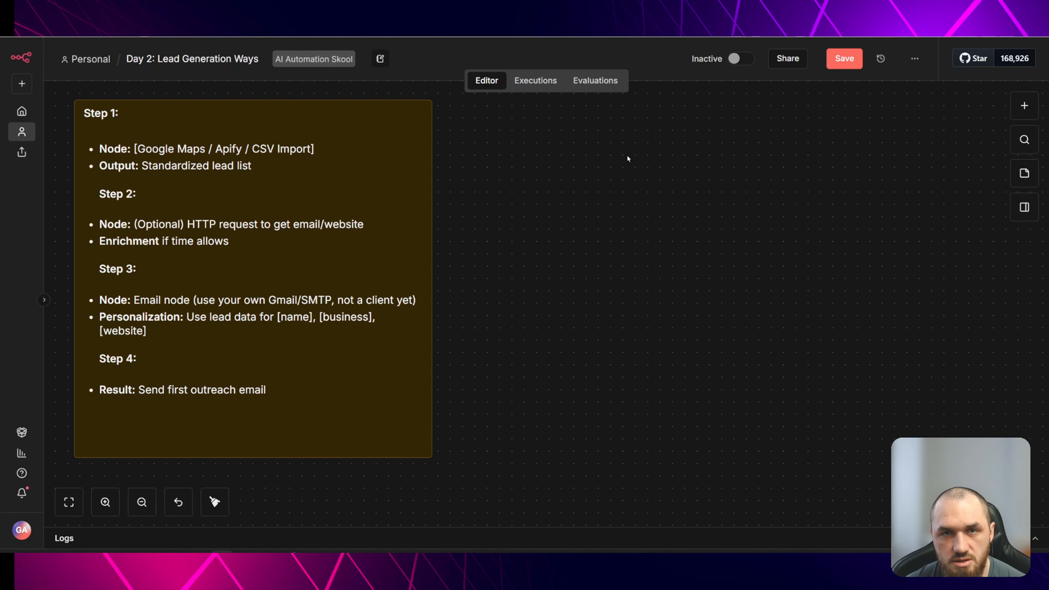
# - Review the lead-generation plan and first outreach email sticky notes on the canvas
pyautogui.scroll(-2, 588, 163)
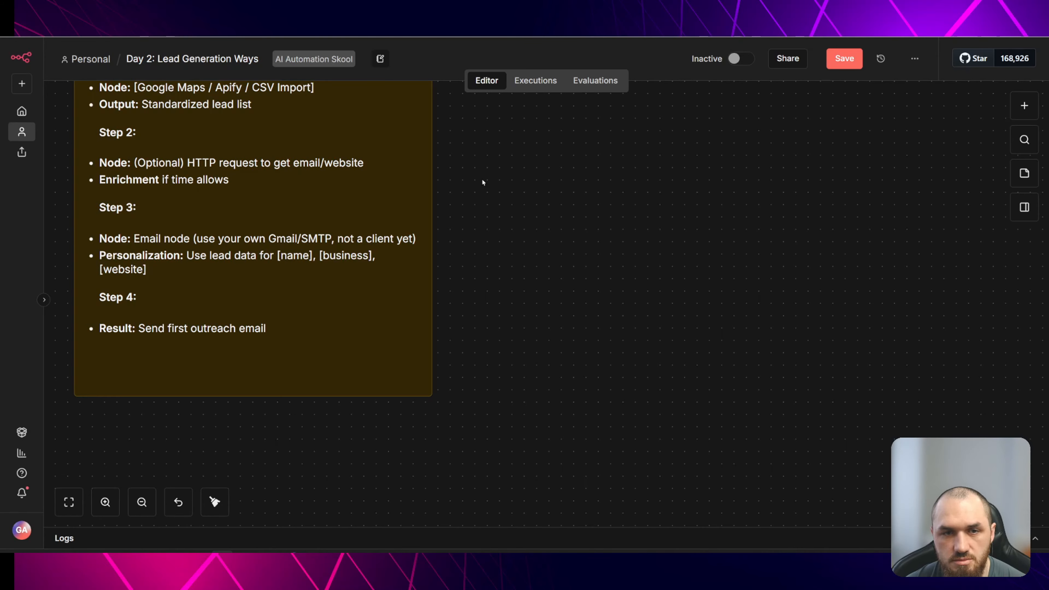
pyautogui.moveTo(722, 247); pyautogui.dragTo(124, 331)
pyautogui.moveTo(463, 218); pyautogui.dragTo(194, 251)
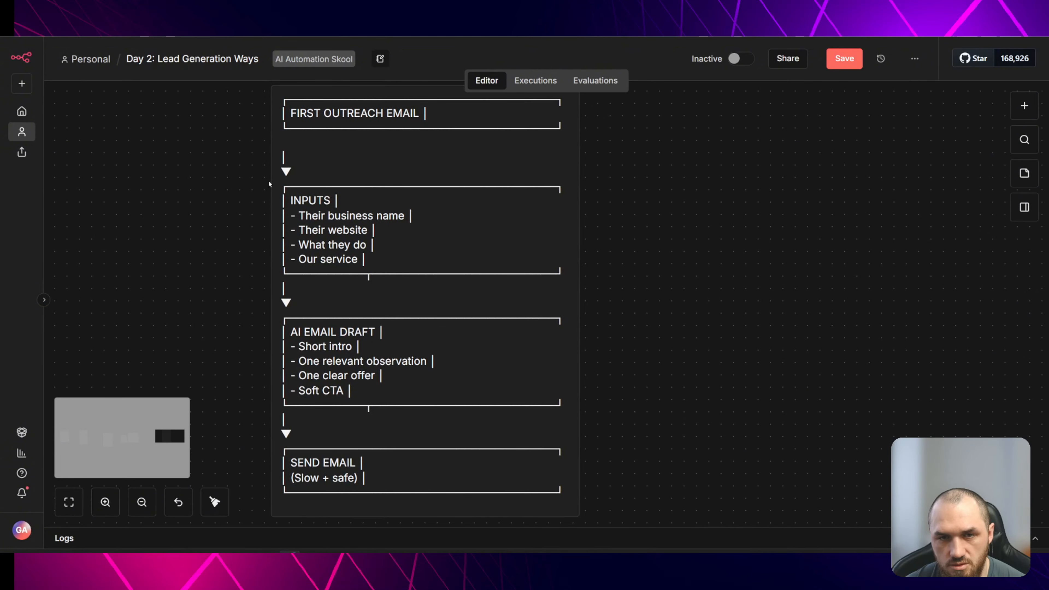
pyautogui.scroll(-1, 391, 124)
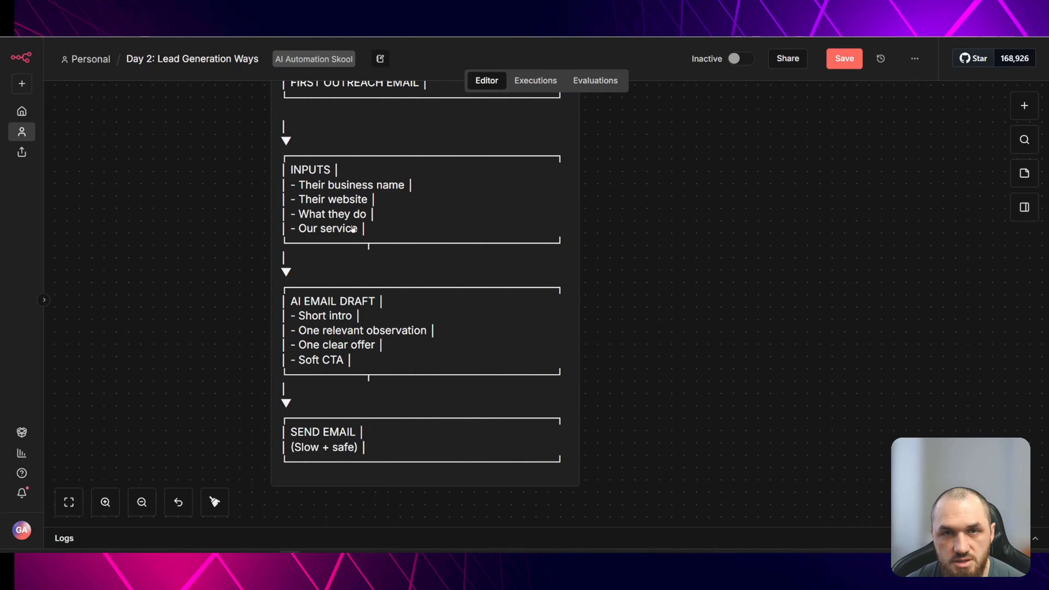
pyautogui.scroll(-1, 419, 225)
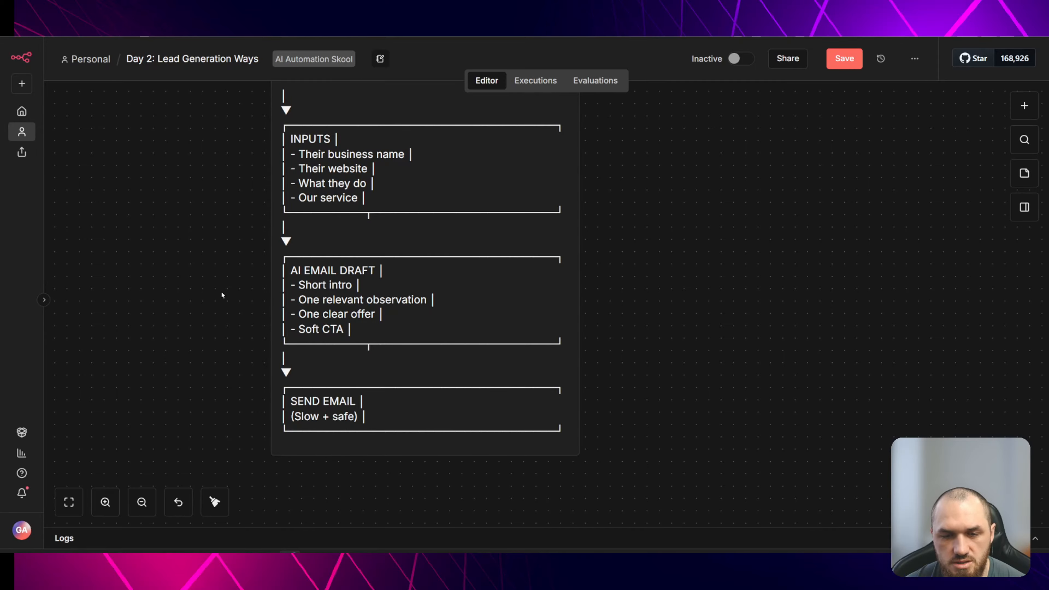
pyautogui.moveTo(136, 237); pyautogui.dragTo(216, 291)
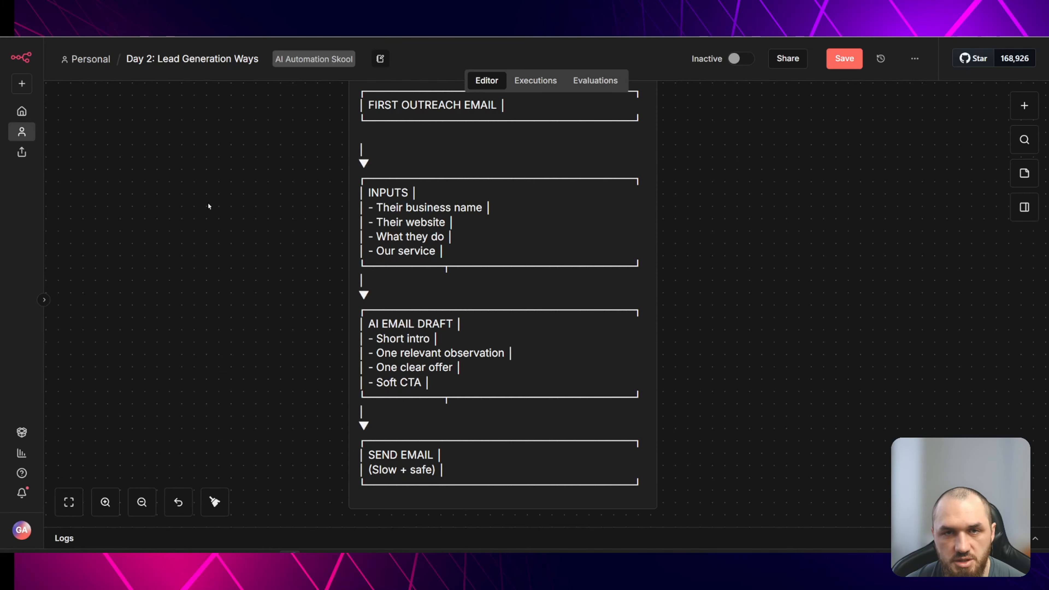
pyautogui.moveTo(209, 206); pyautogui.dragTo(263, 209)
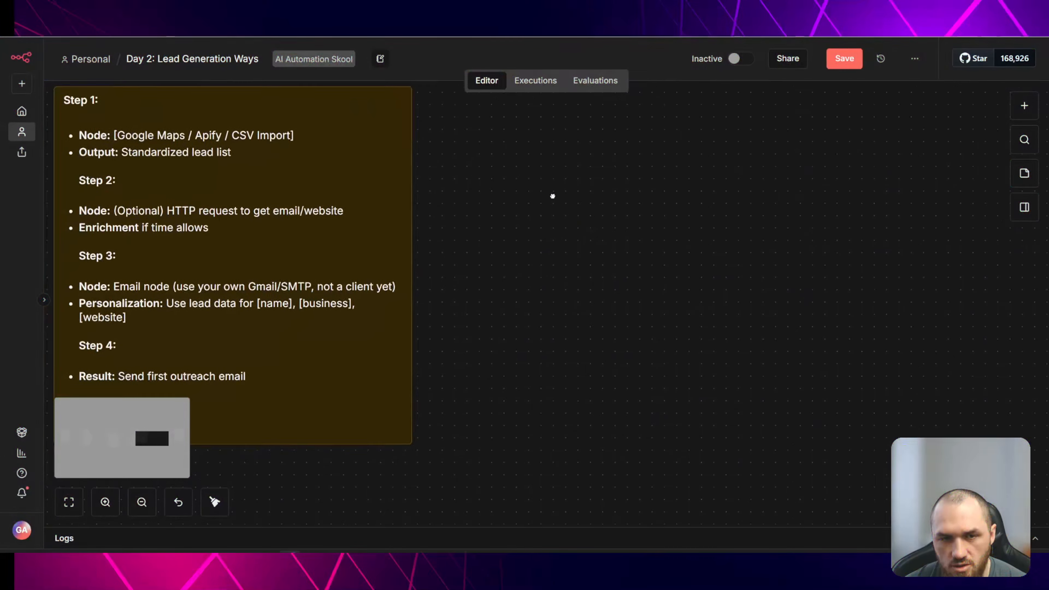
pyautogui.moveTo(553, 197); pyautogui.dragTo(558, 218)
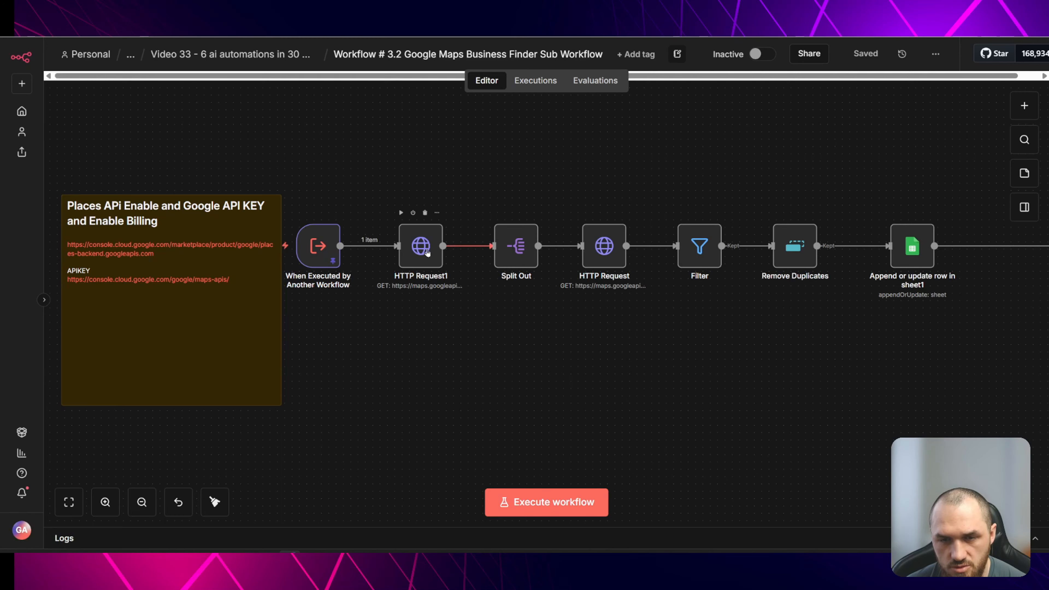
# - Copy the nodes from HTTP Request1 through Remove Duplicates in the Google Maps Business Finder sub workflow
pyautogui.click(420, 258)
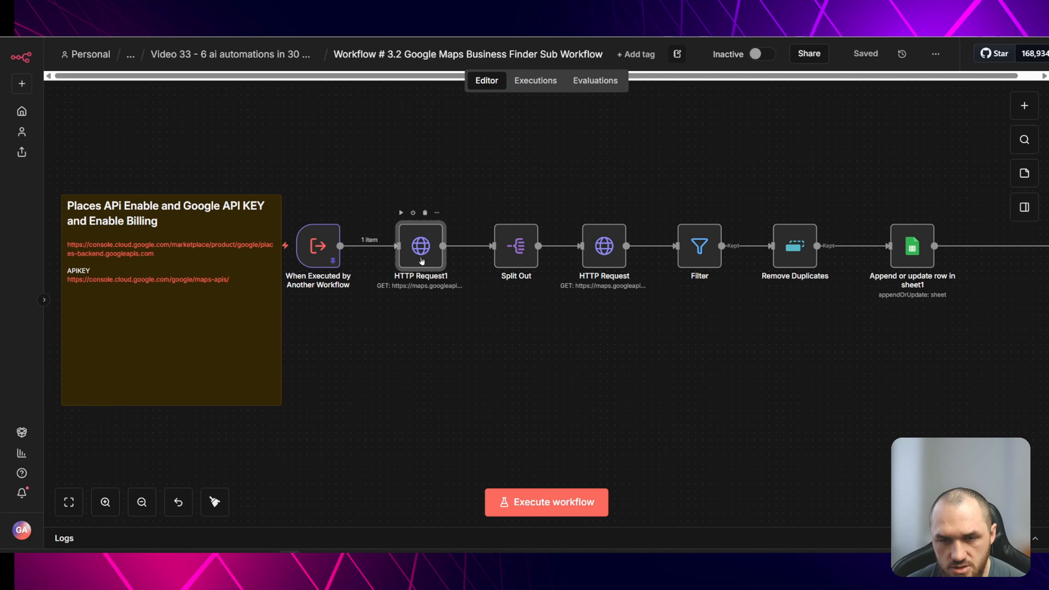
pyautogui.keyDown('shift'); pyautogui.click(517, 259); pyautogui.keyUp('shift')
pyautogui.keyDown('shift'); pyautogui.click(602, 257); pyautogui.keyUp('shift')
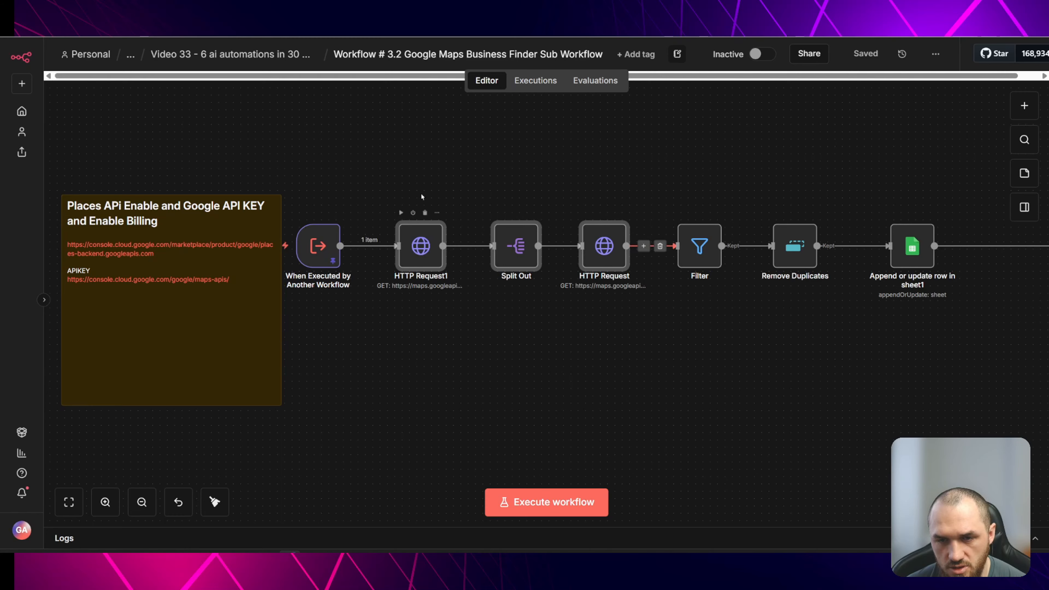
pyautogui.keyDown('shift'); pyautogui.click(699, 254); pyautogui.keyUp('shift')
pyautogui.keyDown('shift'); pyautogui.click(795, 254); pyautogui.keyUp('shift')
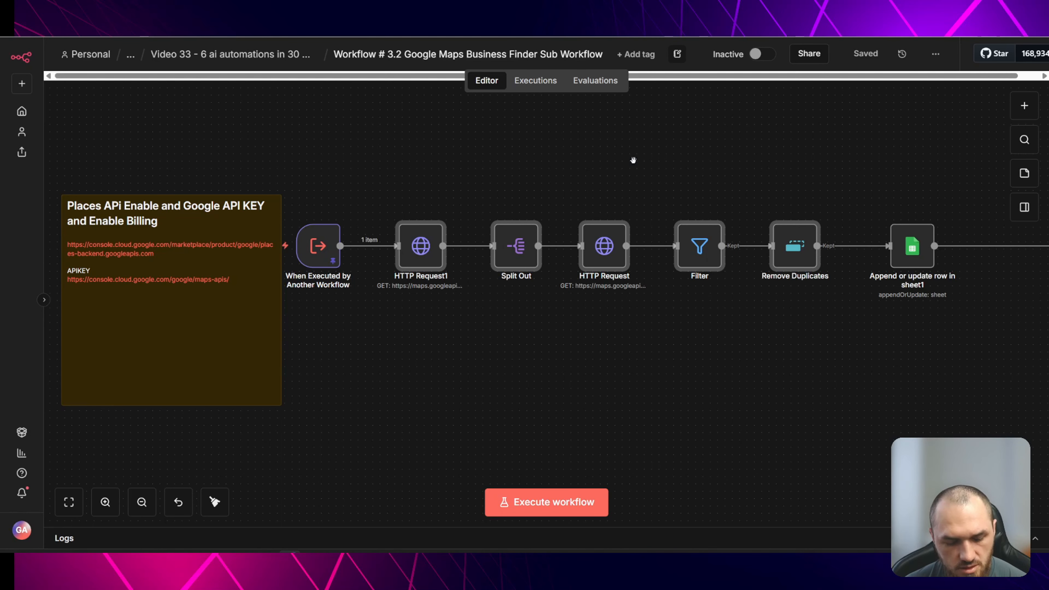
pyautogui.hotkey('ctrl', 'c')
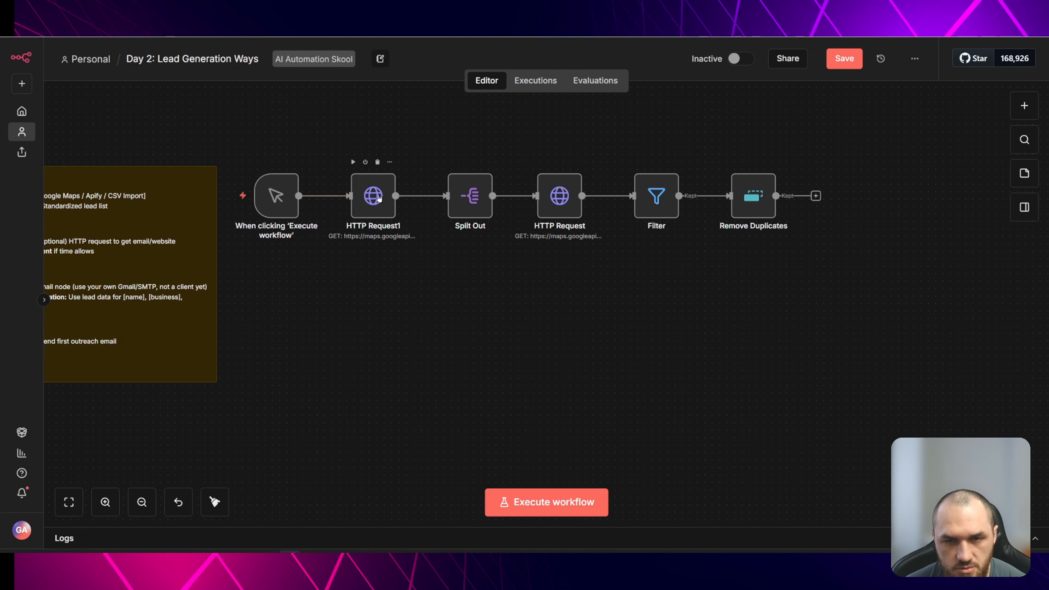
# - Open the pasted HTTP Request1 node and inspect its URL and query parameter value
pyautogui.doubleClick(377, 199)
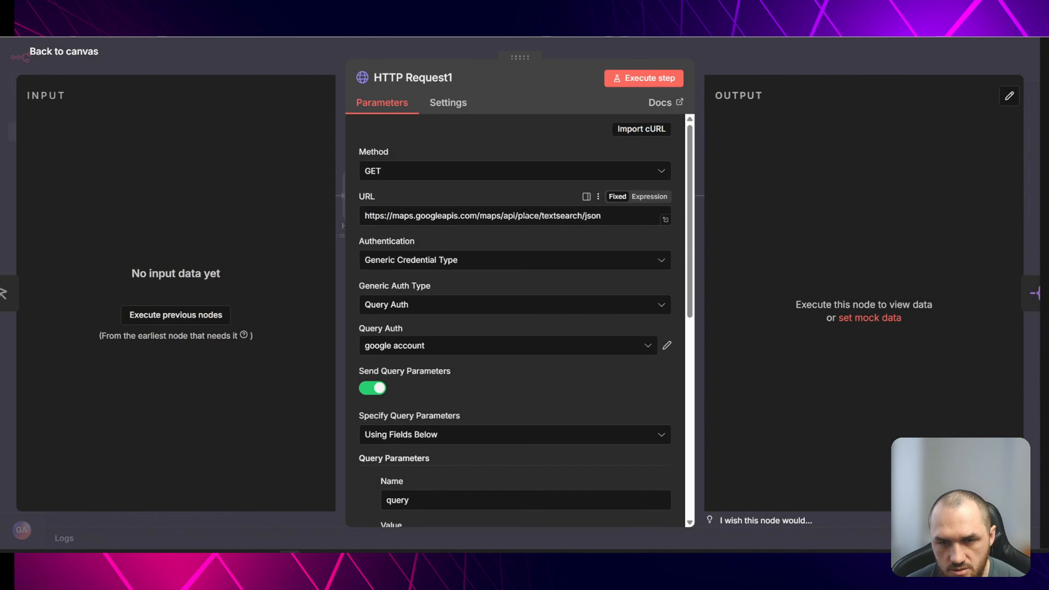
pyautogui.tripleClick(525, 215)
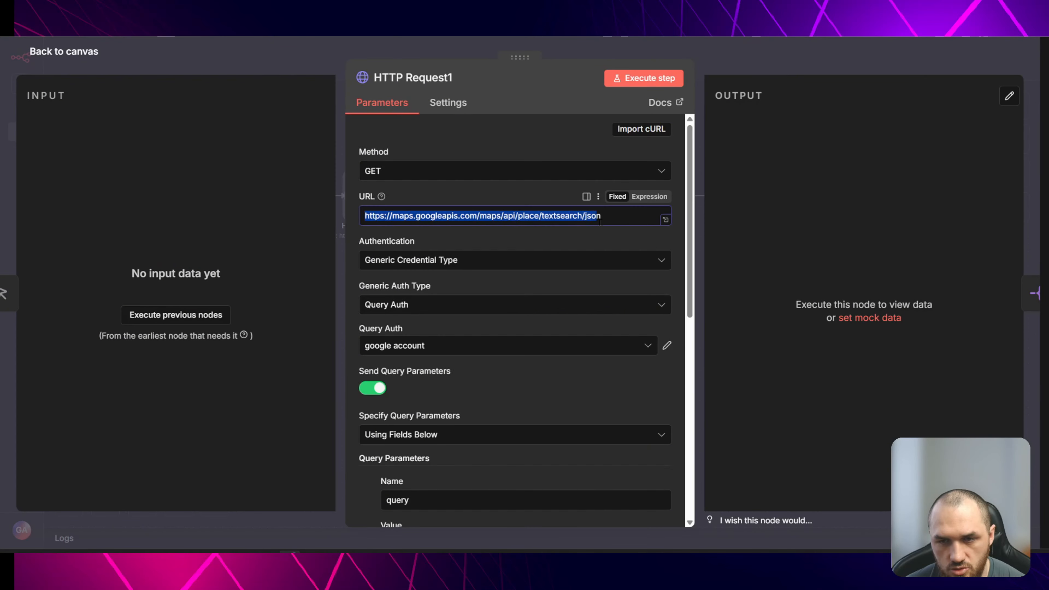
pyautogui.click(618, 219)
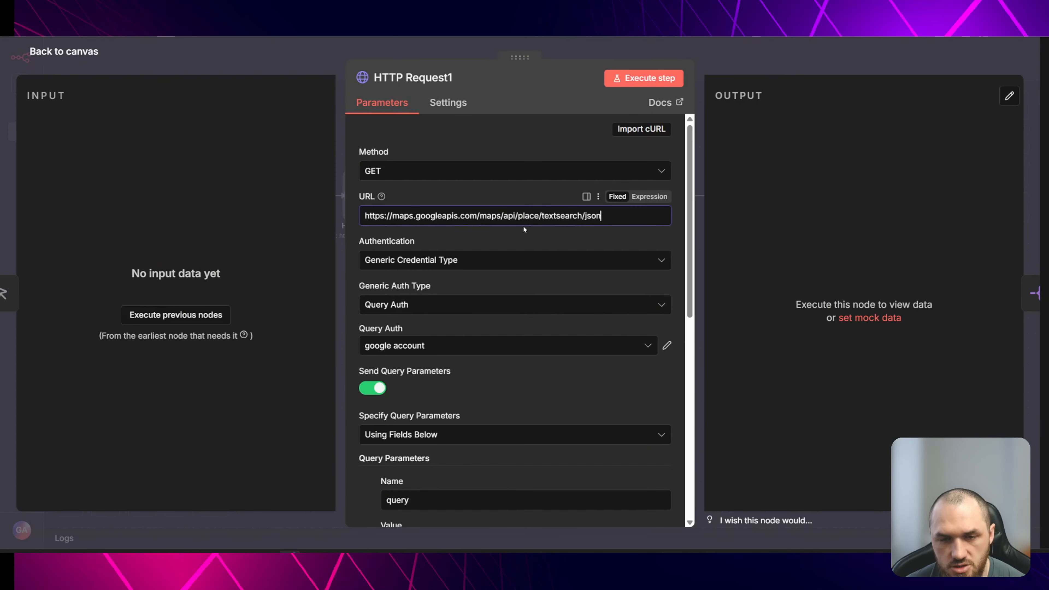
pyautogui.scroll(-3, 525, 219)
pyautogui.scroll(-3, 525, 219)
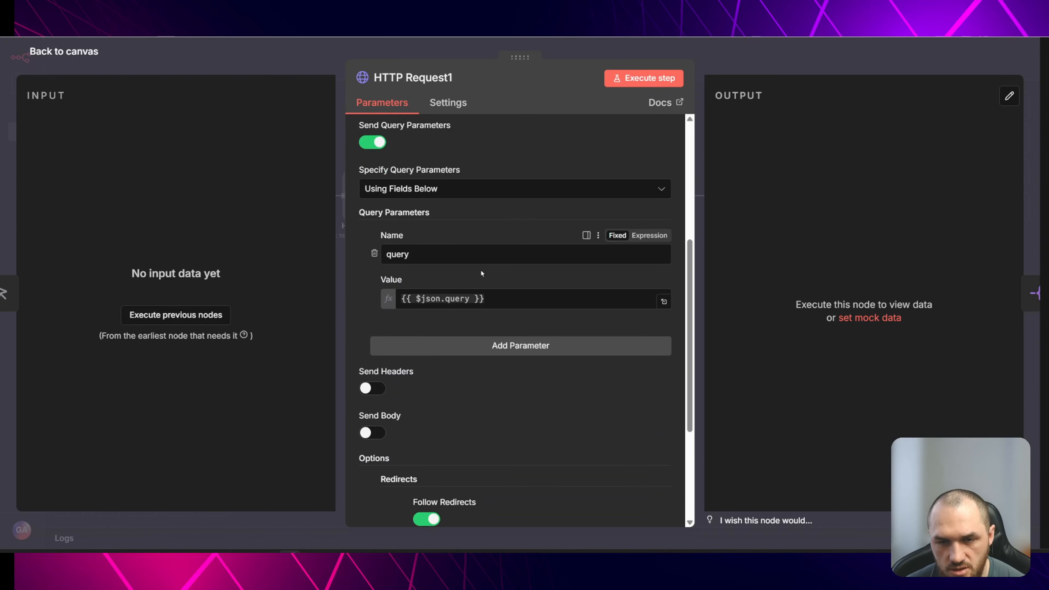
pyautogui.moveTo(512, 296); pyautogui.dragTo(452, 272)
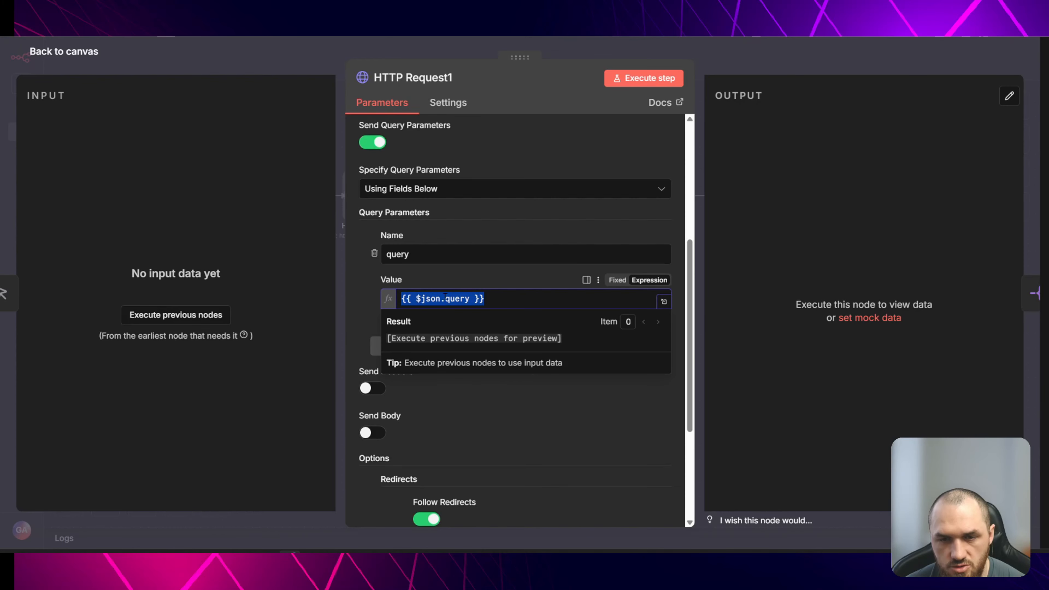
pyautogui.press('Escape')
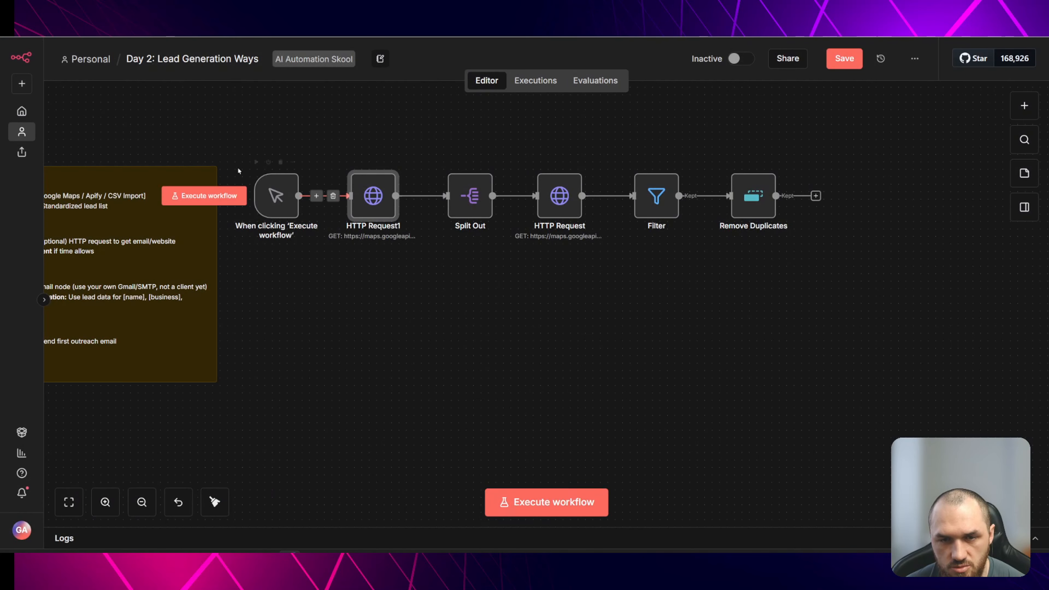
# - Set the HTTP Request1 query parameter value to Consctruction London
pyautogui.doubleClick(362, 199)
pyautogui.scroll(-5, 517, 315)
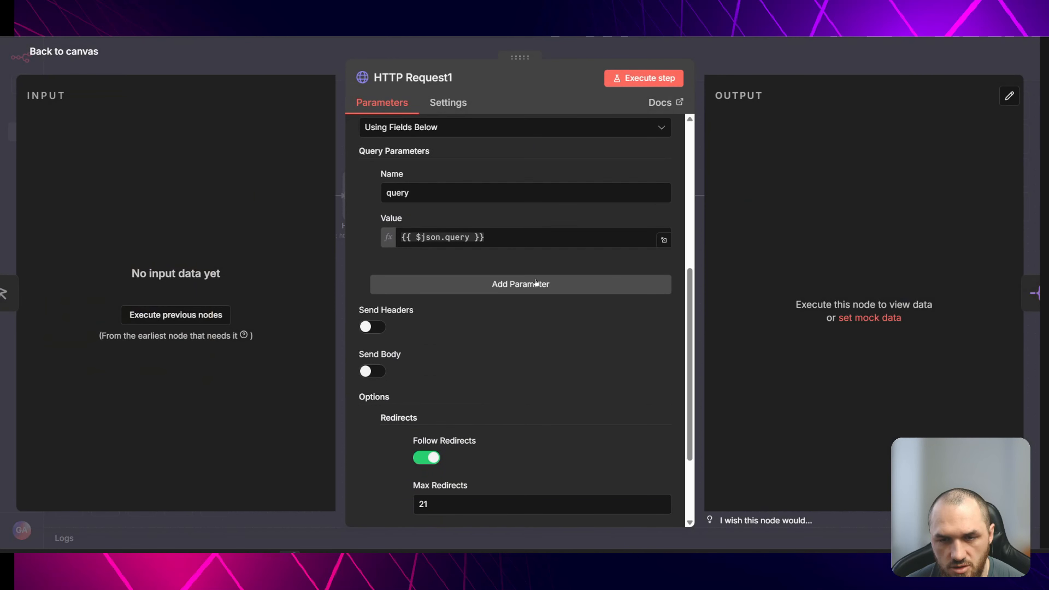
pyautogui.scroll(3, 513, 259)
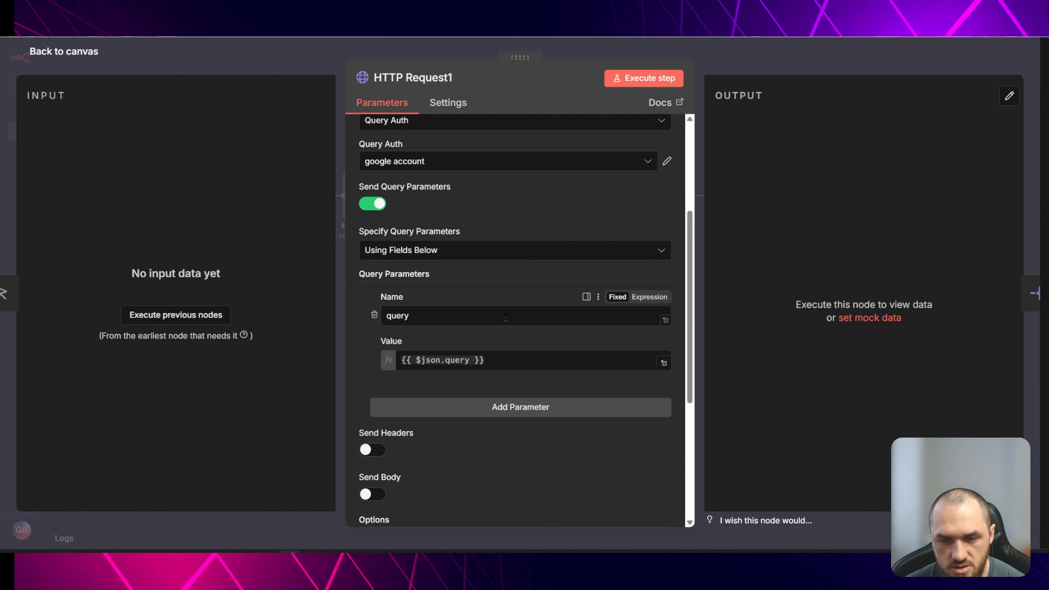
pyautogui.scroll(-2, 512, 308)
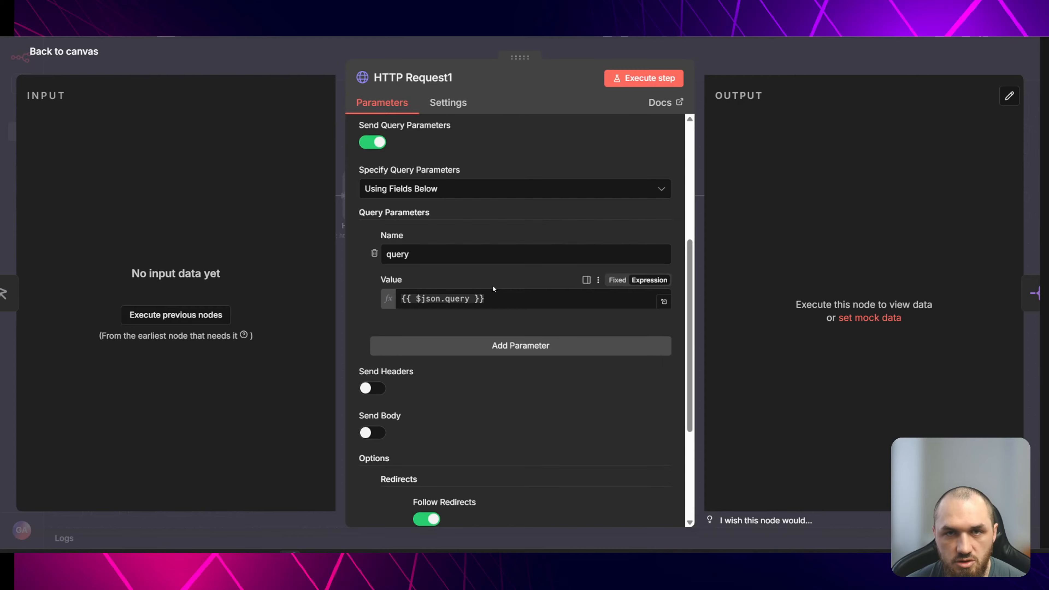
pyautogui.scroll(2, 506, 281)
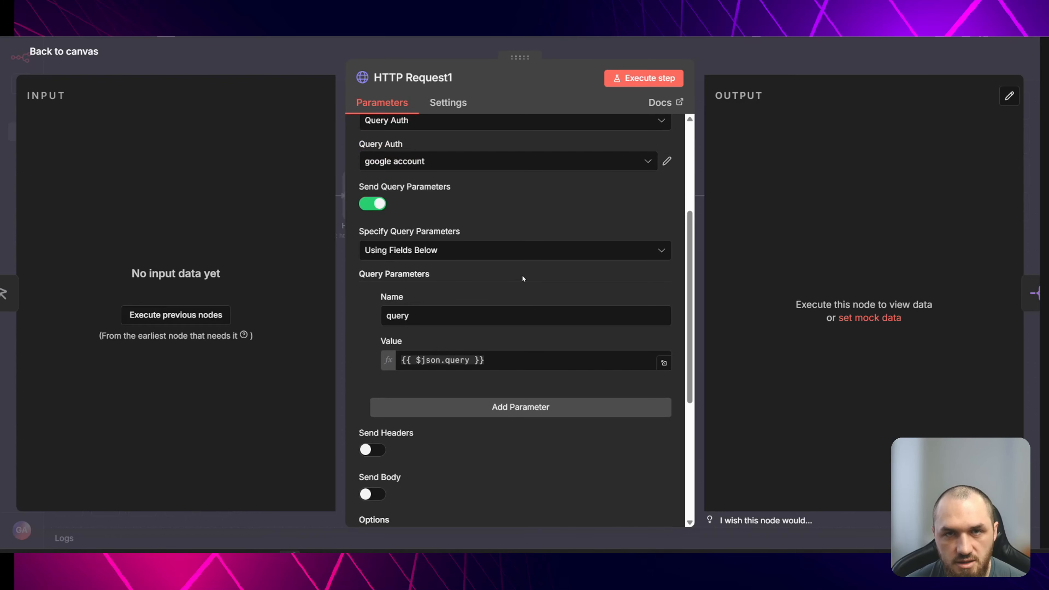
pyautogui.scroll(-2, 498, 319)
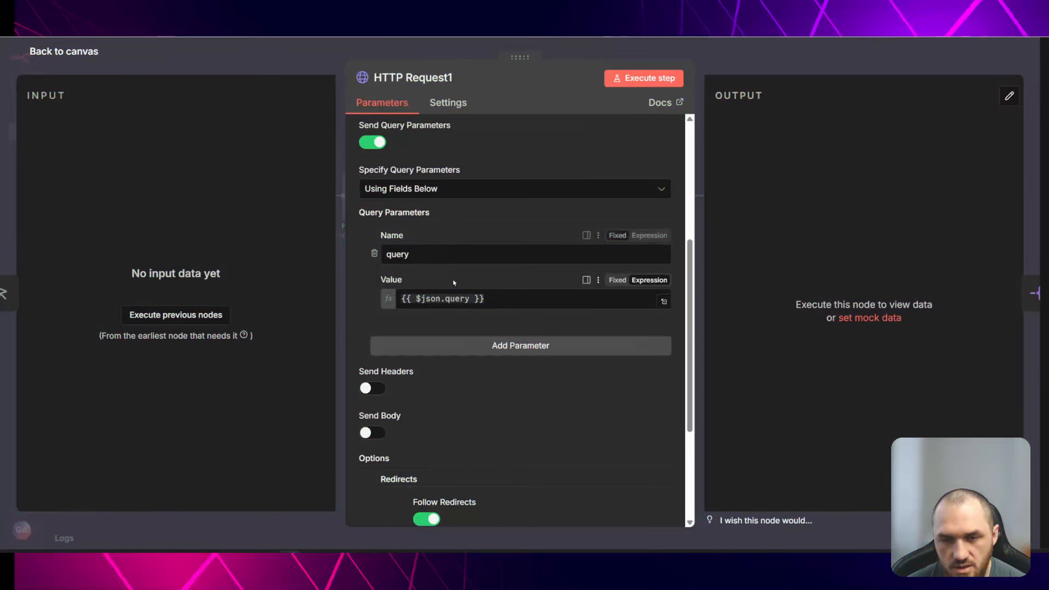
pyautogui.moveTo(487, 298); pyautogui.dragTo(371, 296)
pyautogui.write('C')
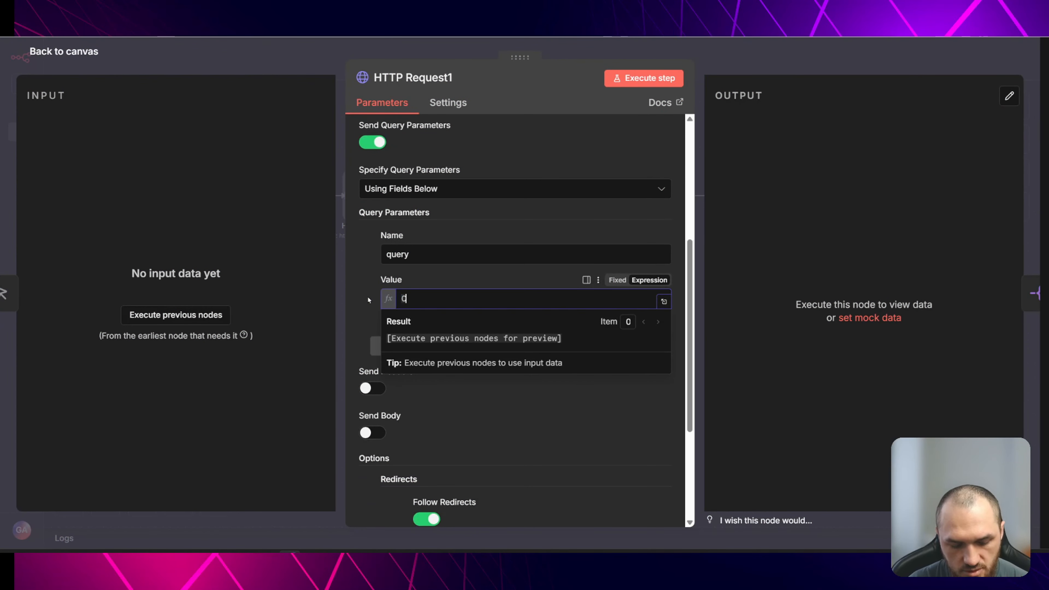
pyautogui.write('leaning Business')
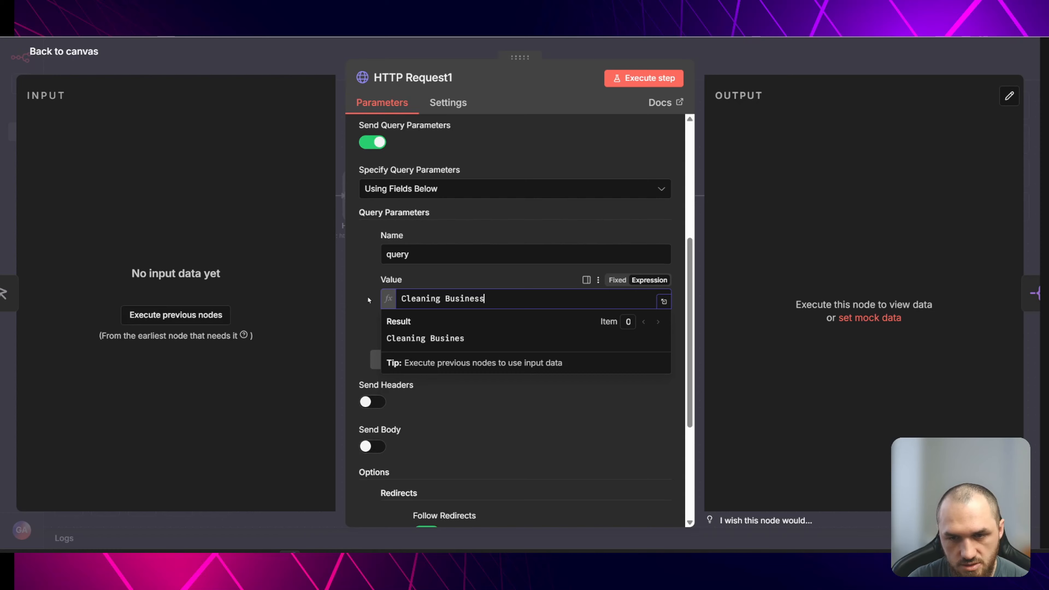
pyautogui.hotkey('ctrl', 'BackSpace')
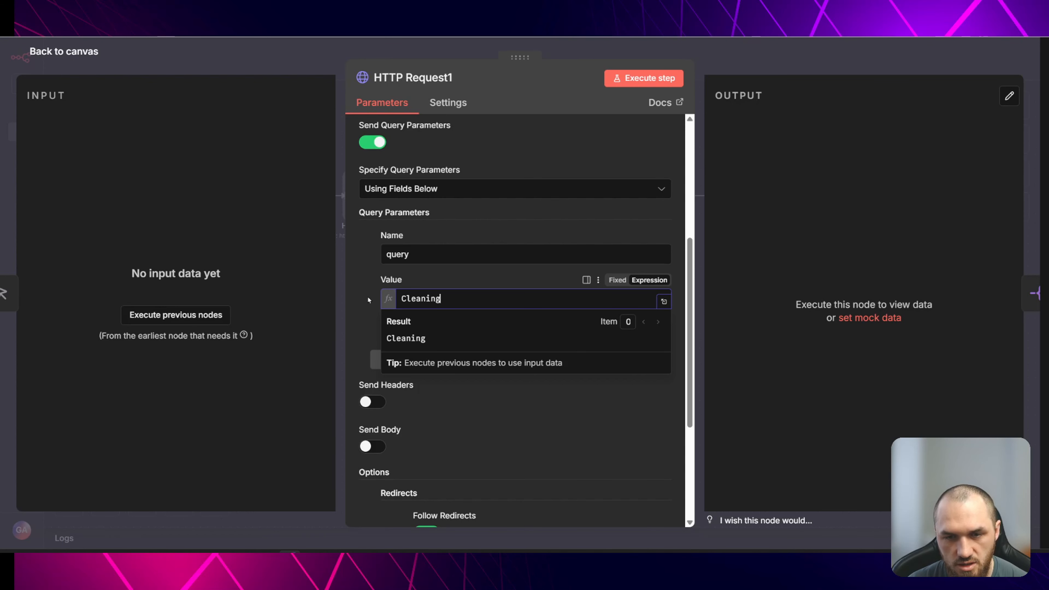
pyautogui.press('BackSpace')
pyautogui.press('BackSpace')
pyautogui.press('BackSpace')
pyautogui.press('BackSpace')
pyautogui.press('BackSpace')
pyautogui.press('BackSpace')
pyautogui.press('BackSpace')
pyautogui.press('BackSpace')
pyautogui.write('C')
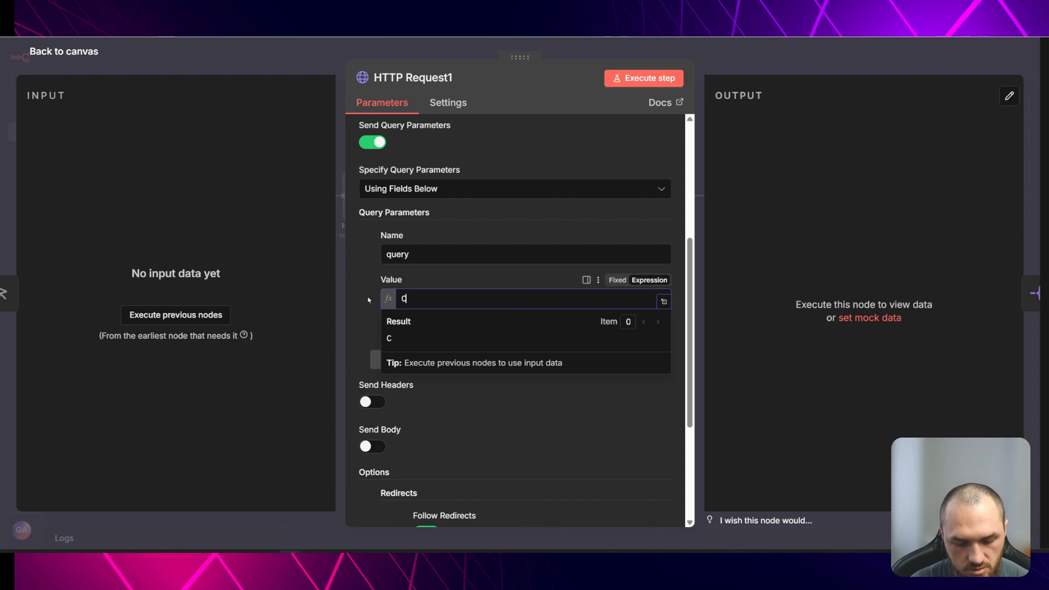
pyautogui.write('onsctruction compa')
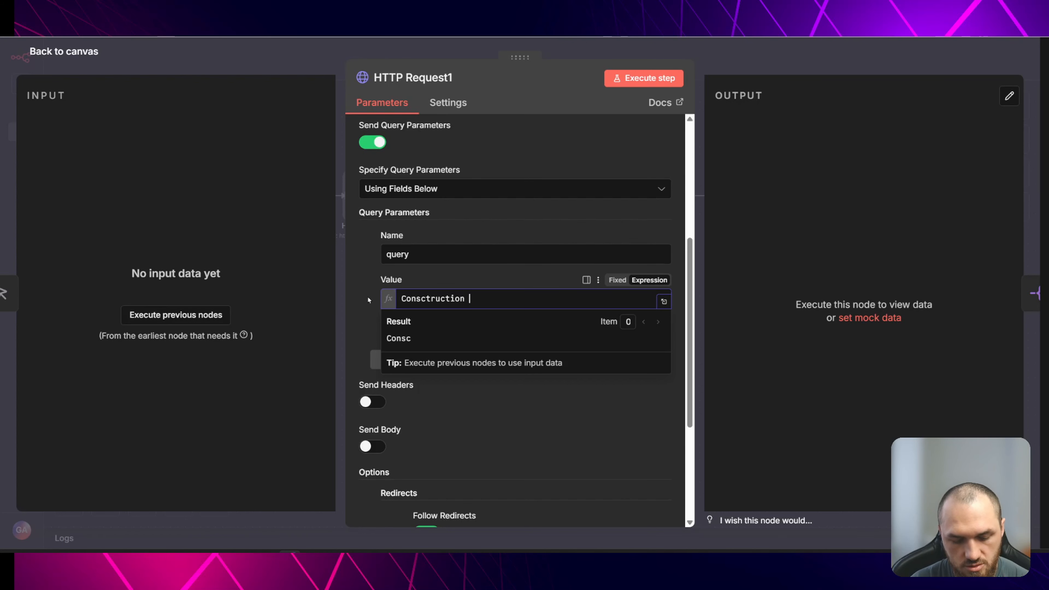
pyautogui.press('BackSpace')
pyautogui.press('BackSpace')
pyautogui.press('BackSpace')
pyautogui.press('BackSpace')
pyautogui.press('BackSpace')
pyautogui.press('BackSpace')
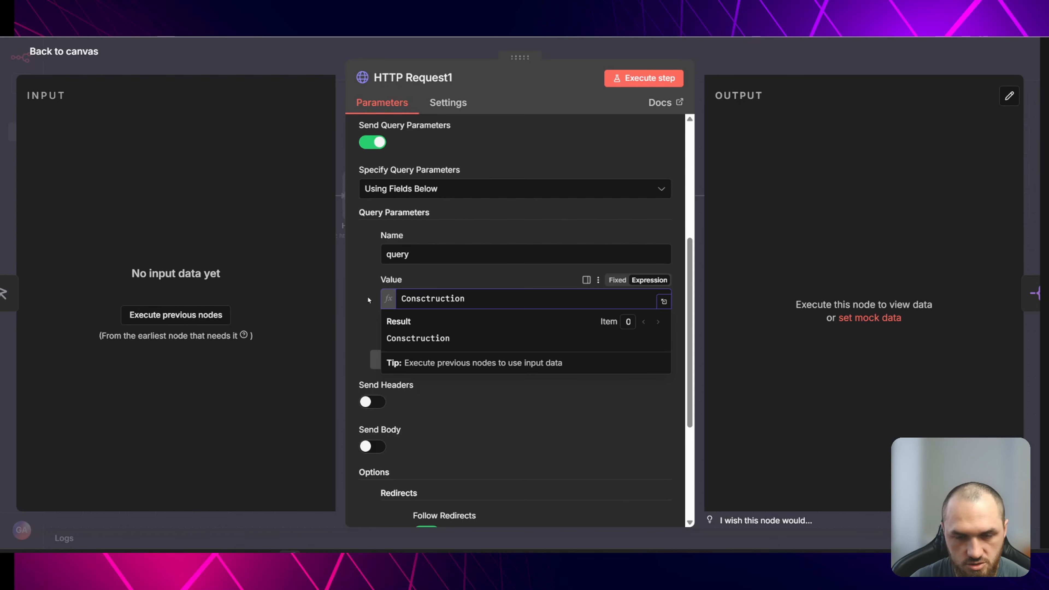
pyautogui.write('London')
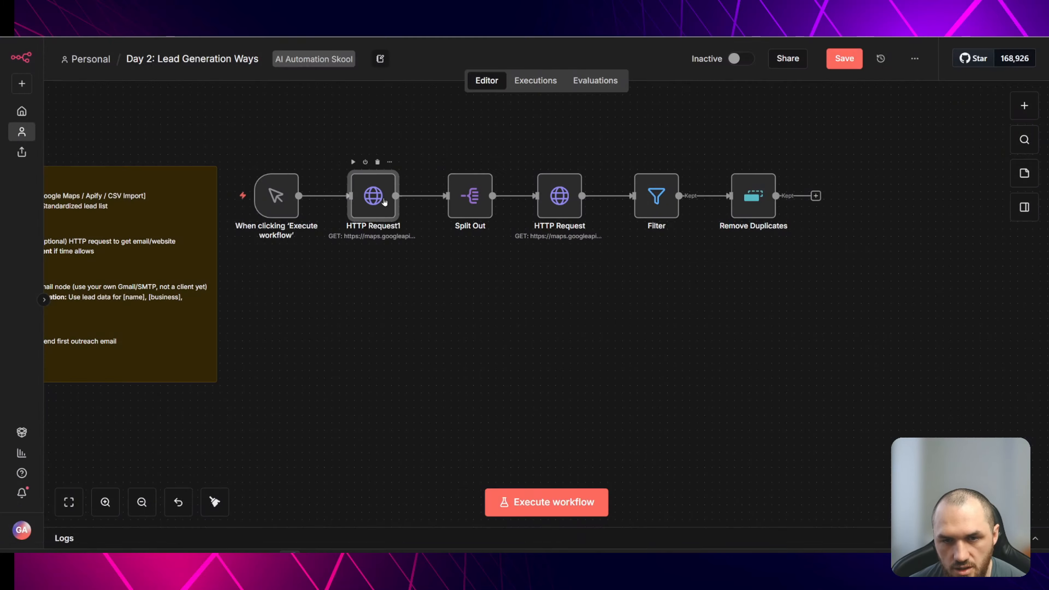
pyautogui.doubleClick(383, 203)
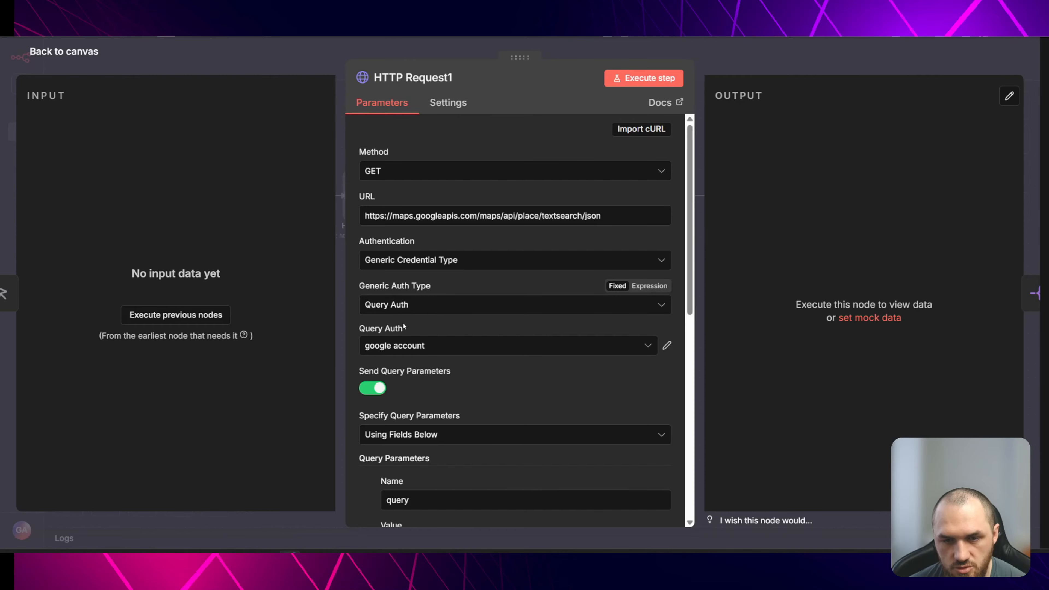
pyautogui.click(422, 347)
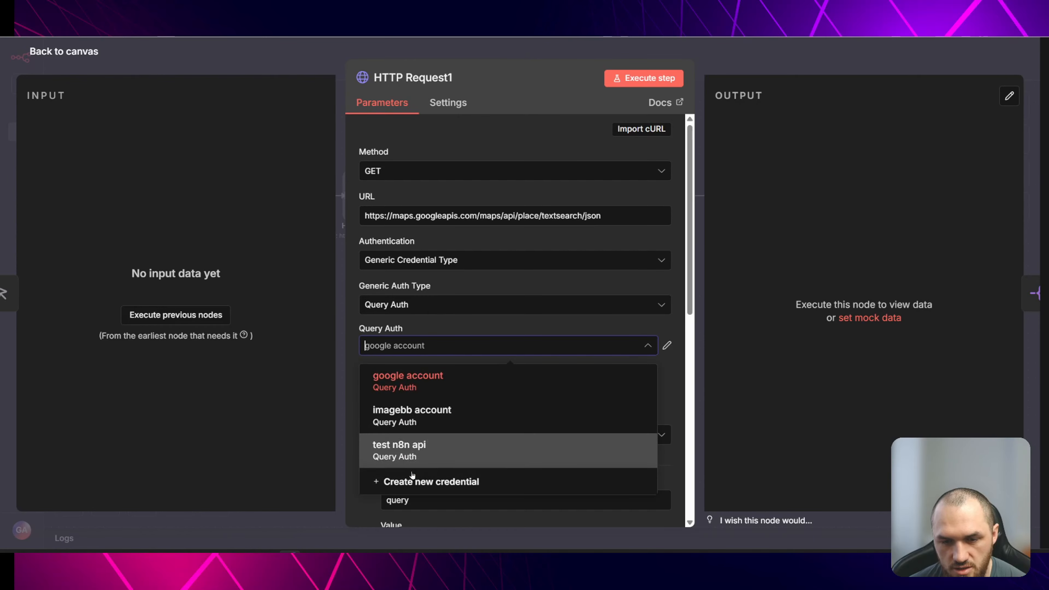
pyautogui.click(430, 483)
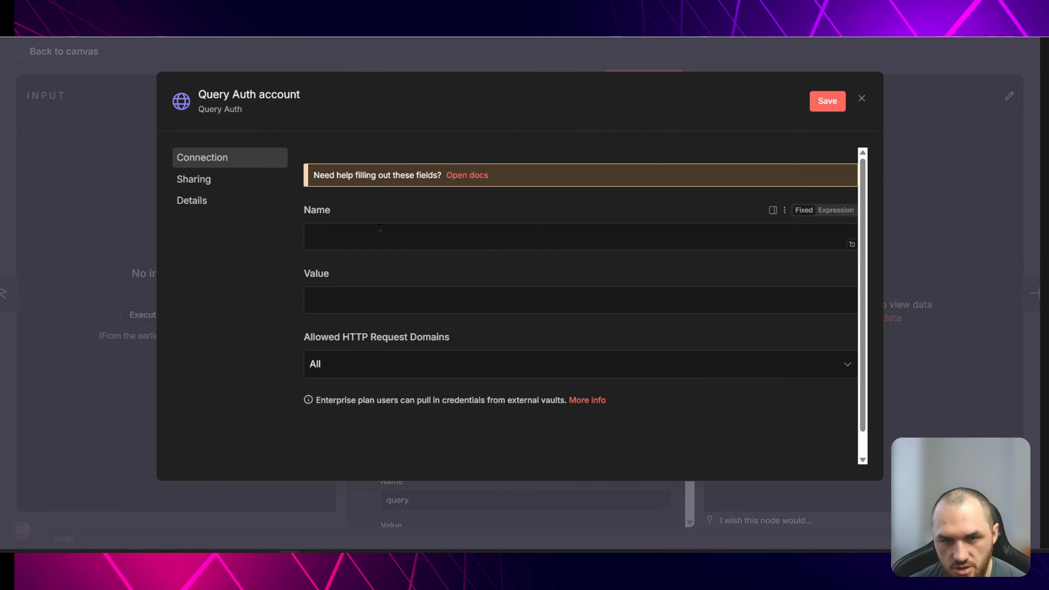
pyautogui.press('Escape')
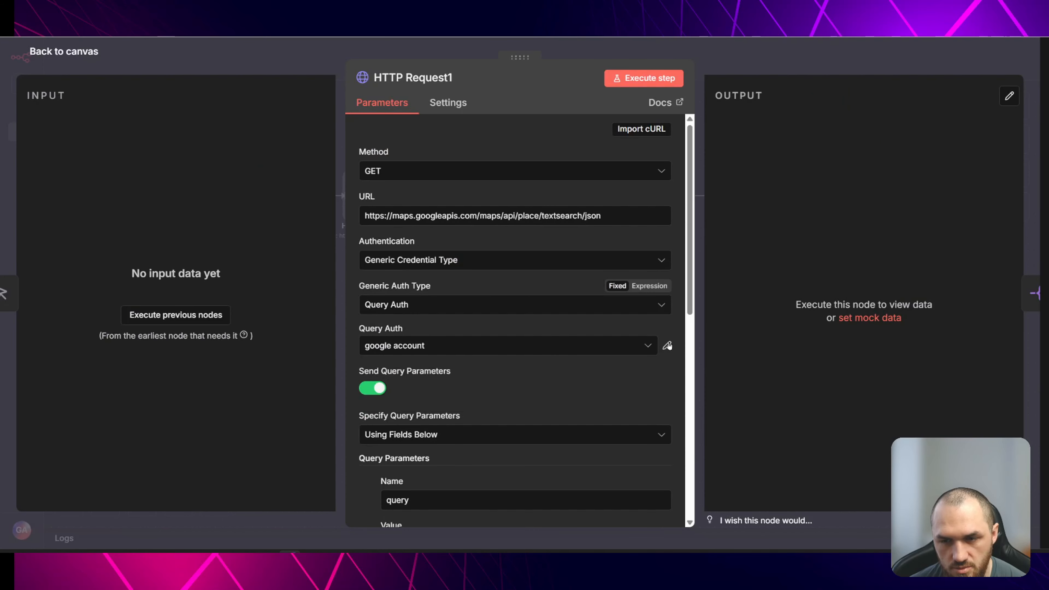
# - Open the google account Query Auth credential to inspect its name and value fields
pyautogui.click(667, 346)
pyautogui.doubleClick(318, 237)
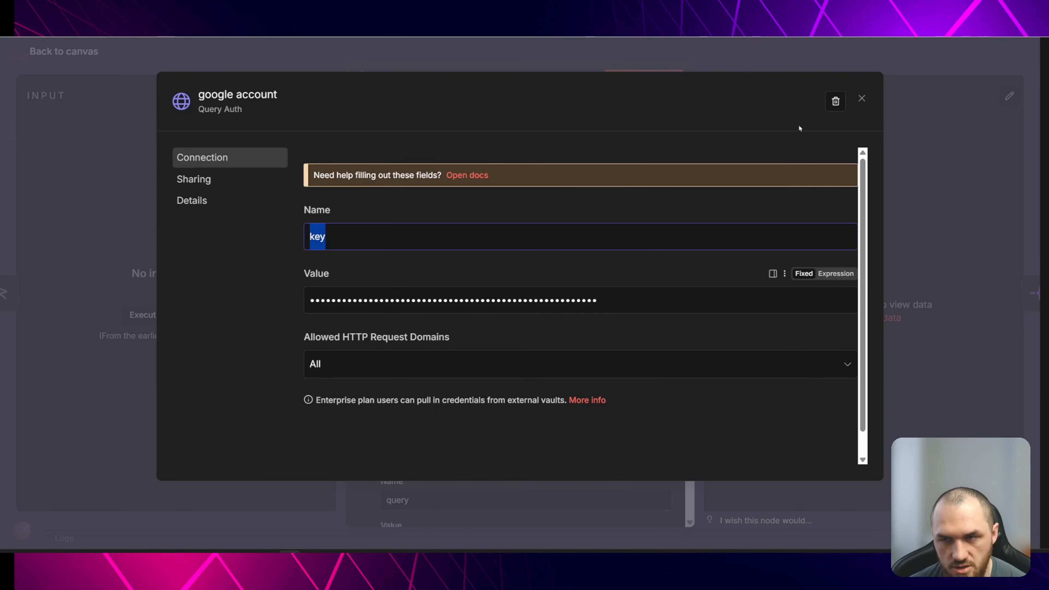
pyautogui.click(862, 98)
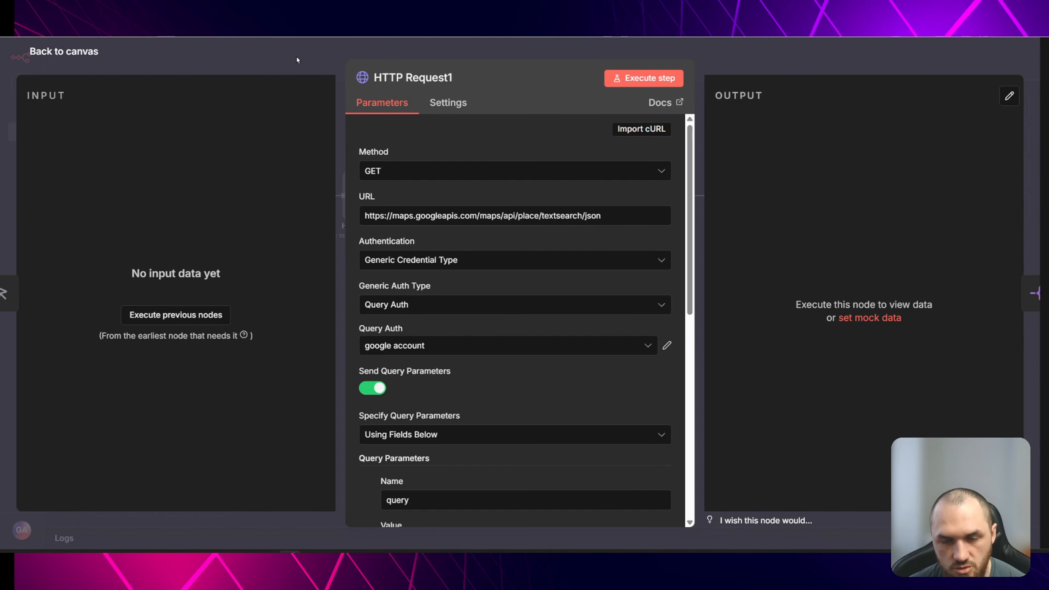
# - Execute the HTTP Request1 node and review the search results in its output
pyautogui.press('Escape')
pyautogui.moveTo(341, 215)
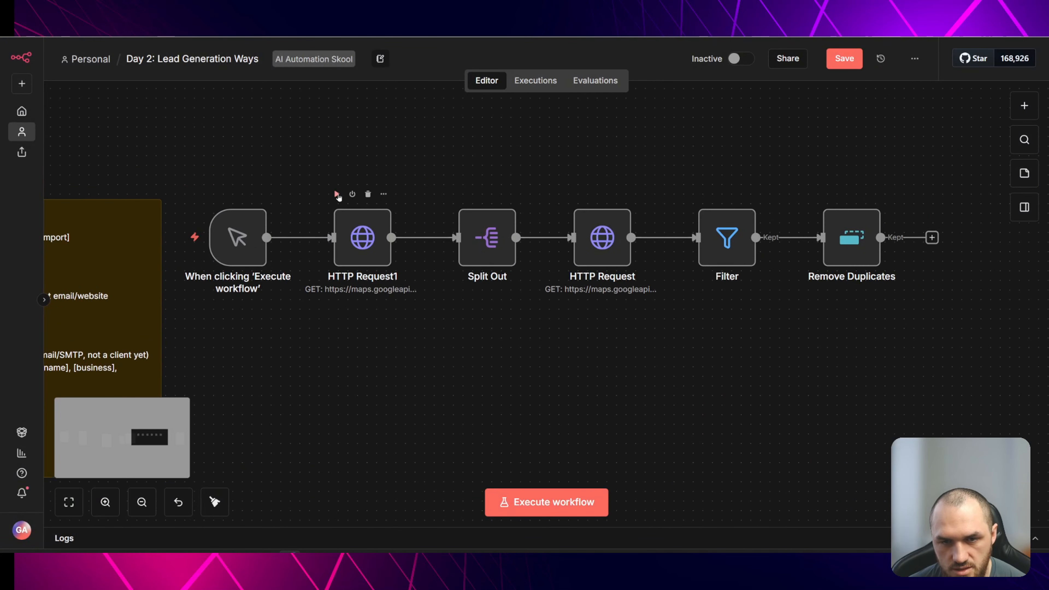
pyautogui.click(337, 196)
pyautogui.doubleClick(363, 233)
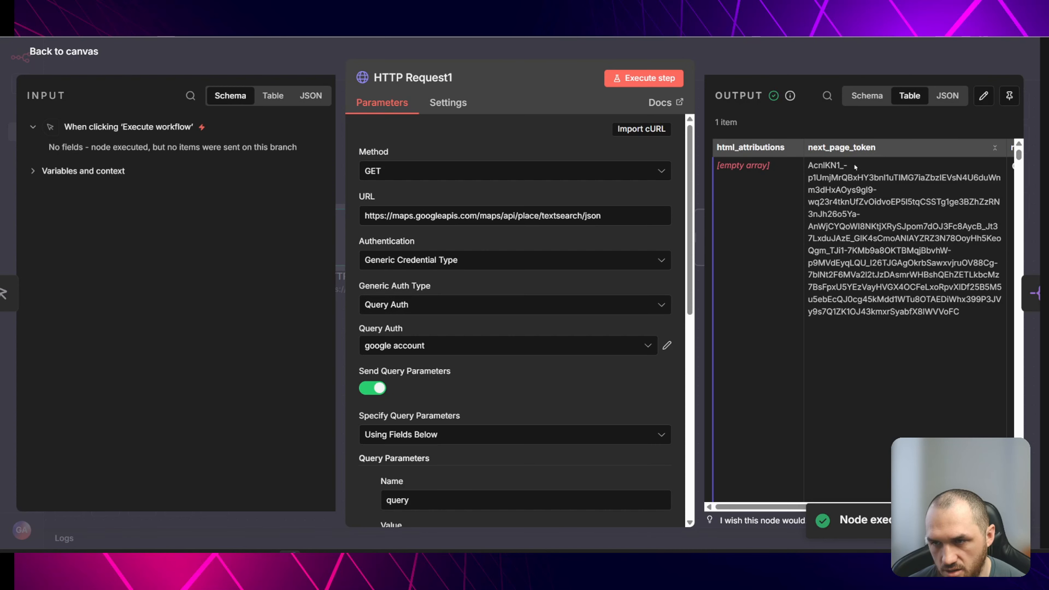
pyautogui.hscroll(5, 786, 495)
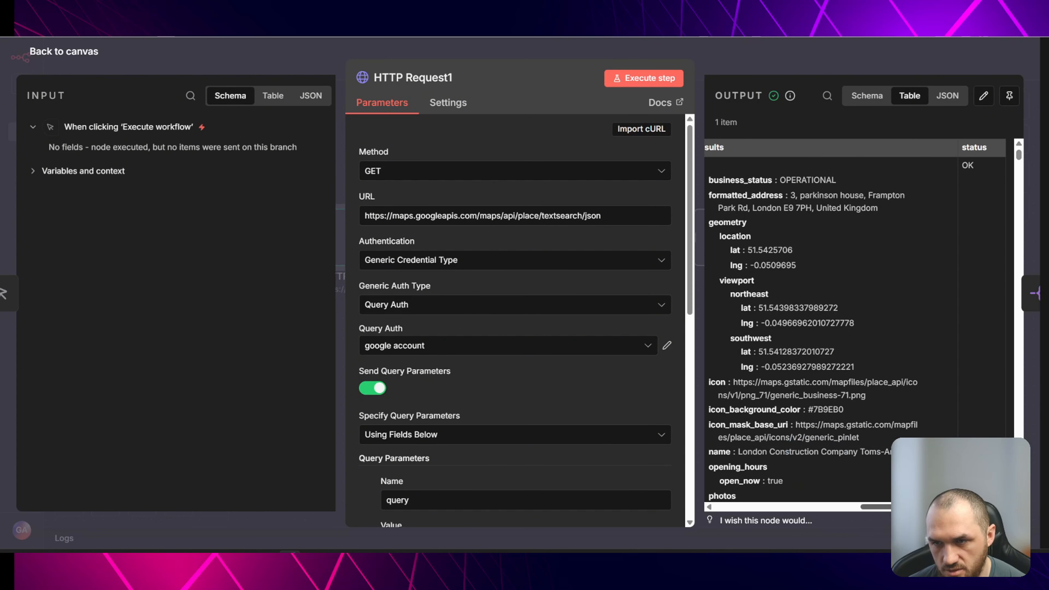
pyautogui.press('Escape')
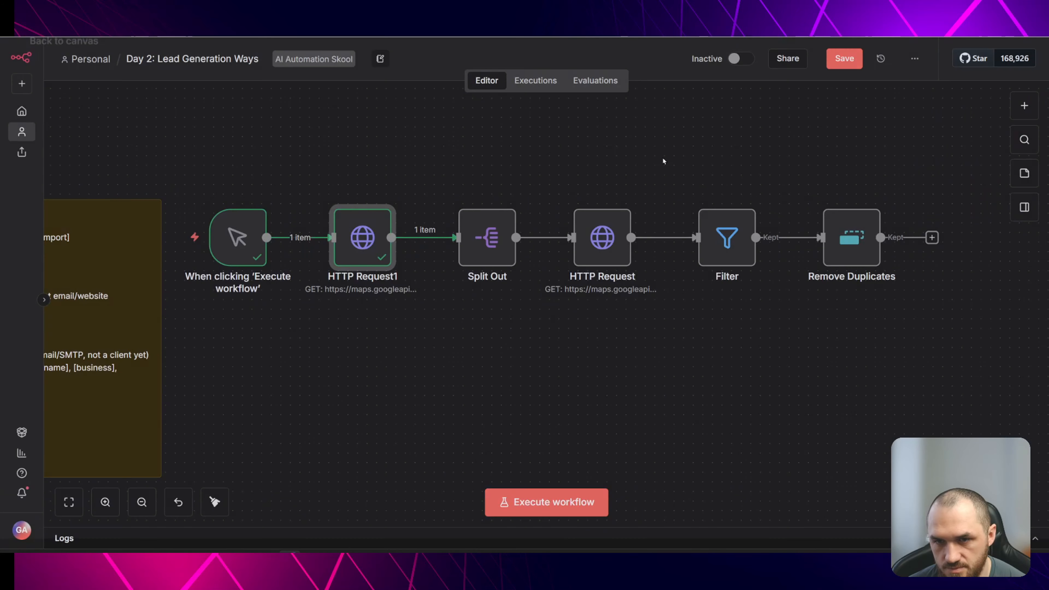
# - Check the Split Out node's results field, then execute the Split Out node
pyautogui.doubleClick(484, 238)
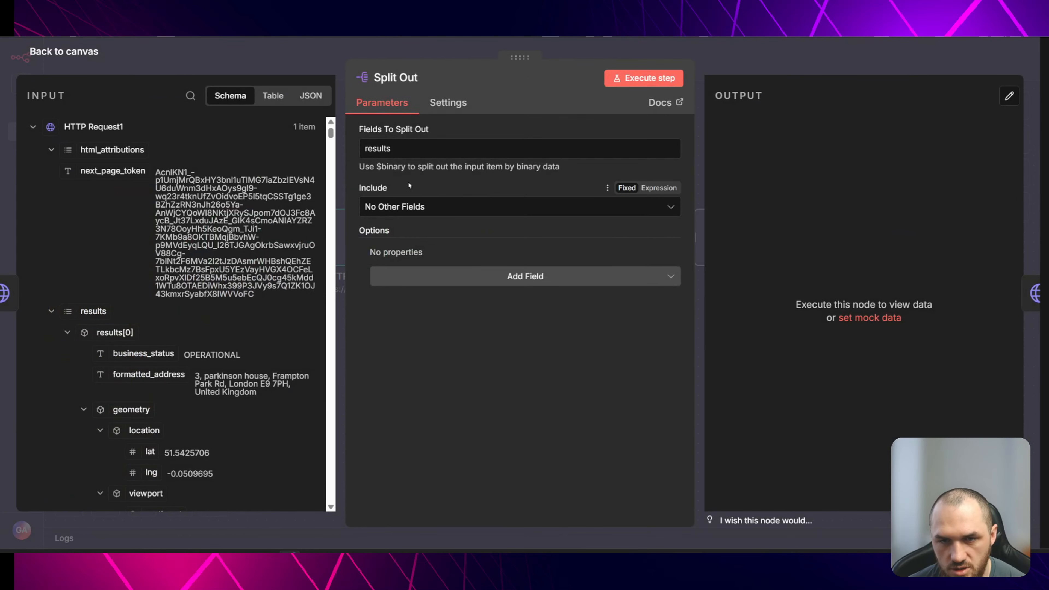
pyautogui.press('Escape')
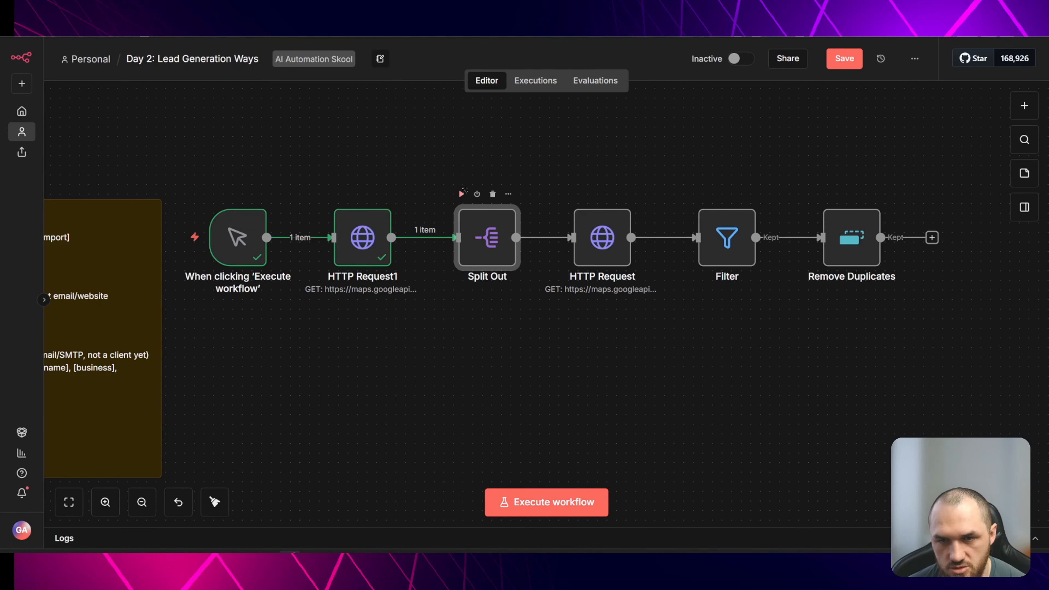
pyautogui.click(466, 194)
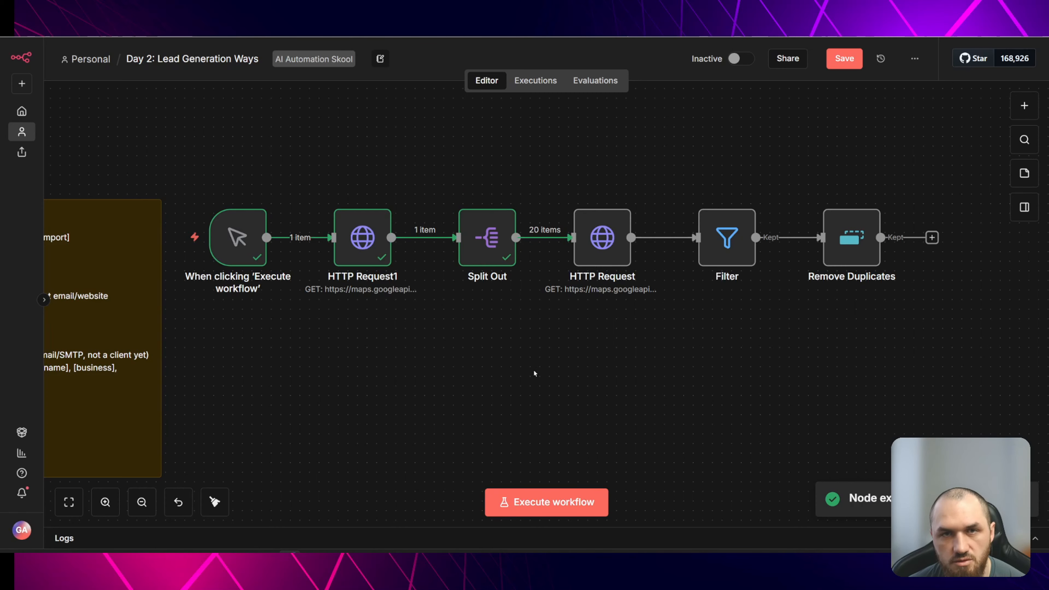
# - Examine the second HTTP Request node's details URL and its place_id and fields query parameters
pyautogui.hscroll(3, 537, 375)
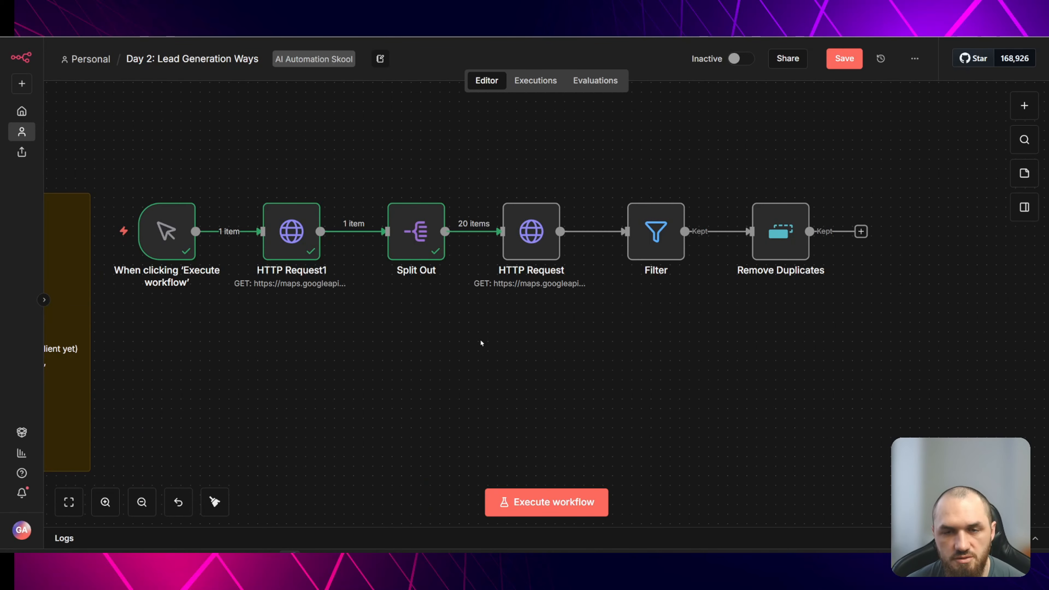
pyautogui.moveTo(467, 238)
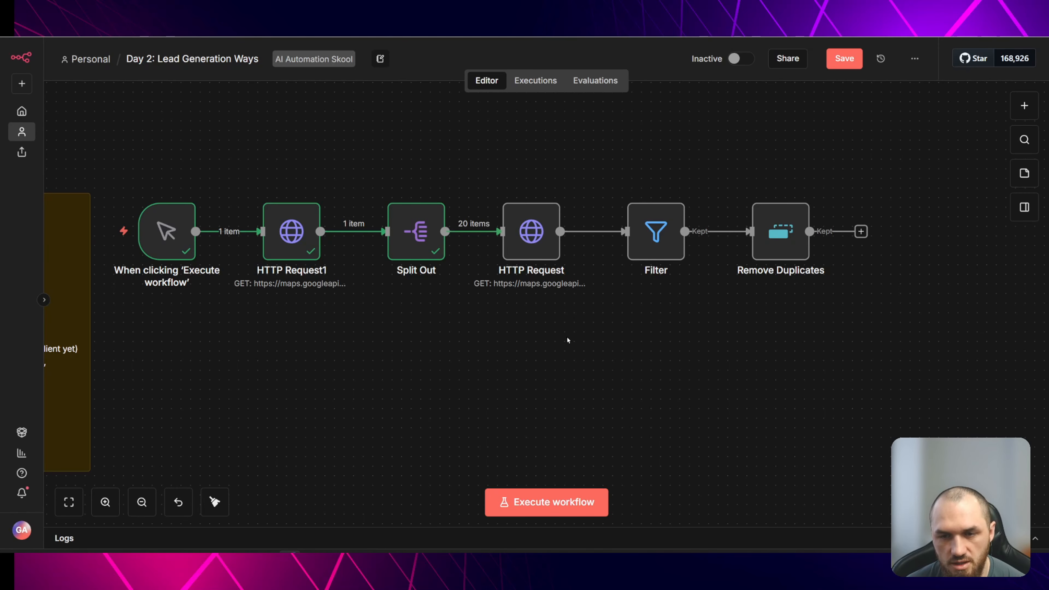
pyautogui.hscroll(3, 567, 335)
pyautogui.click(491, 246)
pyautogui.doubleClick(491, 245)
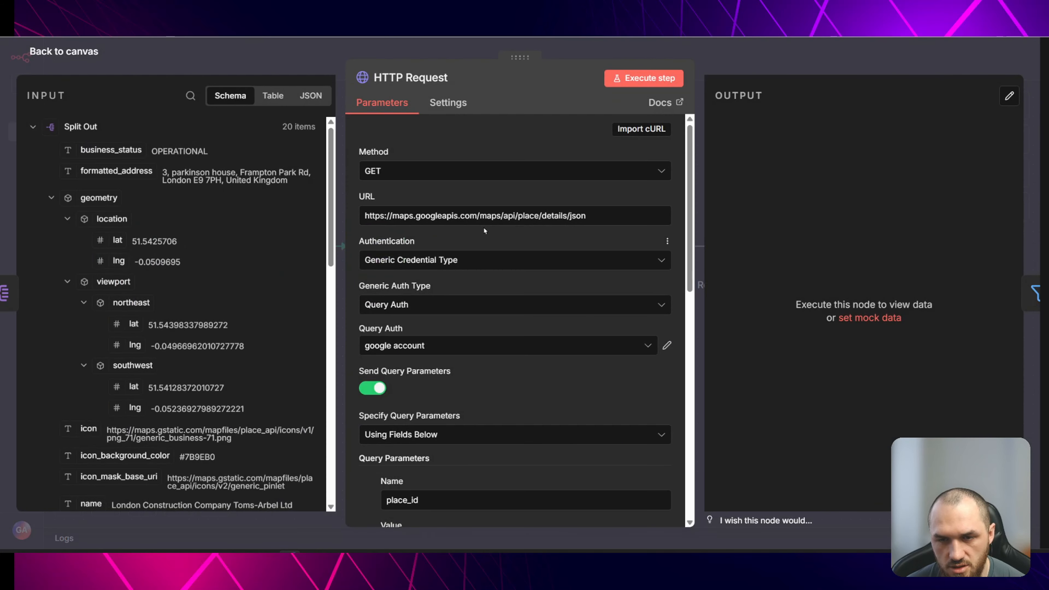
pyautogui.moveTo(588, 216); pyautogui.dragTo(360, 212)
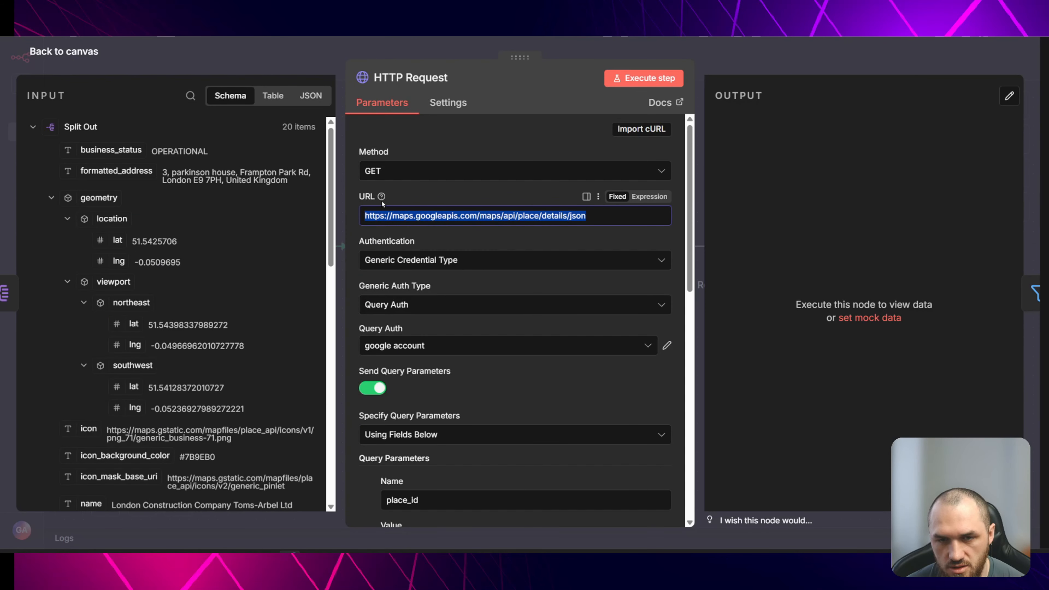
pyautogui.scroll(-3, 519, 238)
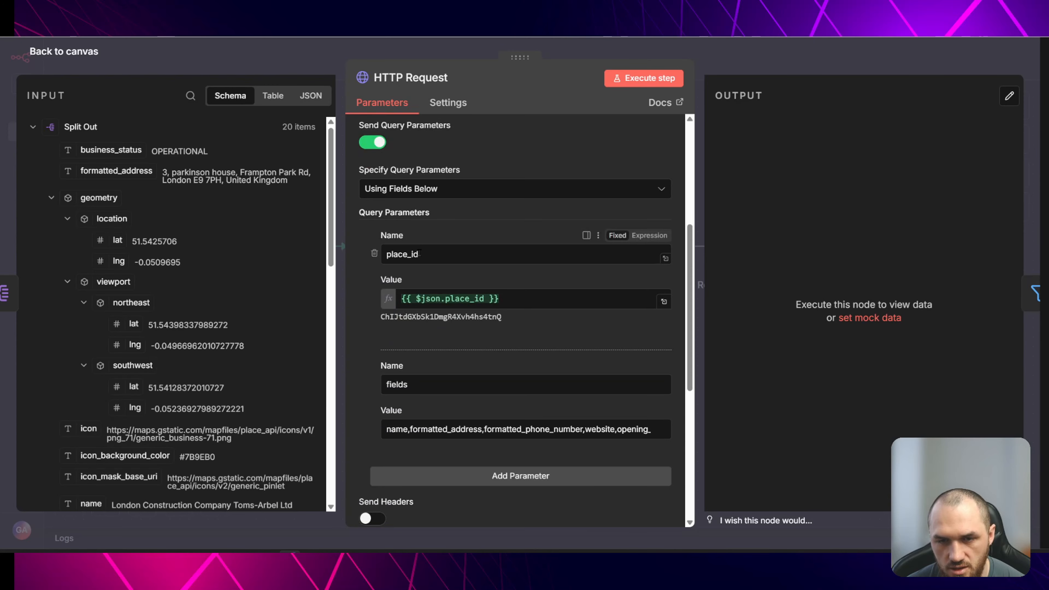
pyautogui.moveTo(440, 254); pyautogui.dragTo(378, 260)
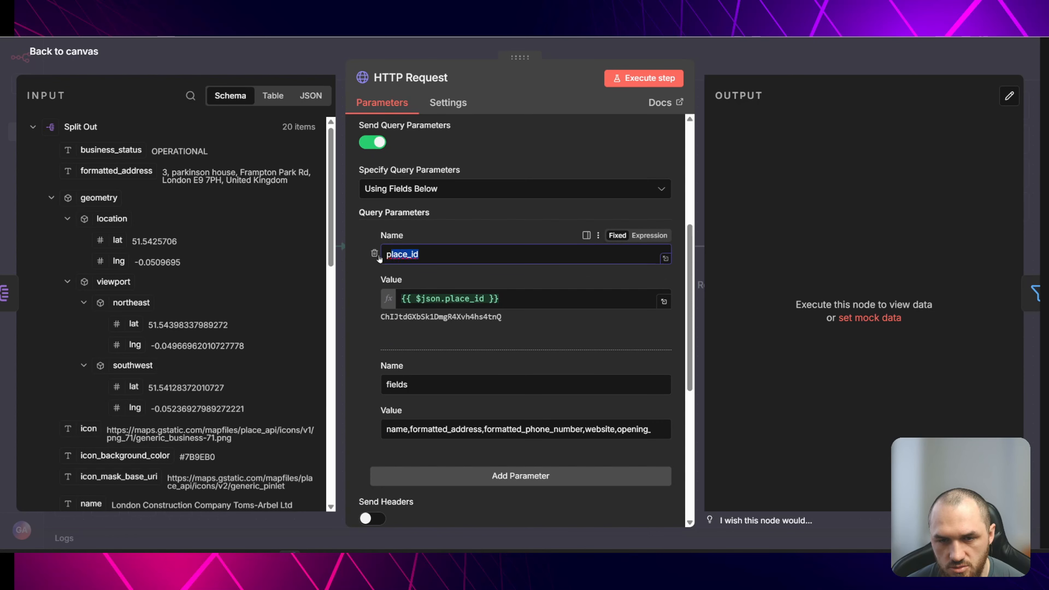
pyautogui.moveTo(545, 299); pyautogui.dragTo(382, 300)
pyautogui.scroll(-3, 420, 204)
pyautogui.click(420, 204)
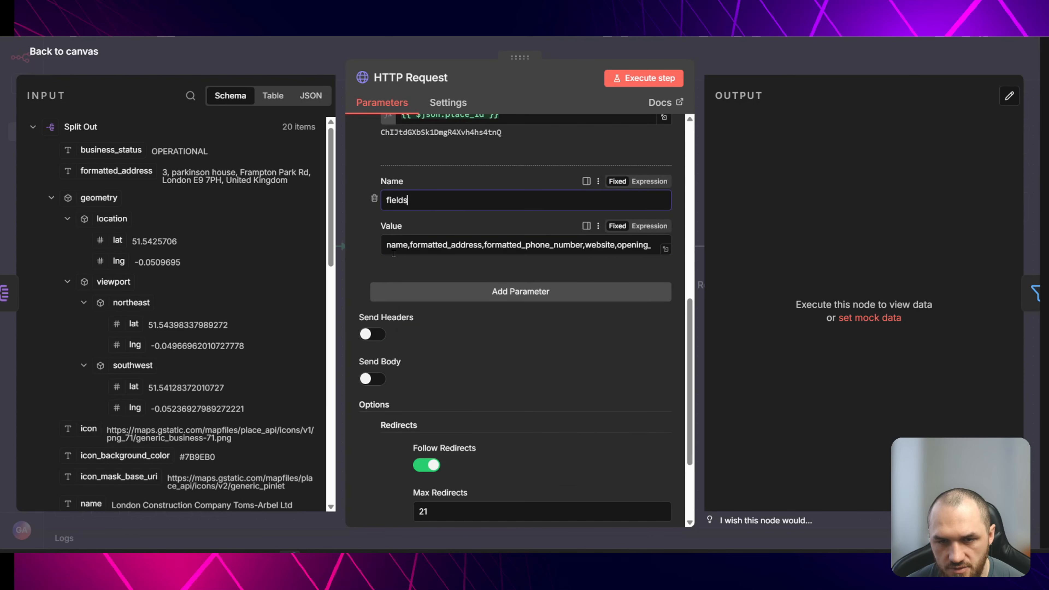
pyautogui.moveTo(387, 246); pyautogui.dragTo(662, 249)
pyautogui.click(524, 222)
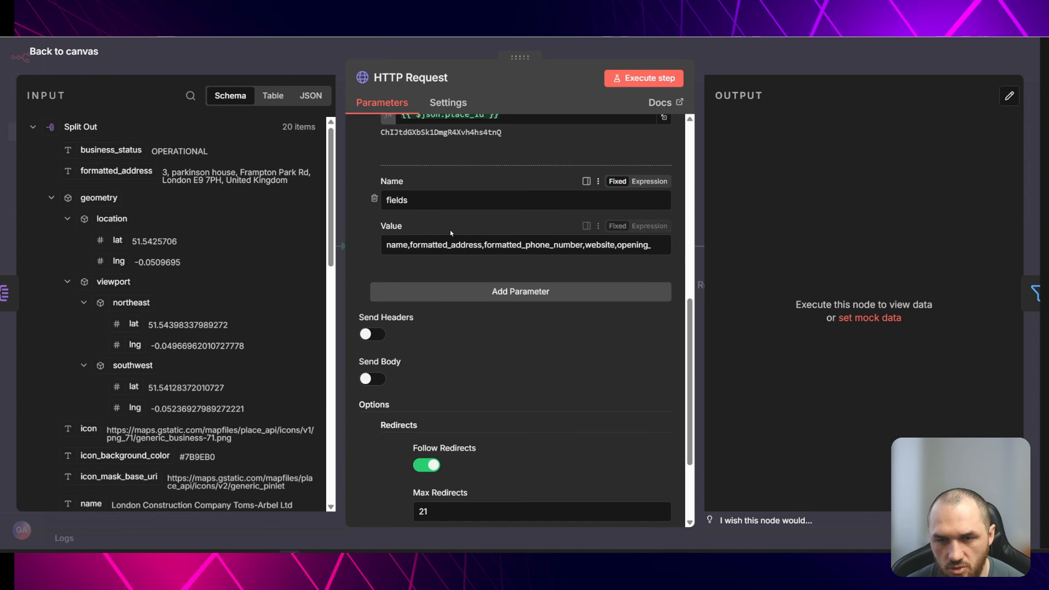
pyautogui.moveTo(387, 246); pyautogui.dragTo(453, 246)
pyautogui.click(453, 247)
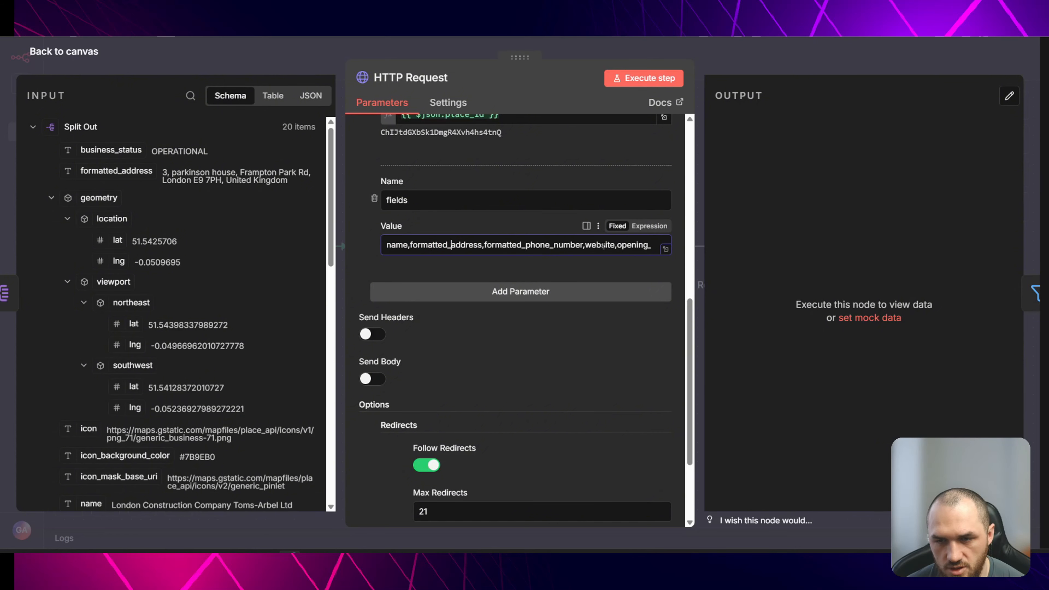
pyautogui.doubleClick(616, 245)
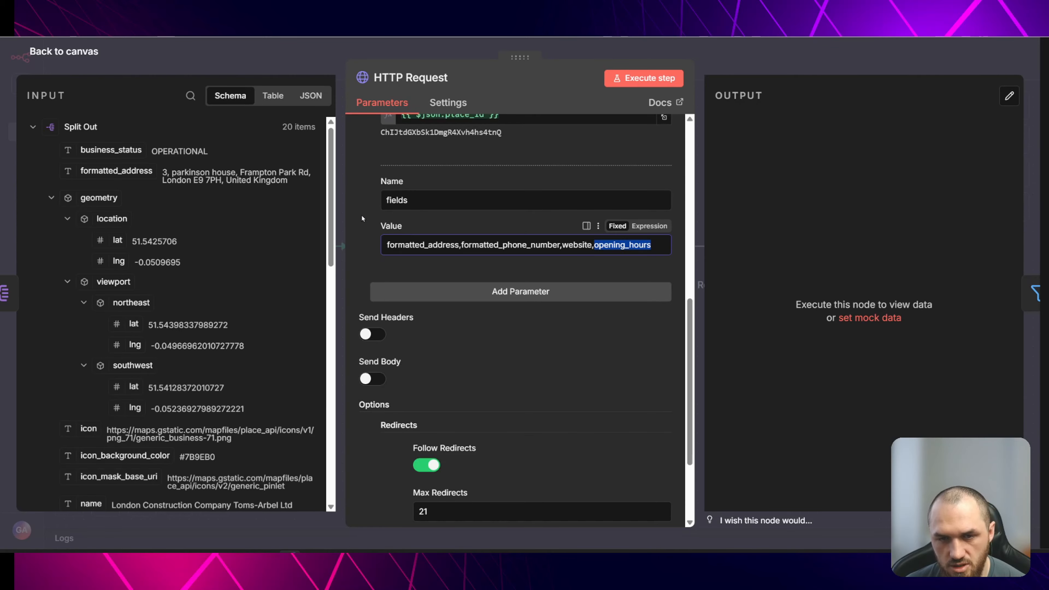
pyautogui.click(361, 234)
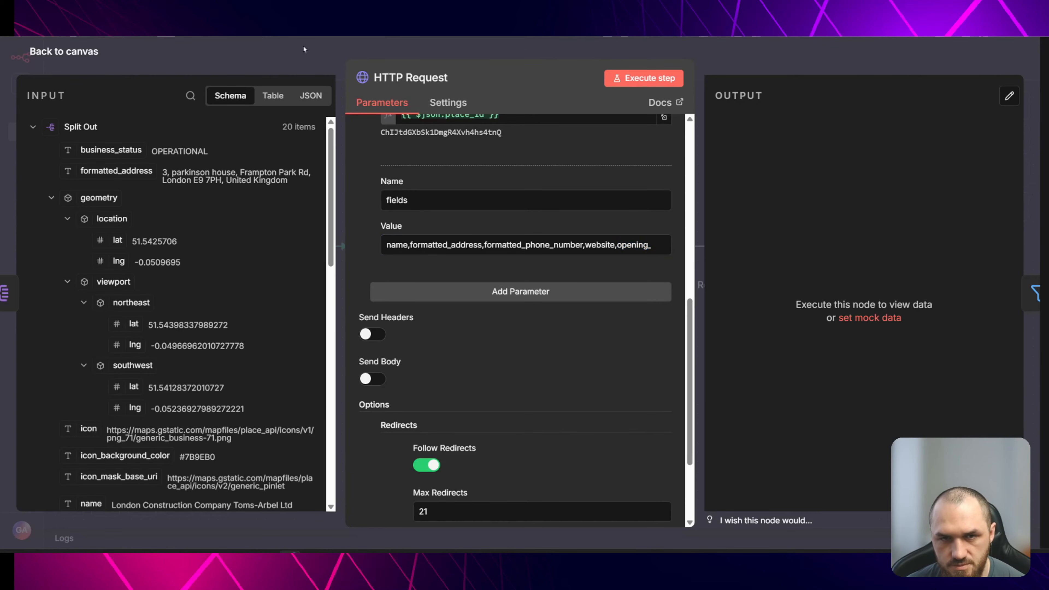
pyautogui.scroll(-3, 493, 296)
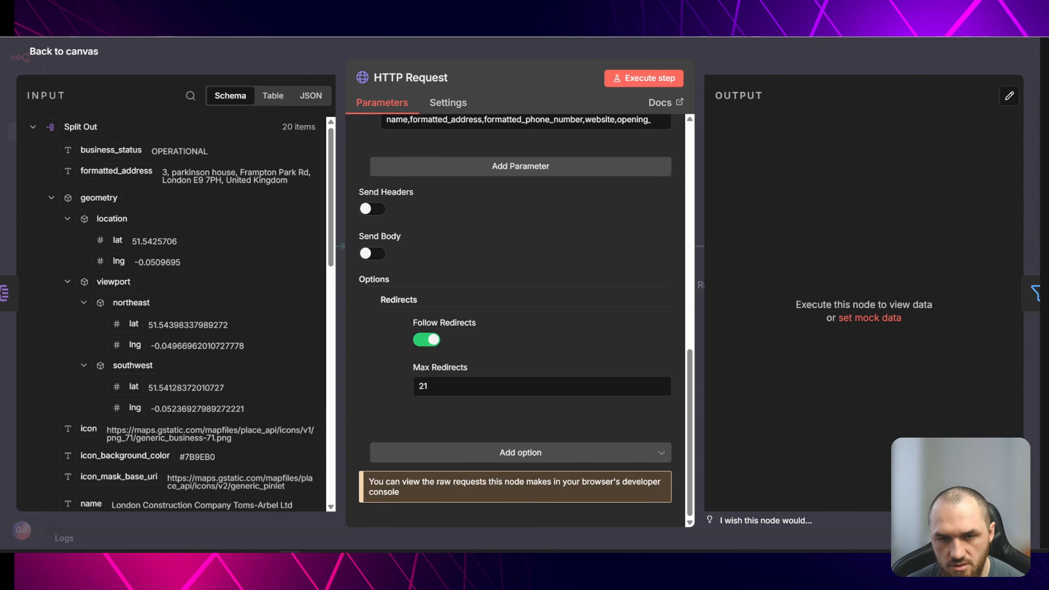
# - Execute the second HTTP Request node and review the returned business details in its output
pyautogui.click(481, 51)
pyautogui.click(470, 203)
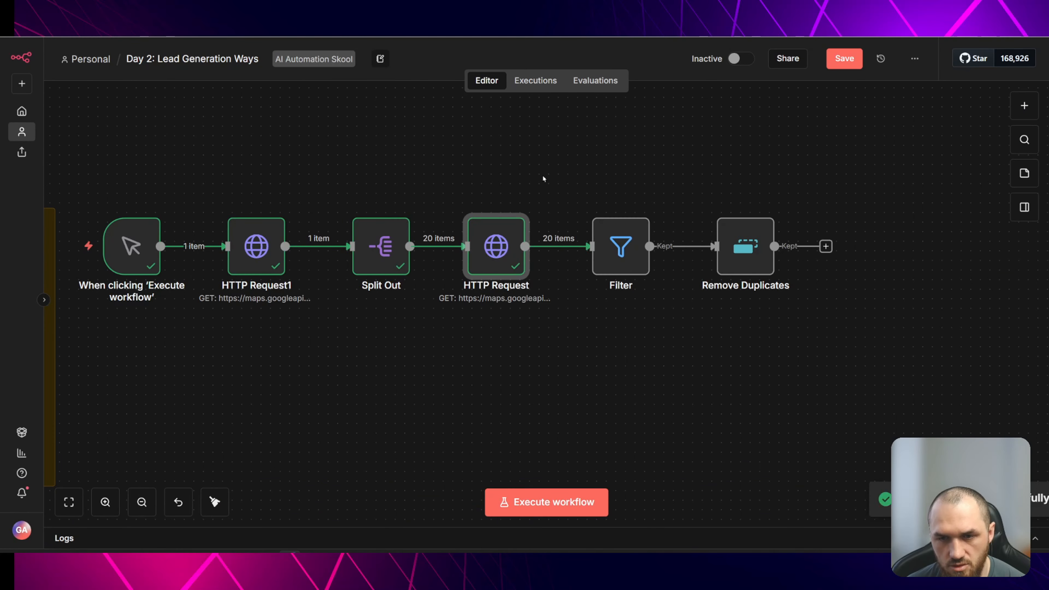
pyautogui.doubleClick(496, 247)
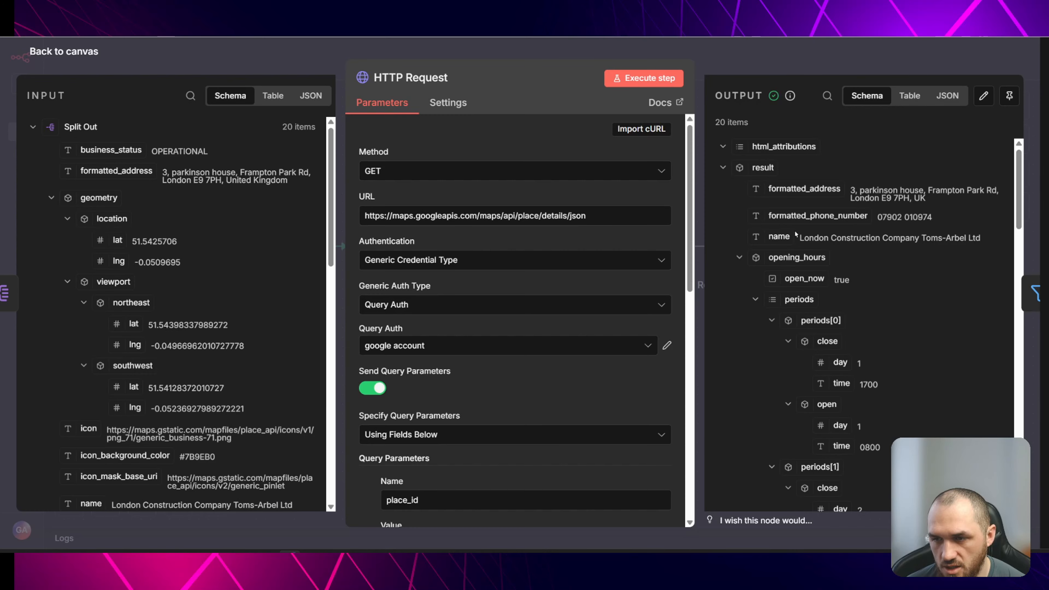
pyautogui.scroll(-2, 753, 188)
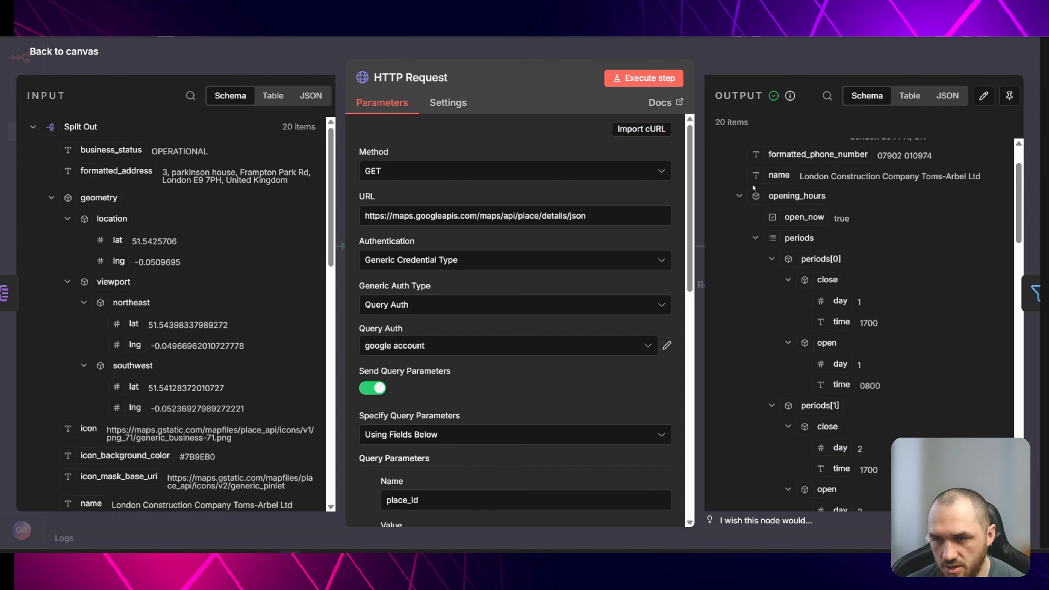
pyautogui.click(741, 198)
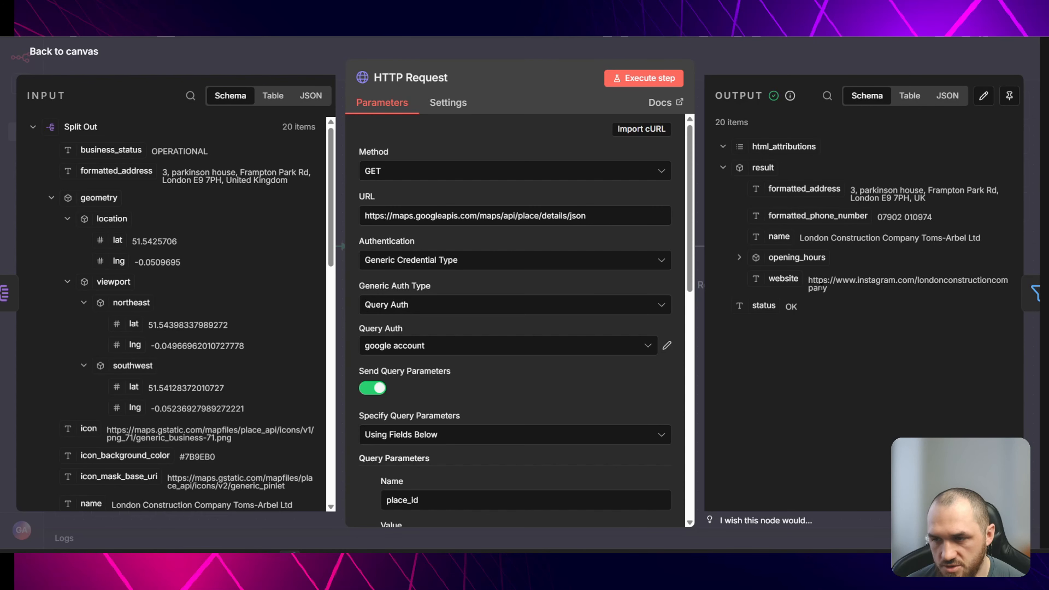
pyautogui.moveTo(826, 289); pyautogui.dragTo(809, 283)
pyautogui.click(876, 299)
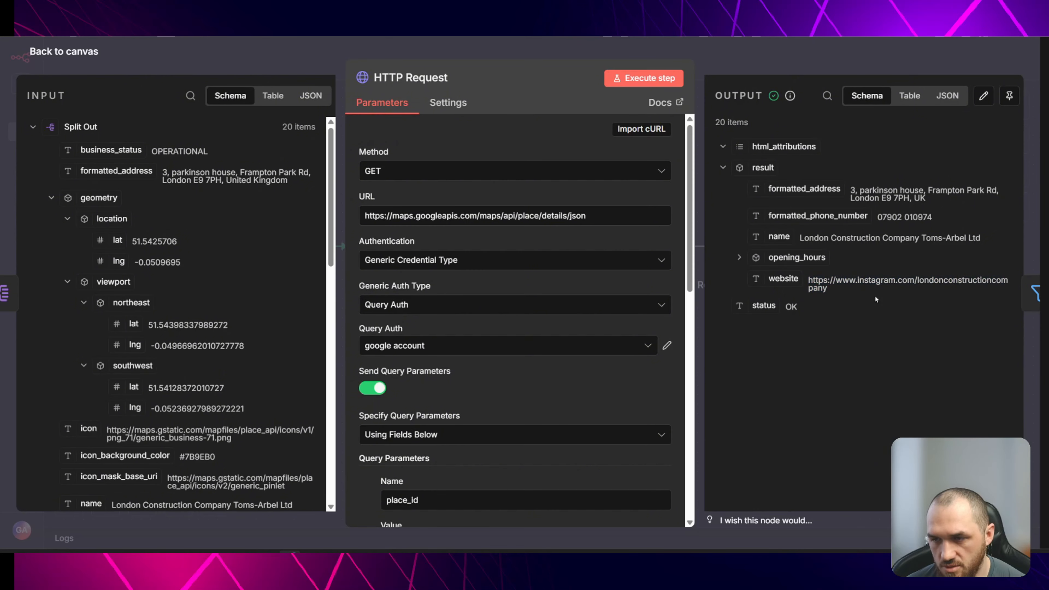
pyautogui.click(300, 61)
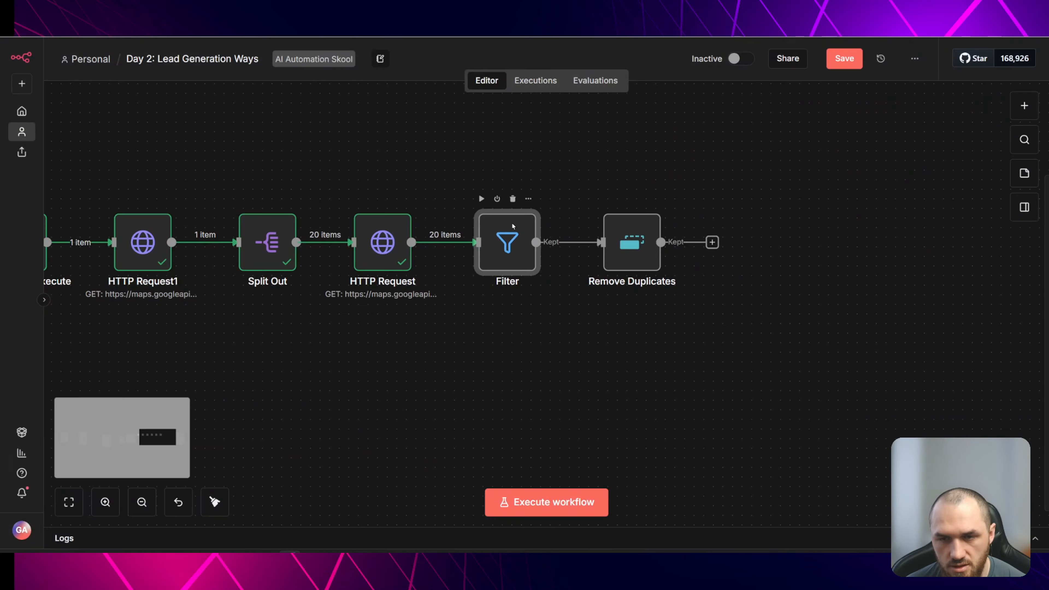
# - Check the Filter node's website-exists condition, then execute the Filter node
pyautogui.doubleClick(508, 244)
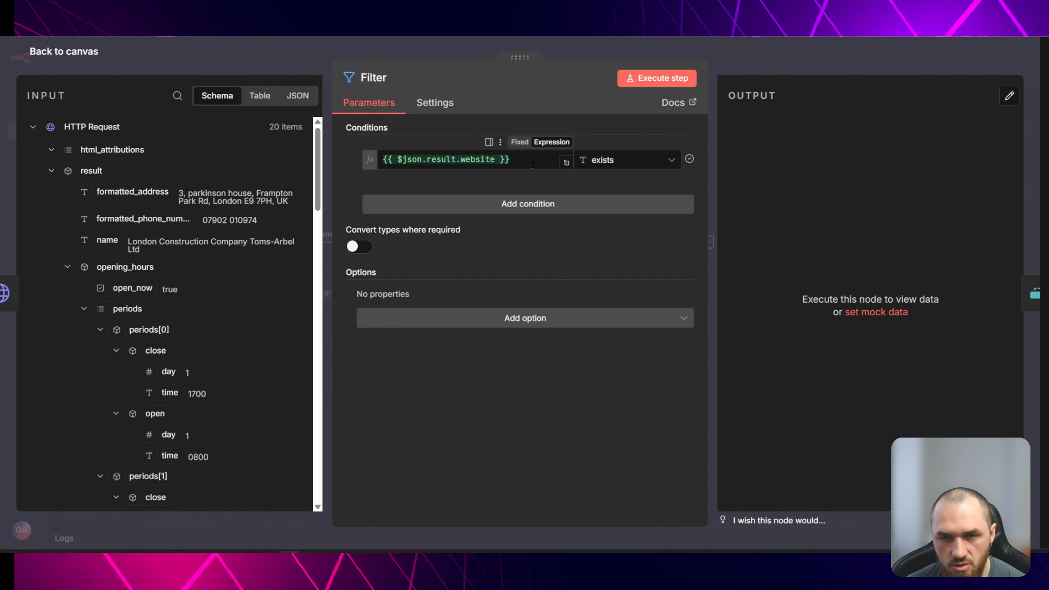
pyautogui.click(375, 50)
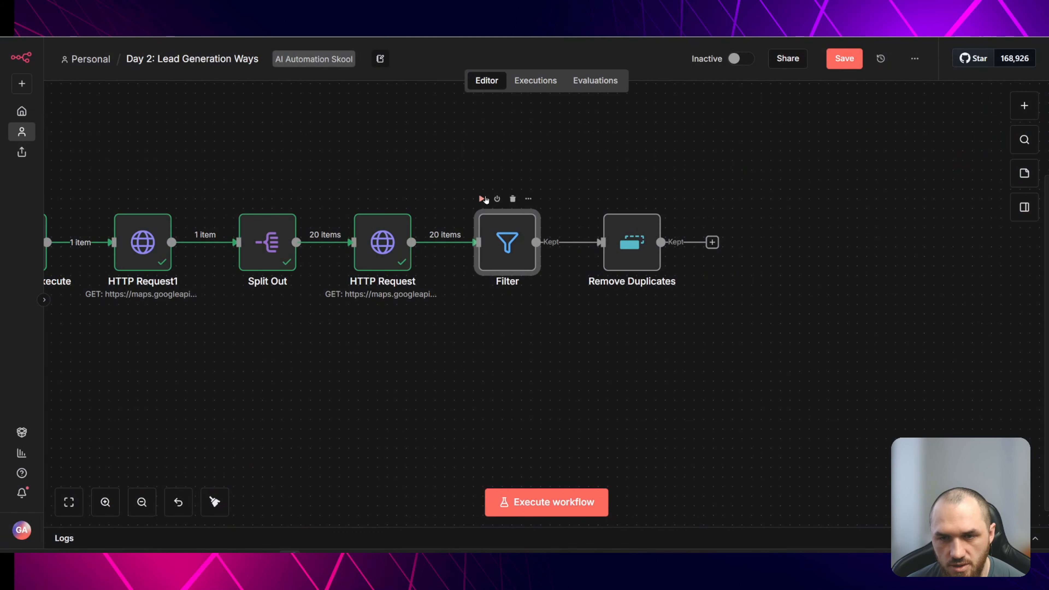
pyautogui.click(484, 200)
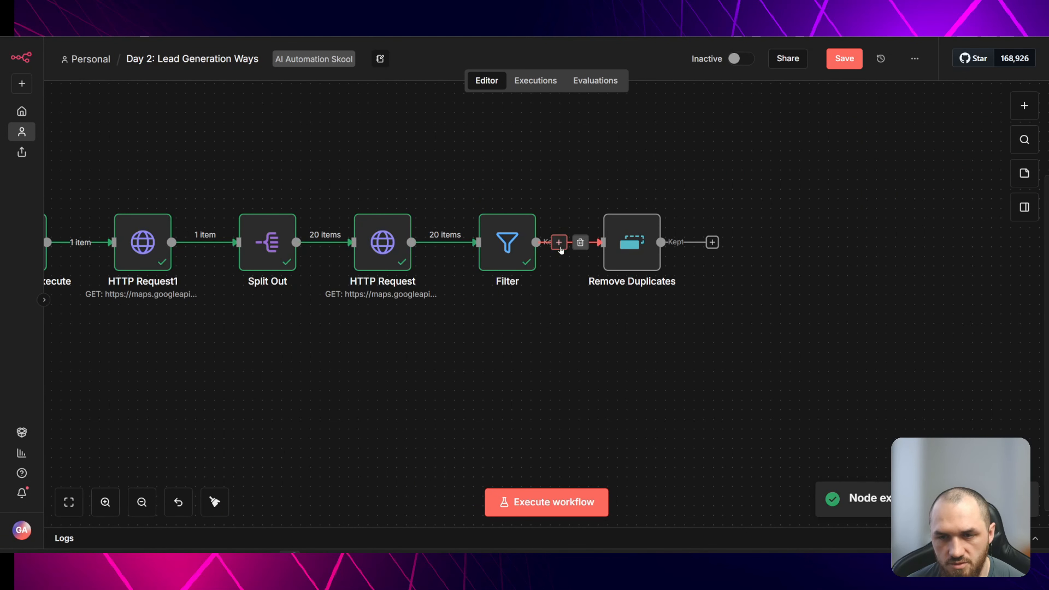
# - Check the Remove Duplicates node's result.website comparison field and execute the Remove Duplicates node
pyautogui.moveTo(642, 262); pyautogui.dragTo(682, 262)
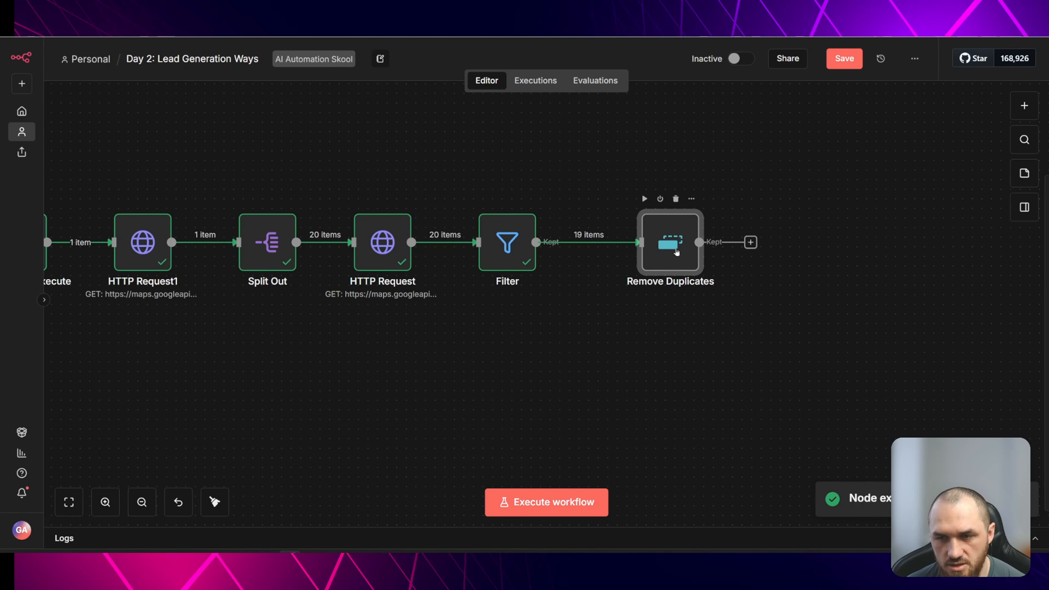
pyautogui.doubleClick(681, 261)
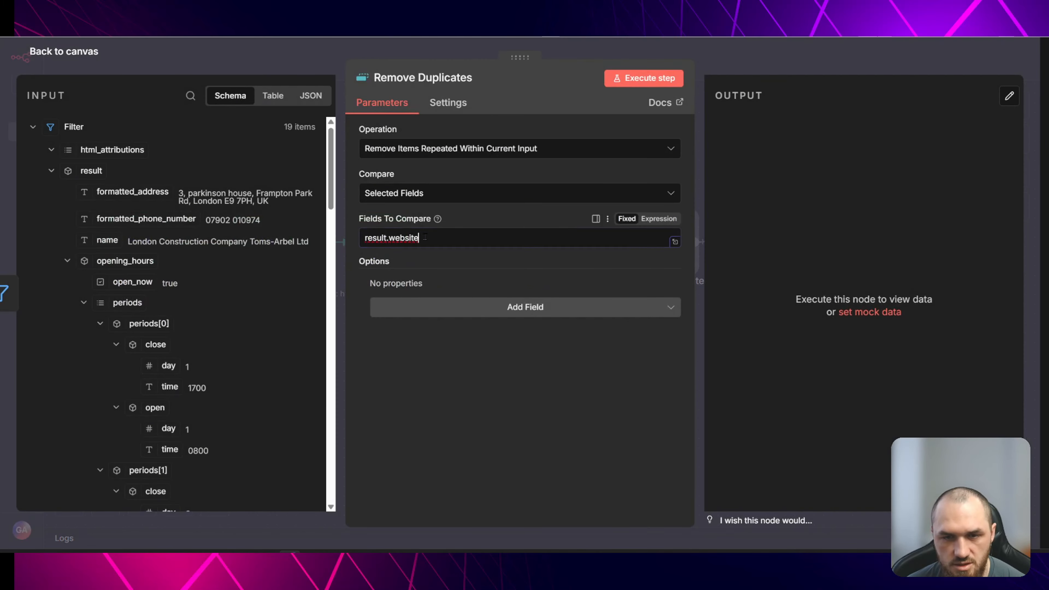
pyautogui.moveTo(421, 238); pyautogui.dragTo(284, 63)
pyautogui.press('Escape')
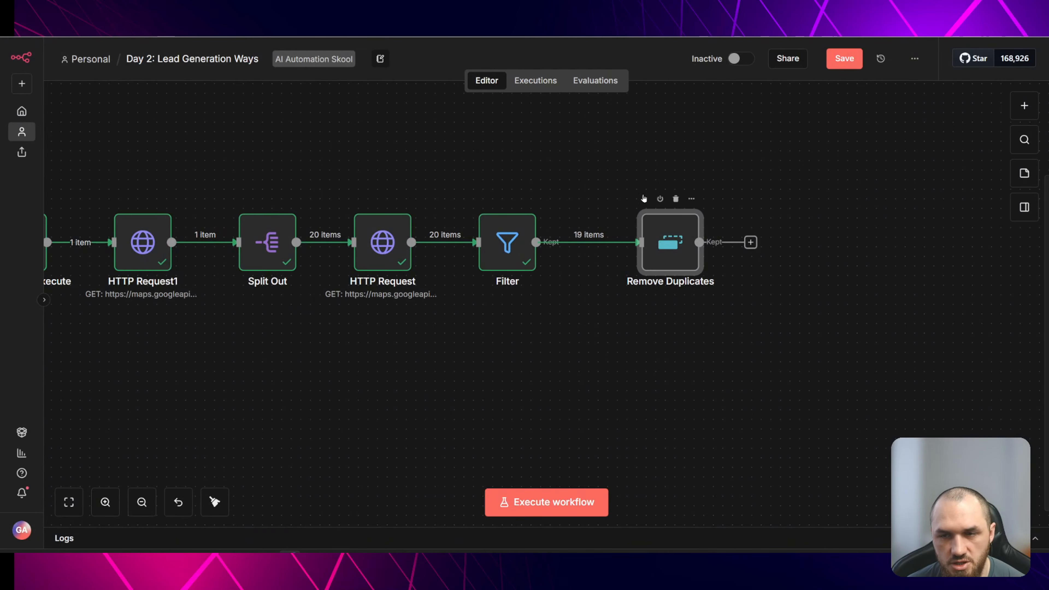
pyautogui.click(643, 198)
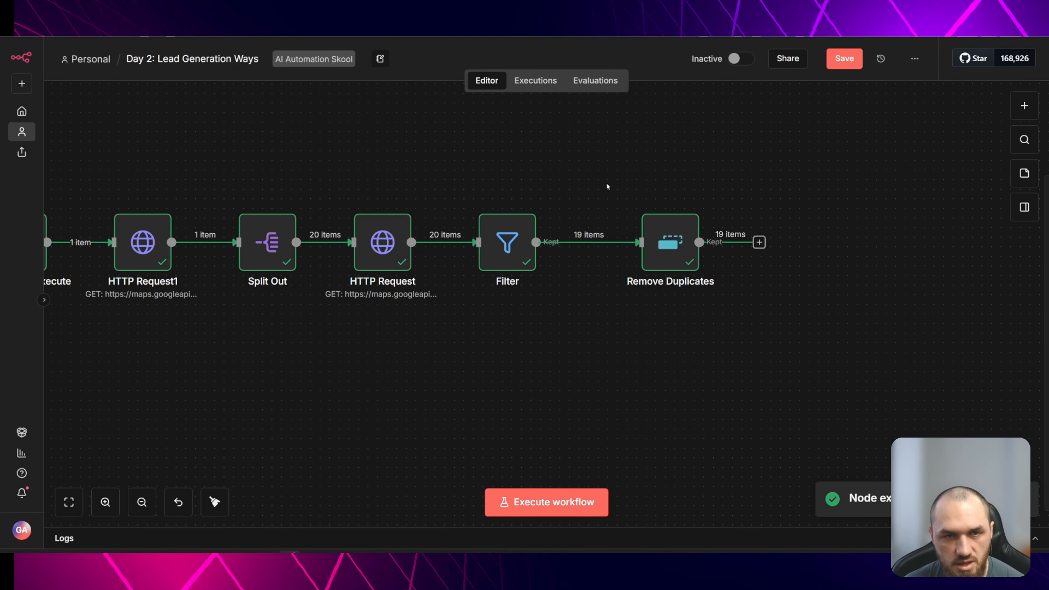
# - Move the Remove Duplicates node back beside the Filter node
pyautogui.moveTo(670, 238); pyautogui.dragTo(628, 239)
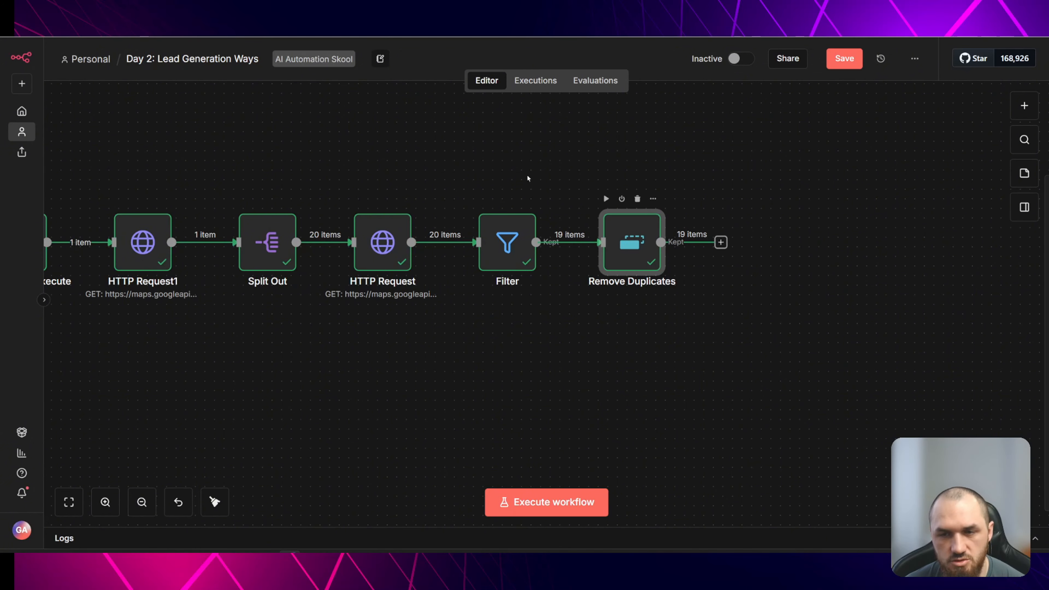
pyautogui.click(524, 180)
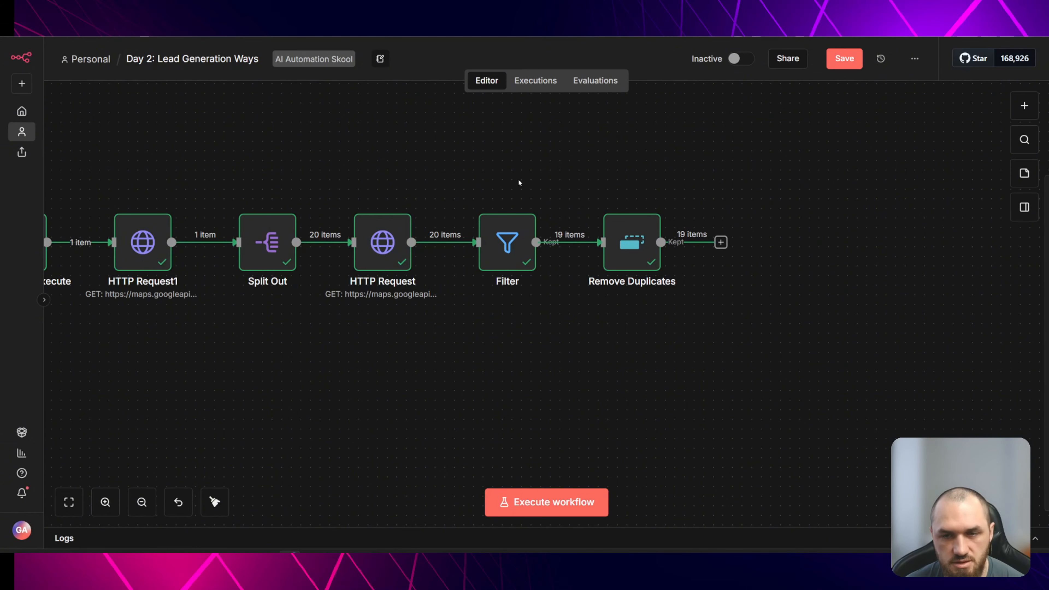
pyautogui.moveTo(519, 181); pyautogui.dragTo(537, 156)
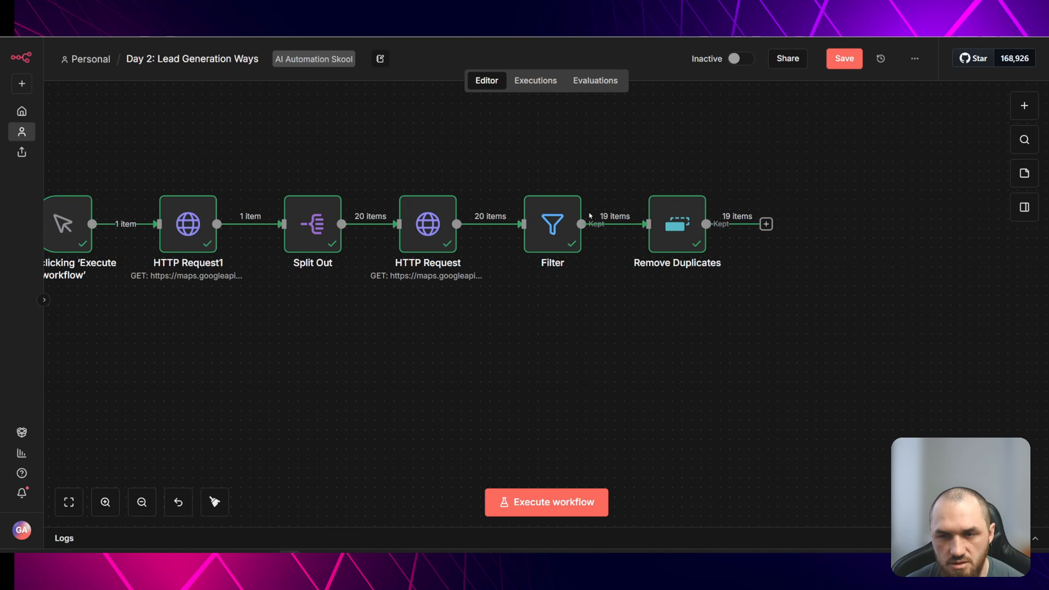
# - Switch to the new Google spreadsheet and rename it Day 2 LEAD VIDEO
pyautogui.moveTo(610, 219)
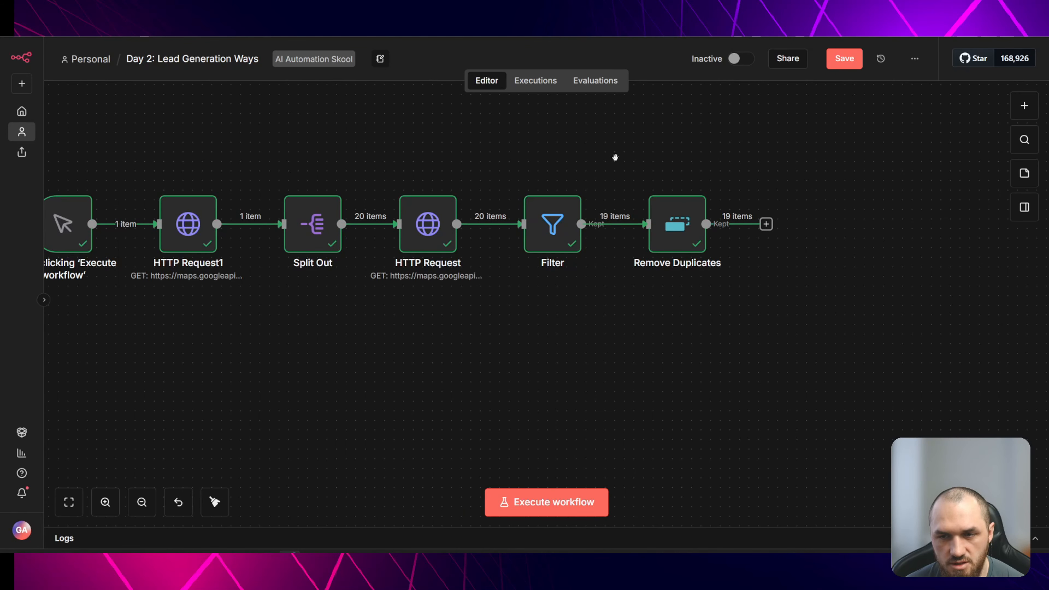
pyautogui.moveTo(616, 157); pyautogui.dragTo(455, 168)
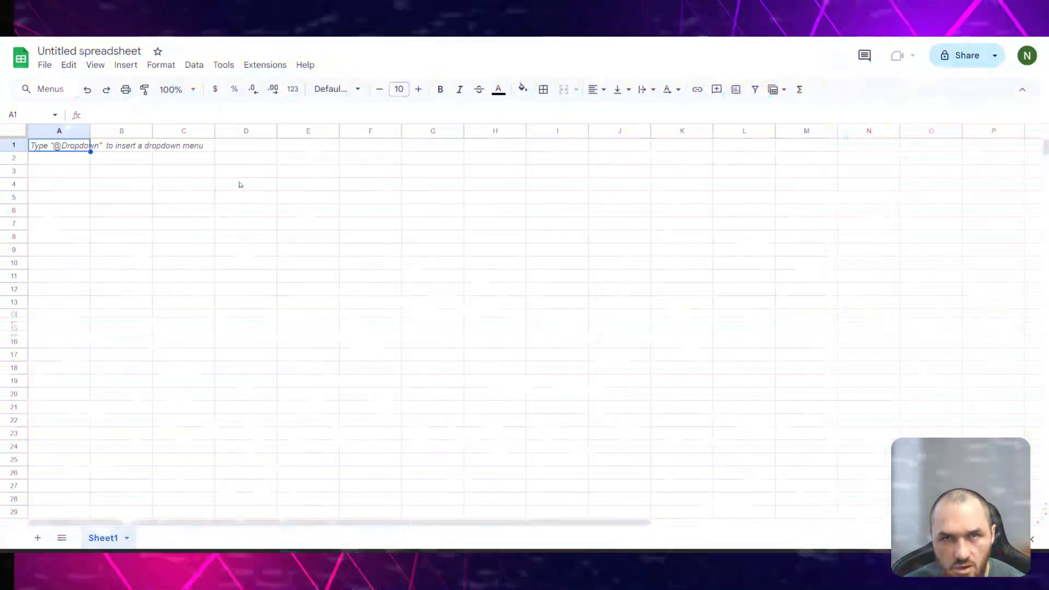
pyautogui.doubleClick(64, 50)
pyautogui.click(65, 51)
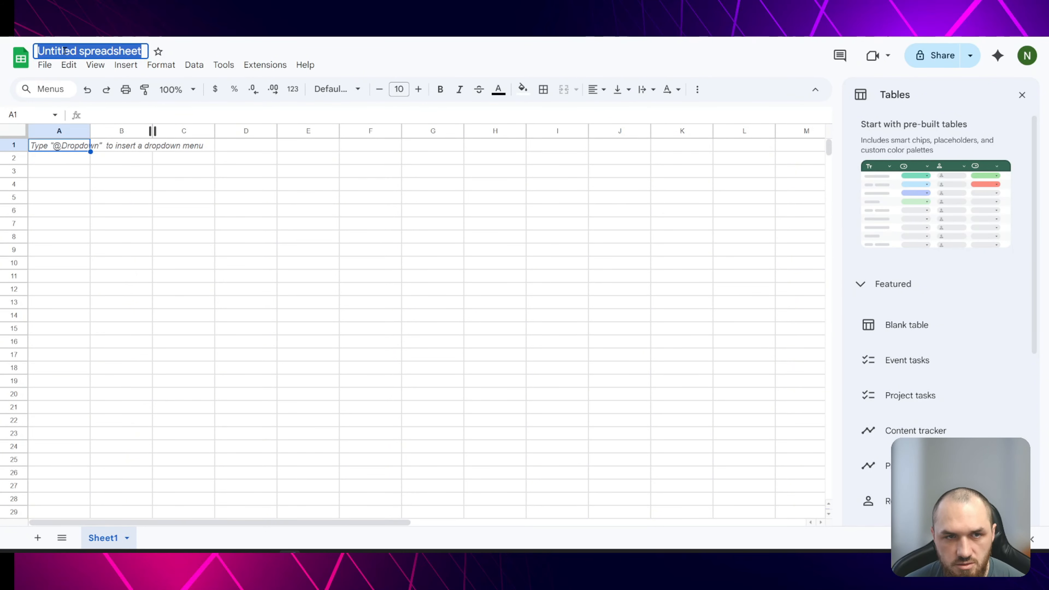
pyautogui.write('Day ')
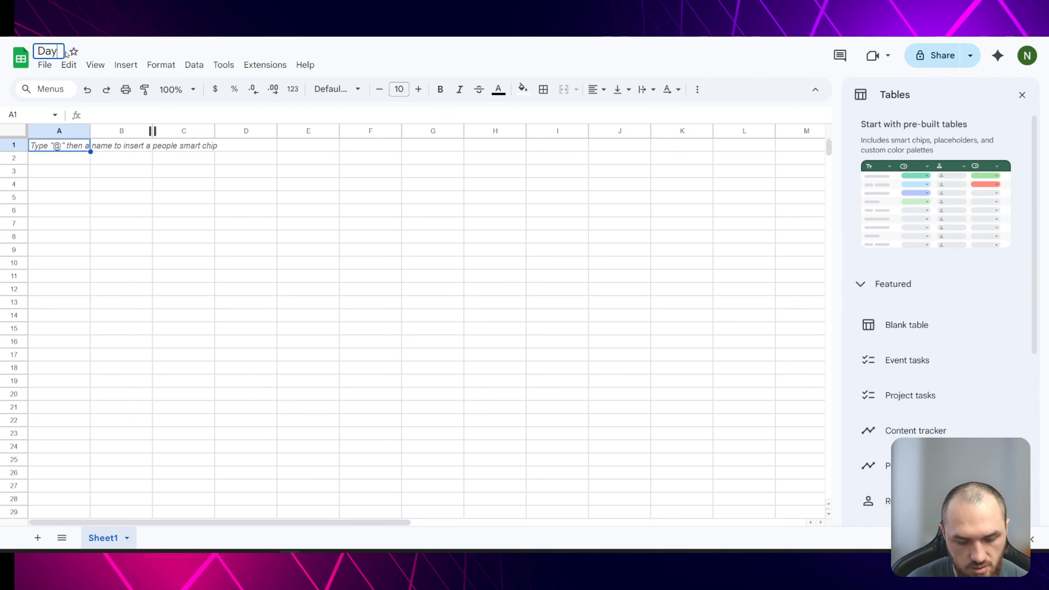
pyautogui.write('2 LEAD VIDEO')
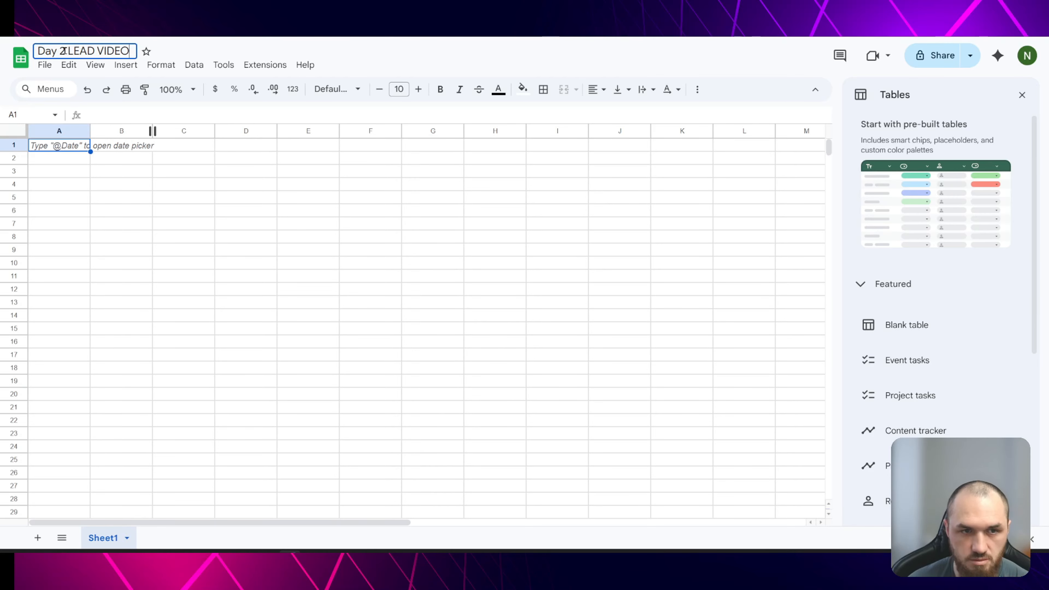
pyautogui.press('Return')
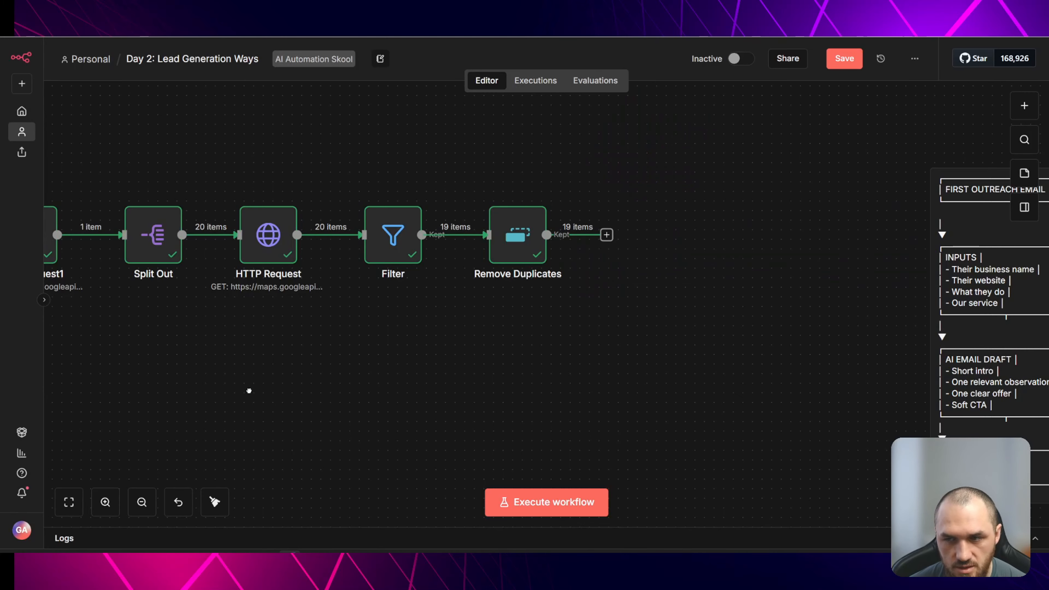
# - Copy the Lead List Format field list from the sticky note into the sheet, undoing the single-cell paste
pyautogui.moveTo(249, 391); pyautogui.dragTo(892, 332)
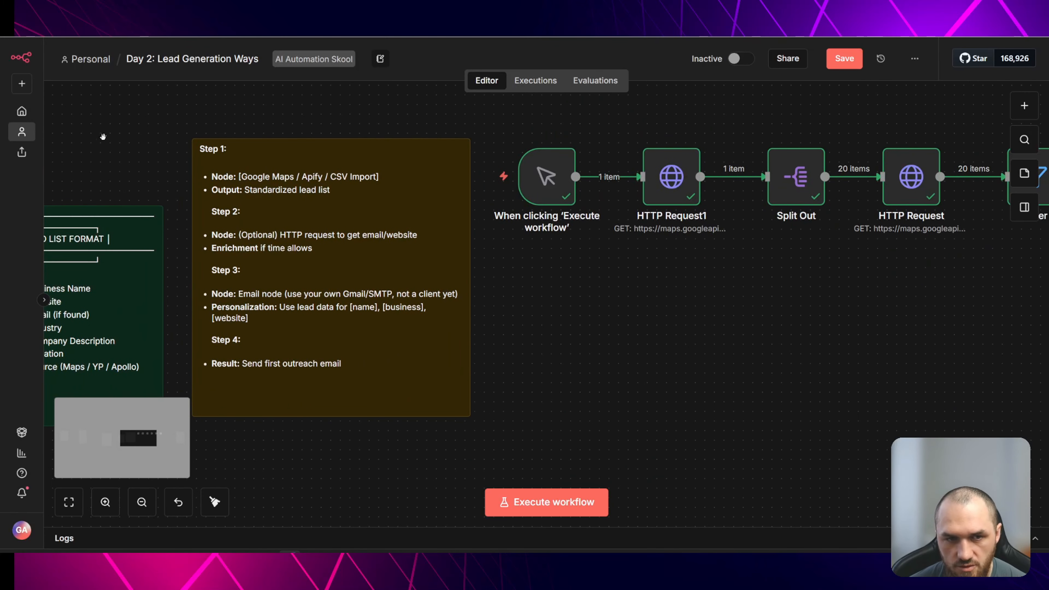
pyautogui.moveTo(103, 137); pyautogui.dragTo(411, 160)
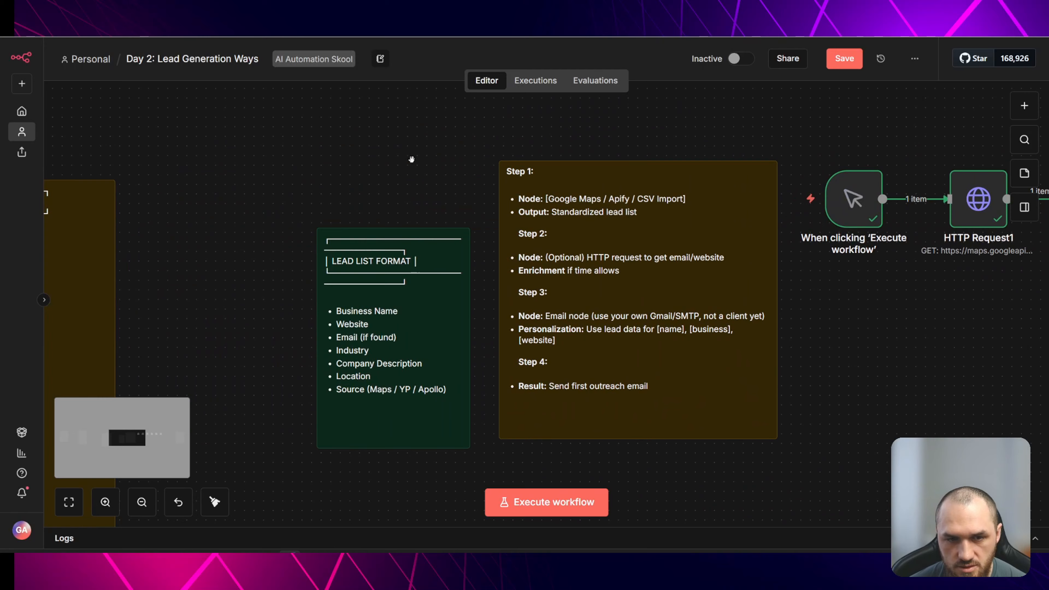
pyautogui.doubleClick(354, 315)
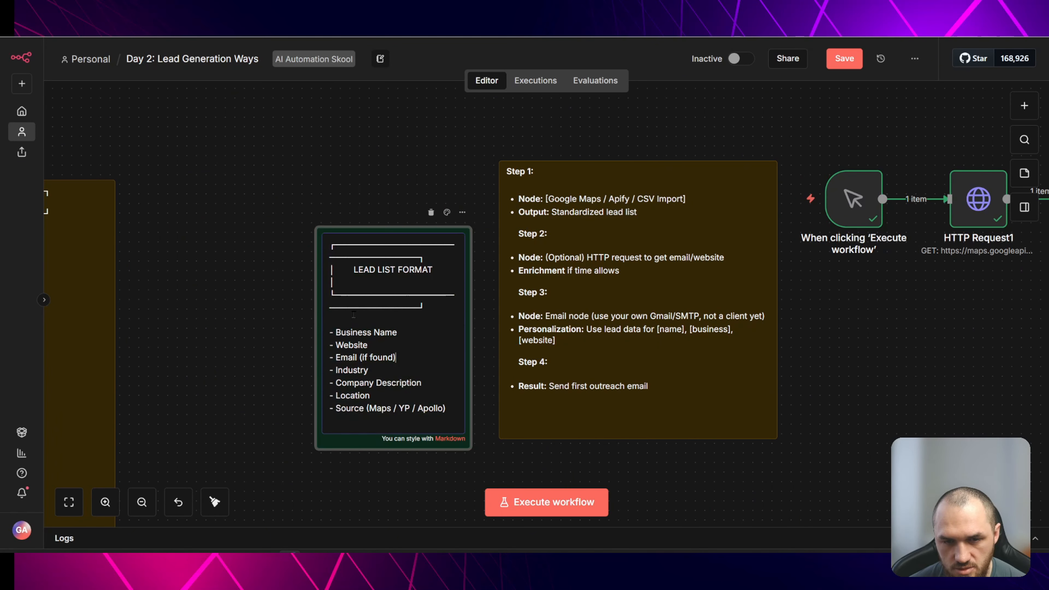
pyautogui.moveTo(331, 331); pyautogui.dragTo(446, 408)
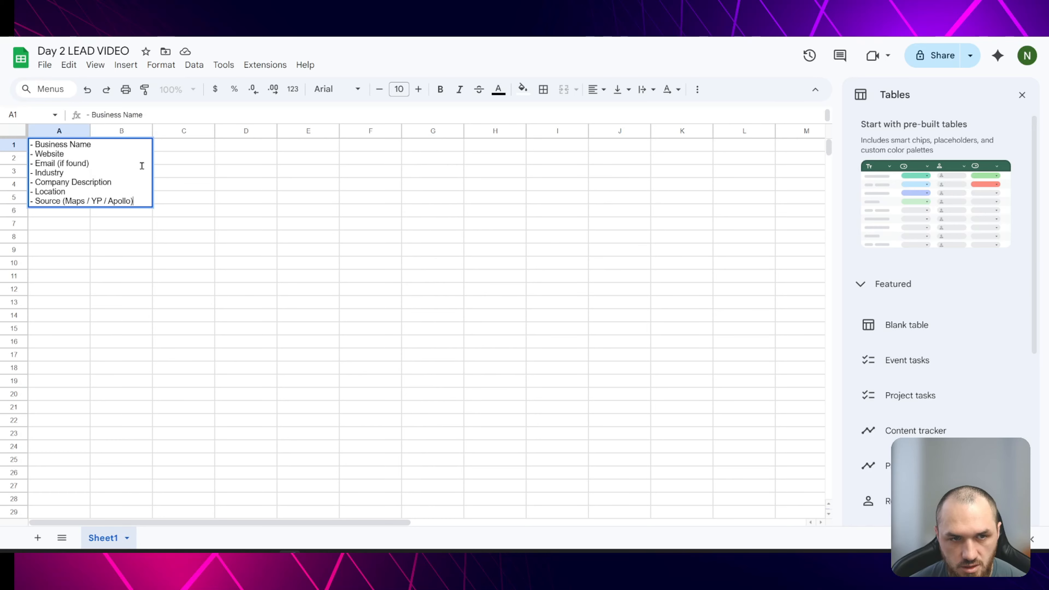
pyautogui.hotkey('ctrl', 'z')
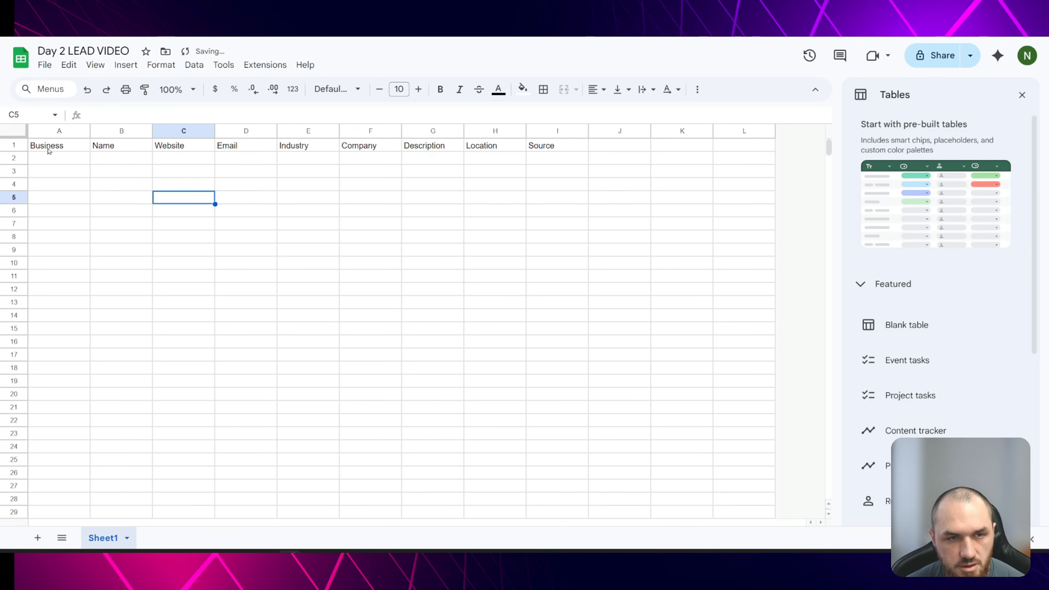
# - Insert a new column before Website and title it Phone Number
pyautogui.press('Right')
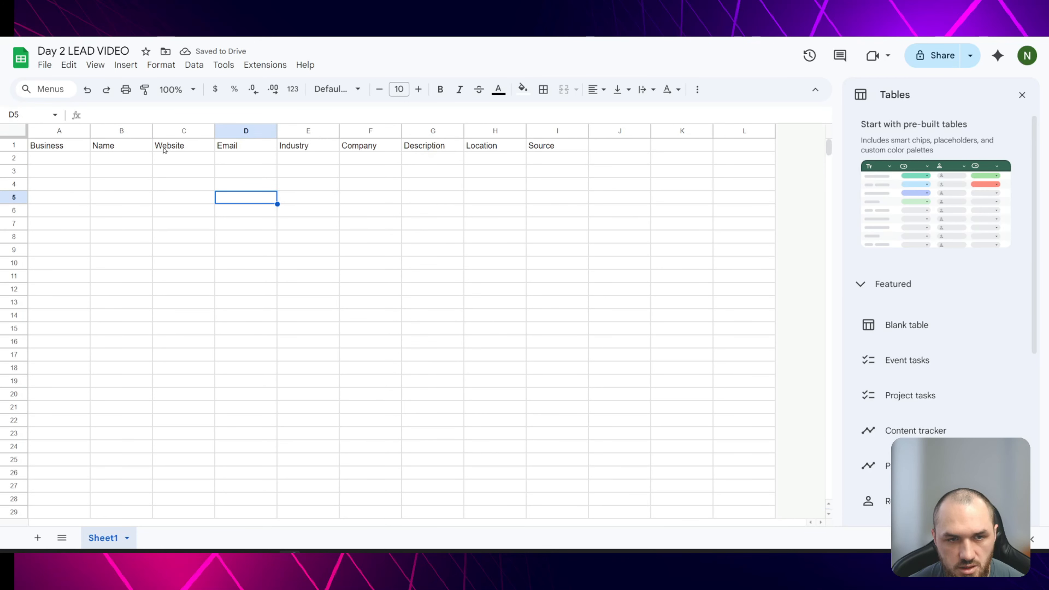
pyautogui.rightClick(178, 130)
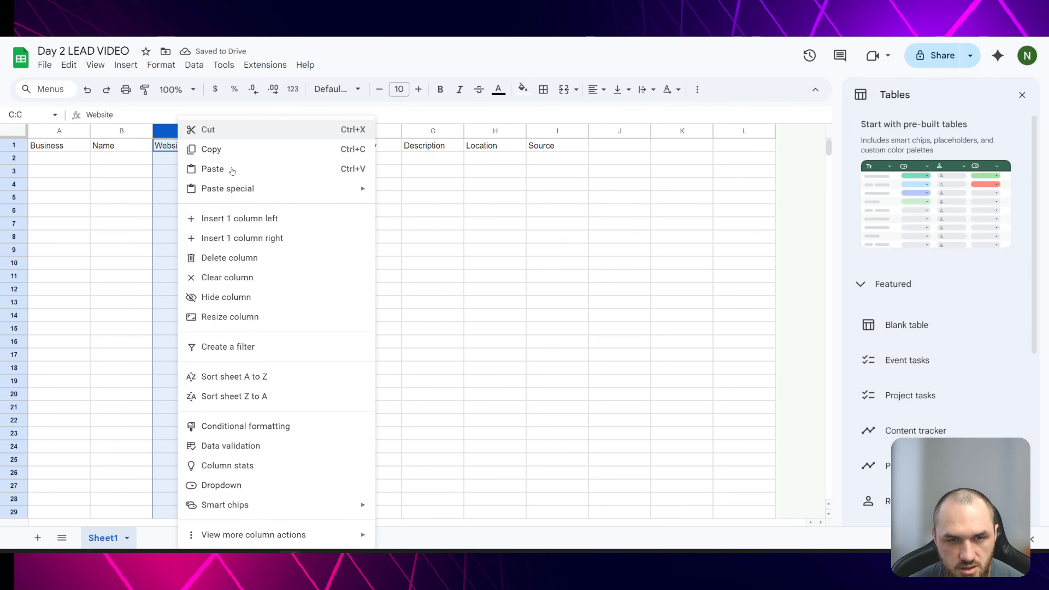
pyautogui.click(267, 219)
pyautogui.click(173, 145)
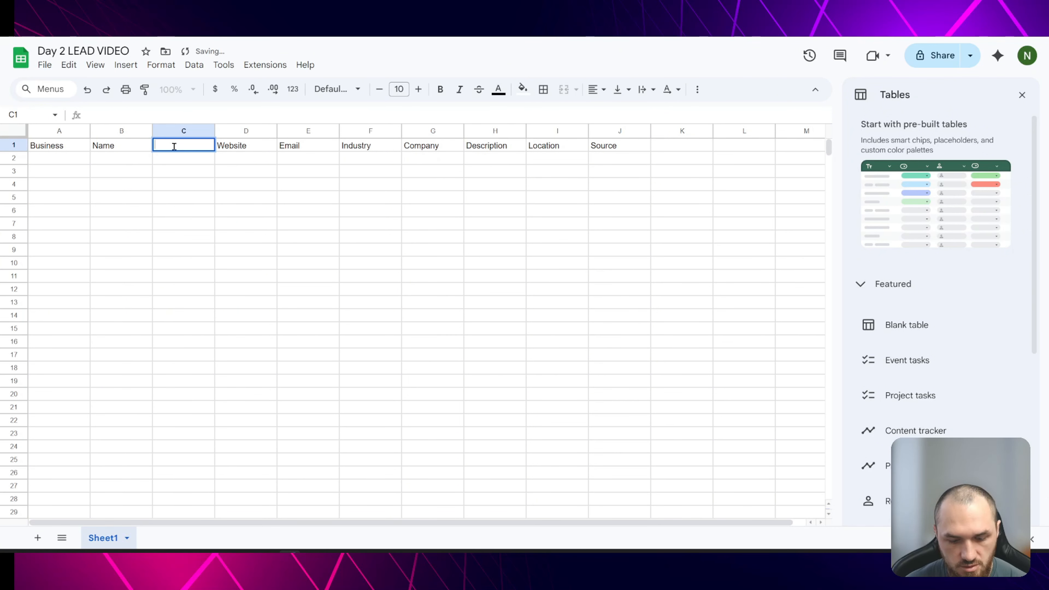
pyautogui.write('Phone Number')
pyautogui.click(270, 238)
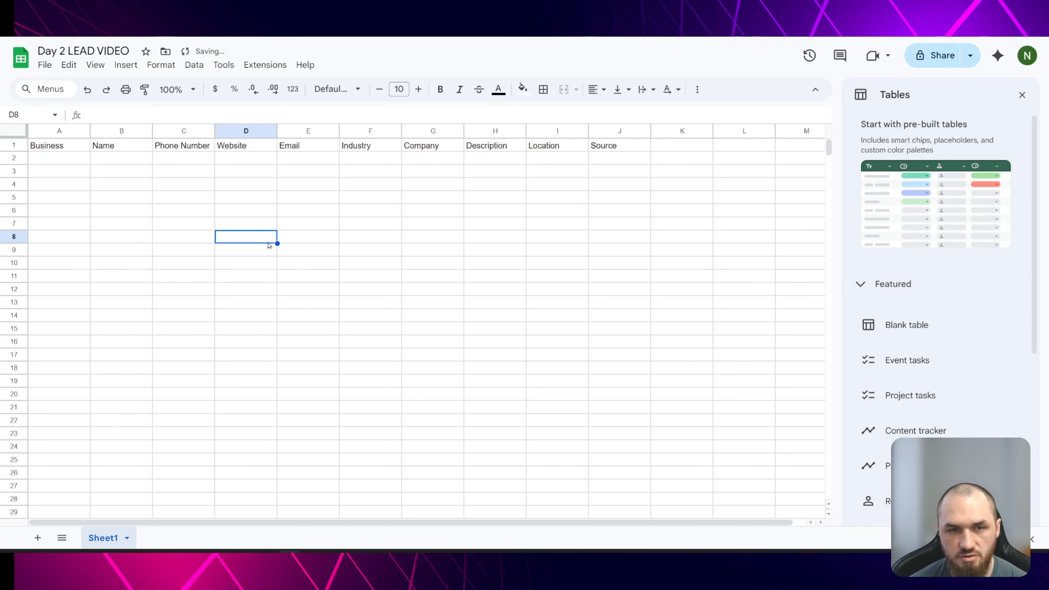
pyautogui.click(180, 157)
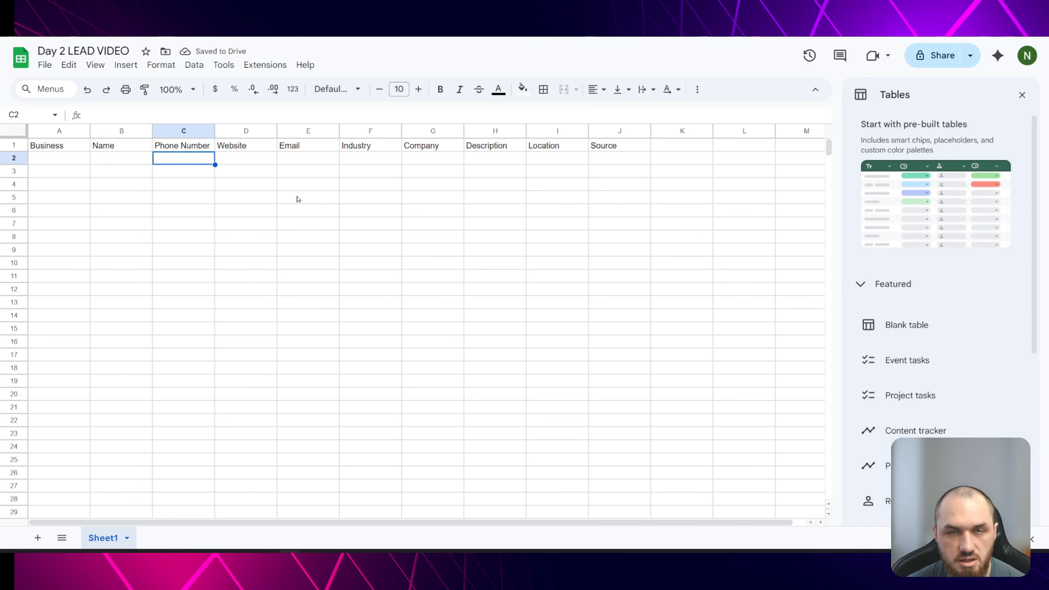
# - In the Append row in sheet node, map the business name and formatted phone number to the Business Name and Phone Number columns
pyautogui.press('Tab')
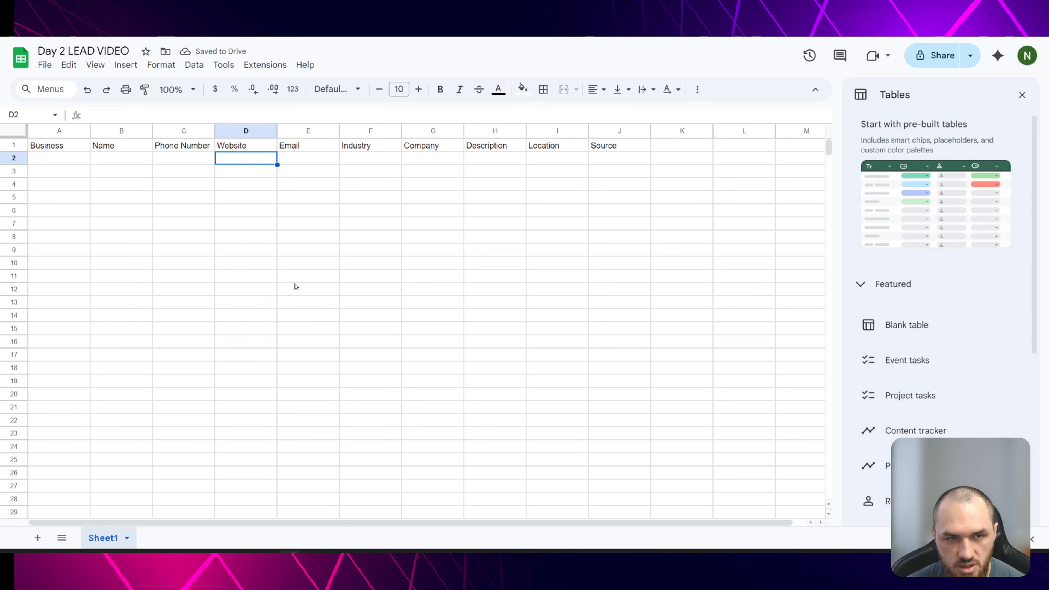
pyautogui.click(79, 164)
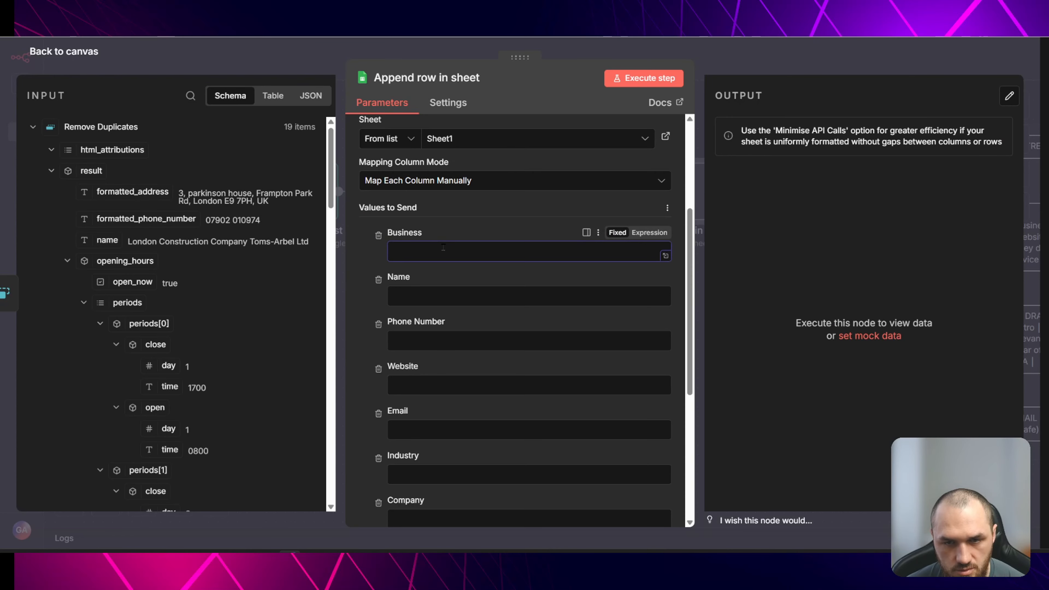
pyautogui.moveTo(107, 241); pyautogui.dragTo(462, 250)
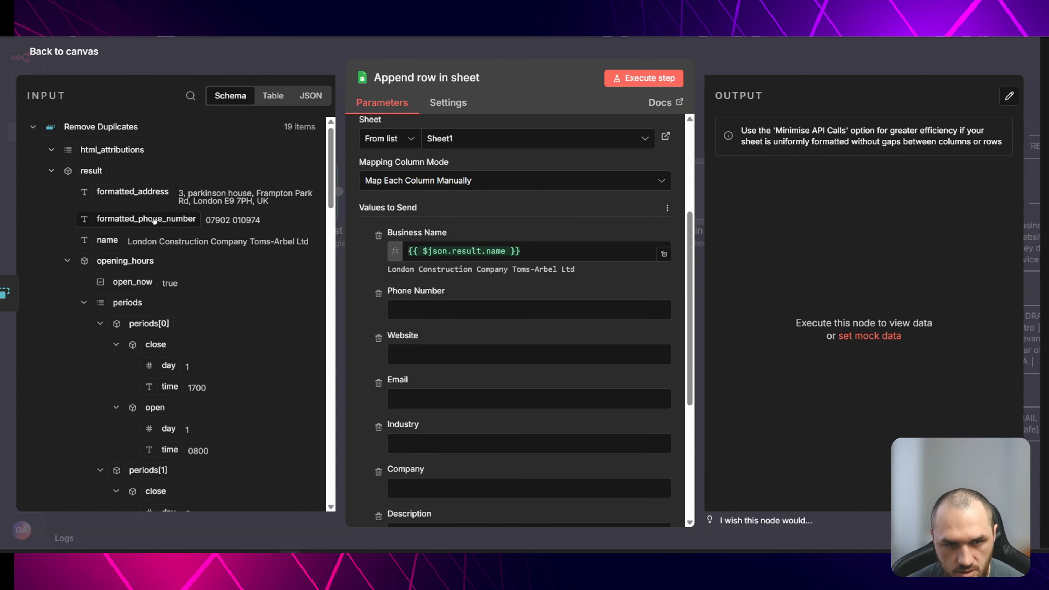
pyautogui.moveTo(154, 220); pyautogui.dragTo(455, 310)
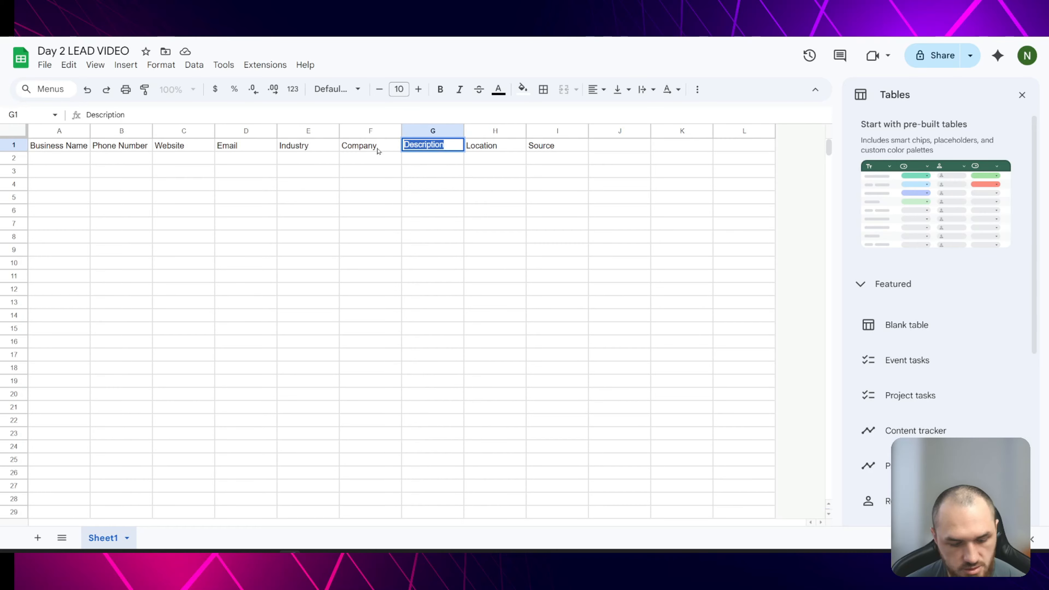
# - Delete the separate Description header in the sheet and map the Location column to the formatted address
pyautogui.press('Delete')
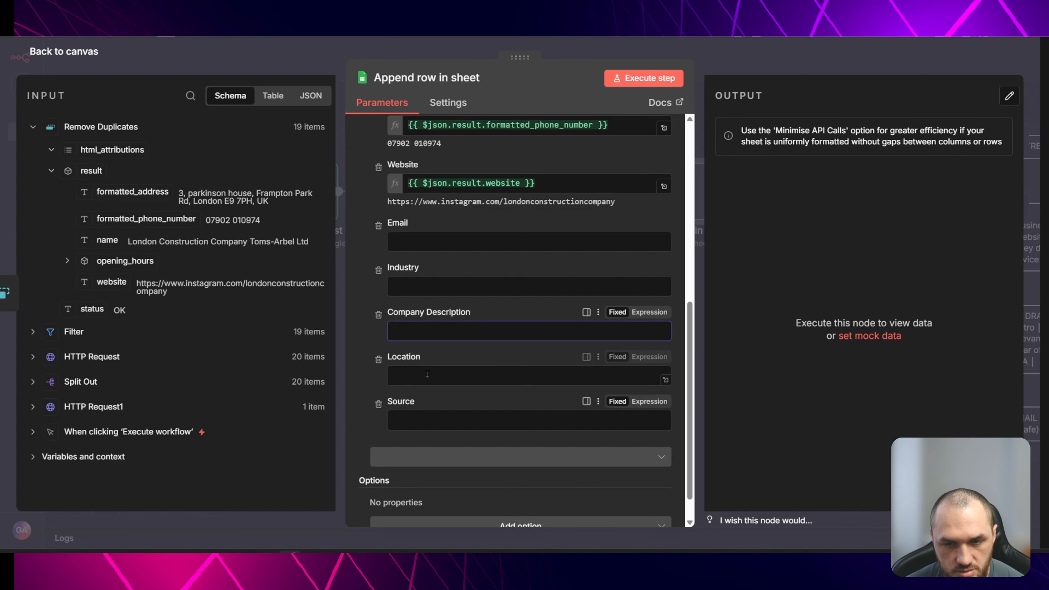
pyautogui.click(439, 375)
pyautogui.click(87, 193)
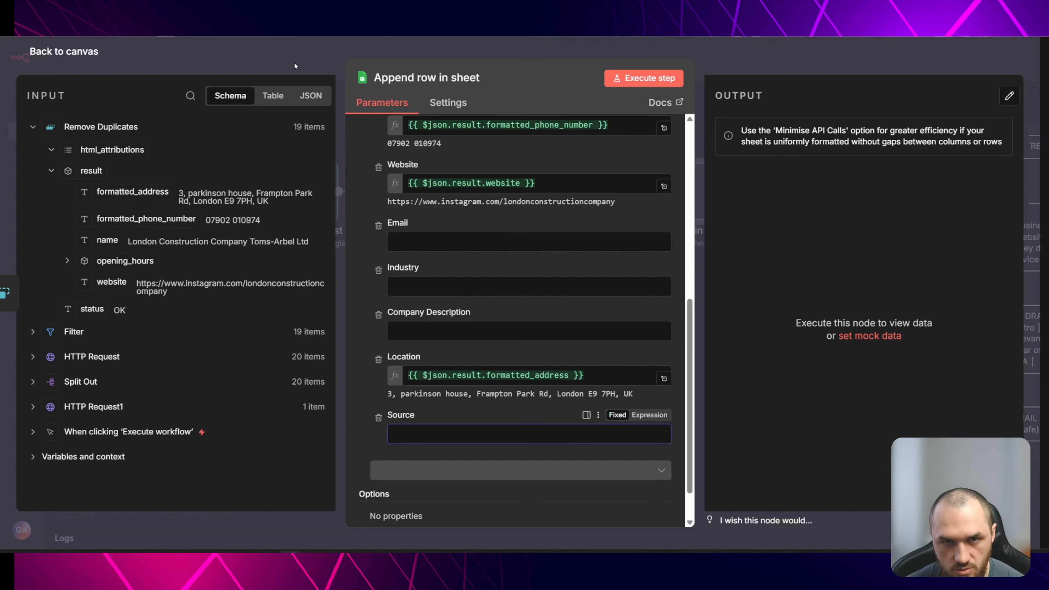
# - Set the Source column value to MAPS in the Append row in sheet node
pyautogui.click(64, 52)
pyautogui.doubleClick(700, 182)
pyautogui.scroll(-10, 543, 313)
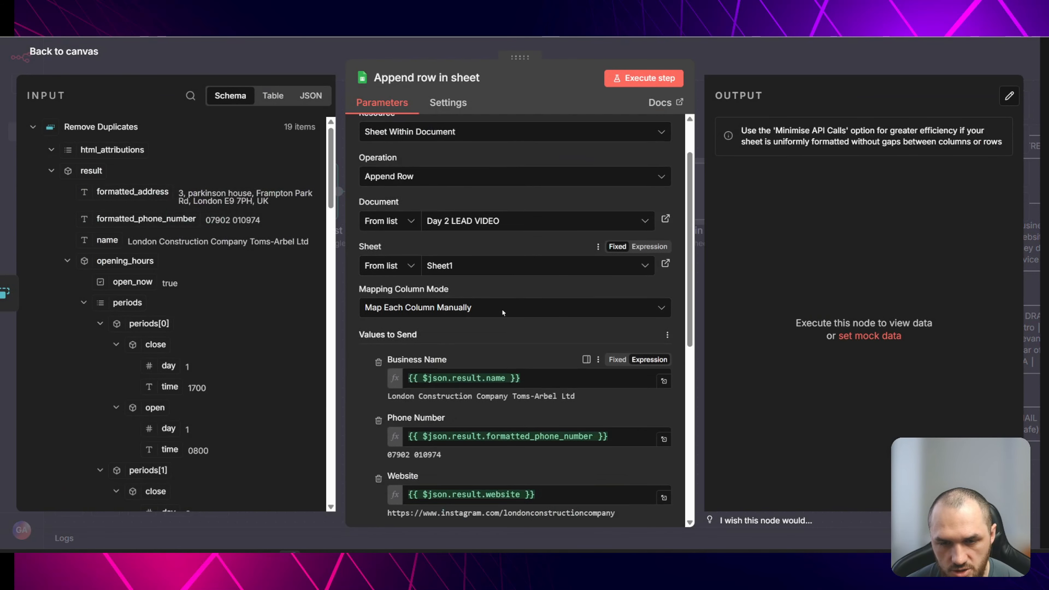
pyautogui.click(451, 387)
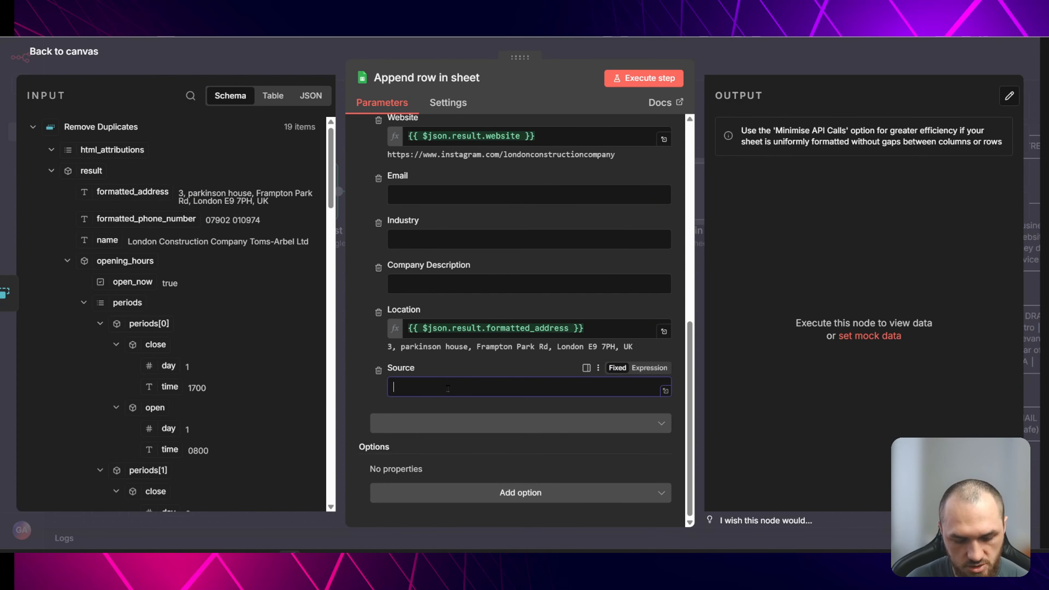
pyautogui.write('G')
pyautogui.press('BackSpace')
pyautogui.write('MAPS')
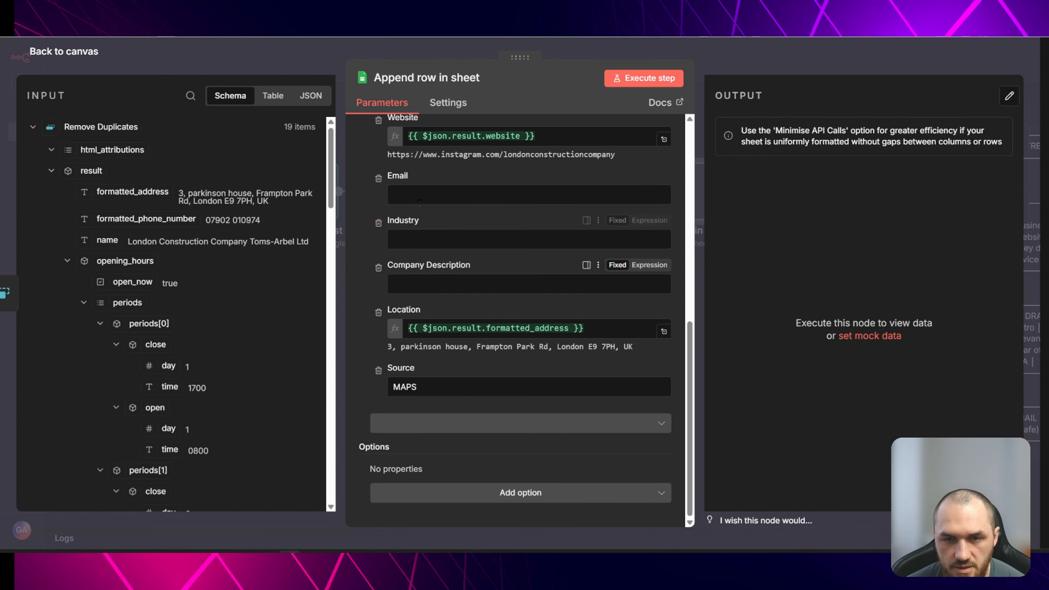
# - Execute the Append row in sheet node and check the appended rows in the spreadsheet
pyautogui.click(424, 186)
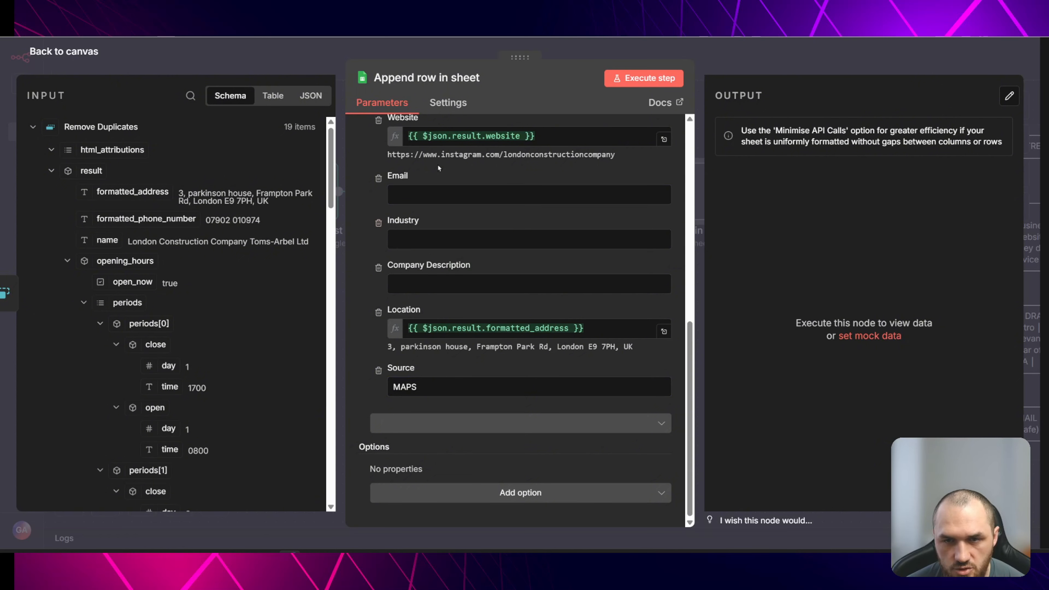
pyautogui.moveTo(414, 179); pyautogui.dragTo(388, 179)
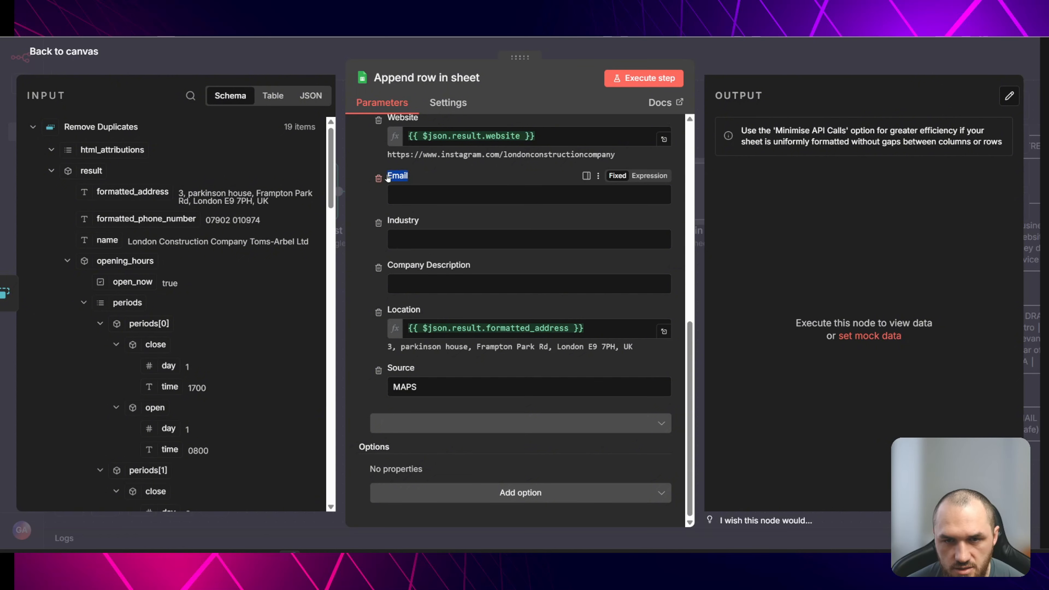
pyautogui.moveTo(430, 226); pyautogui.dragTo(387, 224)
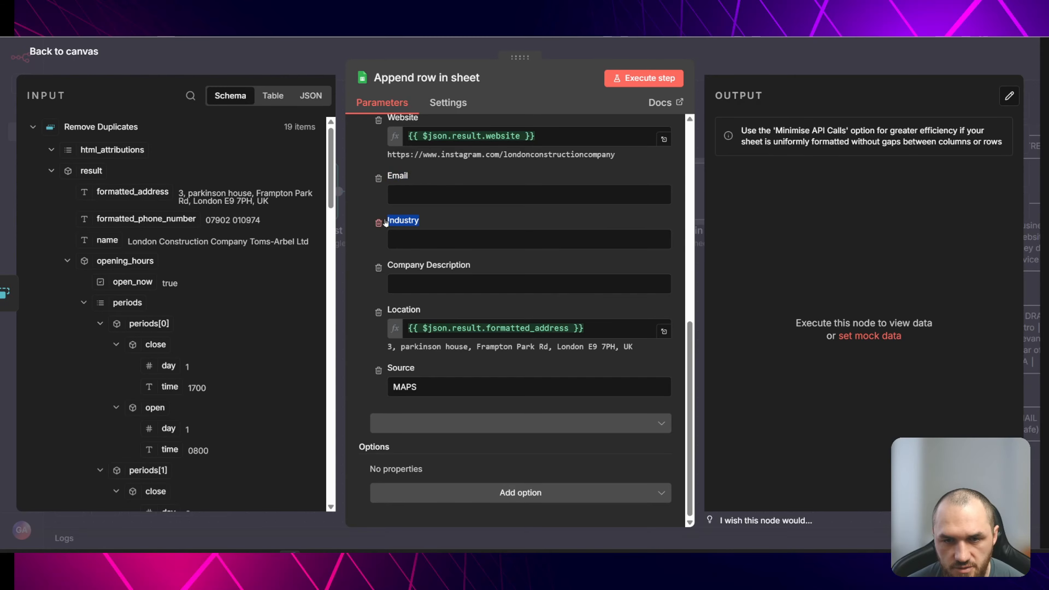
pyautogui.moveTo(471, 267); pyautogui.dragTo(386, 268)
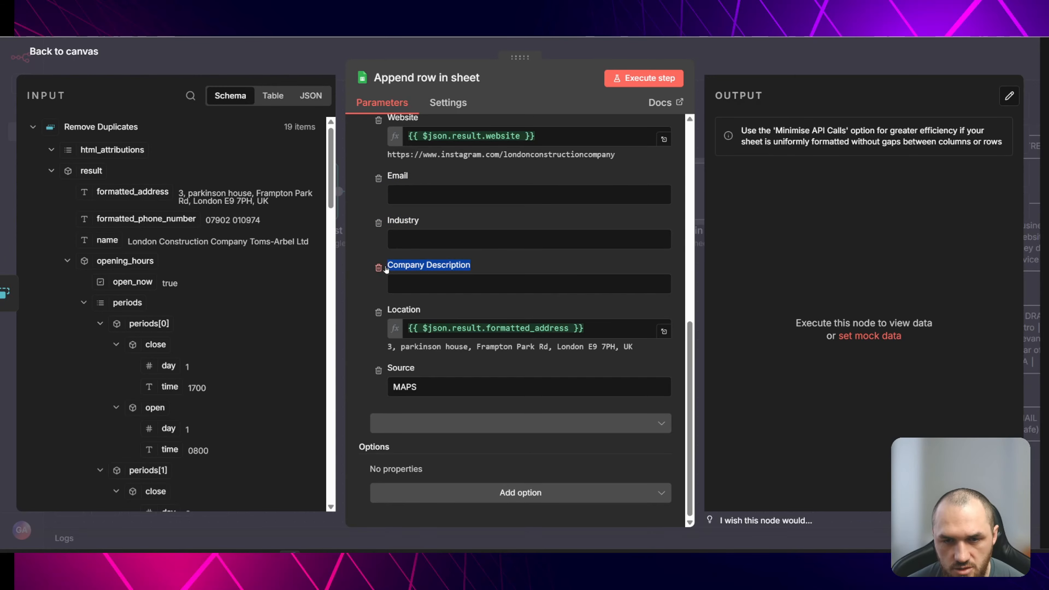
pyautogui.click(304, 67)
pyautogui.click(663, 148)
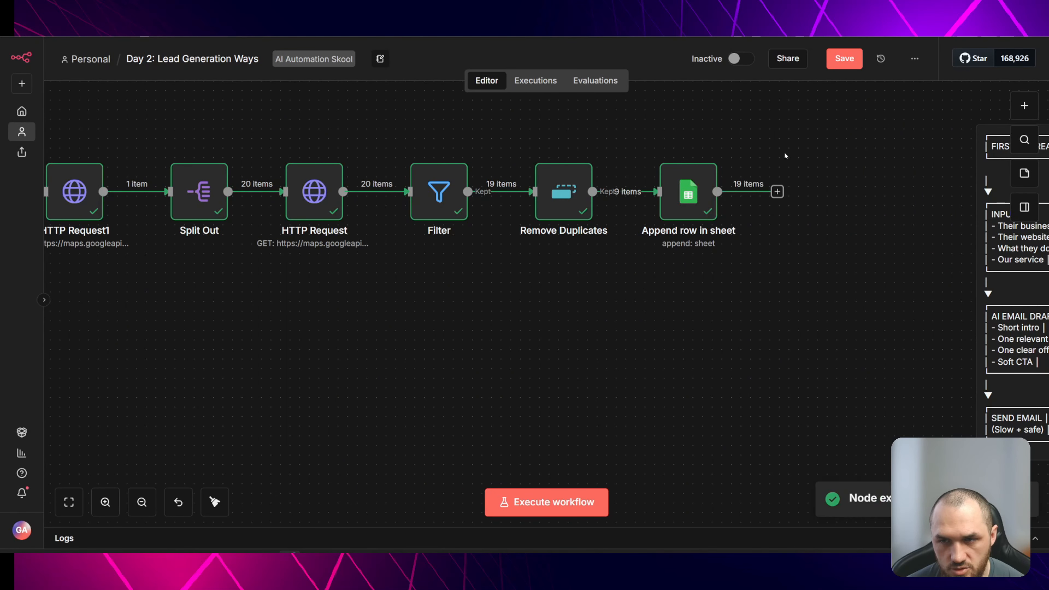
pyautogui.click(780, 33)
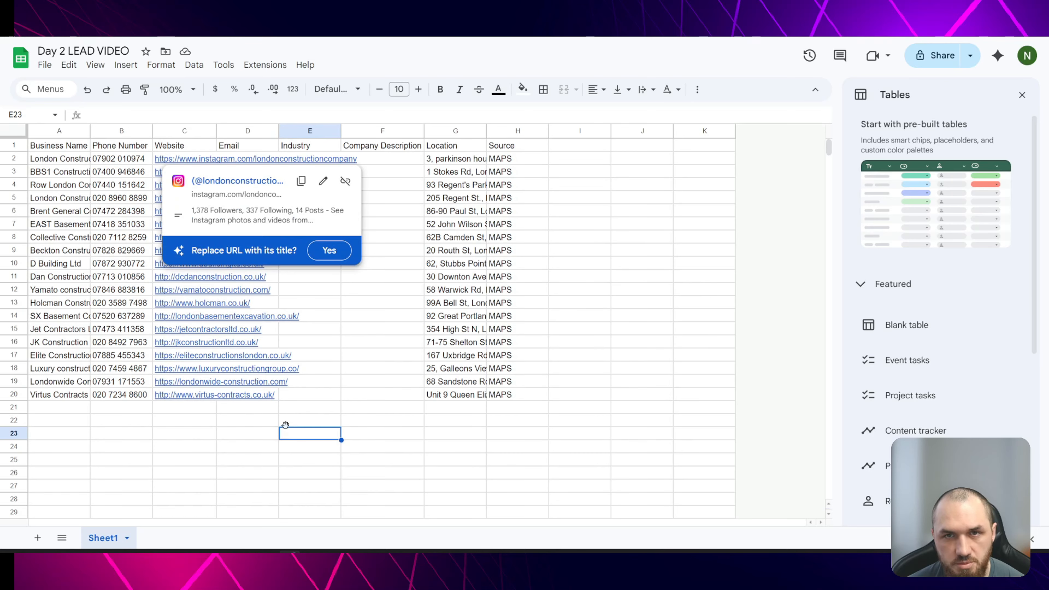
pyautogui.moveTo(286, 425); pyautogui.dragTo(286, 413)
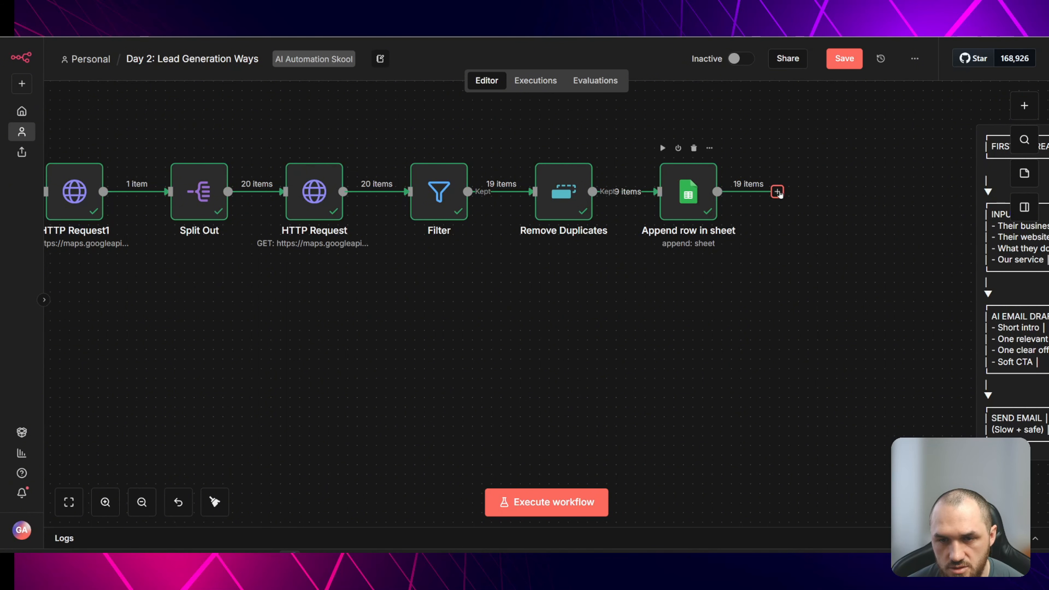
# - Add an HTTP Request node after Append row in sheet and map the Website value into its URL
pyautogui.moveTo(777, 192); pyautogui.dragTo(220, 301)
pyautogui.write('http')
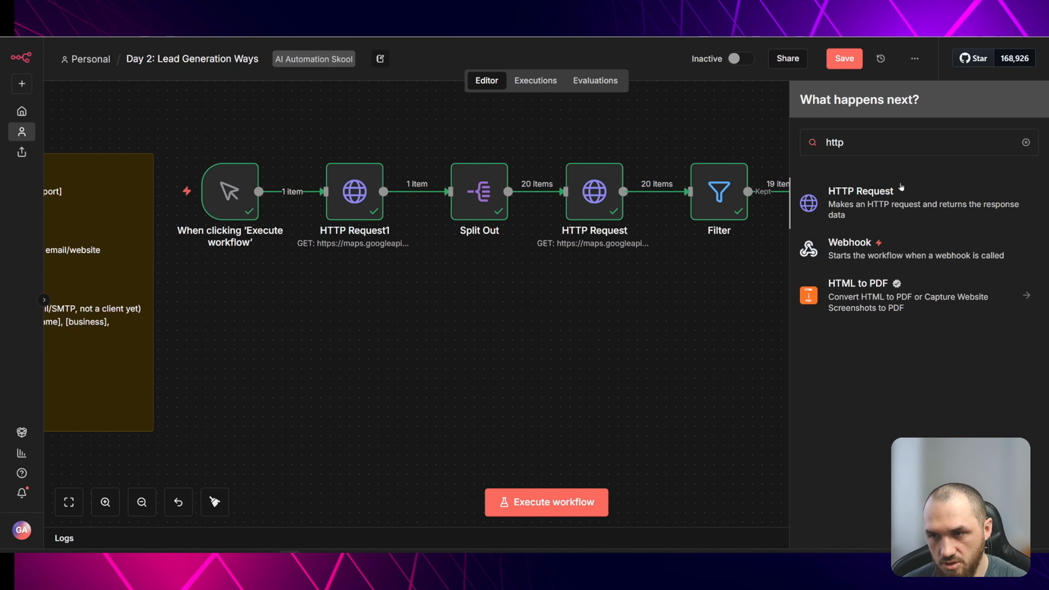
pyautogui.press('Return')
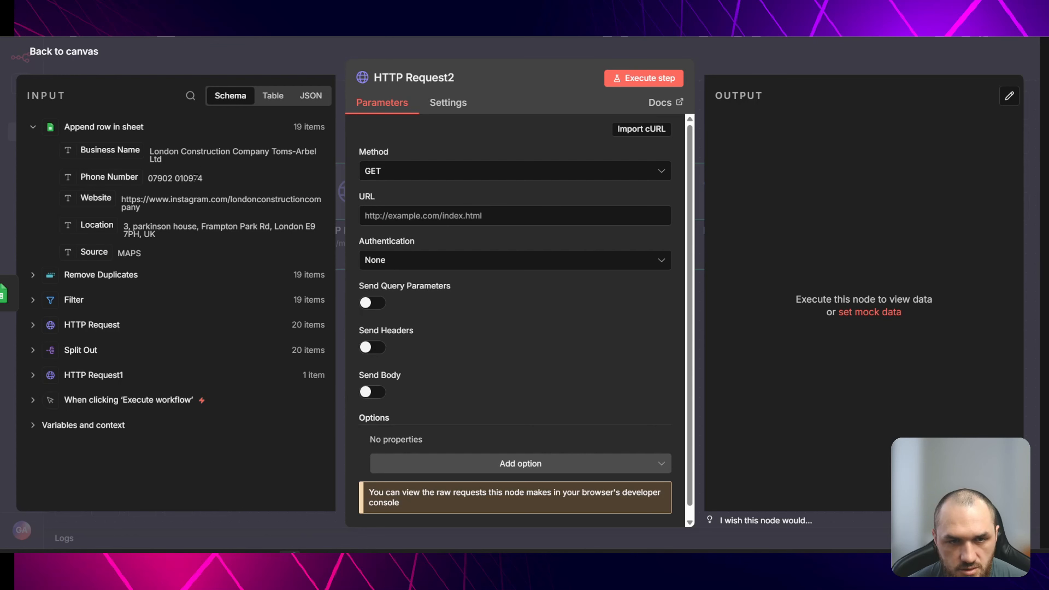
pyautogui.moveTo(96, 198); pyautogui.dragTo(413, 212)
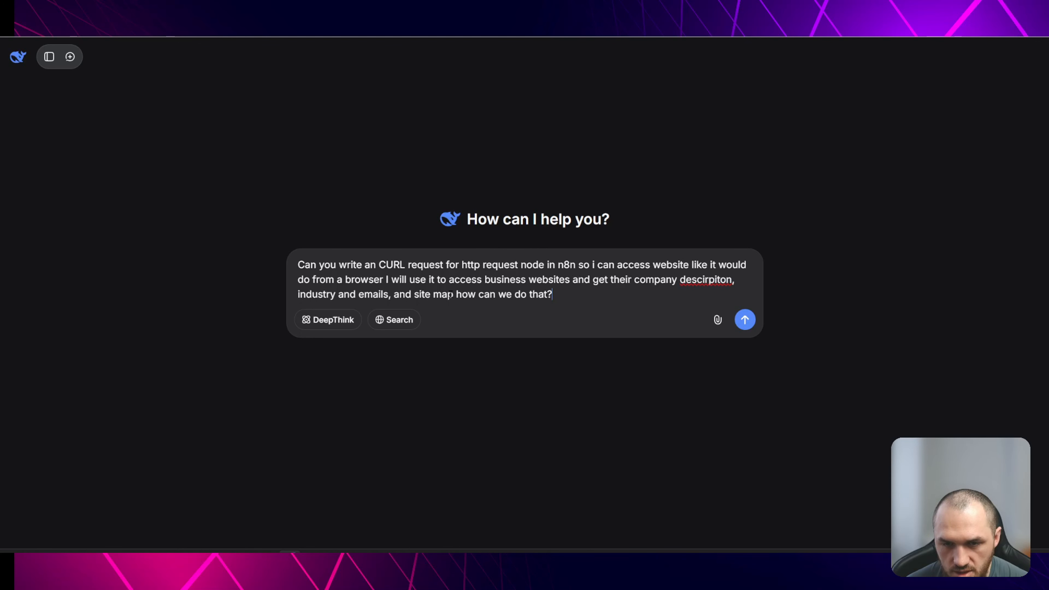
# - Ask DeepSeek for a browser-like cURL request for the n8n HTTP Request node to fetch business websites' description, industry, emails and sitemap
pyautogui.moveTo(454, 294); pyautogui.dragTo(415, 294)
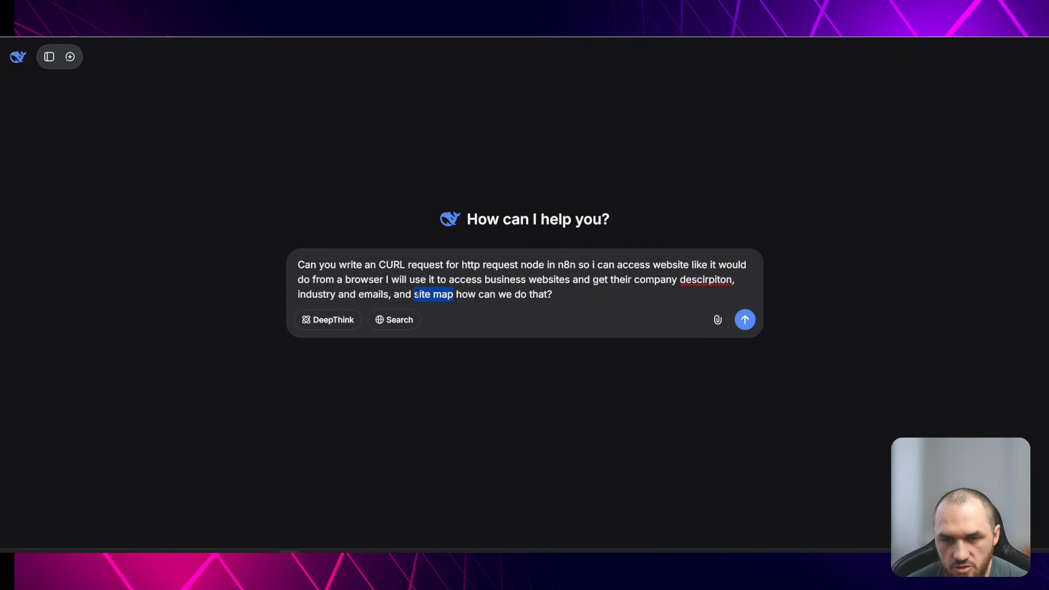
pyautogui.click(445, 295)
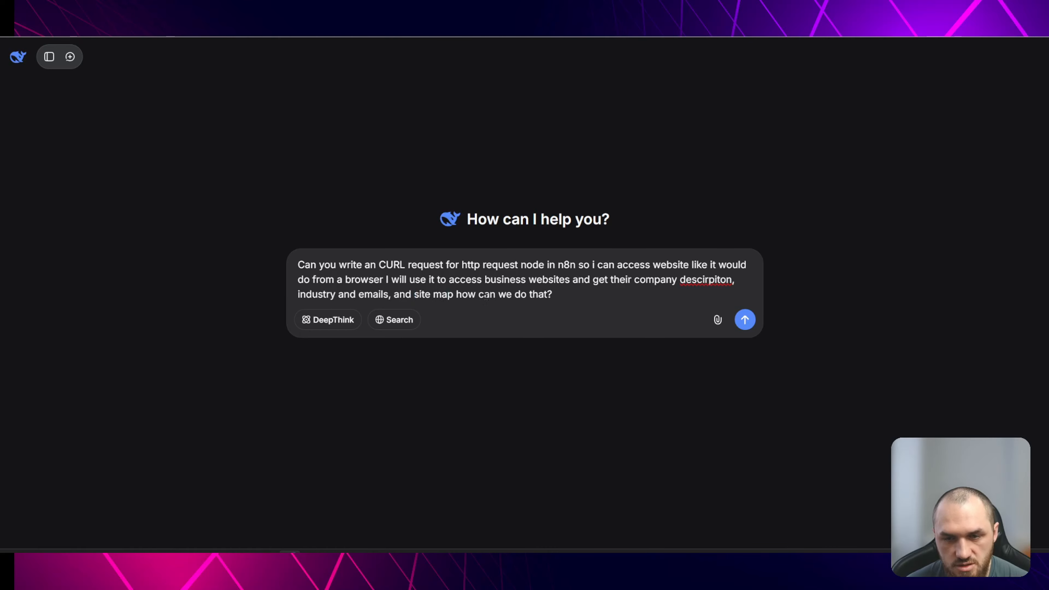
pyautogui.click(750, 323)
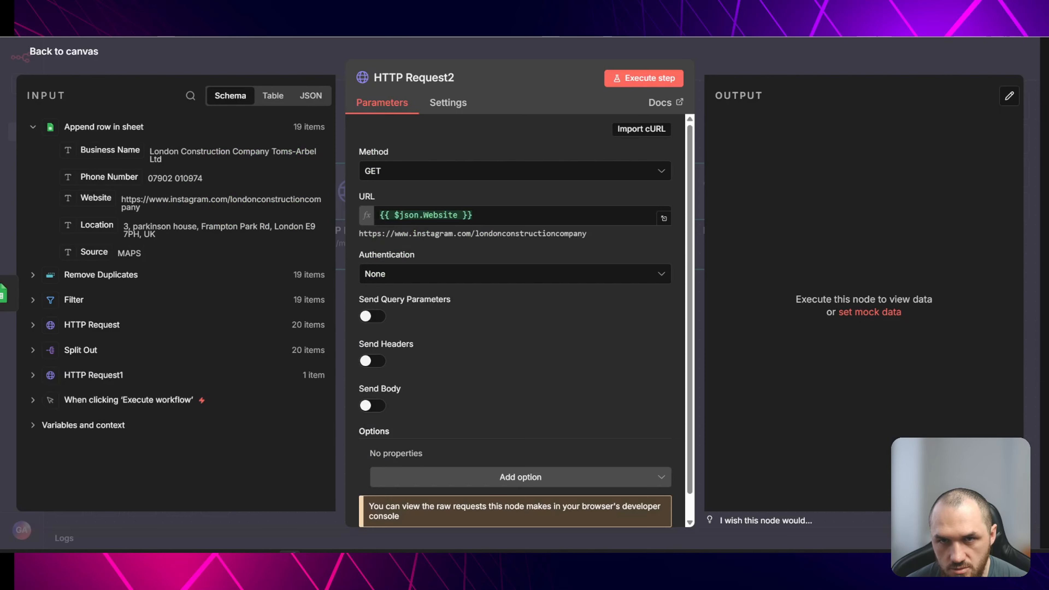
# - Import the copied browser-like cURL command into HTTP Request2, re-map the Website field into its URL, and review the headers
pyautogui.click(642, 128)
pyautogui.write('curl -X GET "https://example.com" \\   -H "User-Agent: Mozilla/5.0 (Windows NT 10.0; Win64; x64) AppleWebKit/537.36 (KHTML, like Gecko) Chrome/120.0.0.0 Safari/537.36" \\   -H "Accept: text/html,application/xhtml+xml,application/xml;q=0.9,image/webp,*/*;q=0.8" \\   -H "Accept-Language: en-US,en;q=0.9" \\   -H "Accept-Encoding: gzip, deflate, br" \\   -H "Connection: keep-alive" \\   -H "Upgrade-Insecure-Requests: 1" \\   -H "Cache-Control: max-age=0"')
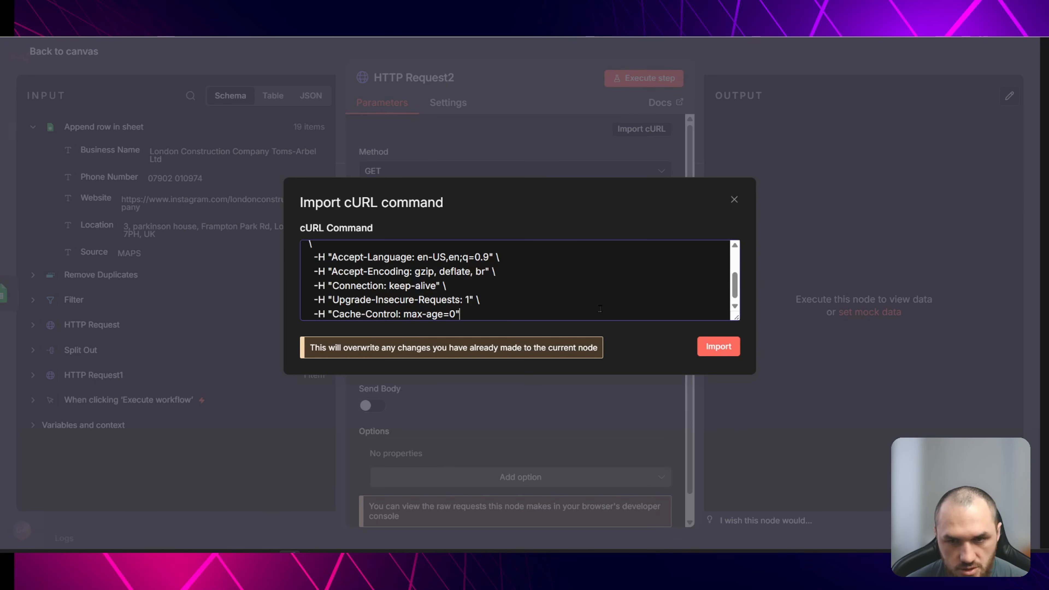
pyautogui.click(718, 347)
pyautogui.moveTo(95, 197); pyautogui.dragTo(396, 215)
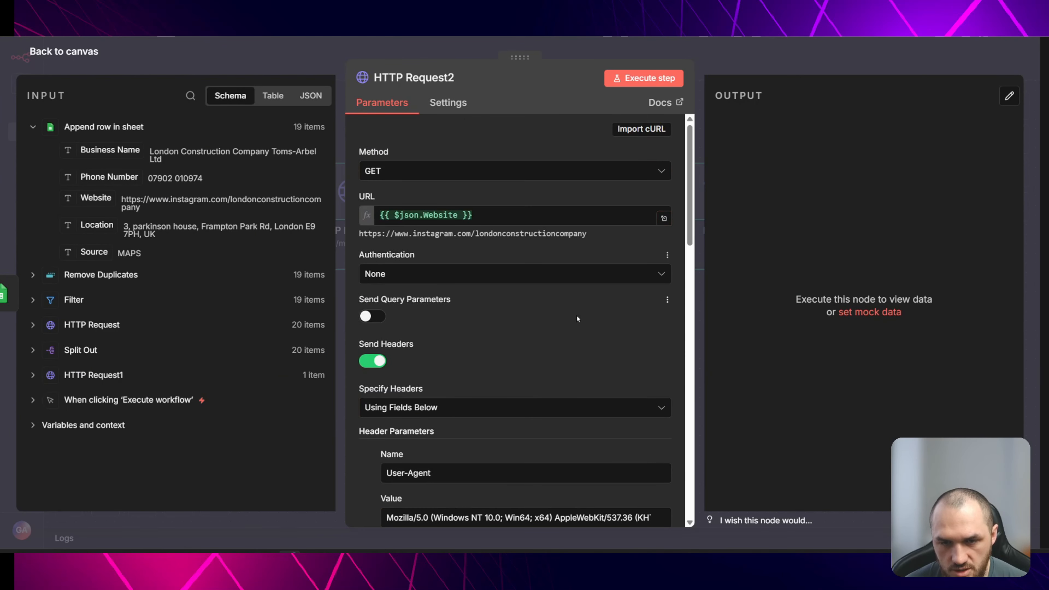
pyautogui.scroll(-10, 553, 345)
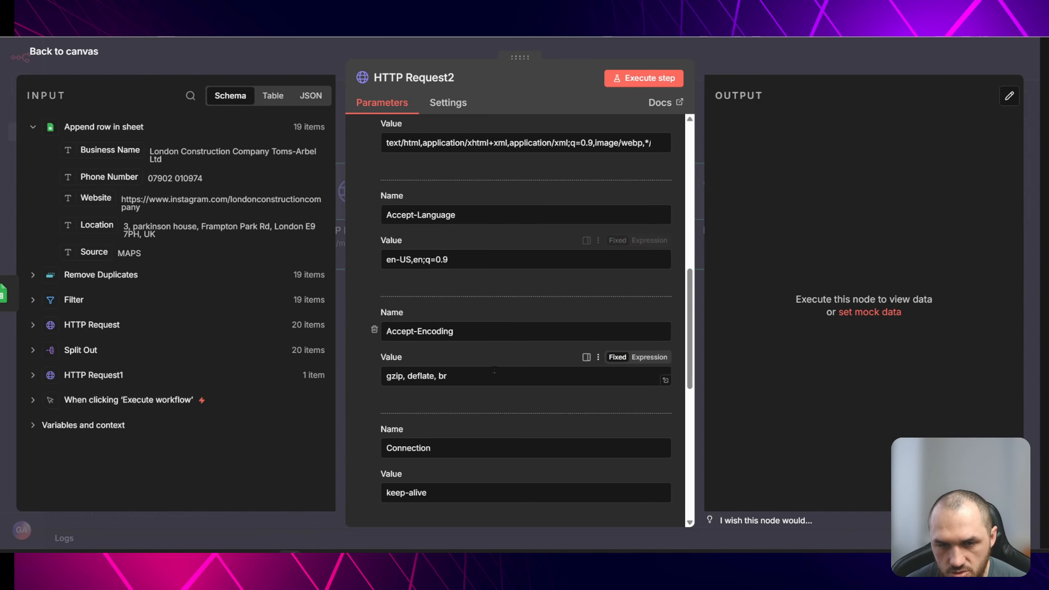
pyautogui.scroll(-10, 506, 355)
# - Execute the HTTP Request2 node from the canvas
pyautogui.click(334, 72)
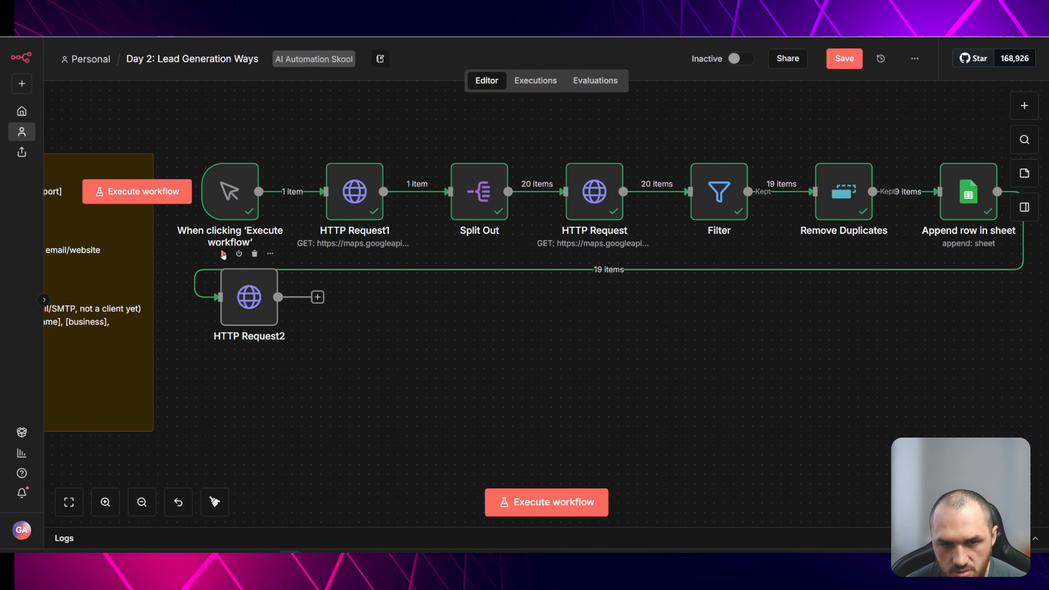
pyautogui.click(223, 254)
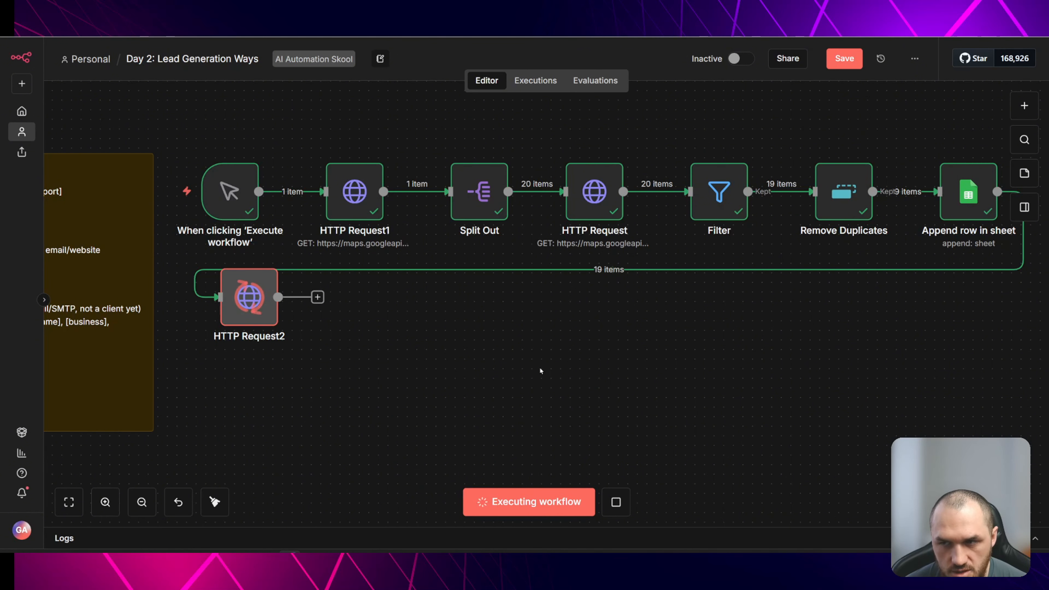
pyautogui.hscroll(5, 576, 363)
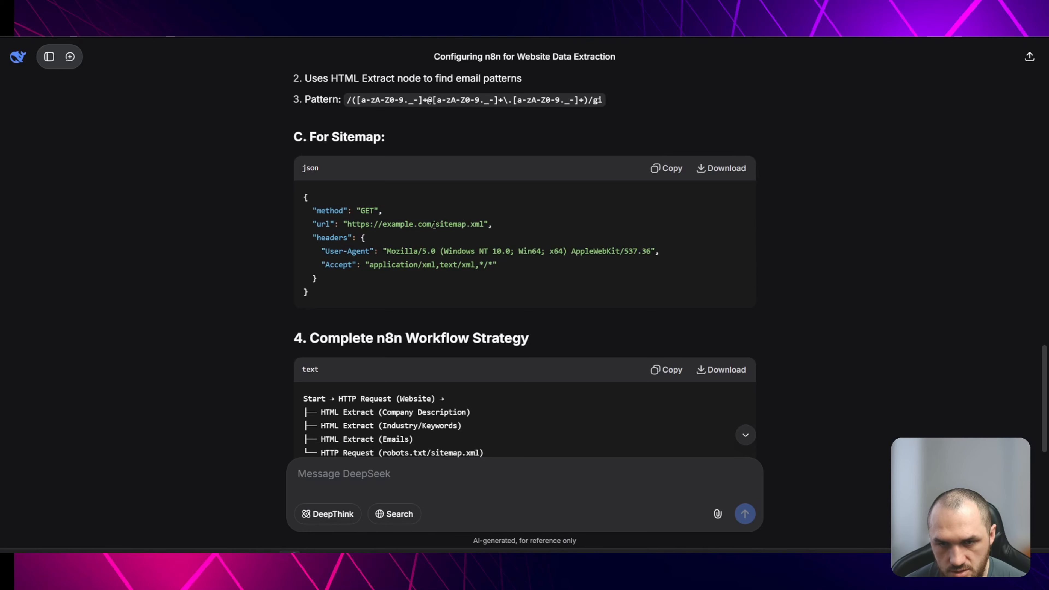
# - Review DeepSeek's suggested n8n workflow strategy and considerations for extracting website data
pyautogui.moveTo(435, 225); pyautogui.dragTo(484, 225)
pyautogui.scroll(-3, 322, 211)
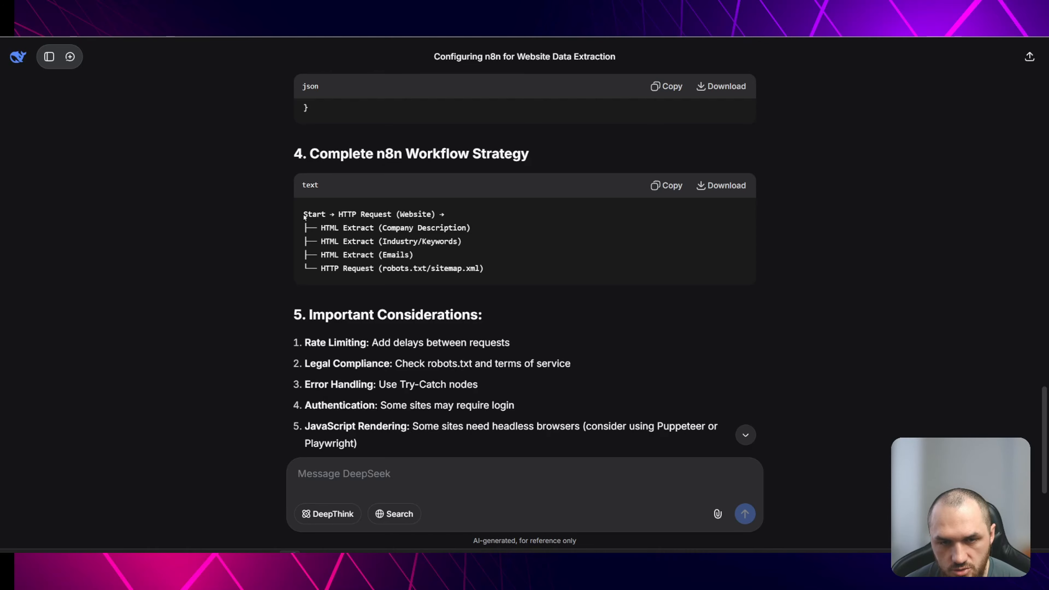
pyautogui.moveTo(312, 214); pyautogui.dragTo(426, 212)
pyautogui.click(436, 215)
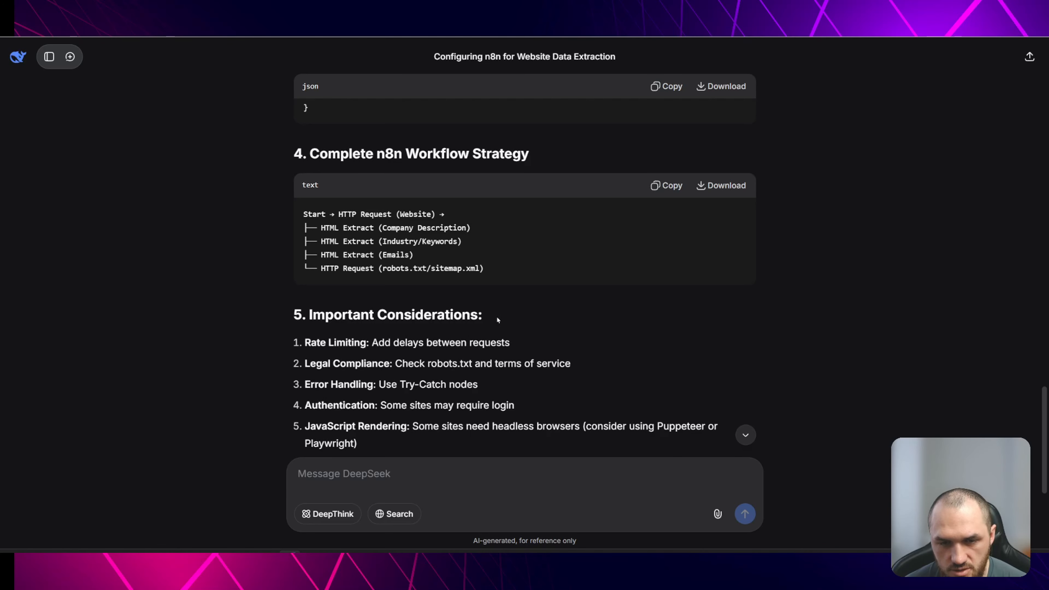
pyautogui.scroll(-5, 497, 316)
pyautogui.scroll(8, 616, 351)
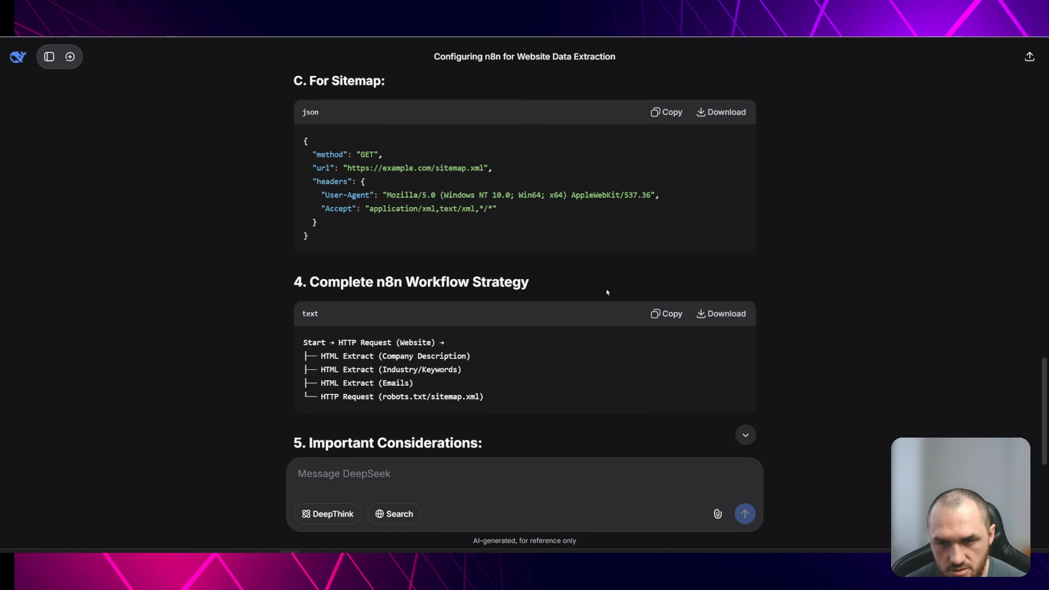
pyautogui.scroll(-4, 568, 281)
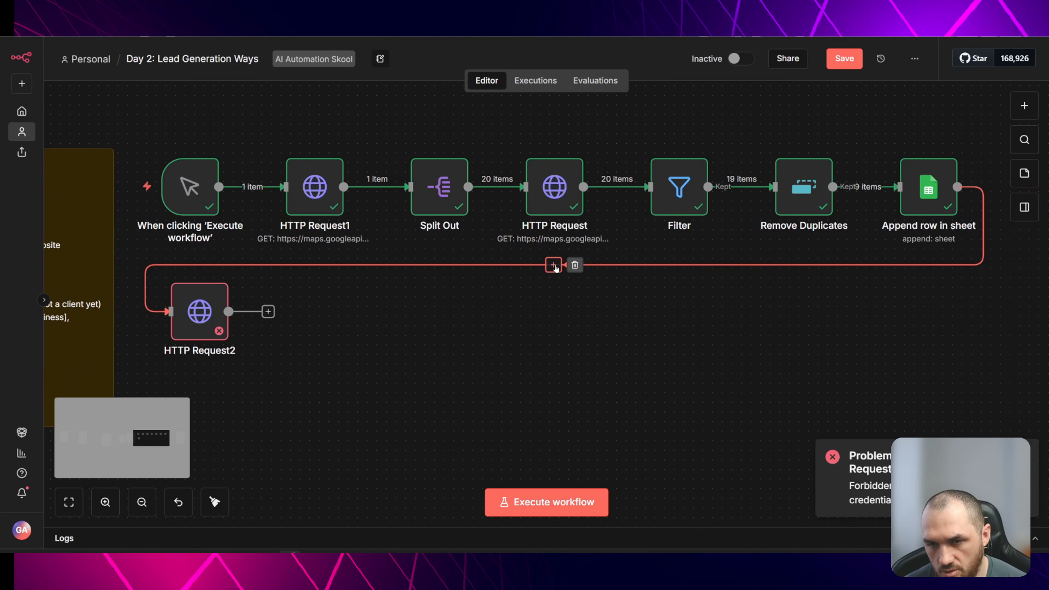
# - Insert a Limit node on the connection between Append row in sheet and HTTP Request2
pyautogui.click(554, 264)
pyautogui.write('limit')
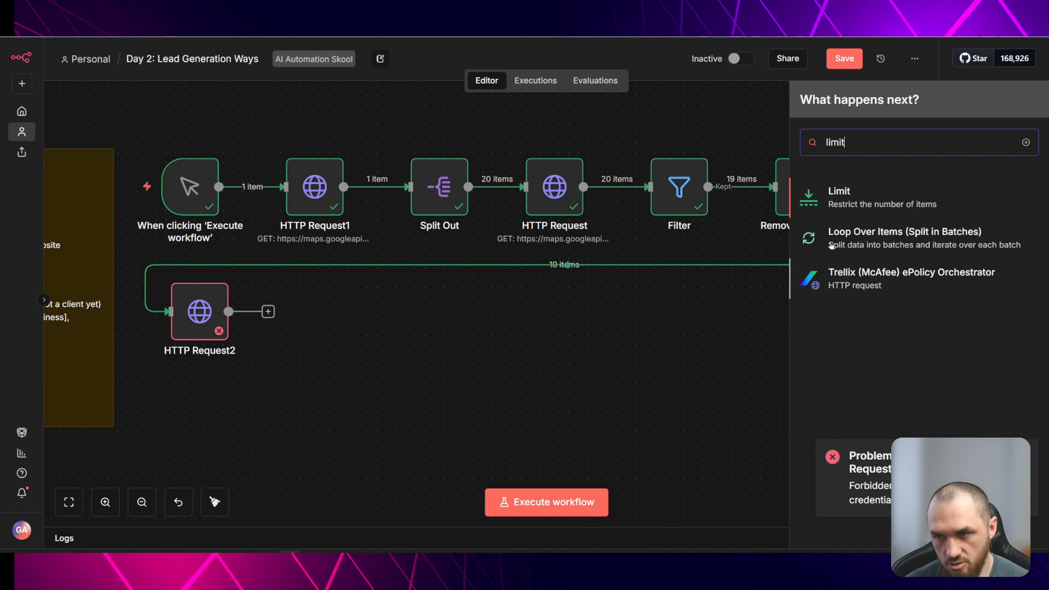
pyautogui.click(852, 193)
pyautogui.moveTo(986, 193); pyautogui.dragTo(211, 303)
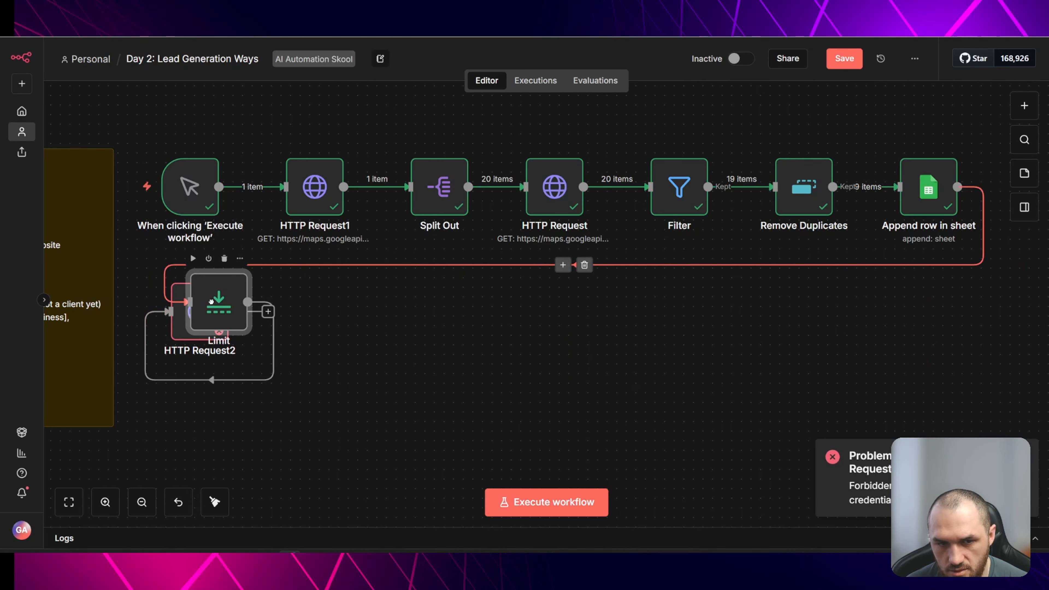
pyautogui.moveTo(177, 339); pyautogui.dragTo(178, 339)
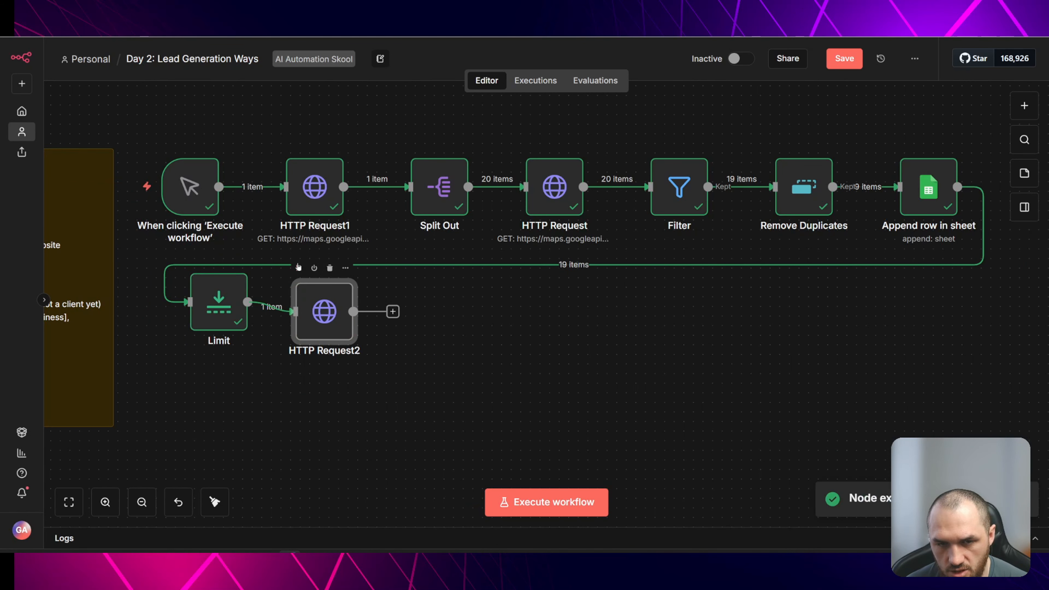
# - Execute HTTP Request2 on the limited item and open it to inspect the fetched HTML output
pyautogui.click(298, 268)
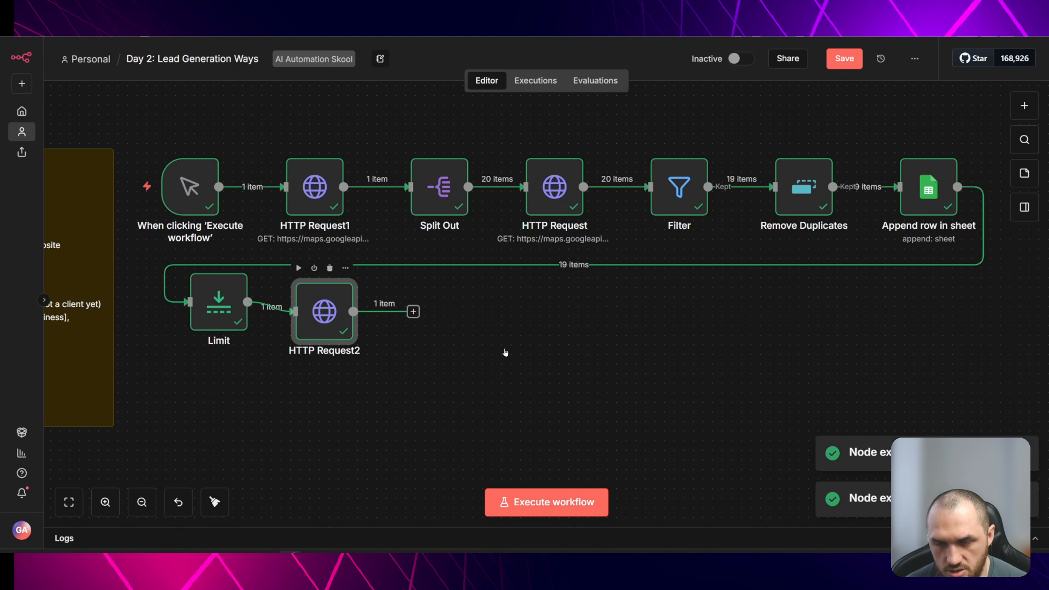
pyautogui.press('Return')
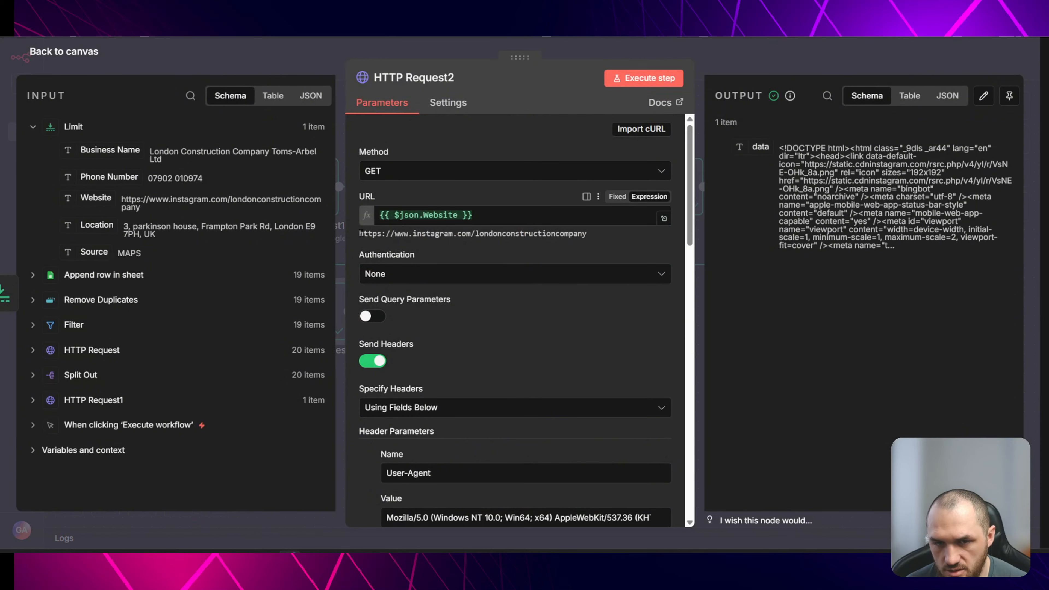
pyautogui.moveTo(359, 234); pyautogui.dragTo(591, 239)
pyautogui.click(614, 239)
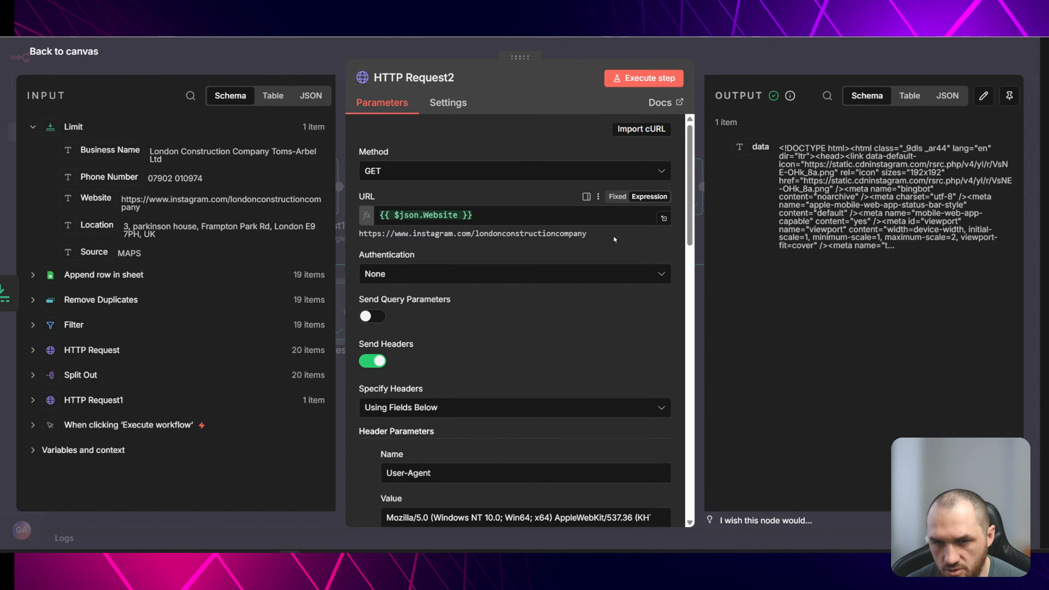
pyautogui.click(731, 59)
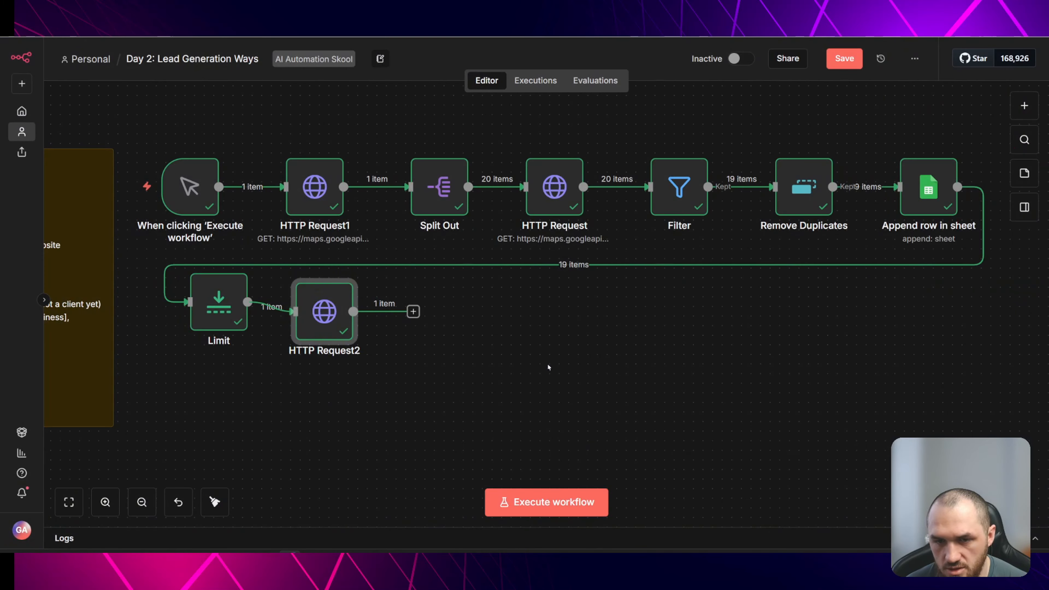
# - Review DeepSeek's alternative approaches for sites that block bots
pyautogui.click(454, 329)
pyautogui.hscroll(1, 448, 344)
pyautogui.hotkey('ctrl', 'Tab')
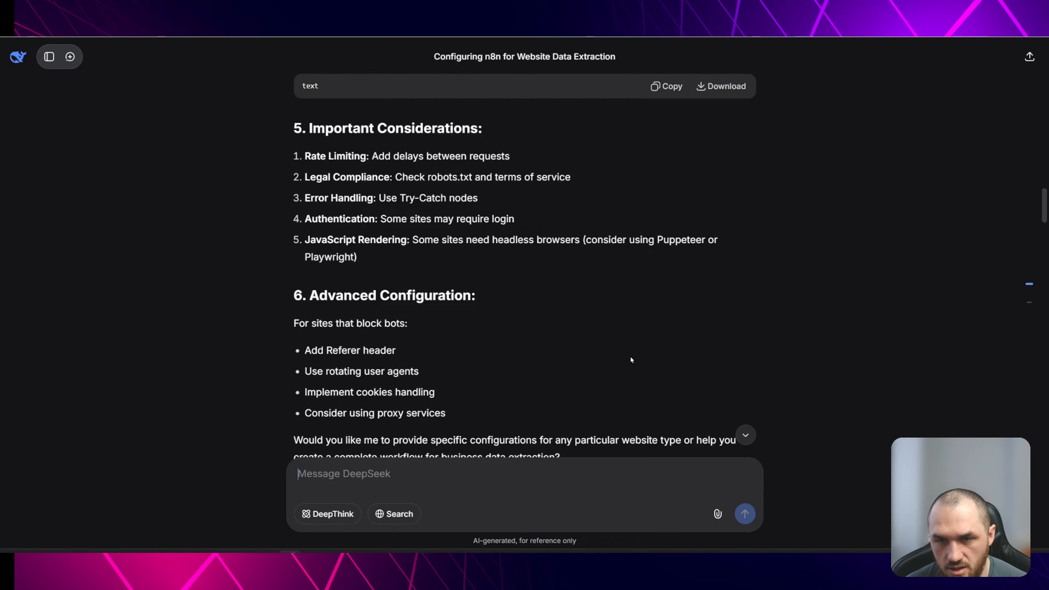
pyautogui.scroll(-20, 631, 359)
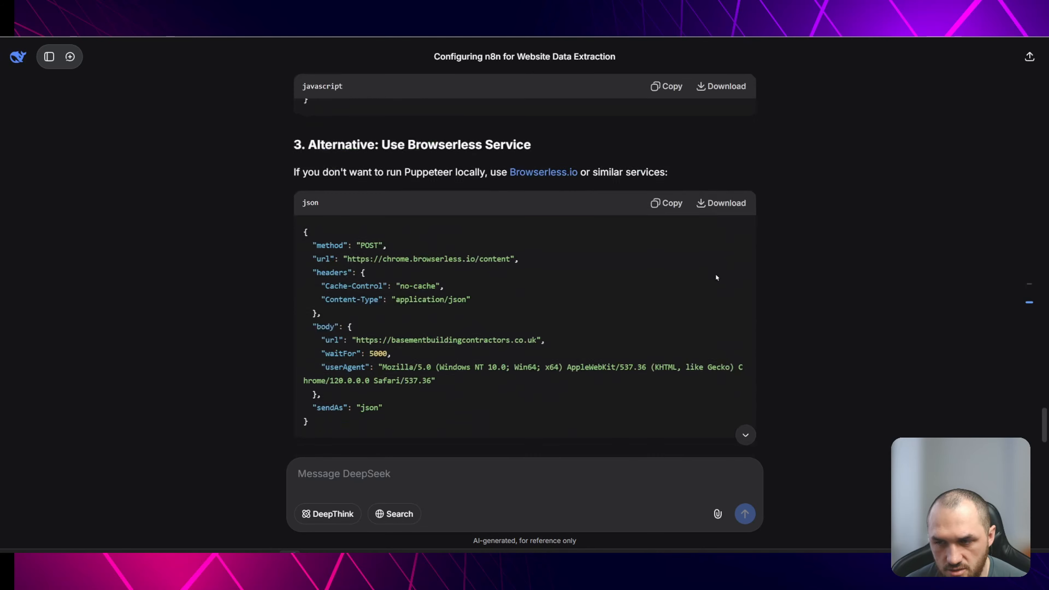
pyautogui.scroll(-15, 717, 277)
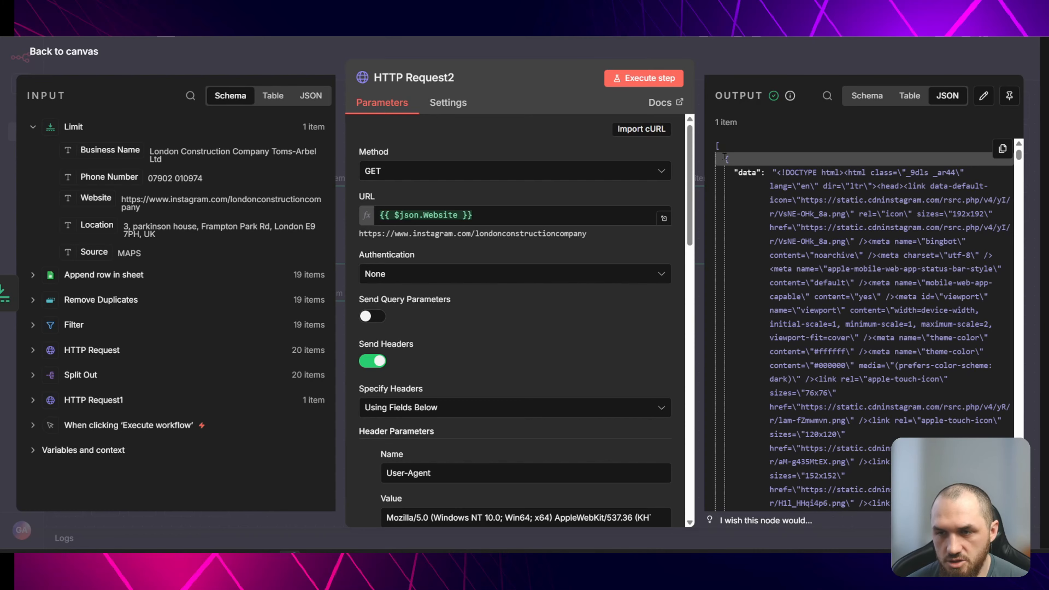
# - Copy HTTP Request2's JSON output and ask DeepSeek for JavaScript Code node code that cleans the HTML output
pyautogui.moveTo(726, 160); pyautogui.dragTo(990, 283)
pyautogui.click(787, 213)
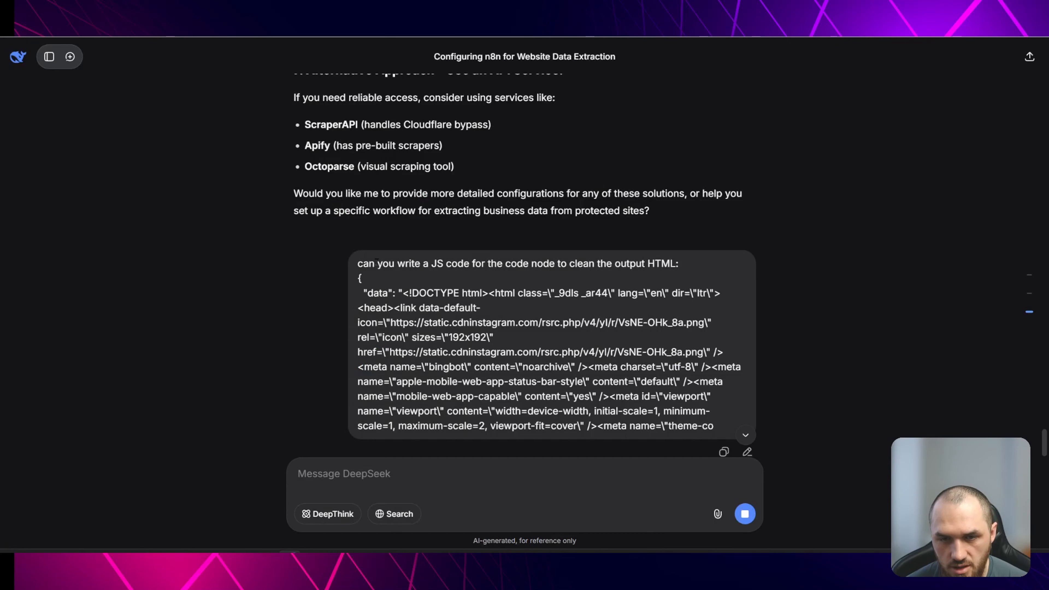
pyautogui.moveTo(364, 265); pyautogui.dragTo(675, 265)
pyautogui.click(617, 265)
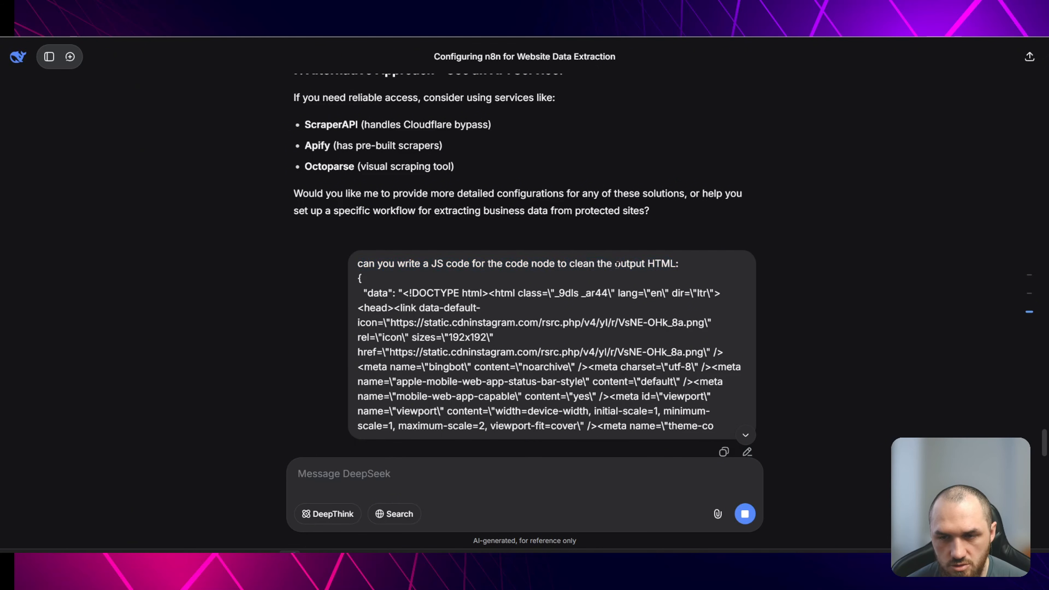
pyautogui.scroll(-20, 625, 324)
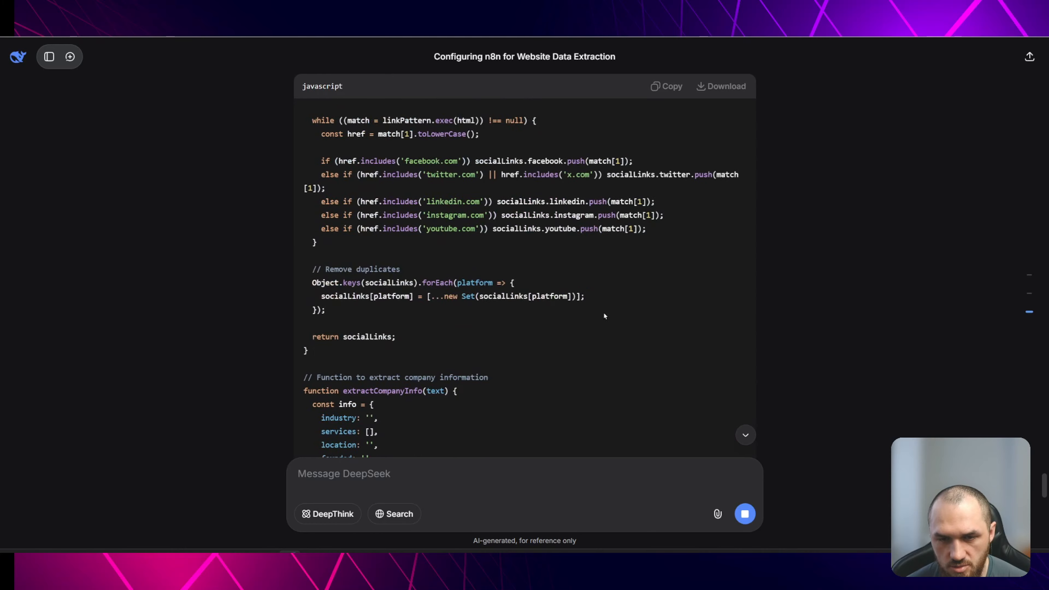
pyautogui.scroll(-10, 596, 300)
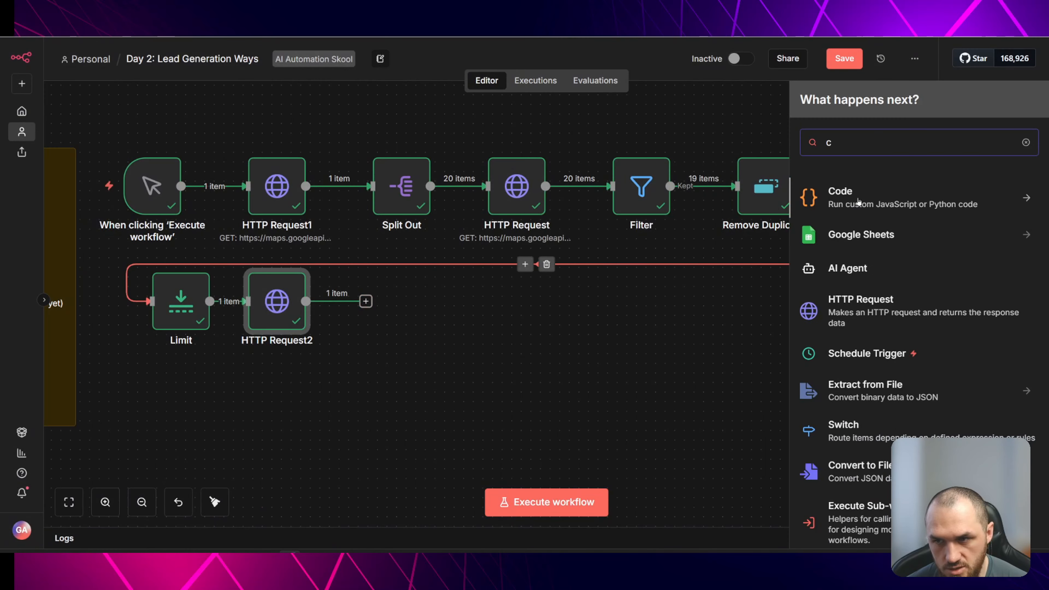
# - Add a Code in JavaScript node after HTTP Request2 with DeepSeek's HTML-cleaning code and execute it
pyautogui.click(879, 200)
pyautogui.click(859, 221)
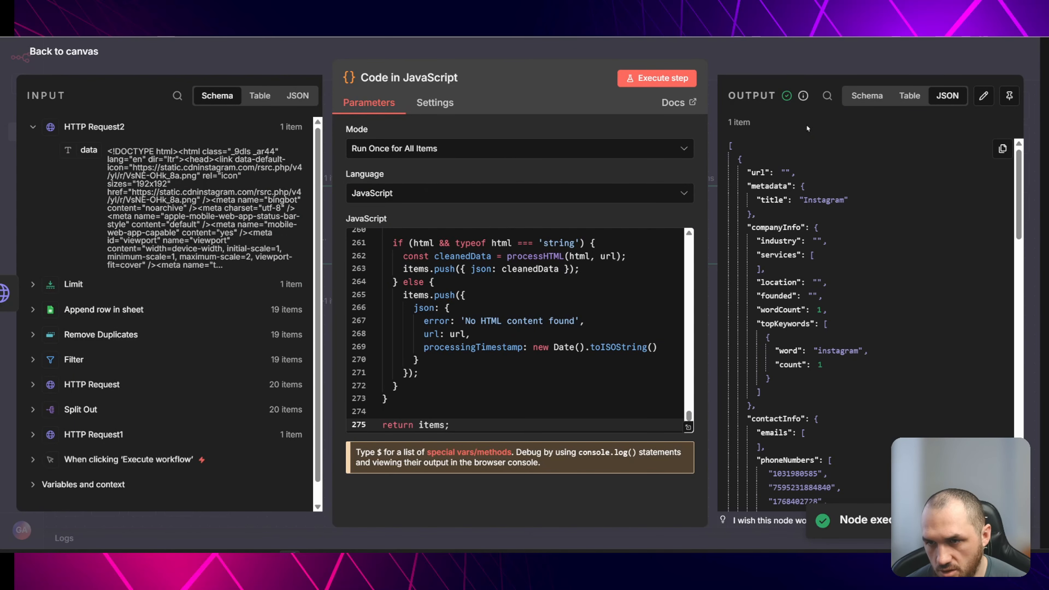
pyautogui.scroll(-10, 814, 207)
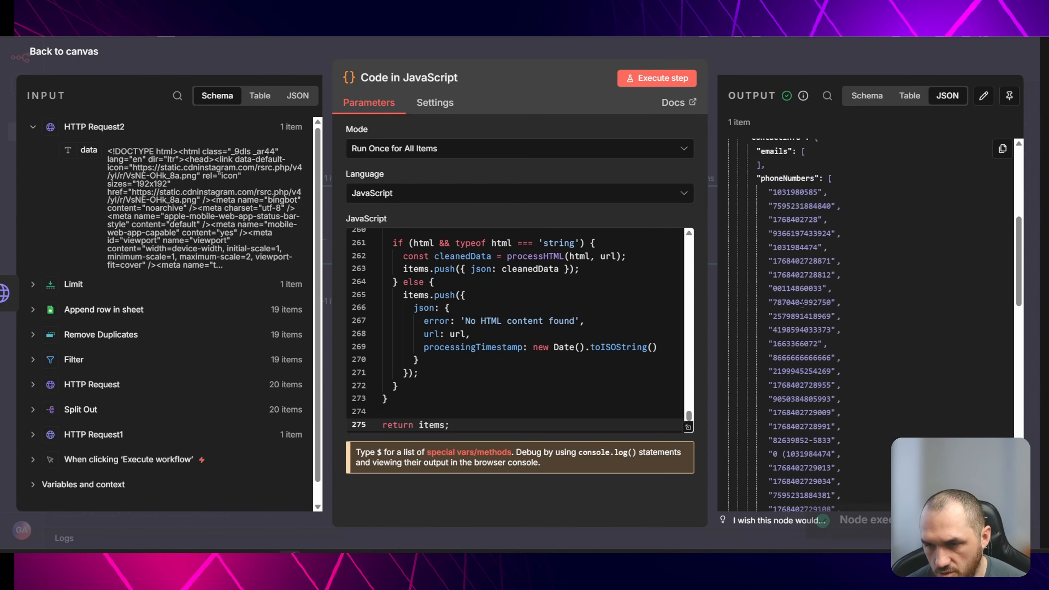
pyautogui.scroll(-3, 823, 284)
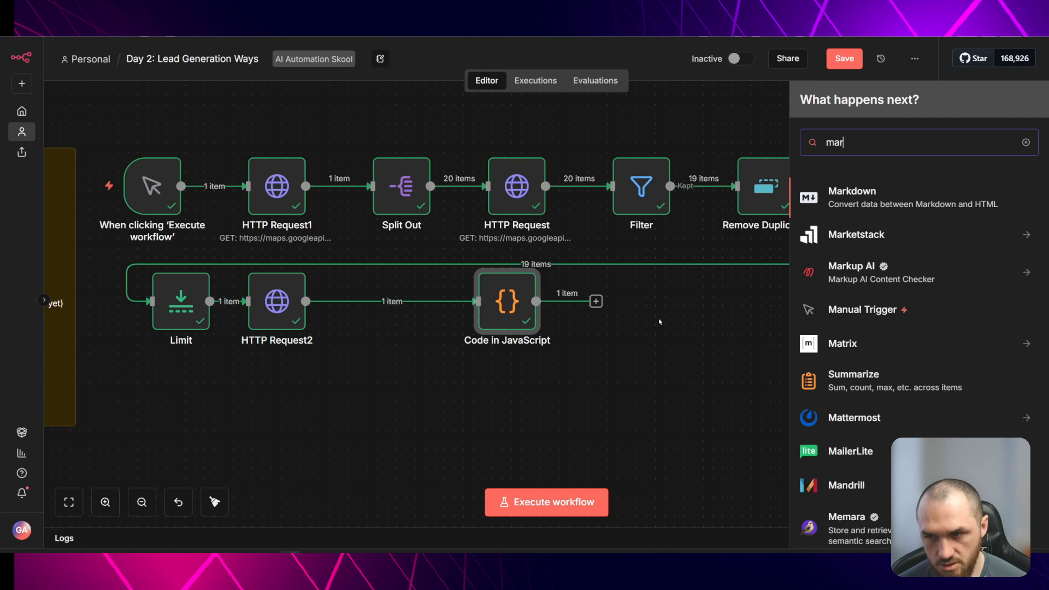
# - Add a Markdown node after HTTP Request2 converting the data field from HTML to Markdown, execute it, and reposition it
pyautogui.click(845, 198)
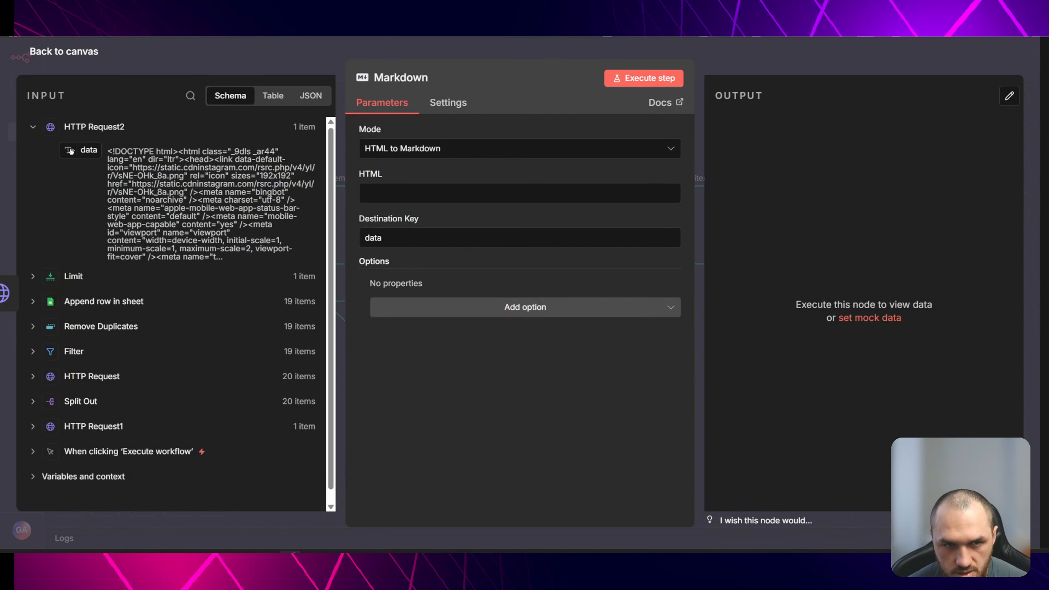
pyautogui.moveTo(88, 150); pyautogui.dragTo(393, 193)
pyautogui.press('Escape')
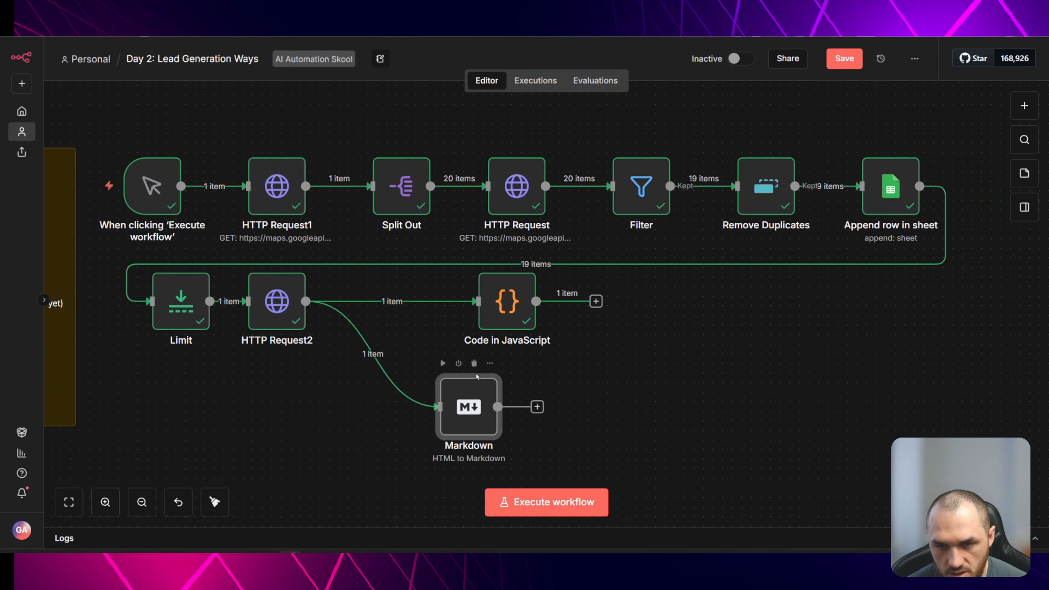
pyautogui.click(442, 365)
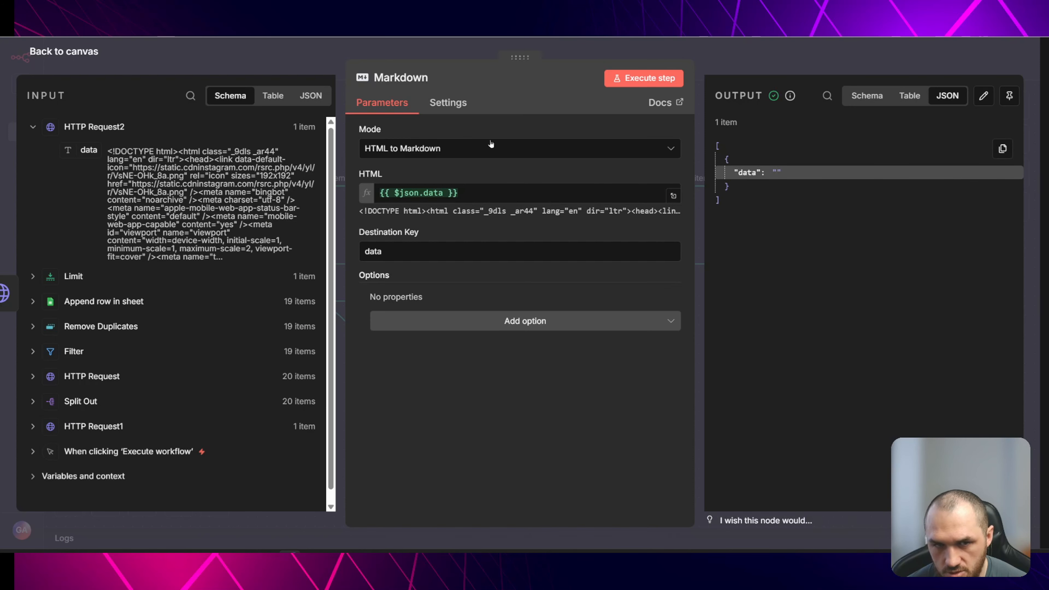
pyautogui.click(263, 55)
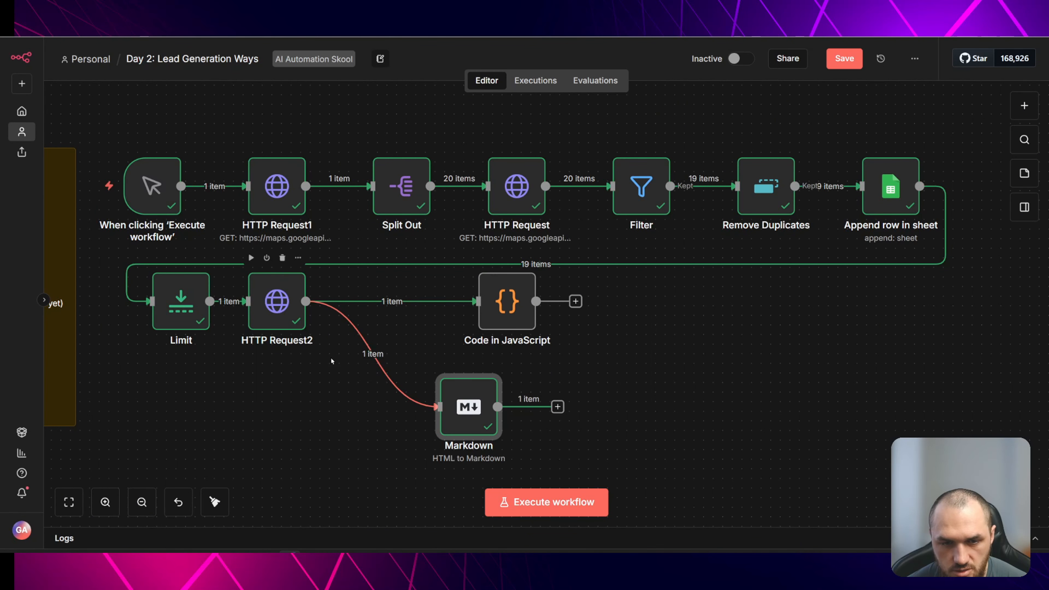
pyautogui.moveTo(464, 414); pyautogui.dragTo(508, 411)
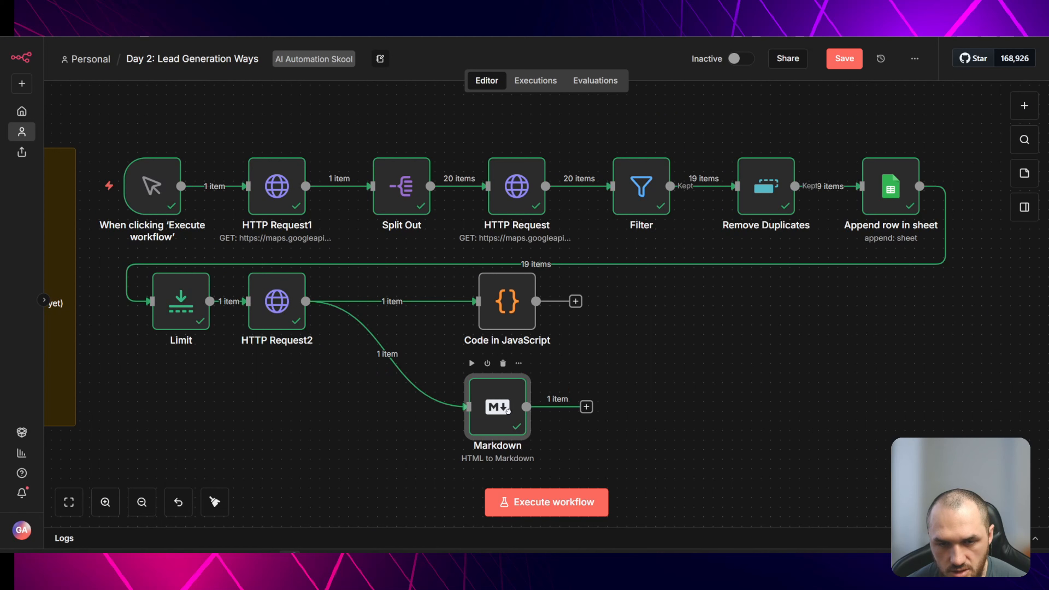
# - Add a second Filter condition requiring the website to not contain instagram, then execute the Filter step
pyautogui.doubleClick(647, 185)
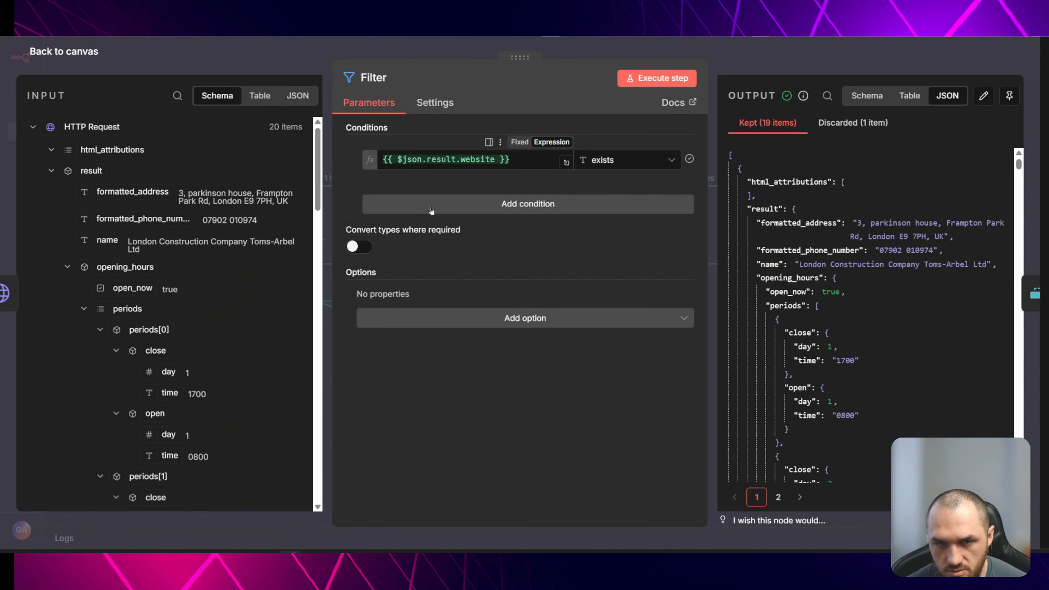
pyautogui.click(472, 204)
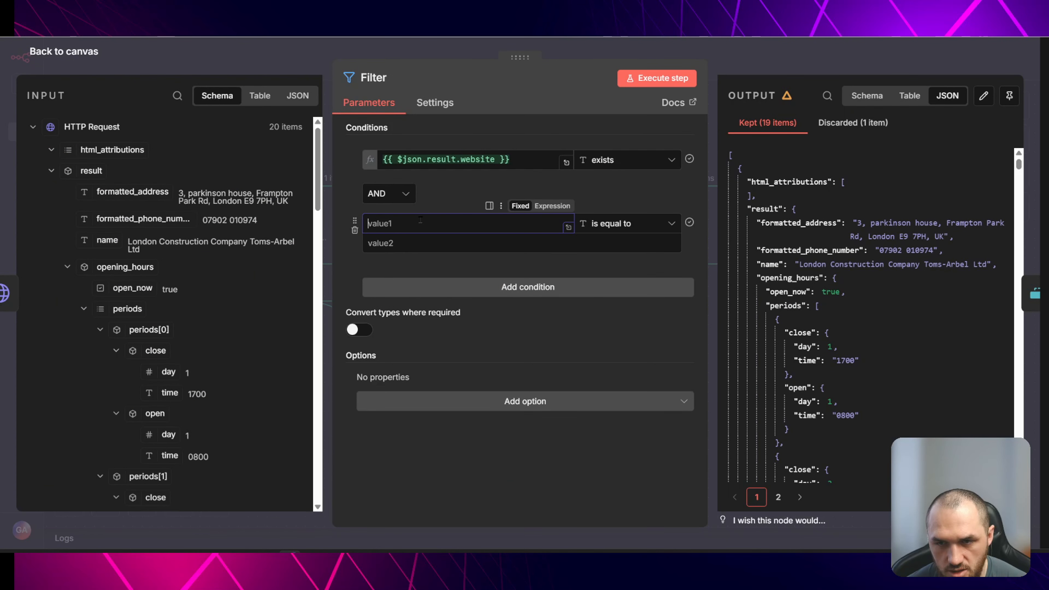
pyautogui.click(67, 267)
pyautogui.moveTo(112, 282); pyautogui.dragTo(455, 224)
pyautogui.click(628, 223)
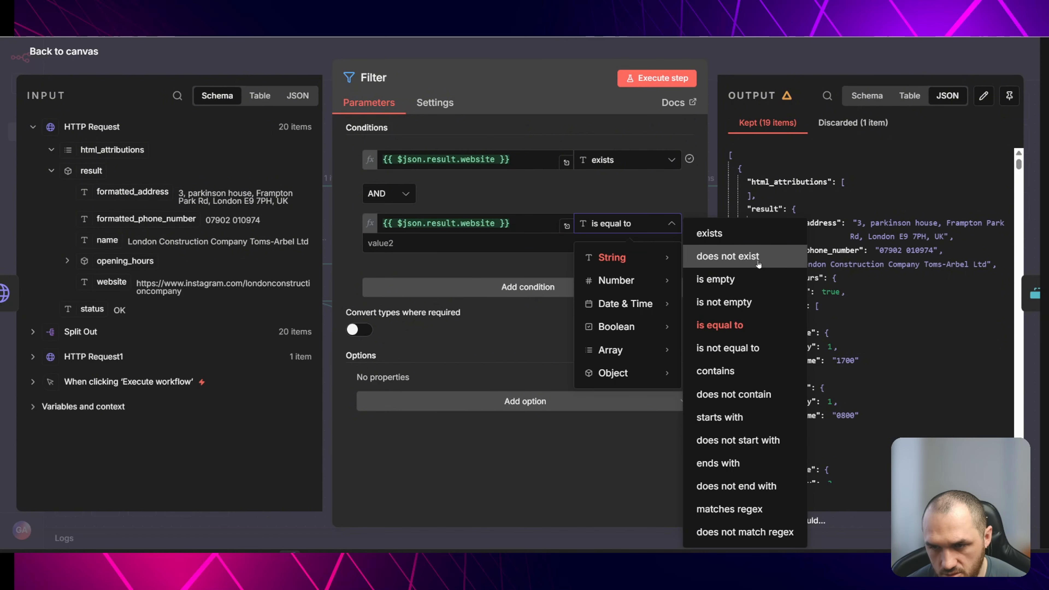
pyautogui.click(734, 395)
pyautogui.click(401, 243)
pyautogui.write('inst')
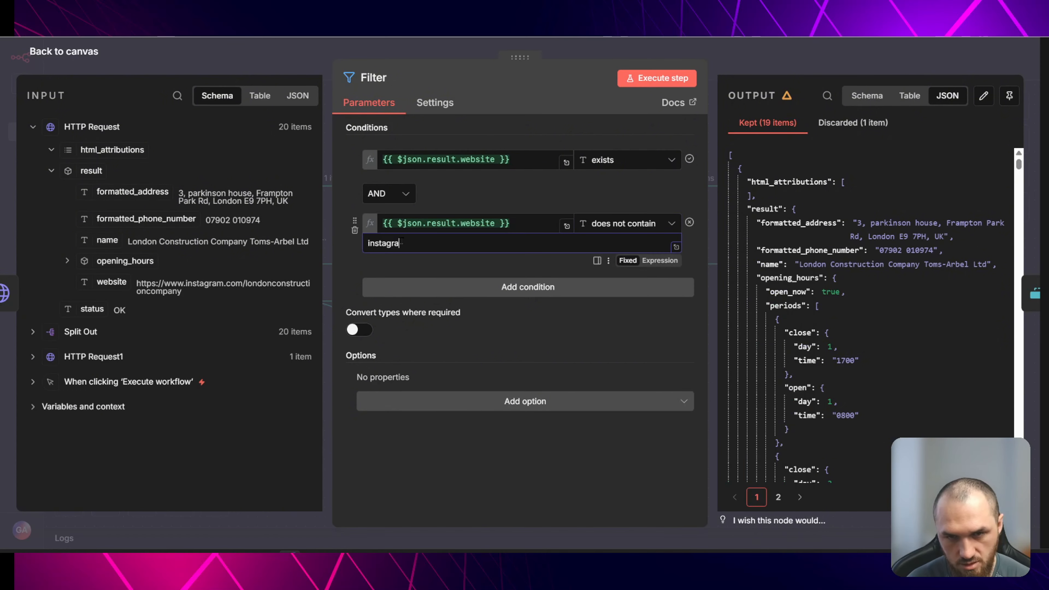
pyautogui.write('agra')
pyautogui.press('Escape')
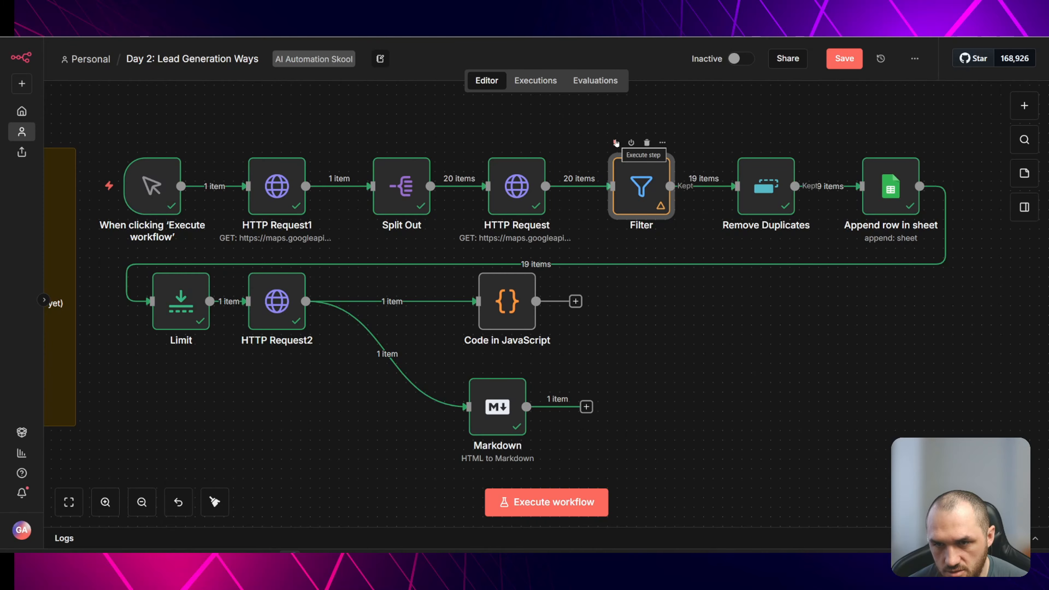
pyautogui.click(616, 143)
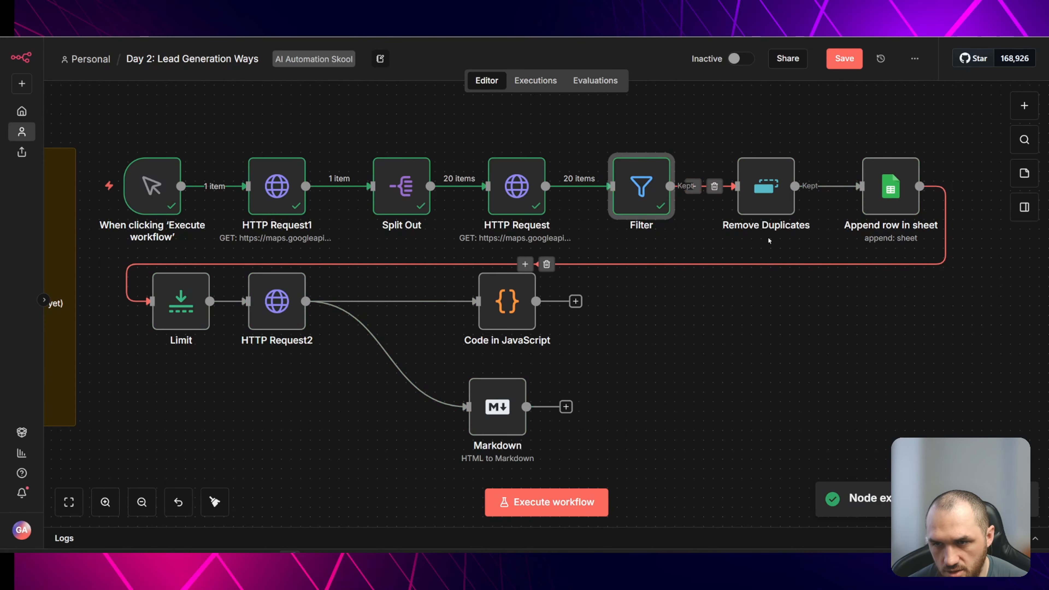
# - Change the sheet node's operation to Append or Update Row matching on Business Name, then execute it
pyautogui.click(740, 143)
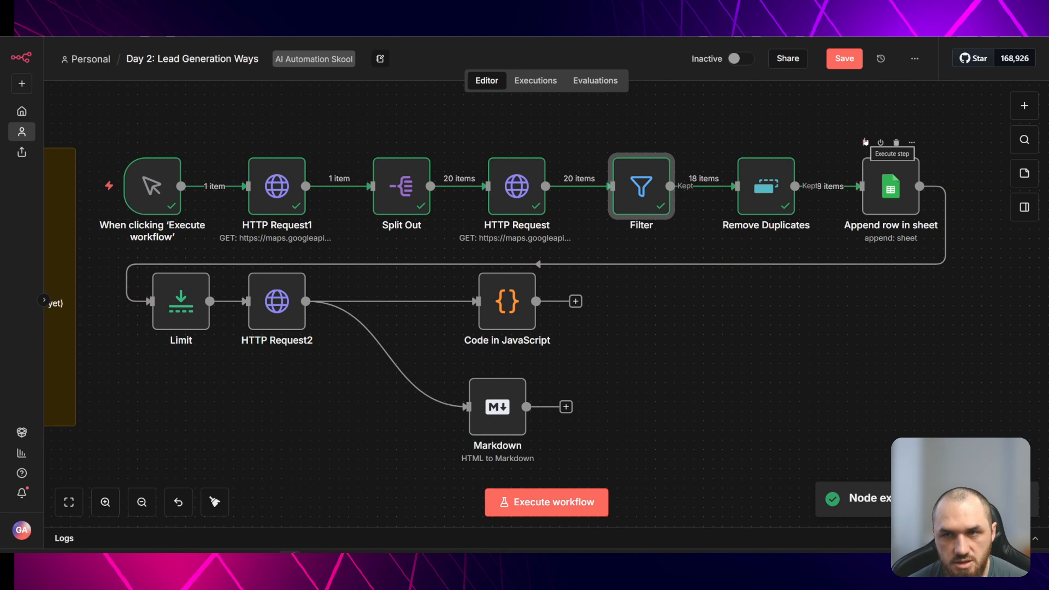
pyautogui.doubleClick(869, 176)
pyautogui.click(483, 240)
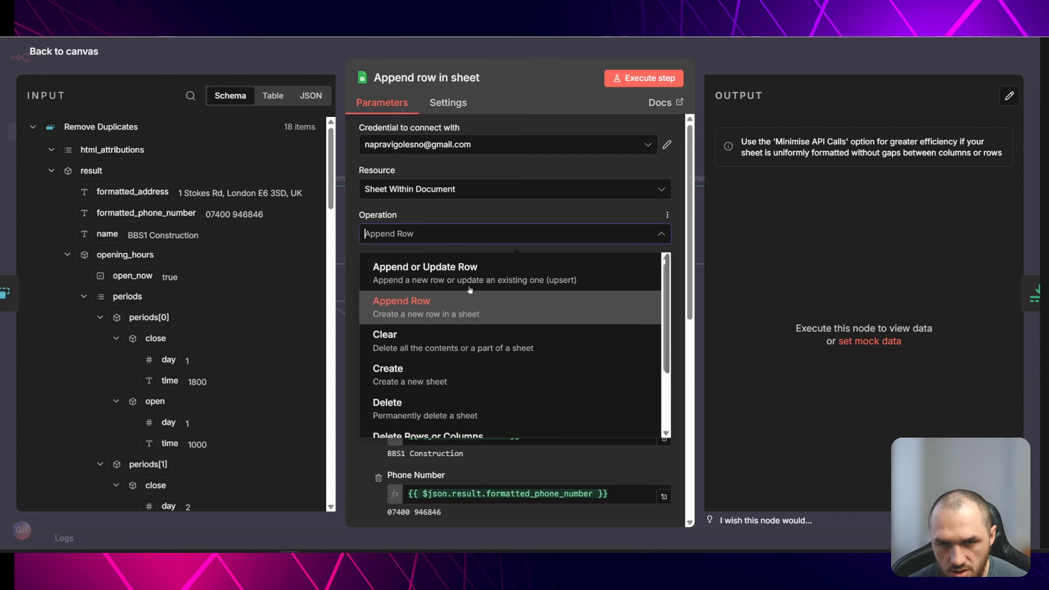
pyautogui.click(470, 288)
pyautogui.scroll(-5, 538, 322)
pyautogui.click(435, 230)
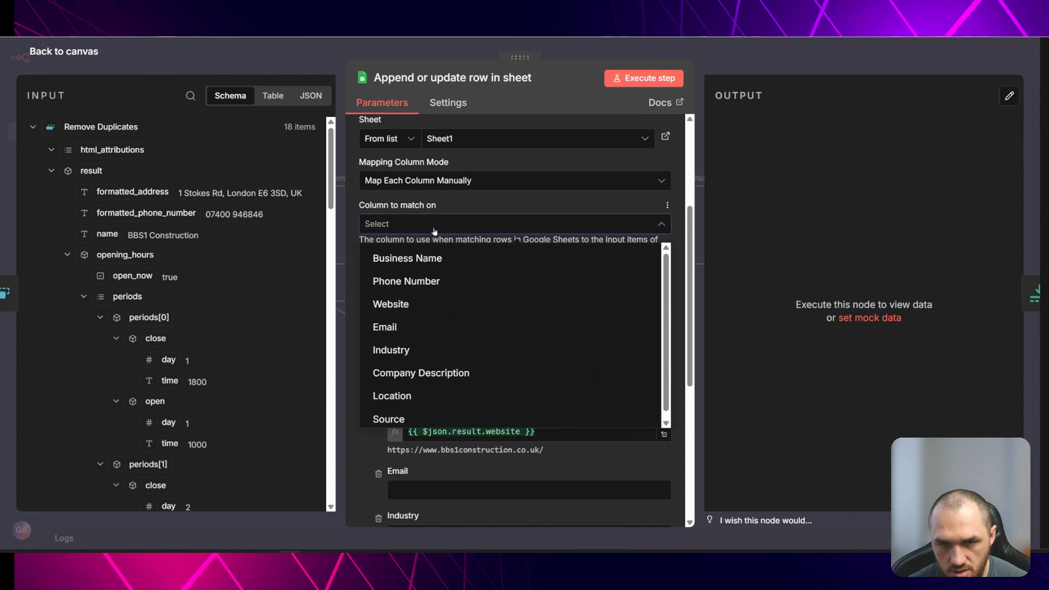
pyautogui.click(451, 257)
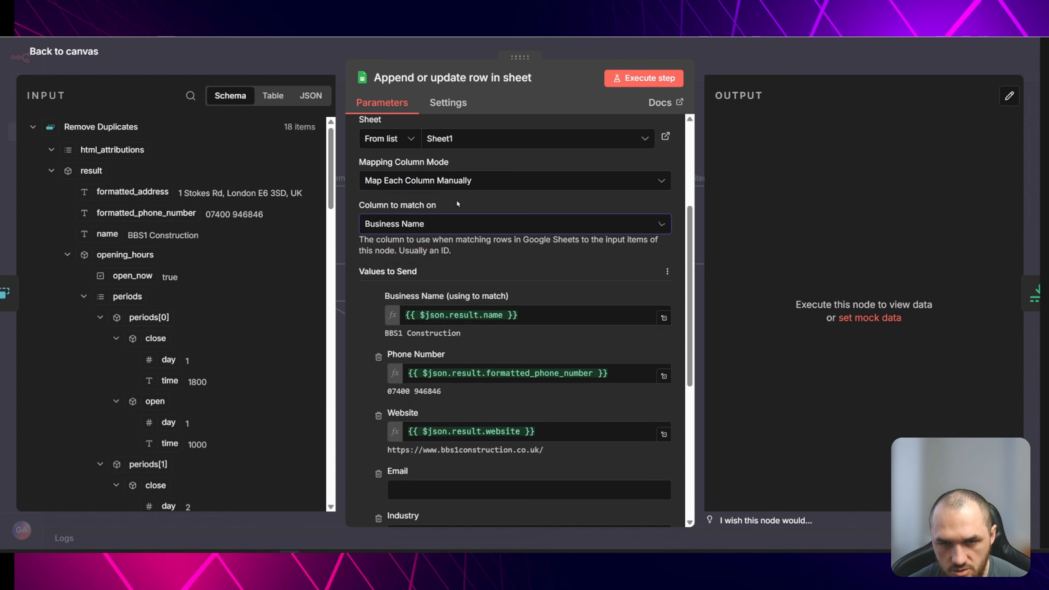
pyautogui.click(302, 60)
pyautogui.click(866, 143)
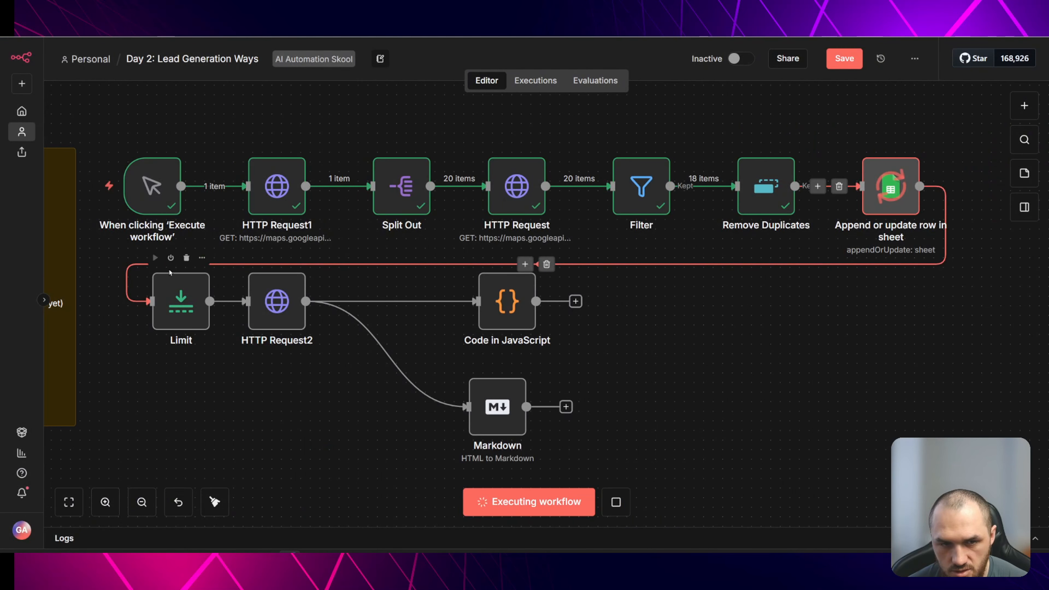
# - Re-execute the Limit and HTTP Request2 nodes to fetch the first website's HTML
pyautogui.click(155, 258)
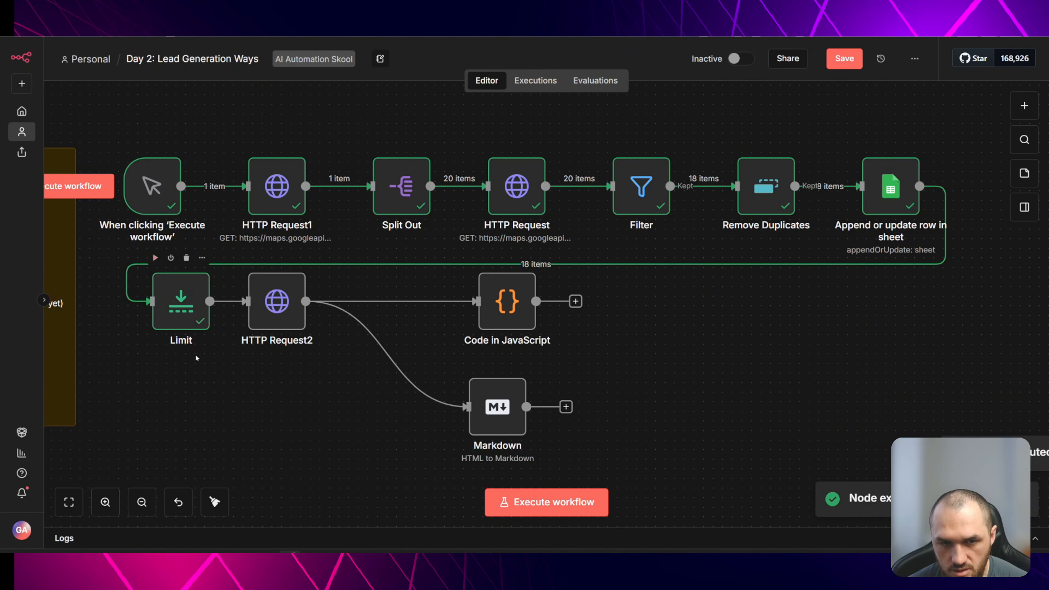
pyautogui.doubleClick(259, 289)
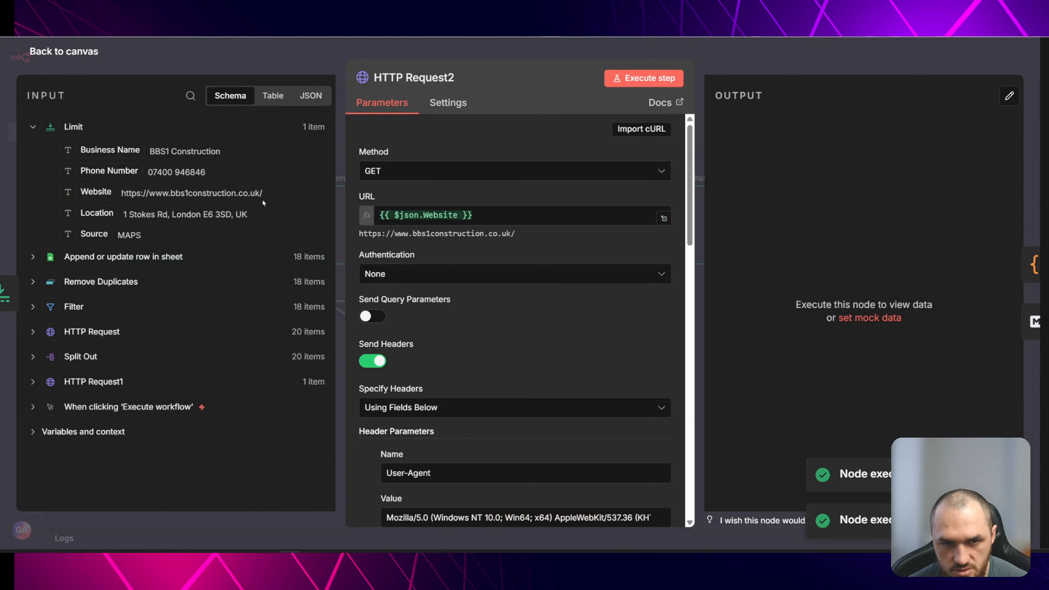
pyautogui.click(223, 60)
pyautogui.click(251, 260)
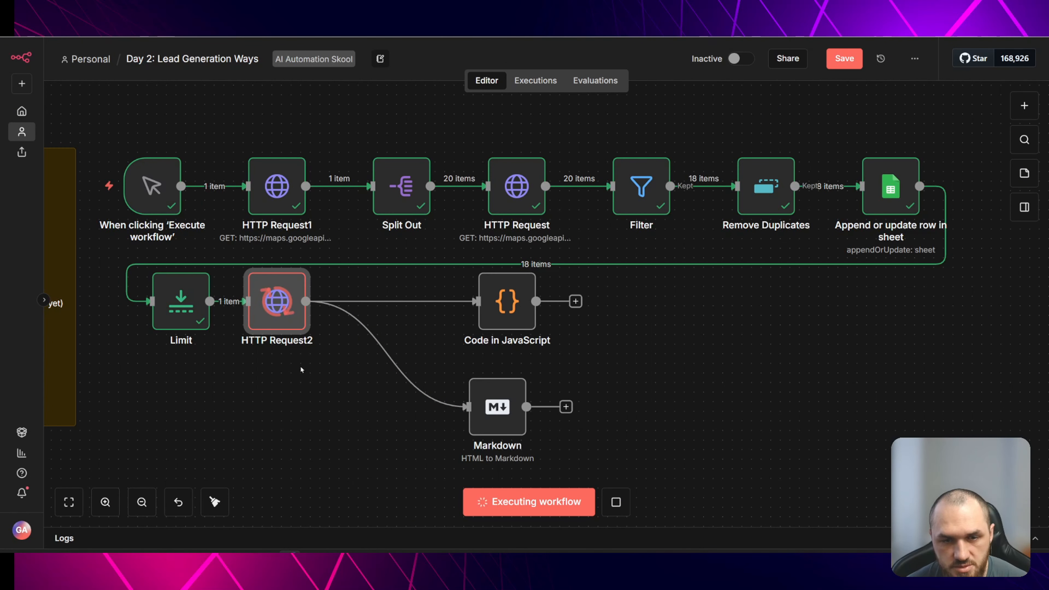
pyautogui.doubleClick(276, 299)
pyautogui.press('Escape')
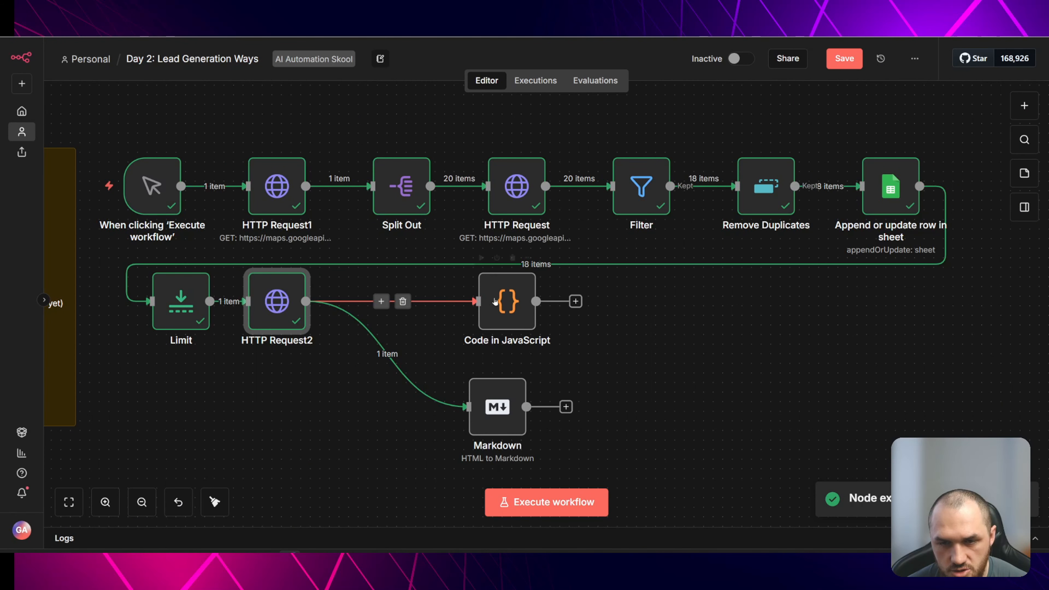
# - Execute the Code in JavaScript node, review its cleaned JSON output, and reposition the node
pyautogui.click(482, 257)
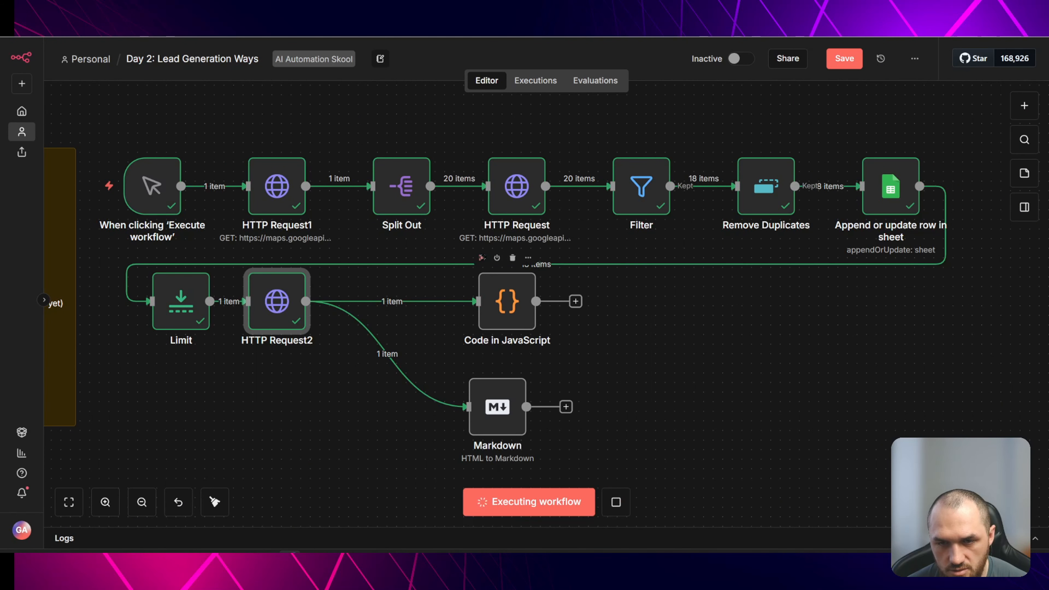
pyautogui.doubleClick(511, 305)
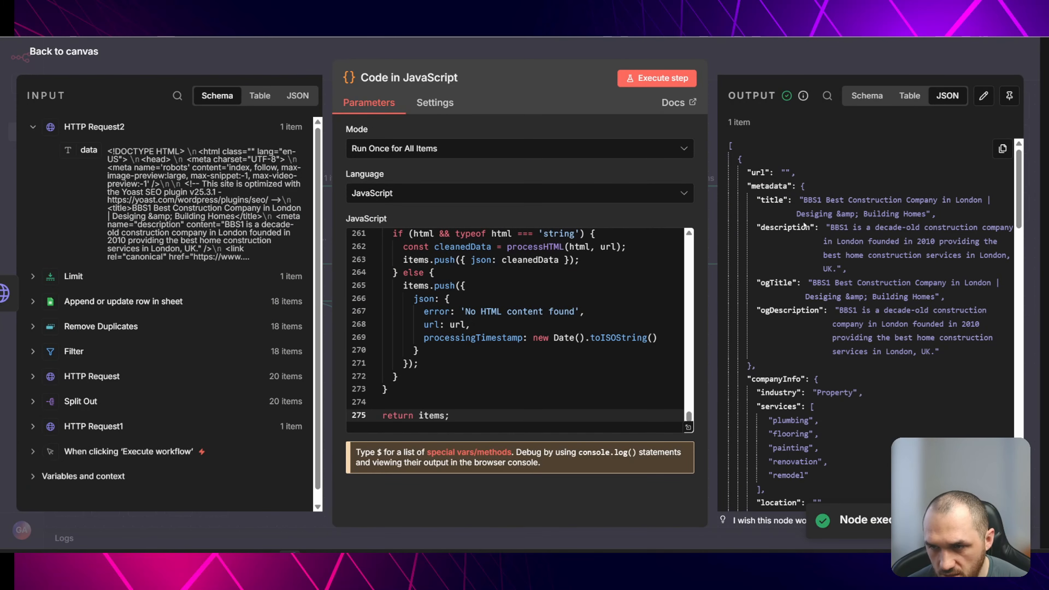
pyautogui.scroll(-5, 807, 310)
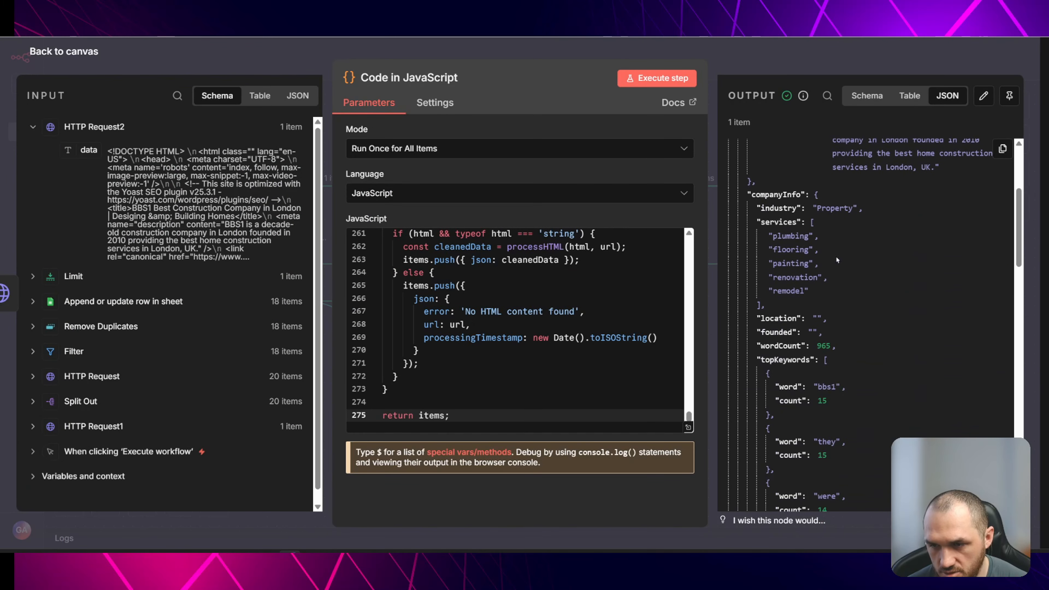
pyautogui.scroll(-3, 799, 195)
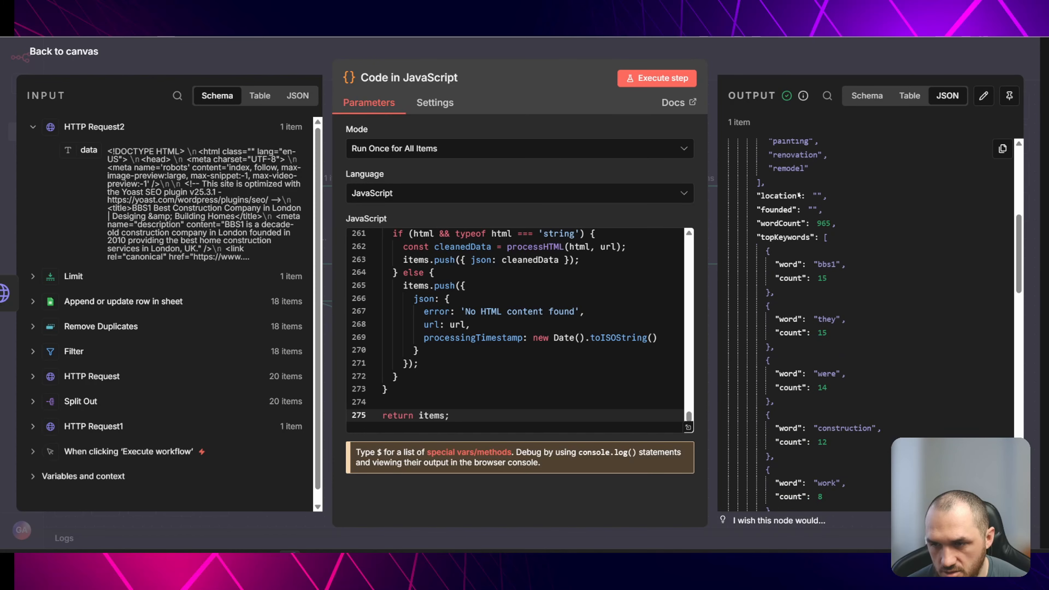
pyautogui.scroll(-10, 843, 276)
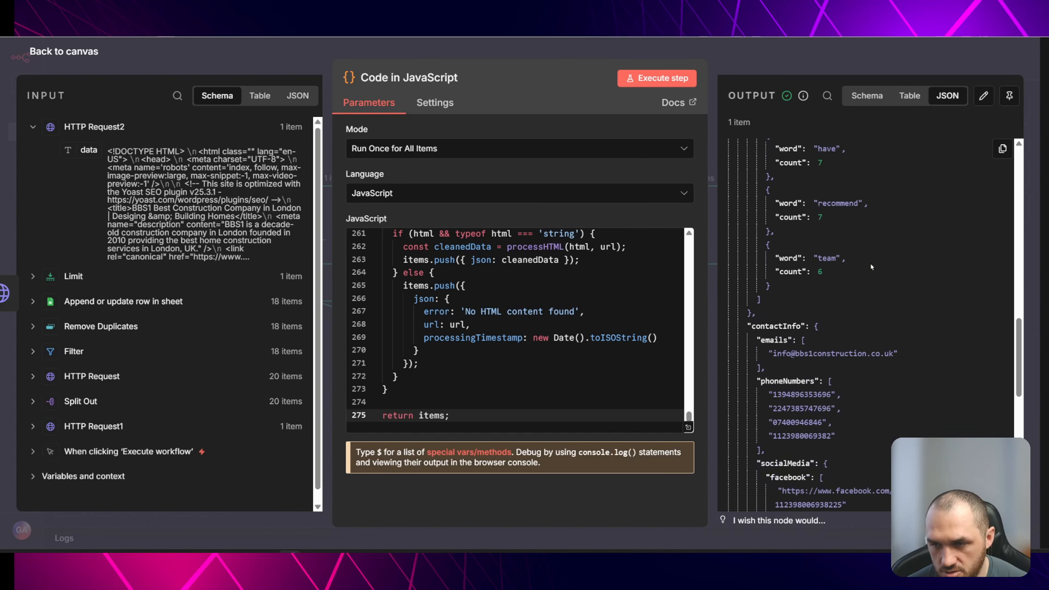
pyautogui.scroll(-3, 849, 263)
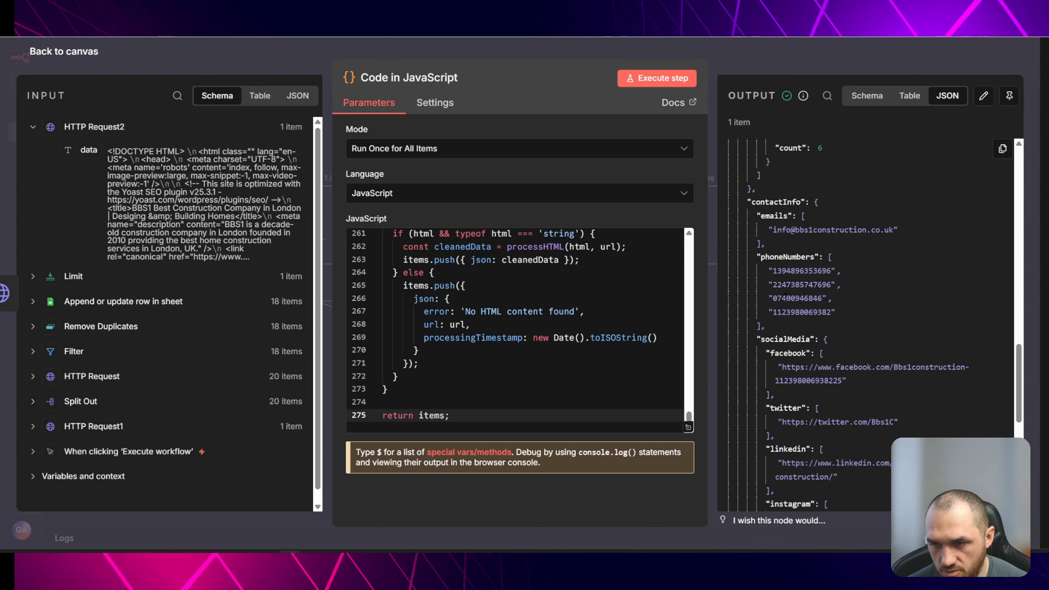
pyautogui.moveTo(771, 294)
pyautogui.mouseDown()
pyautogui.moveTo(823, 297)
pyautogui.moveTo(769, 298)
pyautogui.mouseUp()
pyautogui.scroll(-3, 825, 285)
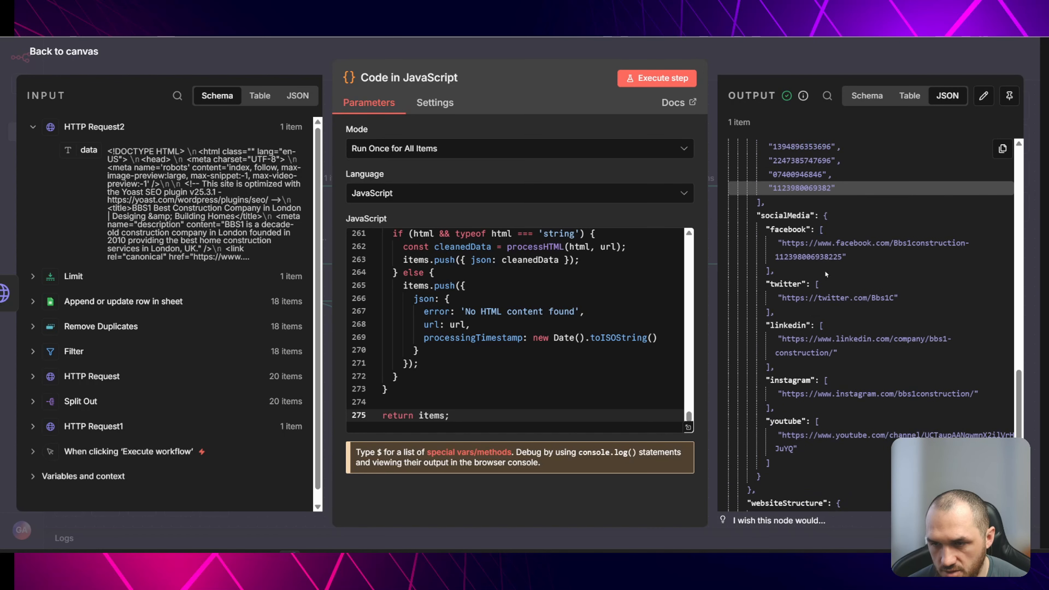
pyautogui.scroll(-8, 814, 347)
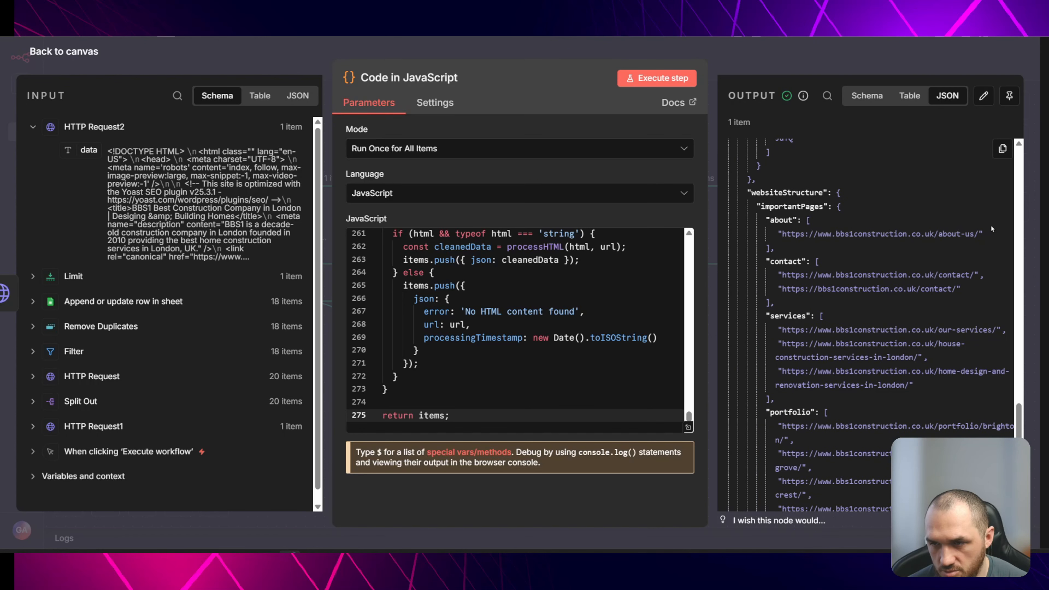
pyautogui.scroll(-9, 907, 319)
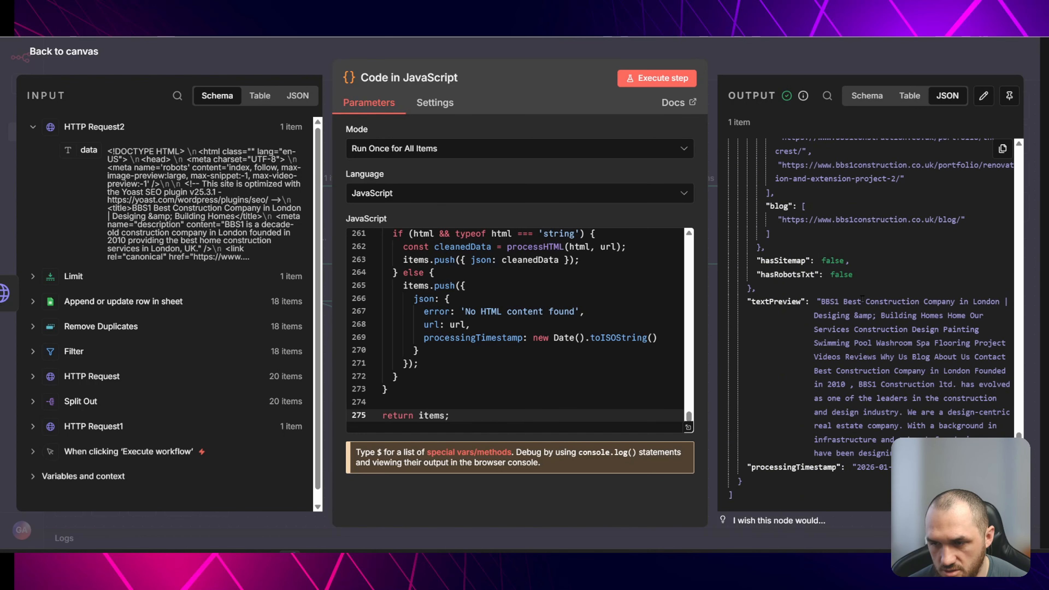
pyautogui.press('Escape')
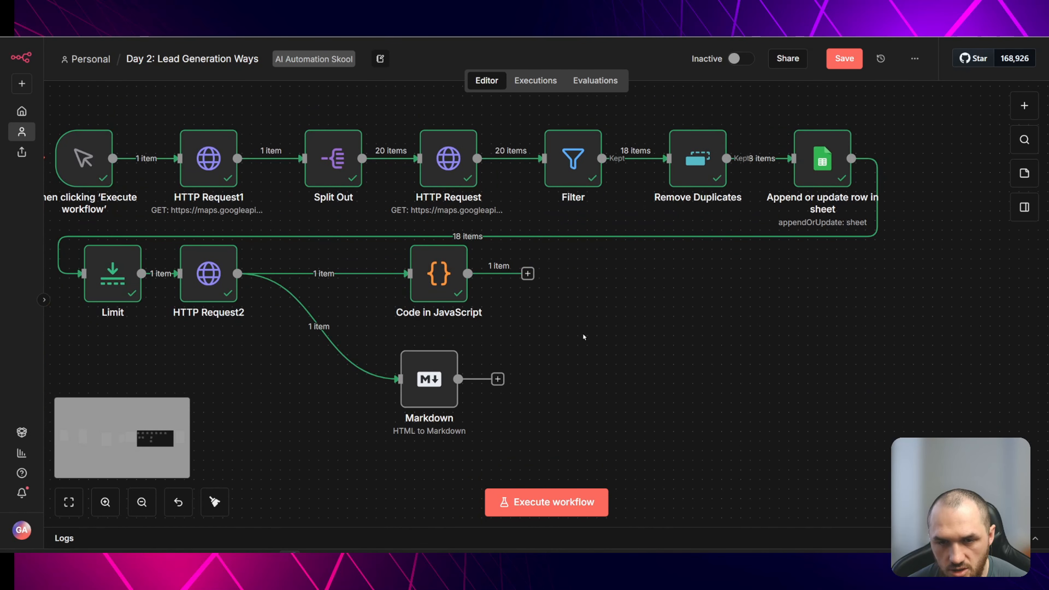
pyautogui.moveTo(420, 281); pyautogui.dragTo(429, 285)
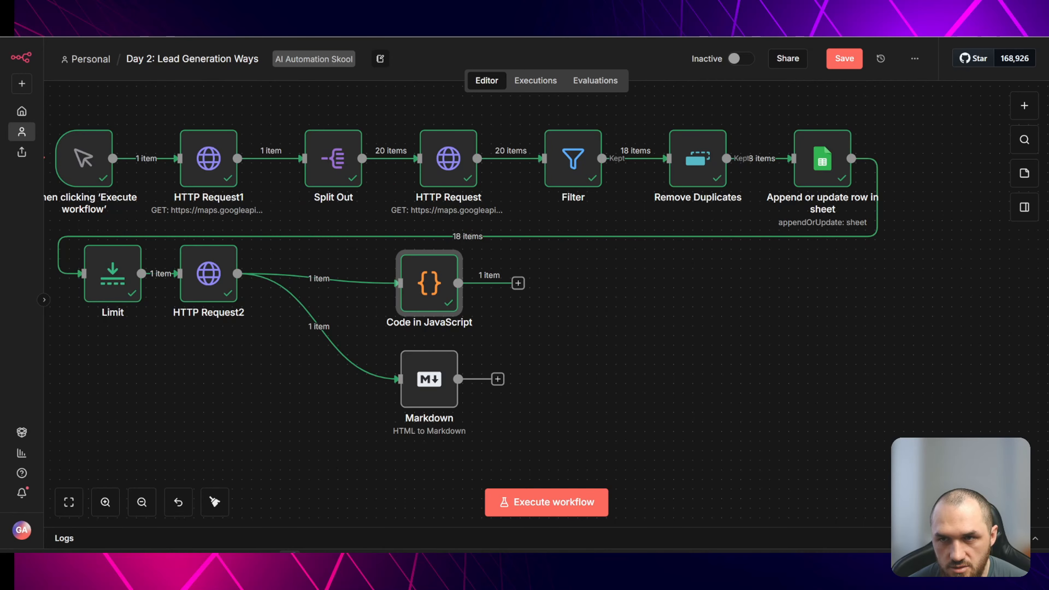
# - Switch to the Day 2 LEAD VIDEO sheet and add a First Email column header in cell I1
pyautogui.hotkey('ctrl', 'Tab')
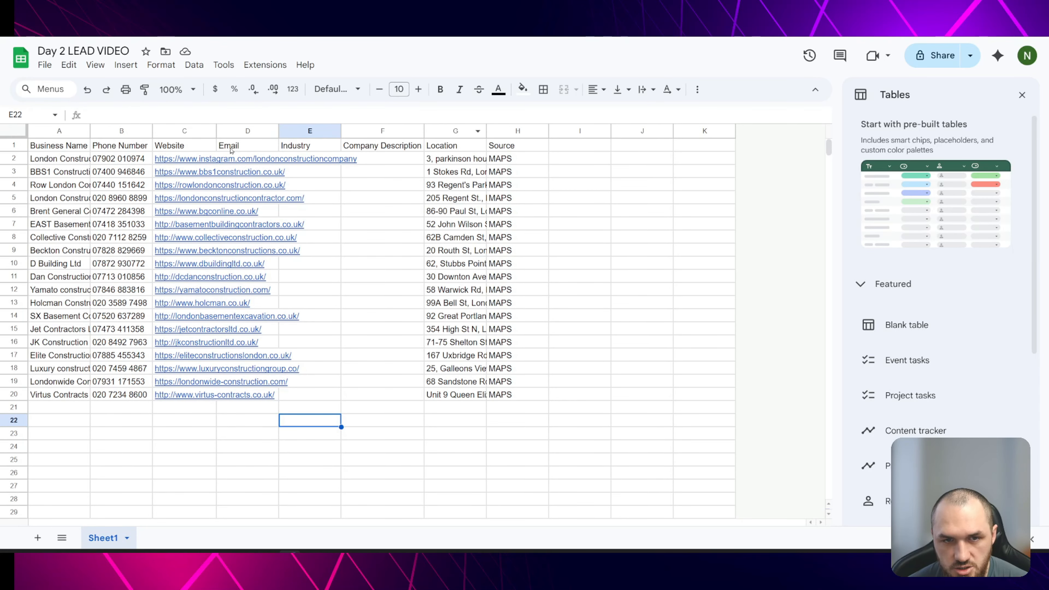
pyautogui.click(251, 148)
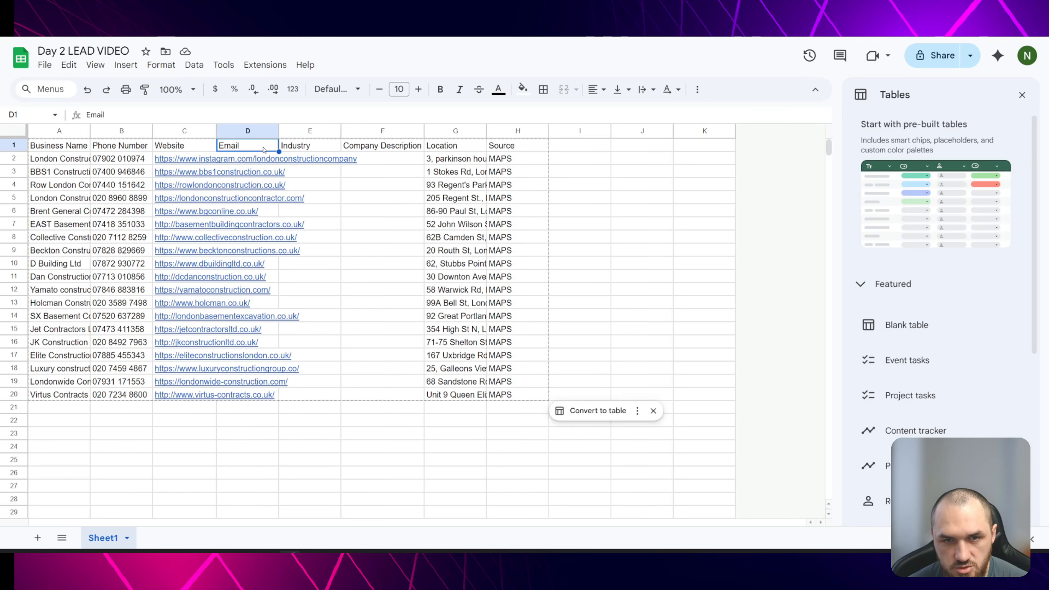
pyautogui.click(311, 148)
pyautogui.click(379, 149)
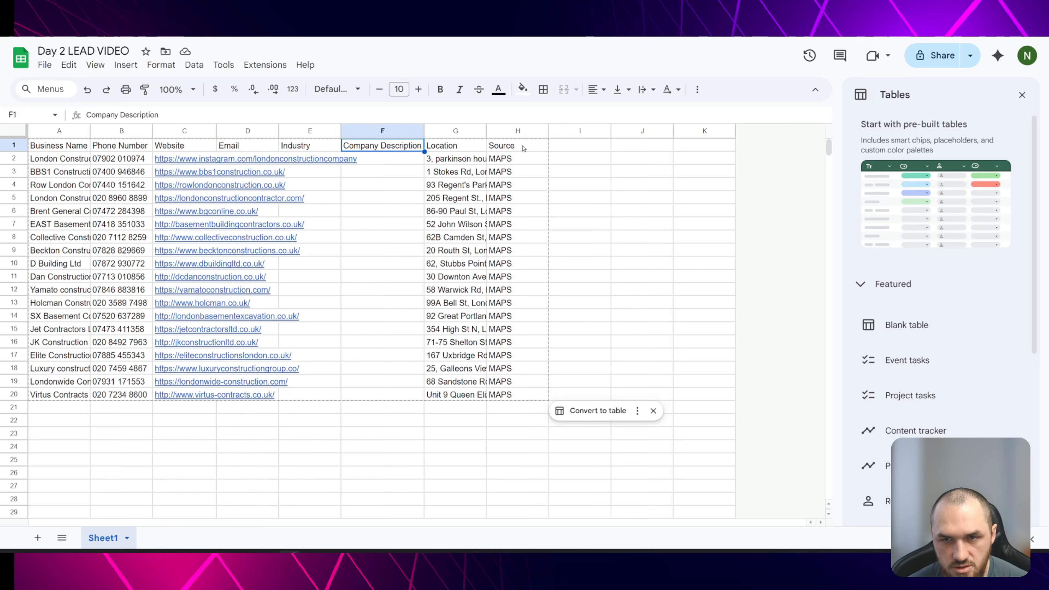
pyautogui.doubleClick(580, 146)
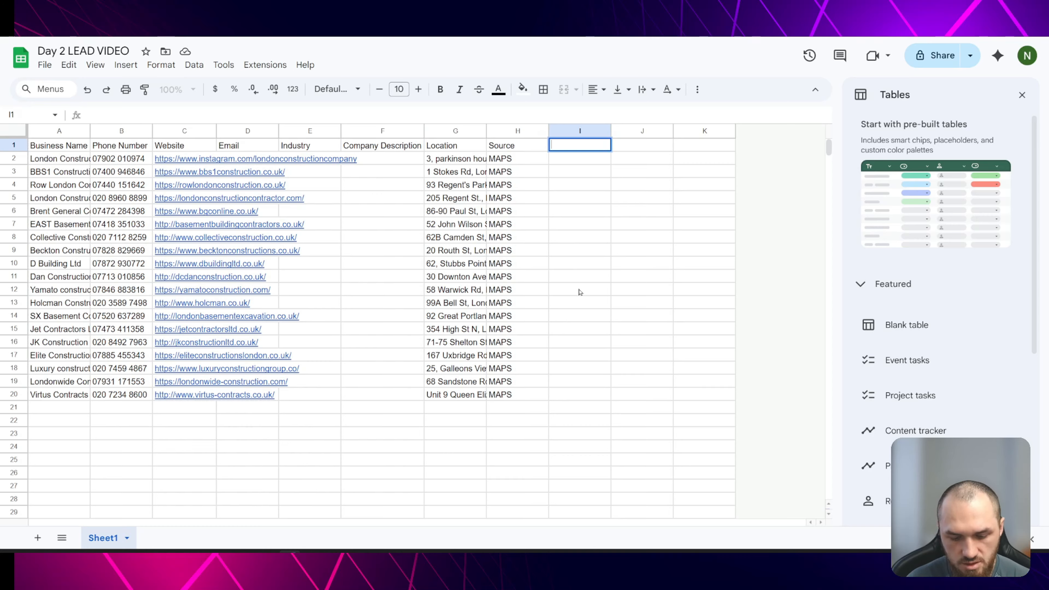
pyautogui.write('First Email')
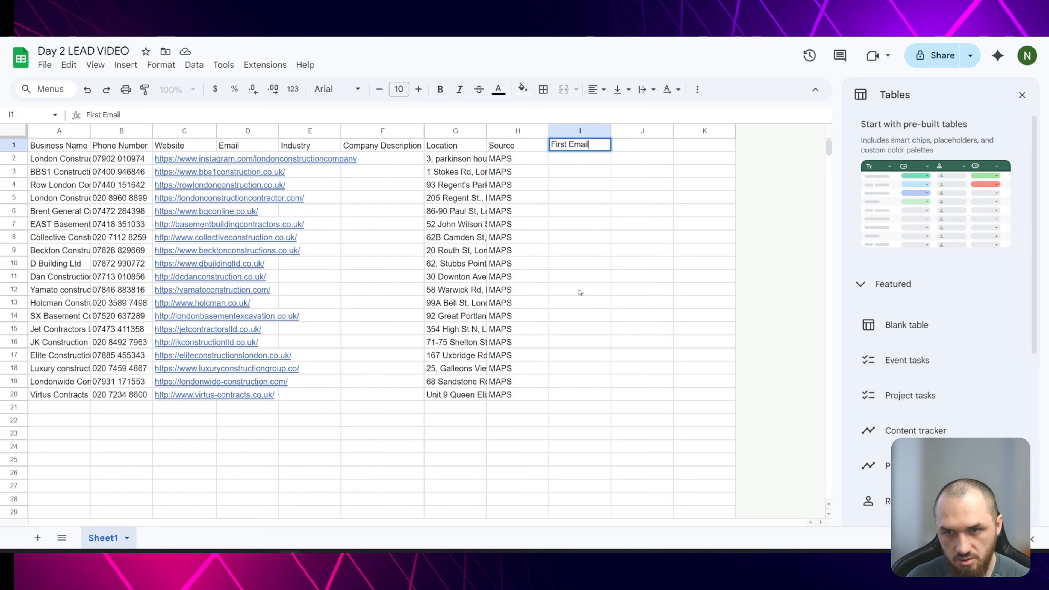
pyautogui.press('Return')
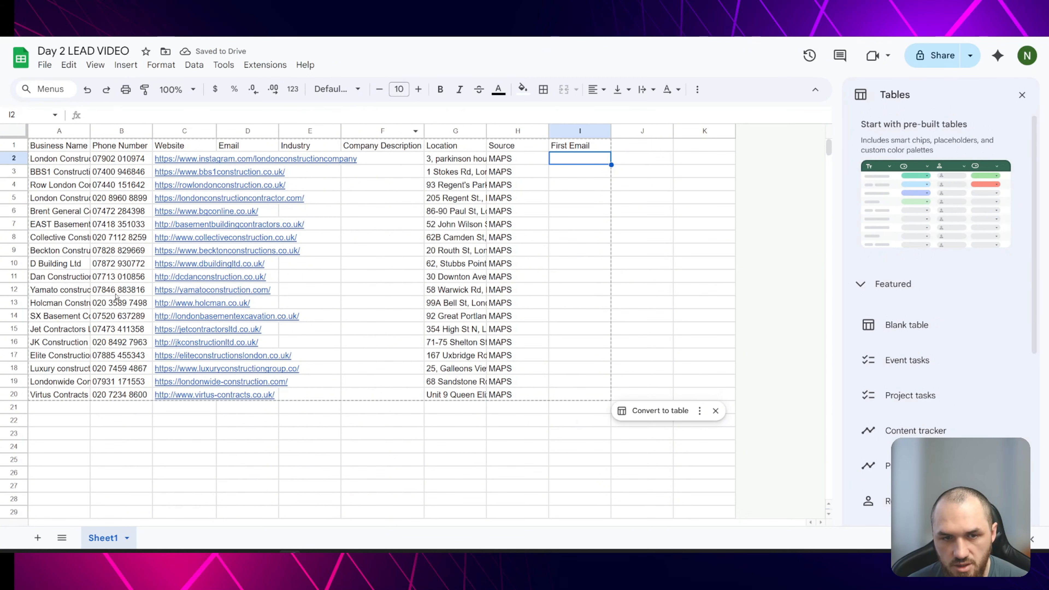
pyautogui.hotkey('ctrl', 'Tab')
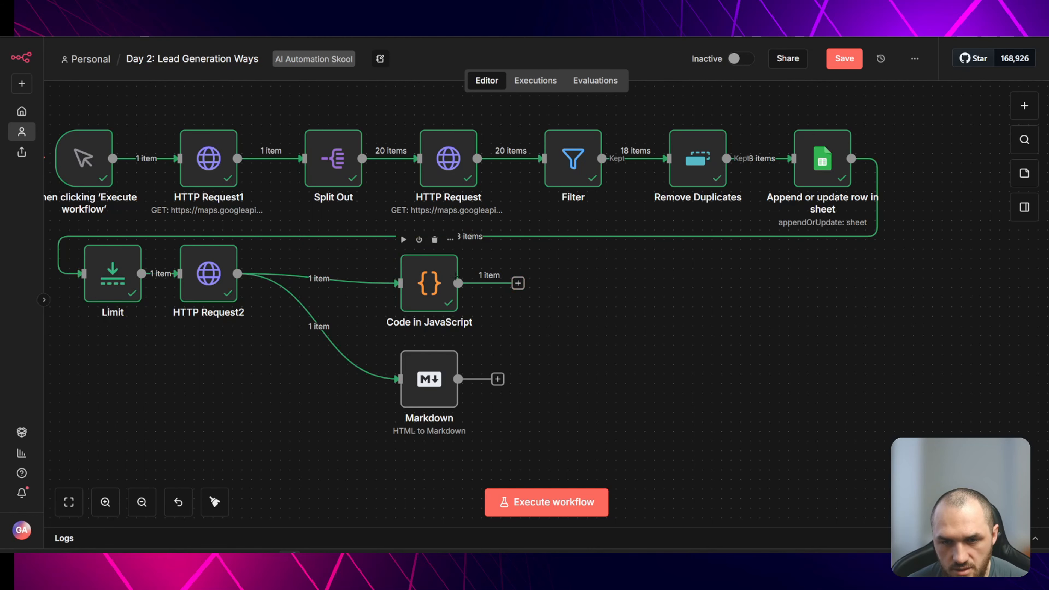
# - Move the Markdown node slightly lower on the canvas
pyautogui.moveTo(403, 336)
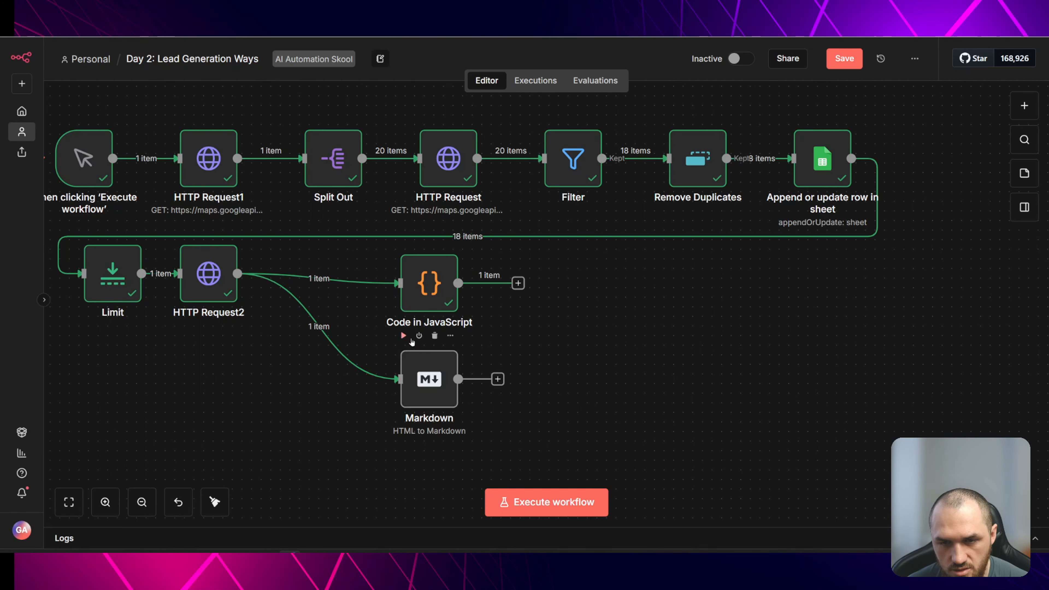
pyautogui.moveTo(430, 379); pyautogui.dragTo(429, 398)
pyautogui.moveTo(572, 363); pyautogui.dragTo(537, 326)
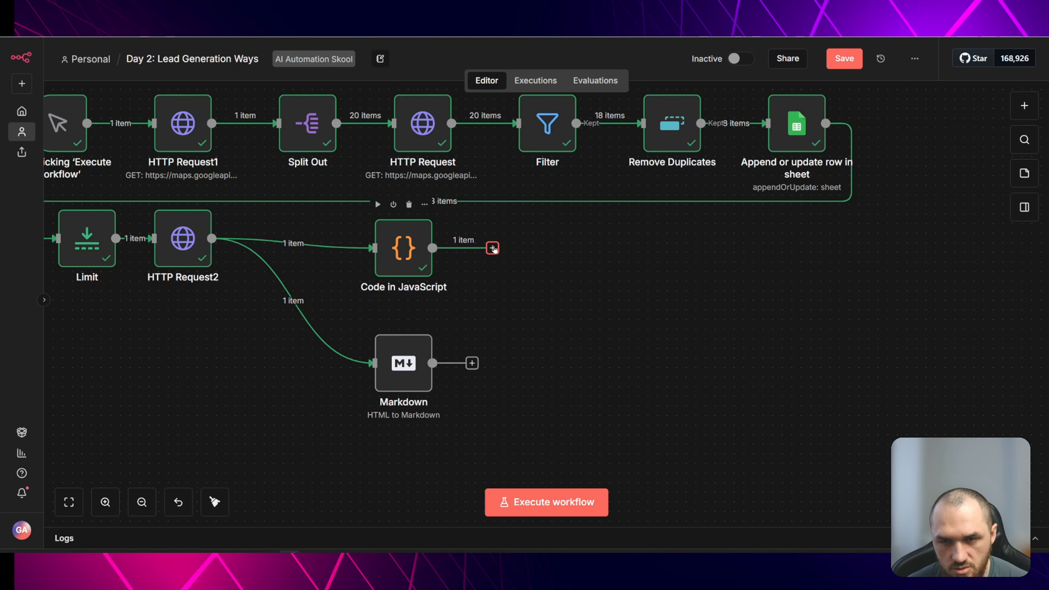
# - Add an AI Agent node after the Code in JavaScript node and open its system message option
pyautogui.click(493, 248)
pyautogui.write('a')
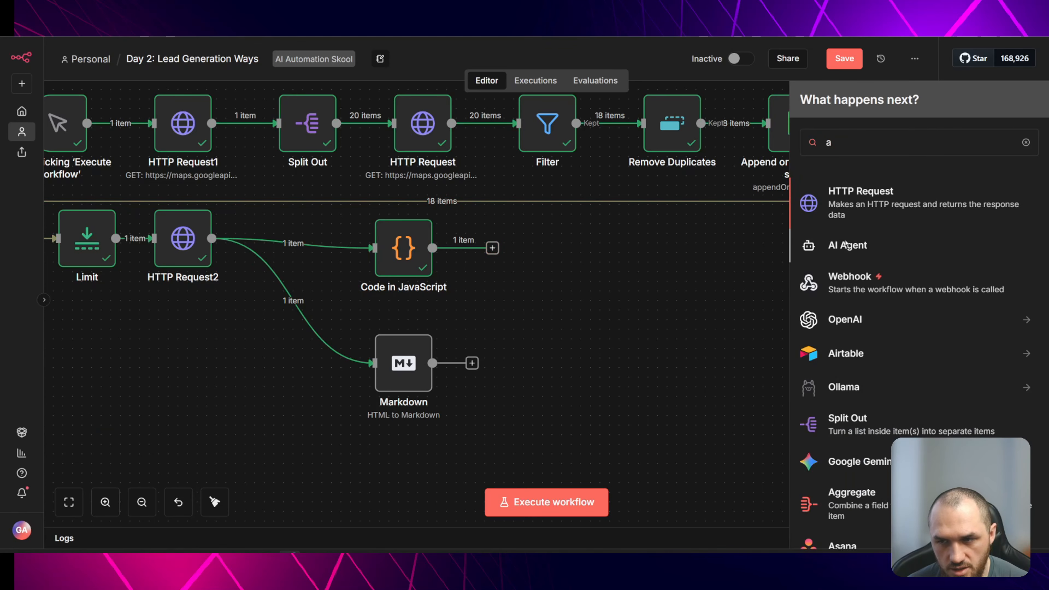
pyautogui.click(846, 245)
pyautogui.click(541, 410)
pyautogui.click(422, 262)
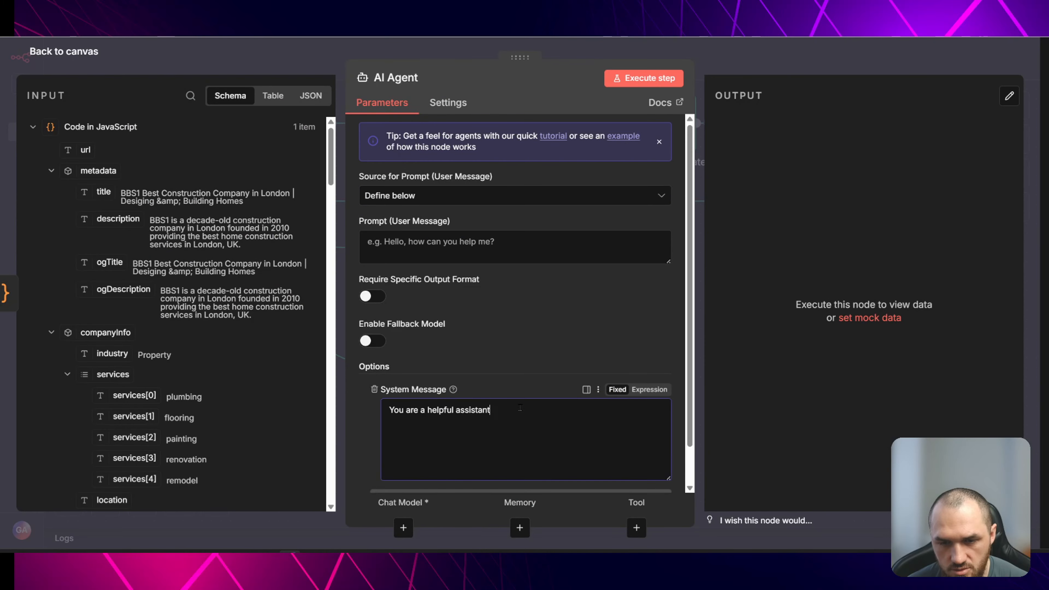
# - Replace the system message with a lead generation assistant prompt asking for company industry, description (what they do, something special about them) and email
pyautogui.moveTo(520, 407); pyautogui.dragTo(388, 410)
pyautogui.write('You are an expert Lead generation assistant, Your task it to output the Company Industry, Description(What they do, something special), email')
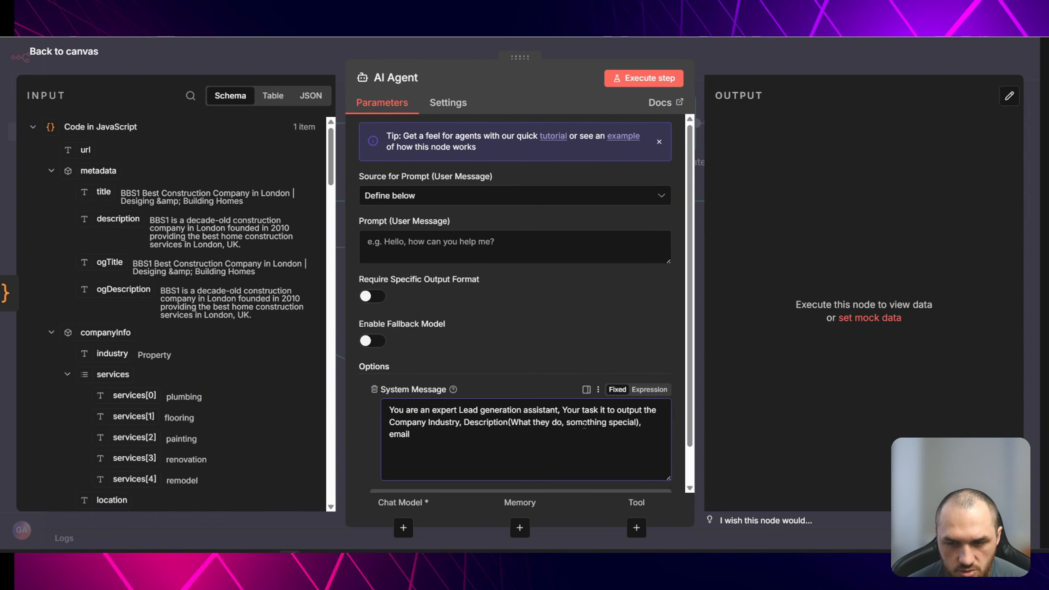
pyautogui.click(636, 422)
pyautogui.write('baout them')
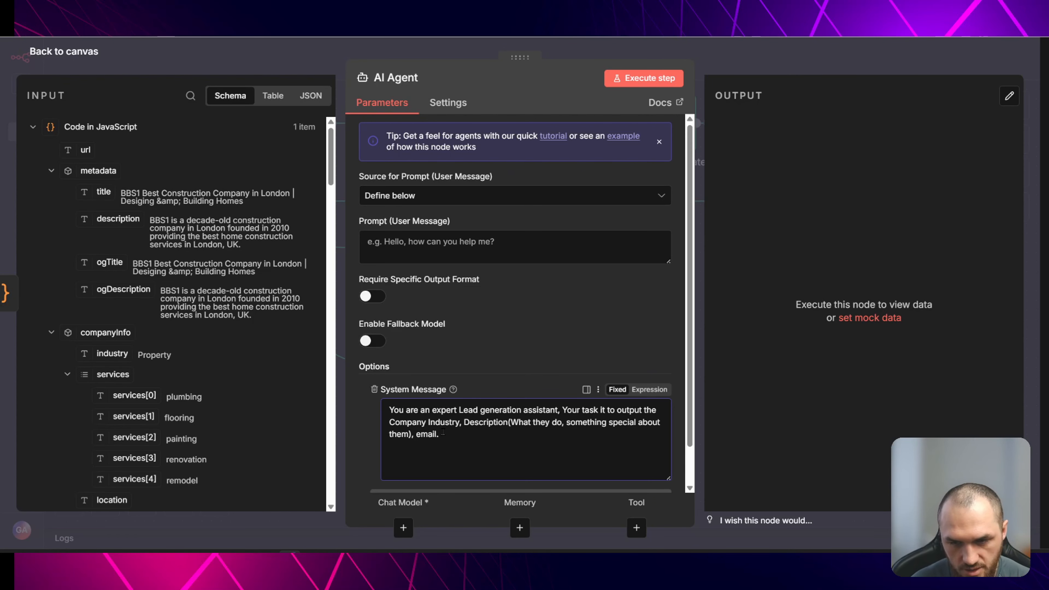
# - Switch the system message to an expression, append a JSON template with email, Industry and Company Description keys, and copy it
pyautogui.click(650, 389)
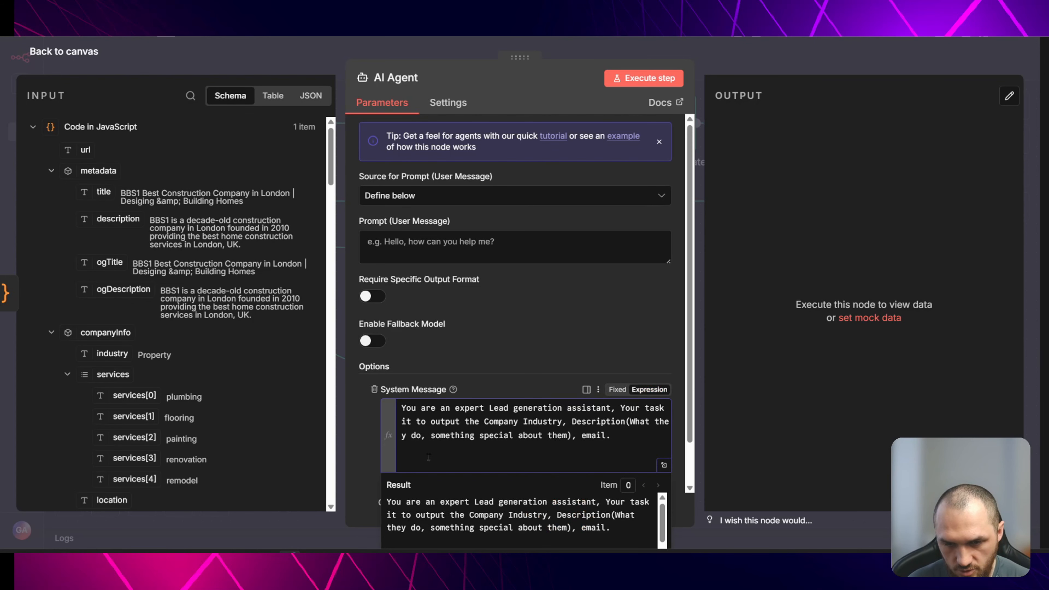
pyautogui.write('{{')
pyautogui.press('BackSpace')
pyautogui.press('BackSpace')
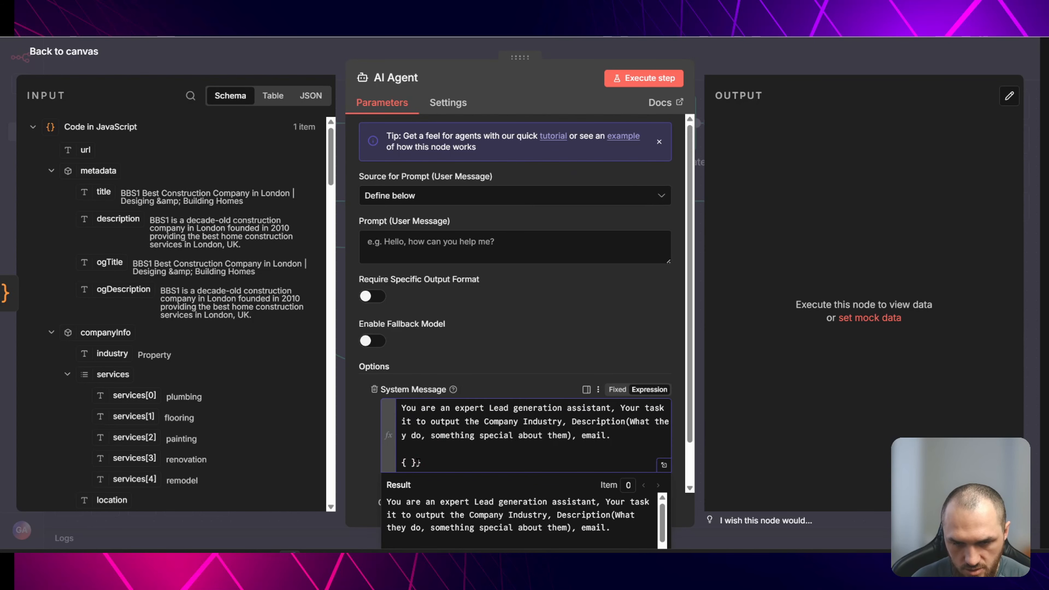
pyautogui.press('Return')
pyautogui.press('Return')
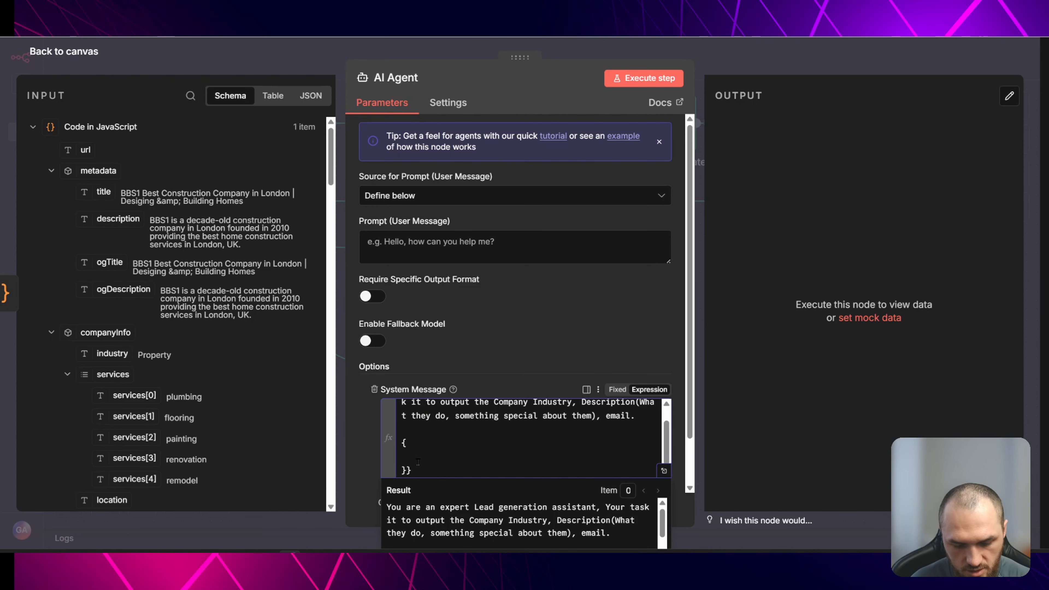
pyautogui.write('"email":"",')
pyautogui.press('Return')
pyautogui.write('""')
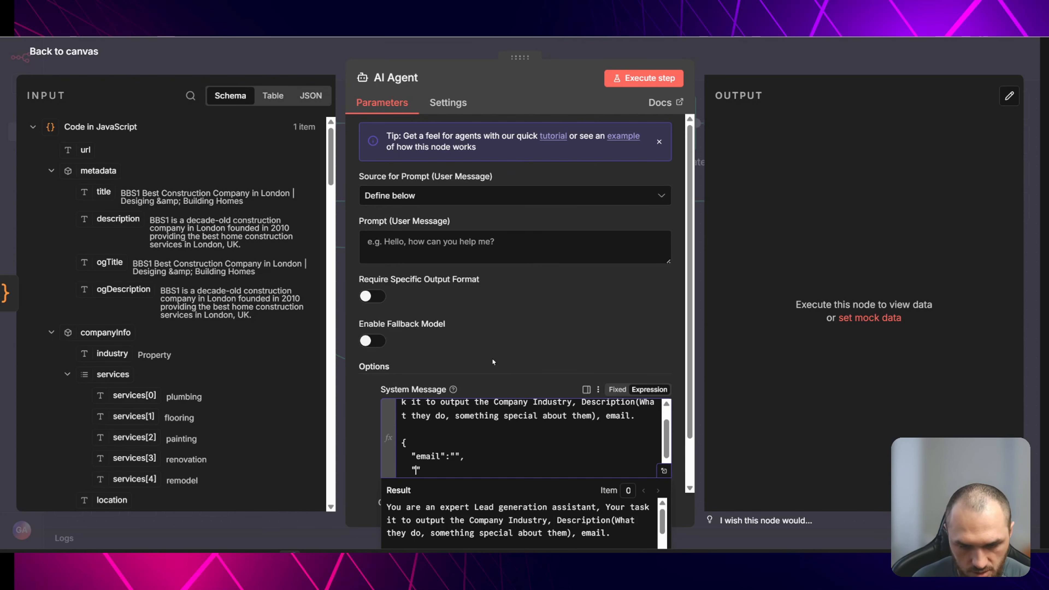
pyautogui.write('Indur')
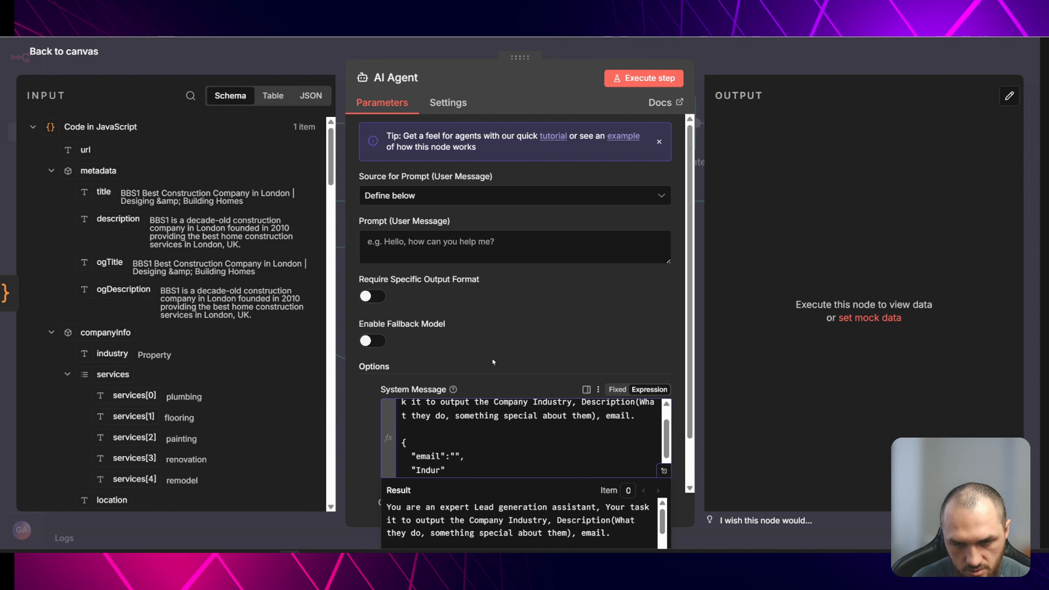
pyautogui.write('stry":"",')
pyautogui.press('Return')
pyautogui.write('",   "Company Des')
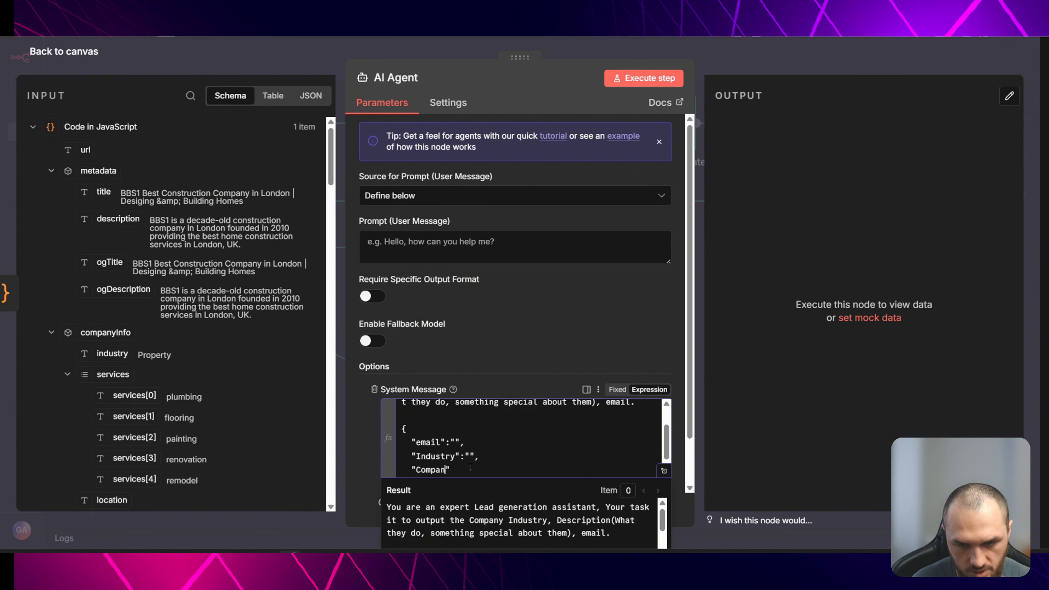
pyautogui.write('cription":"')
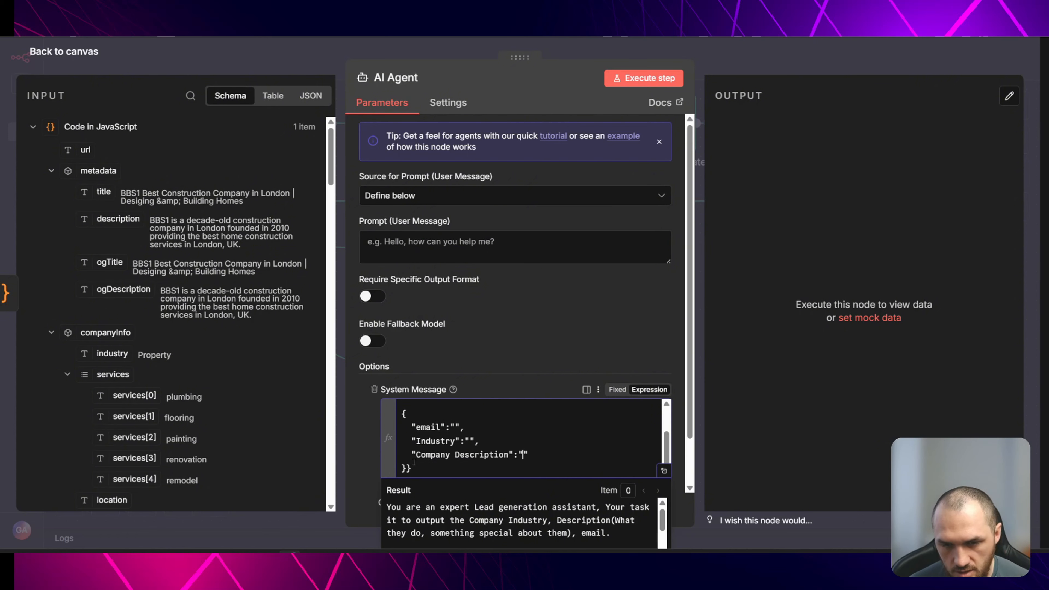
pyautogui.press('BackSpace')
pyautogui.moveTo(429, 471); pyautogui.dragTo(399, 415)
pyautogui.hotkey('ctrl', 'c')
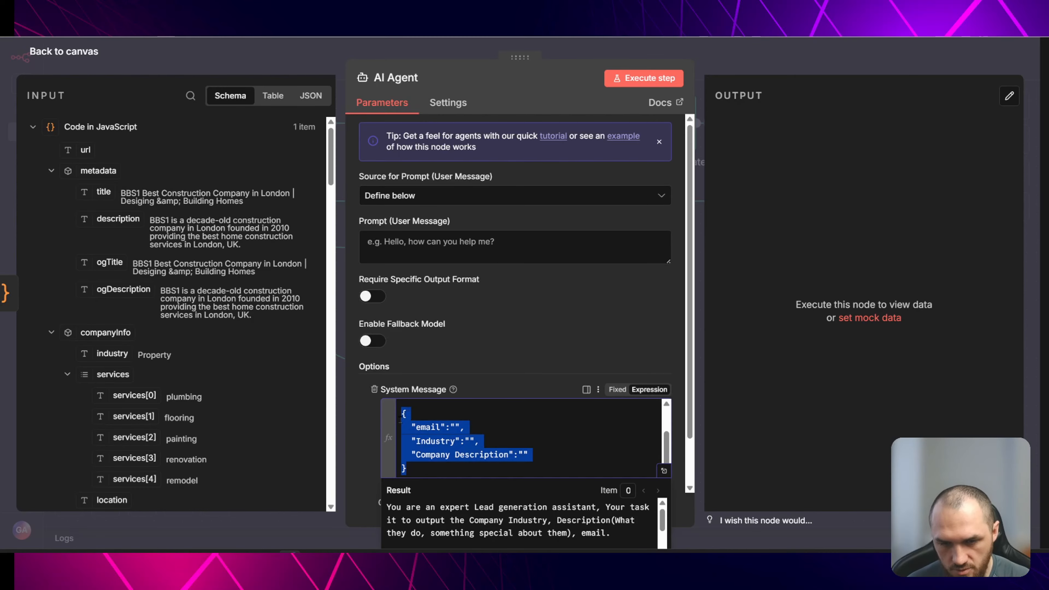
# - Turn on Require Specific Output Format and attach a Structured Output Parser to the AI Agent
pyautogui.click(378, 298)
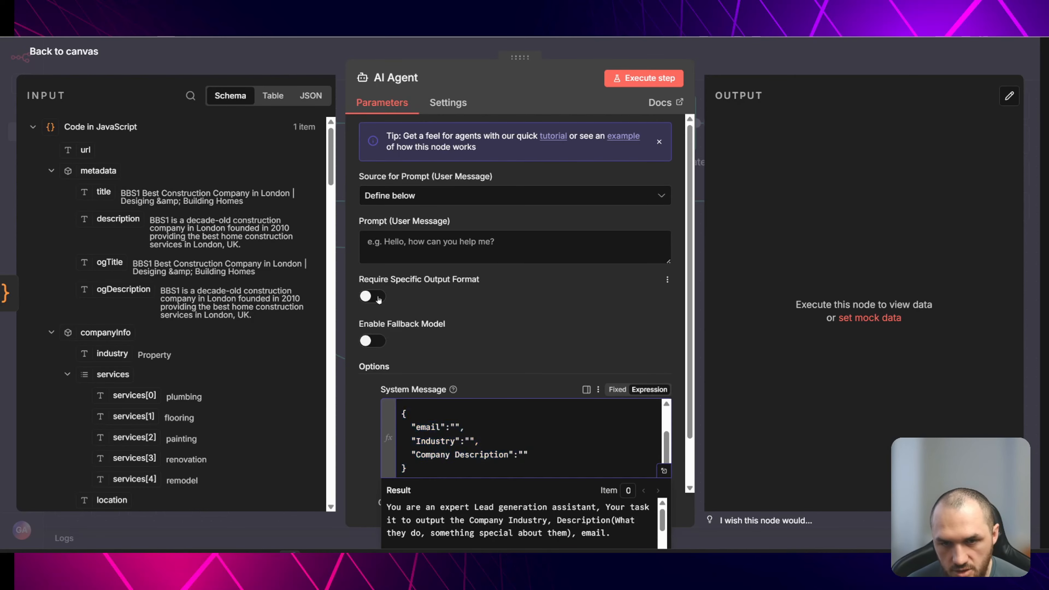
pyautogui.click(653, 530)
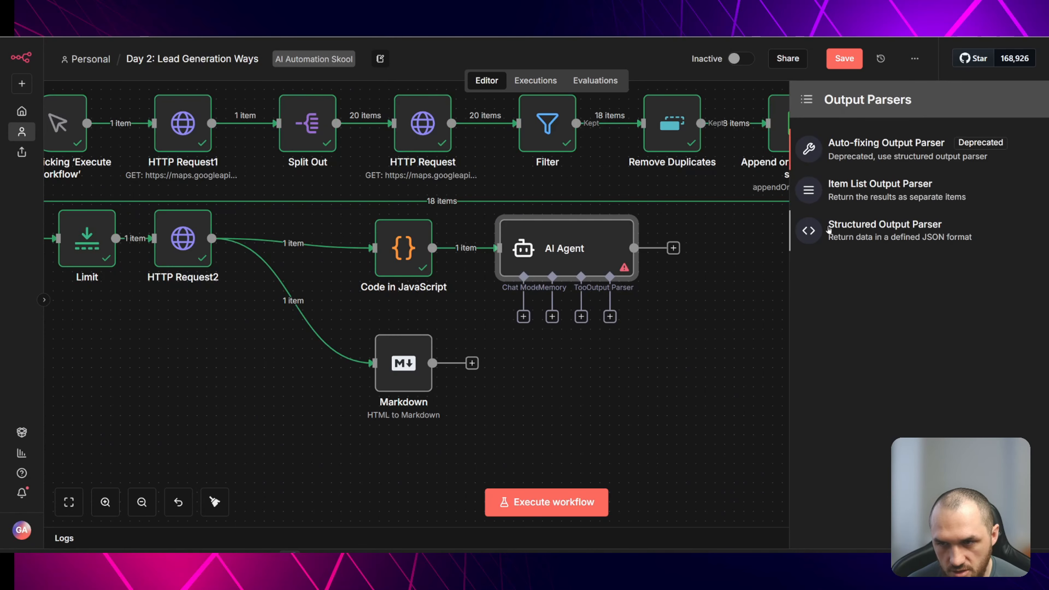
pyautogui.click(936, 230)
# - Paste the copied JSON template as the parser's JSON example and enable Auto-Fix Format
pyautogui.moveTo(409, 246); pyautogui.dragTo(360, 180)
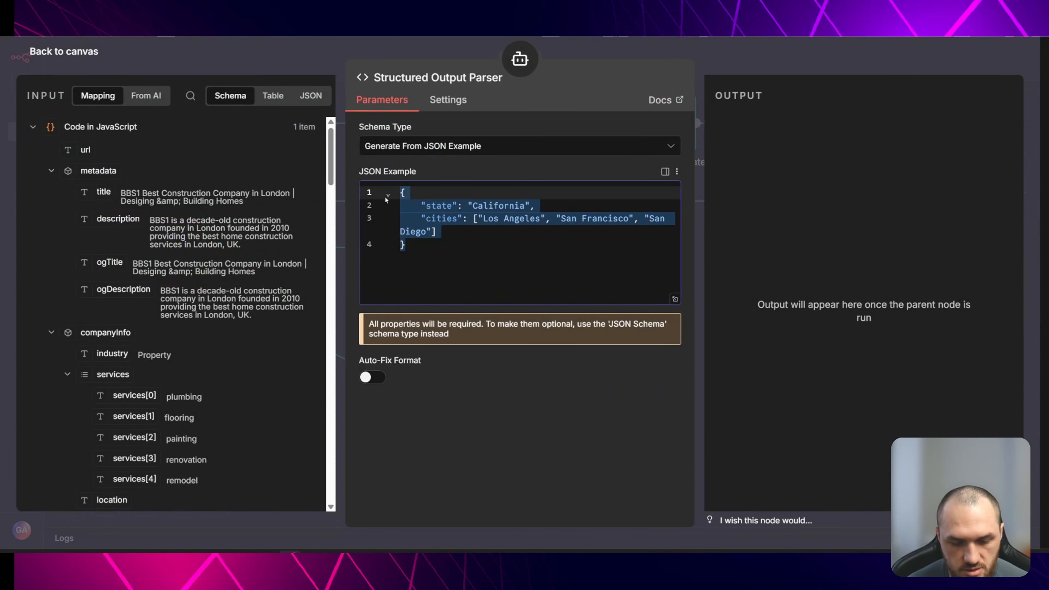
pyautogui.hotkey('ctrl', 'v')
pyautogui.click(365, 377)
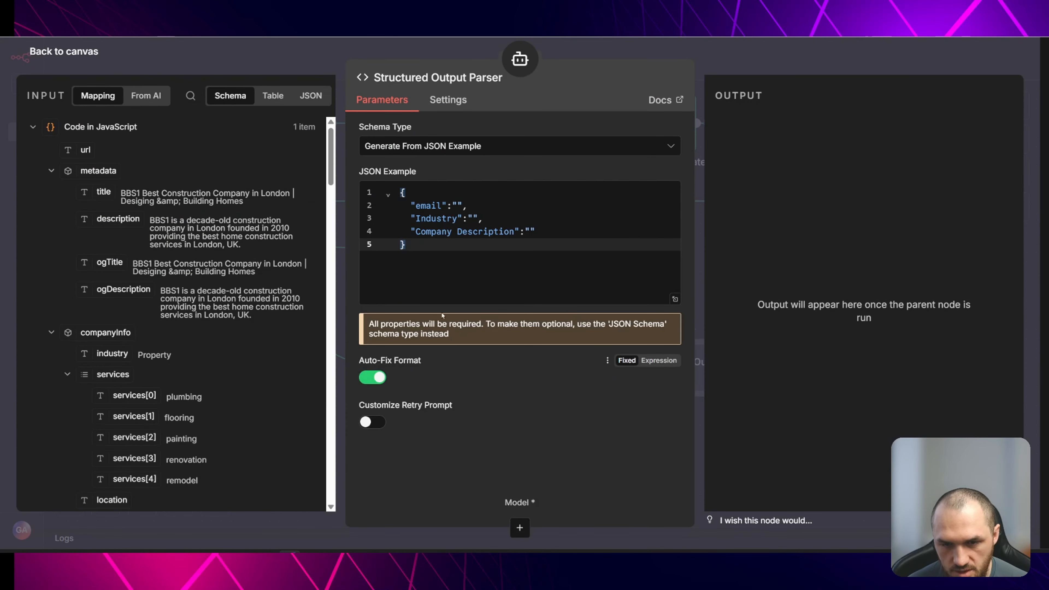
pyautogui.press('Escape')
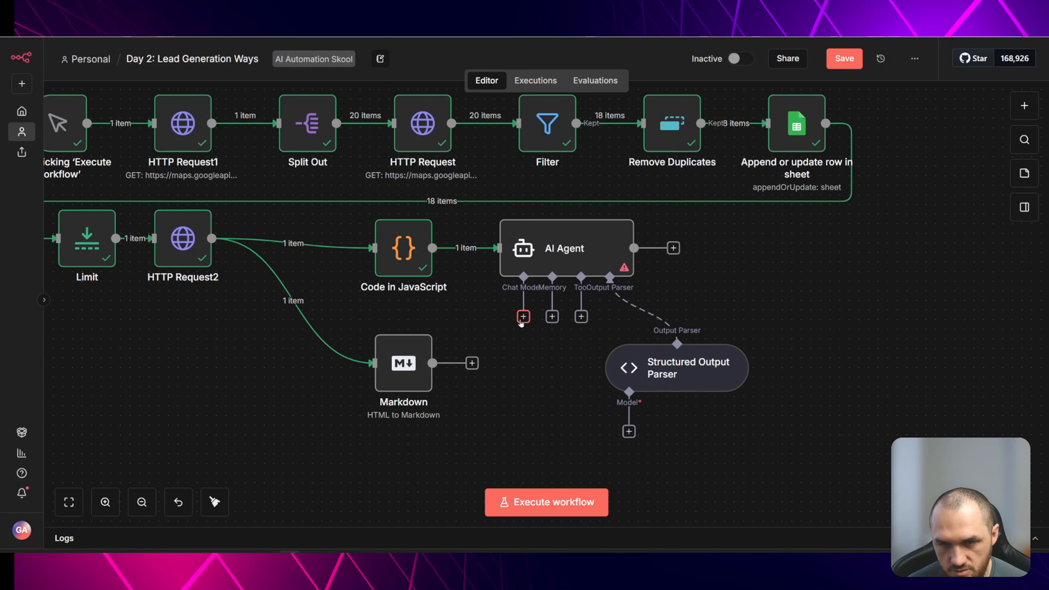
# - Attach a Mistral Cloud Chat Model with model mistral-small-2506 to the output parser and place it under the AI Agent
pyautogui.click(629, 432)
pyautogui.scroll(-5, 949, 324)
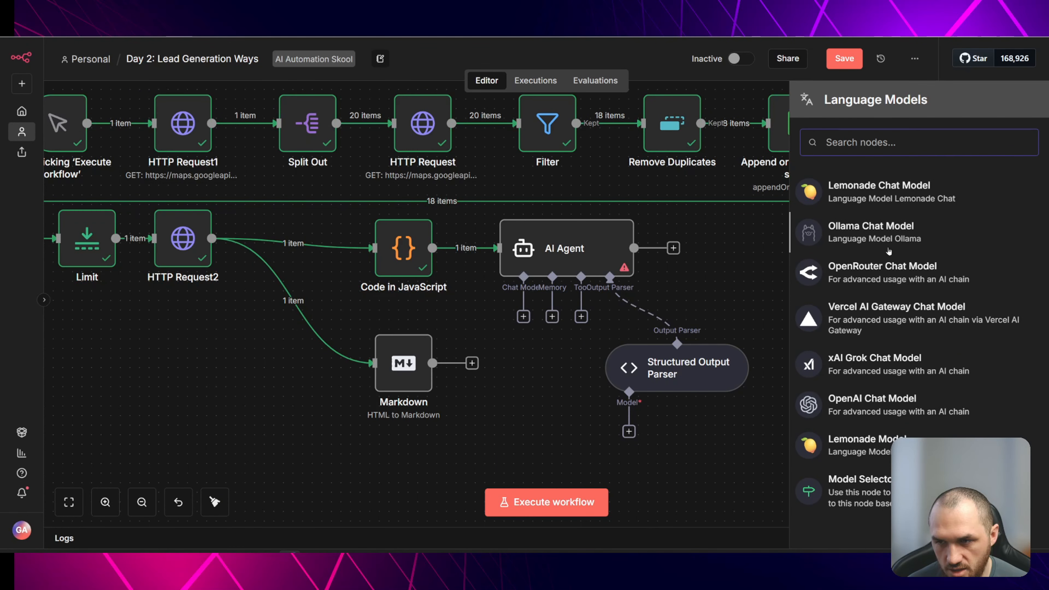
pyautogui.scroll(3, 949, 324)
pyautogui.click(888, 268)
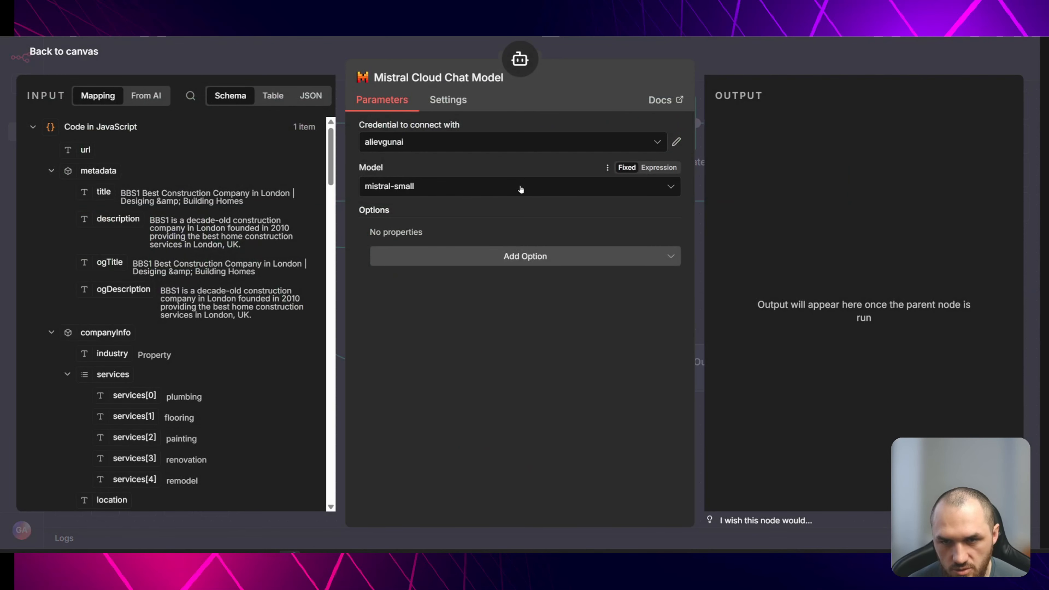
pyautogui.click(520, 188)
pyautogui.scroll(-10, 531, 281)
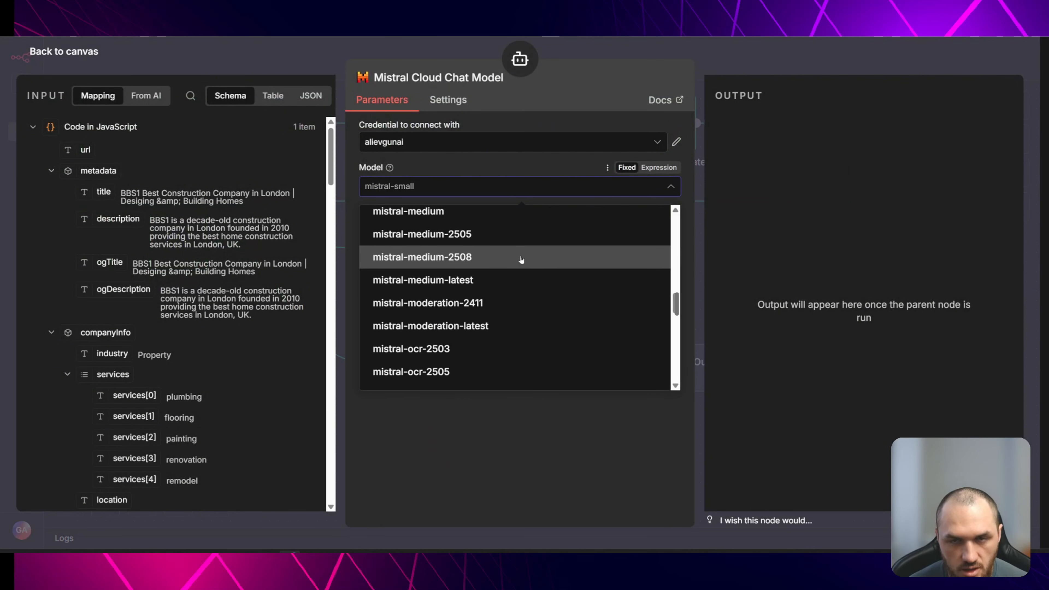
pyautogui.scroll(-6, 559, 253)
pyautogui.scroll(-8, 565, 260)
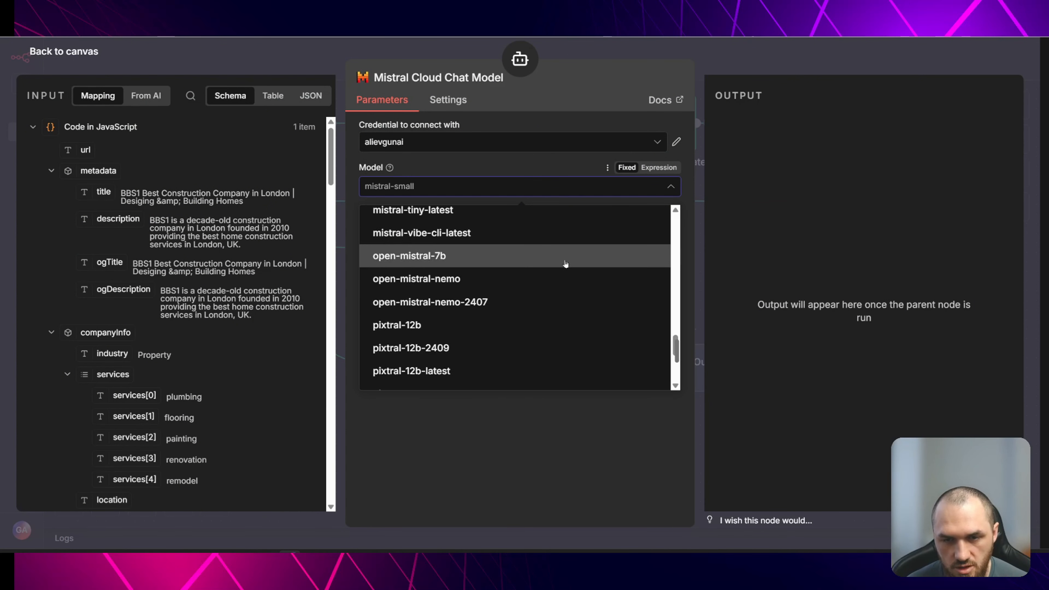
pyautogui.scroll(3, 550, 283)
pyautogui.scroll(8, 550, 283)
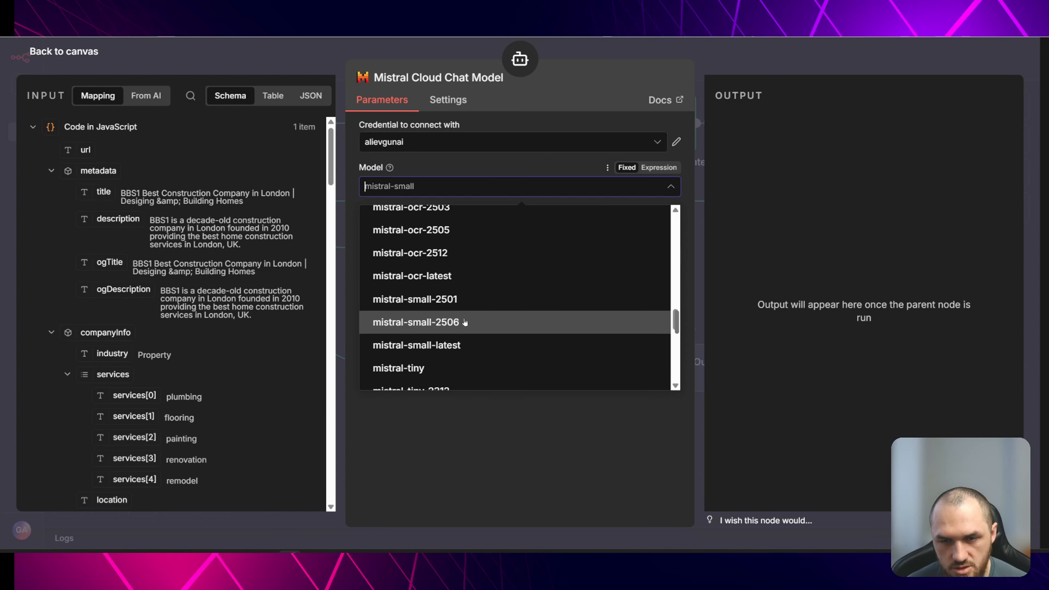
pyautogui.click(441, 323)
pyautogui.click(291, 66)
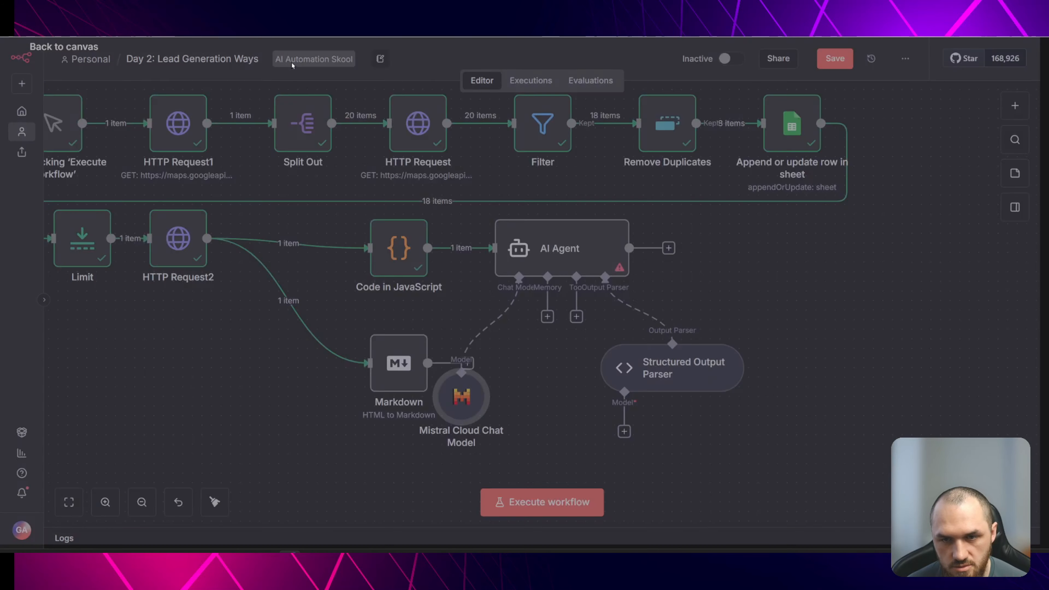
pyautogui.moveTo(629, 393); pyautogui.dragTo(532, 375)
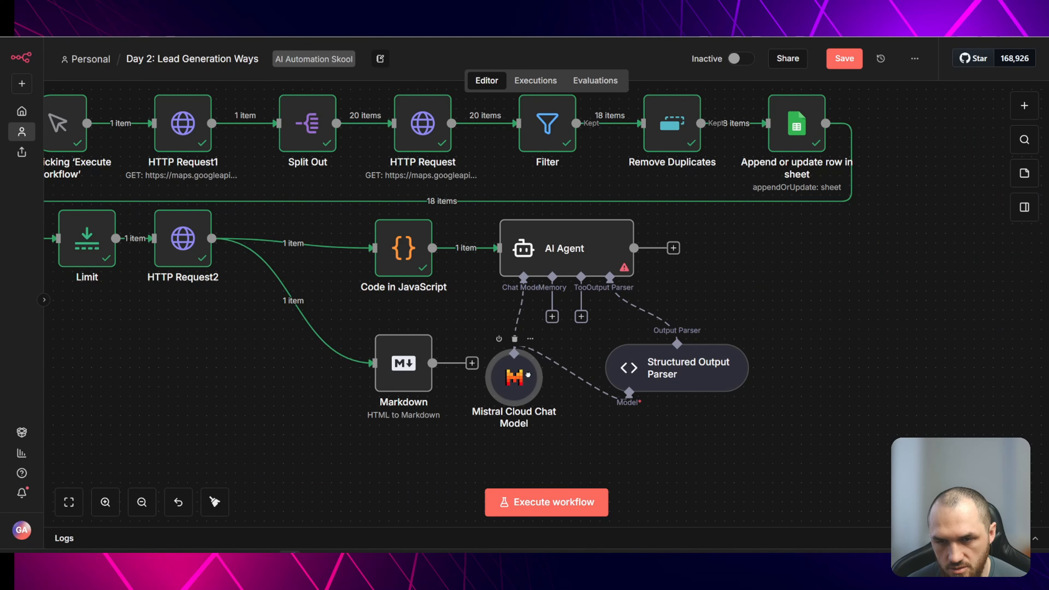
# - Duplicate the AI Agent with its chat model and output parser and place the copy beside the Markdown node
pyautogui.moveTo(772, 293); pyautogui.dragTo(751, 249)
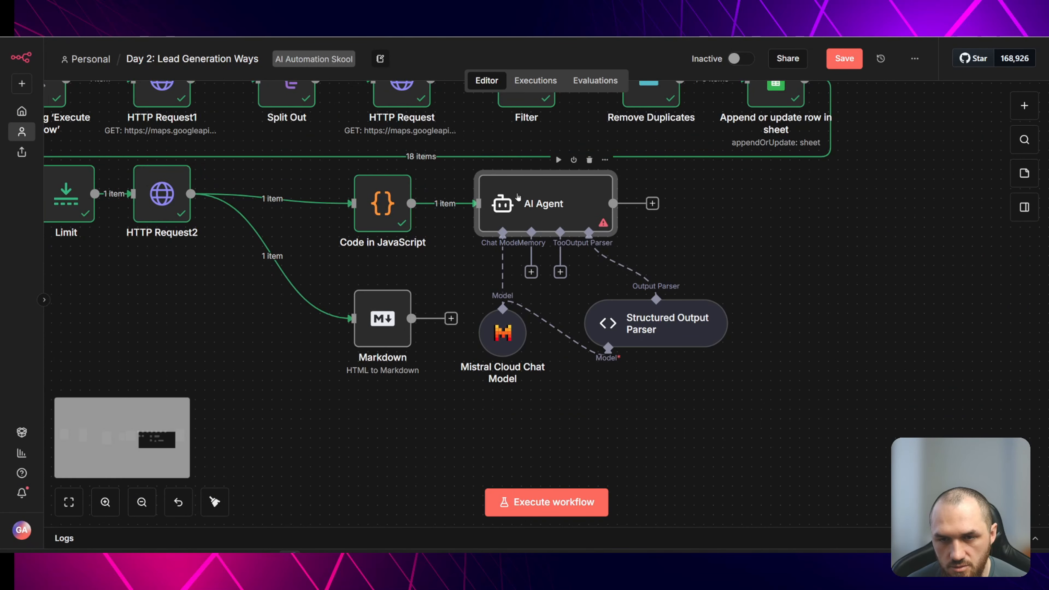
pyautogui.hotkey('ctrl', 'c')
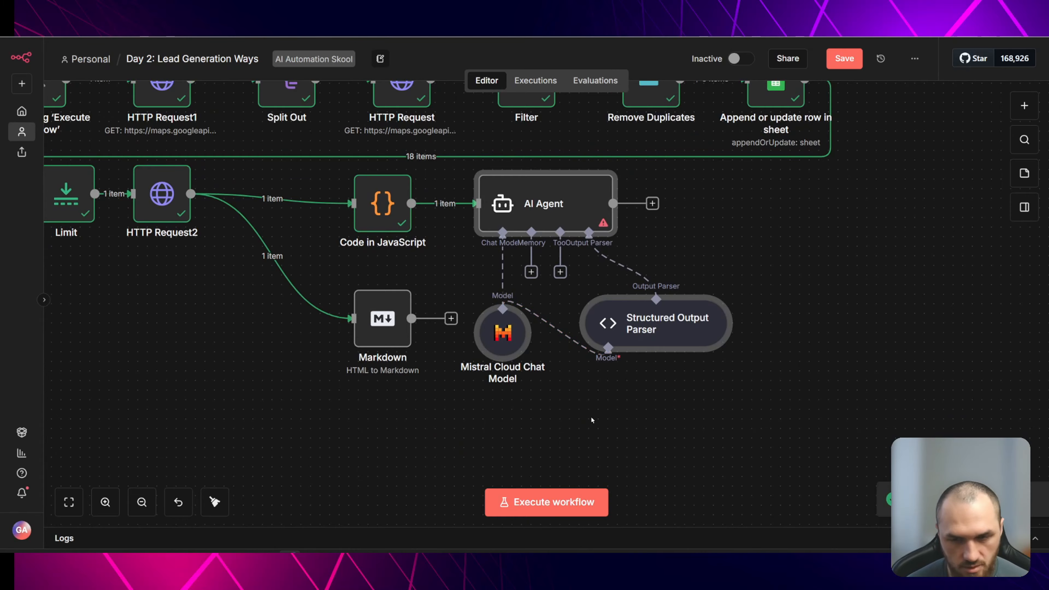
pyautogui.scroll(-4, 590, 416)
pyautogui.hotkey('ctrl', 'v')
pyautogui.moveTo(388, 190); pyautogui.dragTo(426, 382)
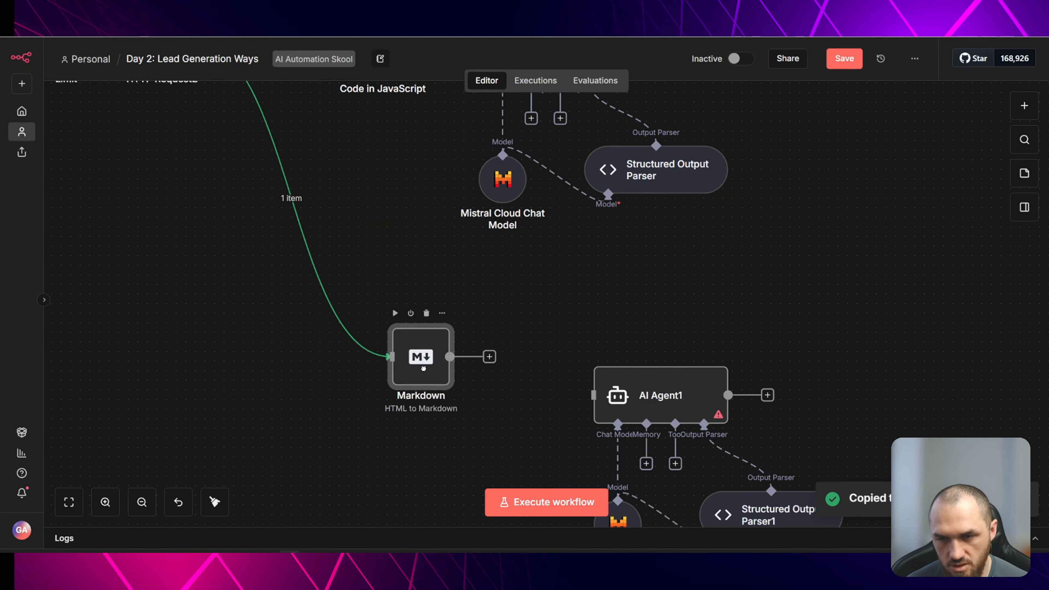
pyautogui.moveTo(569, 319); pyautogui.dragTo(851, 527)
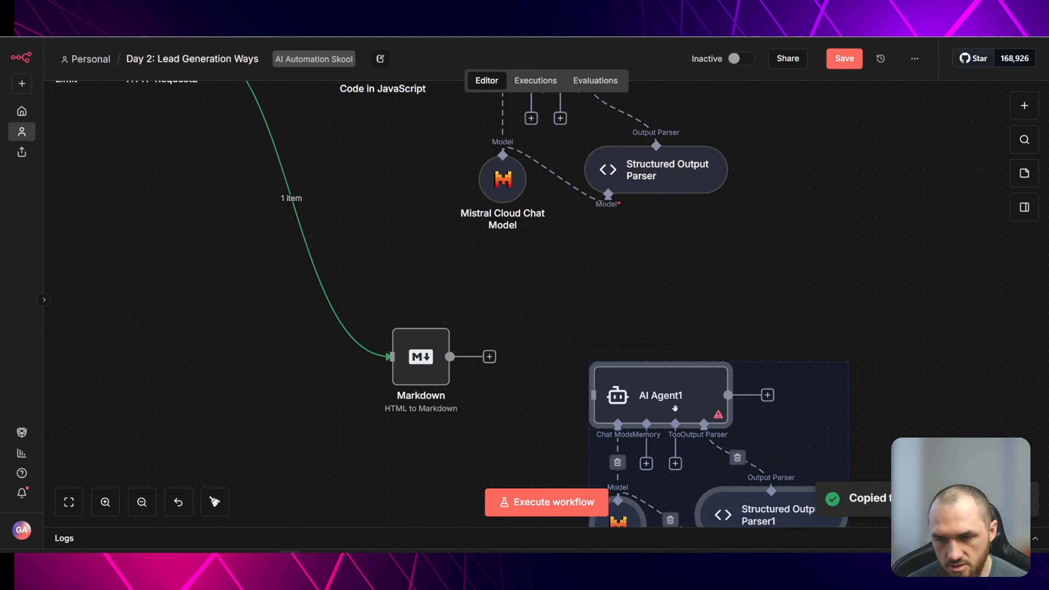
pyautogui.moveTo(675, 408); pyautogui.dragTo(608, 331)
# - Connect the Markdown node's output to the AI Agent1 node
pyautogui.moveTo(421, 365); pyautogui.dragTo(391, 307)
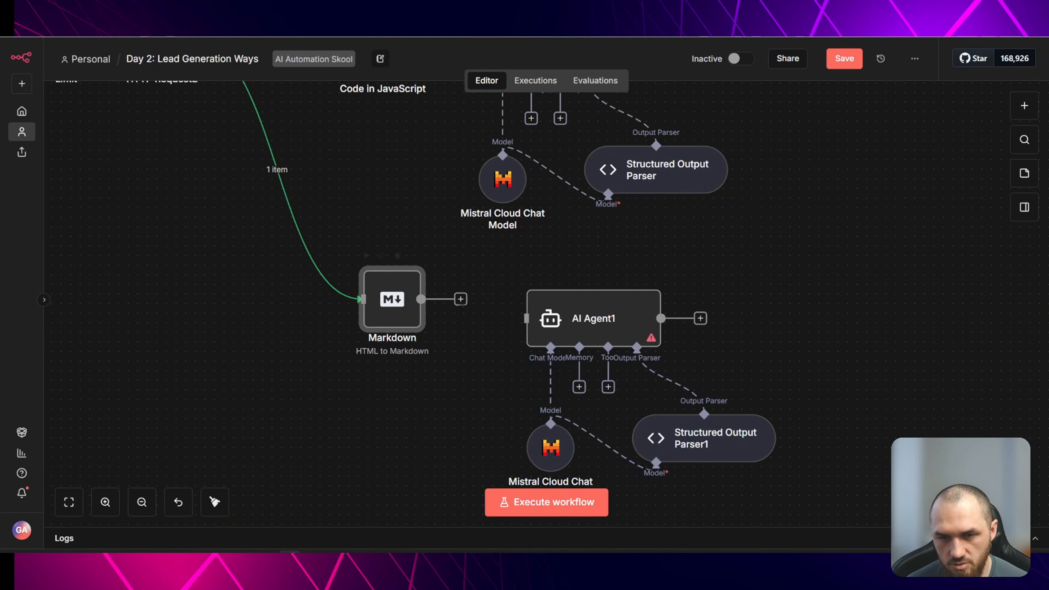
pyautogui.moveTo(462, 303); pyautogui.dragTo(526, 318)
pyautogui.moveTo(393, 308); pyautogui.dragTo(431, 327)
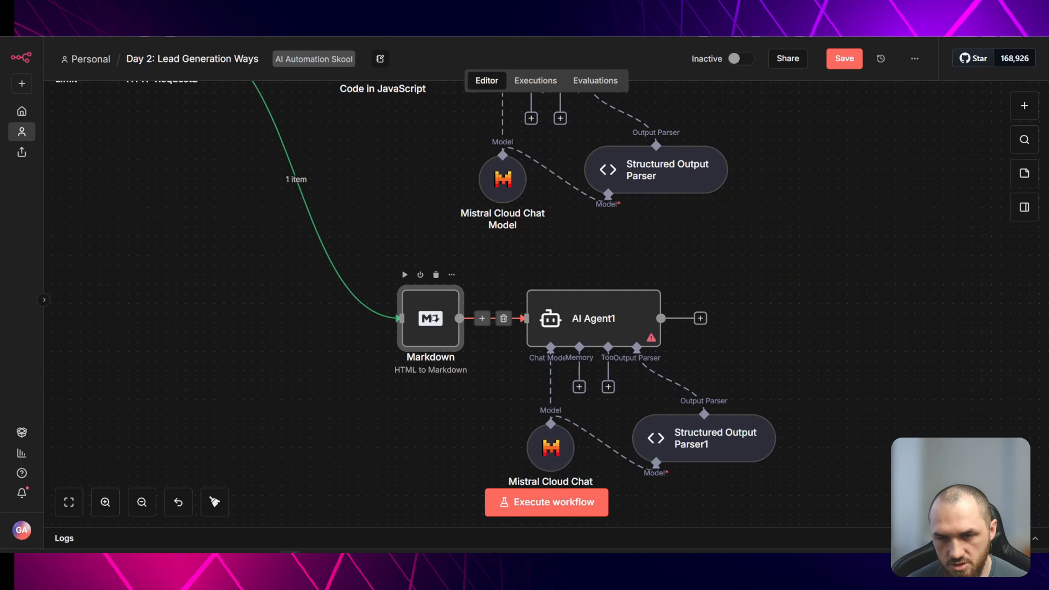
# - Set the original AI Agent's prompt to the expression {{ $json.toJsonString() }}
pyautogui.click(736, 245)
pyautogui.moveTo(757, 231); pyautogui.dragTo(623, 363)
pyautogui.scroll(-2, 570, 305)
pyautogui.doubleClick(439, 209)
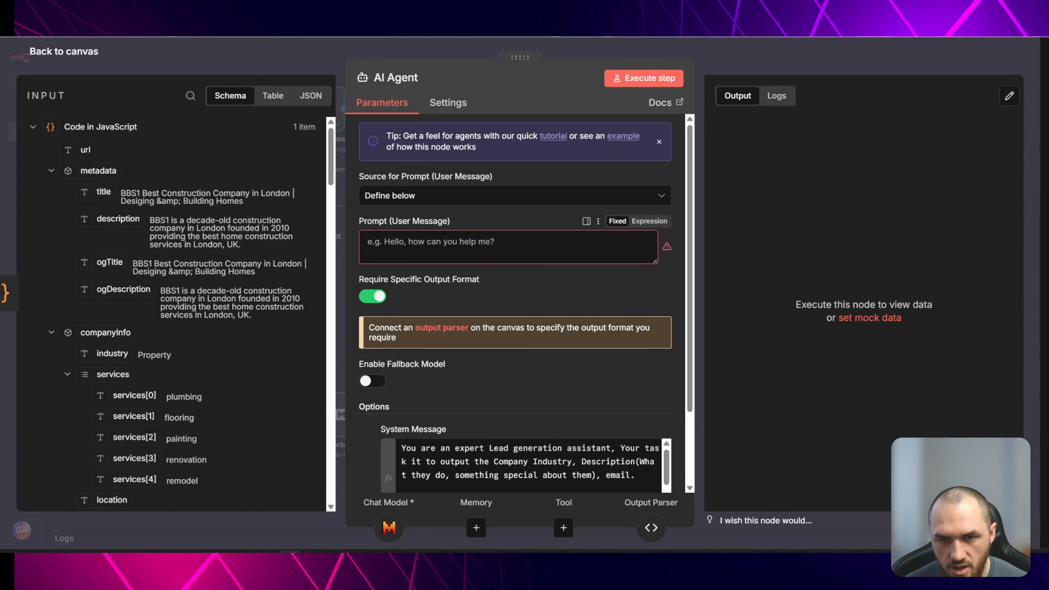
pyautogui.click(445, 239)
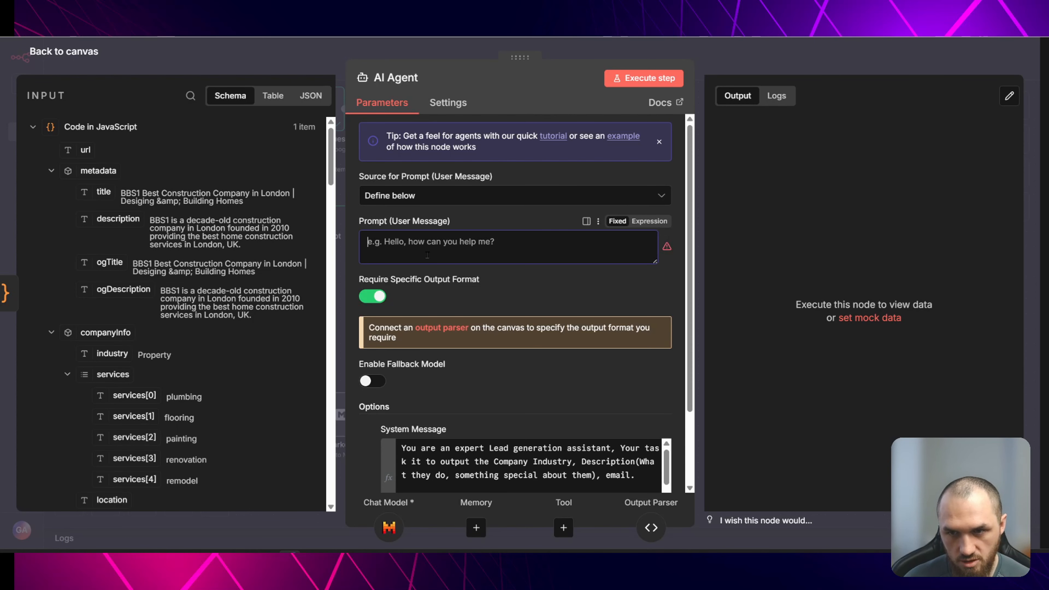
pyautogui.click(650, 221)
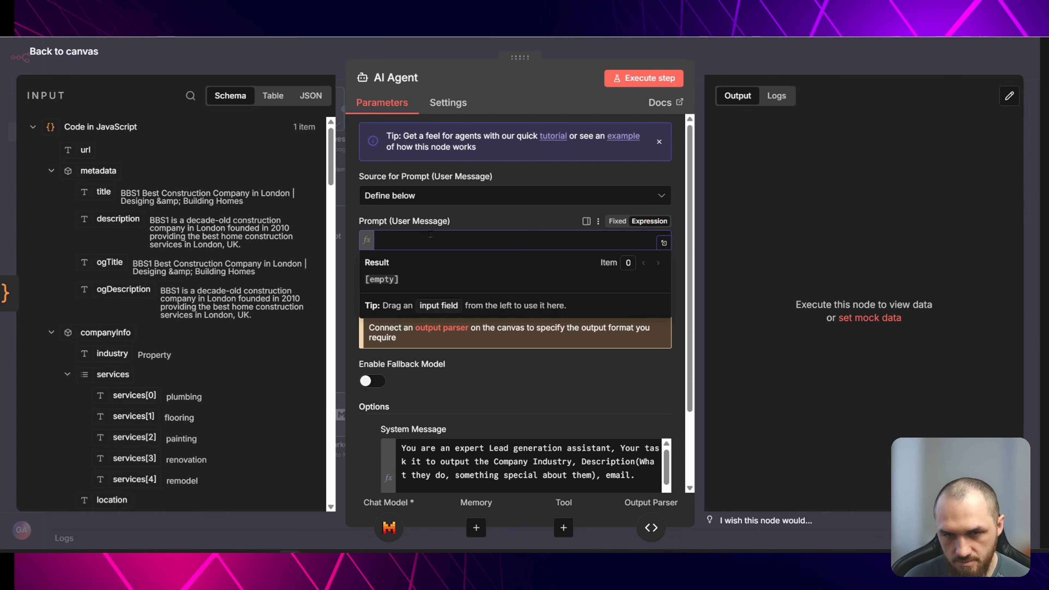
pyautogui.write('{{ $json')
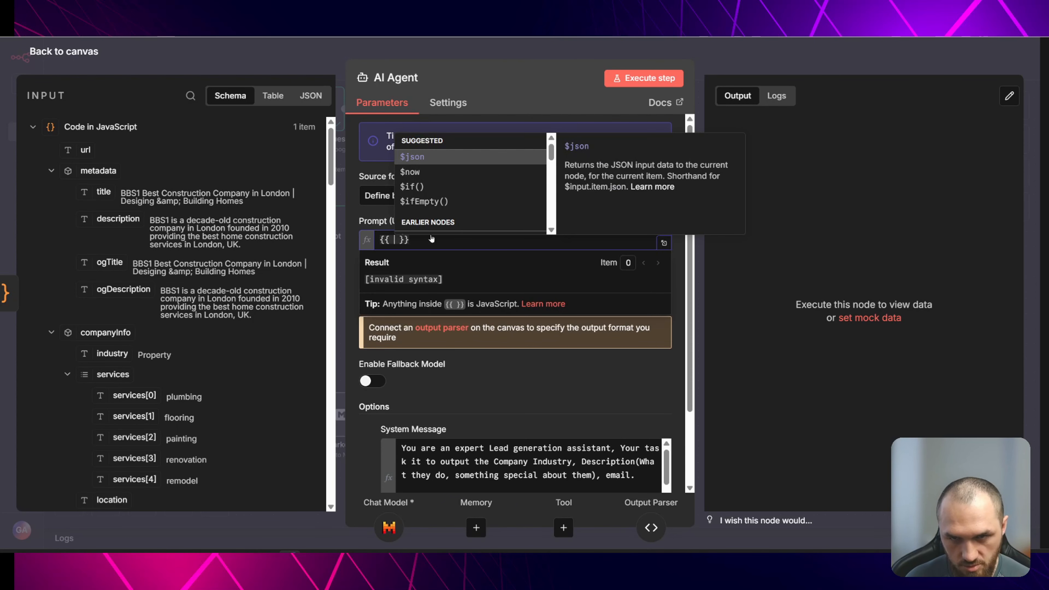
pyautogui.write('.toJsonString()')
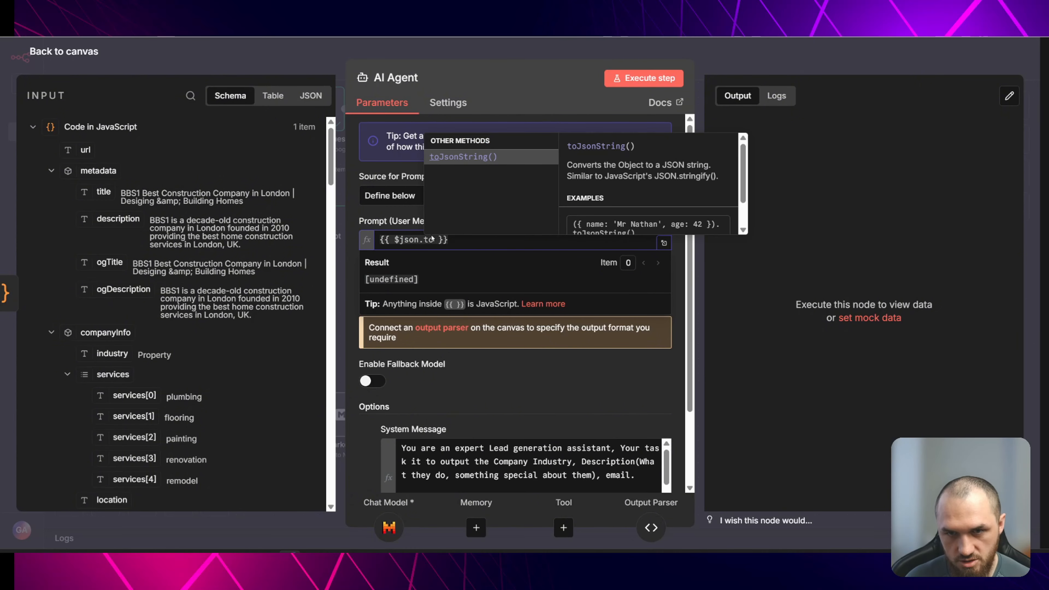
# - Accept the toJsonString() completion in the AI Agent prompt and close the node editor
pyautogui.press('Return')
pyautogui.press('Escape')
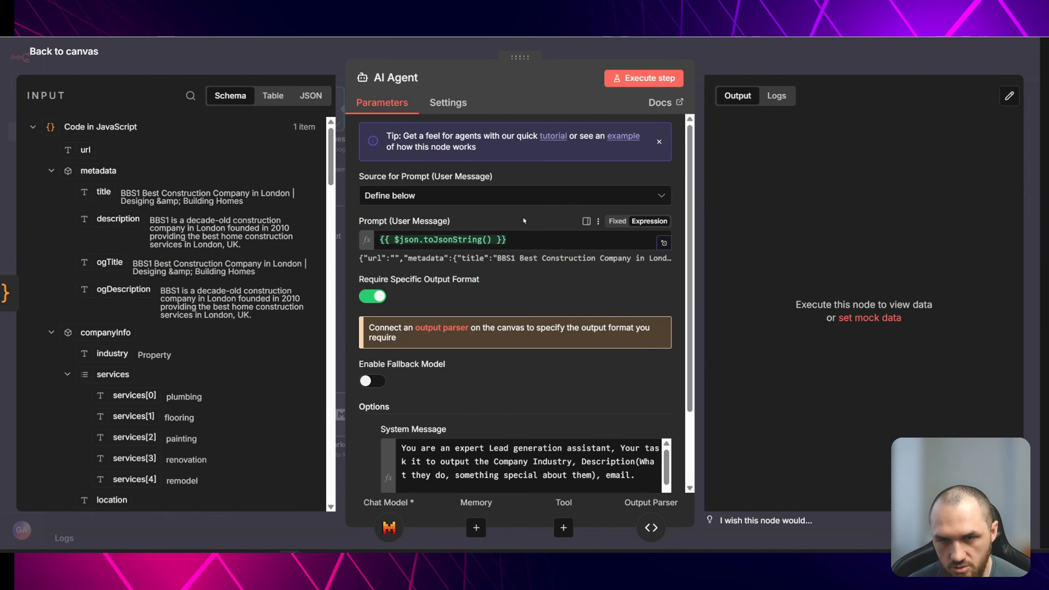
pyautogui.press('Escape')
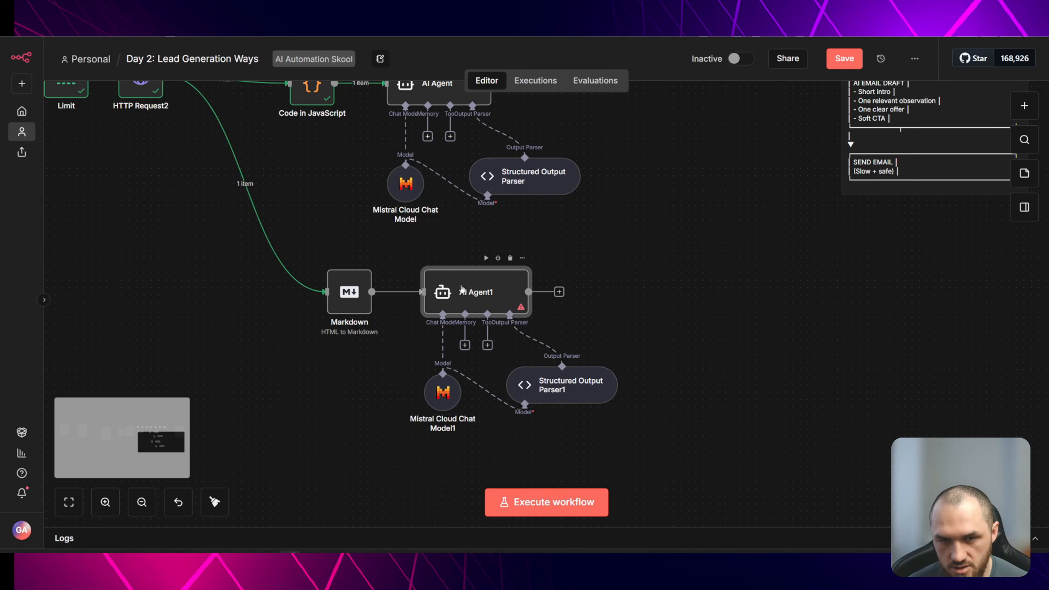
# - Set the AI Agent1 prompt to an expression {{ $json.toJsonString }} in expression mode
pyautogui.doubleClick(462, 289)
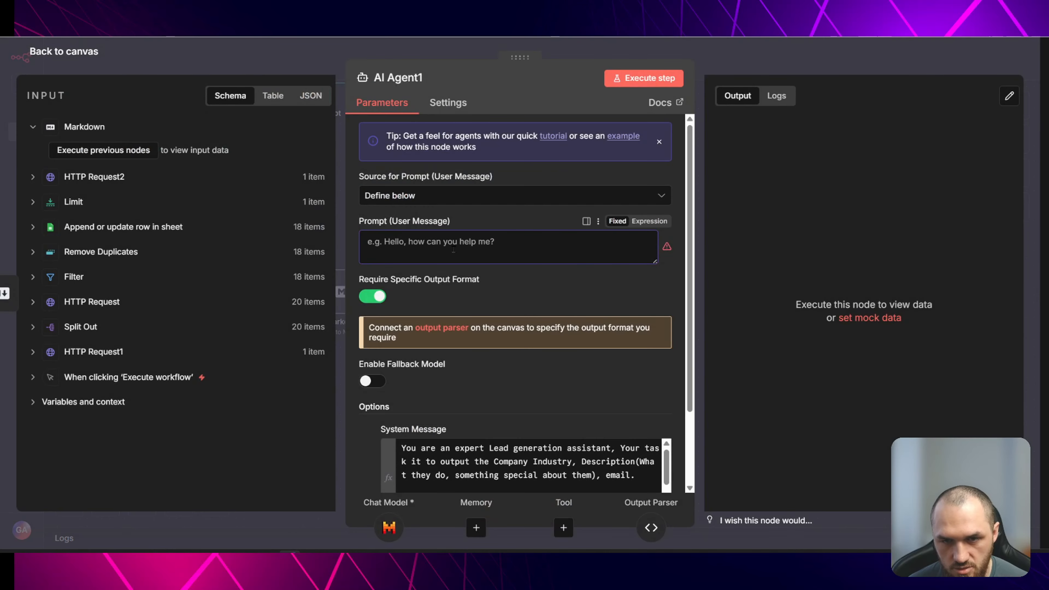
pyautogui.click(441, 240)
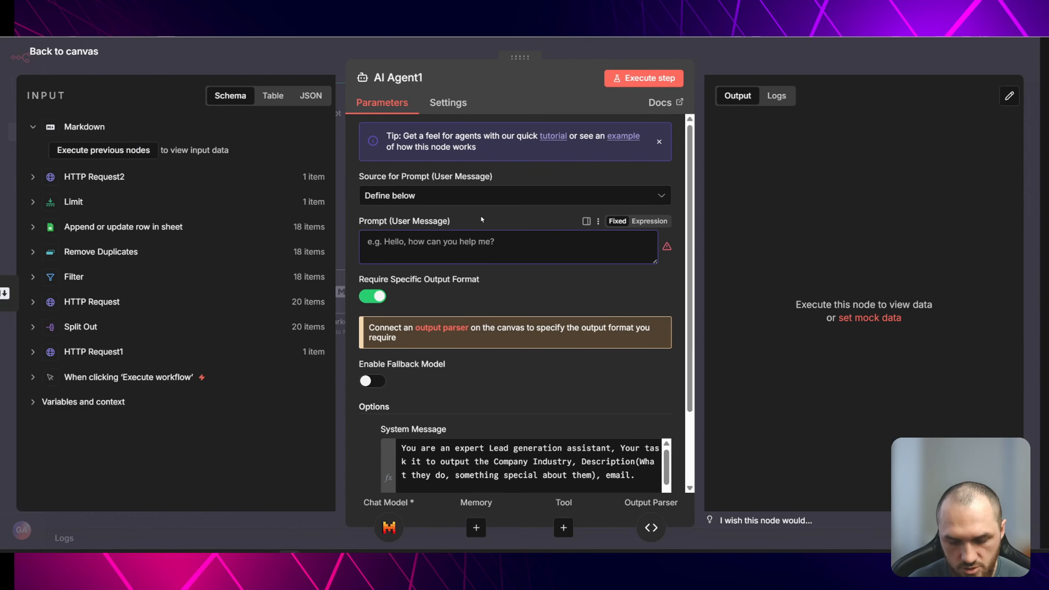
pyautogui.click(649, 221)
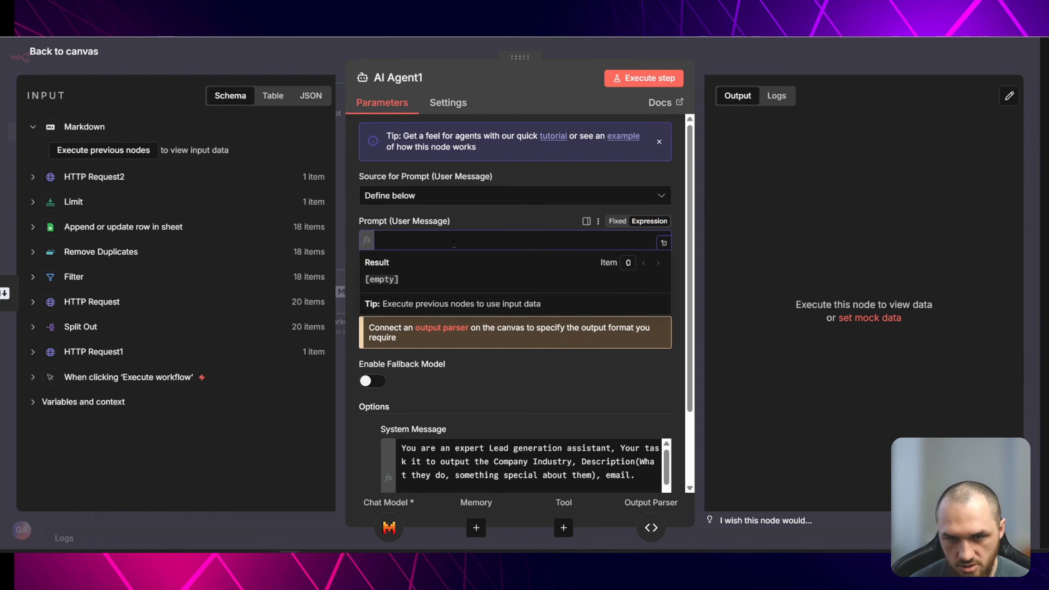
pyautogui.write('{{ $json.')
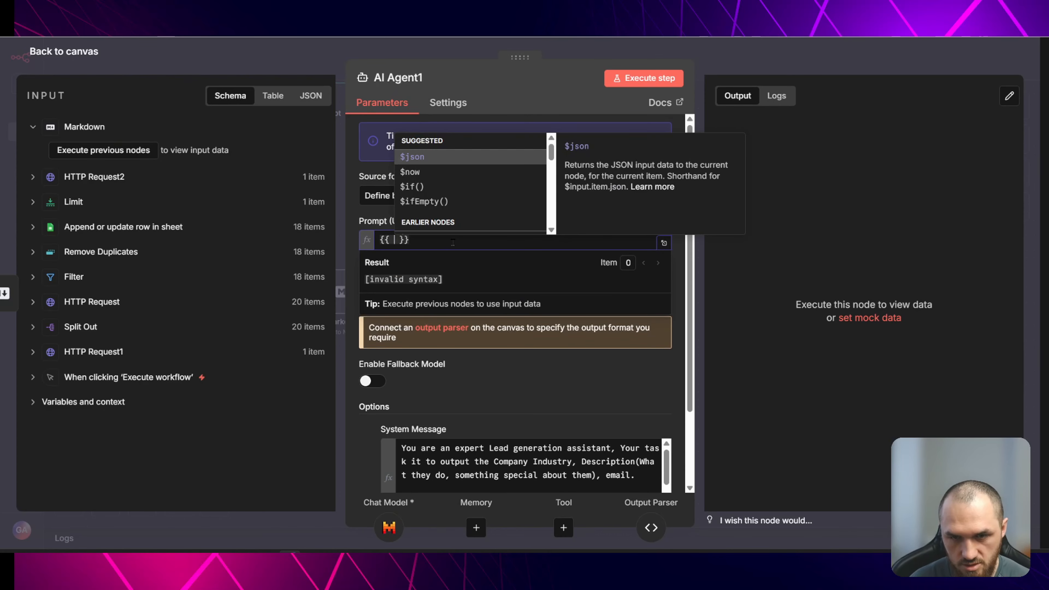
pyautogui.write('to')
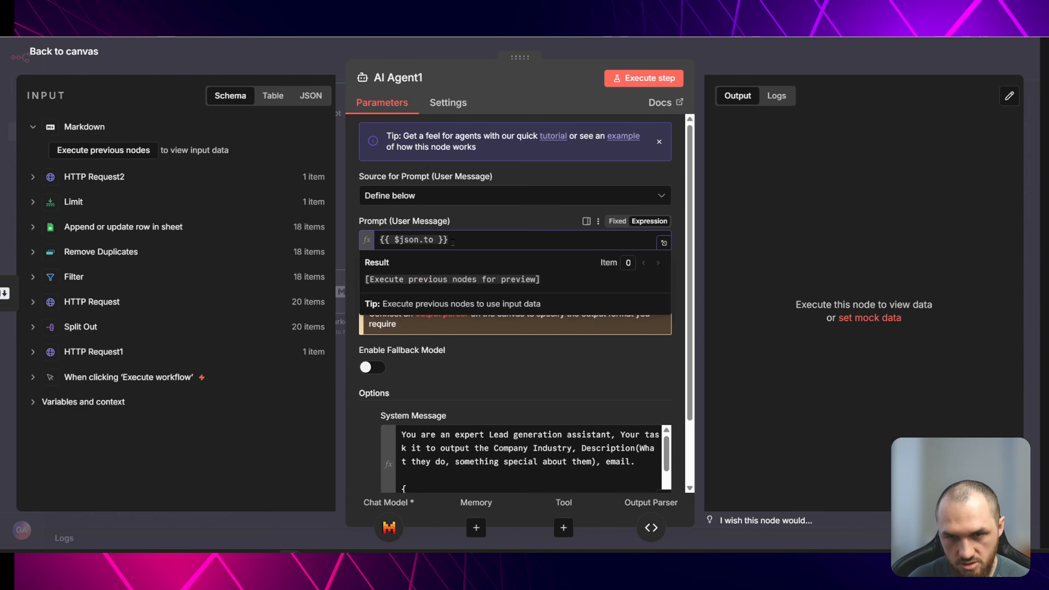
pyautogui.write('JsonString')
pyautogui.press('Escape')
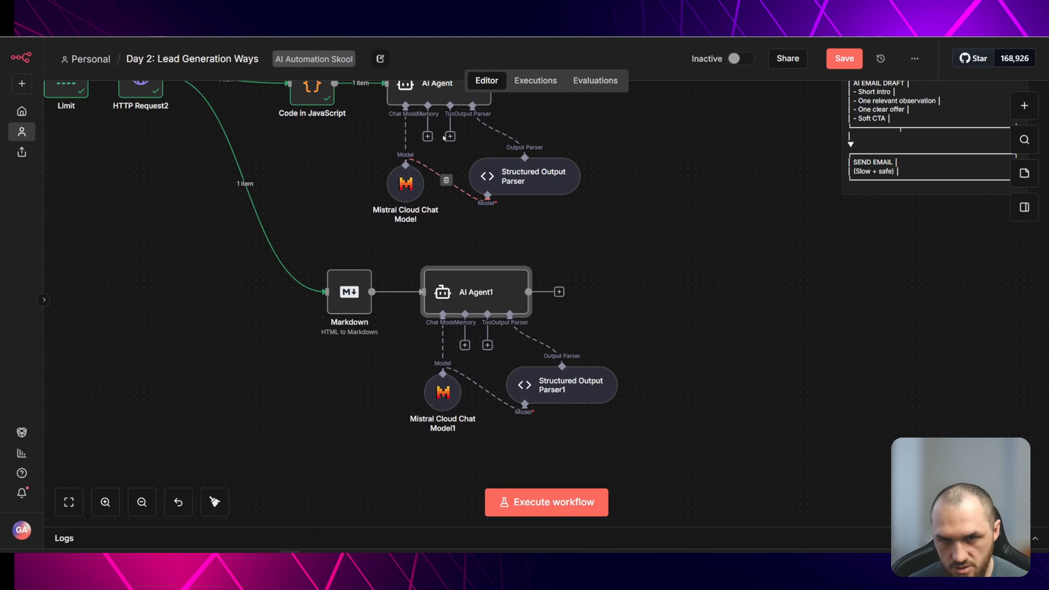
pyautogui.scroll(2, 447, 180)
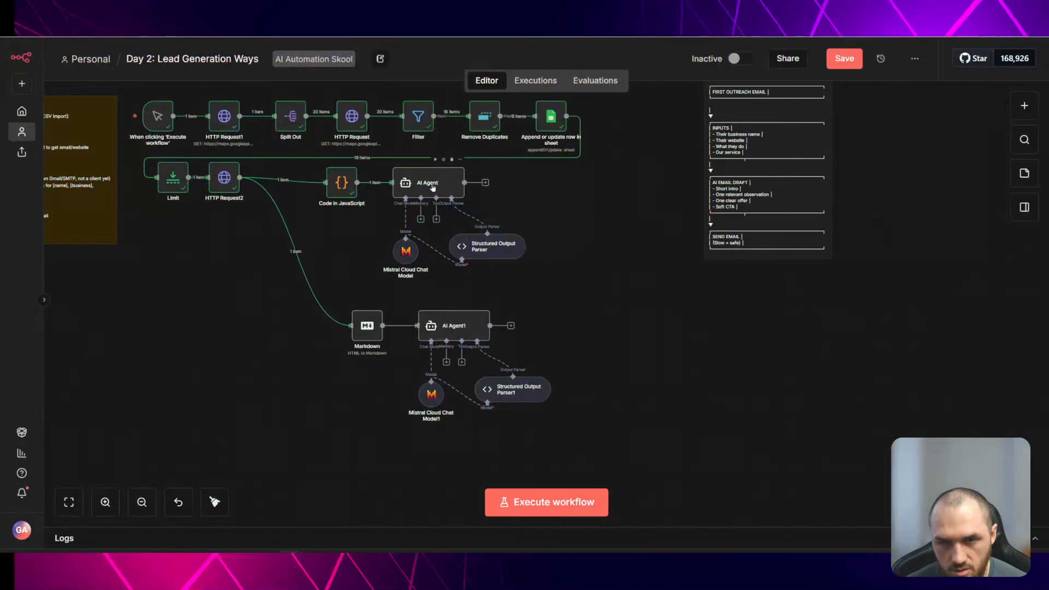
# - Execute the AI Agent node and review its email, Industry and Company Description output
pyautogui.moveTo(432, 188); pyautogui.dragTo(435, 187)
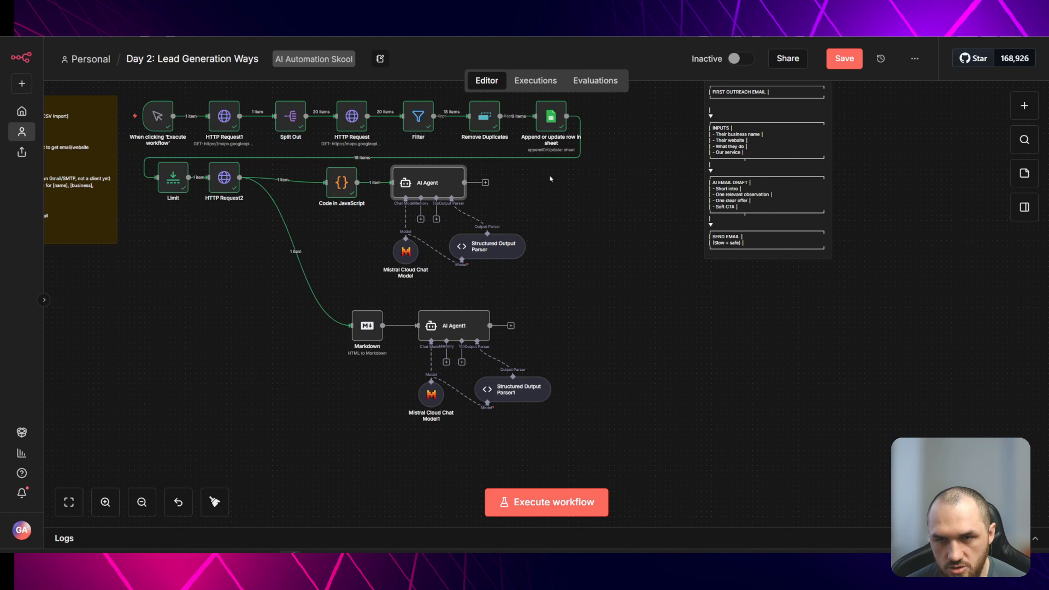
pyautogui.click(523, 202)
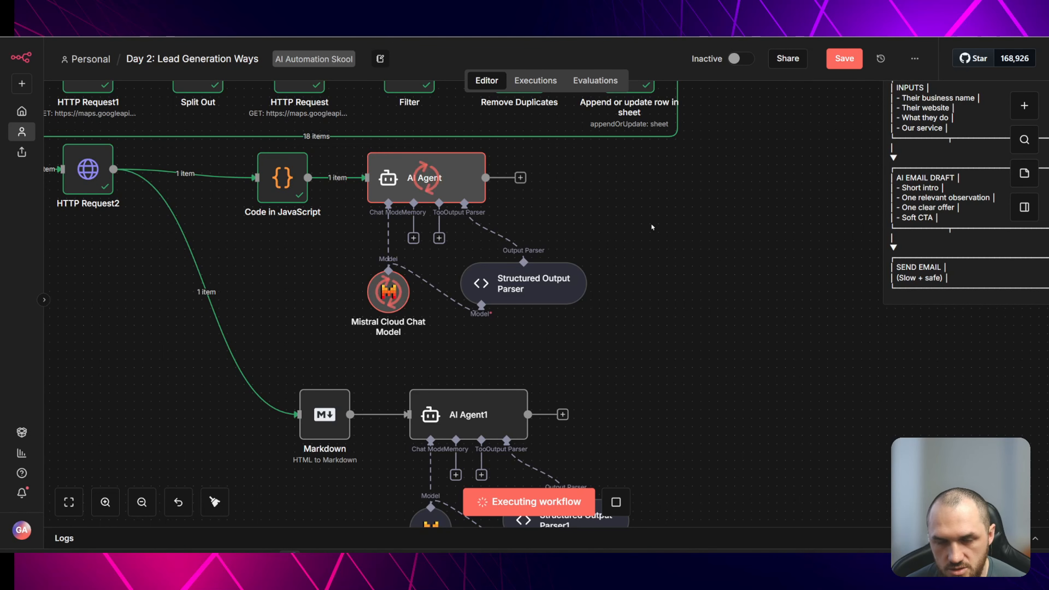
pyautogui.doubleClick(463, 186)
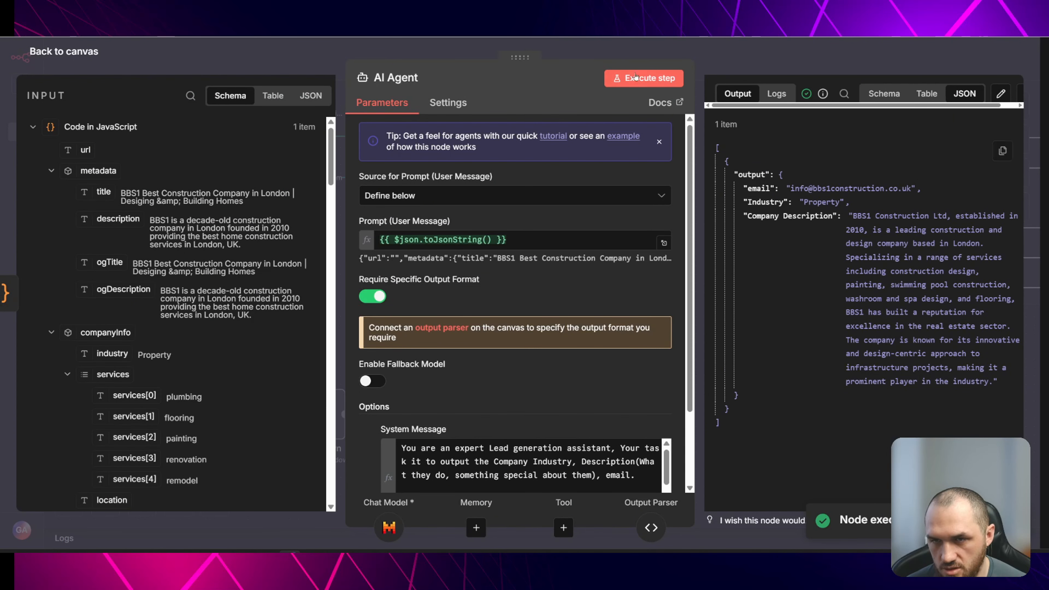
pyautogui.press('Escape')
# - Add a Google Sheets Update row in sheet node after the AI Agent
pyautogui.click(539, 178)
pyautogui.write('sheet')
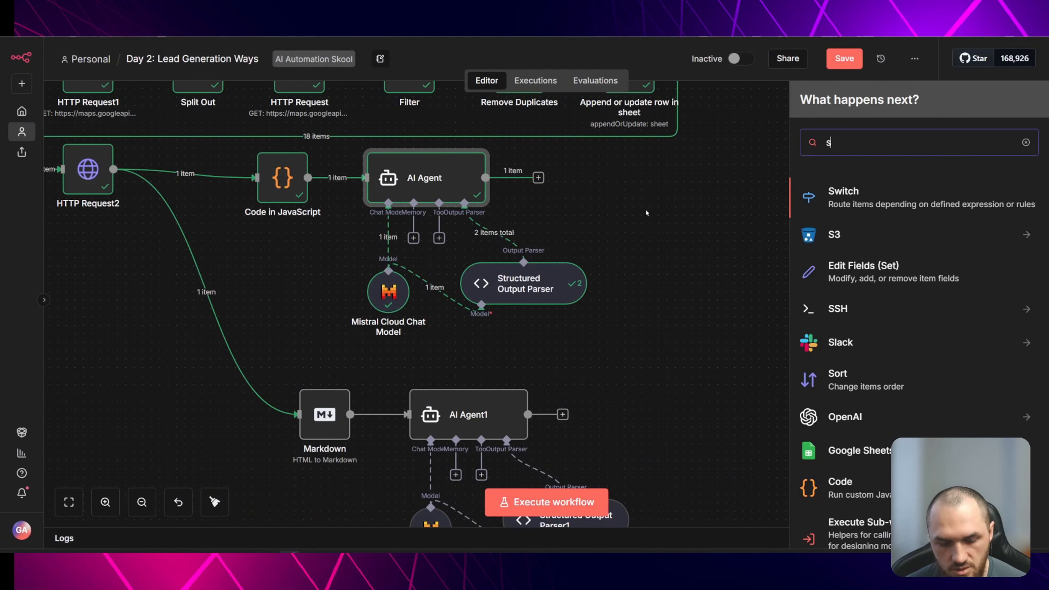
pyautogui.press('Return')
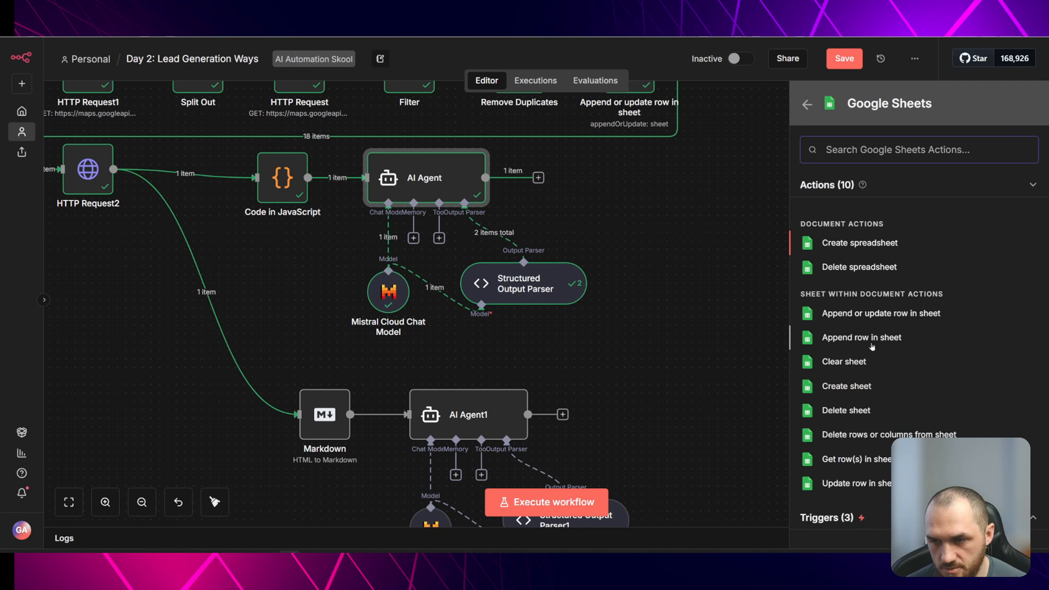
pyautogui.click(864, 483)
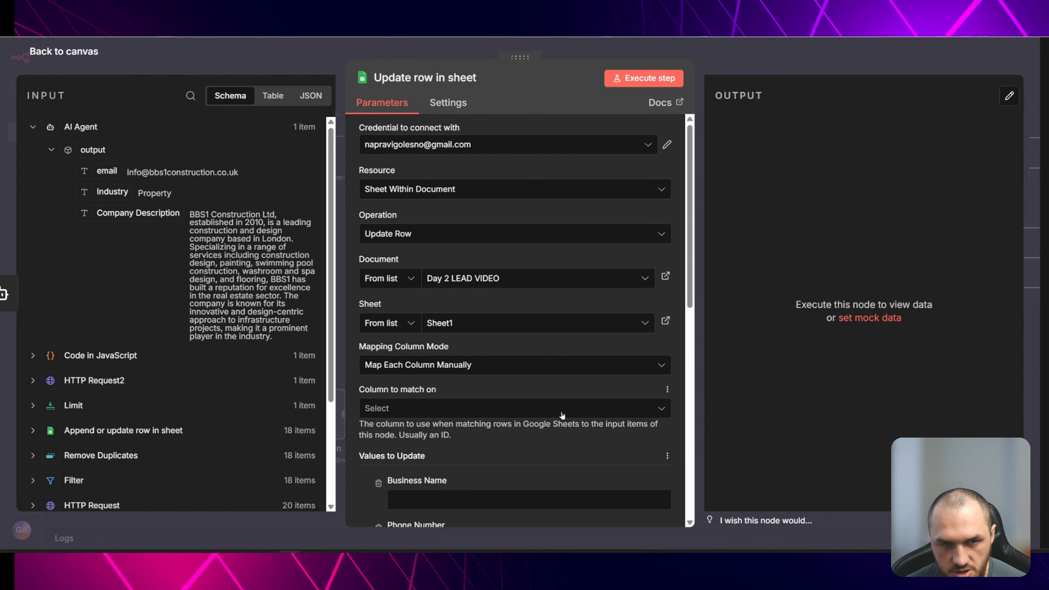
# - Set the Update row in sheet node's column to match on to Phone Number
pyautogui.scroll(-3, 558, 414)
pyautogui.click(499, 287)
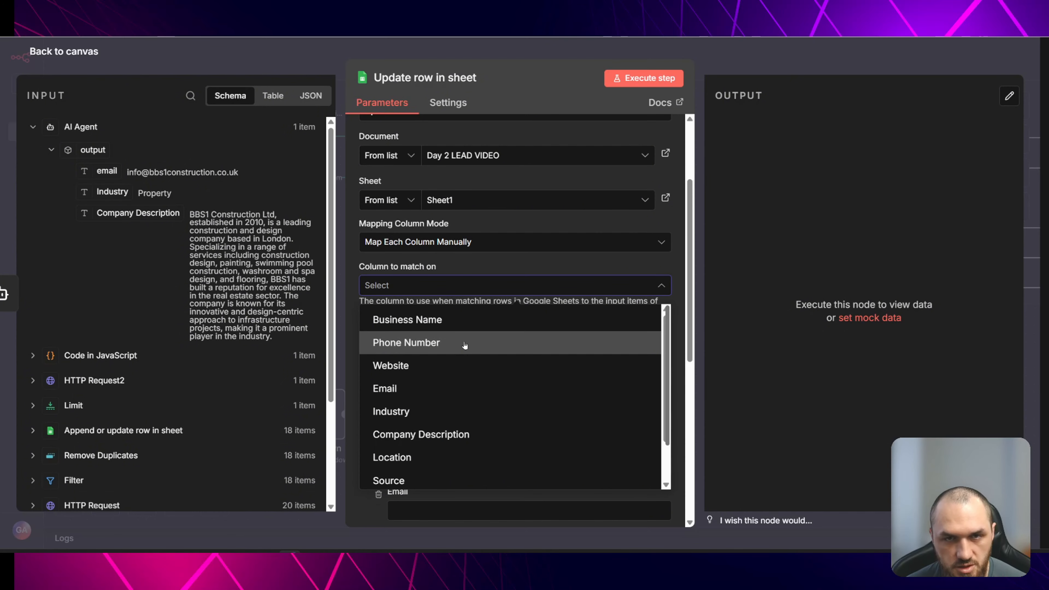
pyautogui.click(517, 347)
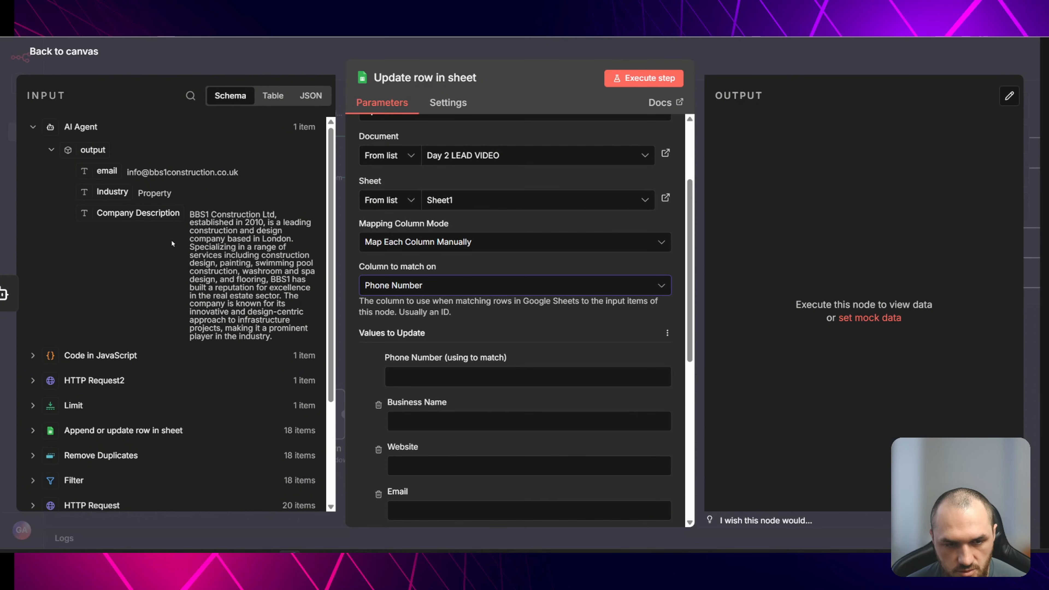
# - Map the match field to the Phone Number from the Append or update row in sheet node
pyautogui.scroll(-3, 96, 246)
pyautogui.click(86, 283)
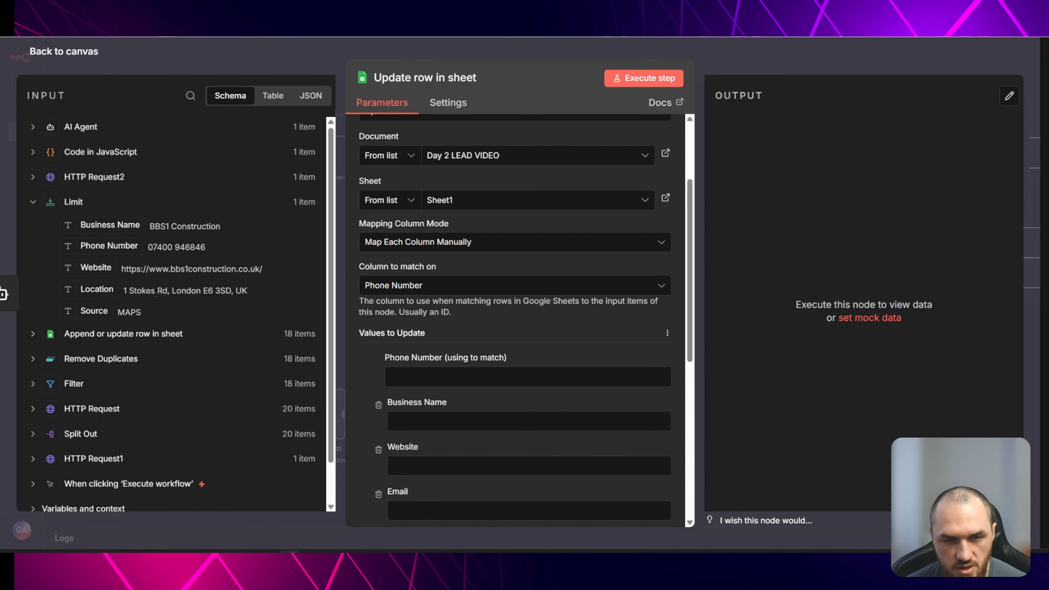
pyautogui.click(95, 334)
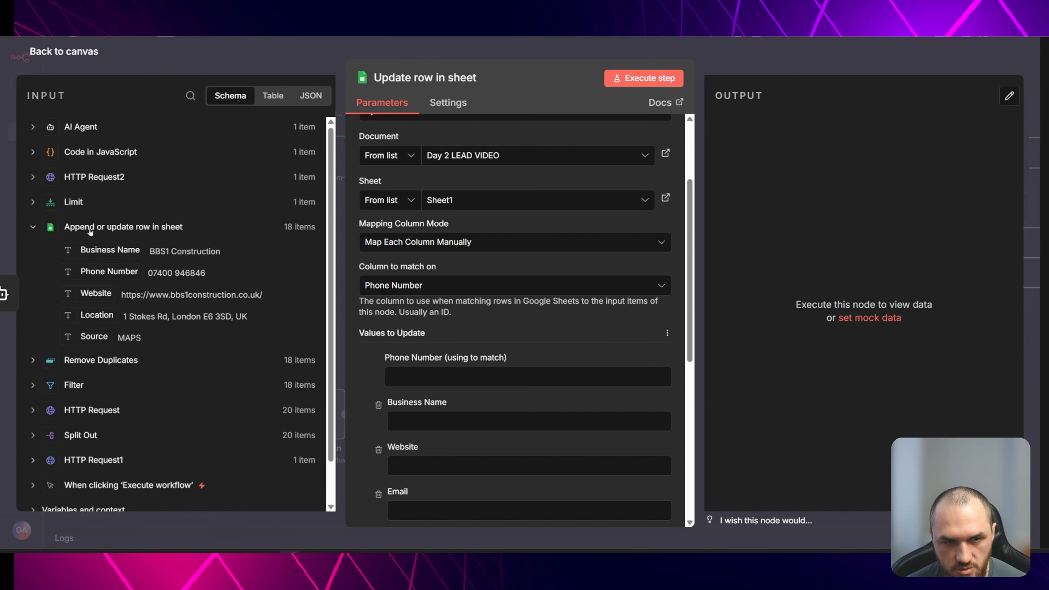
pyautogui.moveTo(124, 273); pyautogui.dragTo(438, 376)
# - Remove the Business Name and Website columns from the values to update
pyautogui.scroll(-4, 523, 326)
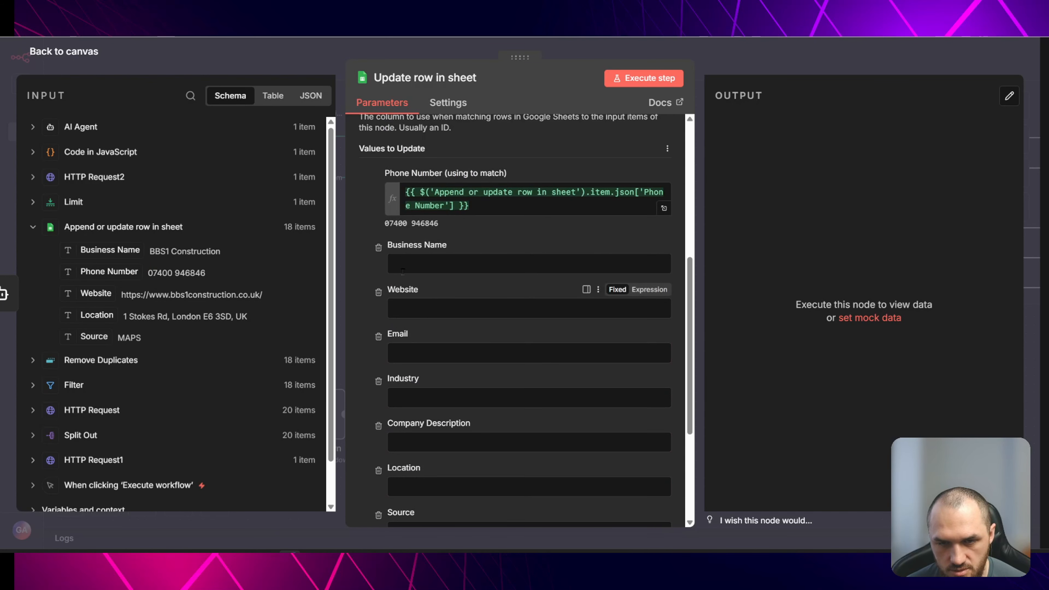
pyautogui.click(378, 249)
pyautogui.click(378, 249)
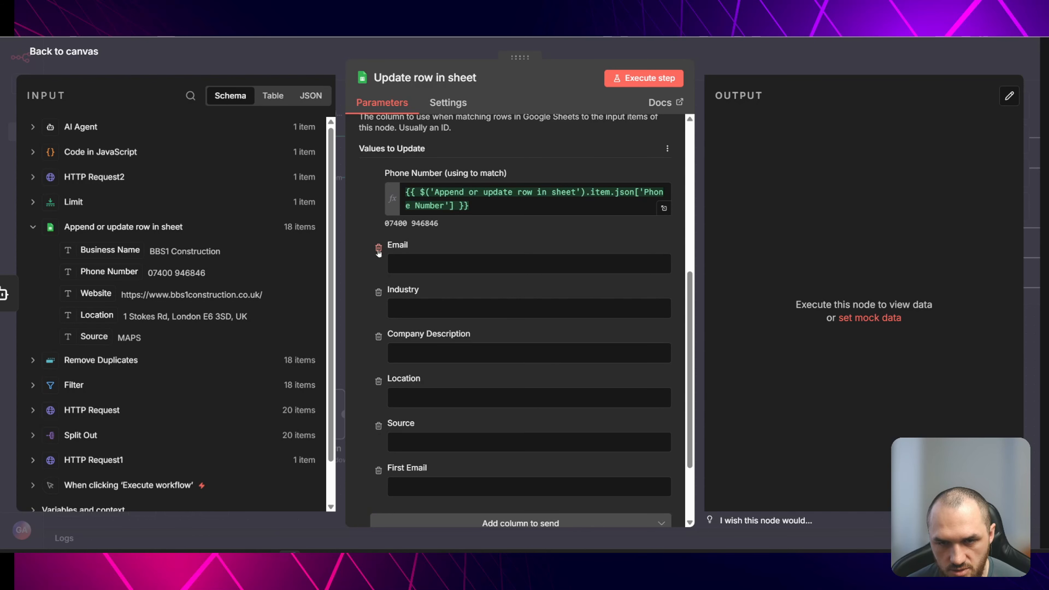
pyautogui.click(82, 128)
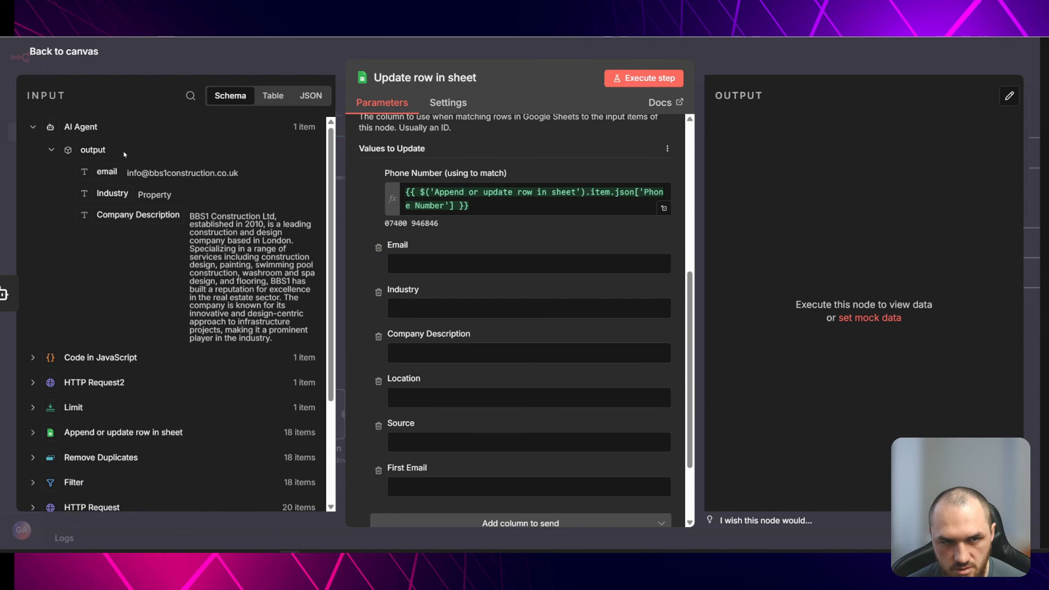
pyautogui.moveTo(107, 173); pyautogui.dragTo(413, 264)
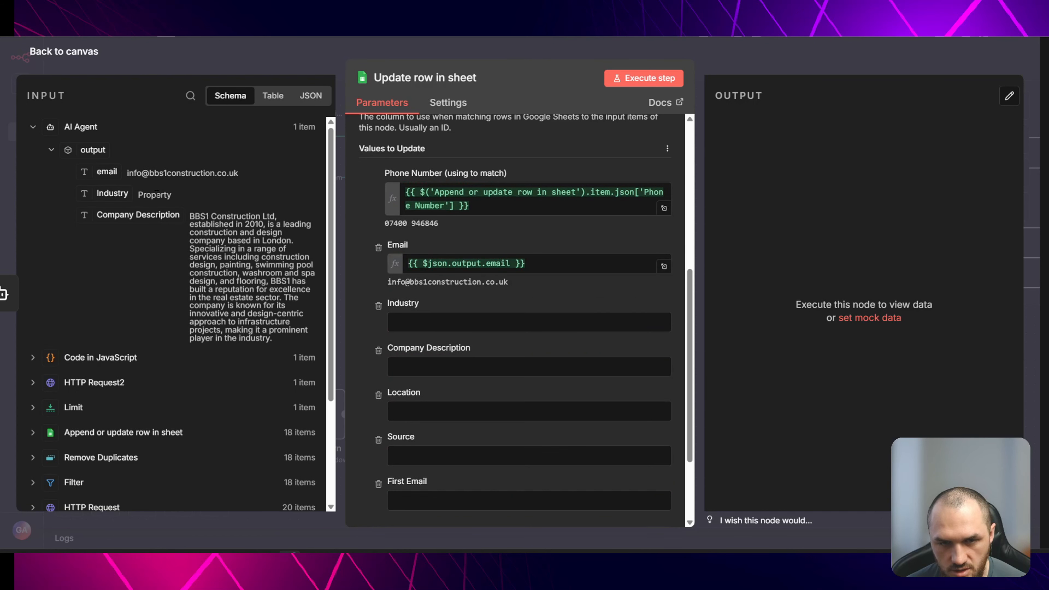
pyautogui.moveTo(108, 191); pyautogui.dragTo(413, 323)
pyautogui.moveTo(152, 215); pyautogui.dragTo(421, 380)
# - Remove the Source and Location columns from the values to update and return to the canvas
pyautogui.scroll(-3, 436, 415)
pyautogui.click(379, 325)
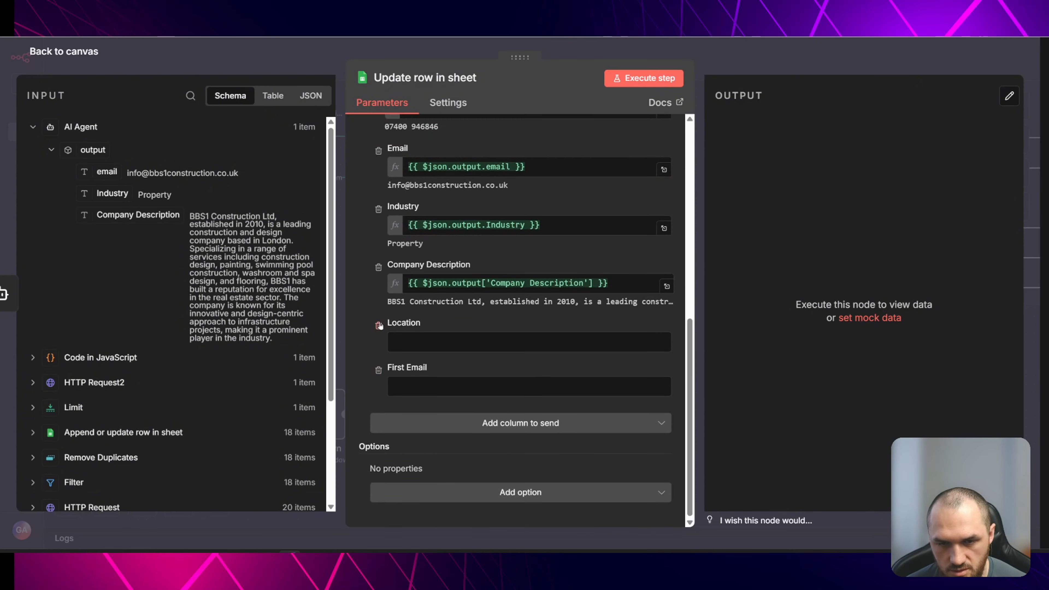
pyautogui.click(379, 326)
pyautogui.scroll(5, 384, 385)
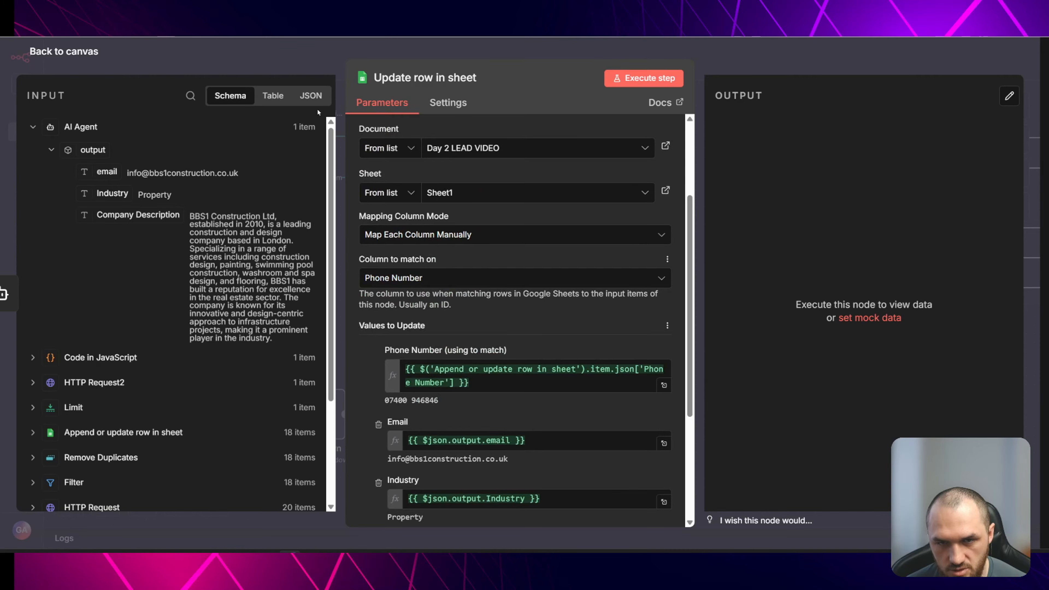
pyautogui.click(289, 52)
# - Execute the Update row in sheet node
pyautogui.moveTo(555, 140)
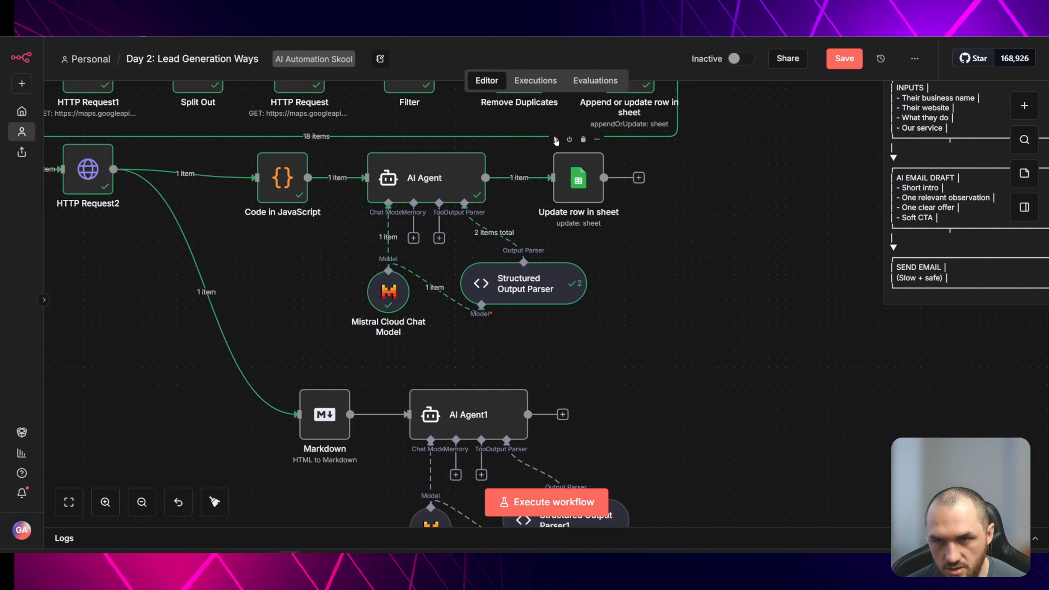
pyautogui.click(556, 141)
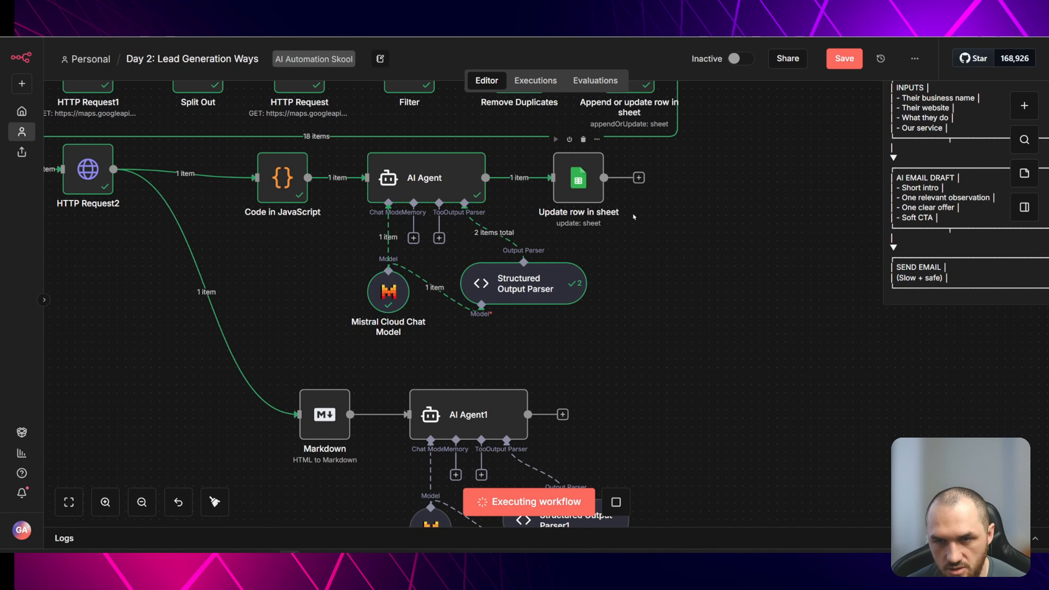
# - Switch to the Day 2 LEAD VIDEO spreadsheet and inspect the BBS1 Construction row's filled columns
pyautogui.hotkey('alt', 'Tab')
pyautogui.click(244, 172)
pyautogui.click(316, 172)
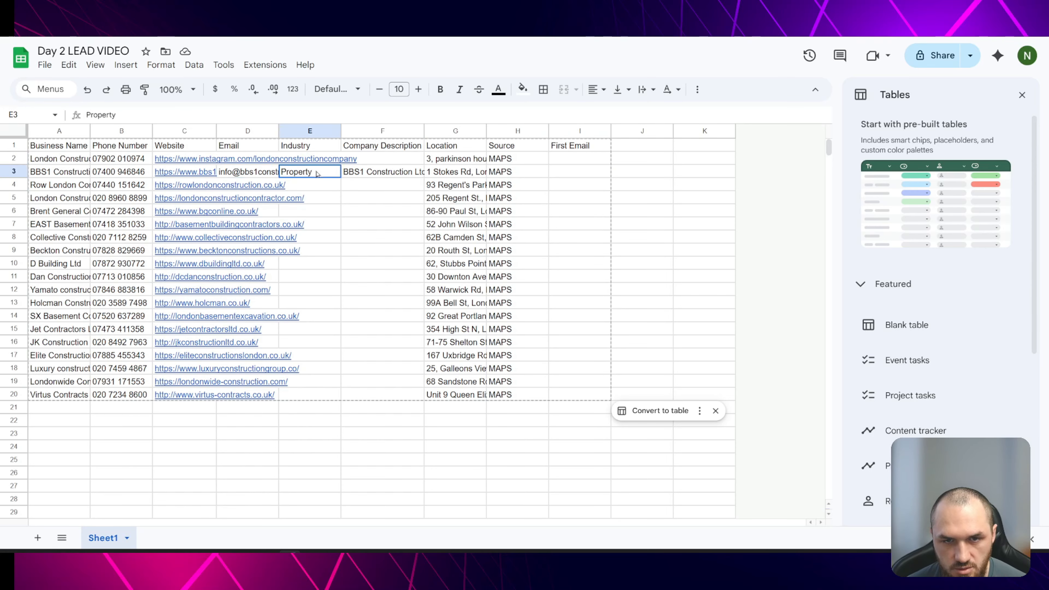
pyautogui.click(392, 173)
pyautogui.doubleClick(392, 172)
pyautogui.click(472, 173)
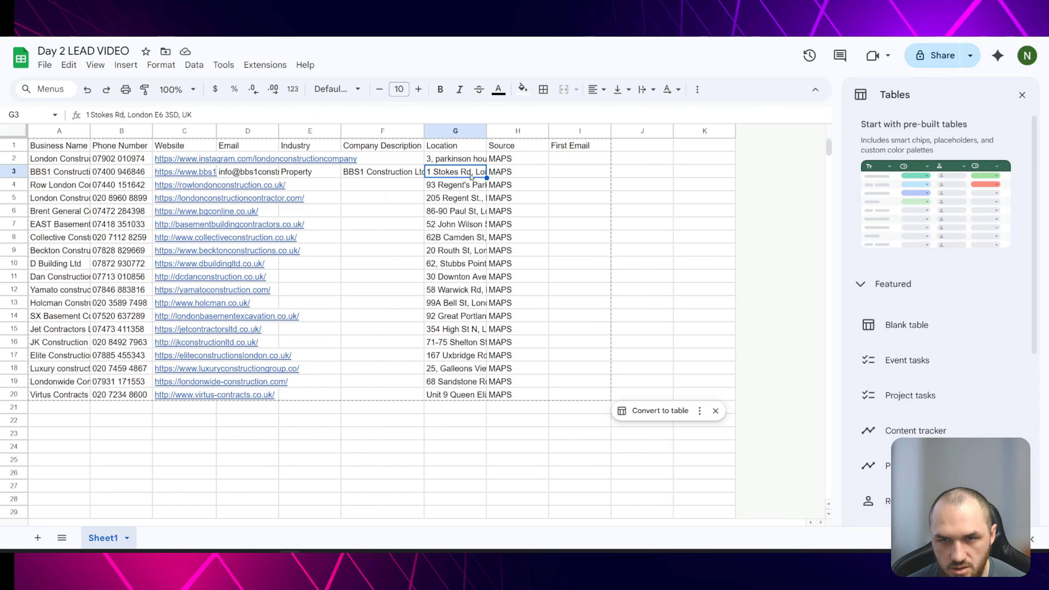
pyautogui.click(513, 176)
pyautogui.click(63, 176)
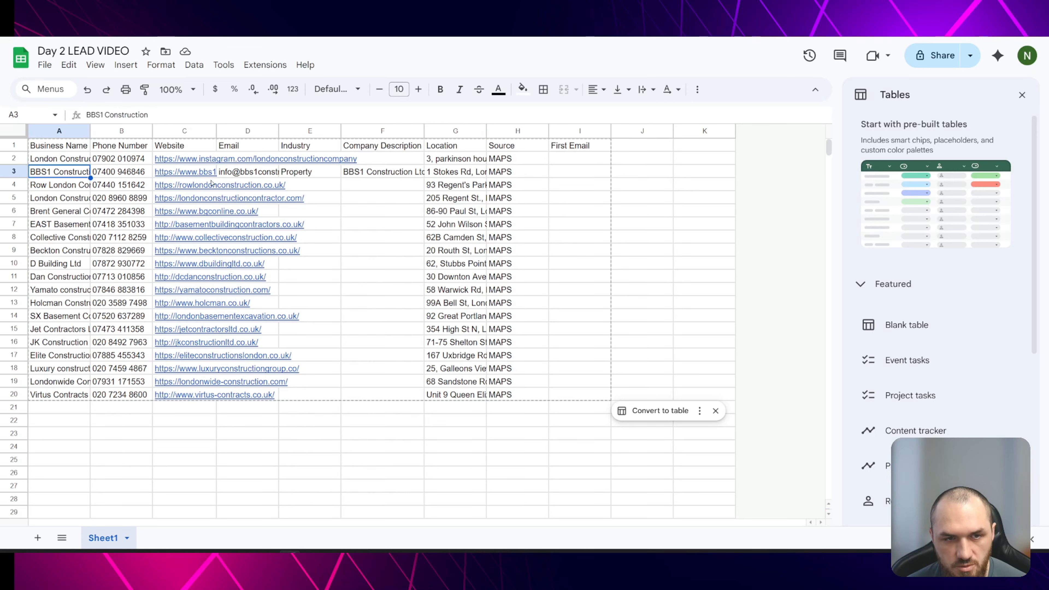
pyautogui.keyDown('shift'); pyautogui.click(513, 173); pyautogui.keyUp('shift')
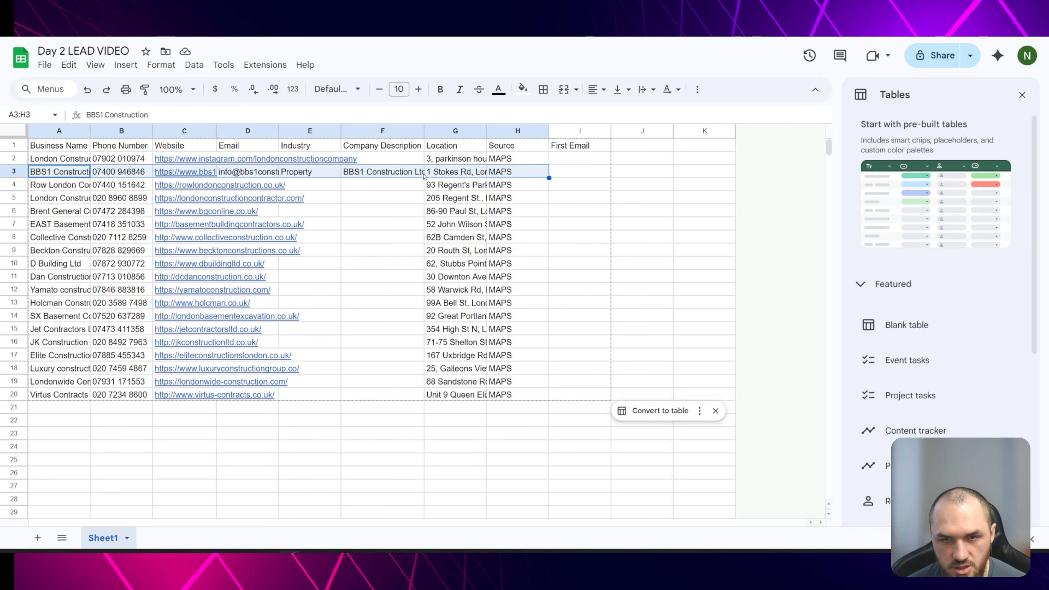
pyautogui.click(503, 174)
pyautogui.click(586, 173)
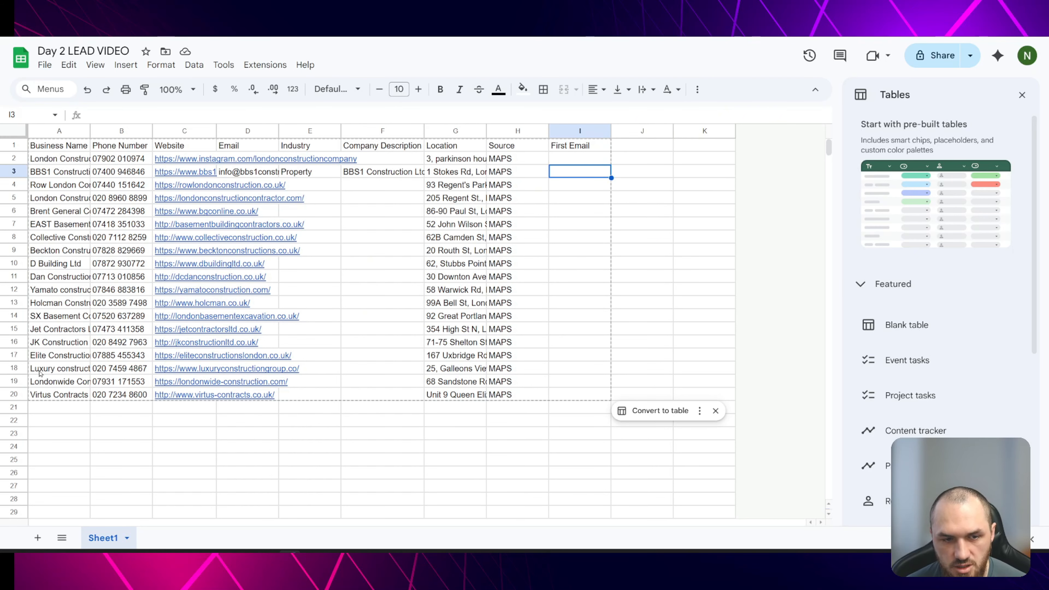
pyautogui.click(13, 394)
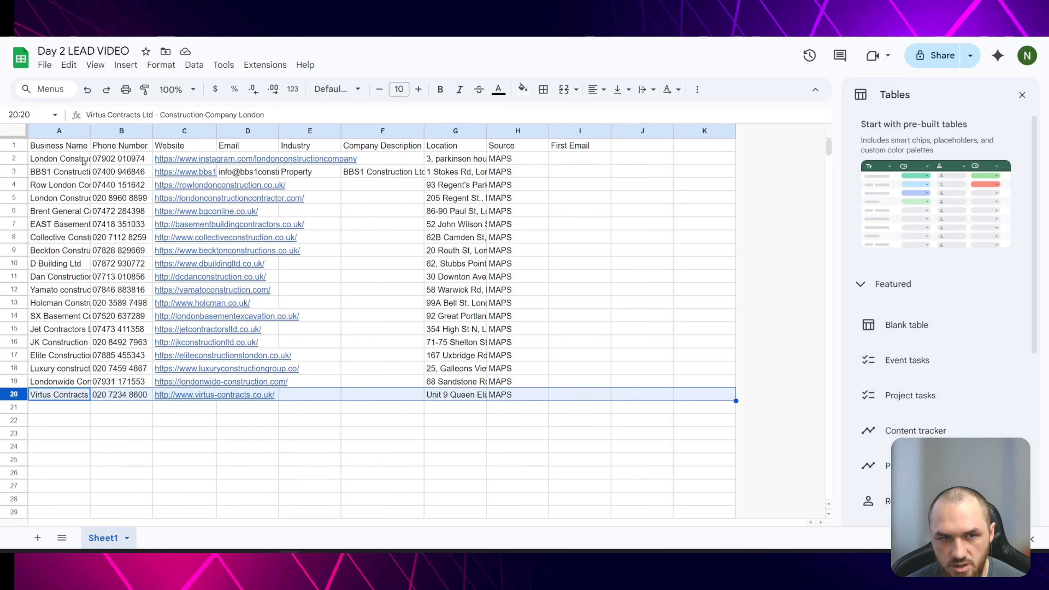
pyautogui.click(66, 159)
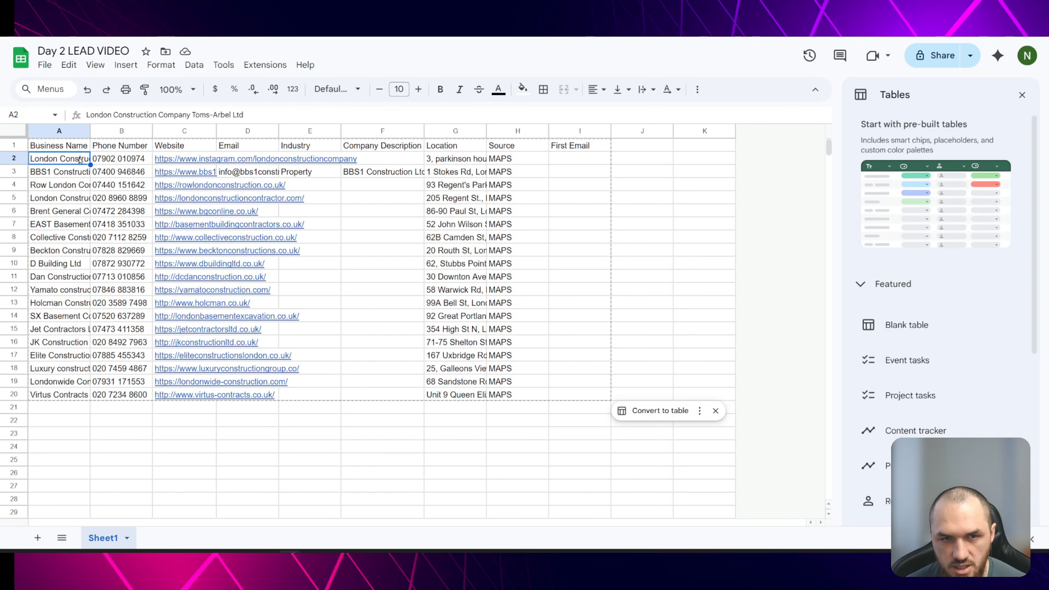
pyautogui.moveTo(175, 159)
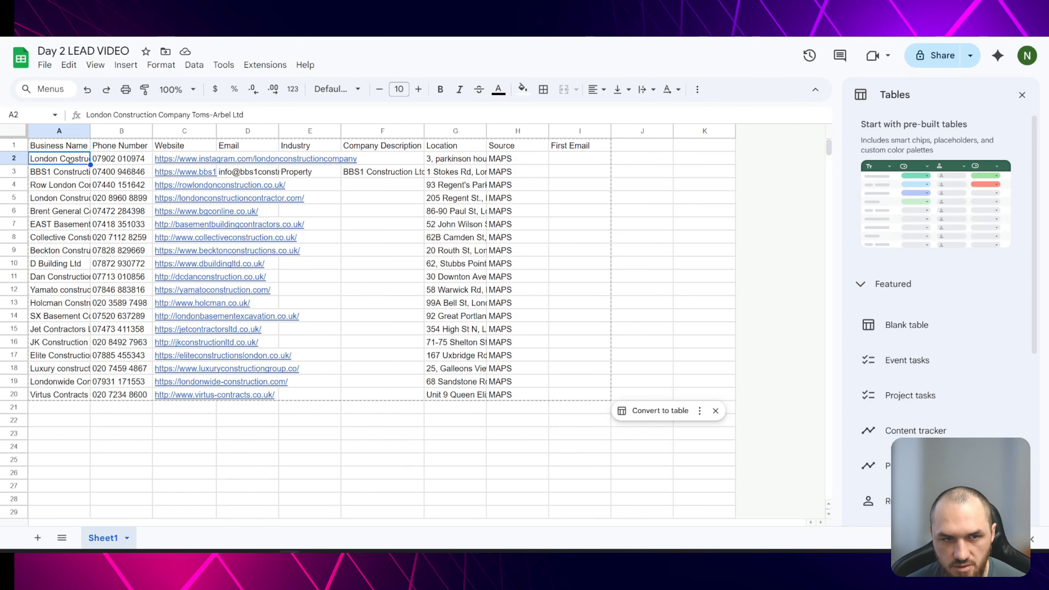
pyautogui.click(117, 158)
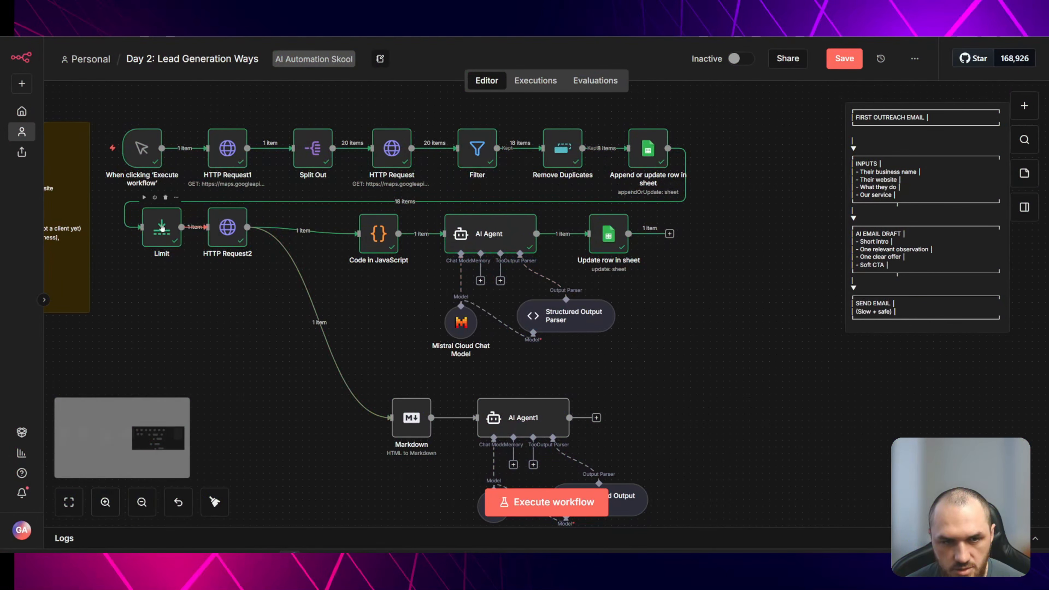
# - Set the Limit node's Max Items to 50
pyautogui.doubleClick(160, 228)
pyautogui.click(403, 196)
pyautogui.click(402, 195)
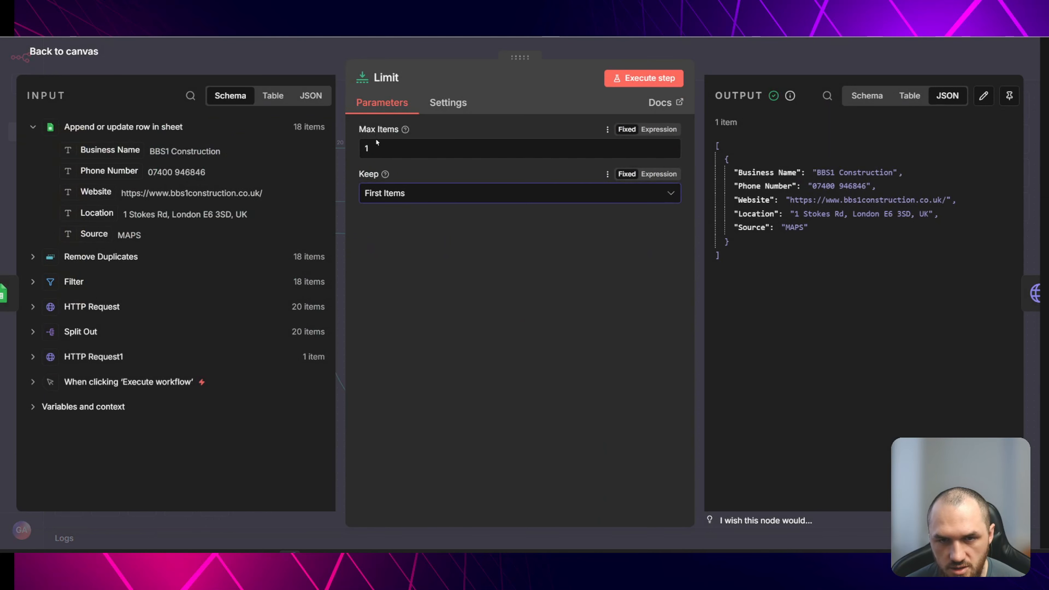
pyautogui.click(377, 149)
pyautogui.write('0')
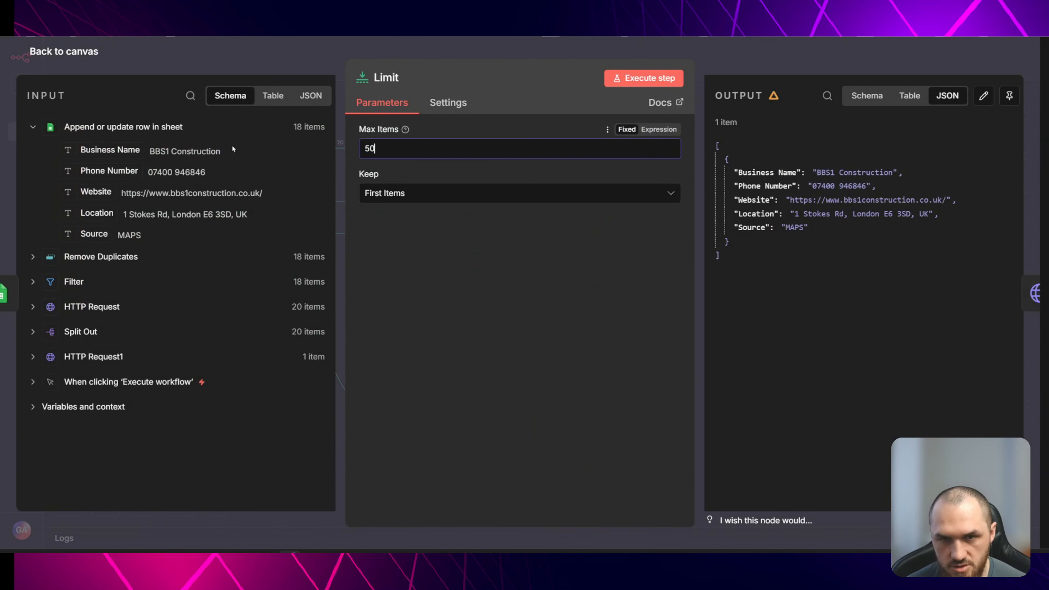
pyautogui.press('Escape')
# - Set HTTP Request2's On Error setting to Continue (using error output) and return to the canvas
pyautogui.doubleClick(227, 230)
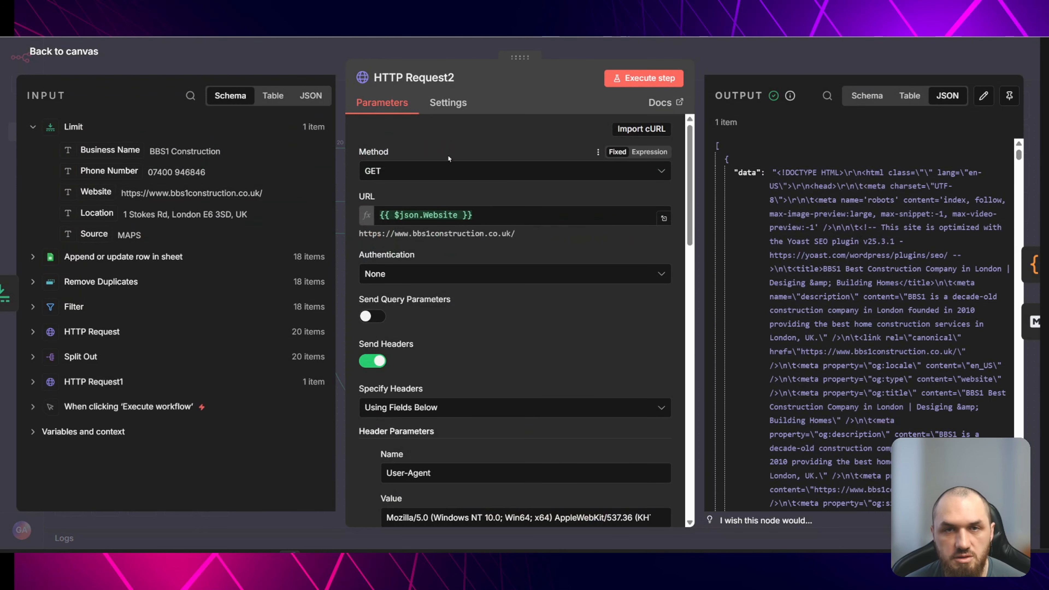
pyautogui.click(481, 212)
pyautogui.click(436, 186)
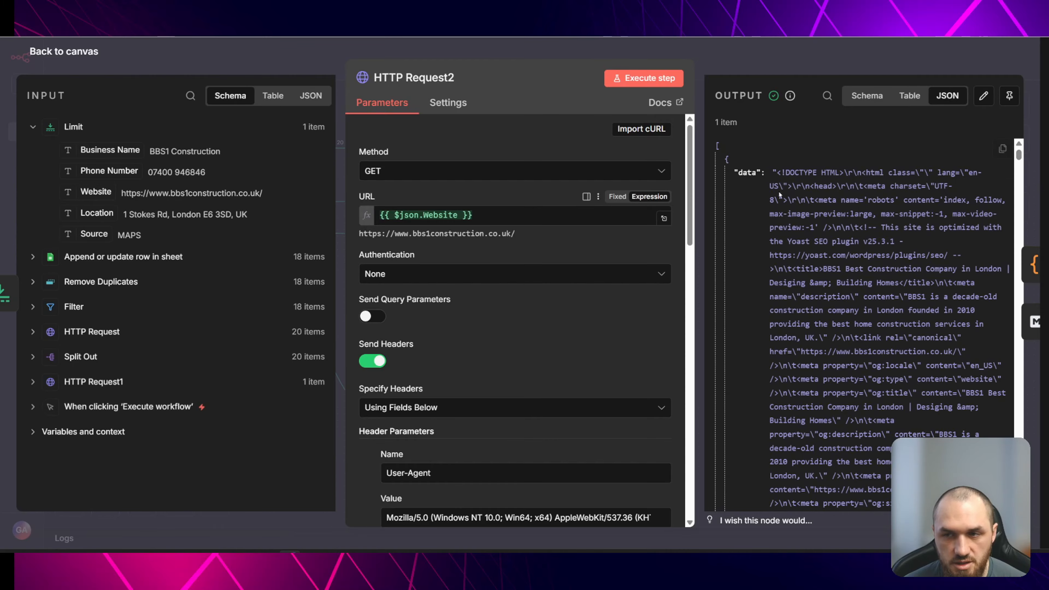
pyautogui.click(517, 217)
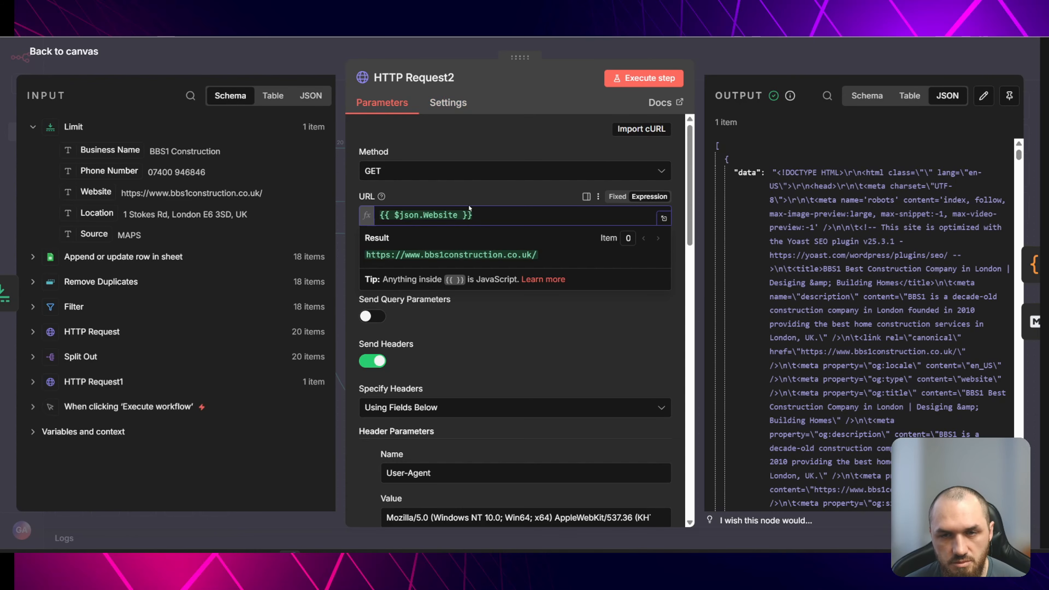
pyautogui.click(449, 106)
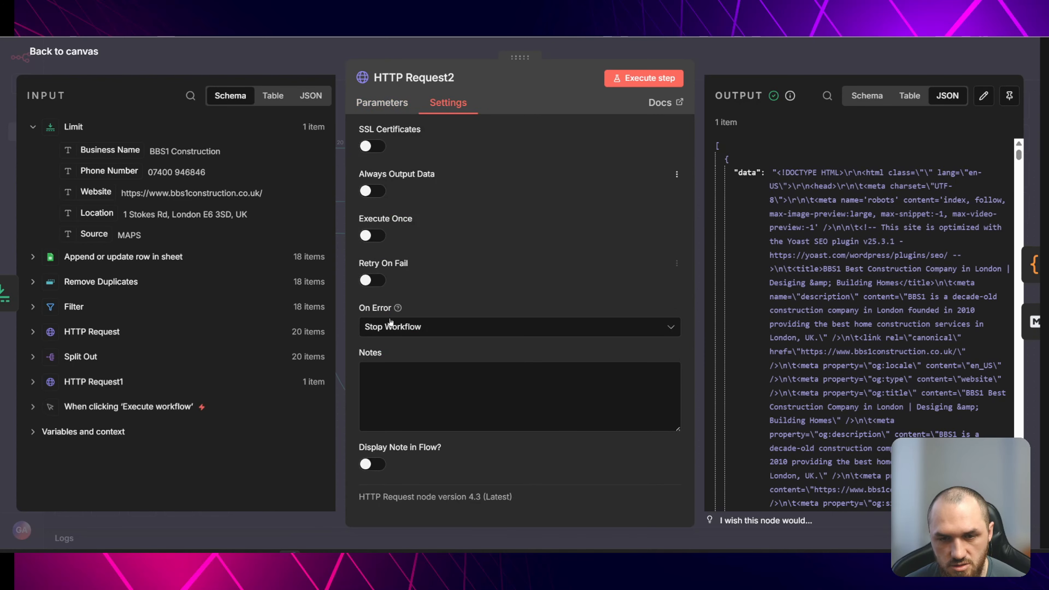
pyautogui.click(432, 327)
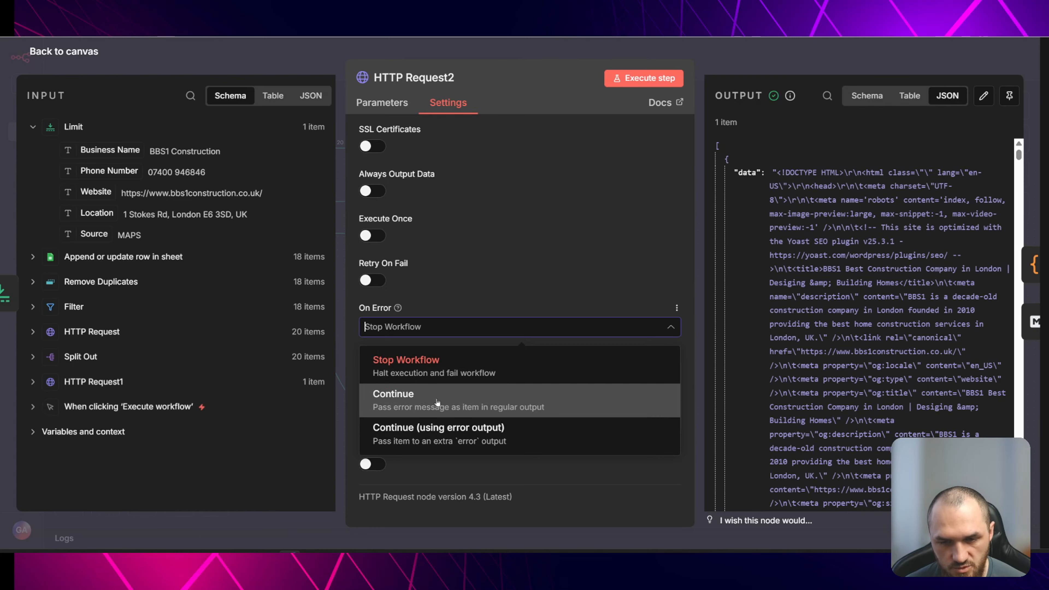
pyautogui.click(487, 430)
pyautogui.click(296, 61)
# - Attach a No Operation, do nothing node to HTTP Request2's error output
pyautogui.moveTo(247, 233); pyautogui.dragTo(262, 337)
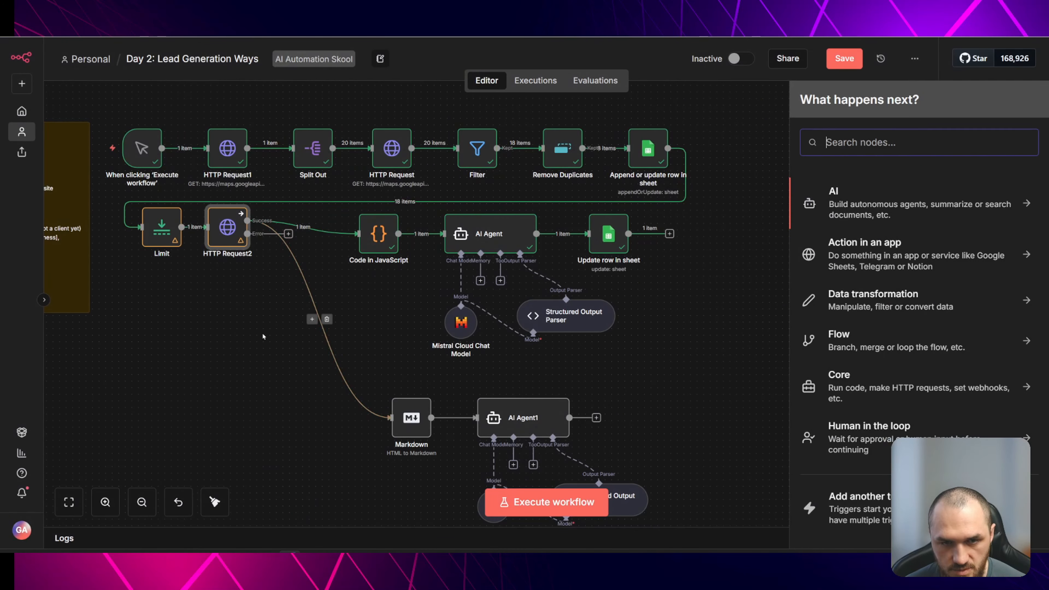
pyautogui.write('do no')
pyautogui.press('Return')
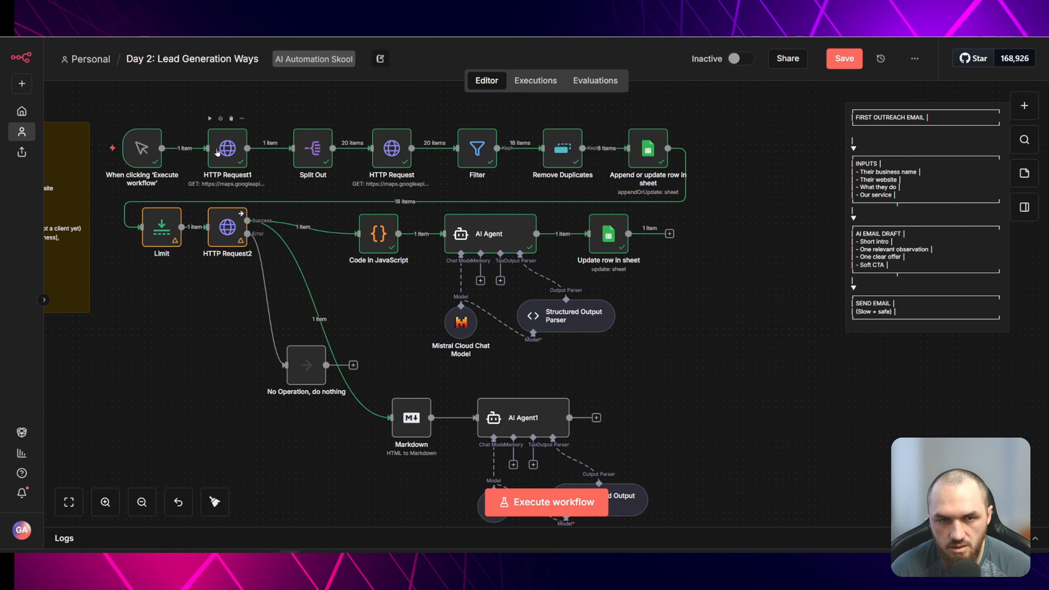
# - Pin the output data of the trigger, HTTP Request1, Split Out and HTTP Request nodes
pyautogui.click(144, 151)
pyautogui.press('p')
pyautogui.click(223, 155)
pyautogui.press('p')
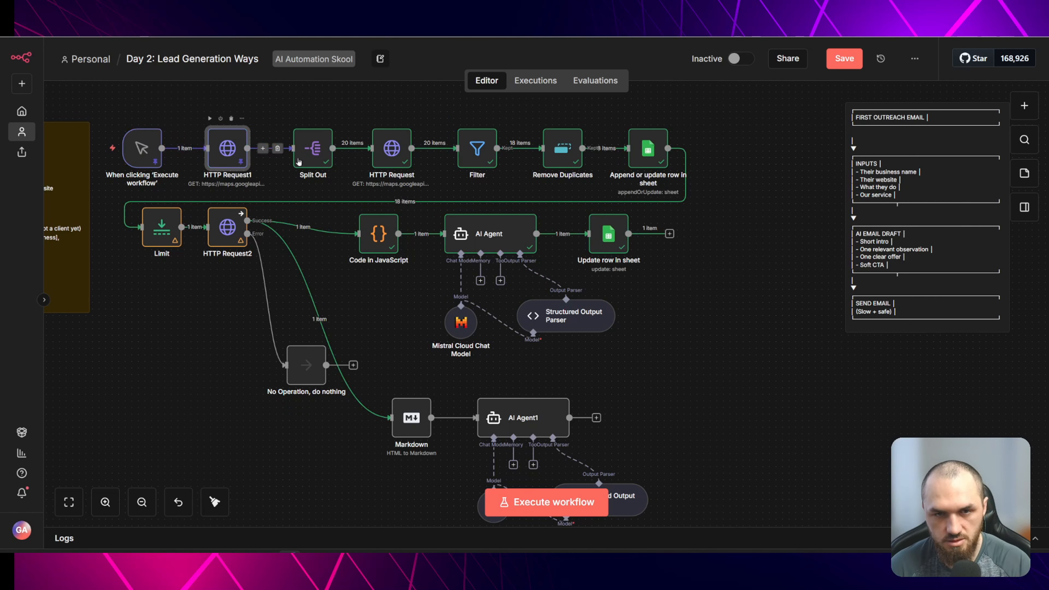
pyautogui.click(312, 153)
pyautogui.press('p')
pyautogui.click(392, 154)
pyautogui.press('p')
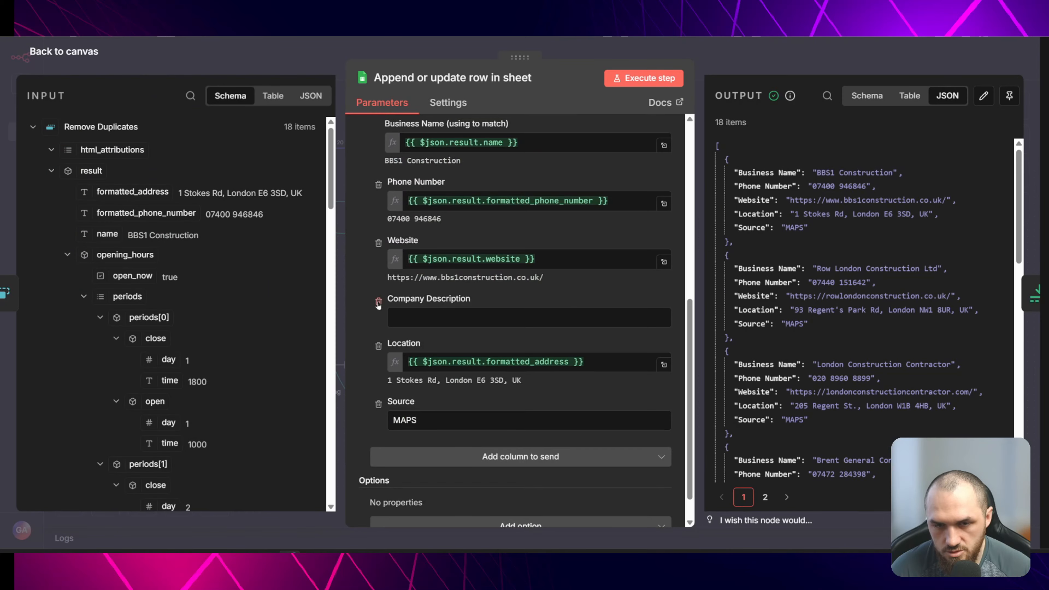
pyautogui.click(378, 302)
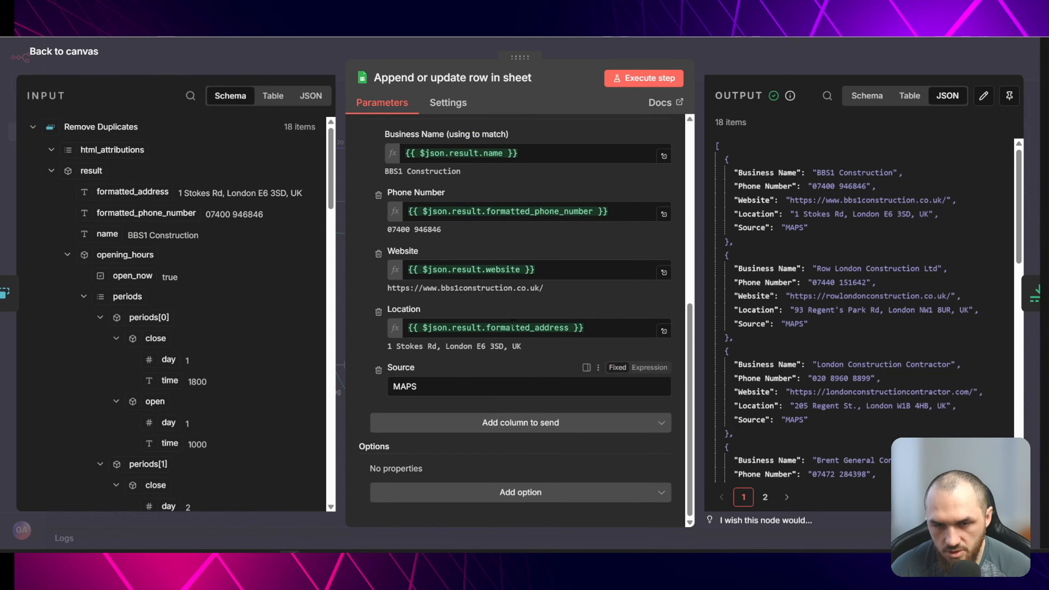
pyautogui.click(286, 55)
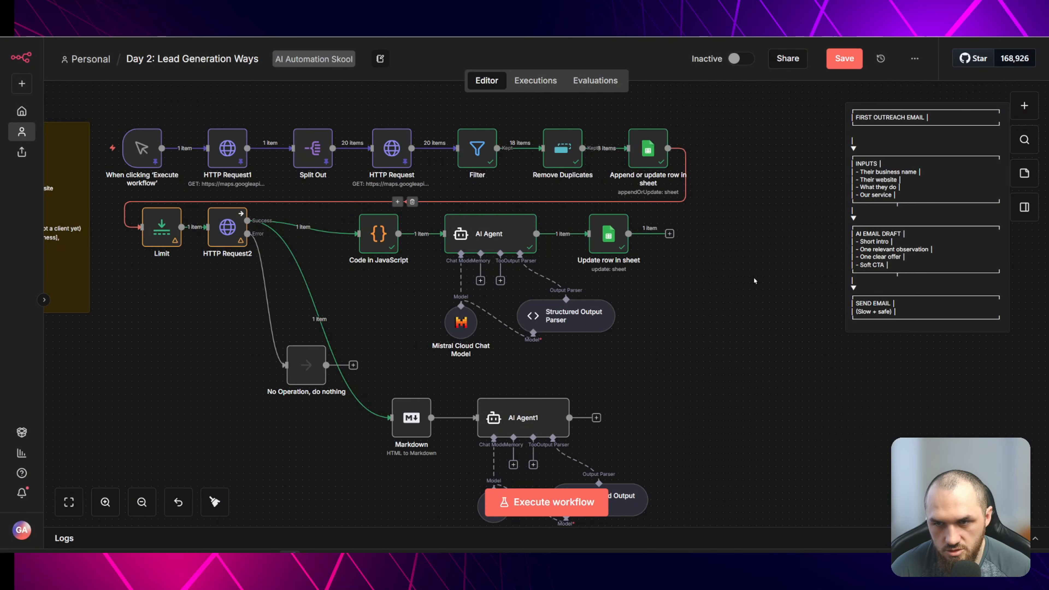
# - Save the workflow, execute it, and place the Day 2 LEAD VIDEO spreadsheet beside the editor
pyautogui.click(842, 66)
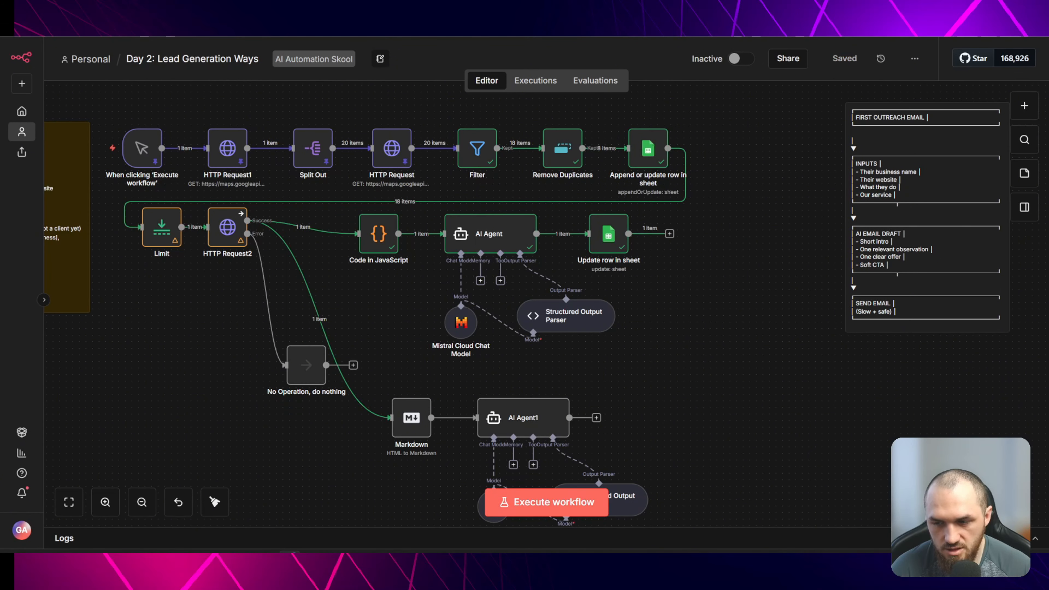
pyautogui.click(991, 538)
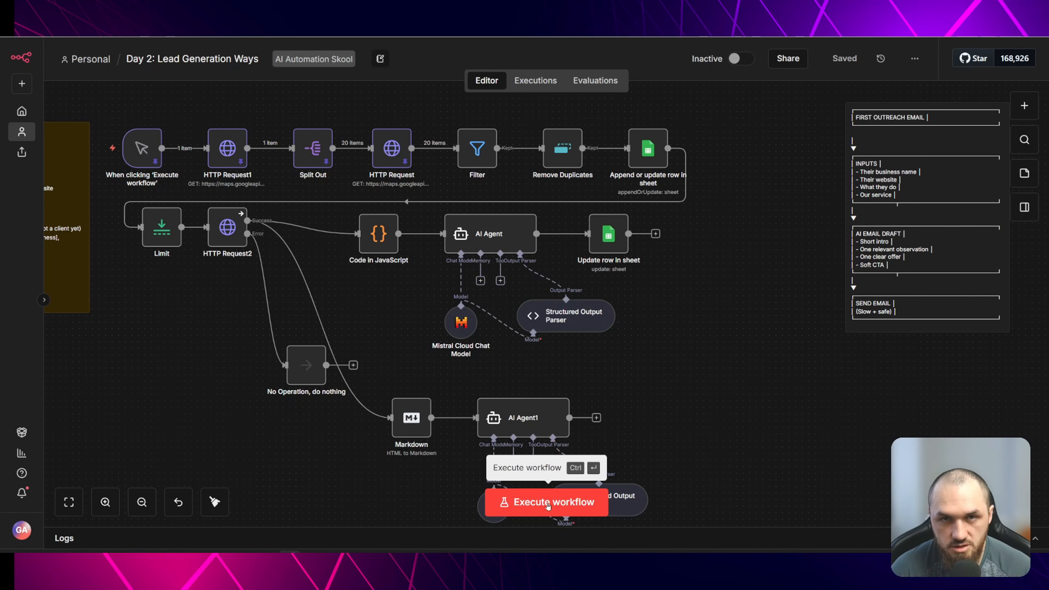
pyautogui.moveTo(687, 5); pyautogui.dragTo(1007, 37)
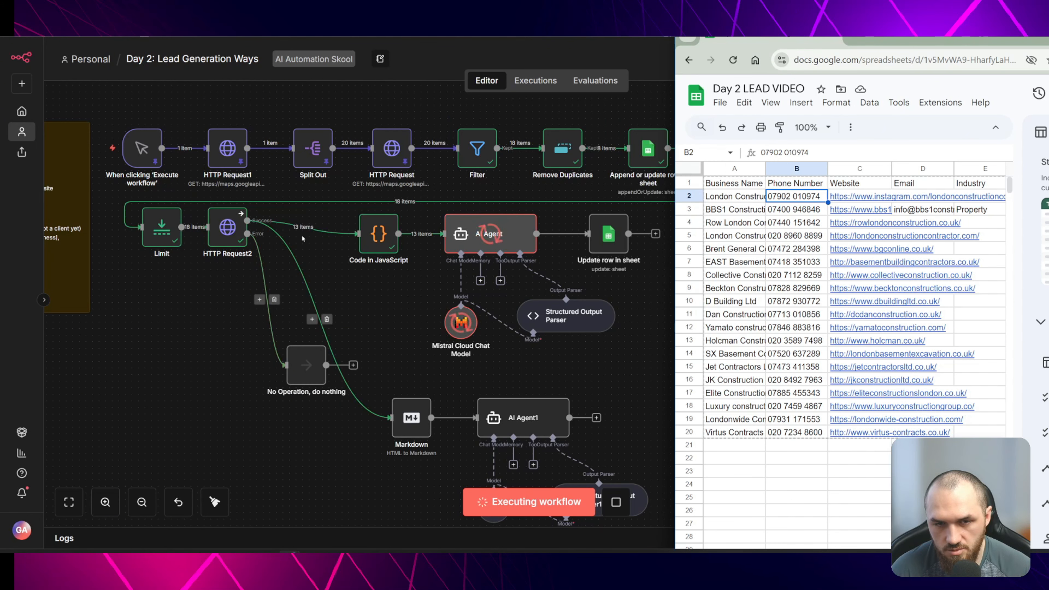
pyautogui.moveTo(312, 233)
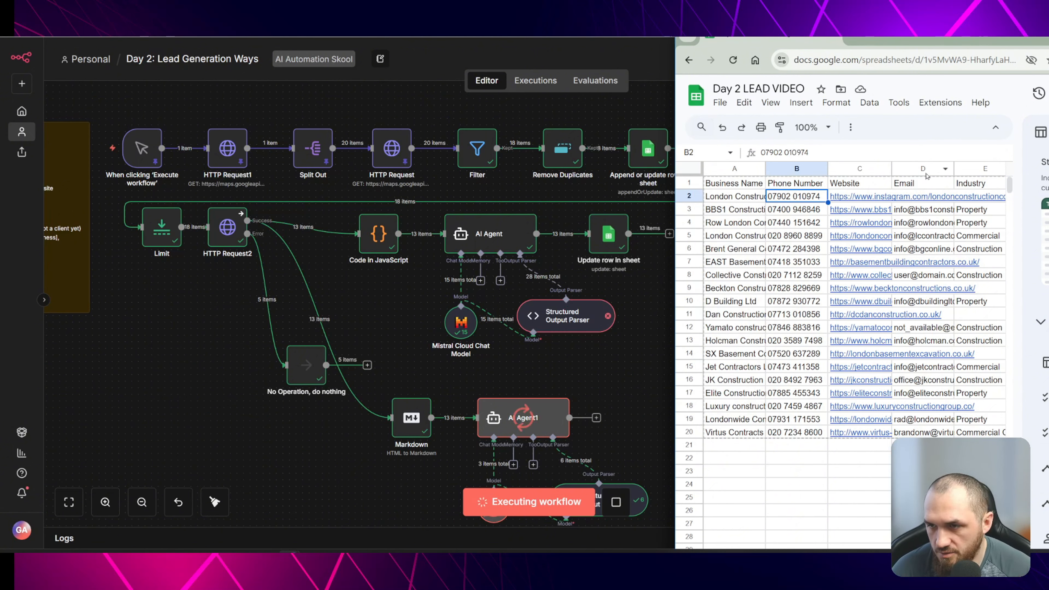
# - Filter the spreadsheet's Email column to review only rows that received an email
pyautogui.click(926, 169)
pyautogui.hotkey('ctrl', 'a')
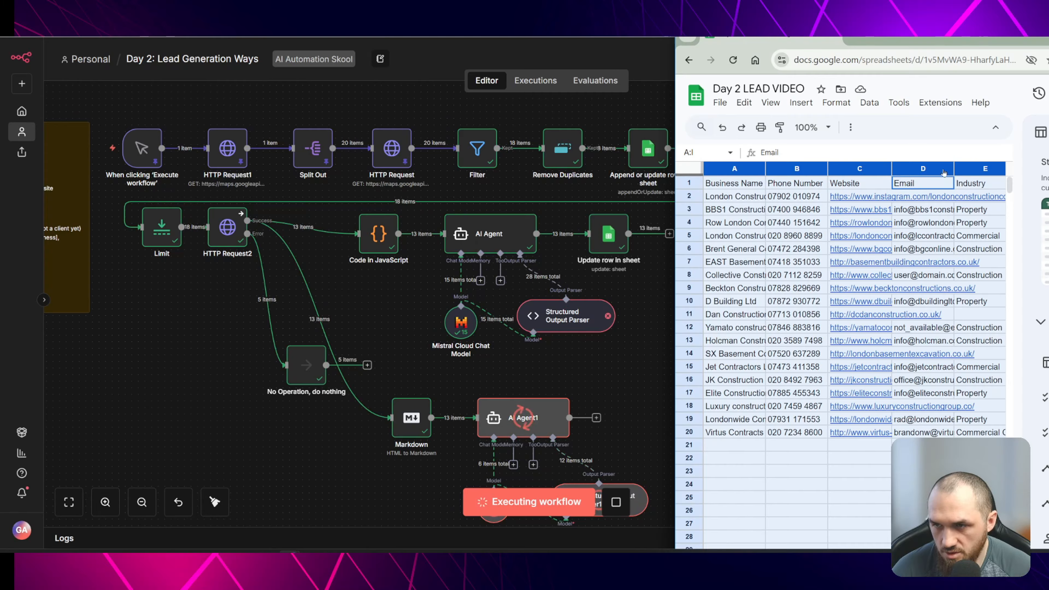
pyautogui.click(947, 171)
pyautogui.click(930, 365)
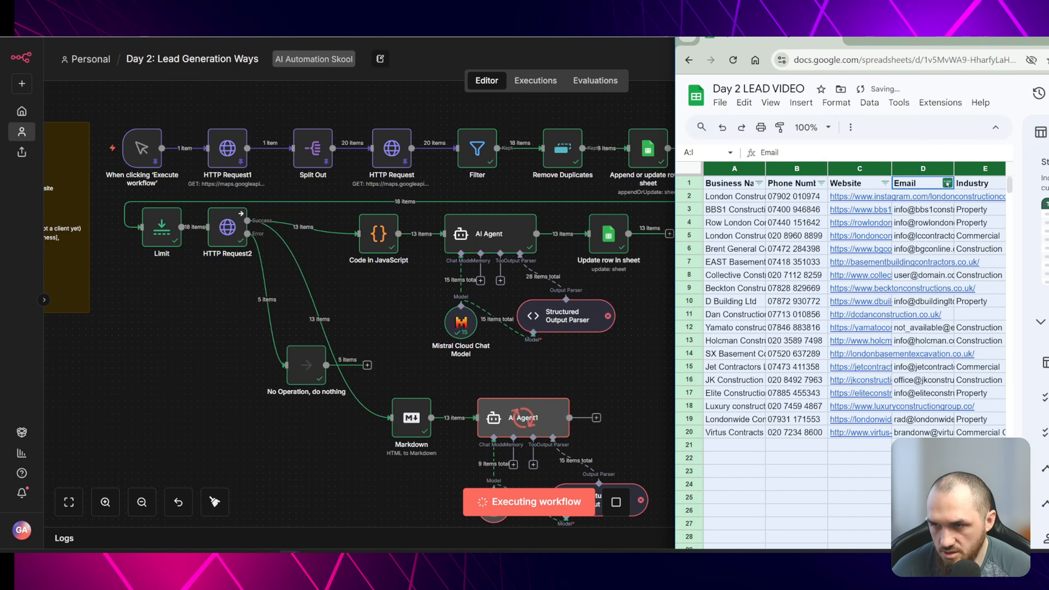
pyautogui.click(947, 183)
pyautogui.click(919, 488)
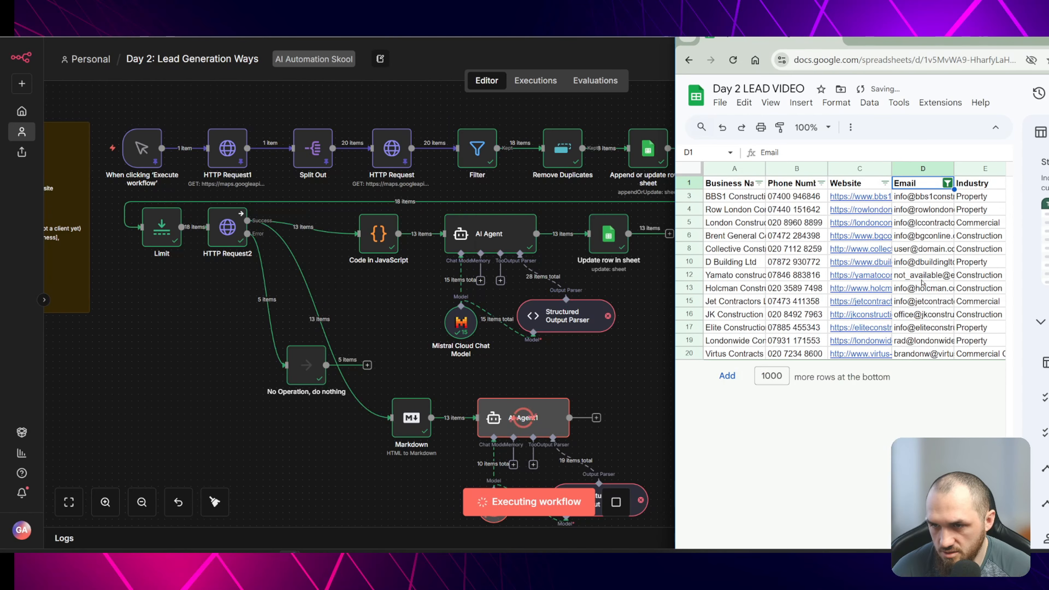
pyautogui.hotkey('shift', 'space')
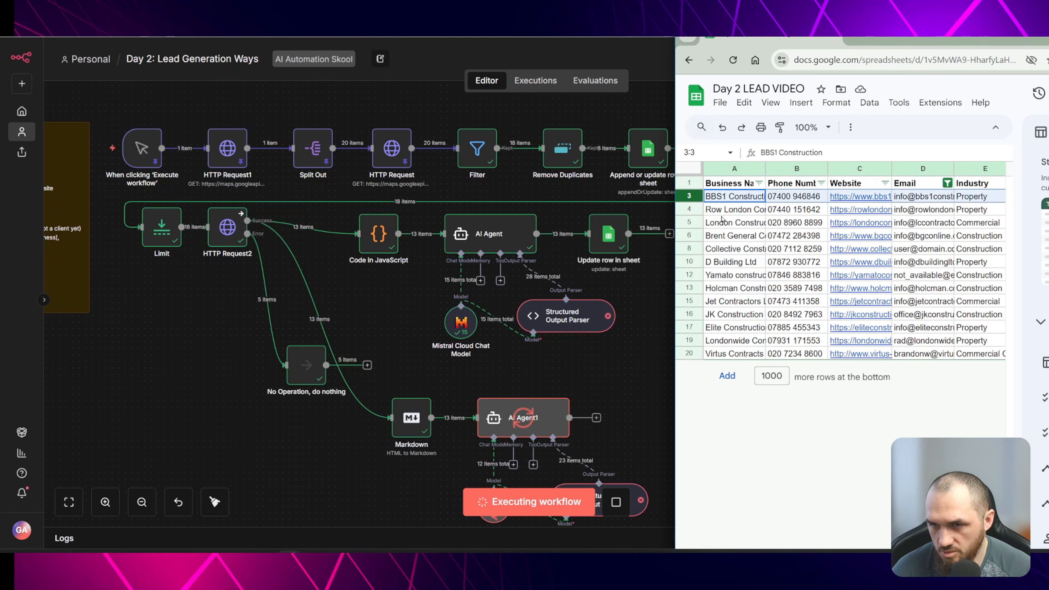
pyautogui.press('Down')
pyautogui.press('Down')
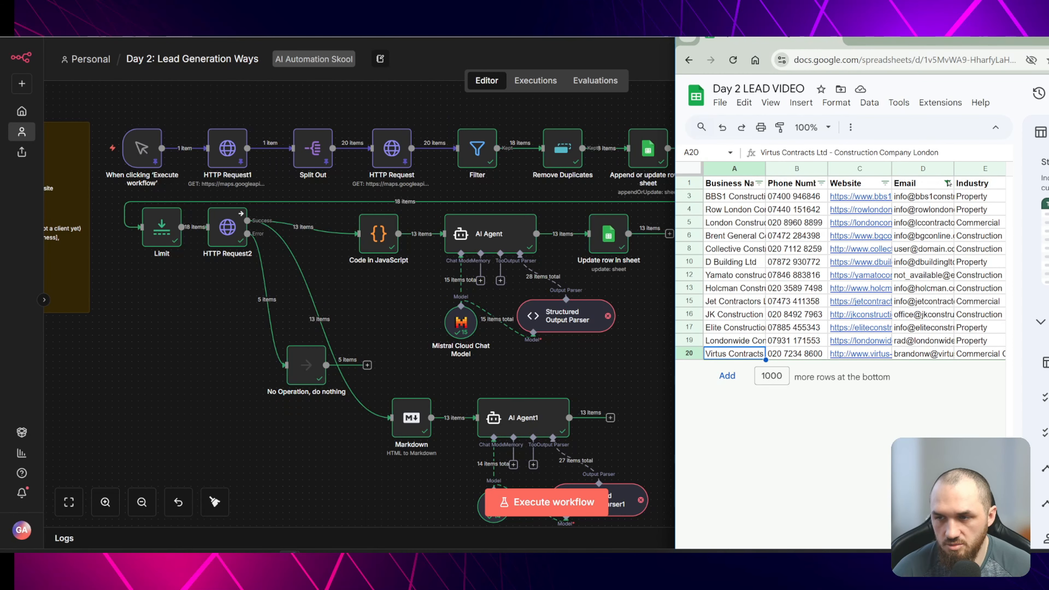
pyautogui.click(949, 183)
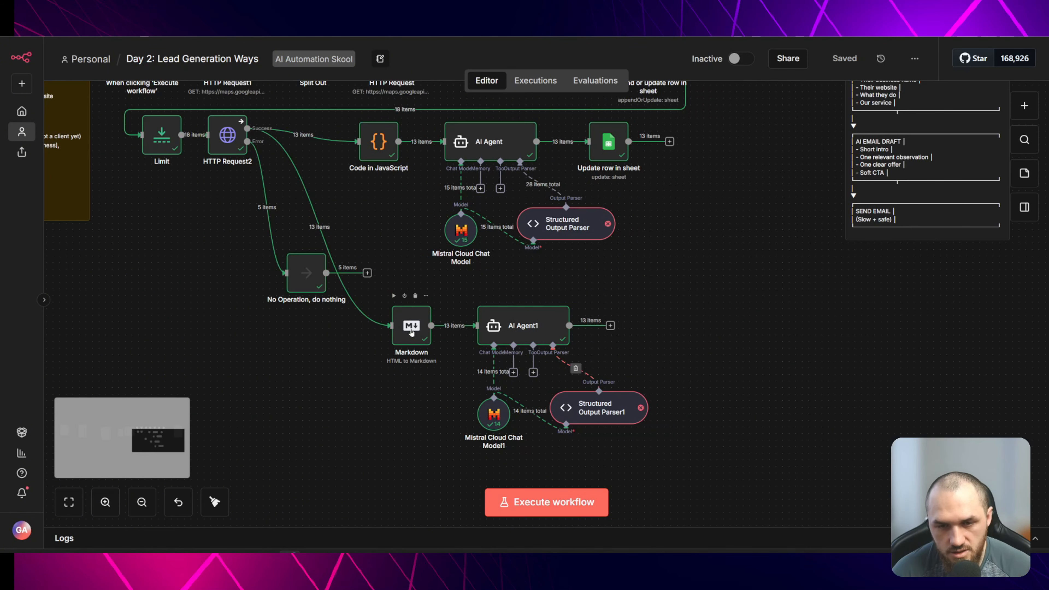
# - Open AI Agent1 and review its output in Schema and Table views
pyautogui.doubleClick(537, 327)
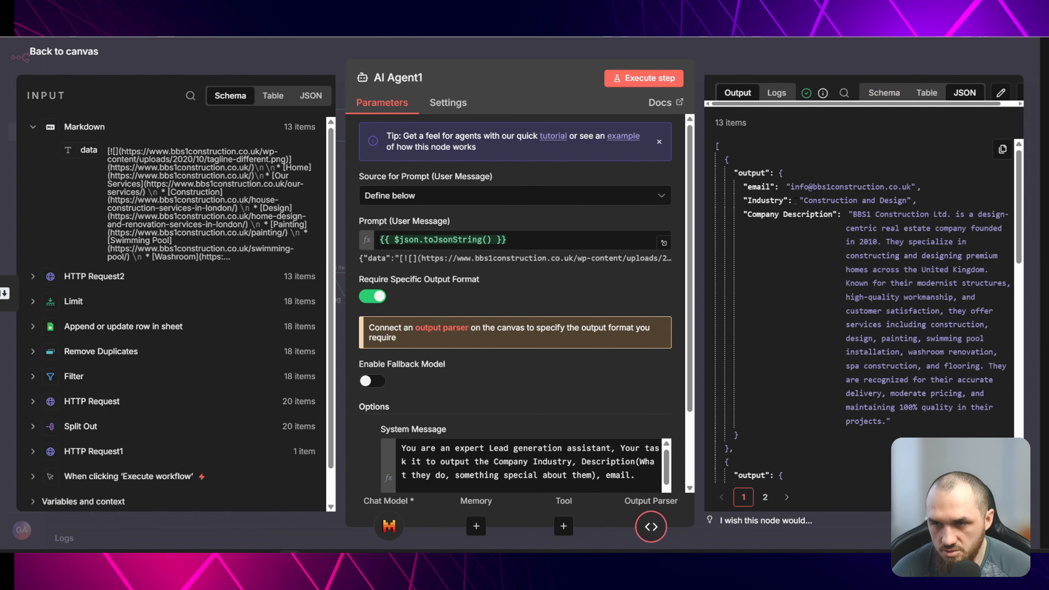
pyautogui.click(885, 93)
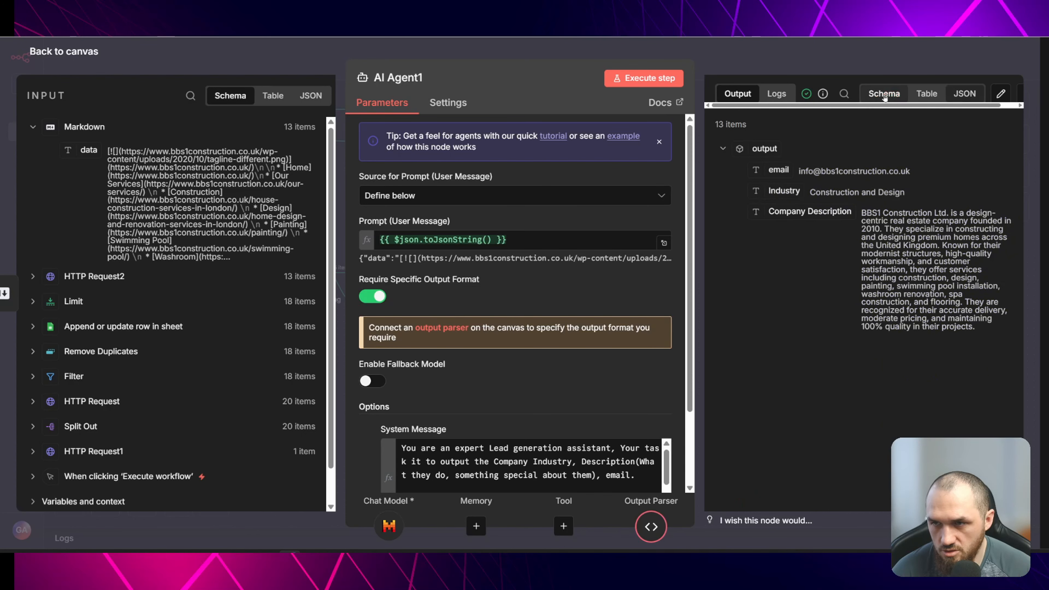
pyautogui.click(927, 92)
pyautogui.scroll(-10, 836, 262)
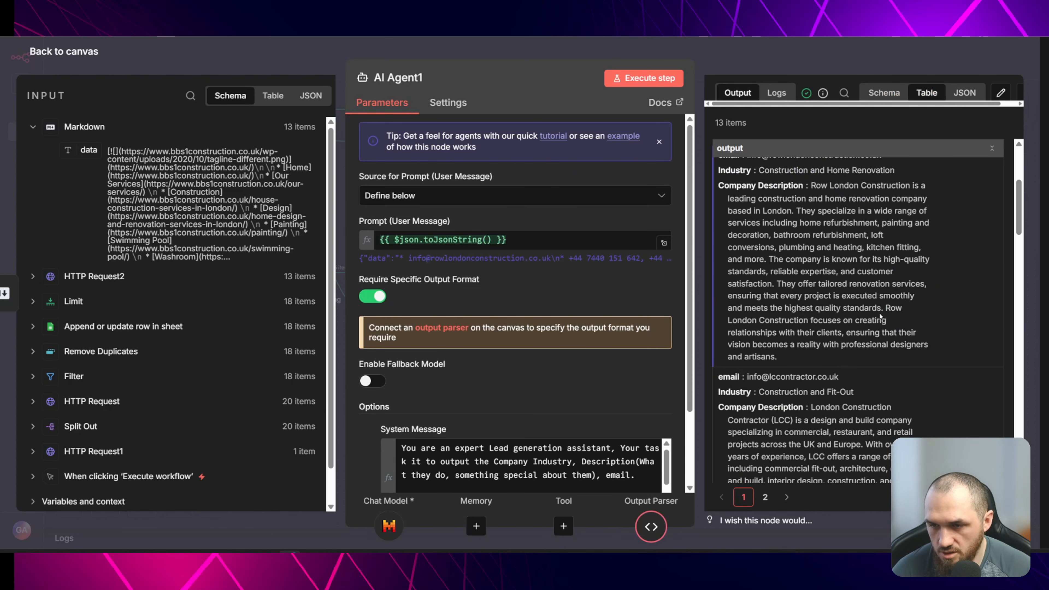
pyautogui.scroll(-10, 882, 254)
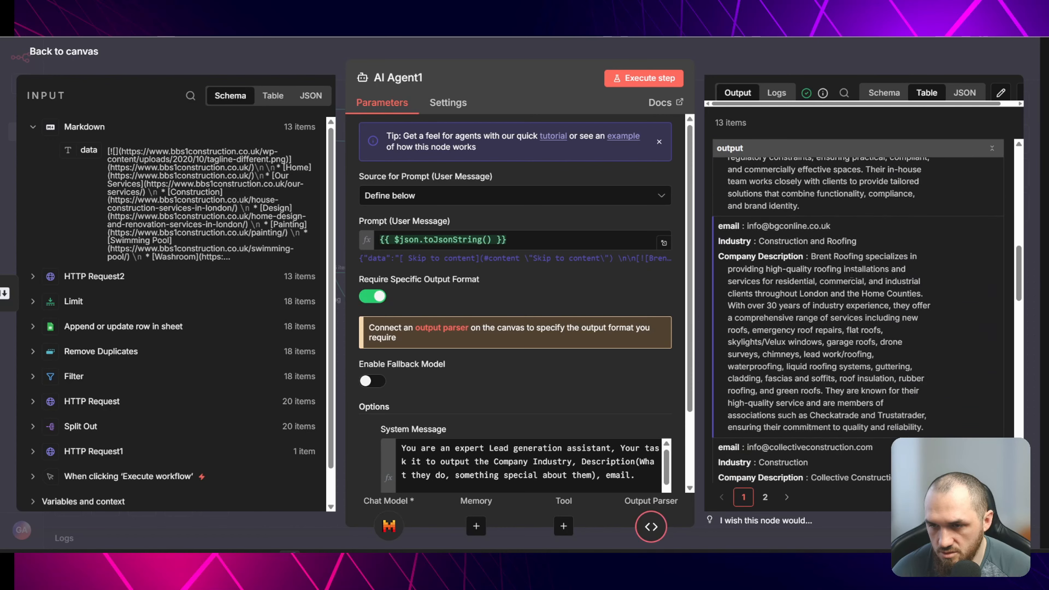
pyautogui.scroll(-4, 887, 306)
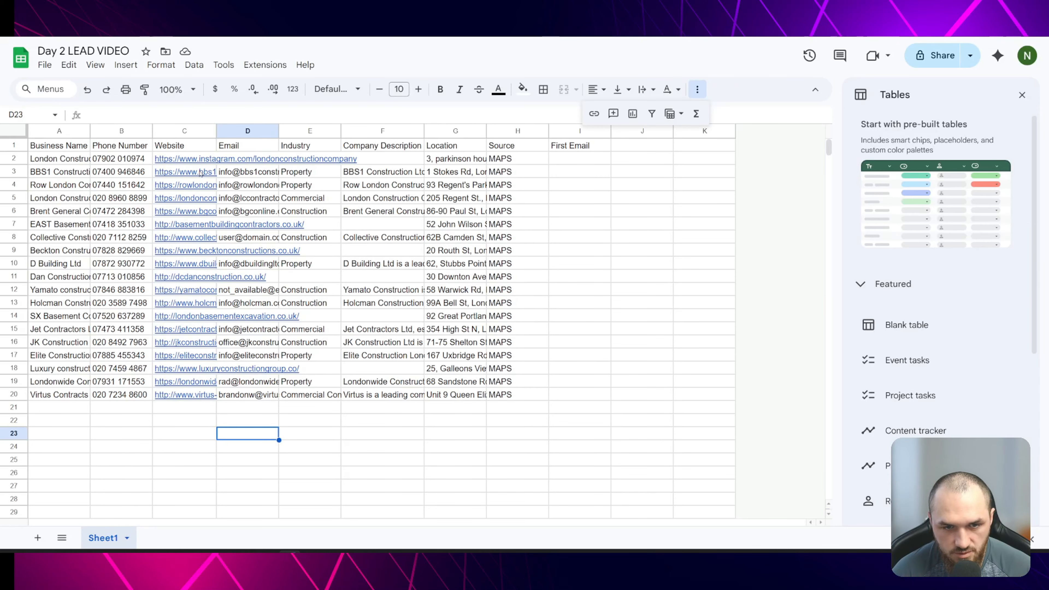
# - Inspect individual Email cells in the spreadsheet, then return to the editor
pyautogui.click(262, 239)
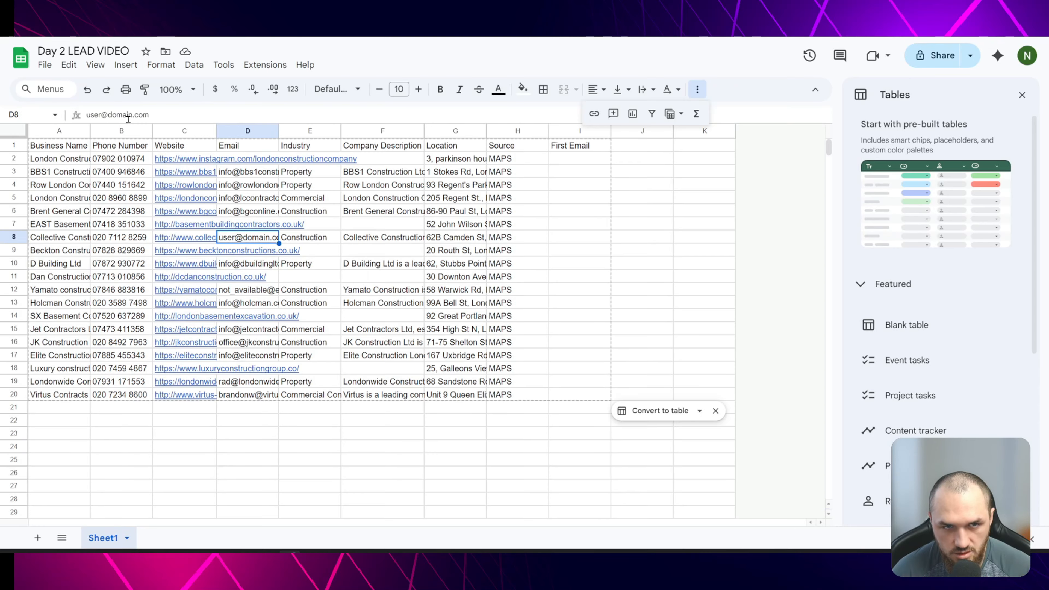
pyautogui.click(257, 291)
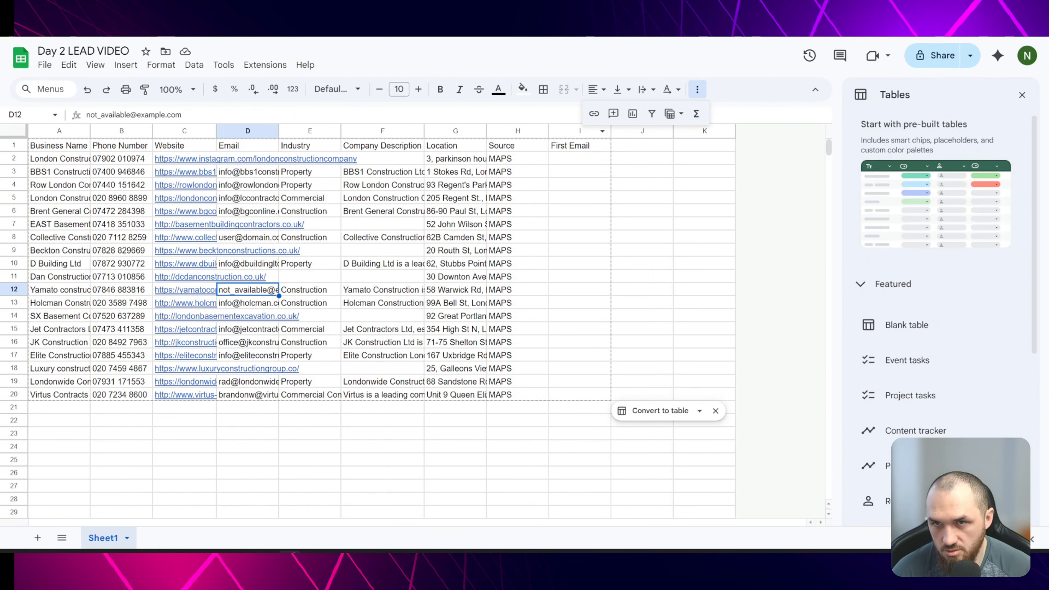
pyautogui.click(446, 12)
pyautogui.click(66, 52)
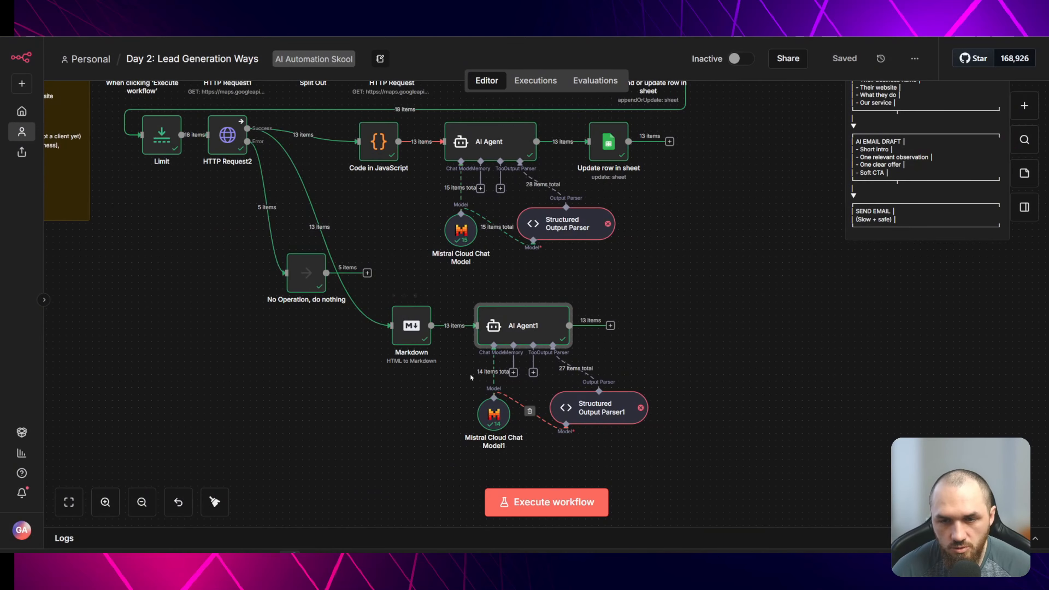
# - Deactivate the Markdown, AI Agent1, Mistral Cloud Chat Model1 and Structured Output Parser1 nodes
pyautogui.click(636, 268)
pyautogui.moveTo(633, 263); pyautogui.dragTo(601, 284)
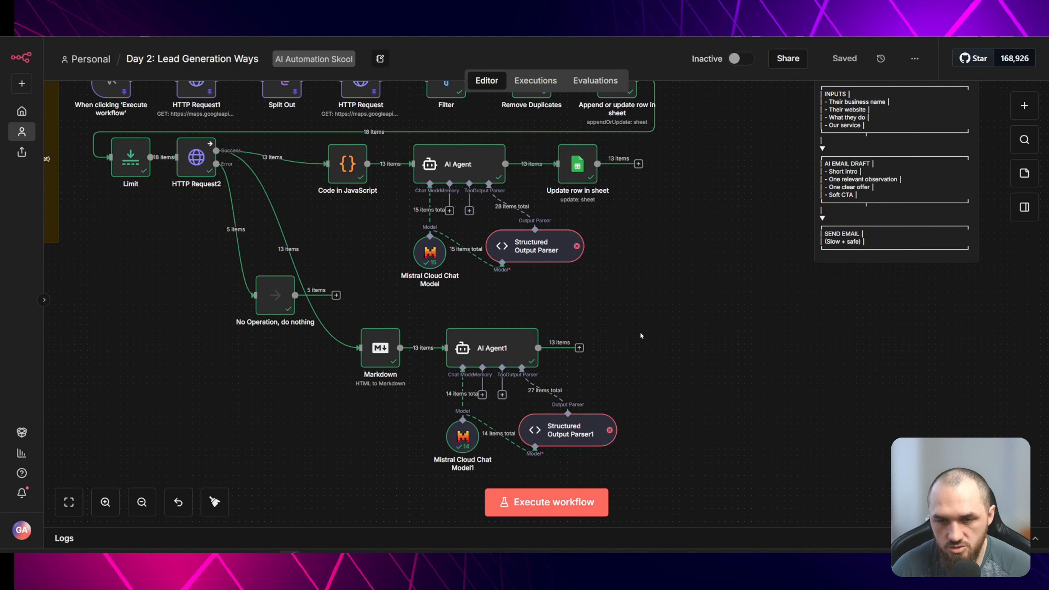
pyautogui.moveTo(350, 312); pyautogui.dragTo(620, 480)
pyautogui.press('d')
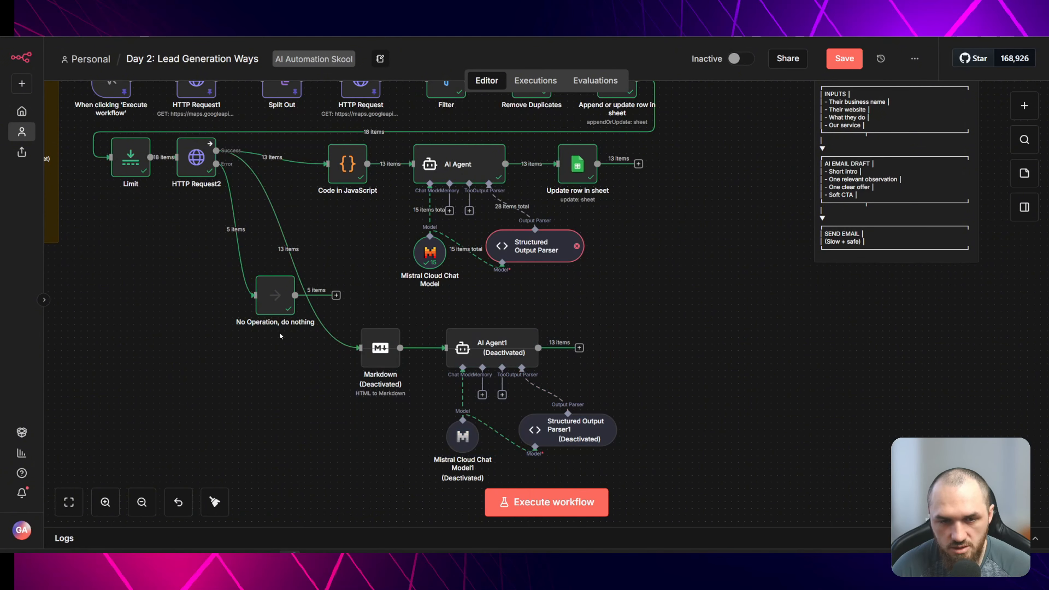
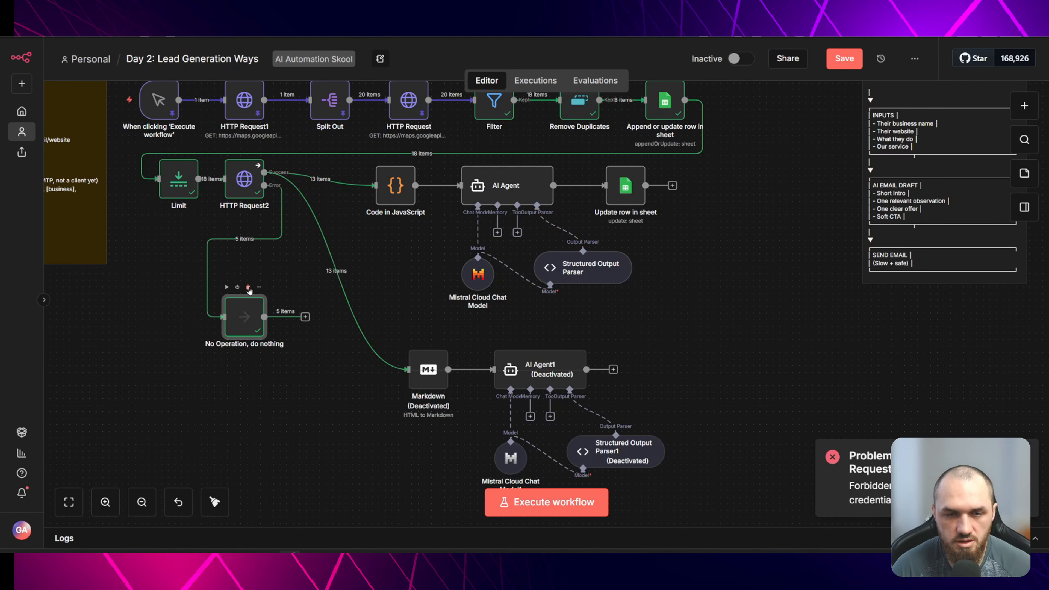
# - Replace the No Operation node on HTTP Request2's error output with a Google Sheets Update row in sheet node
pyautogui.click(248, 289)
pyautogui.click(306, 186)
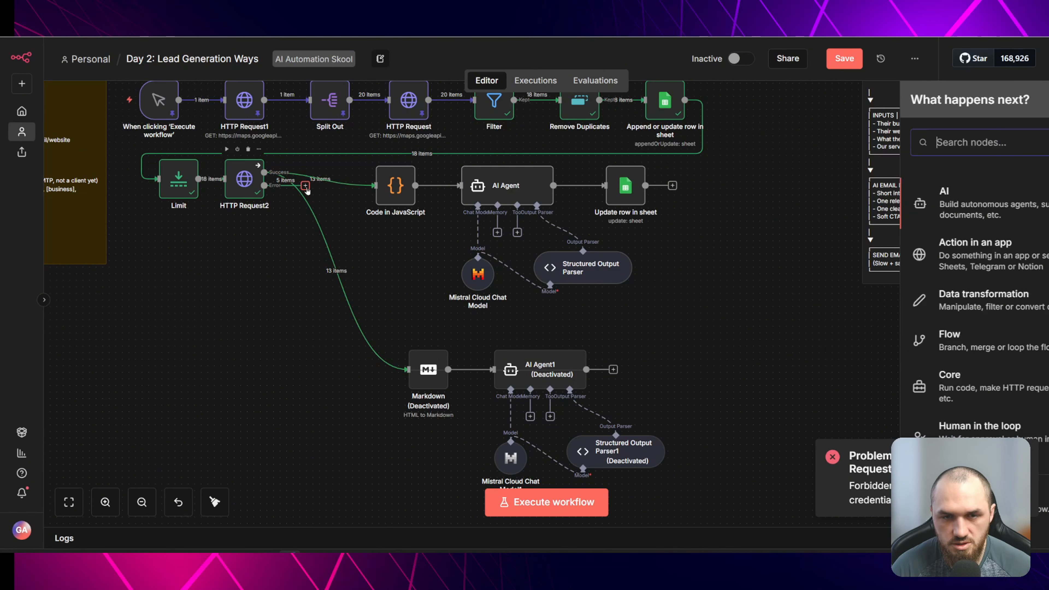
pyautogui.write('sheet')
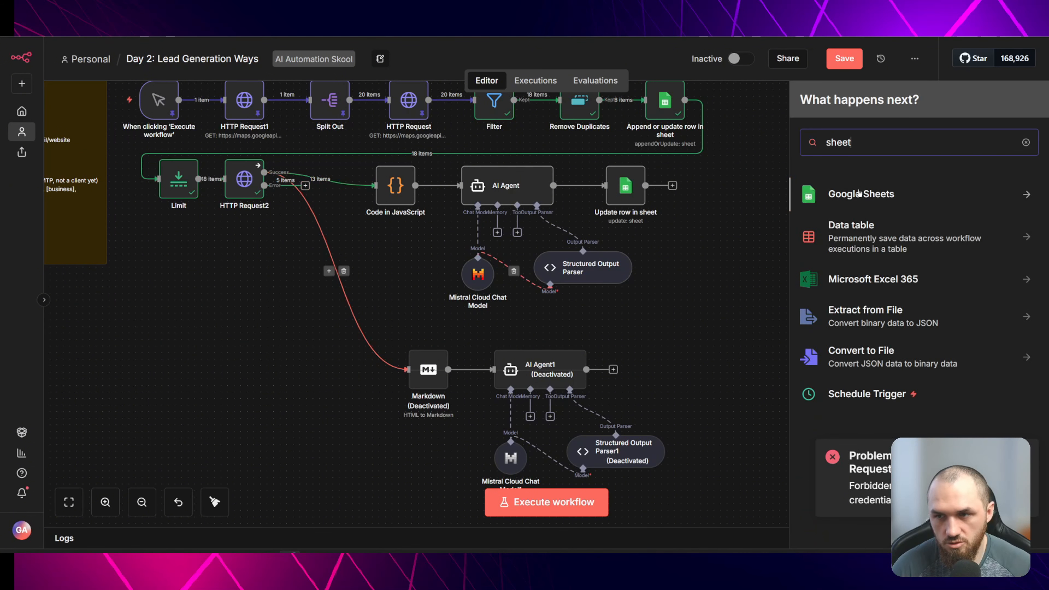
pyautogui.click(860, 193)
pyautogui.click(845, 483)
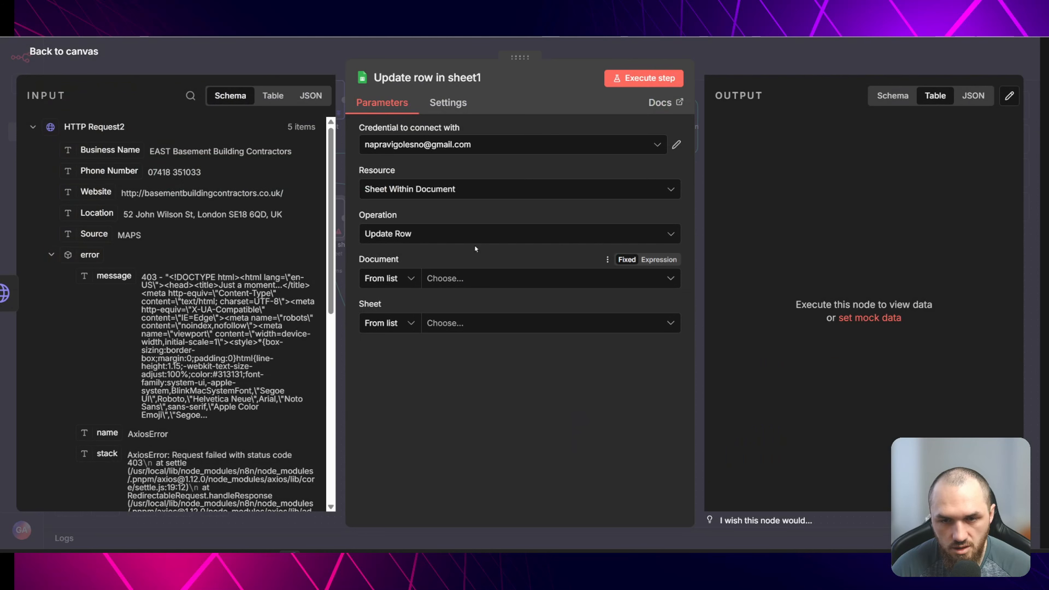
# - Choose the Day 2 LEAD VIDEO document and paste the Phone Number expression as the matching value
pyautogui.click(479, 283)
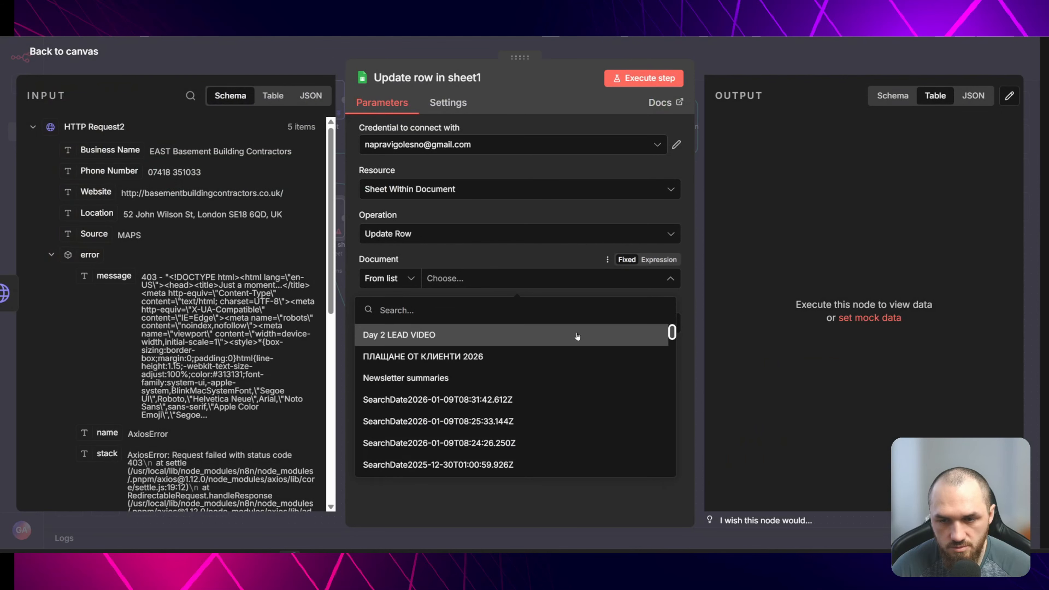
pyautogui.click(578, 335)
pyautogui.scroll(-5, 578, 336)
pyautogui.click(456, 314)
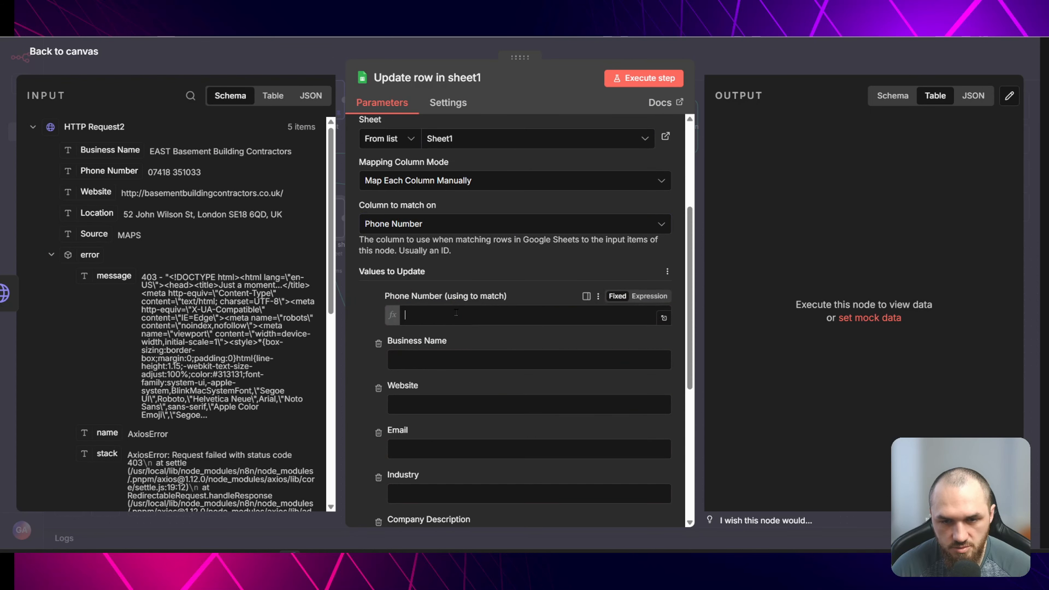
pyautogui.write("{{ $json['Phone Number'] }}")
# - Set Email, Industry and Company Description to No Access, then run the workflow
pyautogui.click(422, 243)
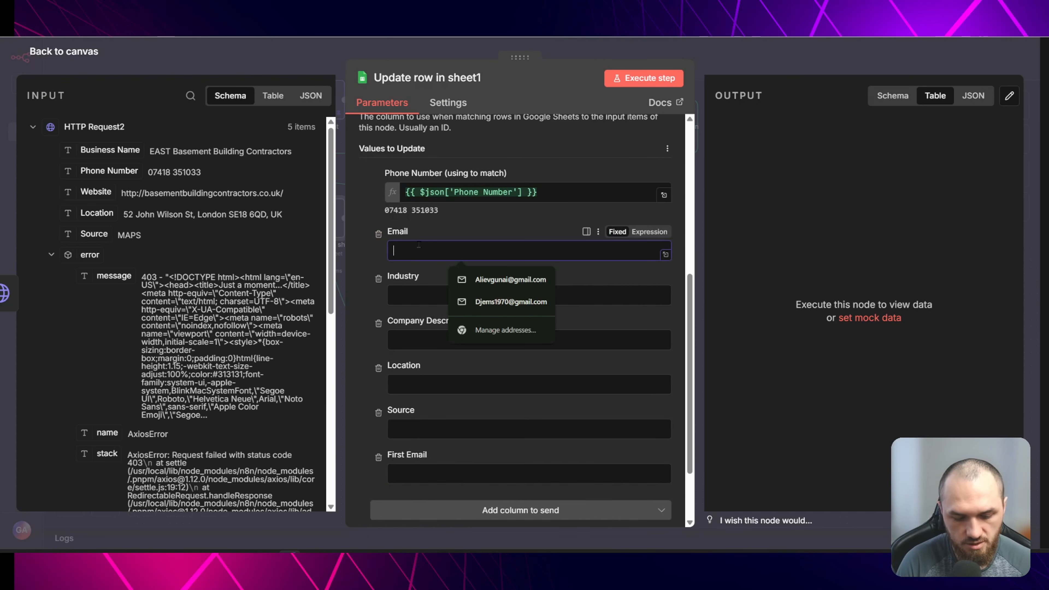
pyautogui.write('No')
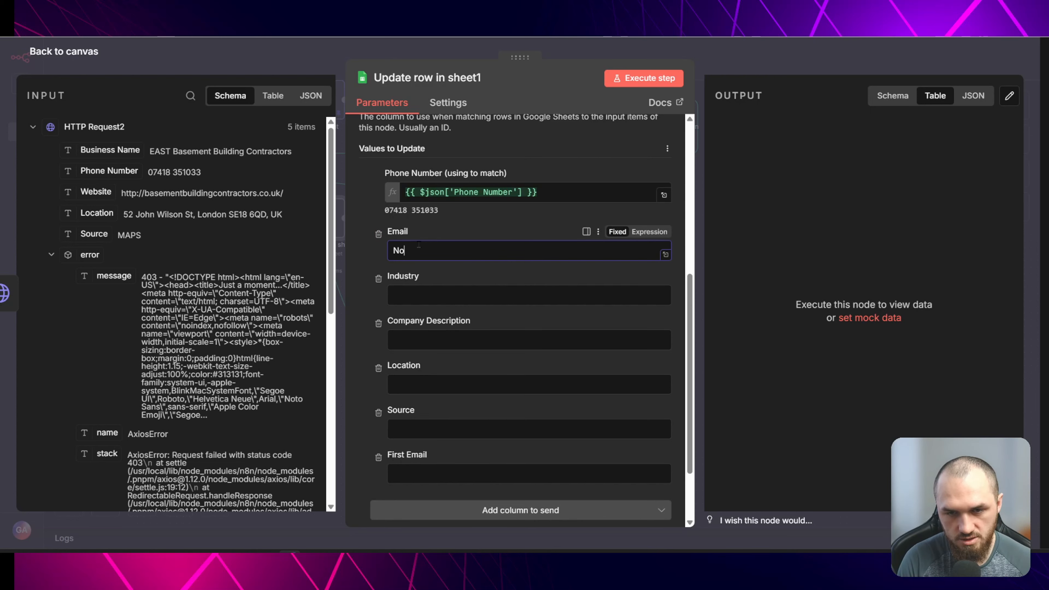
pyautogui.write('tAccess')
pyautogui.click(424, 296)
pyautogui.write('No Access')
pyautogui.click(428, 339)
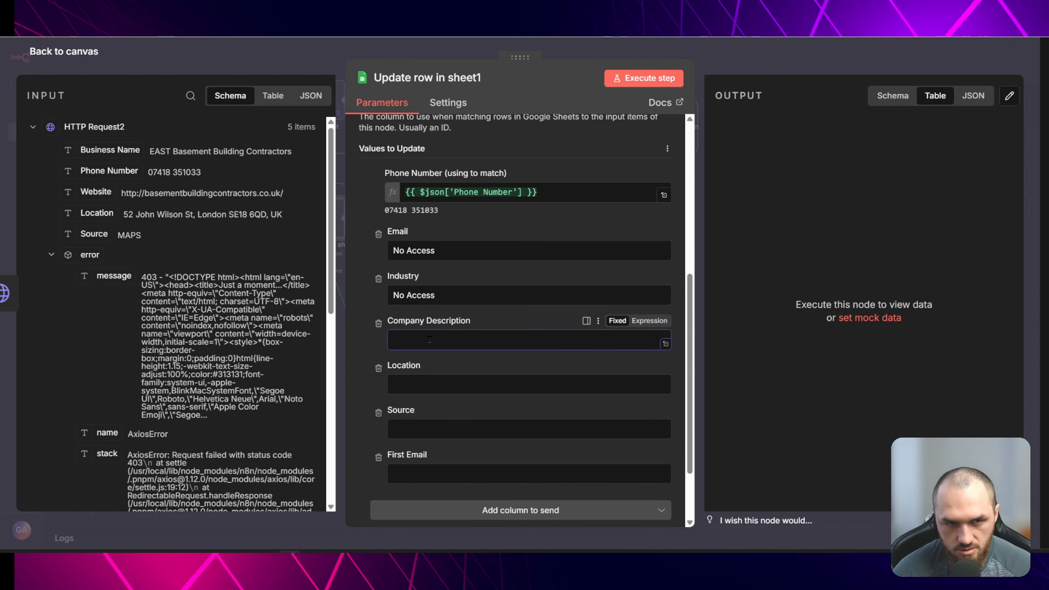
pyautogui.write('No Access')
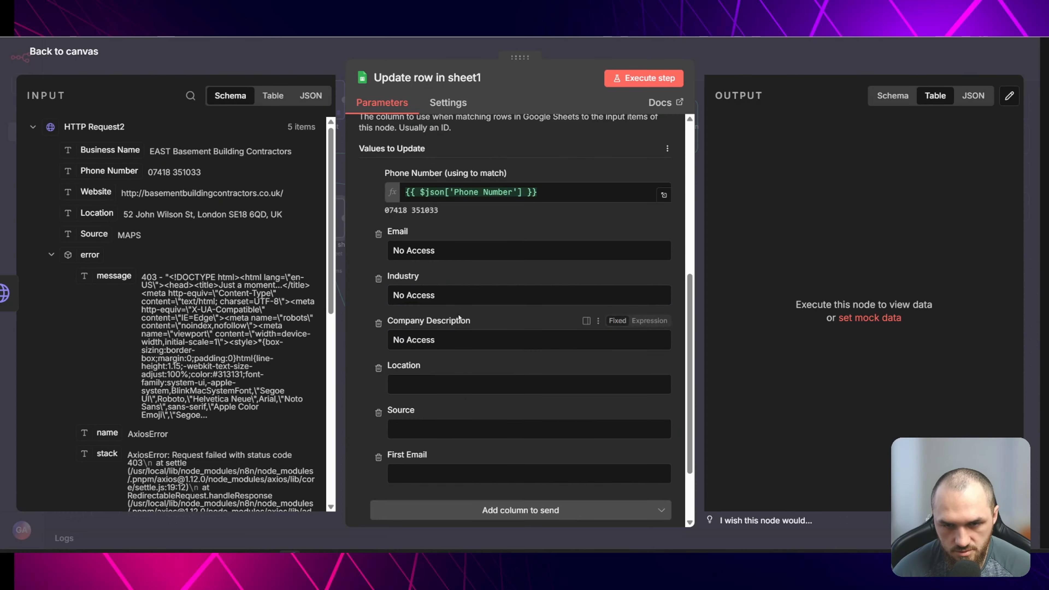
pyautogui.press('Escape')
pyautogui.hotkey('ctrl', 'Return')
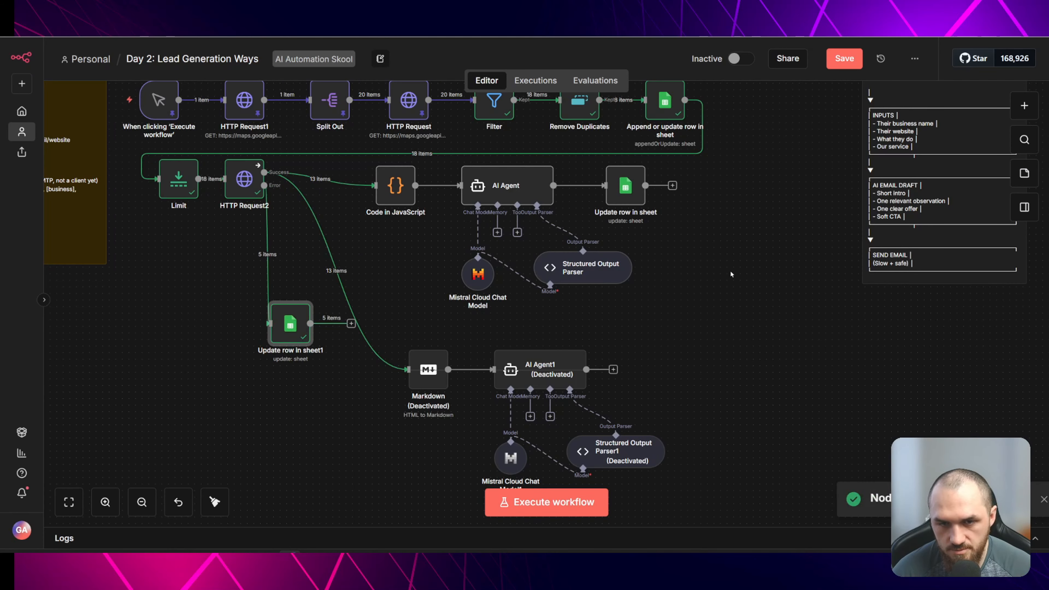
# - Review the updated Email, Industry and Company Description rows in the spreadsheet
pyautogui.hotkey('ctrl', 'Tab')
pyautogui.click(260, 184)
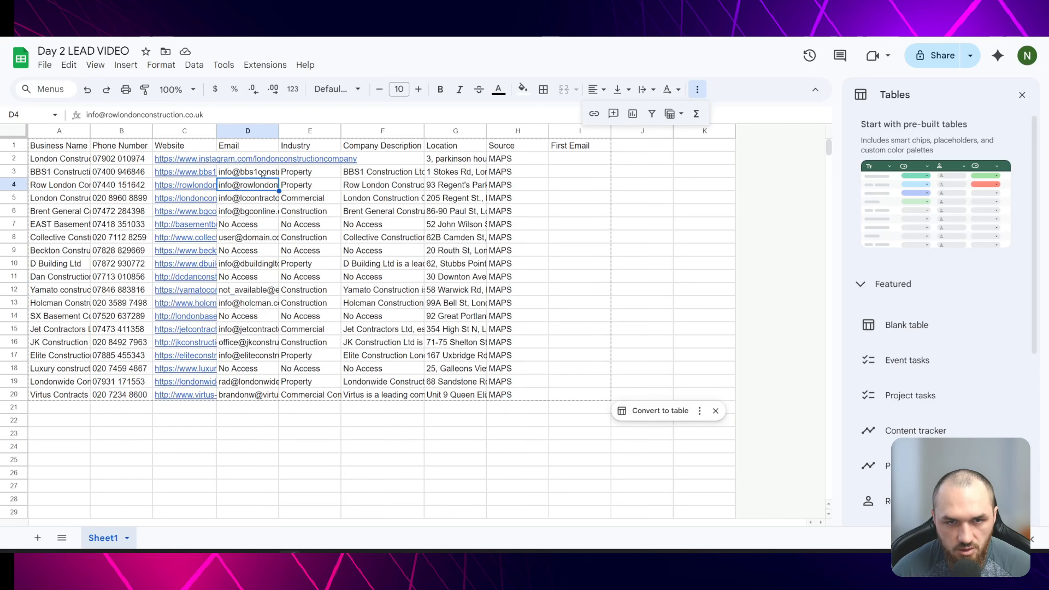
pyautogui.click(260, 174)
pyautogui.click(253, 389)
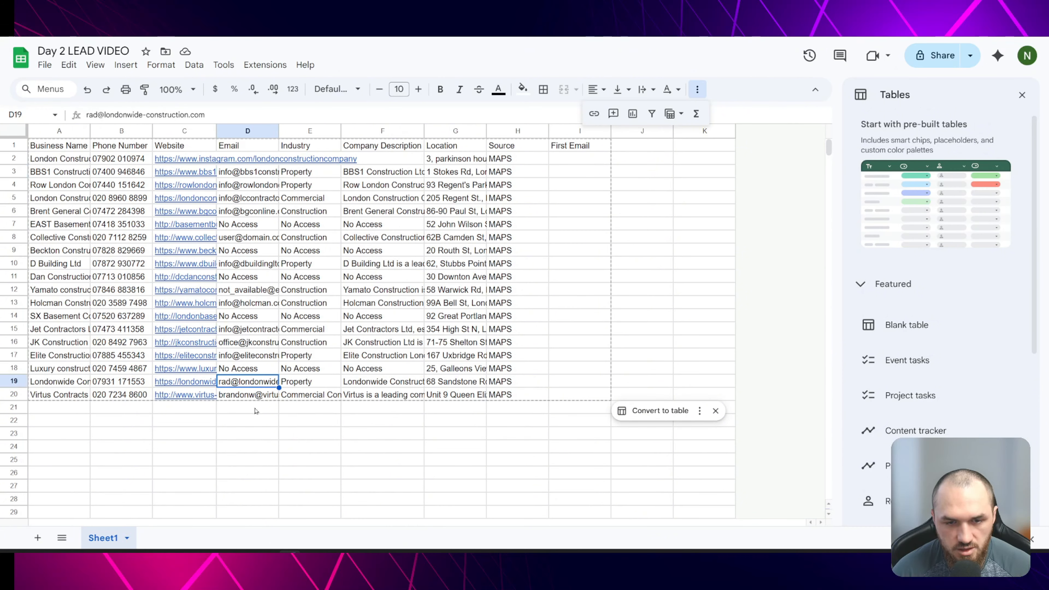
pyautogui.click(383, 420)
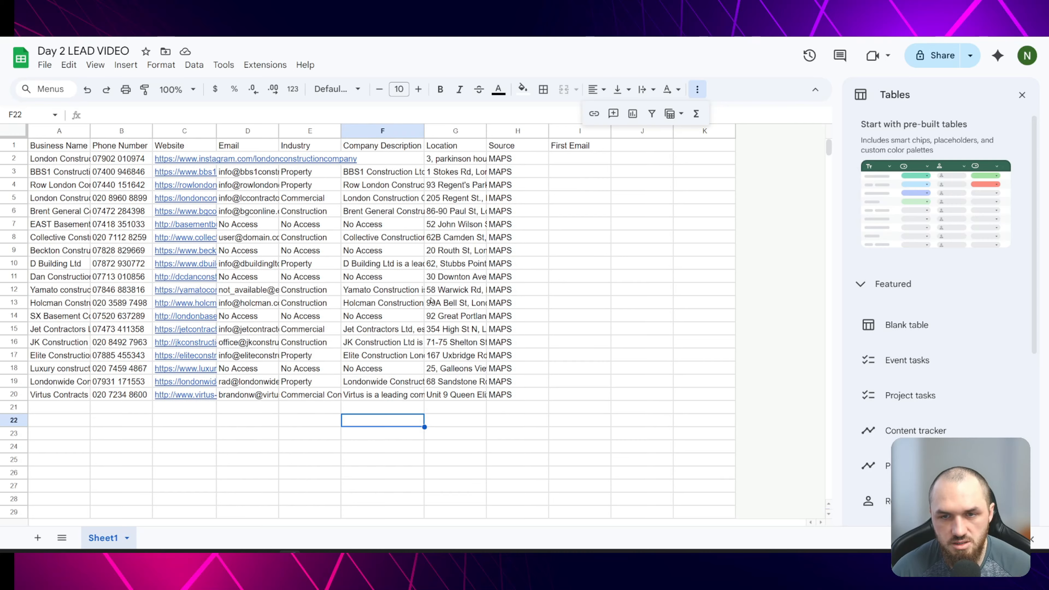
pyautogui.click(388, 239)
pyautogui.click(306, 225)
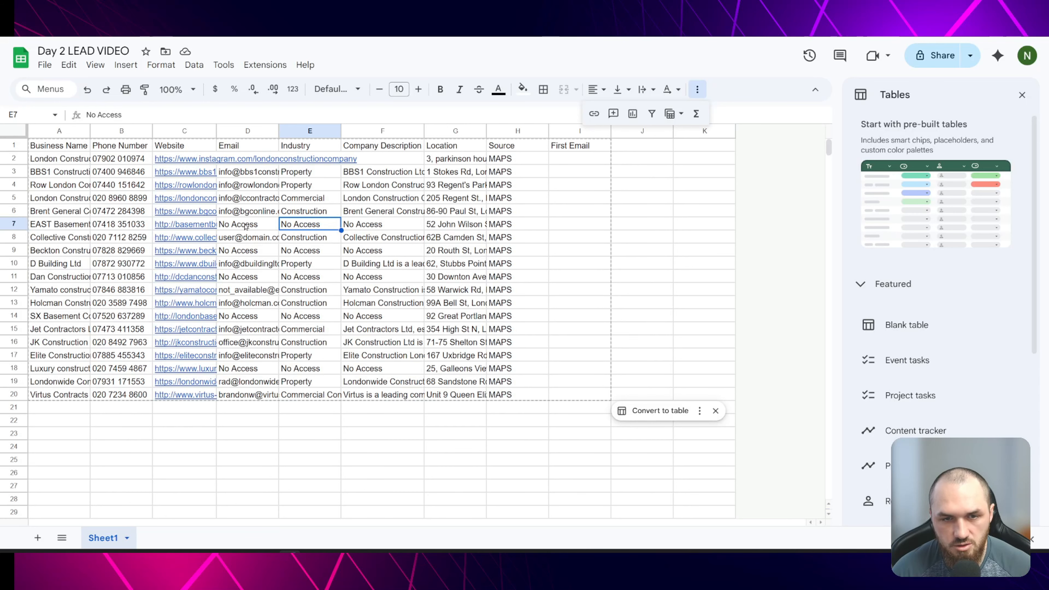
# - Open a company's website from the spreadsheet and review the No Access rows
pyautogui.click(246, 226)
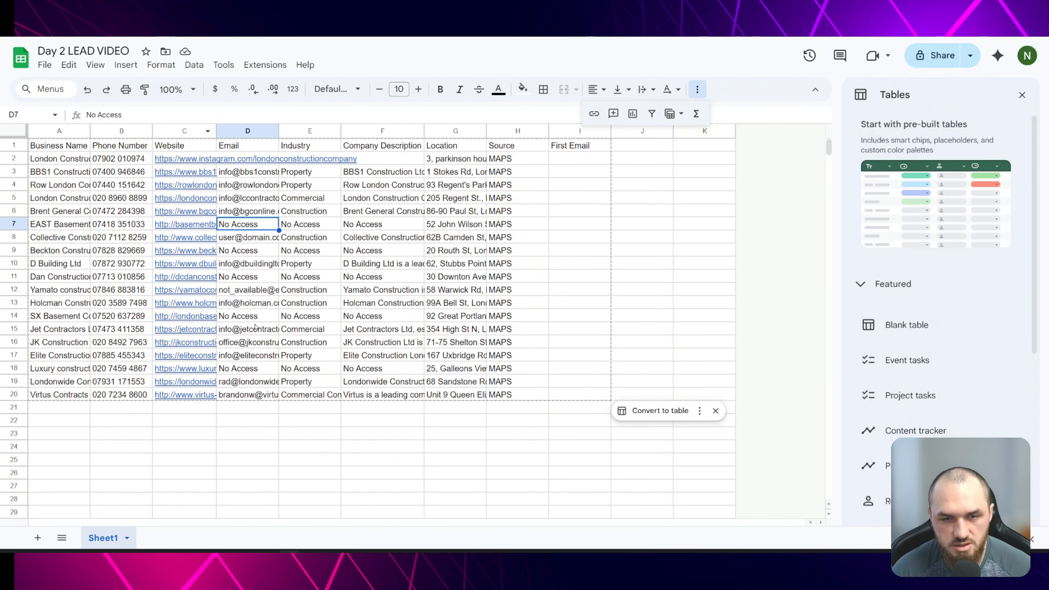
pyautogui.moveTo(197, 277)
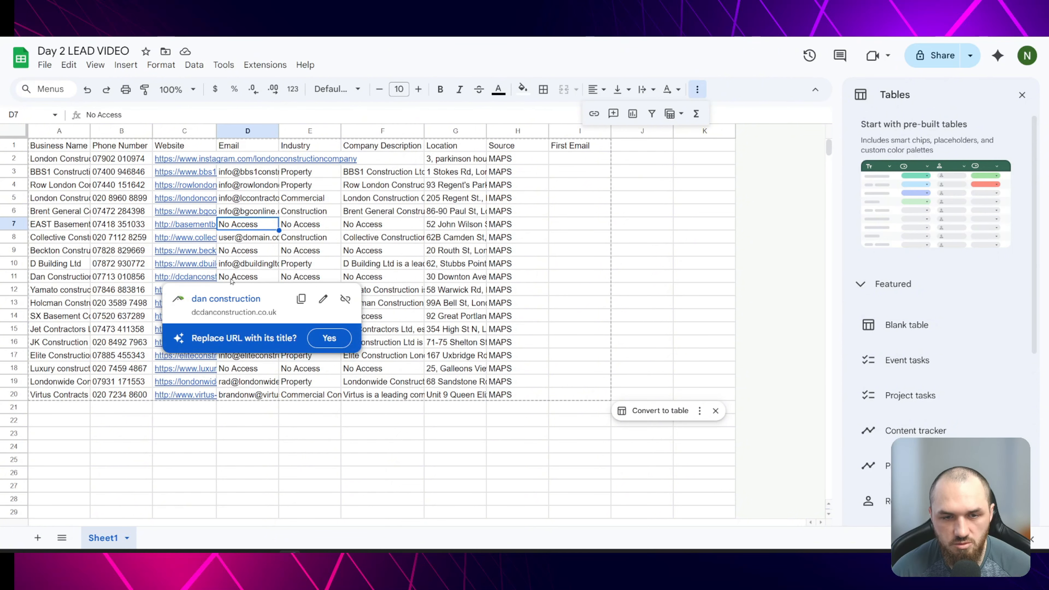
pyautogui.click(221, 302)
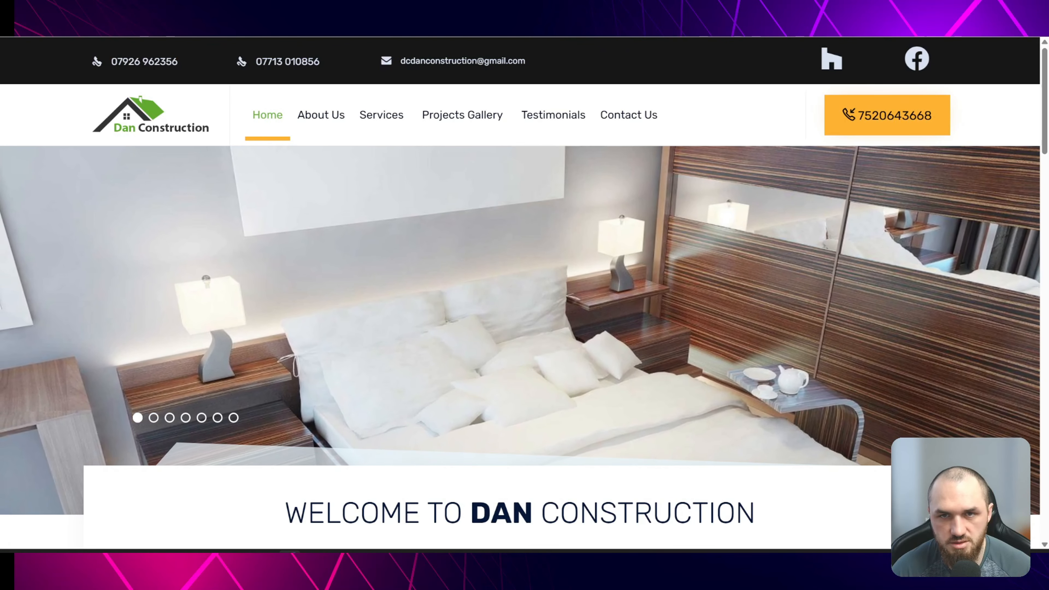
pyautogui.click(509, 20)
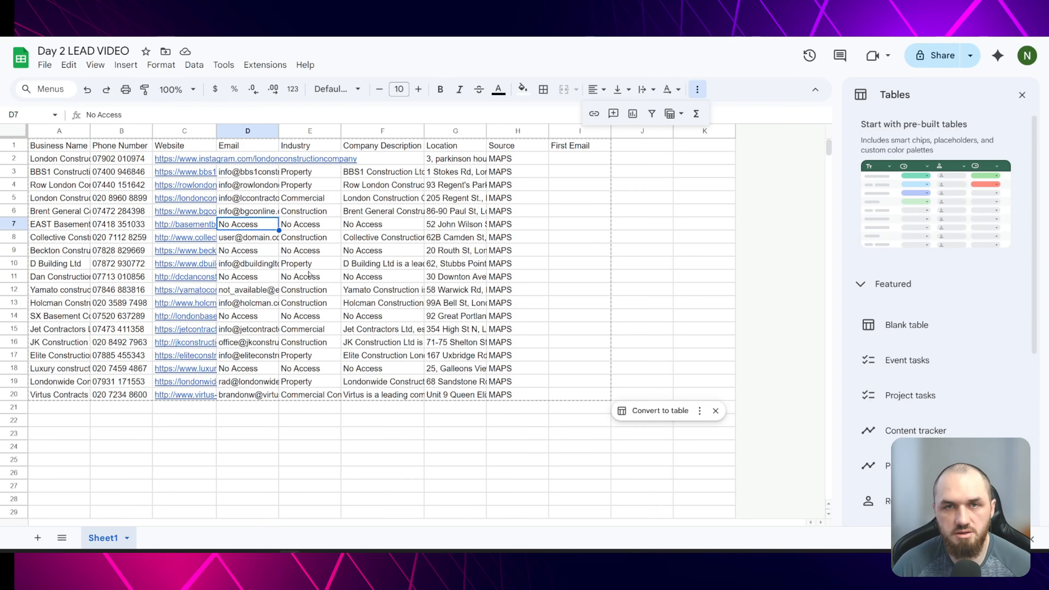
pyautogui.click(316, 225)
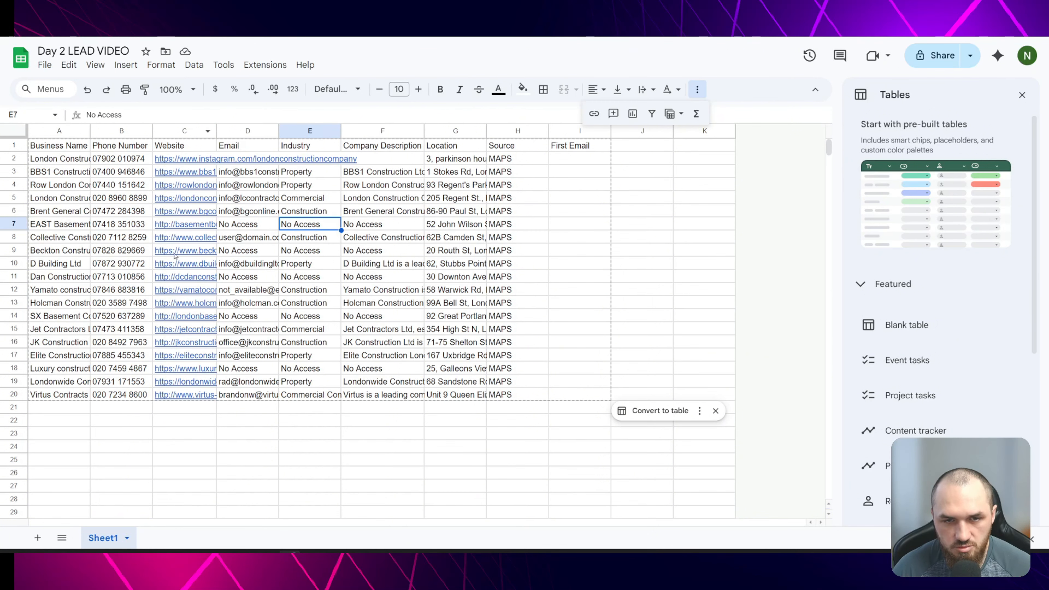
pyautogui.click(535, 382)
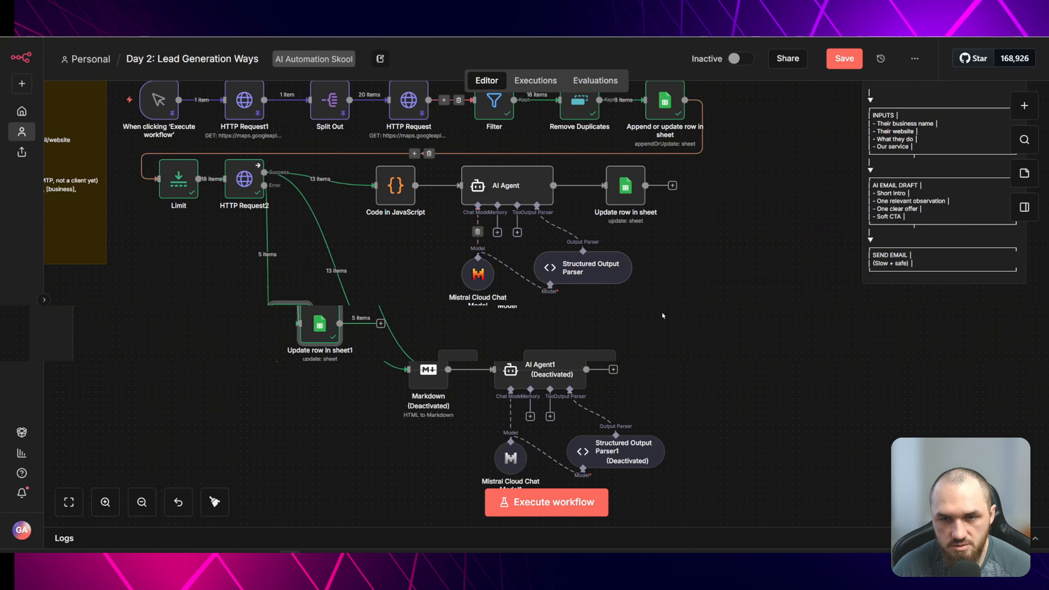
pyautogui.scroll(2, 416, 197)
pyautogui.scroll(-2, 417, 197)
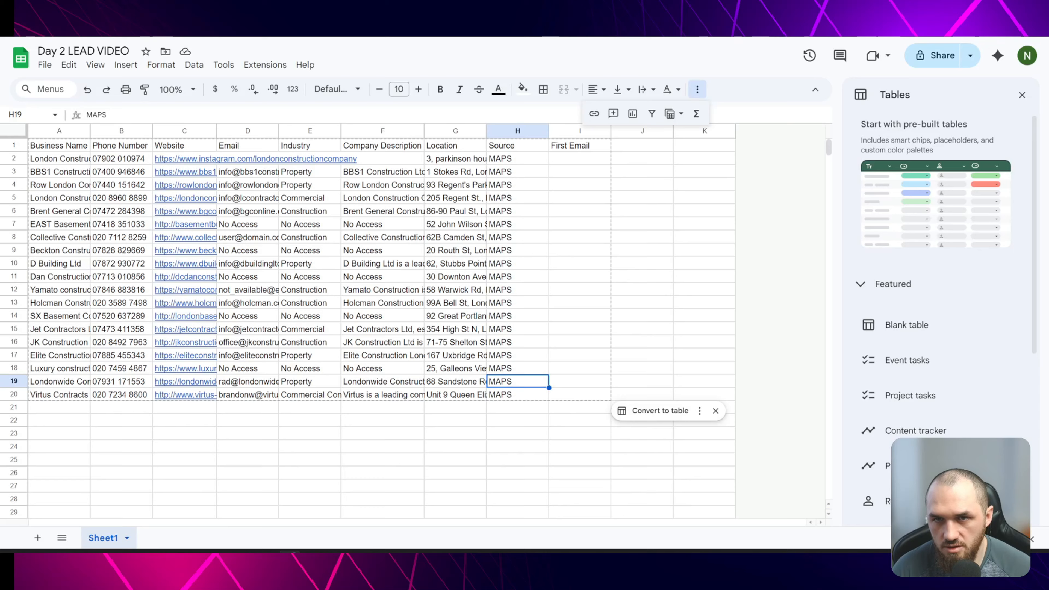
pyautogui.click(568, 160)
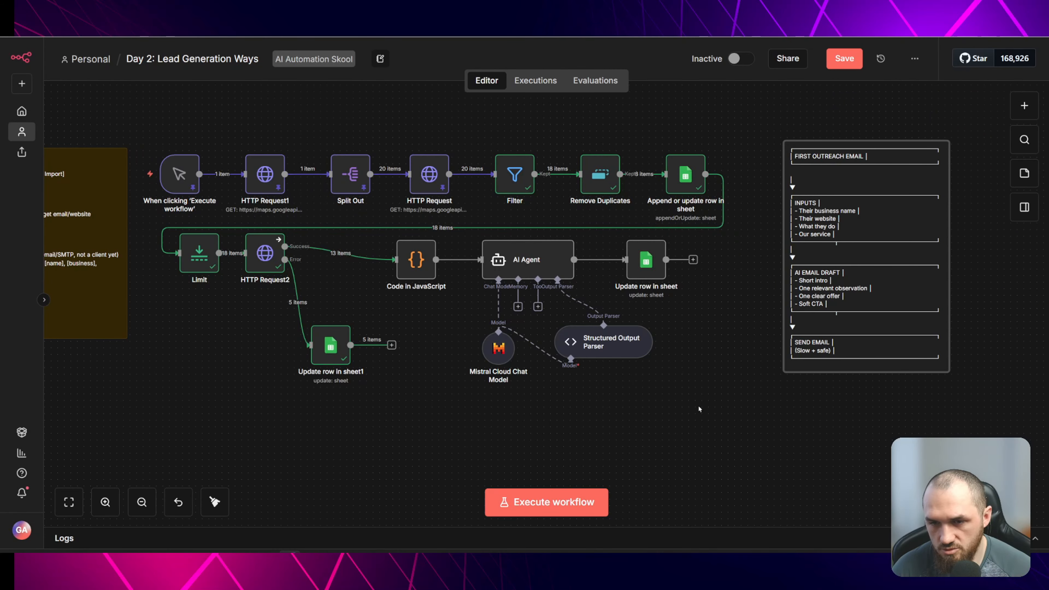
# - Move the manual trigger node below the workflow to start a separate branch
pyautogui.click(686, 408)
pyautogui.moveTo(613, 396); pyautogui.dragTo(723, 320)
pyautogui.click(291, 99)
pyautogui.scroll(1, 306, 108)
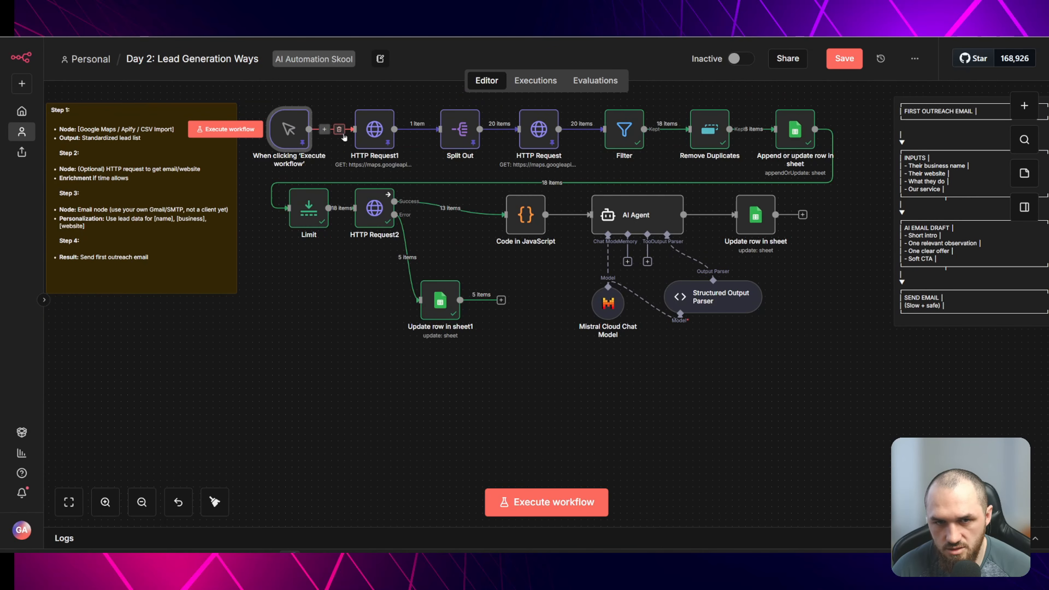
pyautogui.moveTo(294, 126); pyautogui.dragTo(281, 402)
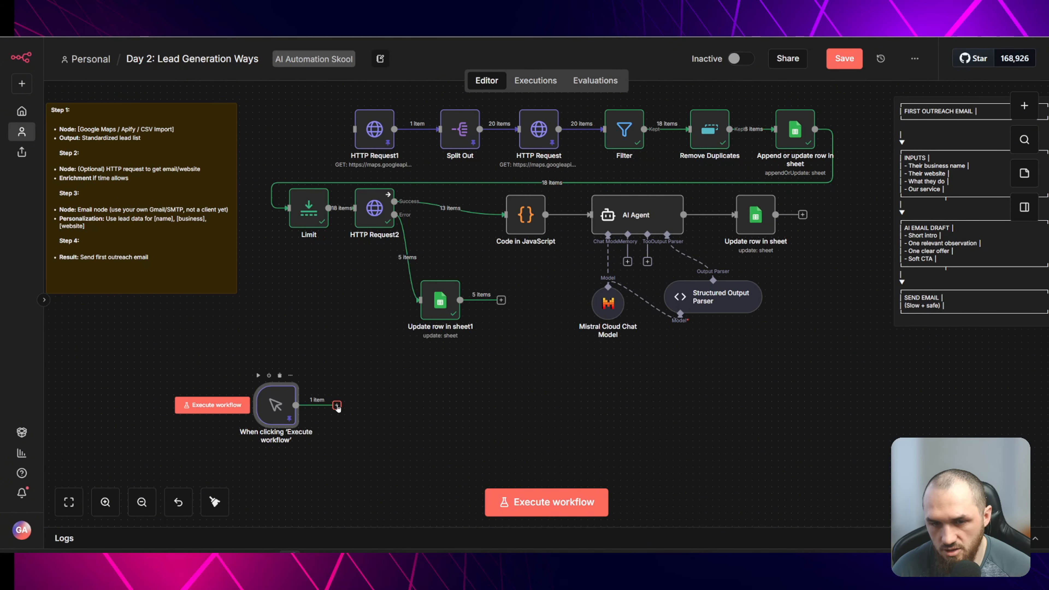
# - Add a Google Sheets Get row(s) in sheet node after the trigger reading Sheet1 of Day 2 LEAD VIDEO, and run it
pyautogui.click(337, 405)
pyautogui.click(877, 210)
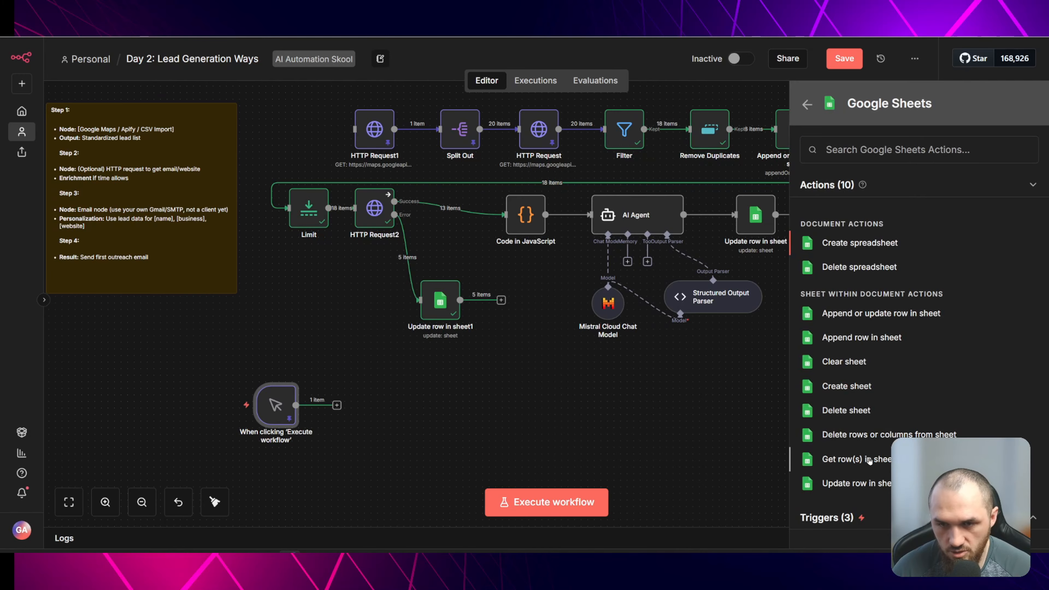
pyautogui.click(868, 460)
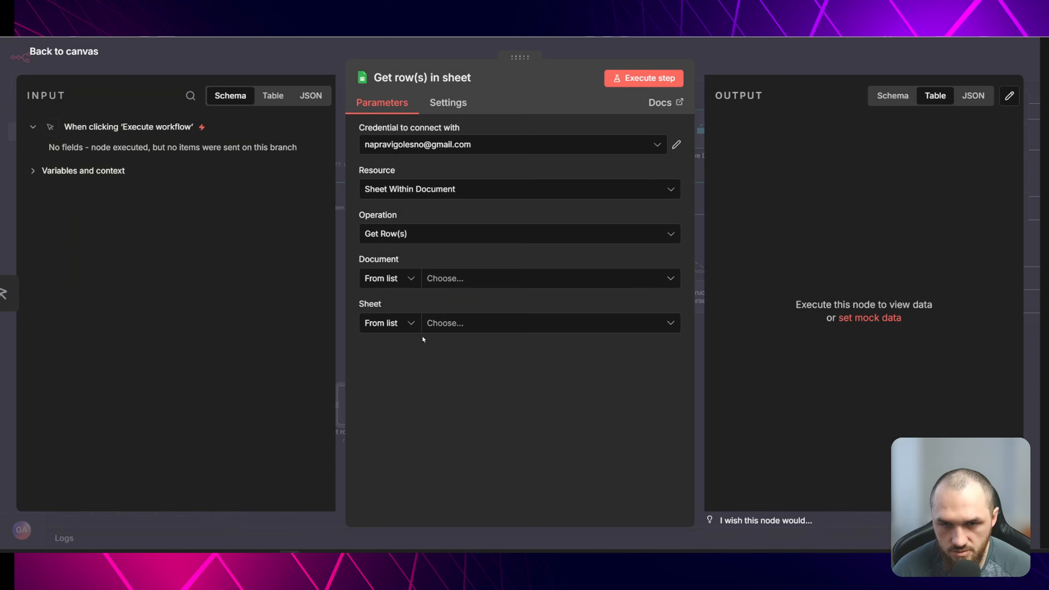
pyautogui.click(256, 51)
pyautogui.click(345, 373)
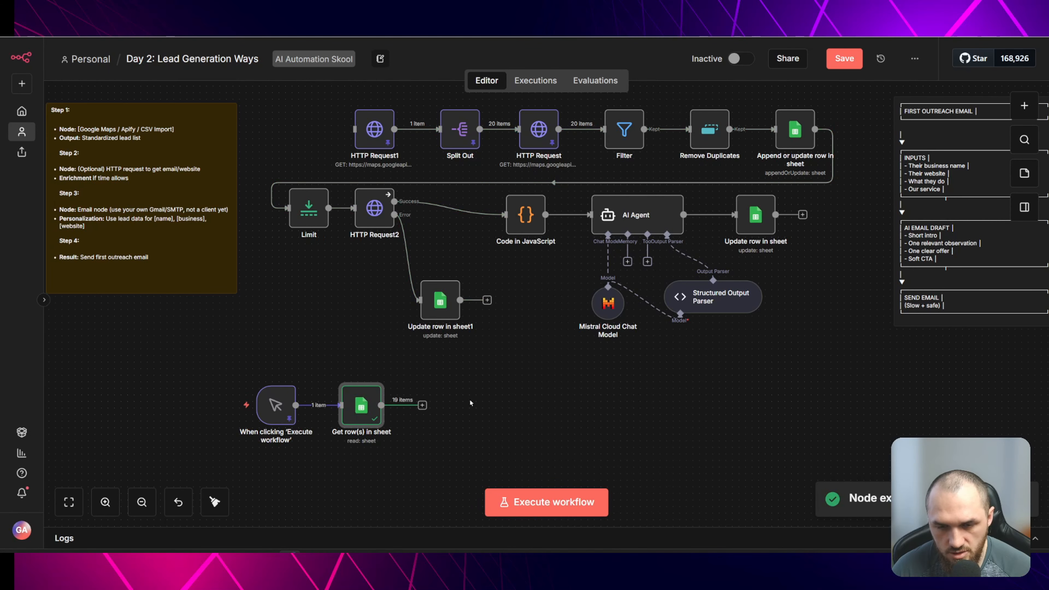
# - Add a Filter node after Get row(s) with a condition that Email is not empty
pyautogui.click(422, 405)
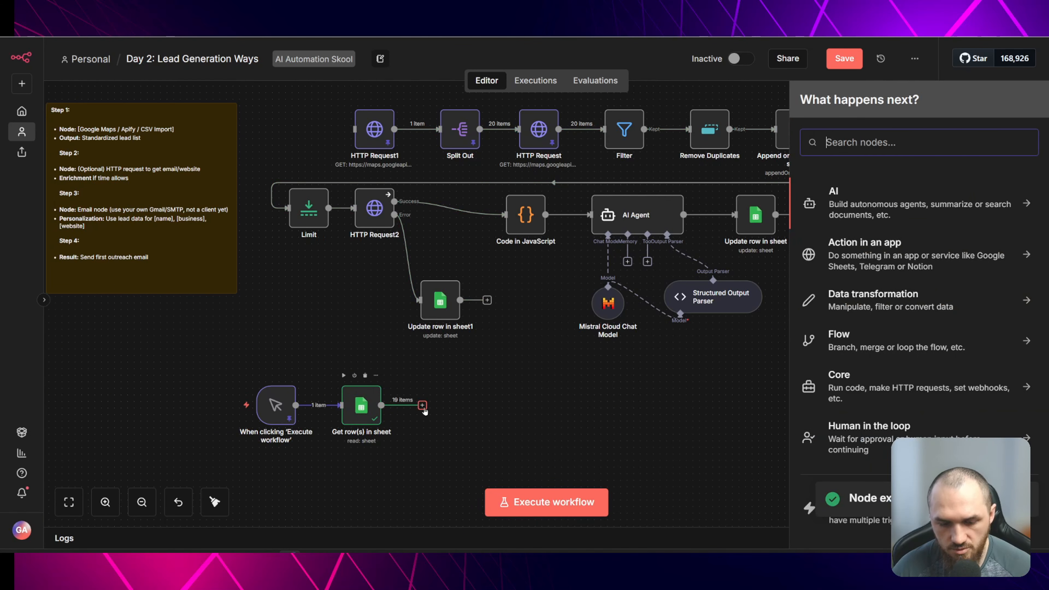
pyautogui.write('filter')
pyautogui.press('Return')
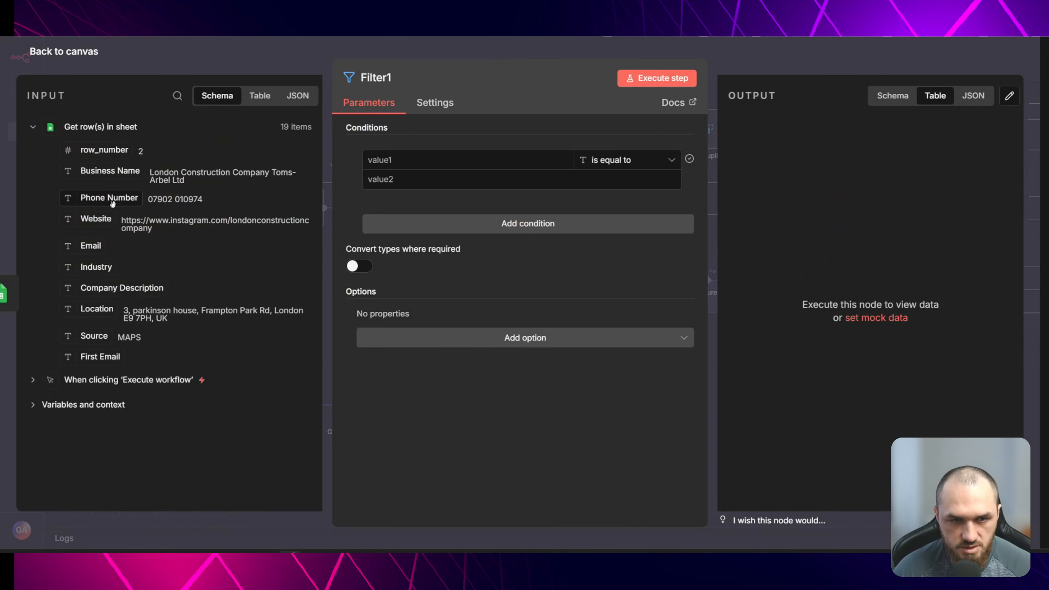
pyautogui.moveTo(90, 245); pyautogui.dragTo(400, 164)
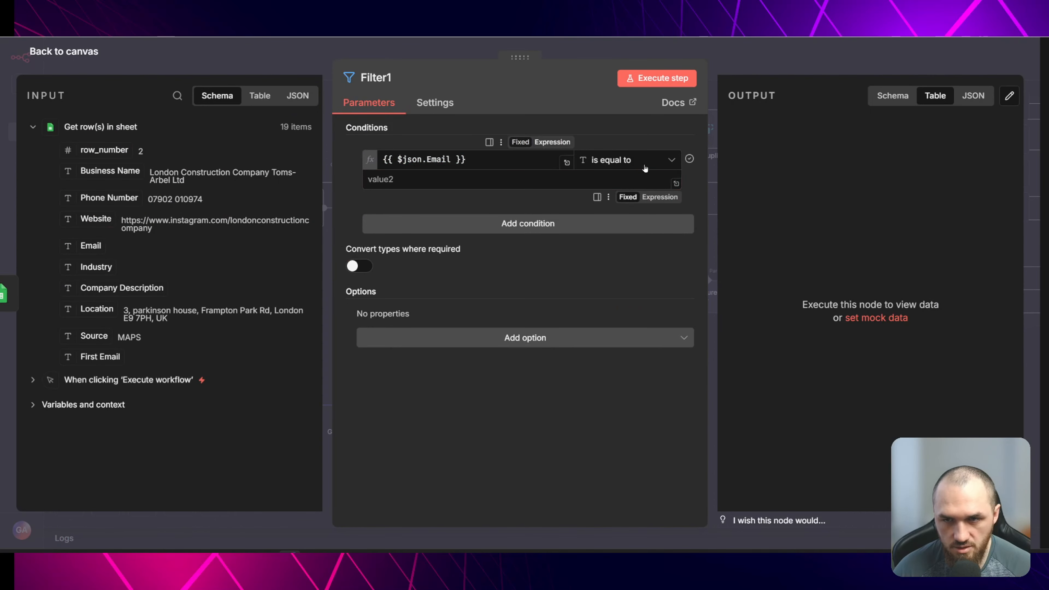
pyautogui.click(645, 160)
pyautogui.click(709, 198)
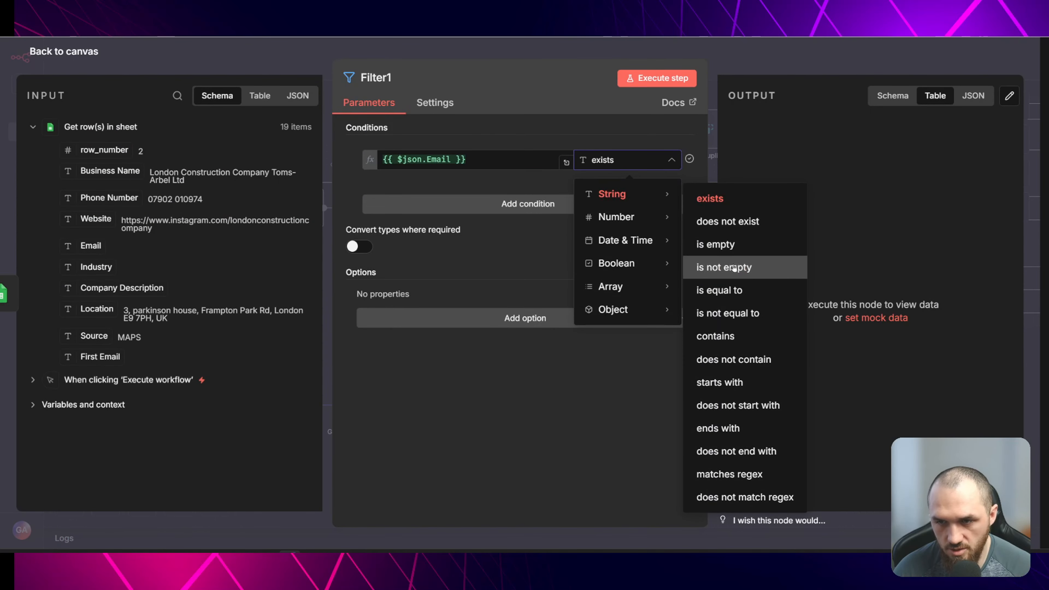
pyautogui.press('Escape')
pyautogui.press('Escape')
pyautogui.click(428, 375)
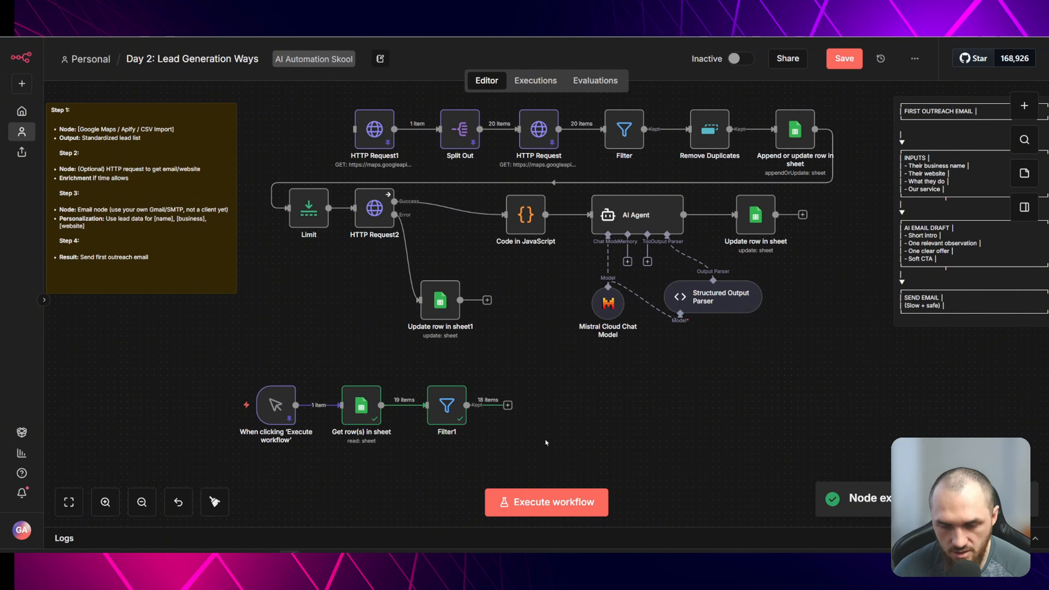
# - Change the filter condition to Email is not equal to No Access
pyautogui.doubleClick(457, 425)
pyautogui.click(625, 160)
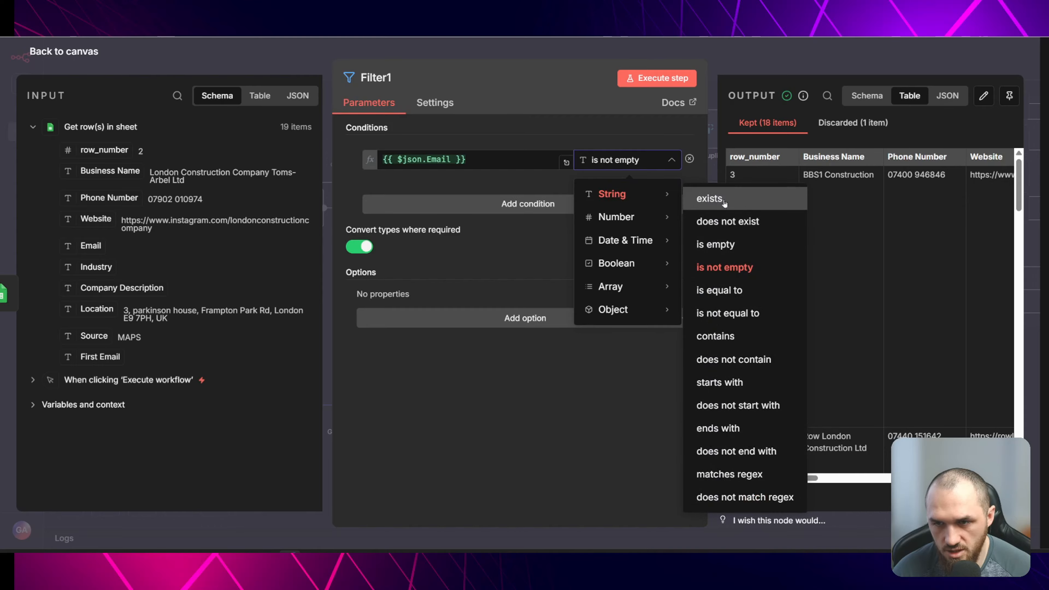
pyautogui.click(728, 314)
pyautogui.click(431, 180)
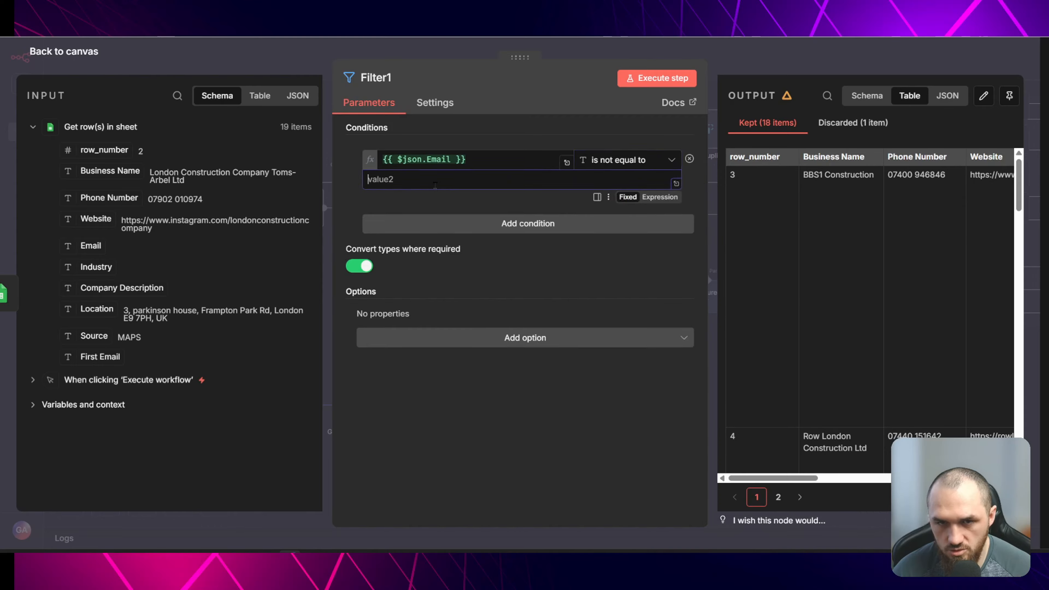
pyautogui.write('o Access')
# - Add the Ignore Case option to the filter and return to the canvas
pyautogui.click(428, 338)
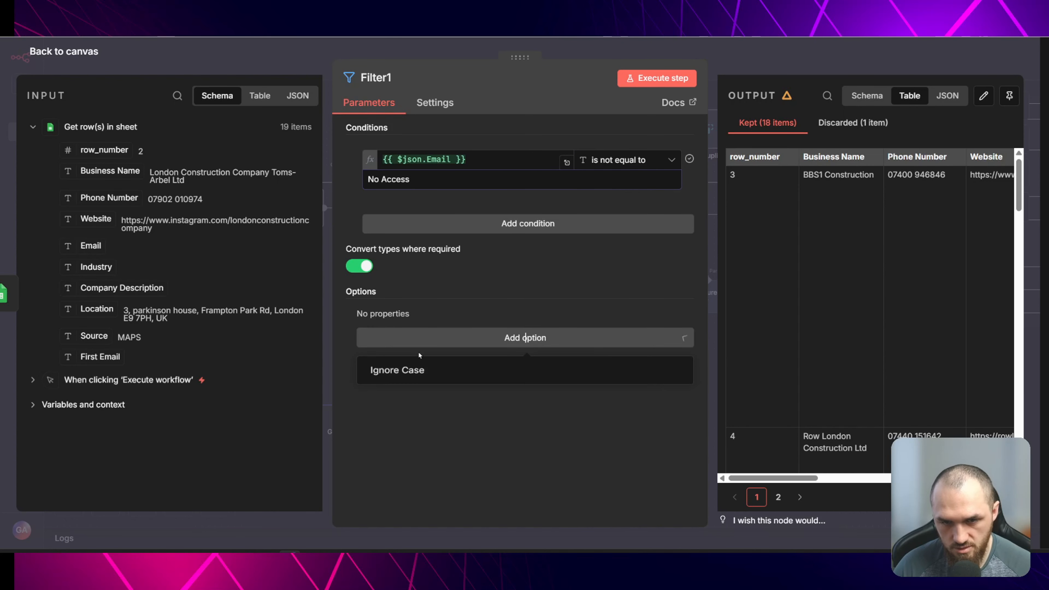
pyautogui.click(410, 367)
pyautogui.click(297, 55)
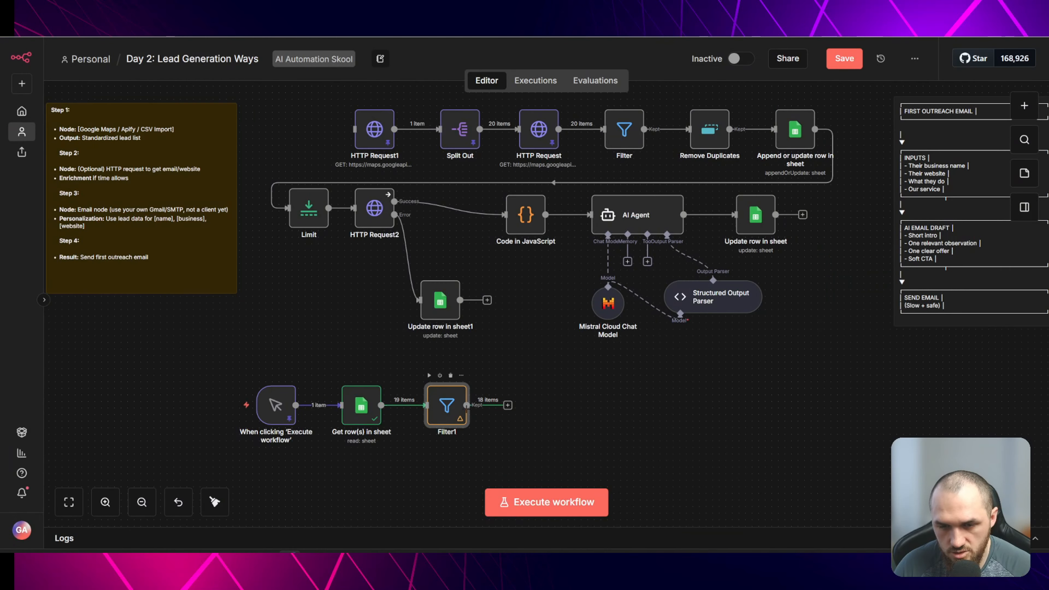
# - Add a second Filter1 condition requiring Email is not empty
pyautogui.doubleClick(446, 398)
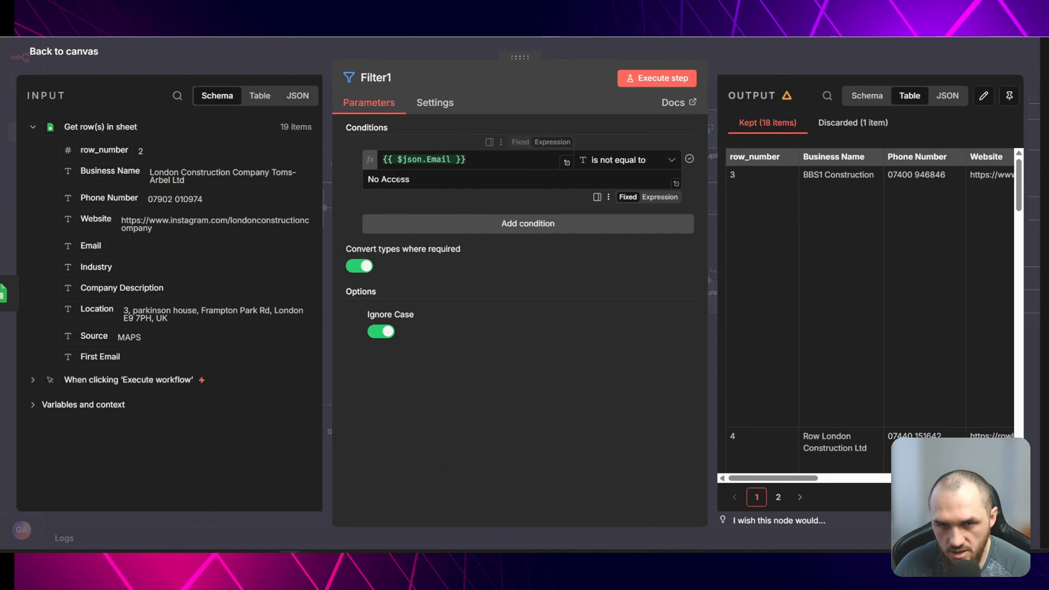
pyautogui.click(260, 57)
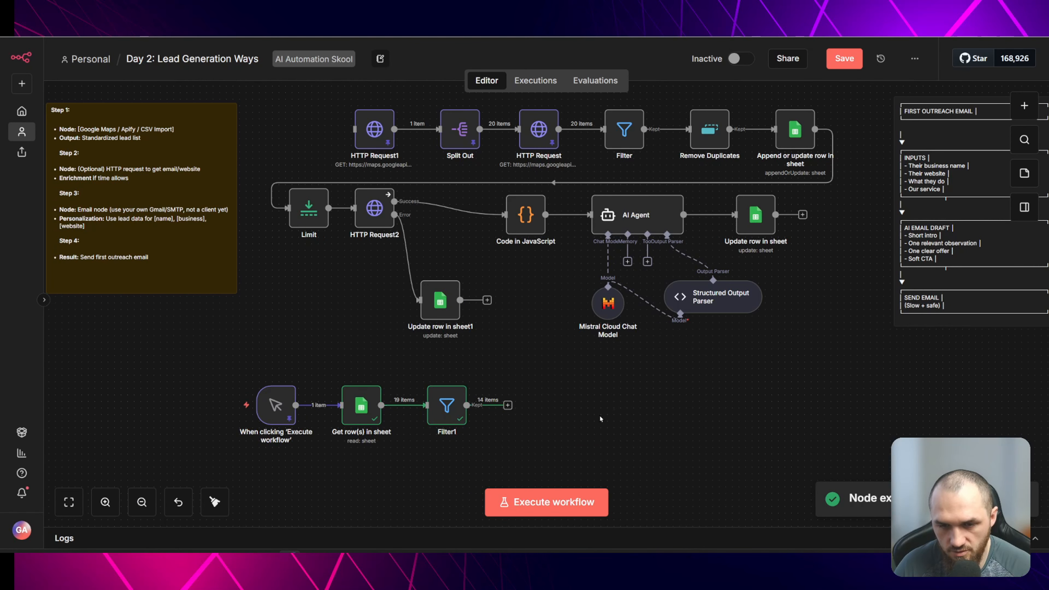
pyautogui.doubleClick(446, 405)
pyautogui.click(627, 244)
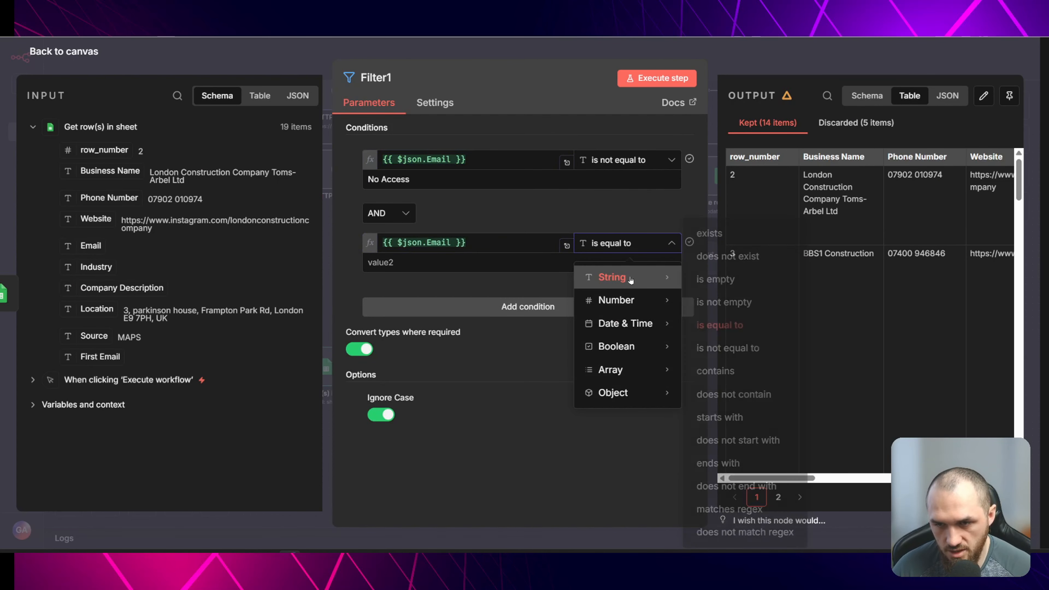
pyautogui.click(731, 303)
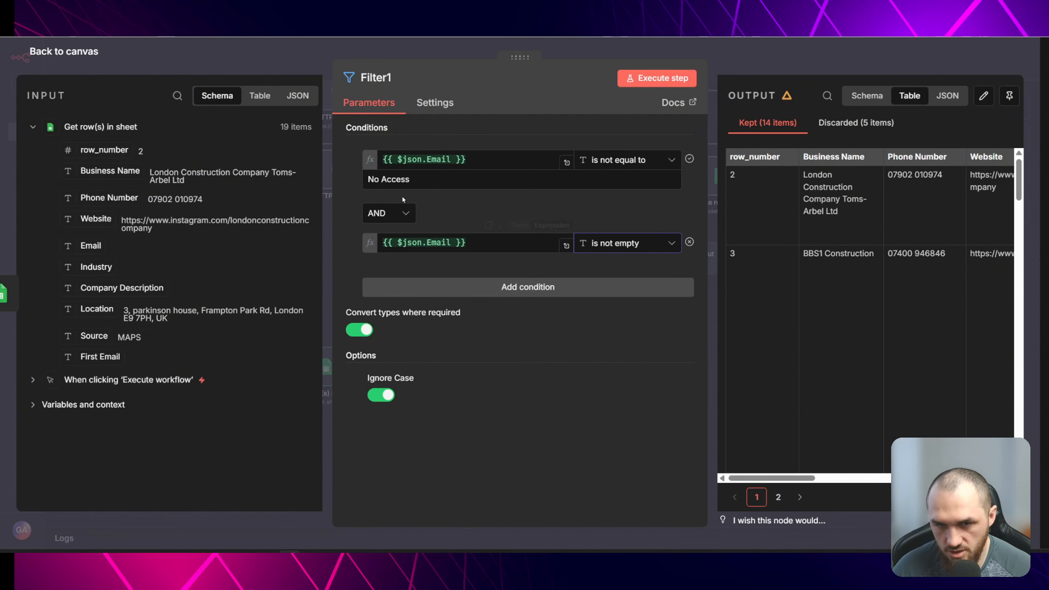
pyautogui.click(286, 54)
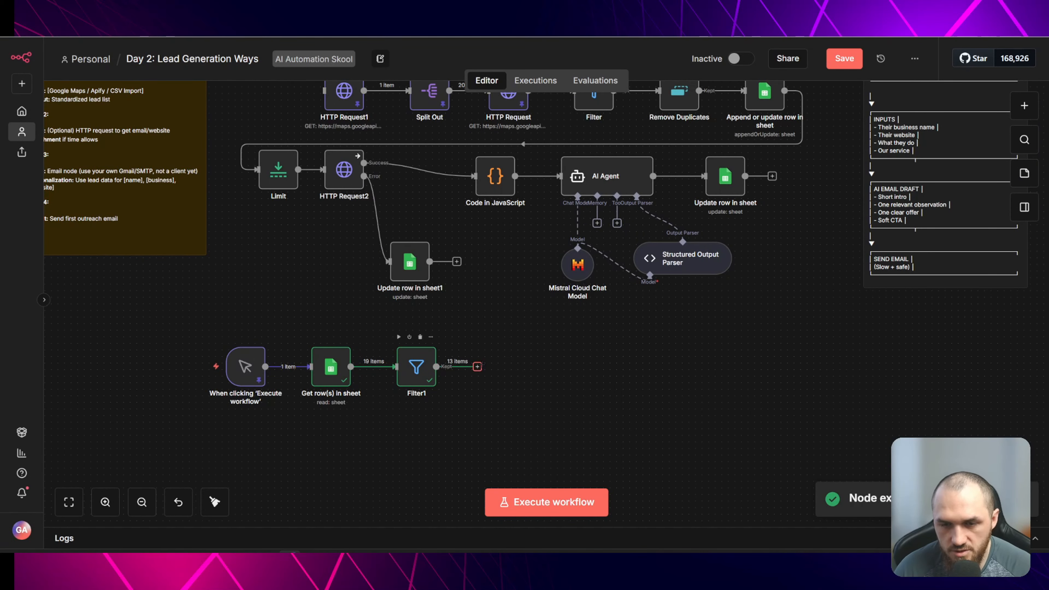
# - Add an AI Agent node after Filter1 with the prompt {{ $json.toJsonString() }}
pyautogui.click(477, 366)
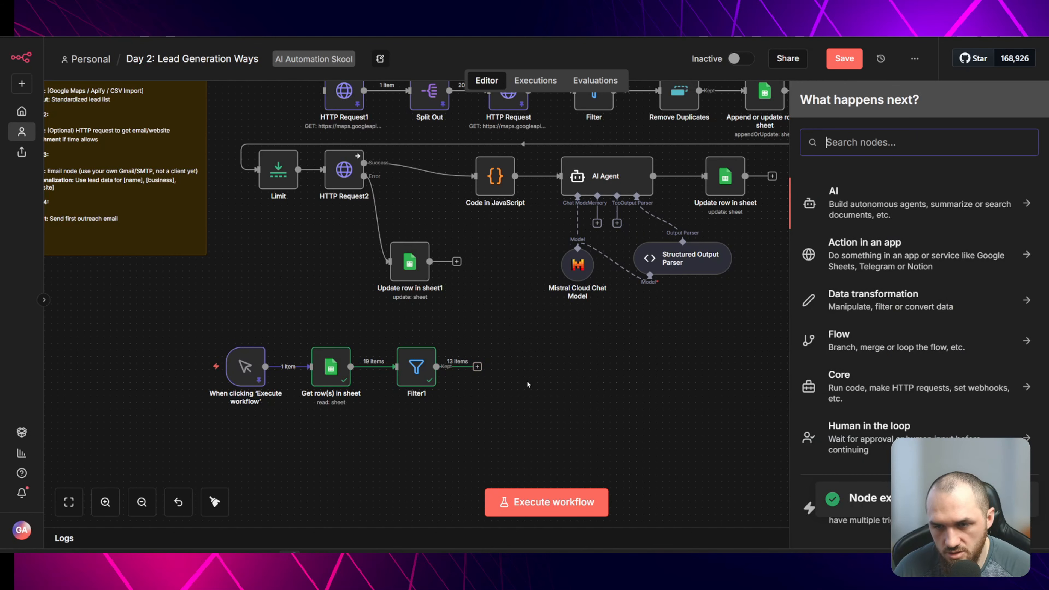
pyautogui.press('Escape')
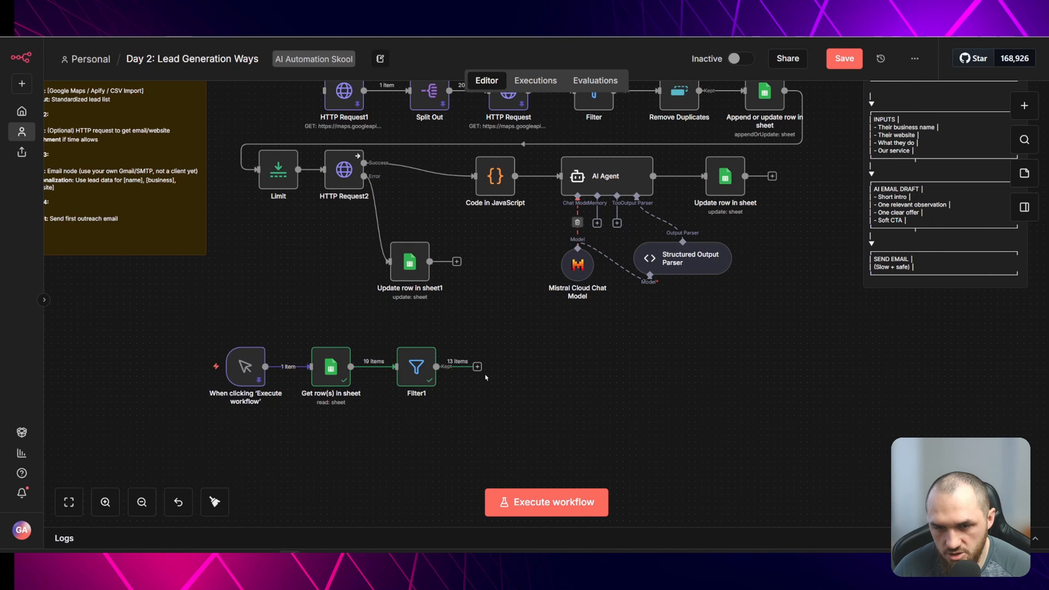
pyautogui.click(477, 366)
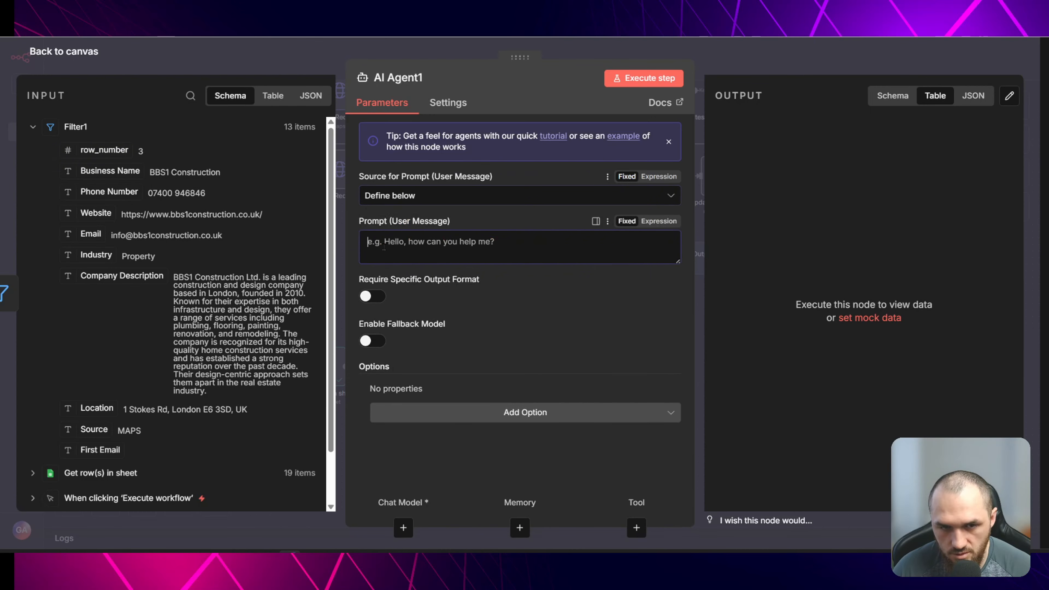
pyautogui.click(454, 236)
pyautogui.write('{{ ')
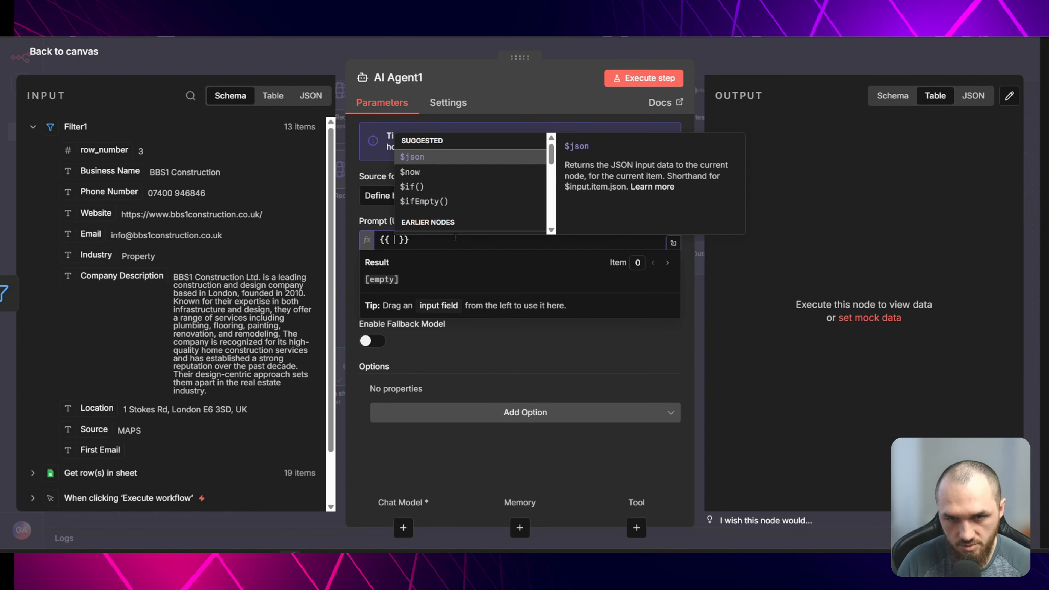
pyautogui.write('$json')
pyautogui.write('.toJsonString()')
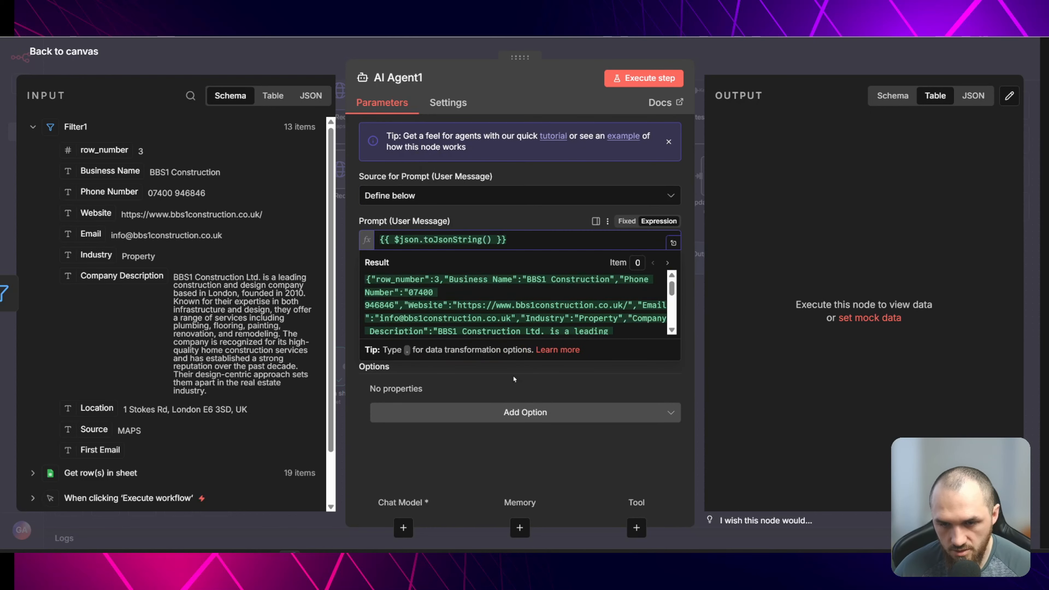
# - Add a System Message option for an expert Business Outreach First Email Writer, copying the AI EMAIL DRAFT format from the sticky note
pyautogui.click(496, 416)
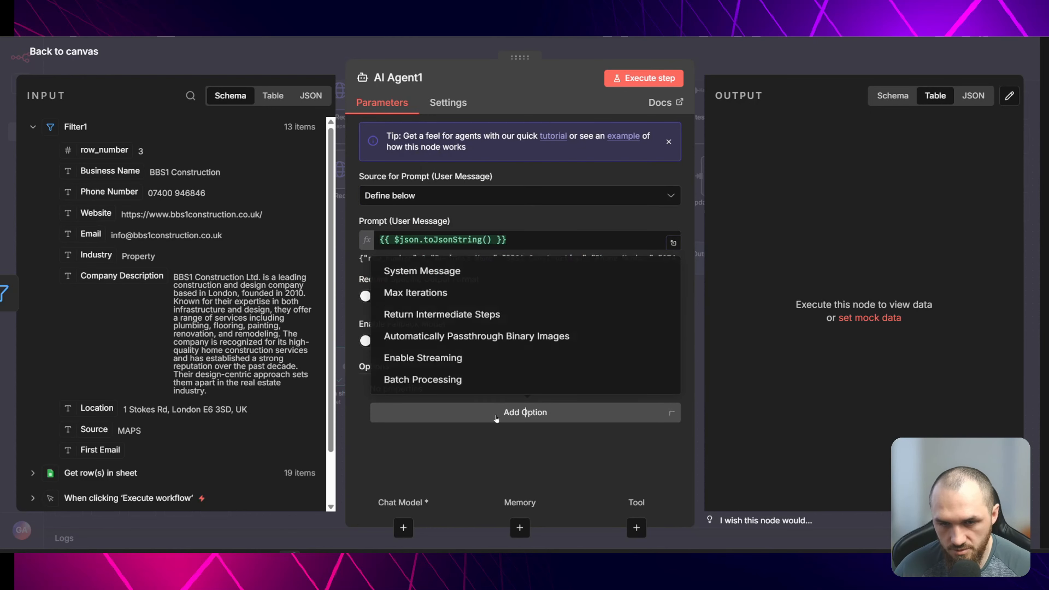
pyautogui.click(454, 273)
pyautogui.click(453, 411)
pyautogui.hotkey('ctrl', 'a')
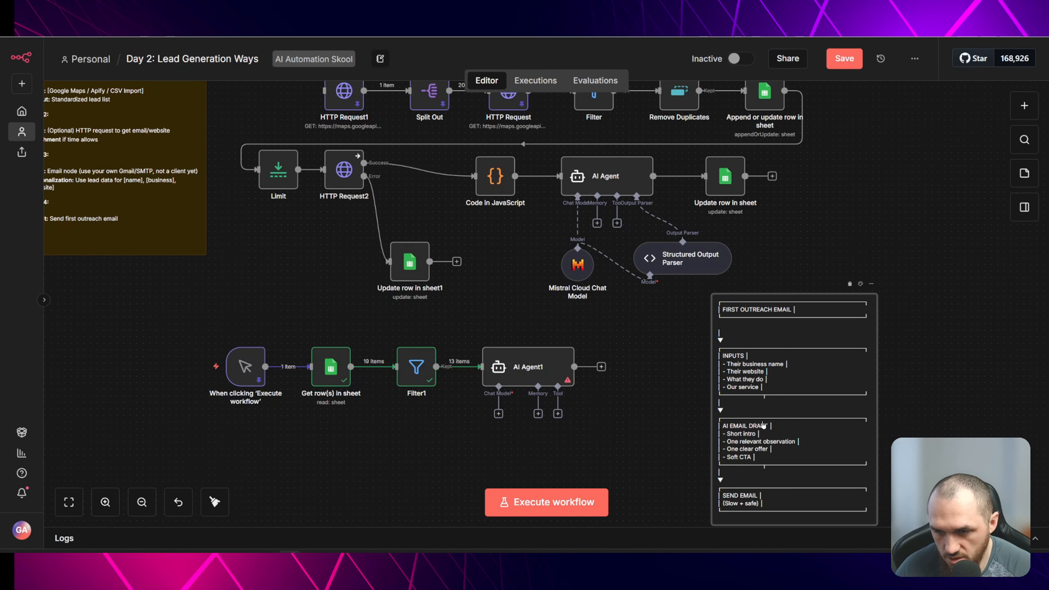
pyautogui.doubleClick(771, 430)
pyautogui.moveTo(761, 413); pyautogui.dragTo(726, 376)
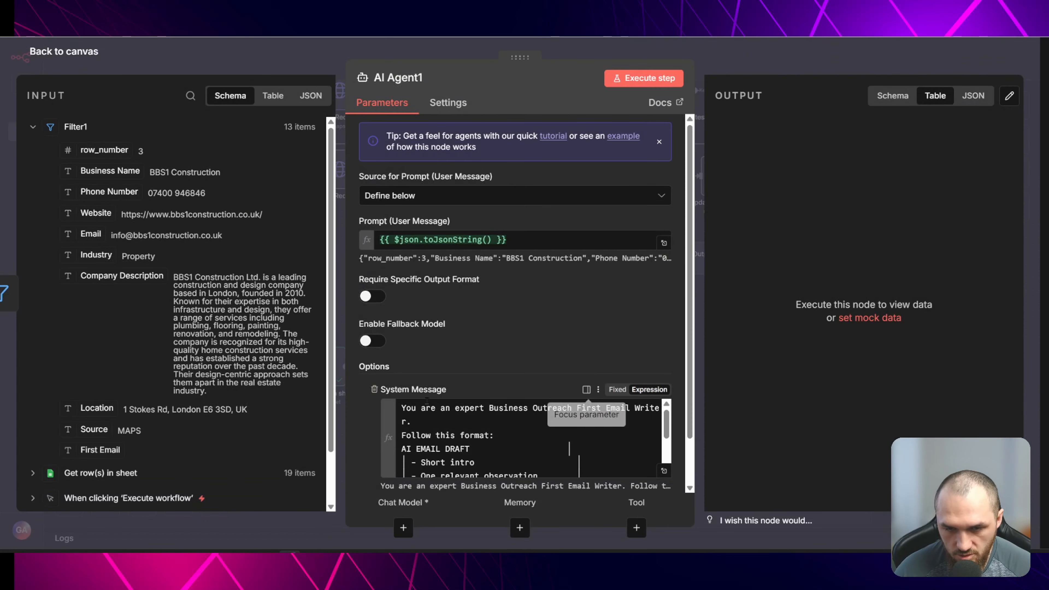
# - In the expanded system message, add "Our business is:" with the Muro AI Automations description of services offered
pyautogui.click(664, 471)
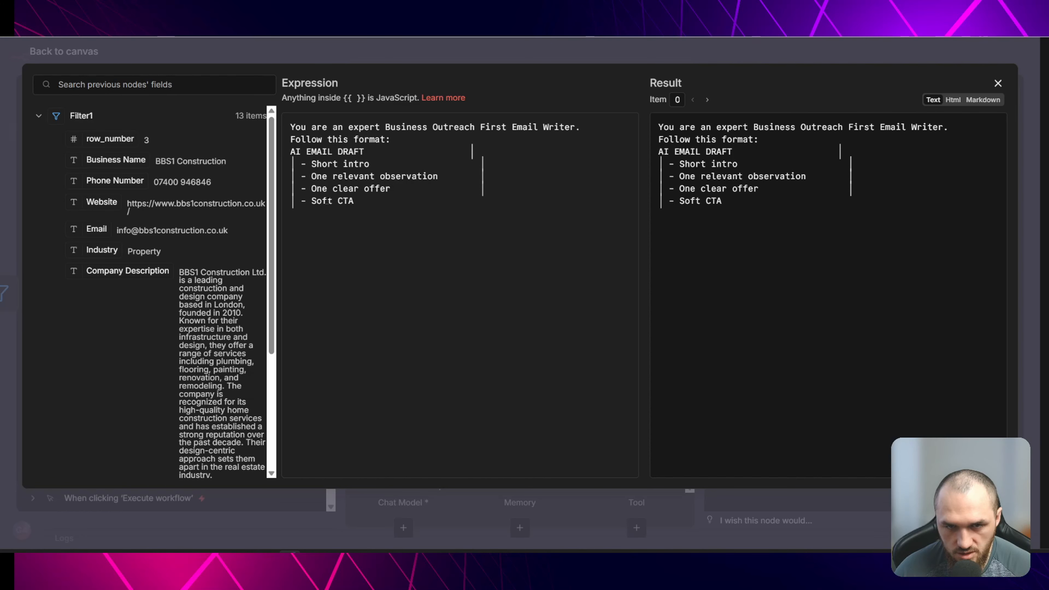
pyautogui.click(375, 202)
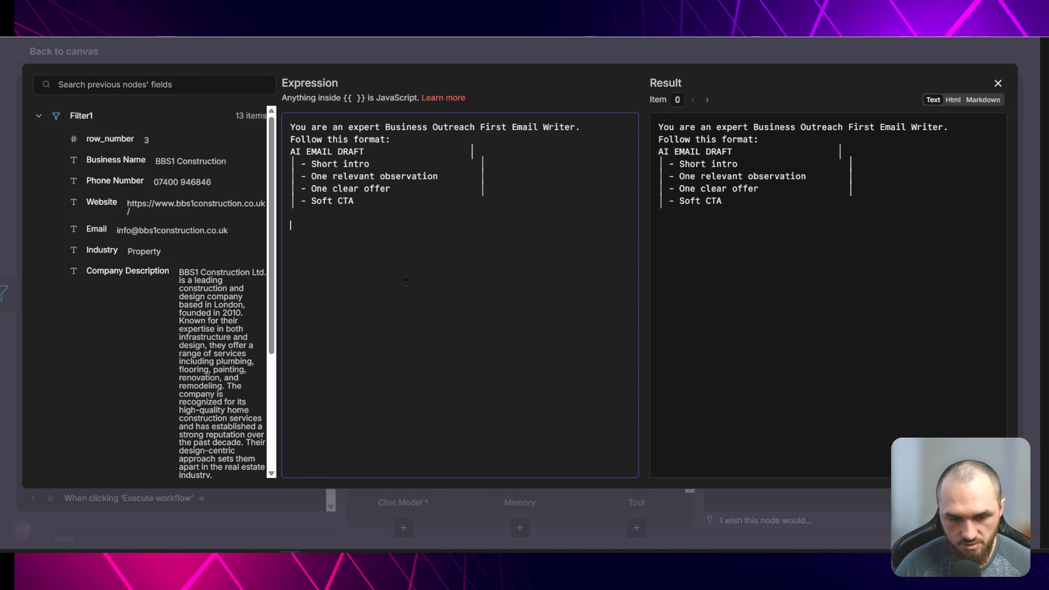
pyautogui.write('Our busin')
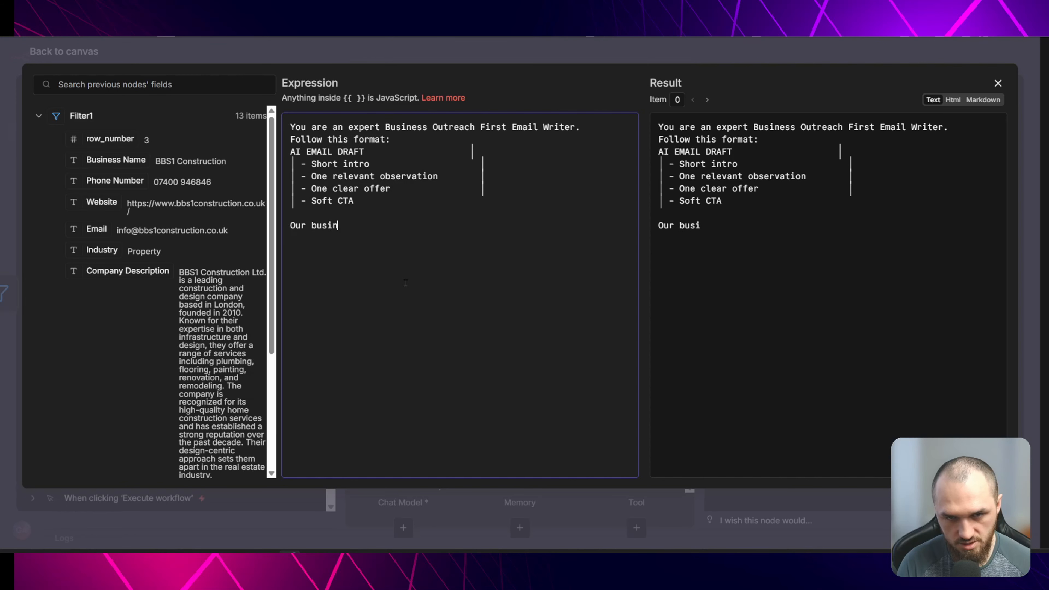
pyautogui.write('ess is:')
pyautogui.press('Return')
pyautogui.press('Return')
pyautogui.write('M')
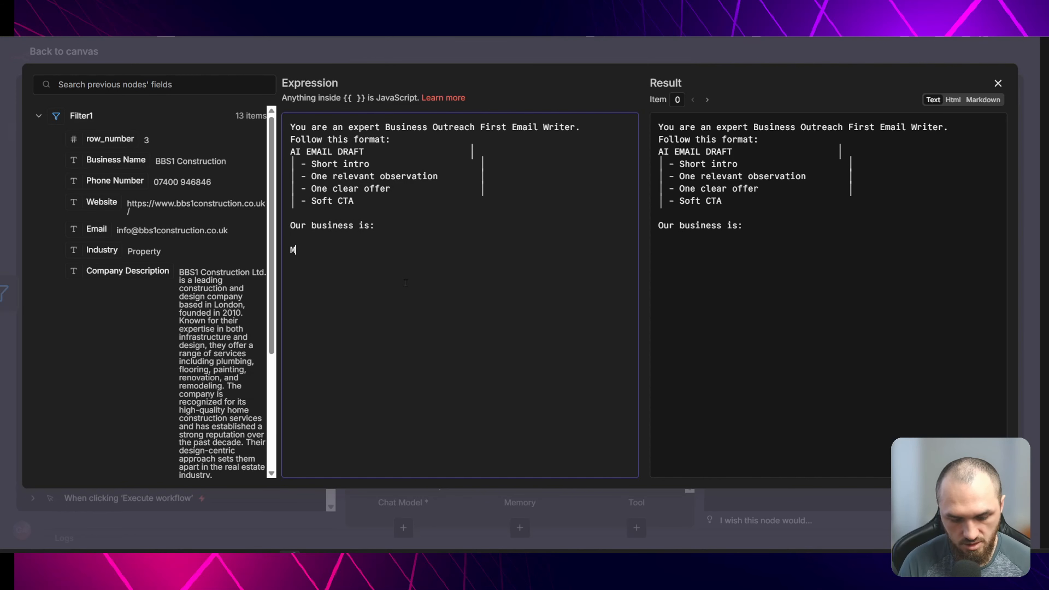
pyautogui.write('uro AI A')
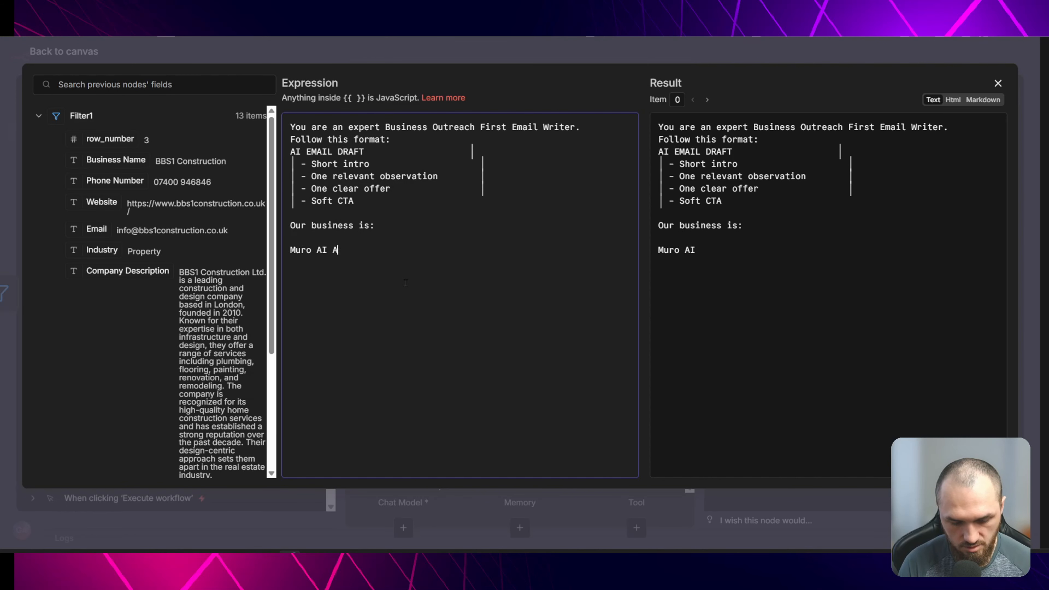
pyautogui.write('utomations - we')
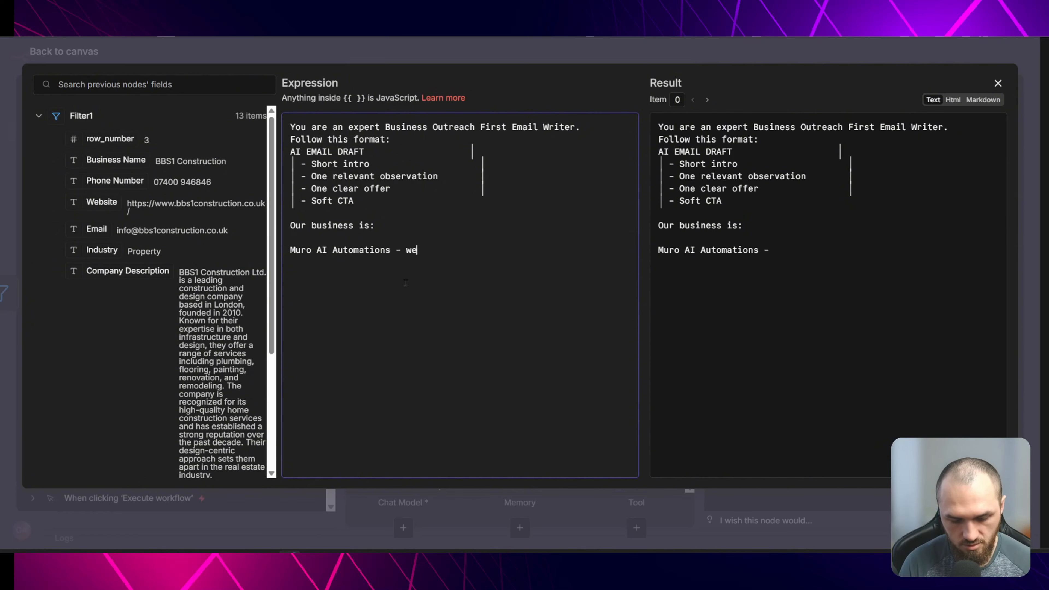
pyautogui.write(' offer ai autmo')
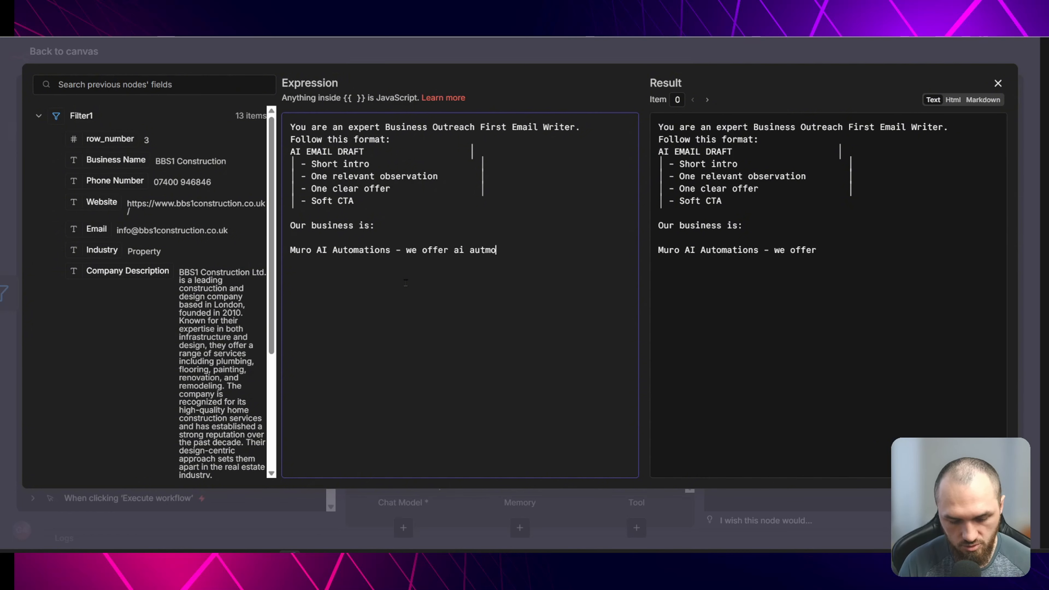
pyautogui.write('ations')
pyautogui.write('to save time and make more profit for businesses with revenue more than 100k per year. Lead generation, Admin tasks, Worker assignments, invoices, proposals, contracts, chatbots, email, whatsapp notifications and custom made automation systems.')
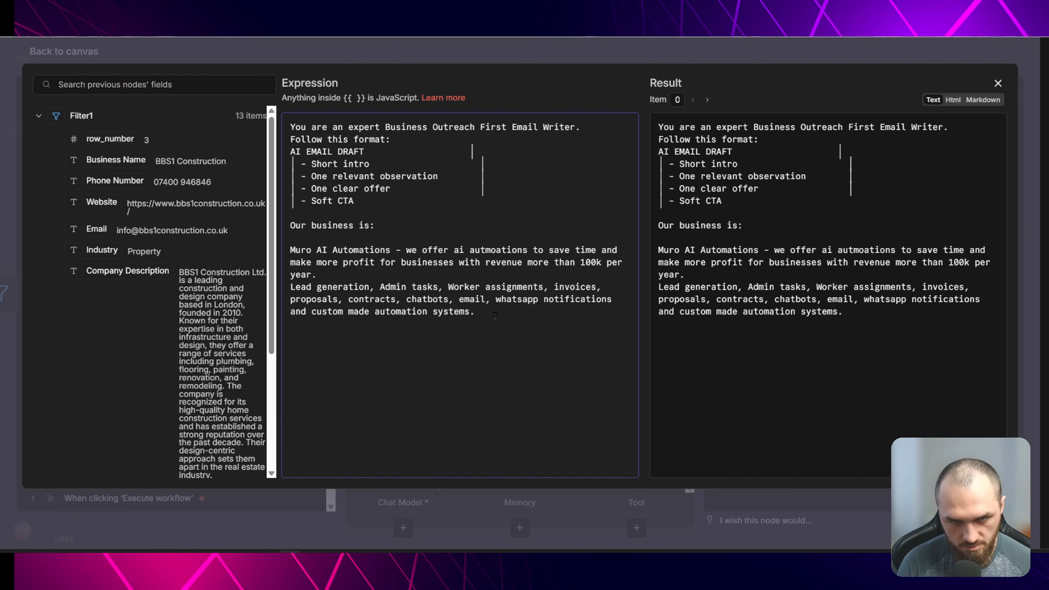
# - Add a line "Today is: {{ $now.toDateTime() }}" to the system message
pyautogui.press('Return')
pyautogui.press('Return')
pyautogui.write('Today is')
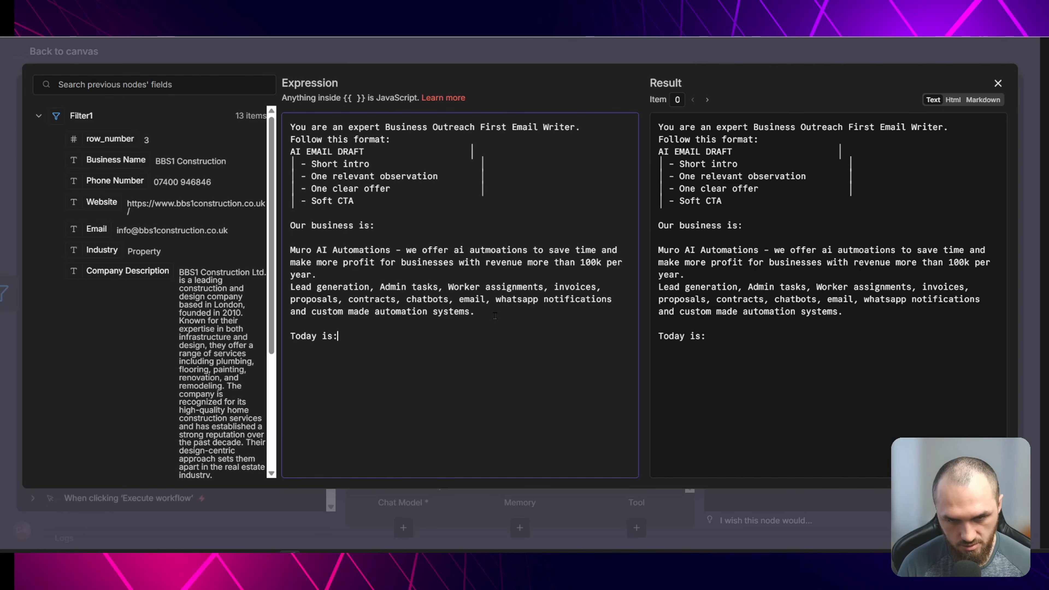
pyautogui.write(': {{ ')
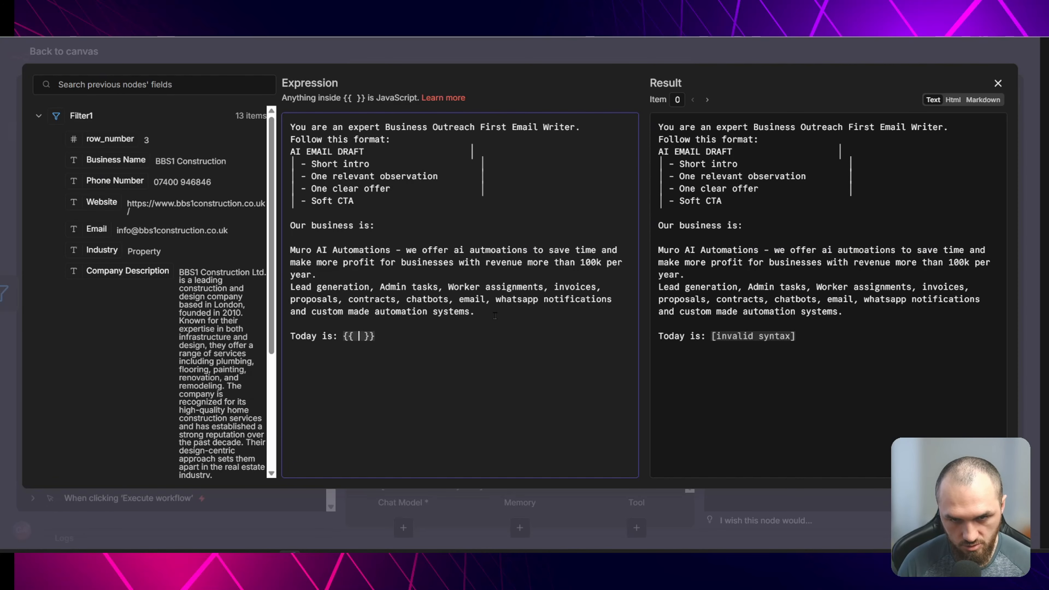
pyautogui.write('$now.toDateTime()')
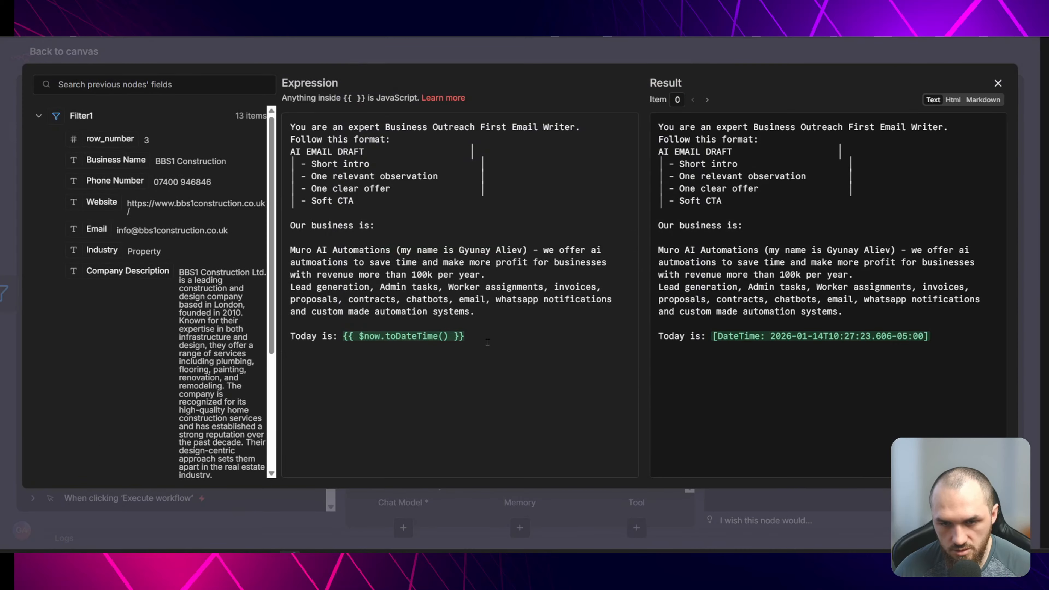
# - Add the sender's name and an OUTPUT JSON template with subject, emailText and emailAddress keys to the system message
pyautogui.click(488, 342)
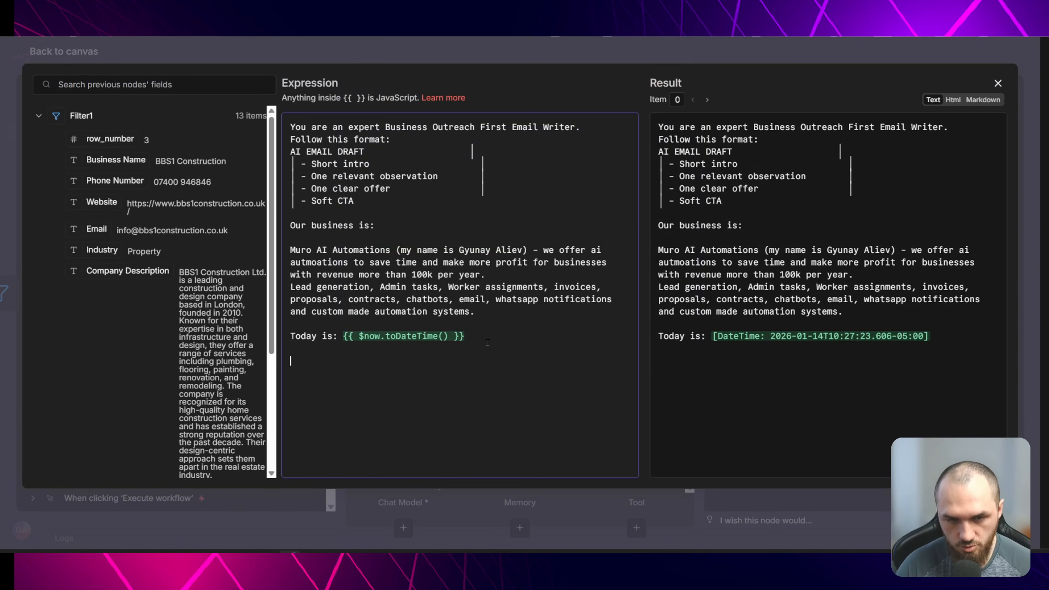
pyautogui.press('Return')
pyautogui.write('OUTPUT:')
pyautogui.press('Return')
pyautogui.press('Return')
pyautogui.write('{')
pyautogui.press('Return')
pyautogui.press('Return')
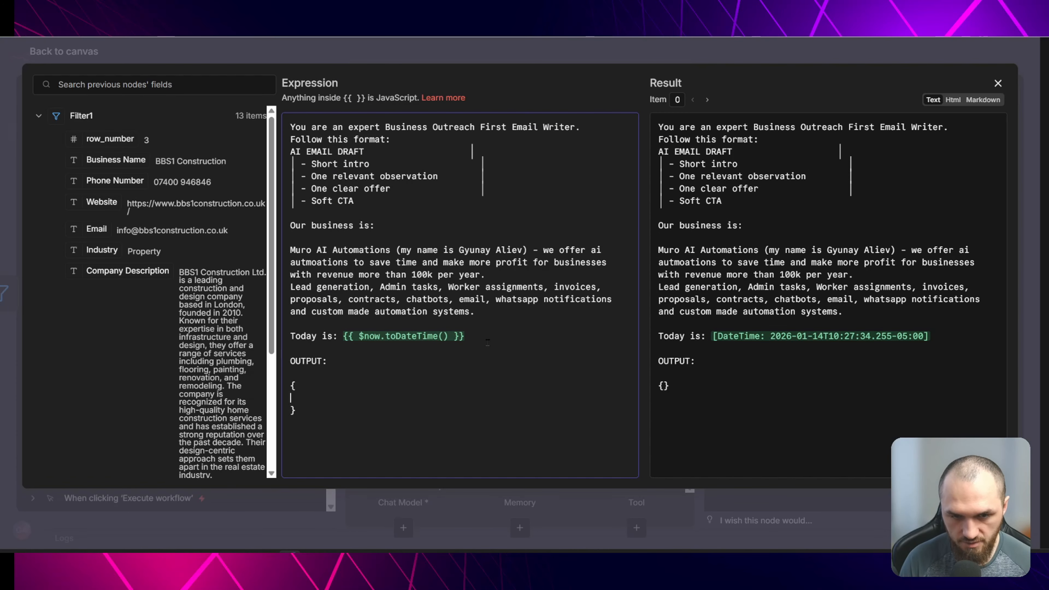
pyautogui.press('Tab')
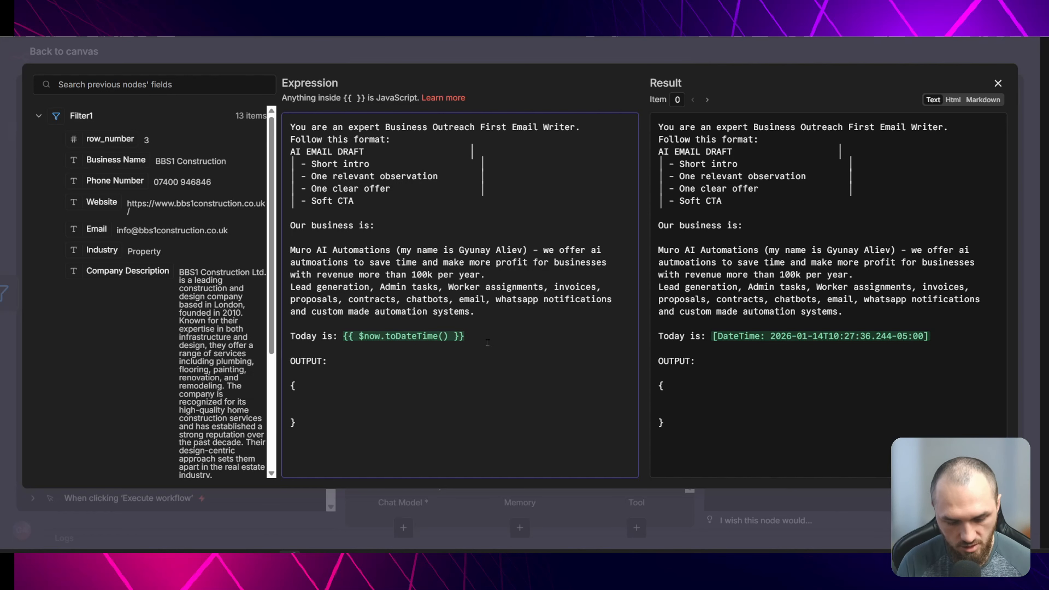
pyautogui.write('""subject":""')
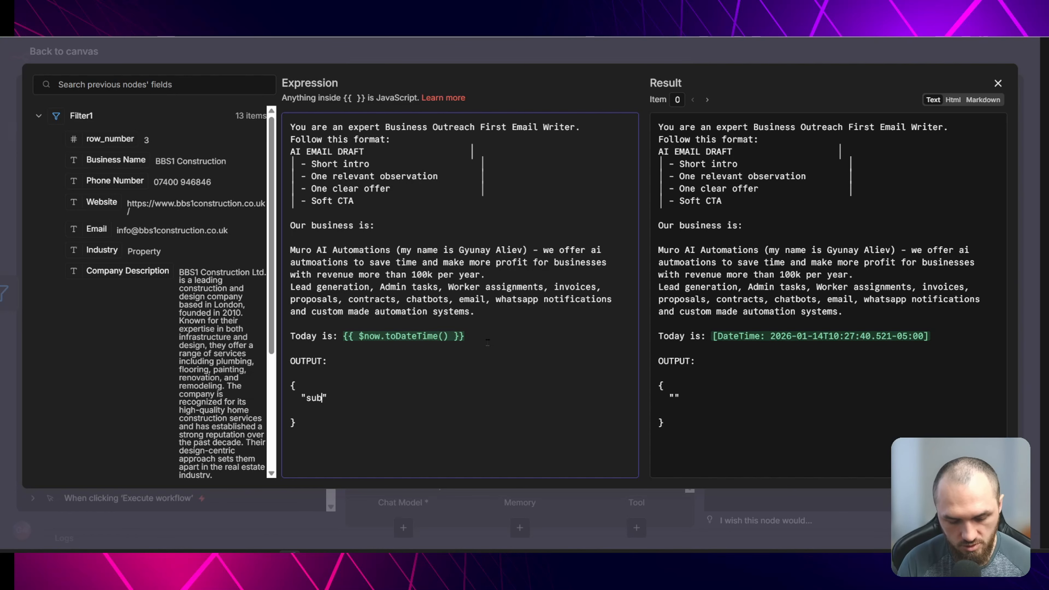
pyautogui.write(',')
pyautogui.press('Return')
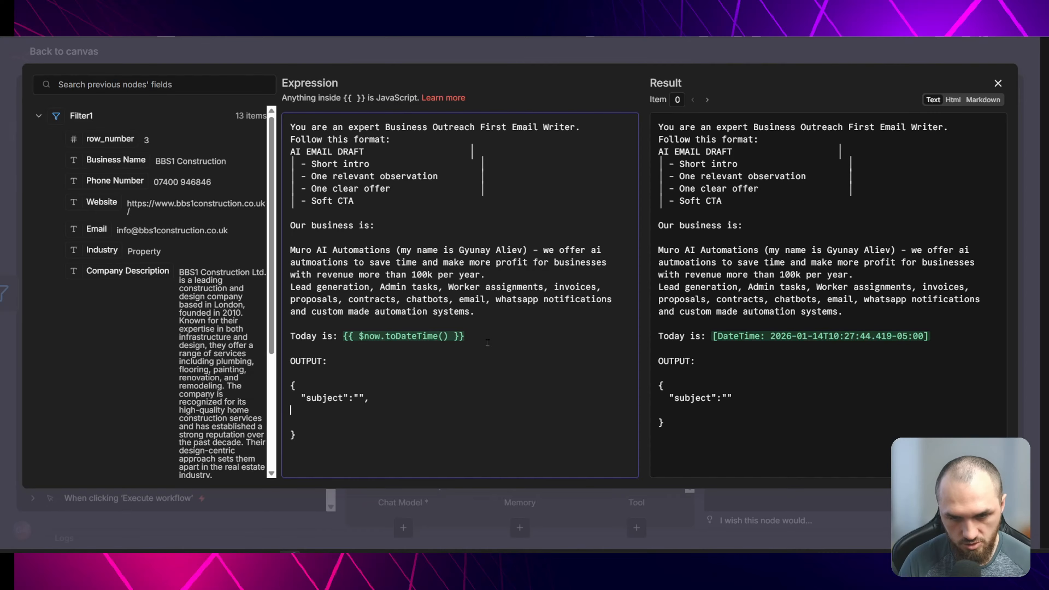
pyautogui.write('"email')
pyautogui.write('Text":"",')
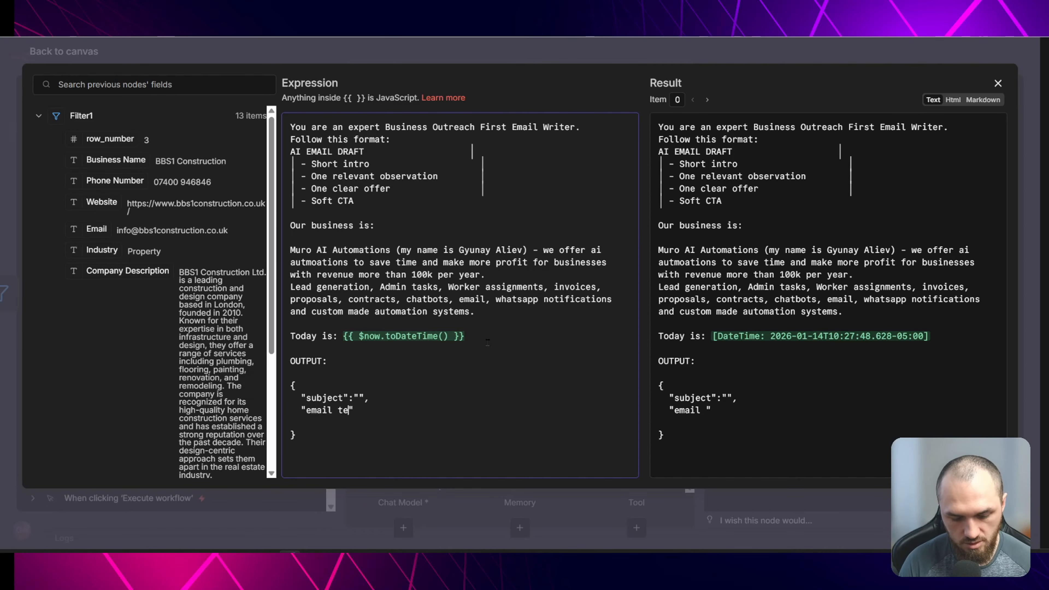
pyautogui.press('Return')
pyautogui.write('"')
pyautogui.write('emailAddress')
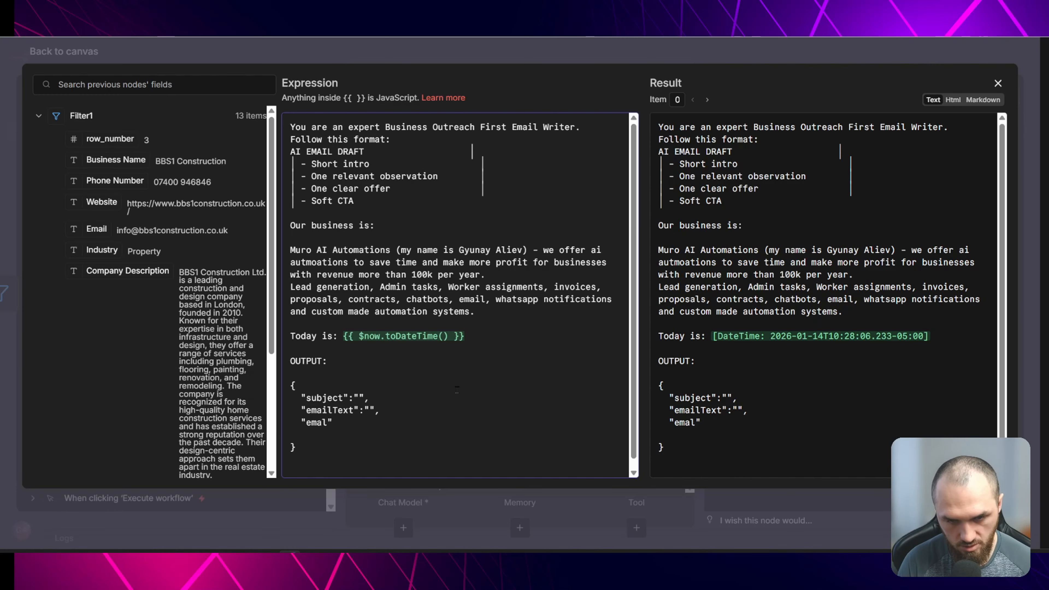
# - Copy the JSON template and attach a Structured Output Parser using it as the JSON example, enabling Auto-Fix Format
pyautogui.moveTo(299, 448); pyautogui.dragTo(288, 385)
pyautogui.hotkey('ctrl', 'c')
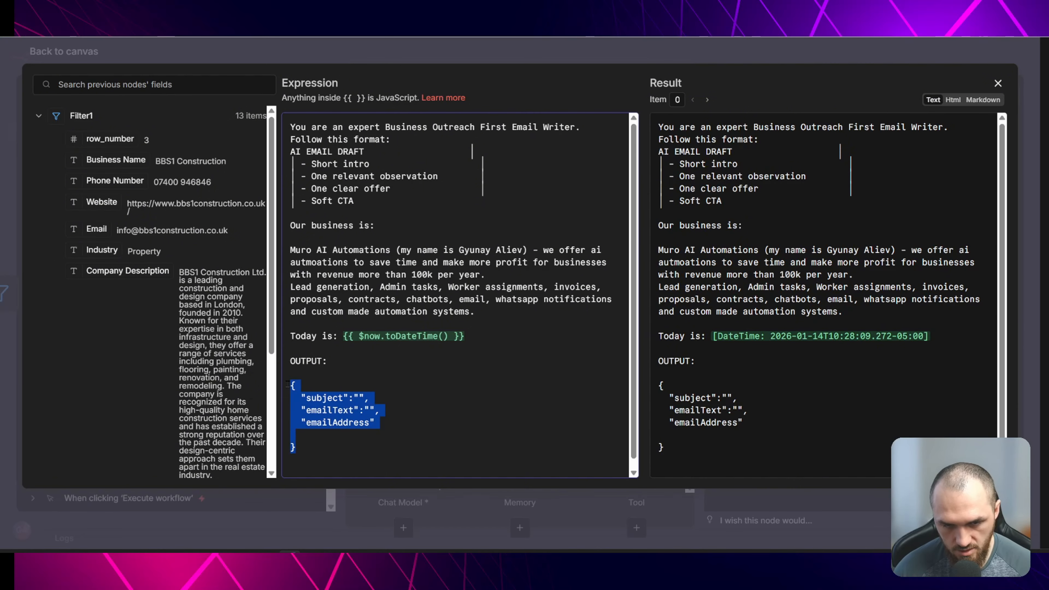
pyautogui.click(261, 60)
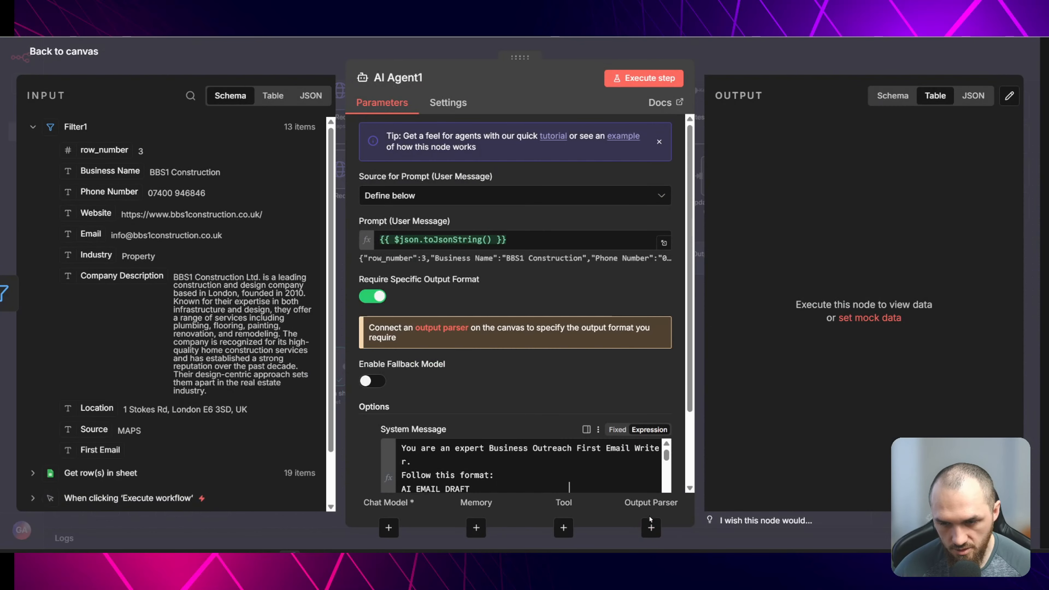
pyautogui.click(651, 528)
pyautogui.click(890, 233)
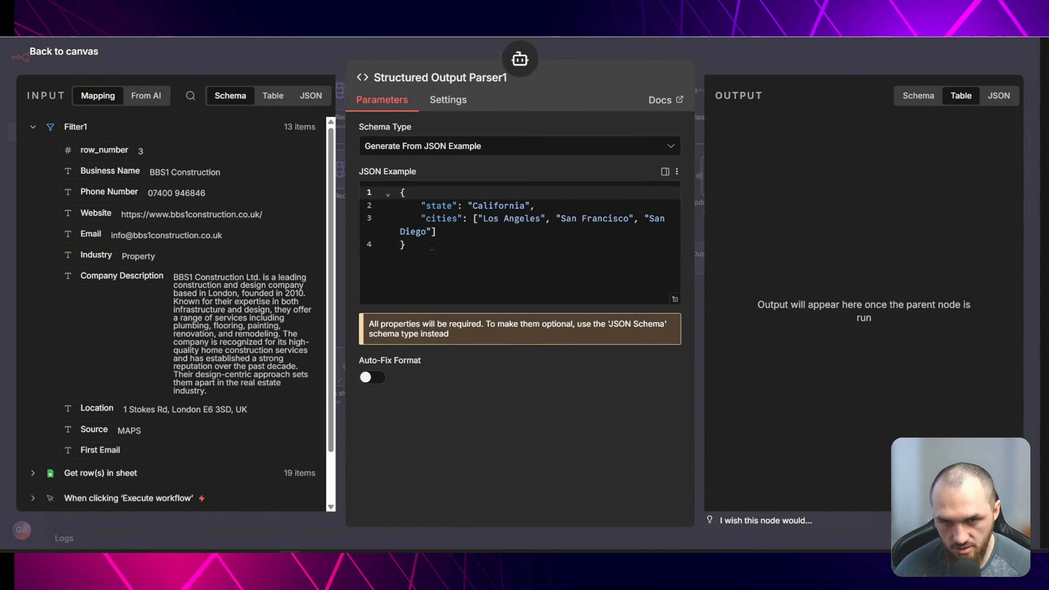
pyautogui.hotkey('ctrl', 'a')
pyautogui.hotkey('ctrl', 'v')
pyautogui.click(372, 376)
pyautogui.press('Escape')
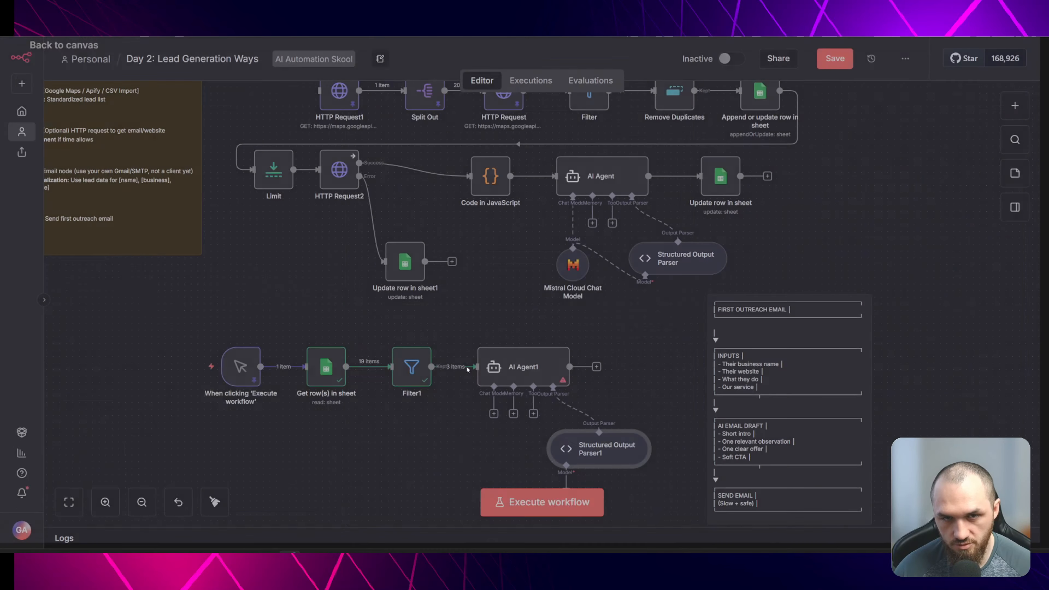
# - Duplicate the Mistral Cloud Chat Model and connect the copy to AI Agent1 as its chat model
pyautogui.click(494, 414)
pyautogui.scroll(-3, 901, 339)
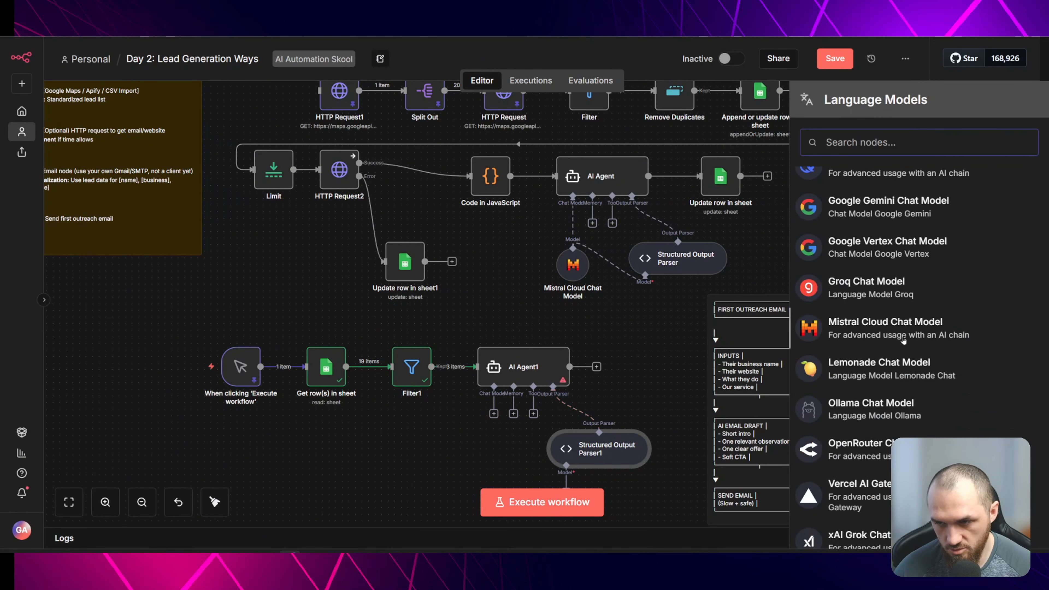
pyautogui.click(589, 286)
pyautogui.click(579, 272)
pyautogui.hotkey('ctrl', 'c')
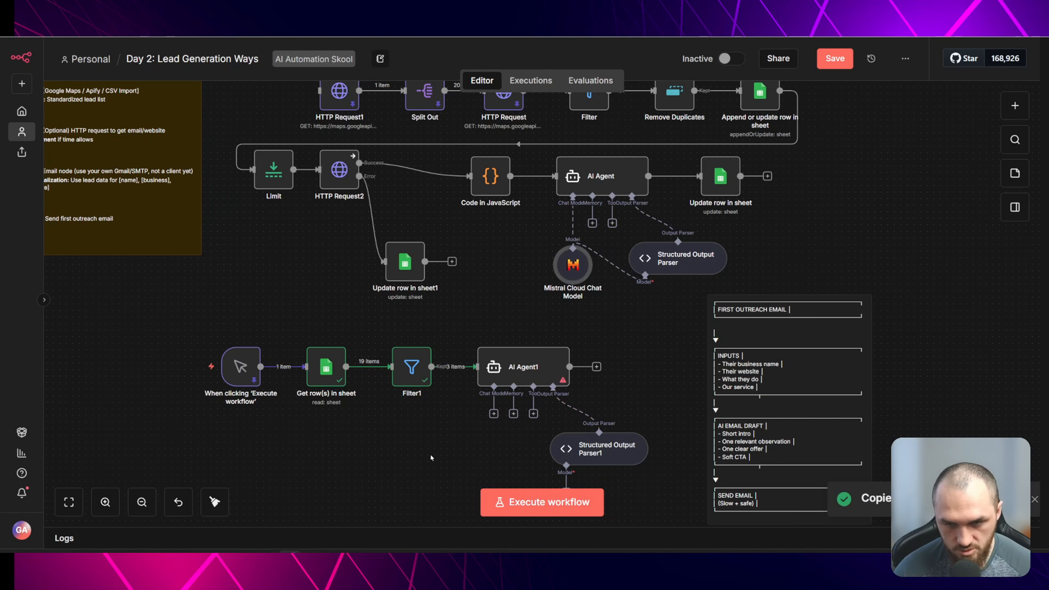
pyautogui.hotkey('ctrl', 'v')
pyautogui.moveTo(460, 457); pyautogui.dragTo(493, 445)
pyautogui.scroll(-2, 487, 413)
pyautogui.moveTo(480, 378); pyautogui.dragTo(566, 407)
pyautogui.scroll(2, 411, 366)
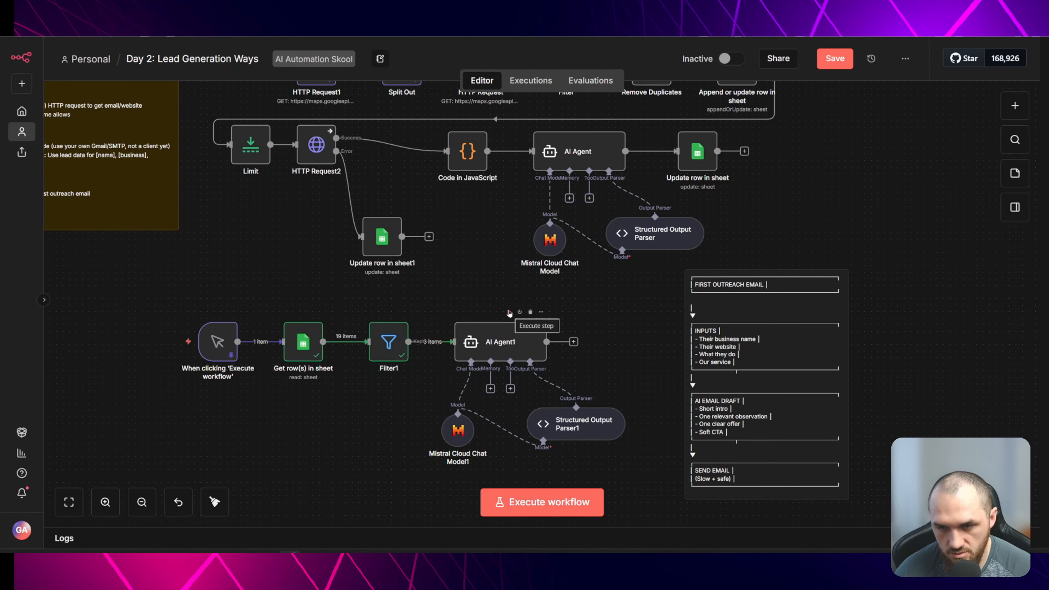
# - Complete the OUTPUT template line as "emailAddress":"" in AI Agent1's system message and run the AI Agent1 step
pyautogui.moveTo(709, 441); pyautogui.dragTo(887, 383)
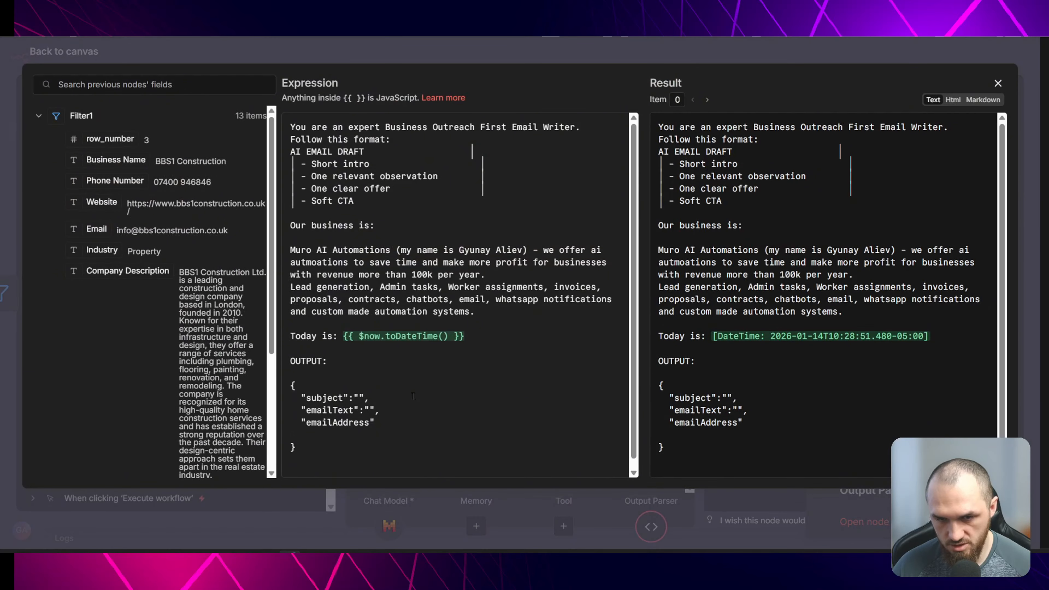
pyautogui.click(395, 421)
pyautogui.write(':""')
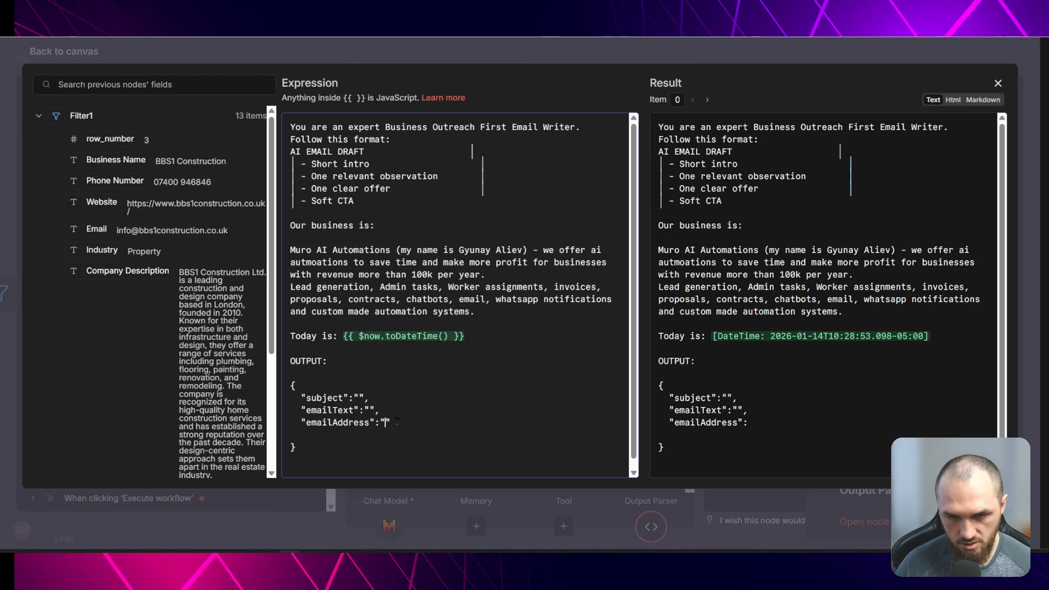
pyautogui.press('Escape')
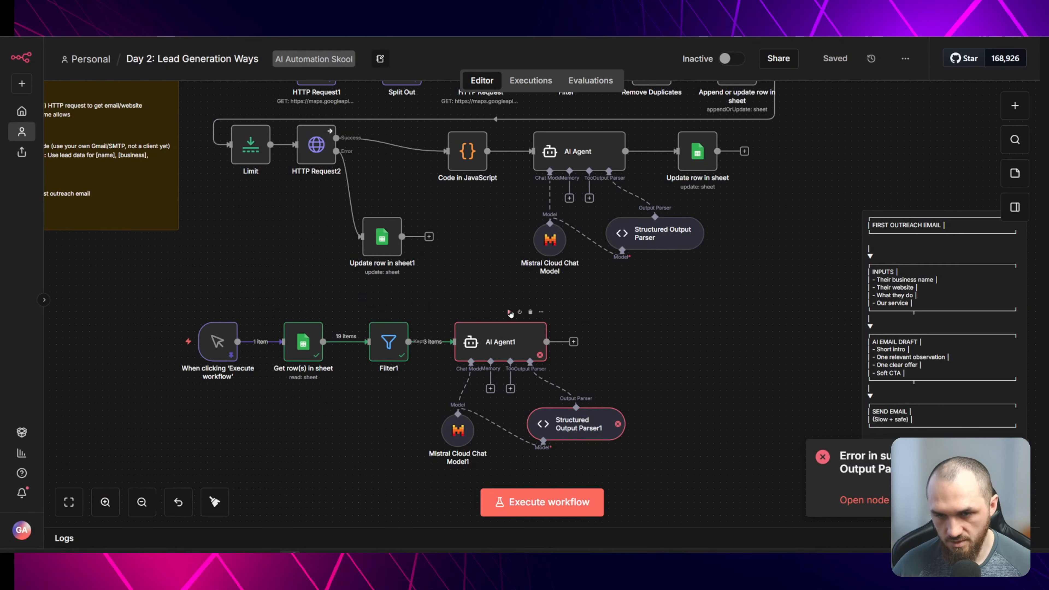
pyautogui.click(509, 311)
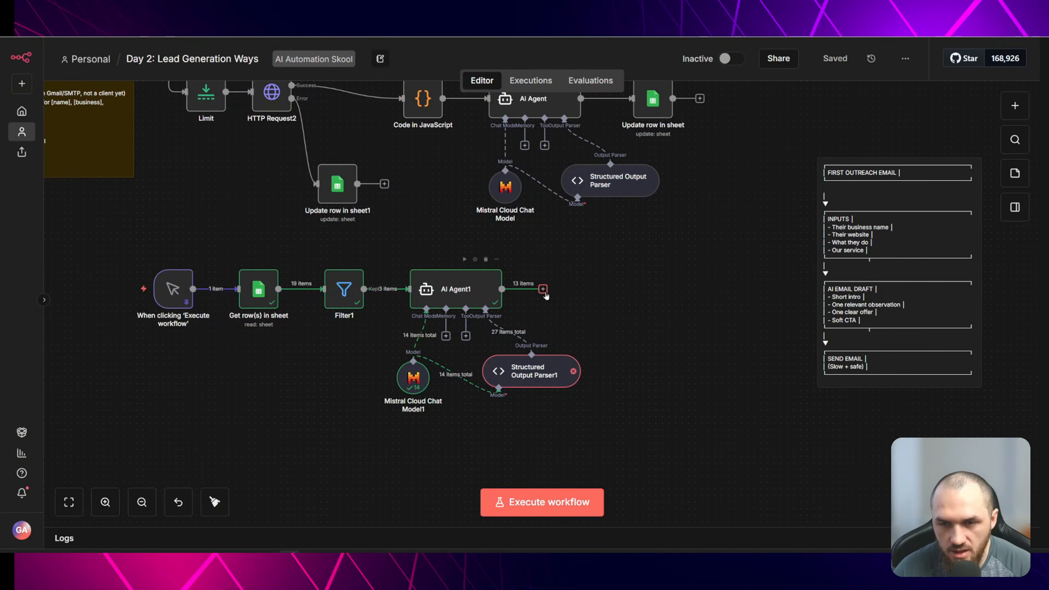
# - Add a Google Sheets Update row in sheet node after AI Agent1
pyautogui.click(543, 290)
pyautogui.write('sheet')
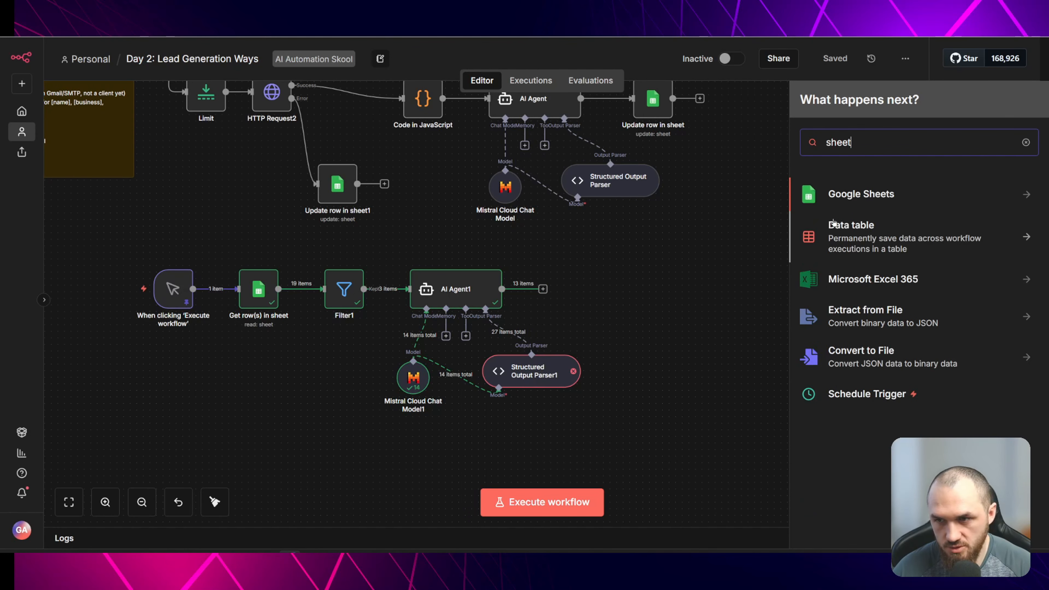
pyautogui.click(870, 198)
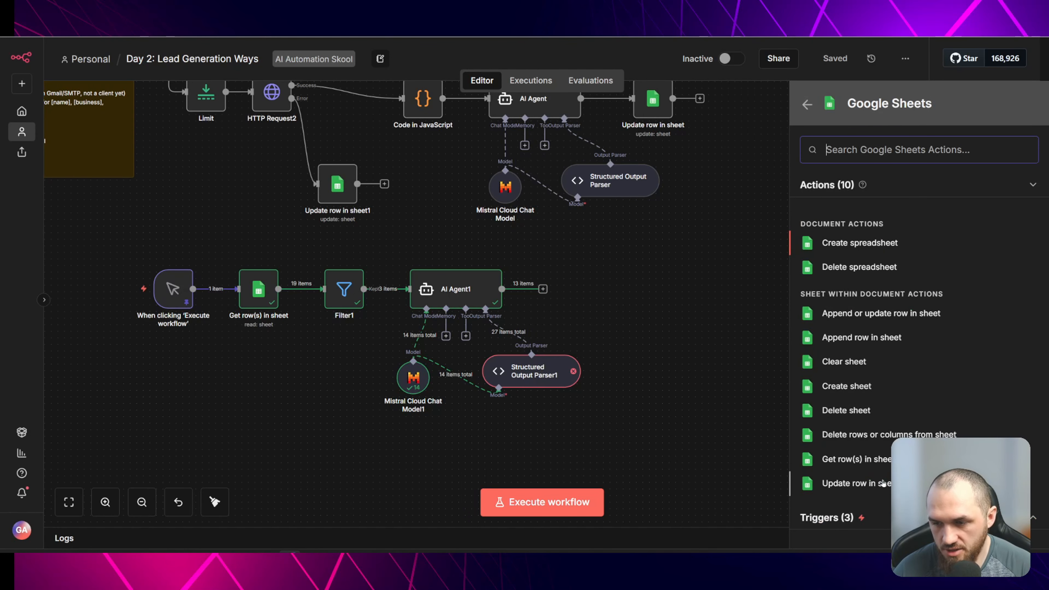
pyautogui.click(872, 483)
pyautogui.scroll(-3, 480, 336)
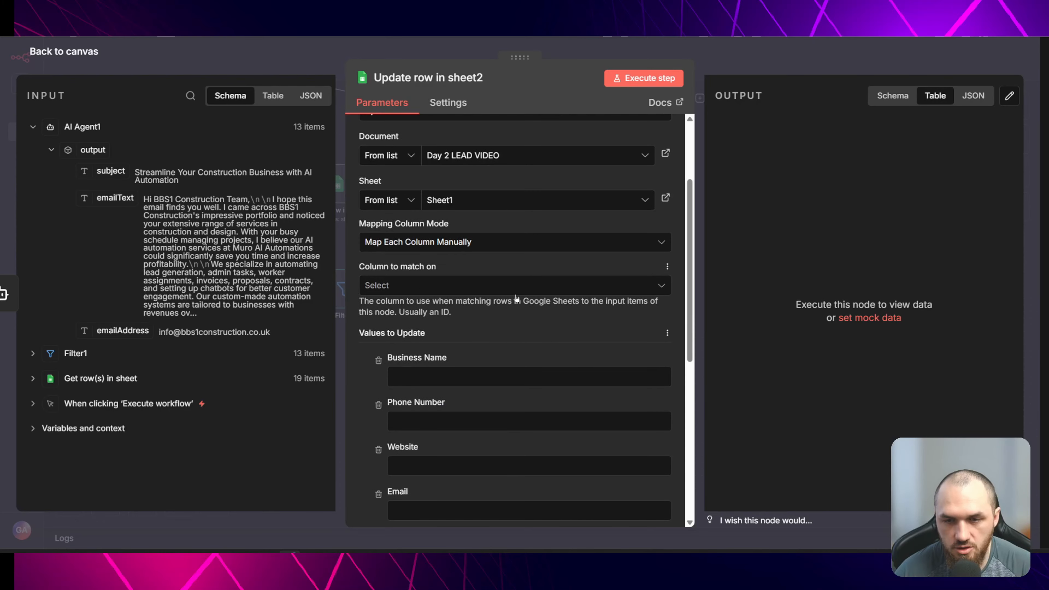
# - Set the column to match on to Email and map it to the AI output's emailAddress
pyautogui.click(512, 290)
pyautogui.click(466, 342)
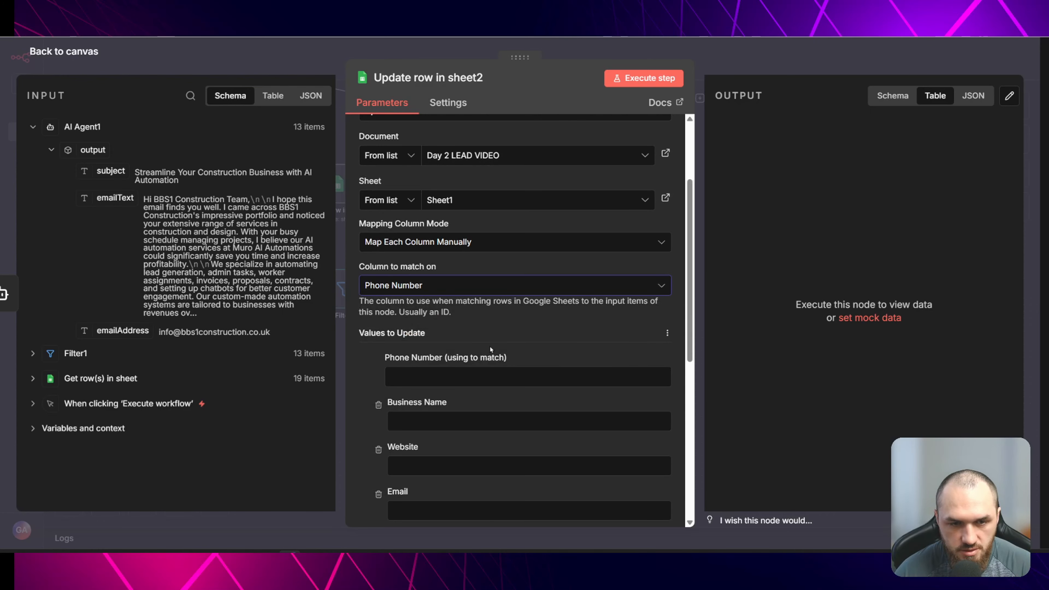
pyautogui.click(474, 287)
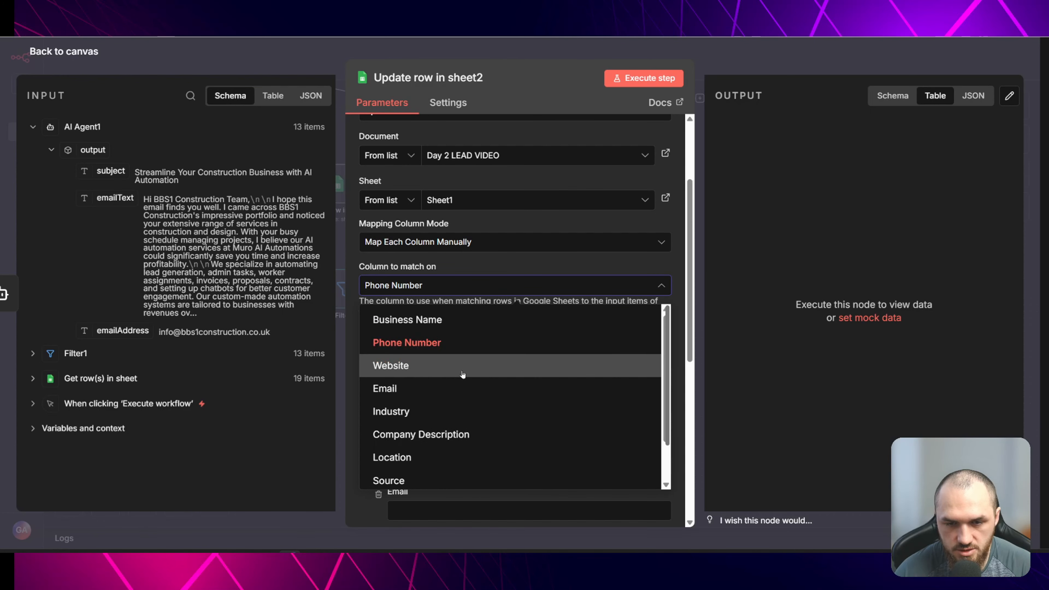
pyautogui.click(467, 387)
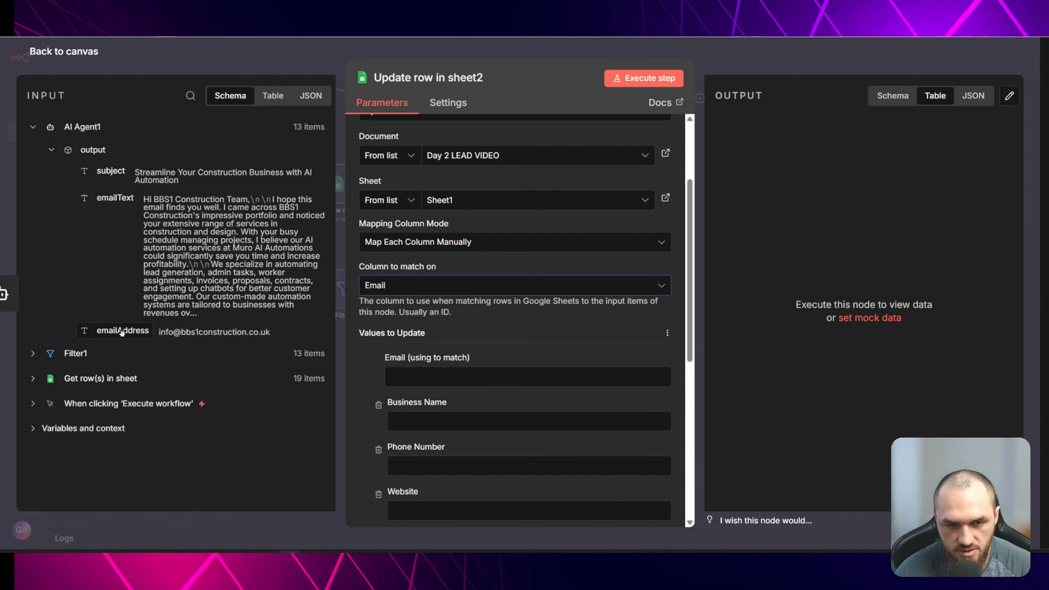
pyautogui.moveTo(122, 331); pyautogui.dragTo(459, 365)
pyautogui.scroll(-3, 508, 333)
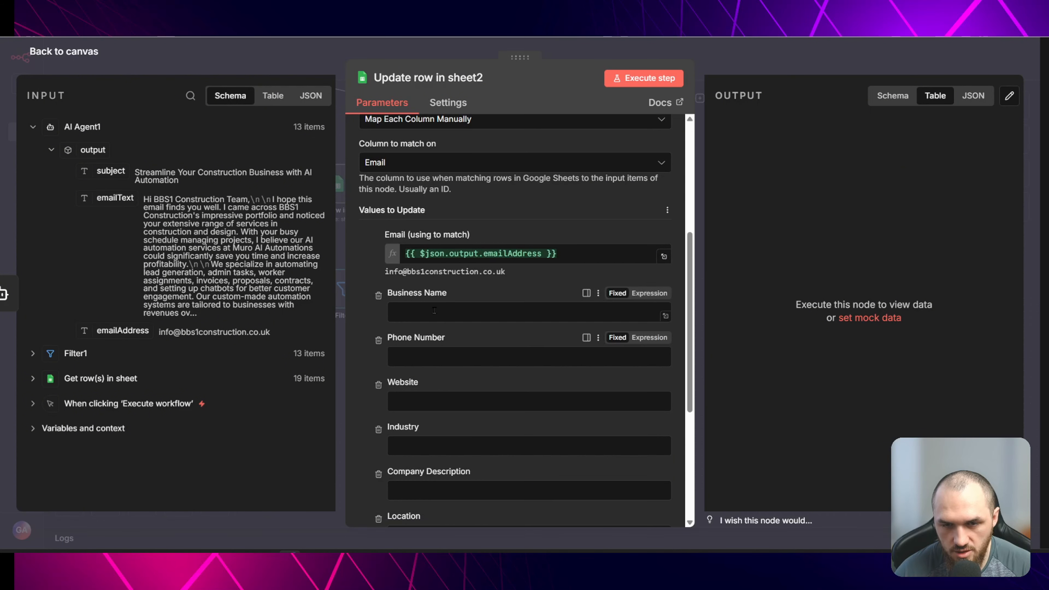
# - Remove the other value columns from the update, keeping only First Email
pyautogui.click(379, 297)
pyautogui.click(379, 297)
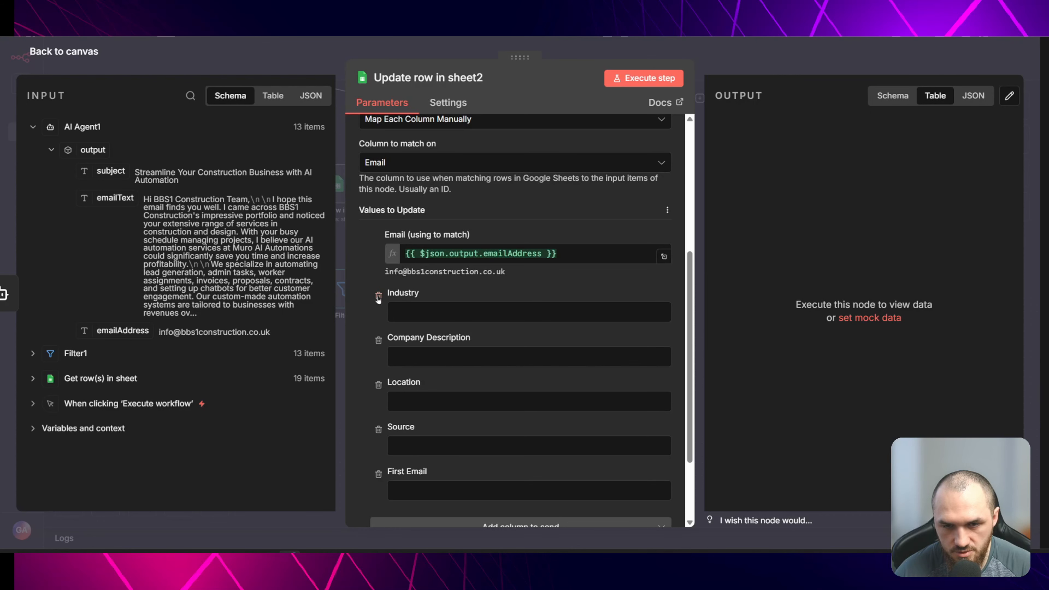
pyautogui.click(378, 297)
pyautogui.click(378, 297)
pyautogui.click(379, 297)
pyautogui.click(379, 297)
# - Fill First Email with "Subject:" plus the AI subject and "Email:" plus the AI emailText, then close the editor
pyautogui.click(417, 385)
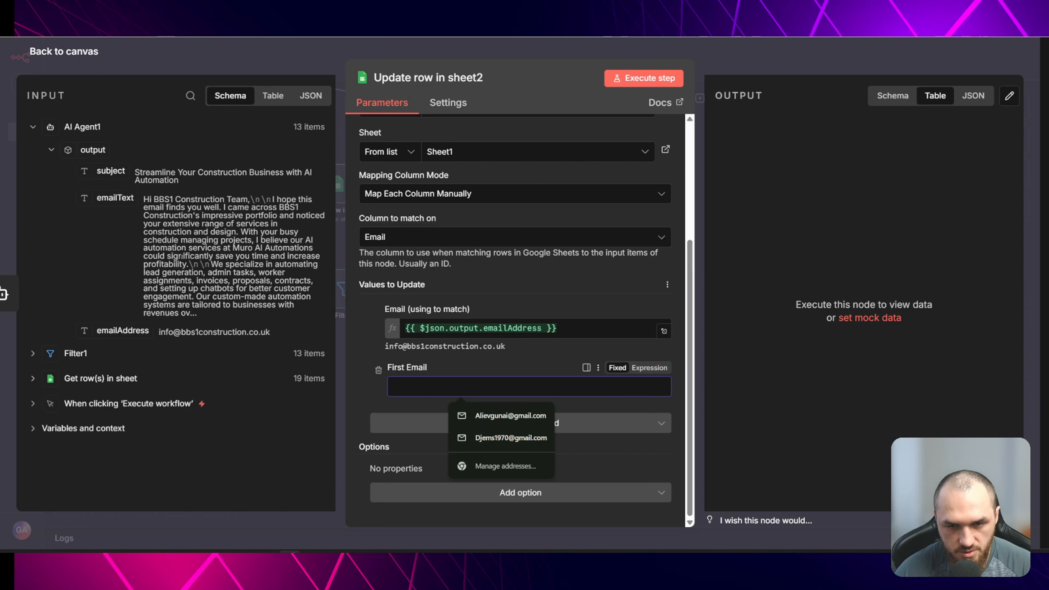
pyautogui.write('Subject:')
pyautogui.moveTo(110, 171); pyautogui.dragTo(555, 391)
pyautogui.write('Email:')
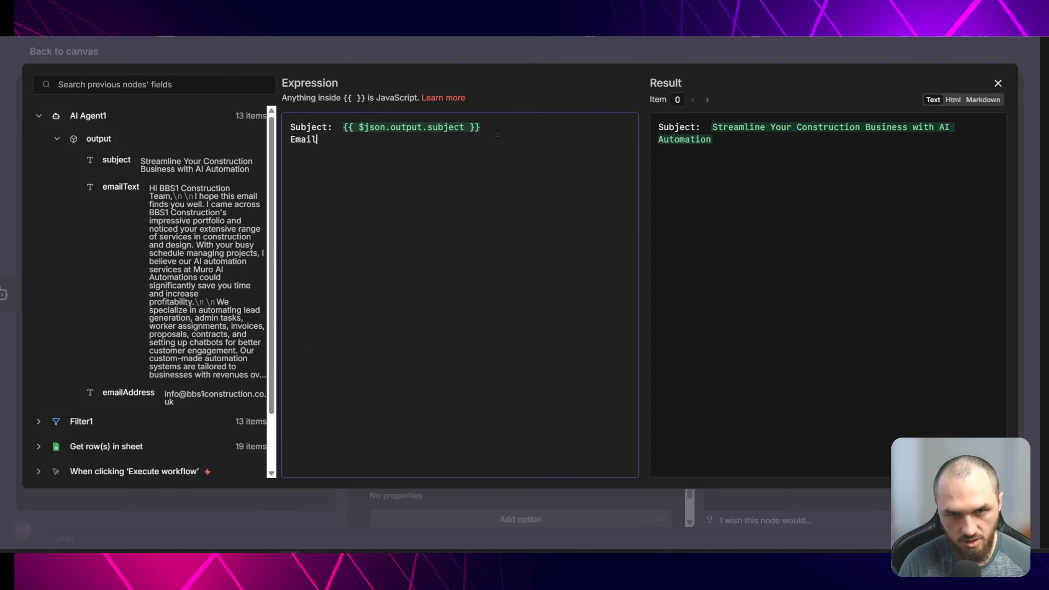
pyautogui.moveTo(120, 187); pyautogui.dragTo(351, 142)
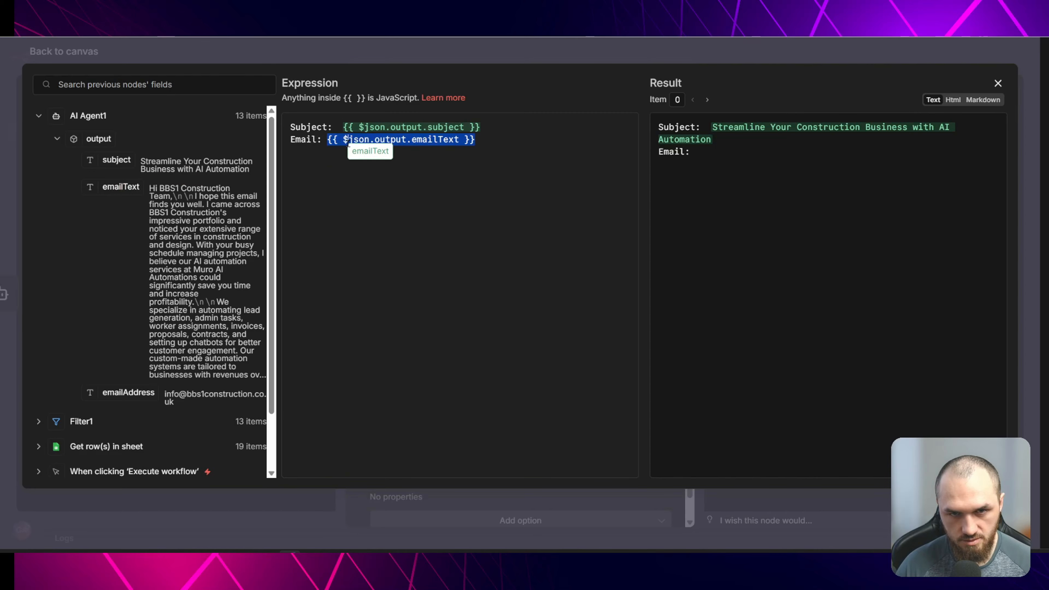
pyautogui.click(294, 189)
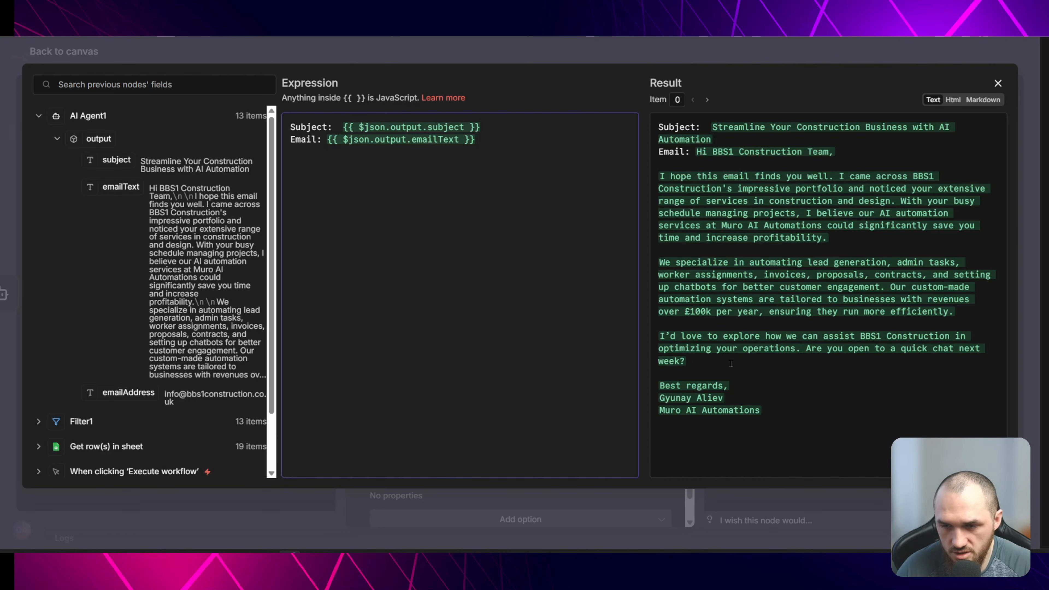
pyautogui.click(731, 353)
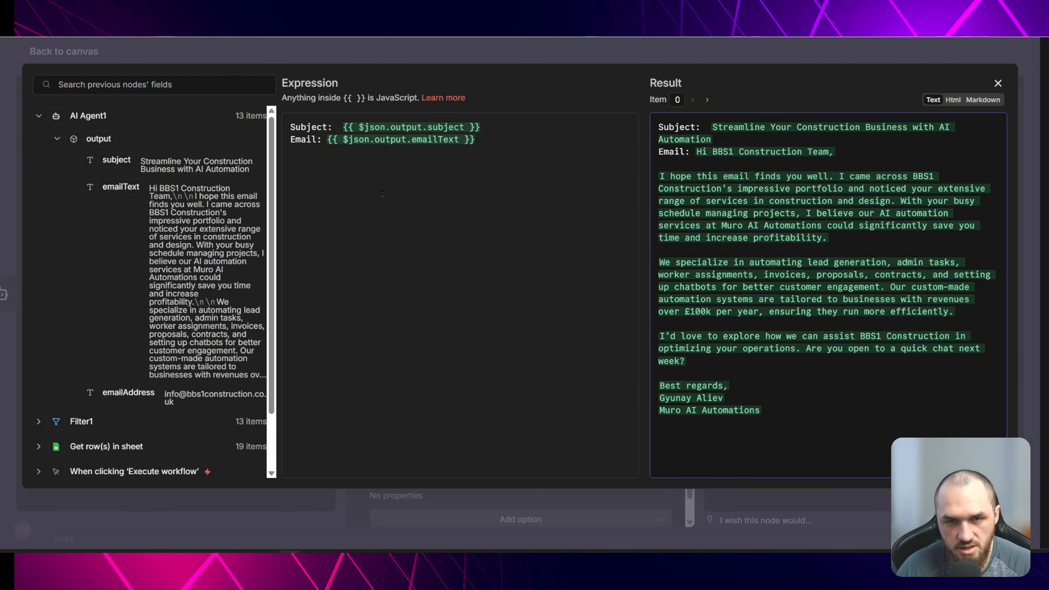
pyautogui.click(255, 52)
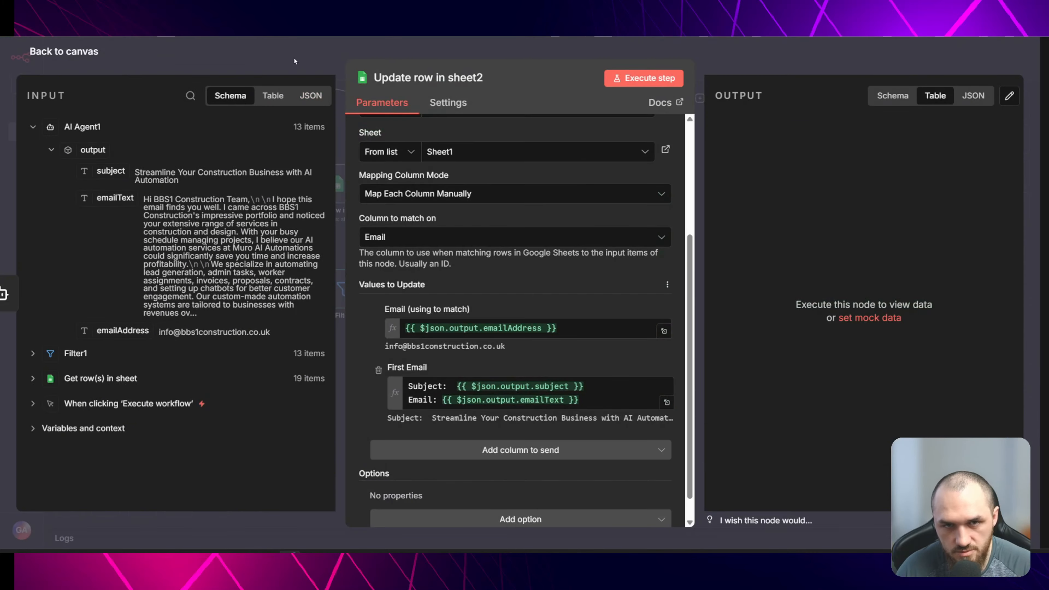
# - Execute the workflow and switch to the Day 2 LEAD VIDEO spreadsheet
pyautogui.click(295, 60)
pyautogui.click(557, 259)
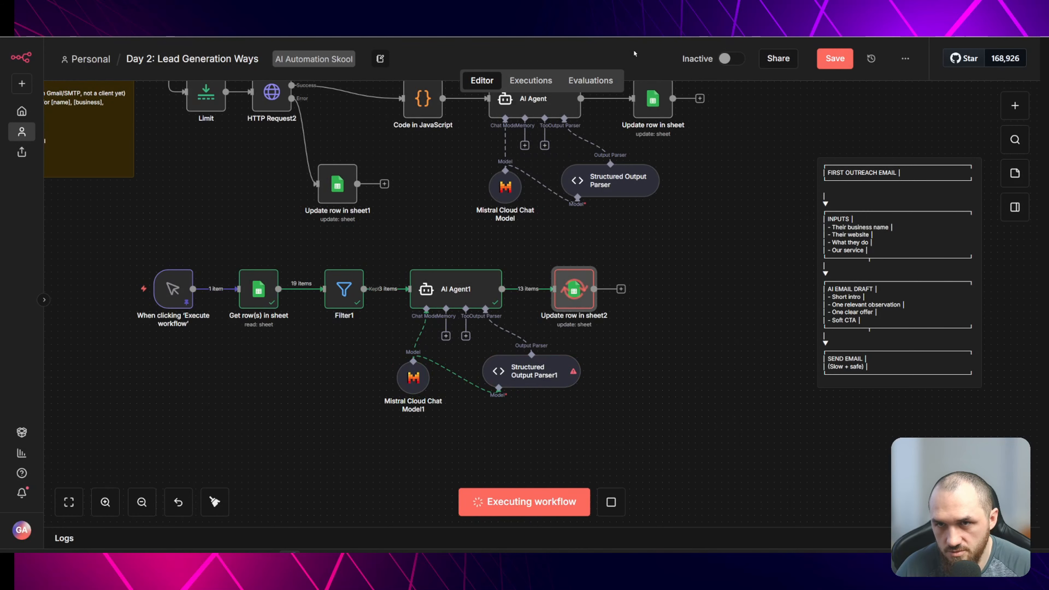
pyautogui.click(503, 8)
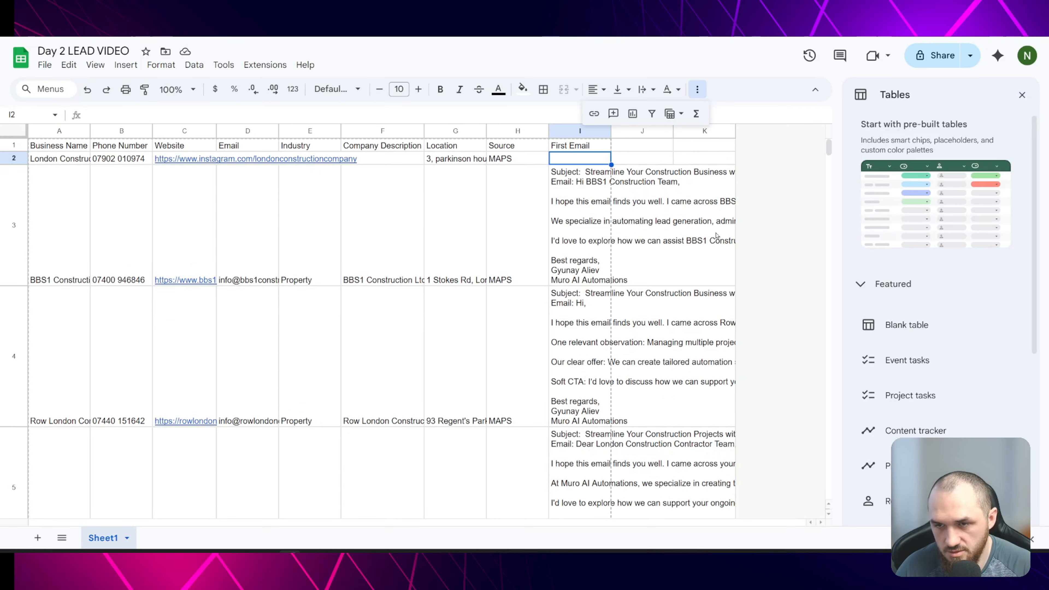
# - Inspect the generated First Email texts in the spreadsheet rows
pyautogui.click(717, 235)
pyautogui.scroll(-2, 717, 235)
pyautogui.click(105, 470)
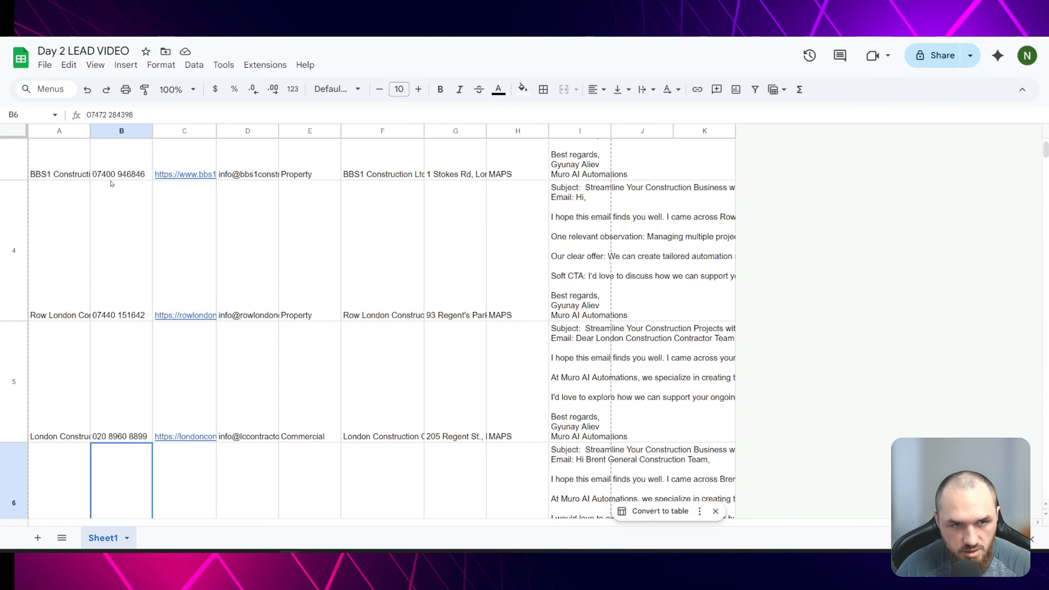
pyautogui.click(74, 152)
pyautogui.click(597, 153)
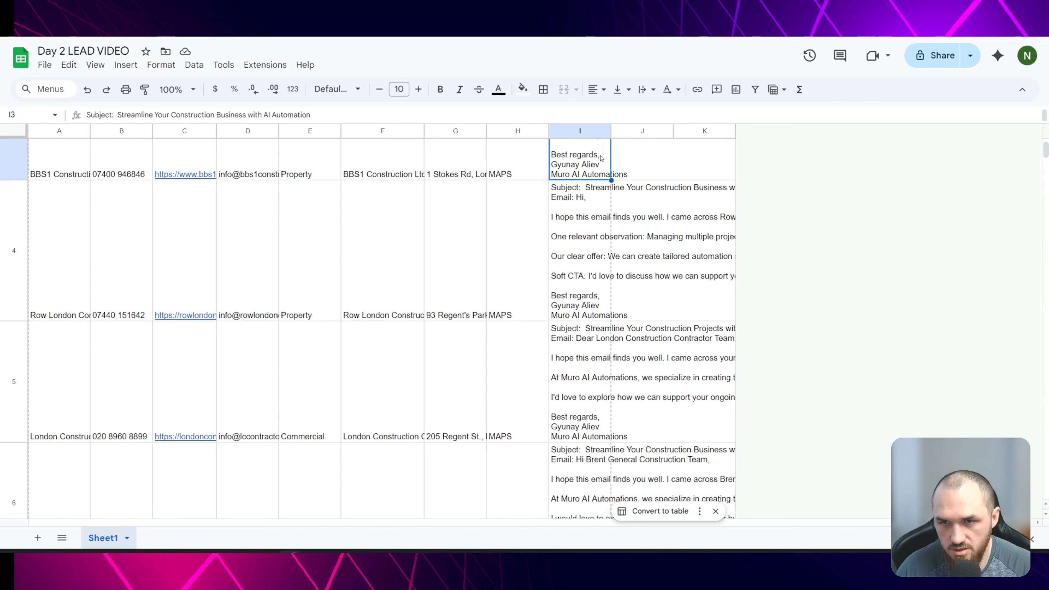
pyautogui.hotkey('ctrl', 'z')
pyautogui.click(578, 156)
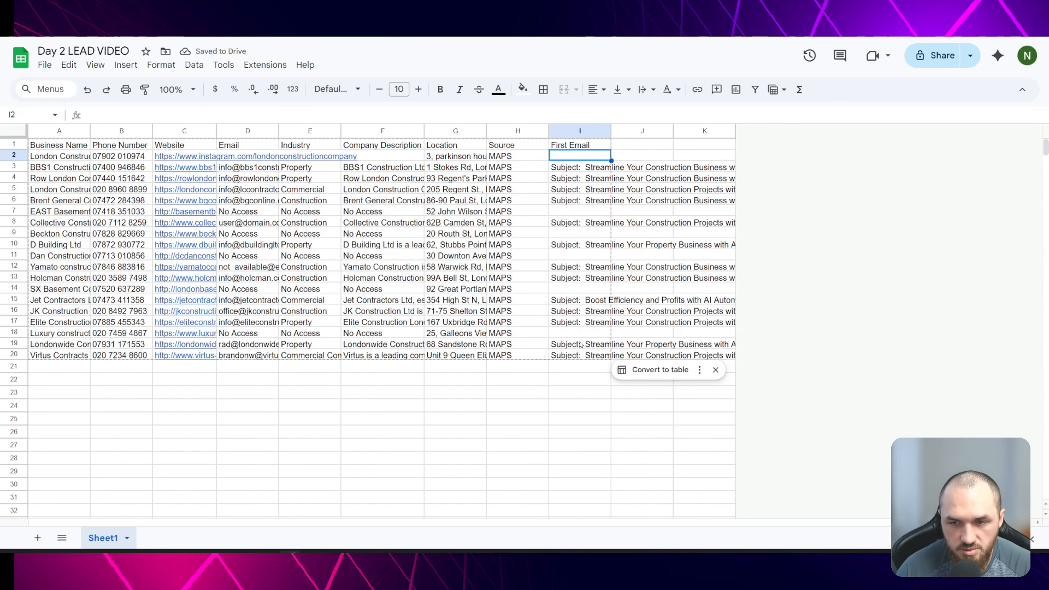
# - Switch back to the workflow and search the node list for a mailer node after Update row in sheet2
pyautogui.hotkey('ctrl', 'Tab')
pyautogui.moveTo(673, 352); pyautogui.dragTo(599, 343)
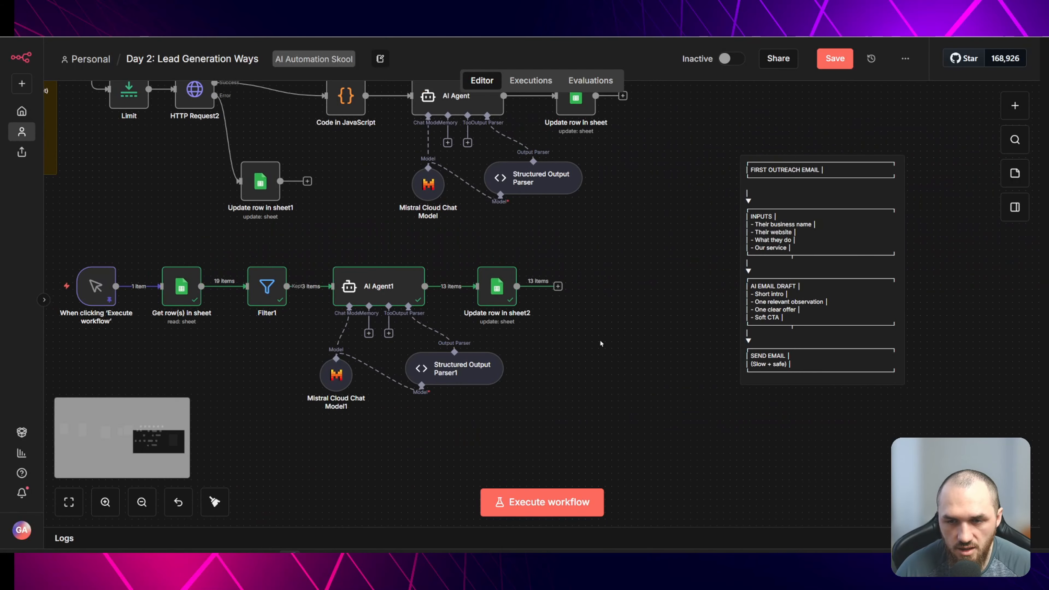
pyautogui.click(559, 287)
pyautogui.write('mailer')
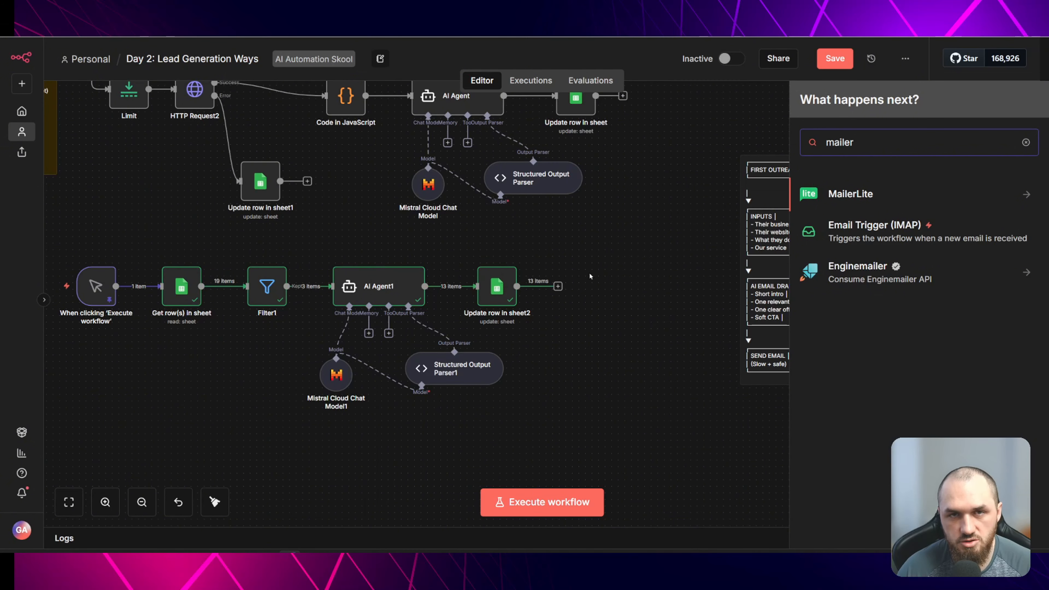
pyautogui.click(597, 278)
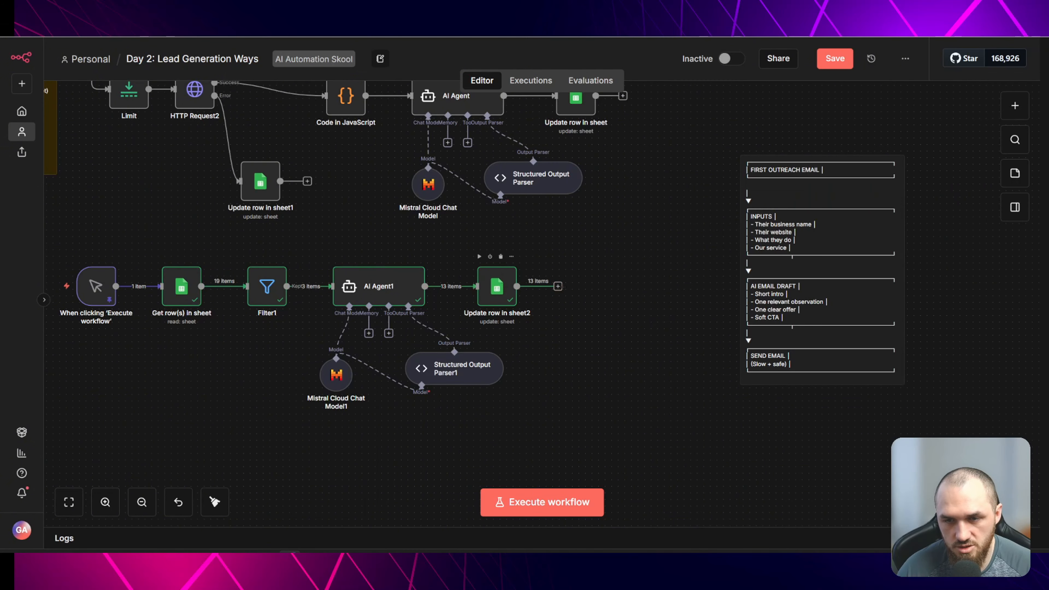
# - Add a Schedule Trigger followed by a Google Sheets Get row(s) node reading the Day 2 LEAD VIDEO document
pyautogui.click(559, 286)
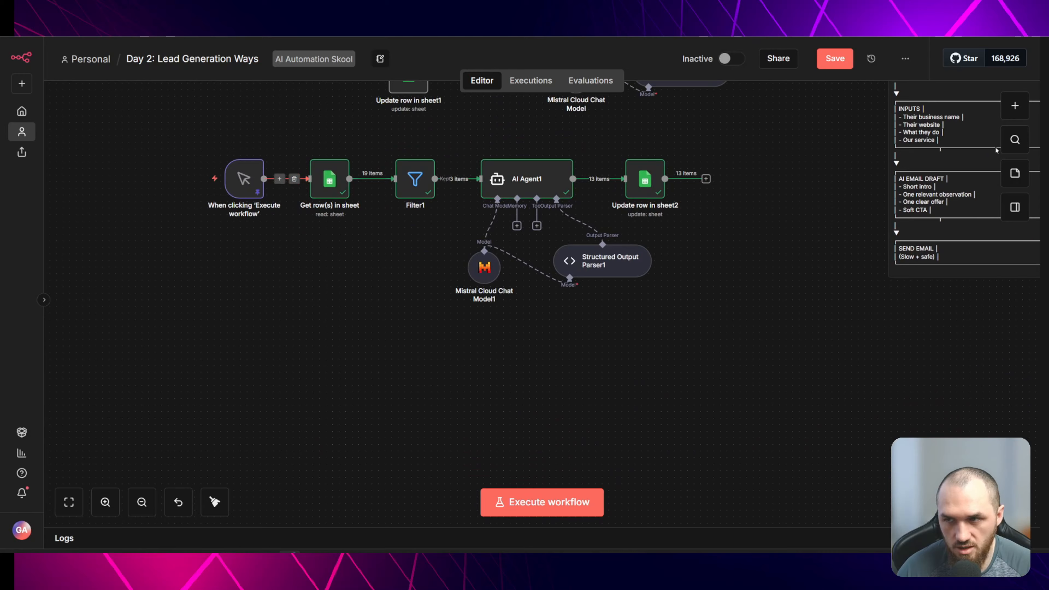
pyautogui.click(1021, 108)
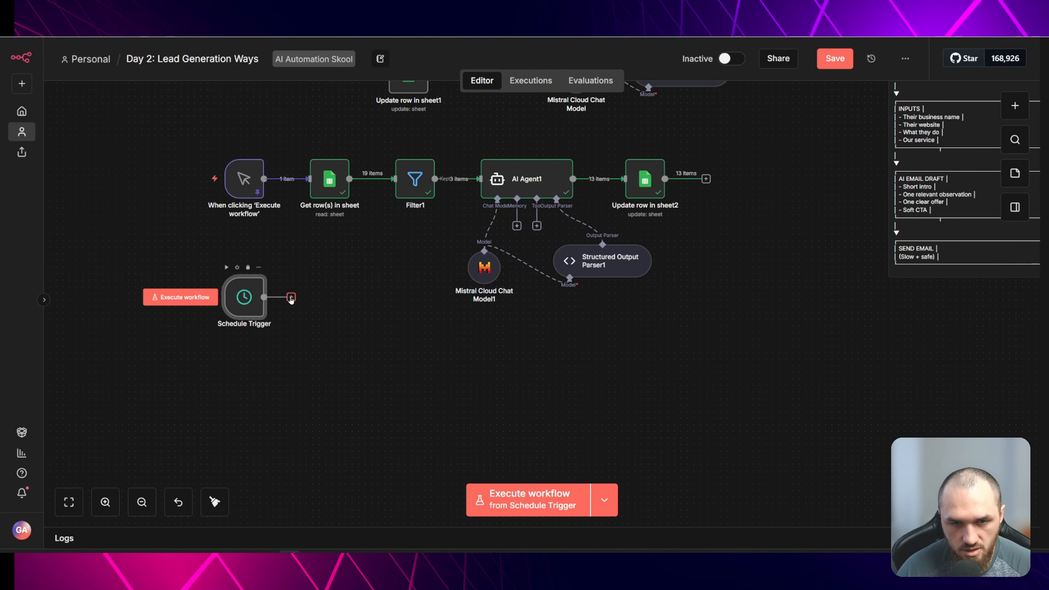
pyautogui.click(291, 297)
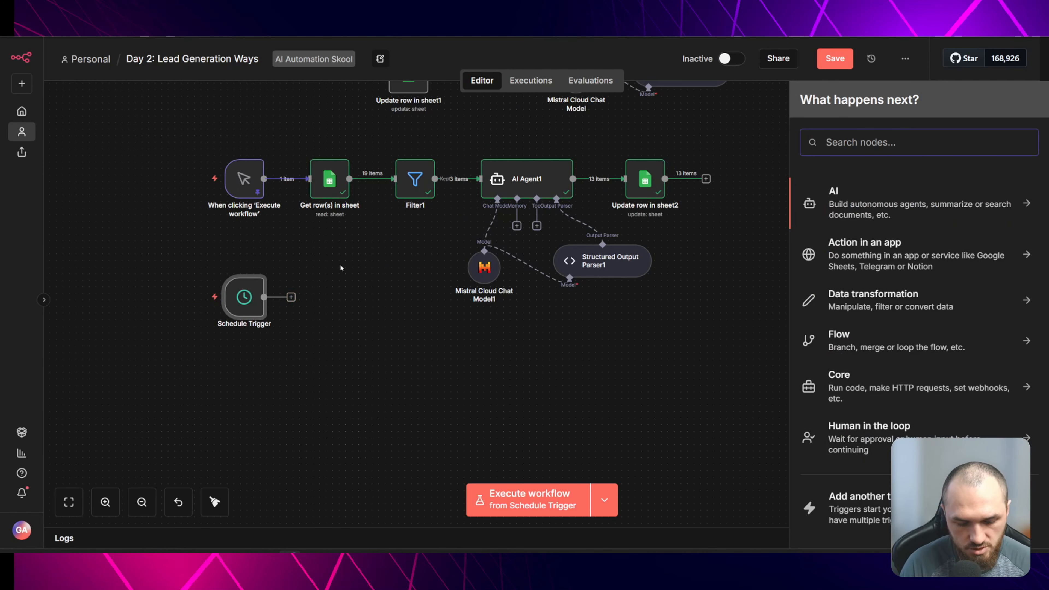
pyautogui.write('get ro')
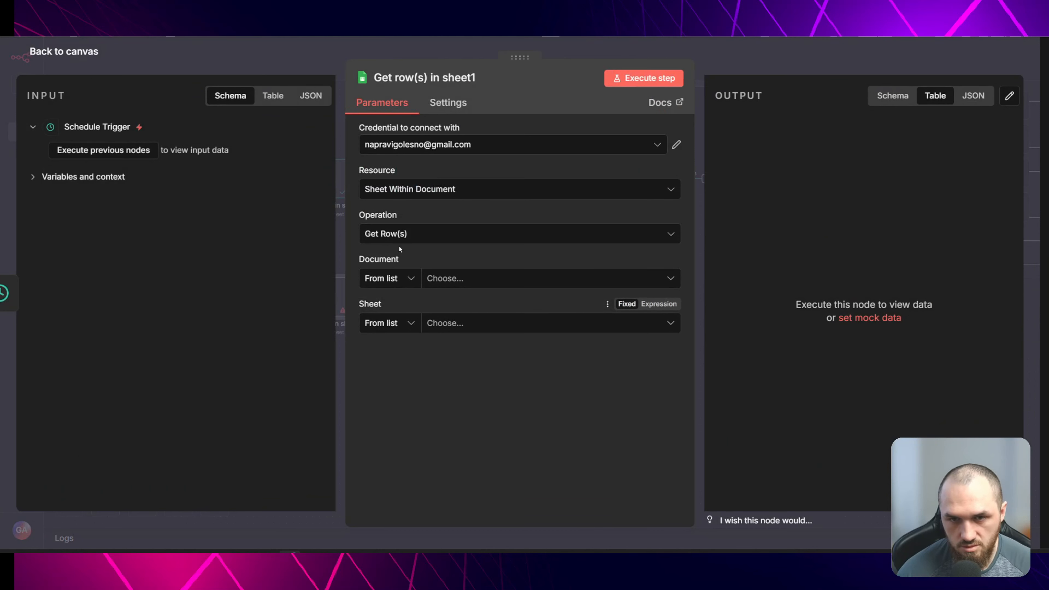
pyautogui.click(511, 279)
pyautogui.click(594, 335)
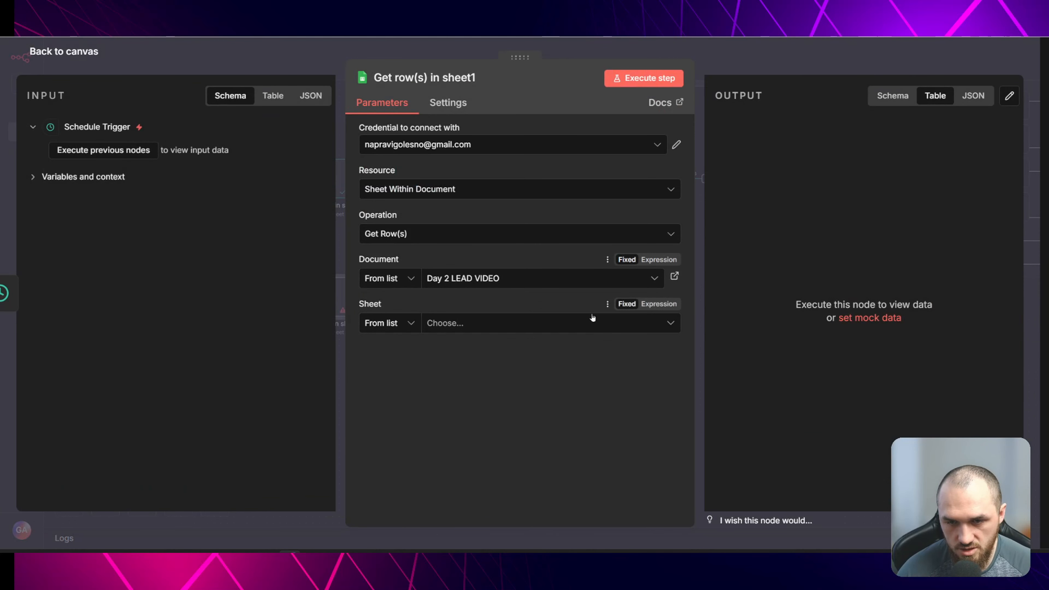
pyautogui.click(592, 321)
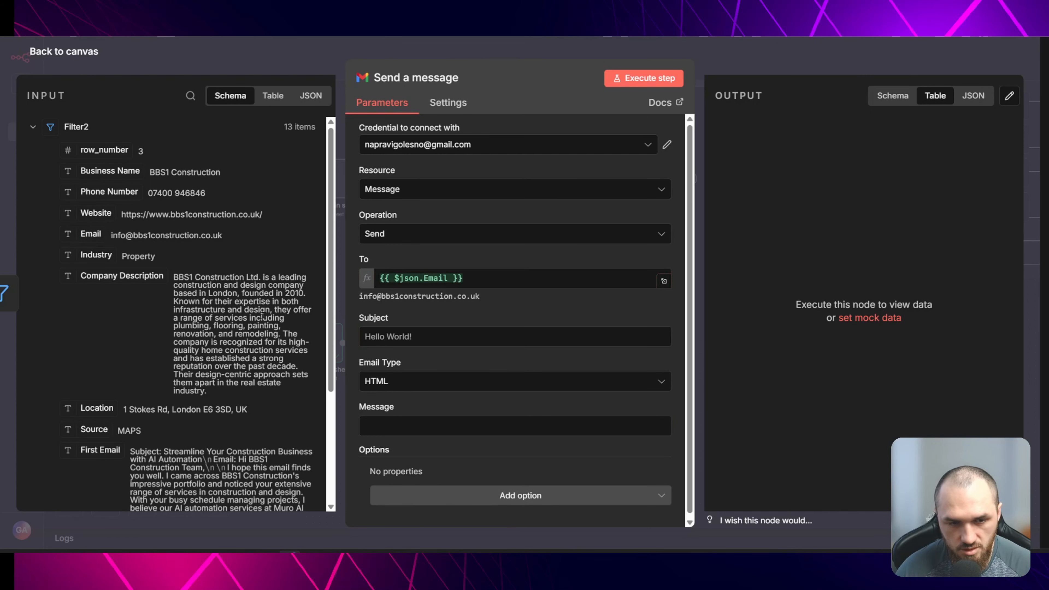
# - Rename the spreadsheet's column I header to Subject and set column J's header to Email
pyautogui.scroll(-5, 117, 294)
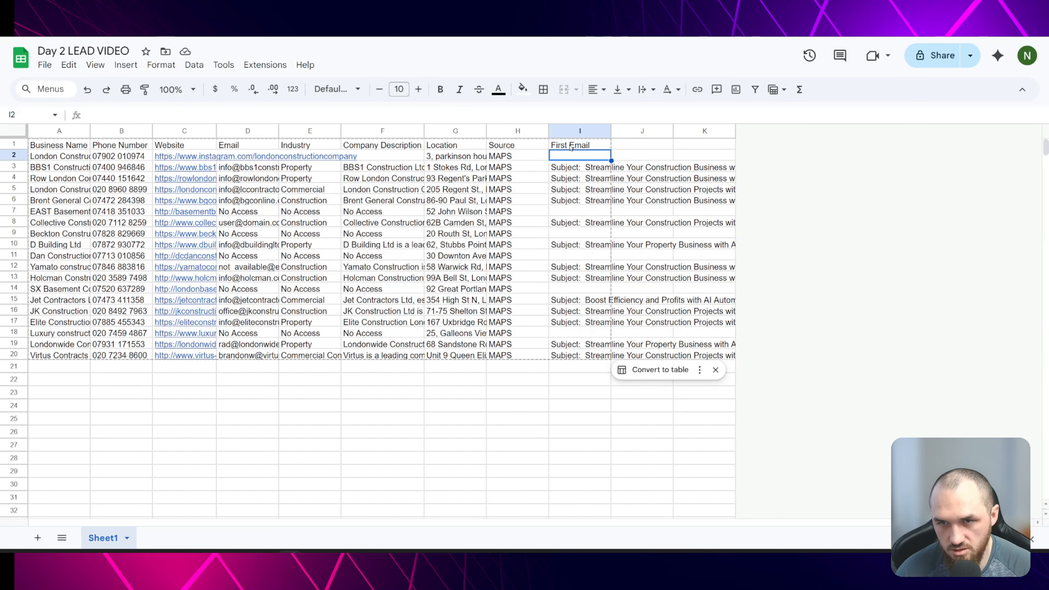
pyautogui.doubleClick(570, 144)
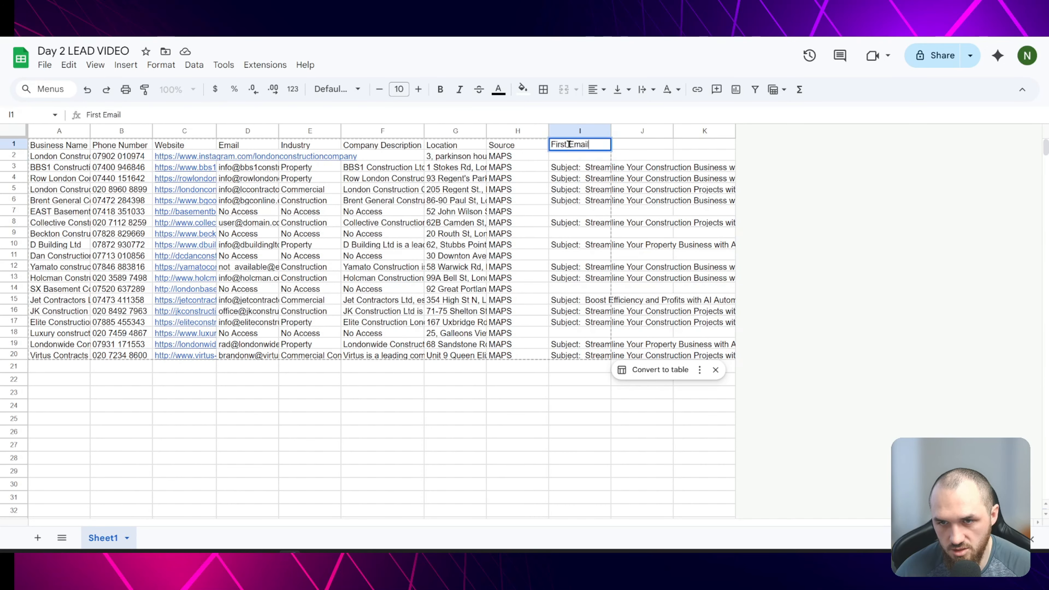
pyautogui.hotkey('ctrl', 'a')
pyautogui.write('Subject')
pyautogui.press('Tab')
pyautogui.write('Email')
pyautogui.press('Return')
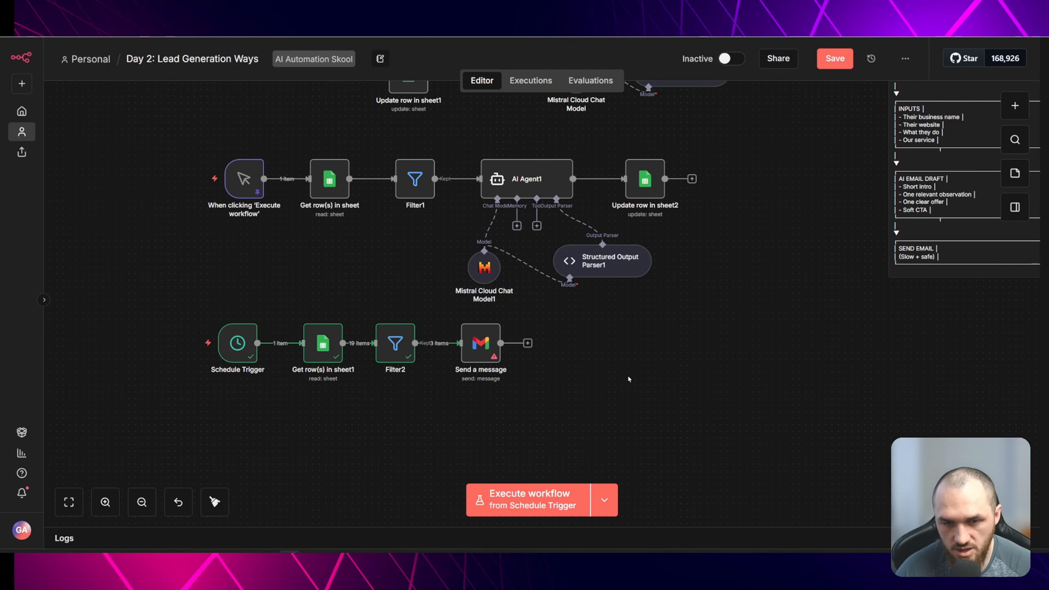
# - Open the Send a message node and examine the First Email text in its input data
pyautogui.scroll(1, 623, 327)
pyautogui.doubleClick(480, 374)
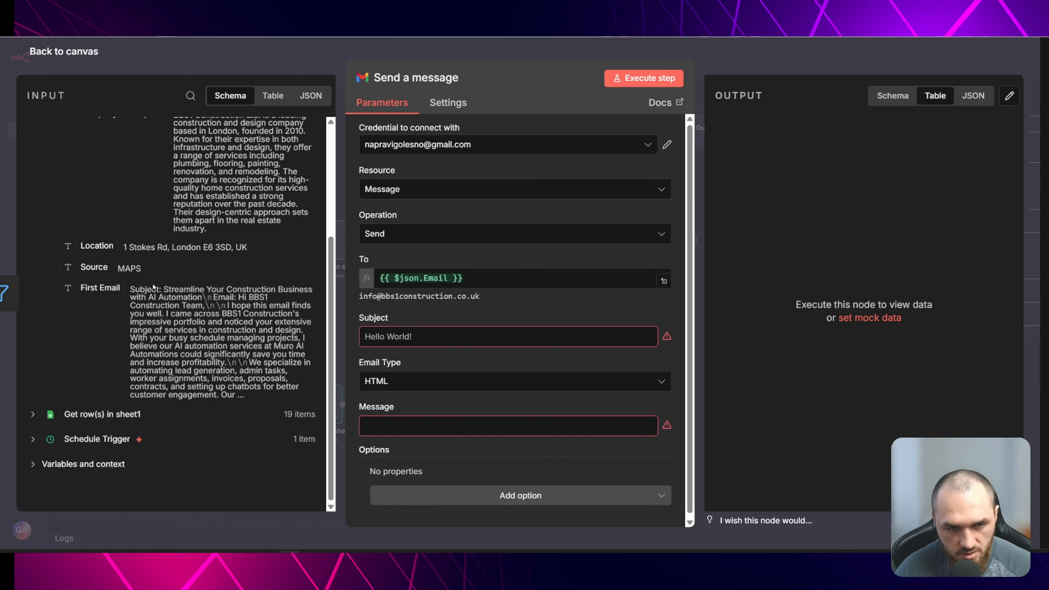
pyautogui.click(651, 340)
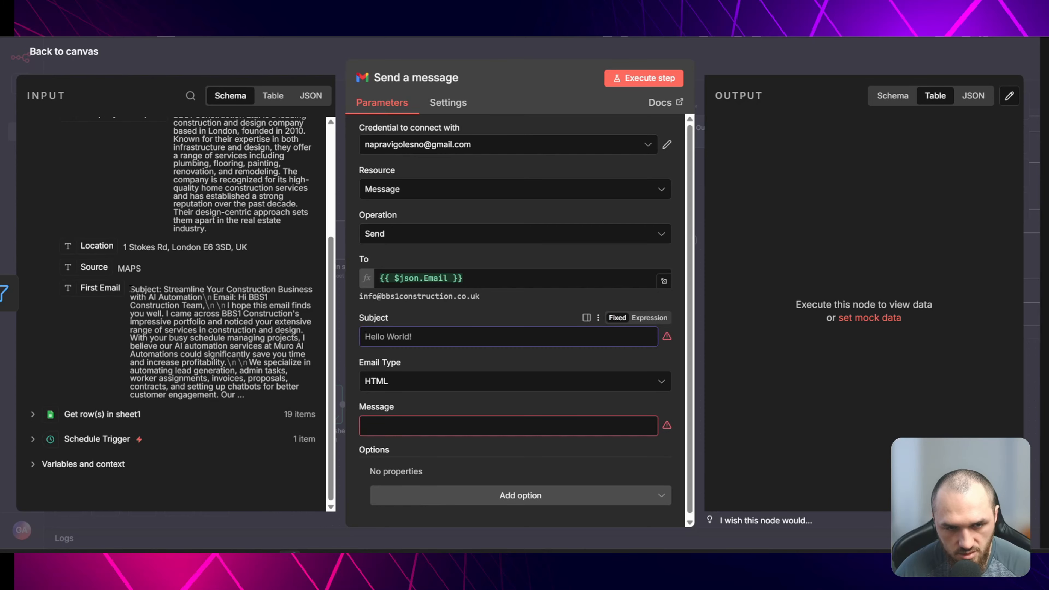
pyautogui.moveTo(130, 290); pyautogui.dragTo(252, 290)
pyautogui.click(252, 289)
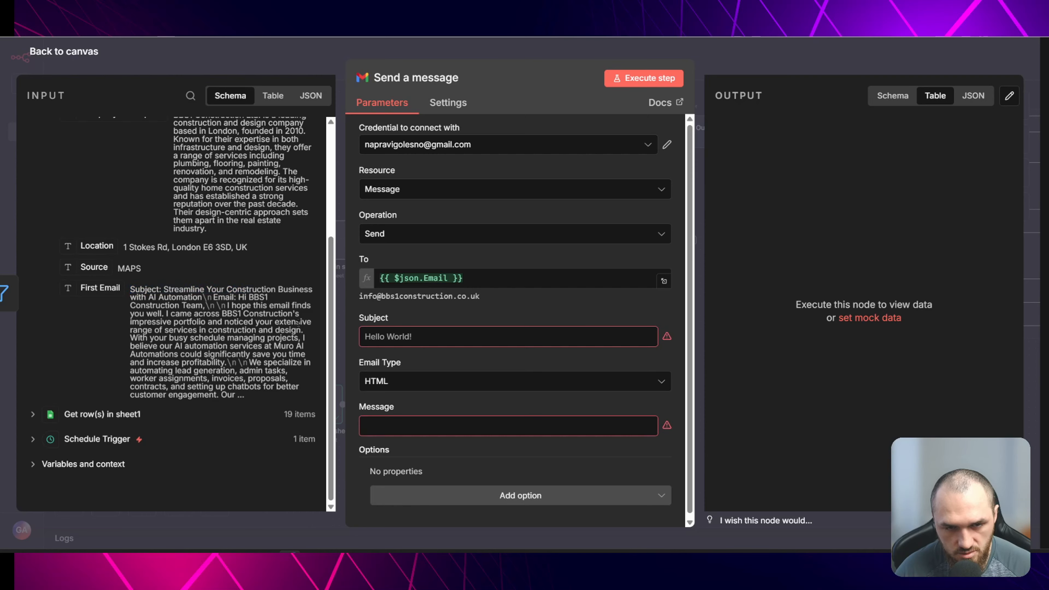
pyautogui.press('Escape')
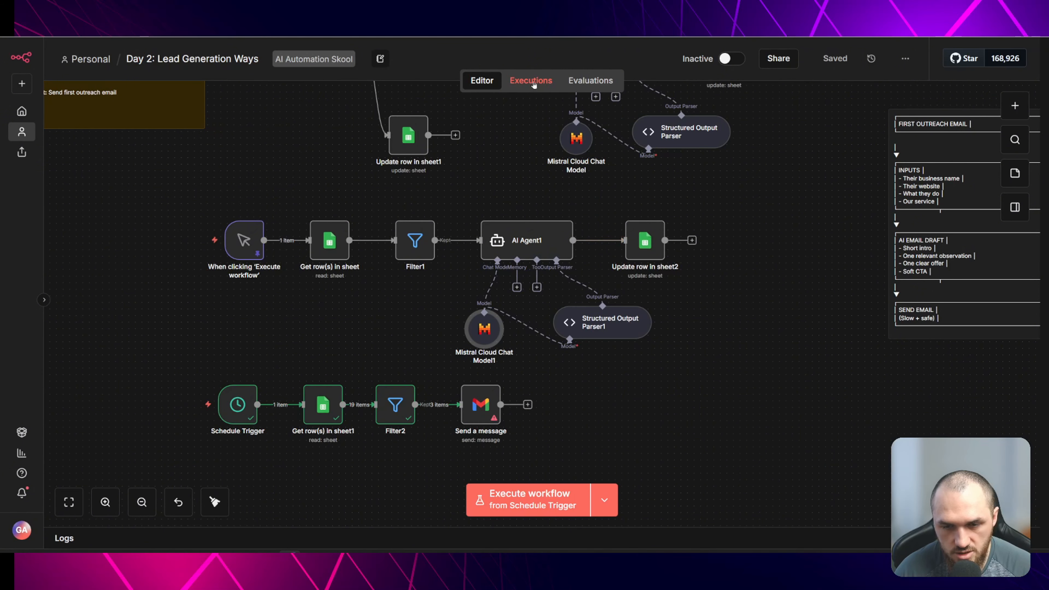
# - Load an earlier successful execution from the Executions list into the editor, unpinning the pinned trigger data
pyautogui.click(532, 82)
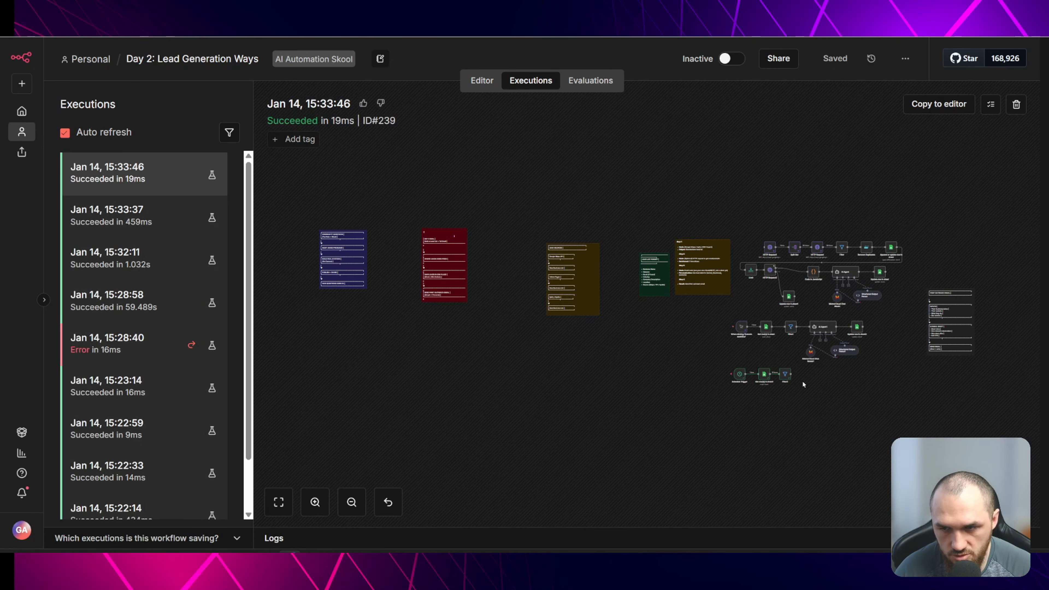
pyautogui.scroll(10, 898, 367)
pyautogui.click(165, 216)
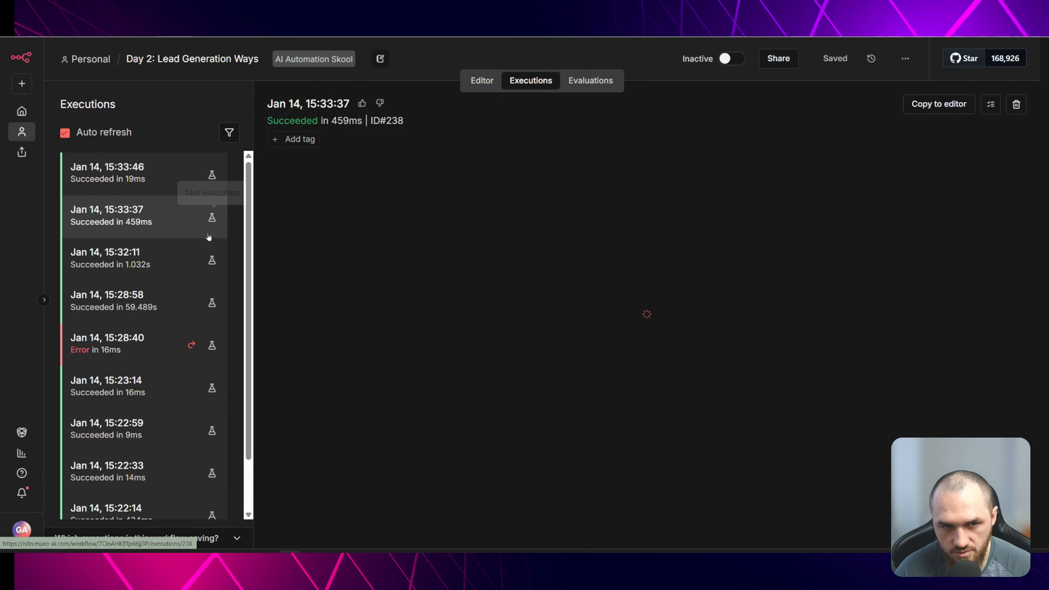
pyautogui.click(166, 258)
pyautogui.click(939, 104)
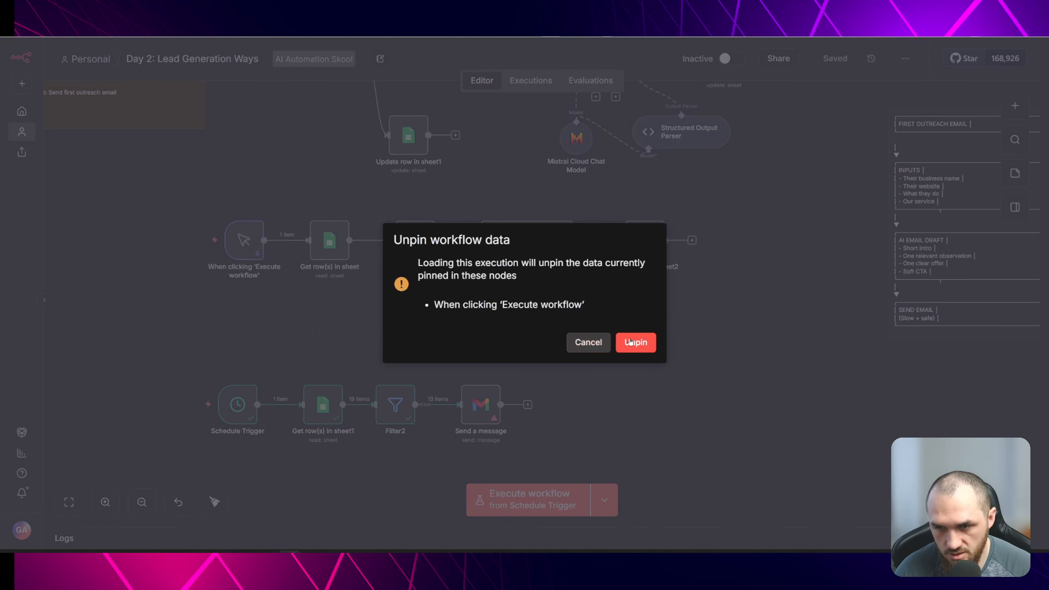
pyautogui.click(636, 342)
# - Open the Update row in sheet2 node, add a column to update, and clear the Email match expression
pyautogui.scroll(3, 708, 317)
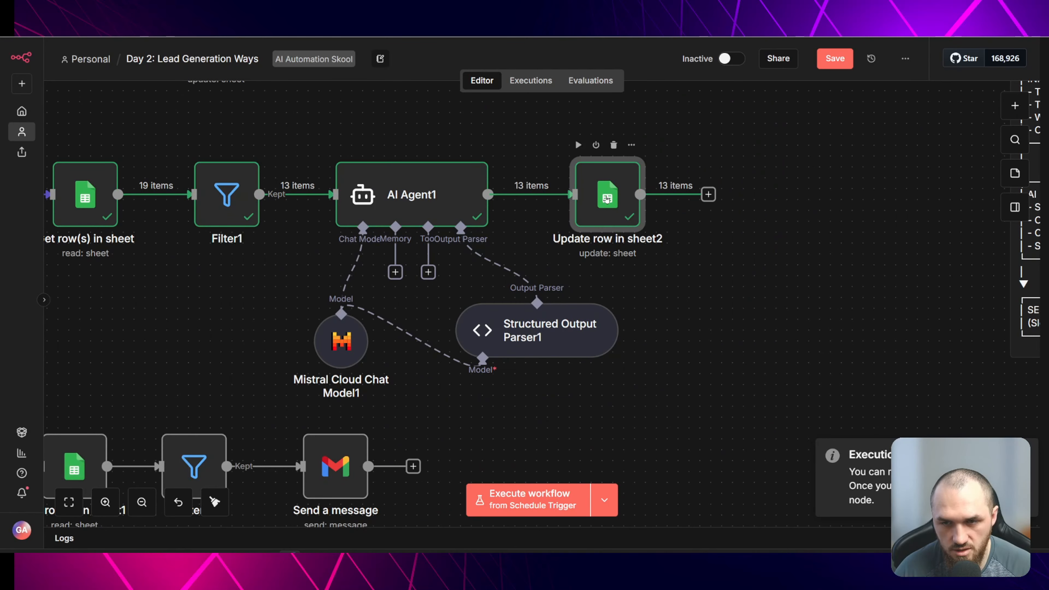
pyautogui.doubleClick(607, 199)
pyautogui.scroll(-5, 645, 274)
pyautogui.click(652, 258)
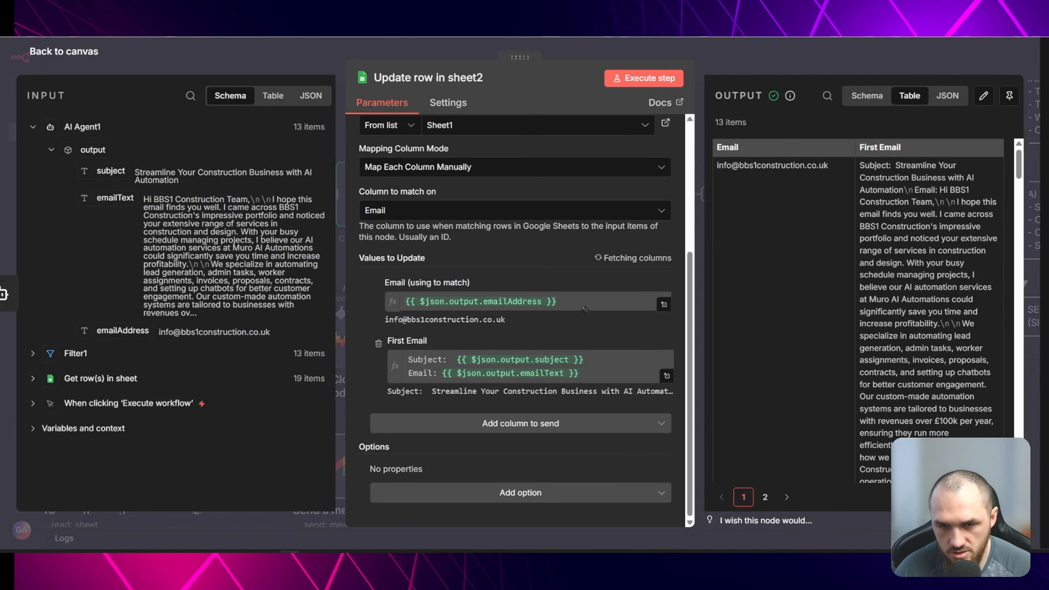
pyautogui.click(426, 413)
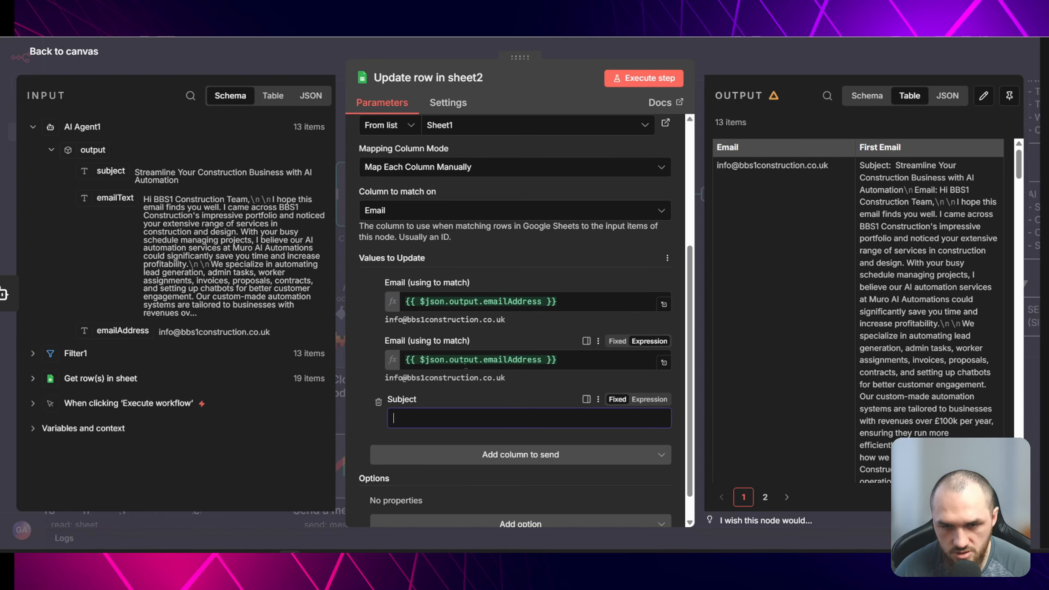
pyautogui.moveTo(572, 360); pyautogui.dragTo(402, 360)
pyautogui.press('BackSpace')
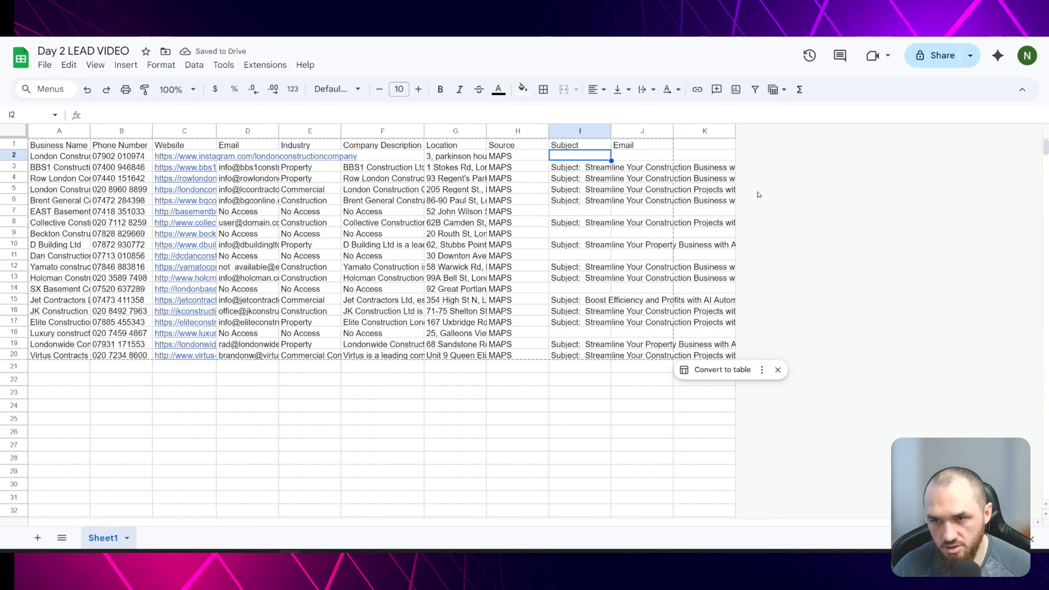
# - Rename the spreadsheet's column J header to Email Text
pyautogui.click(646, 144)
pyautogui.doubleClick(645, 144)
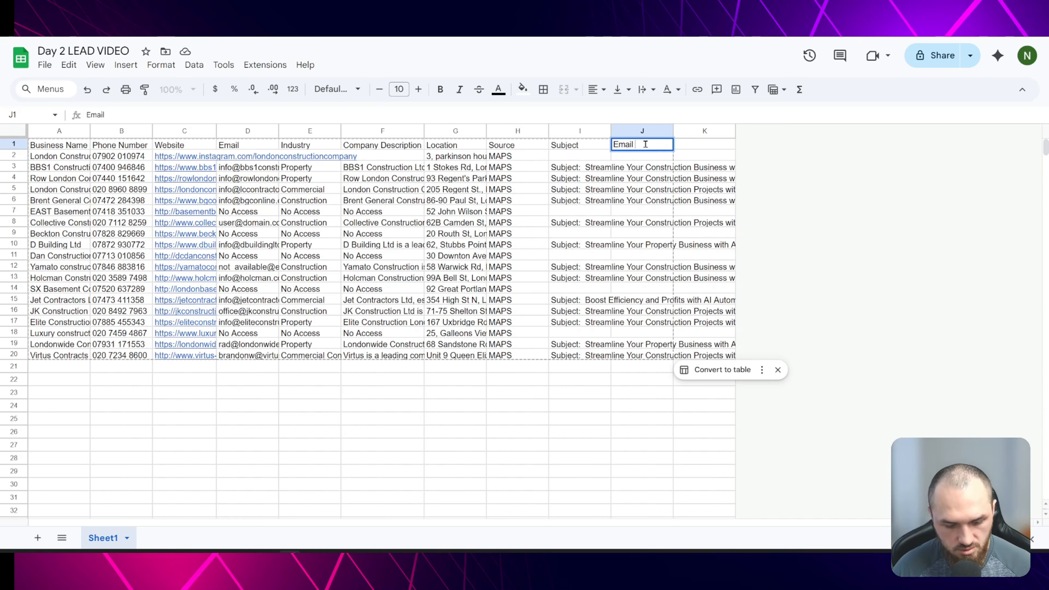
pyautogui.write('Text')
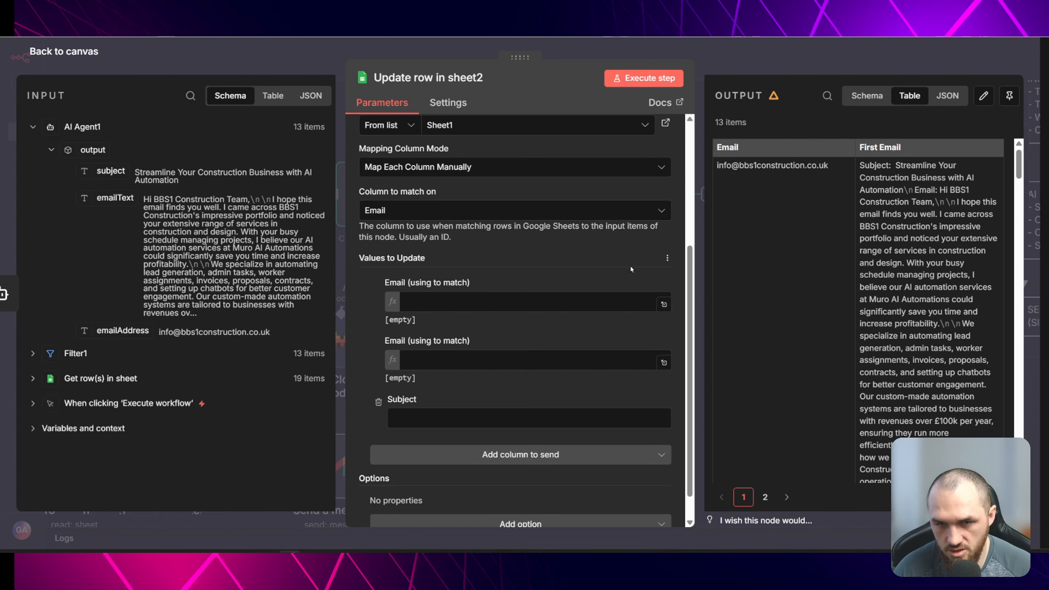
# - Refresh the node's columns and map subject, emailText and emailAddress to Subject, Email Text and Email (using to match)
pyautogui.click(668, 258)
pyautogui.click(624, 280)
pyautogui.click(422, 356)
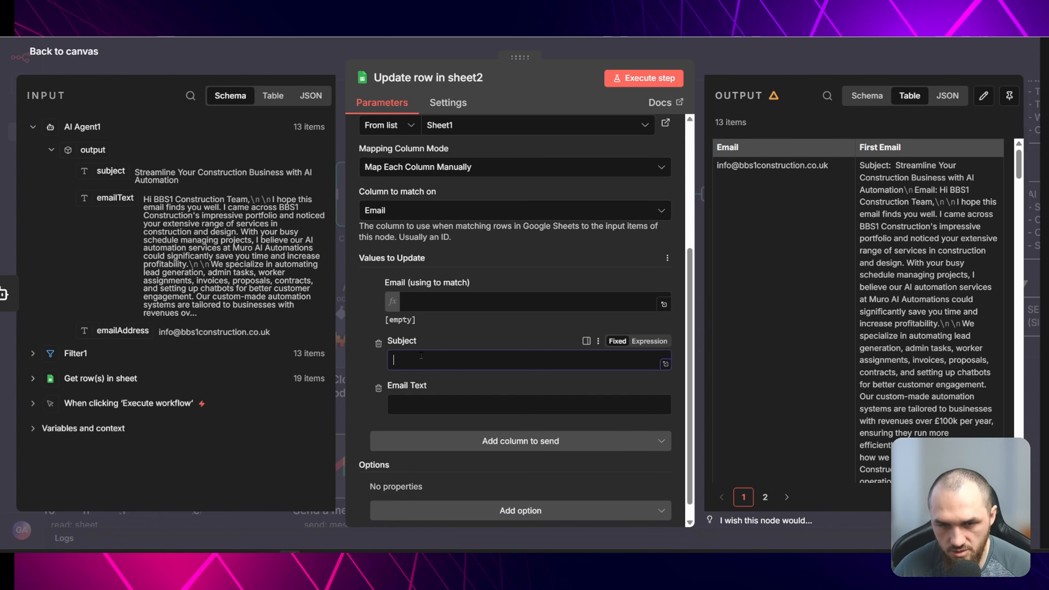
pyautogui.moveTo(111, 171); pyautogui.dragTo(475, 360)
pyautogui.moveTo(115, 198); pyautogui.dragTo(475, 408)
pyautogui.click(475, 302)
pyautogui.moveTo(122, 331); pyautogui.dragTo(475, 302)
pyautogui.press('Escape')
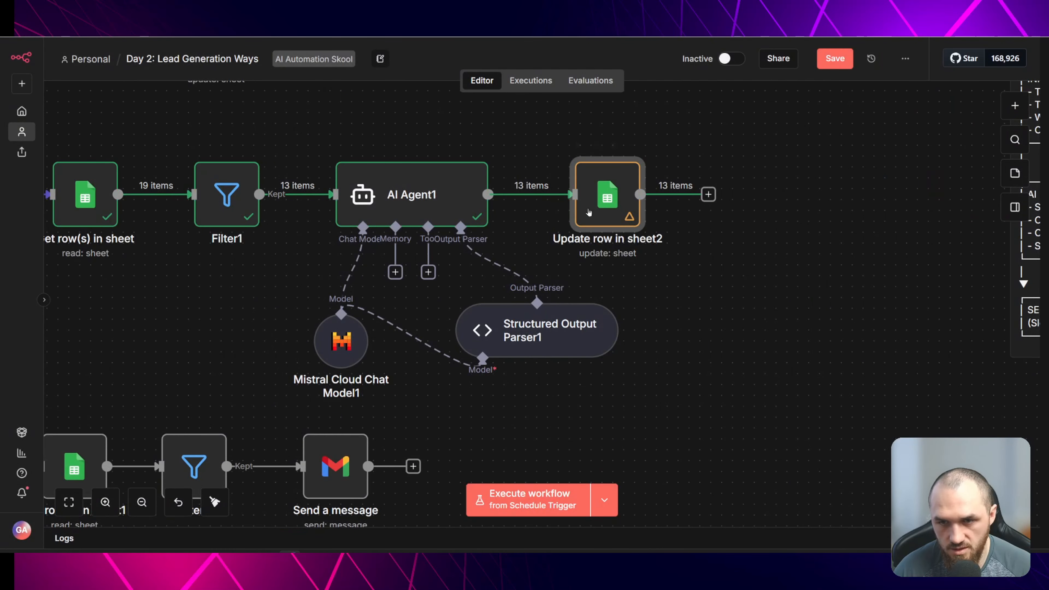
# - Execute the upper workflow to write subjects and email texts into the sheet
pyautogui.scroll(-2, 244, 280)
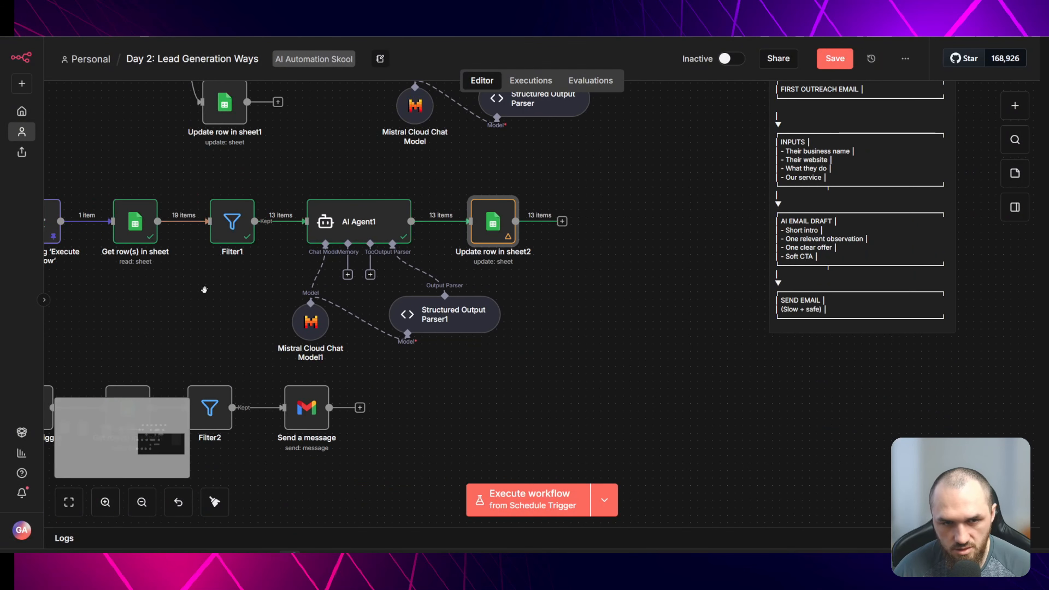
pyautogui.click(473, 187)
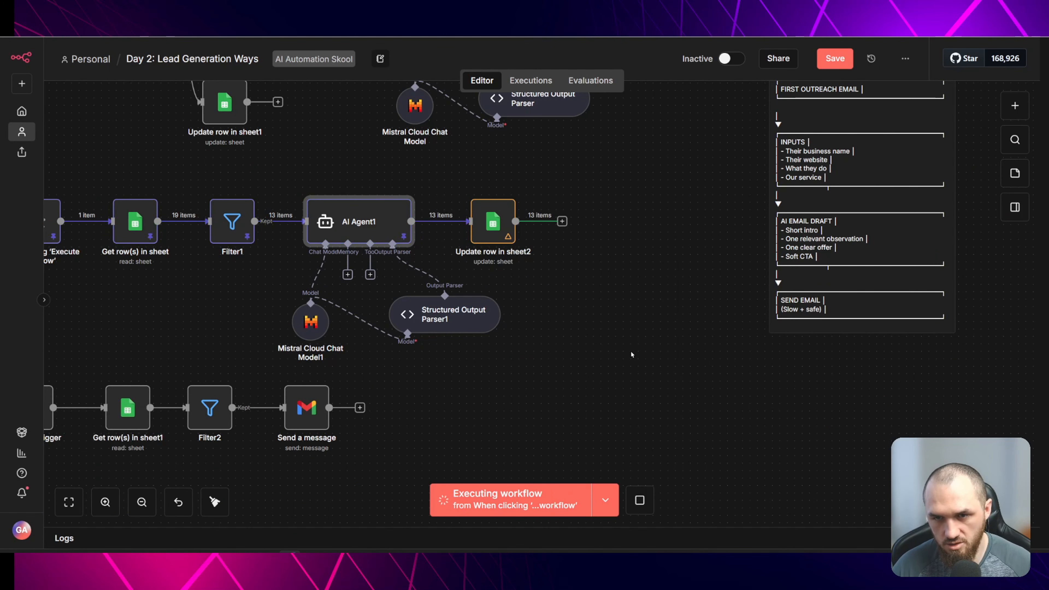
pyautogui.hotkey('ctrl', 'Tab')
pyautogui.click(629, 167)
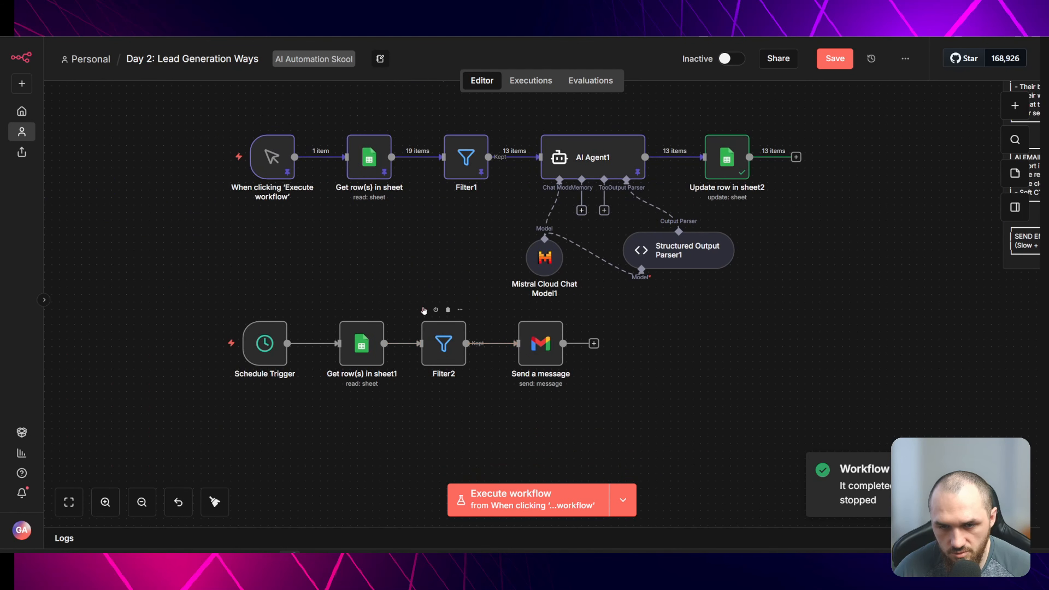
# - Run the schedule branch up to Filter2 and map the Subject field into the Send a message node's Subject
pyautogui.click(424, 310)
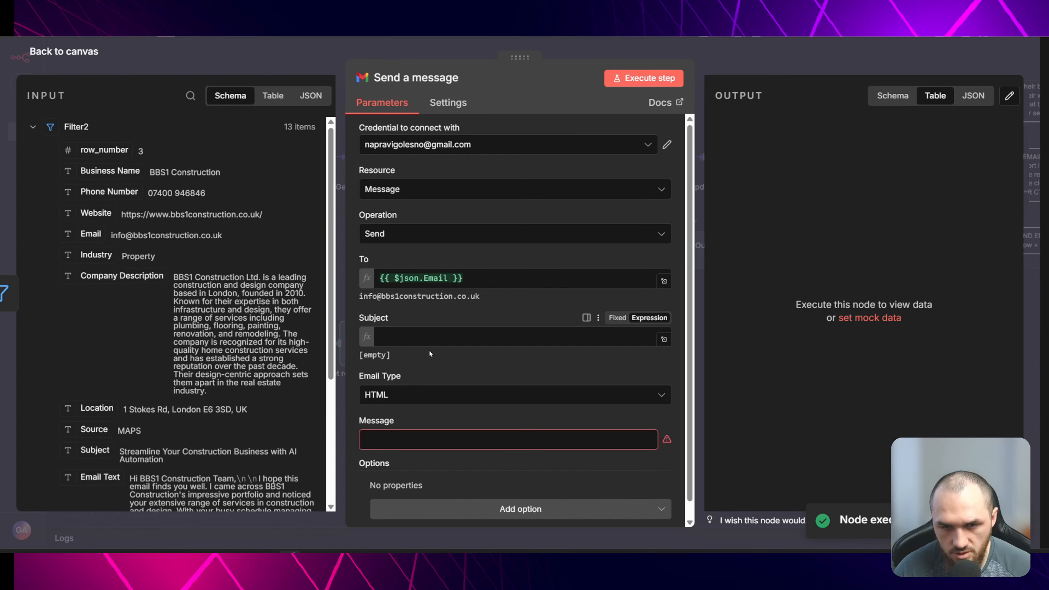
pyautogui.click(431, 339)
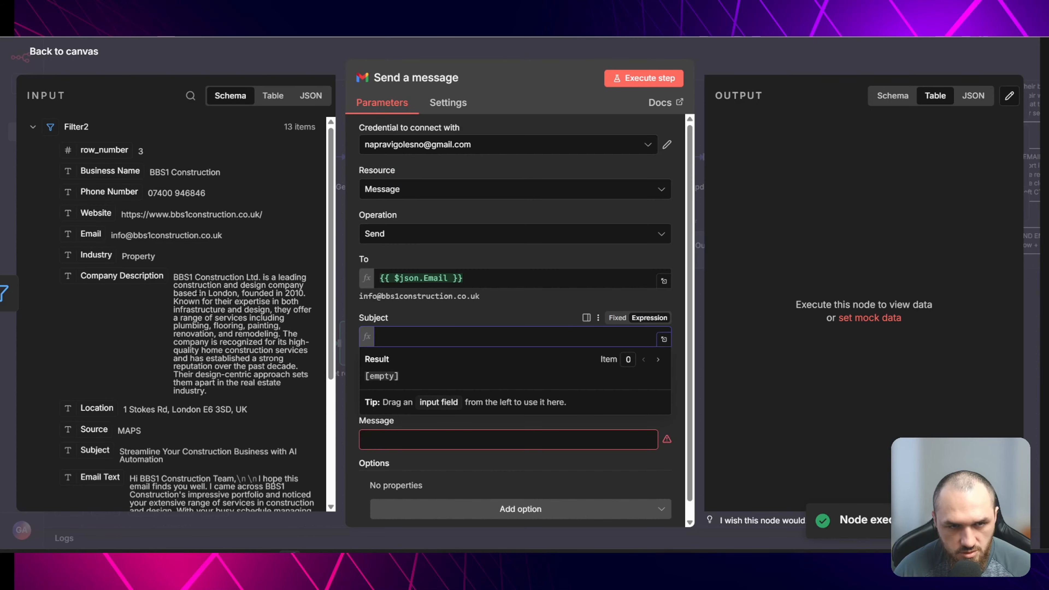
pyautogui.scroll(-5, 173, 314)
pyautogui.moveTo(94, 260); pyautogui.dragTo(413, 337)
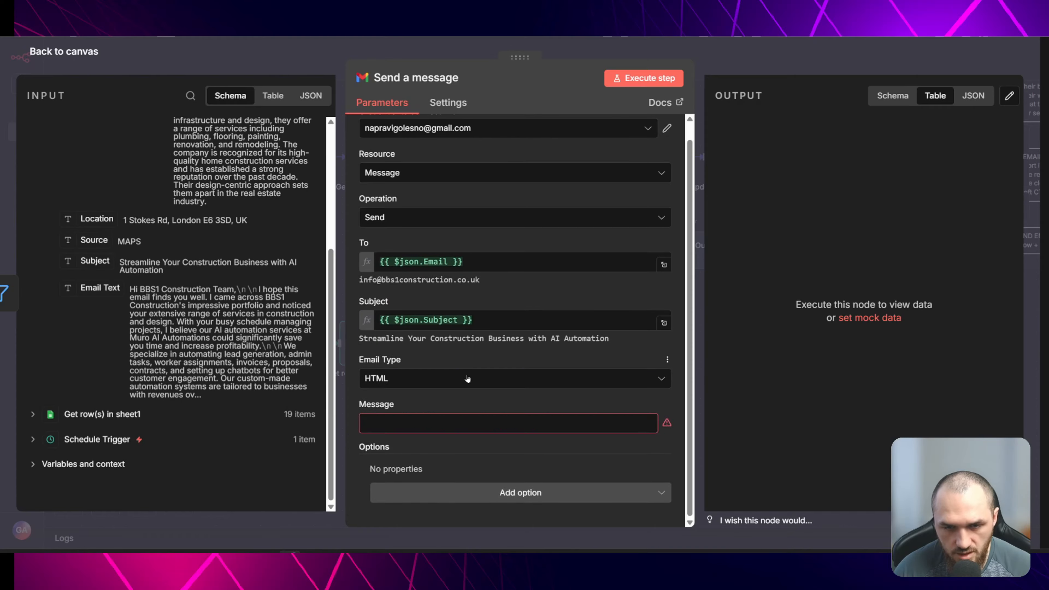
# - Set Email Type to Text and map the Email Text field into Message, previewing the expression result
pyautogui.click(467, 379)
pyautogui.click(412, 410)
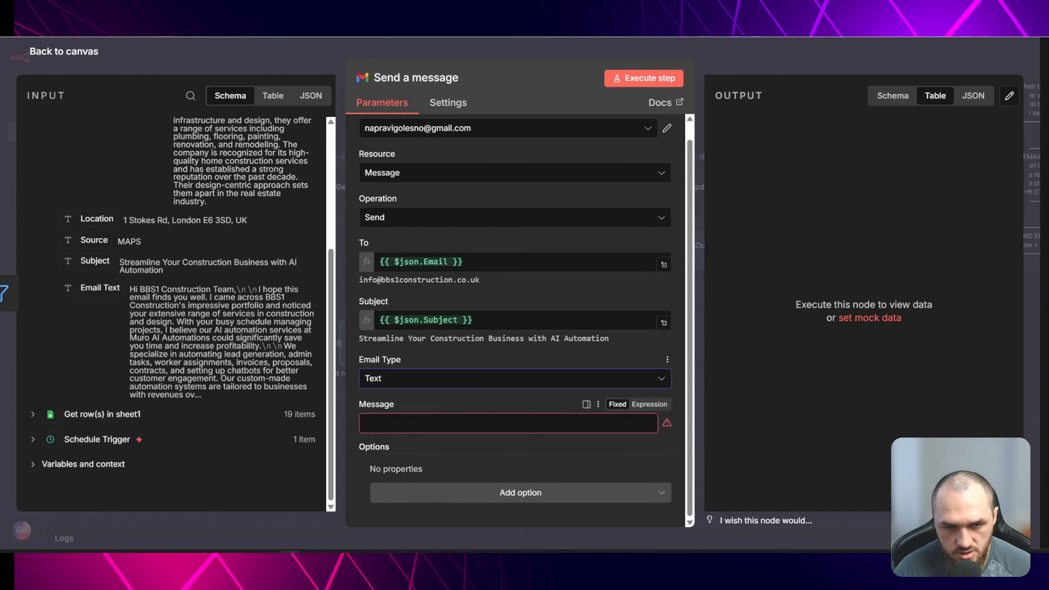
pyautogui.moveTo(101, 288); pyautogui.dragTo(438, 423)
pyautogui.click(664, 426)
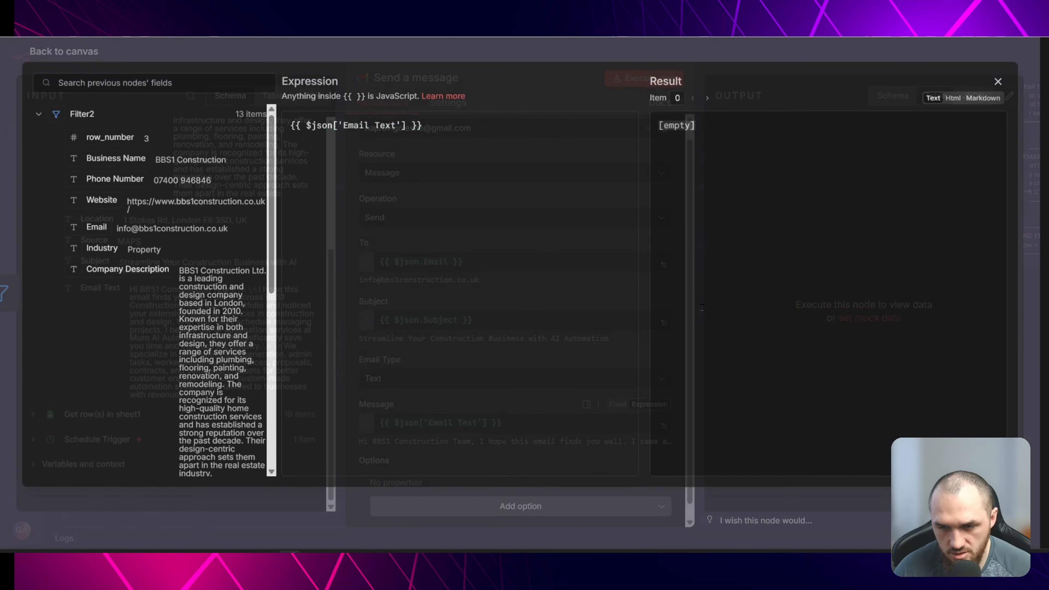
pyautogui.click(498, 66)
# - Switch the Email Type back to HTML and close the node
pyautogui.click(454, 379)
pyautogui.click(410, 436)
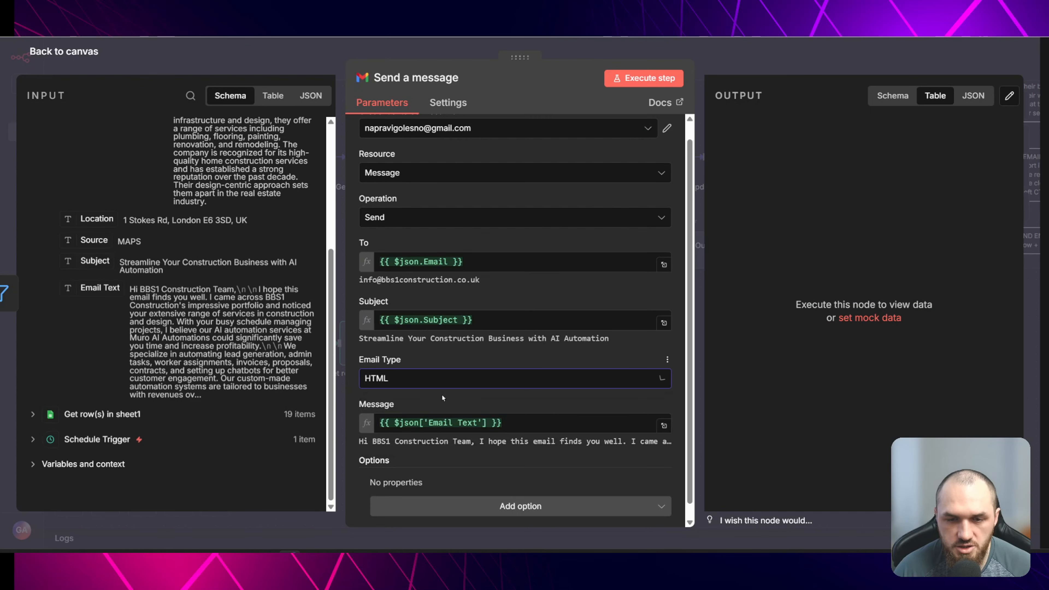
pyautogui.press('Escape')
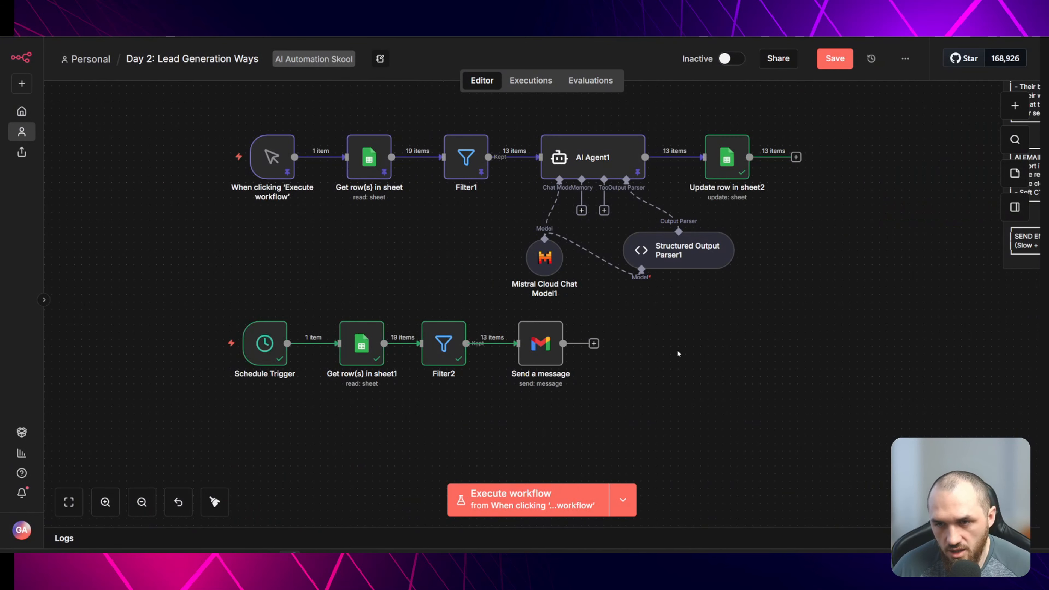
# - Move the Send a message node further right to make room after Filter2
pyautogui.moveTo(705, 338); pyautogui.dragTo(565, 342)
pyautogui.moveTo(410, 345); pyautogui.dragTo(506, 345)
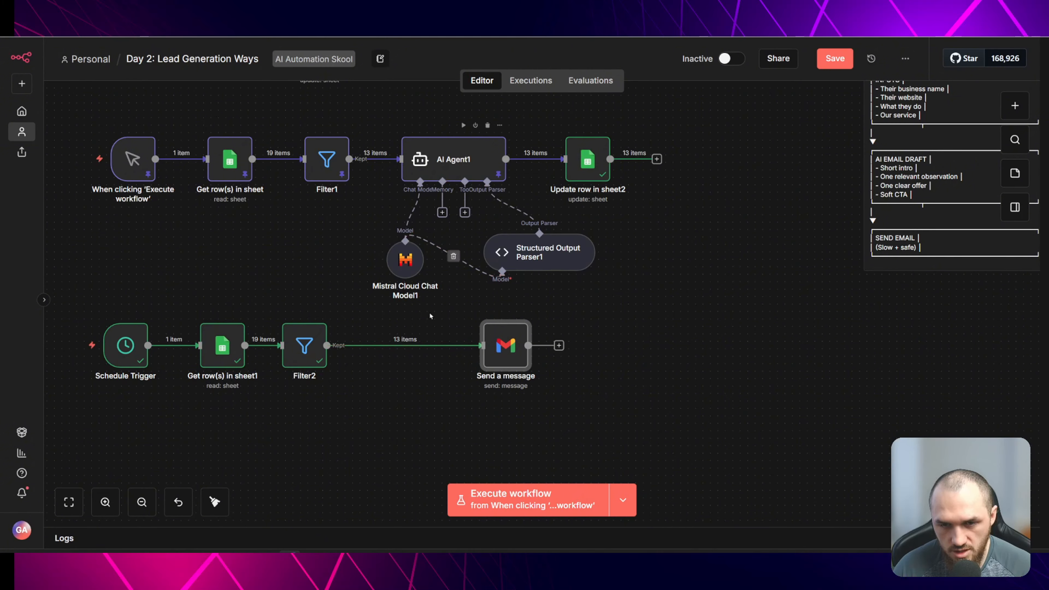
pyautogui.moveTo(397, 346)
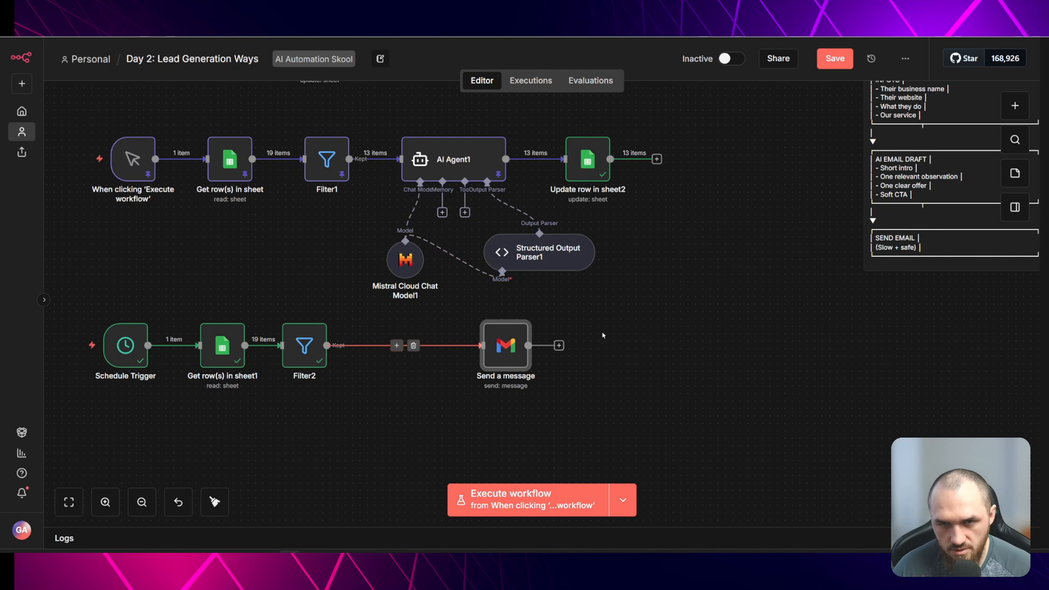
pyautogui.click(397, 346)
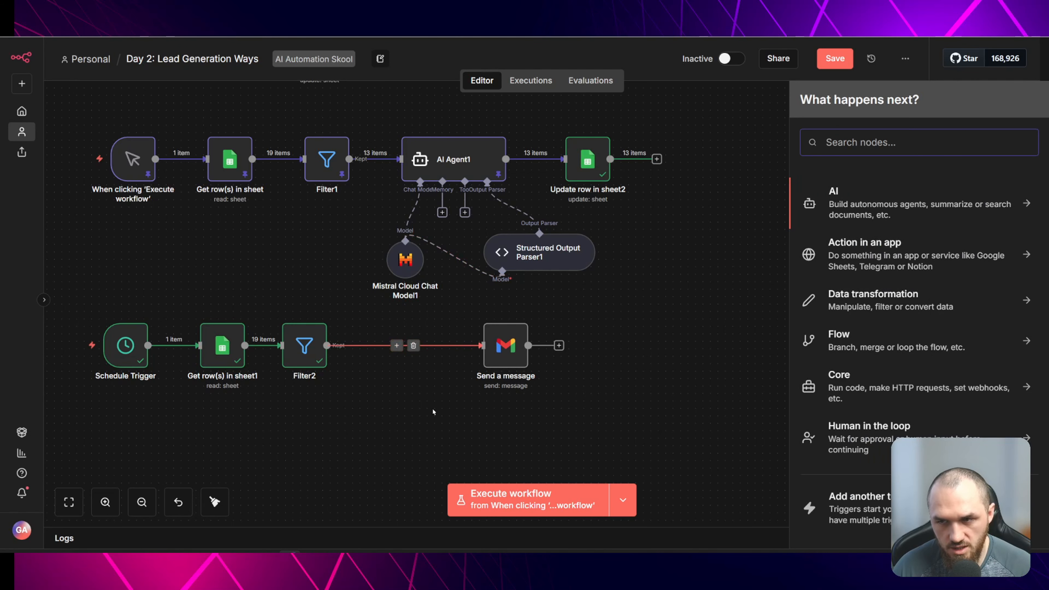
pyautogui.click(419, 406)
pyautogui.moveTo(504, 367); pyautogui.dragTo(422, 358)
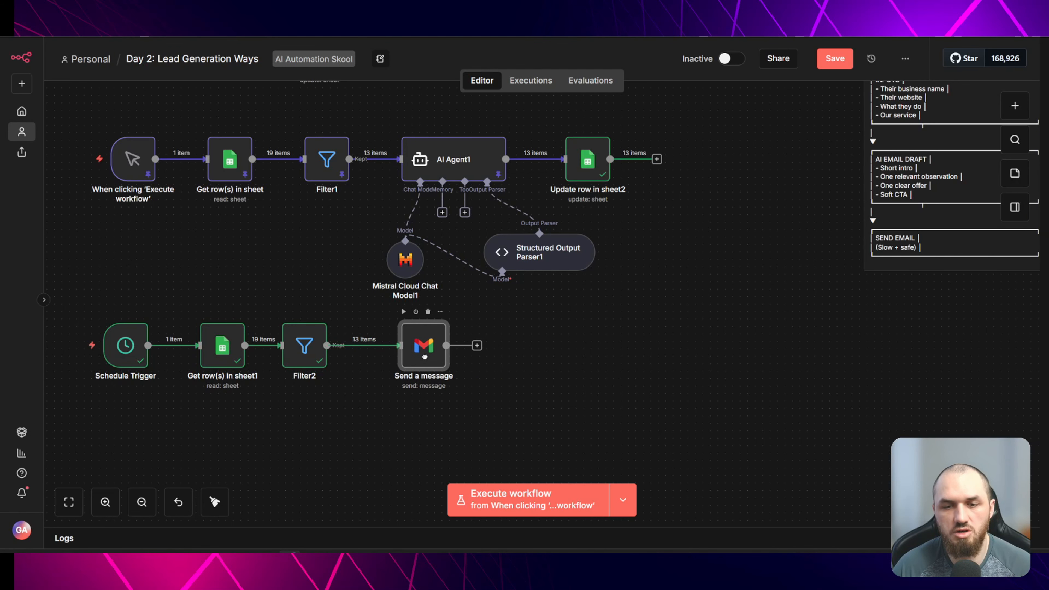
pyautogui.hotkey('ctrl', 'z')
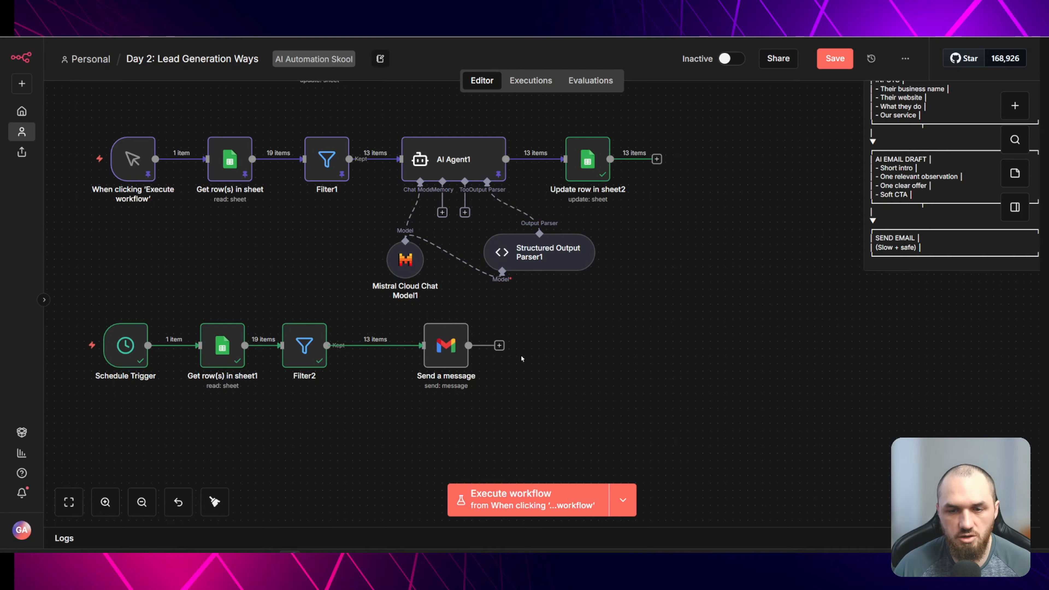
# - Insert an AI Agent node after Filter2 and open its settings
pyautogui.press('Tab')
pyautogui.write('ai')
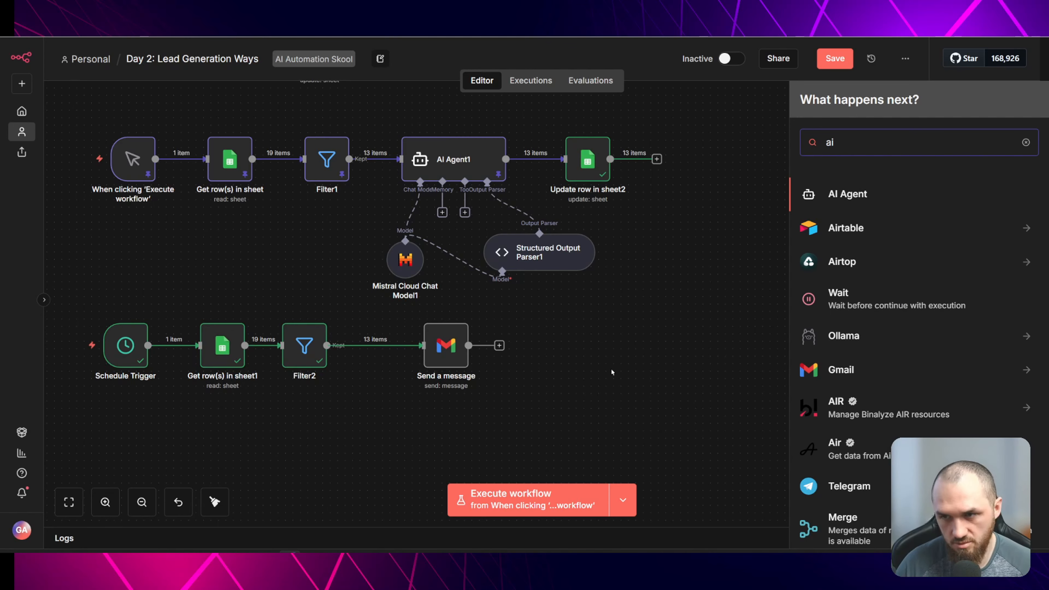
pyautogui.click(870, 206)
pyautogui.click(434, 190)
pyautogui.click(413, 323)
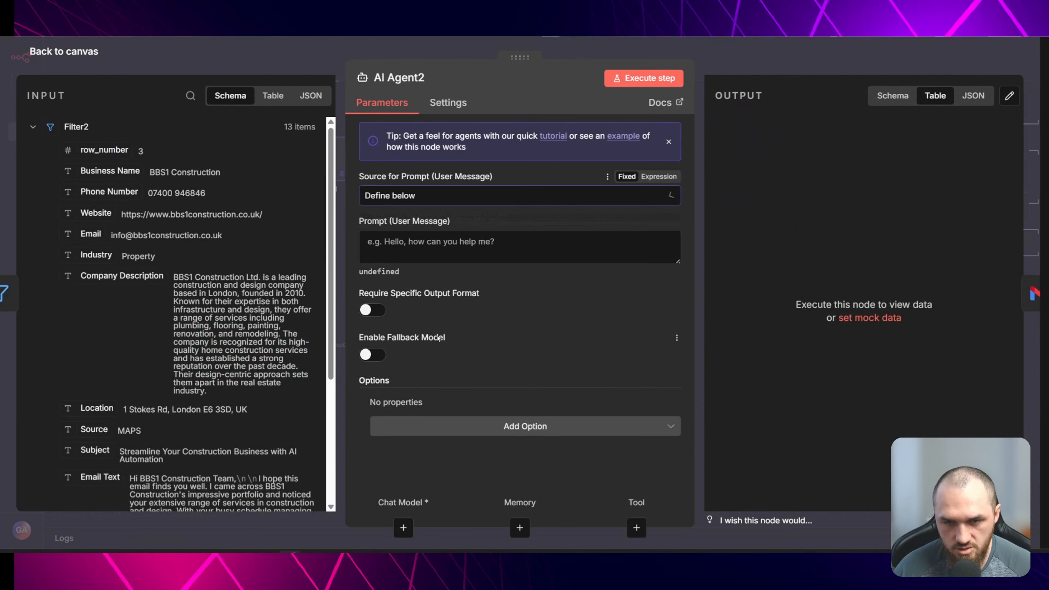
# - Attach a Mistral Cloud Chat Model to AI Agent2, set its model to codestral-2508, and place it below the agent
pyautogui.click(289, 64)
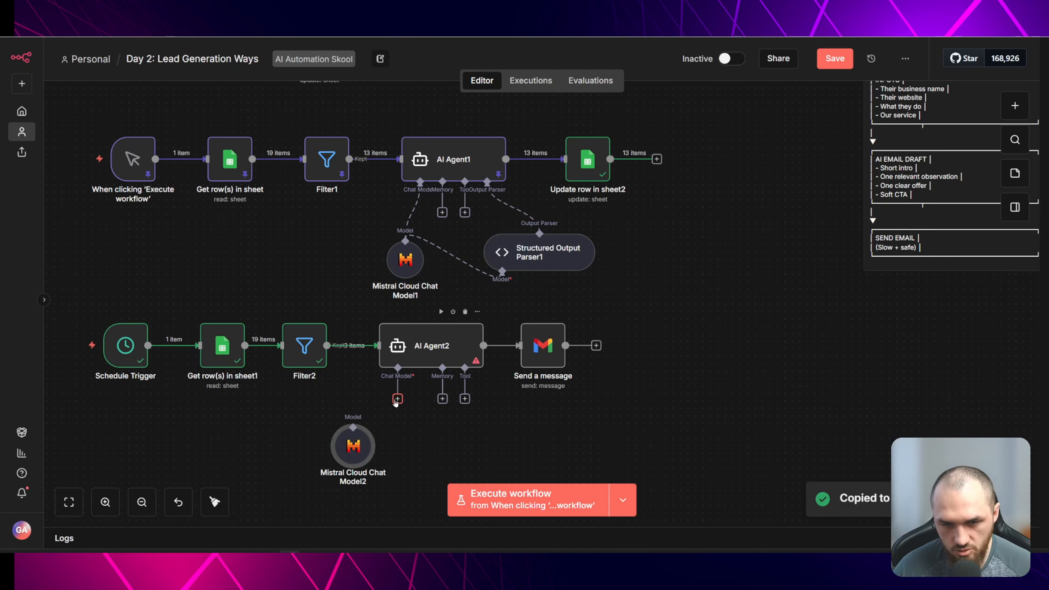
pyautogui.moveTo(398, 399); pyautogui.dragTo(353, 428)
pyautogui.doubleClick(354, 445)
pyautogui.click(508, 187)
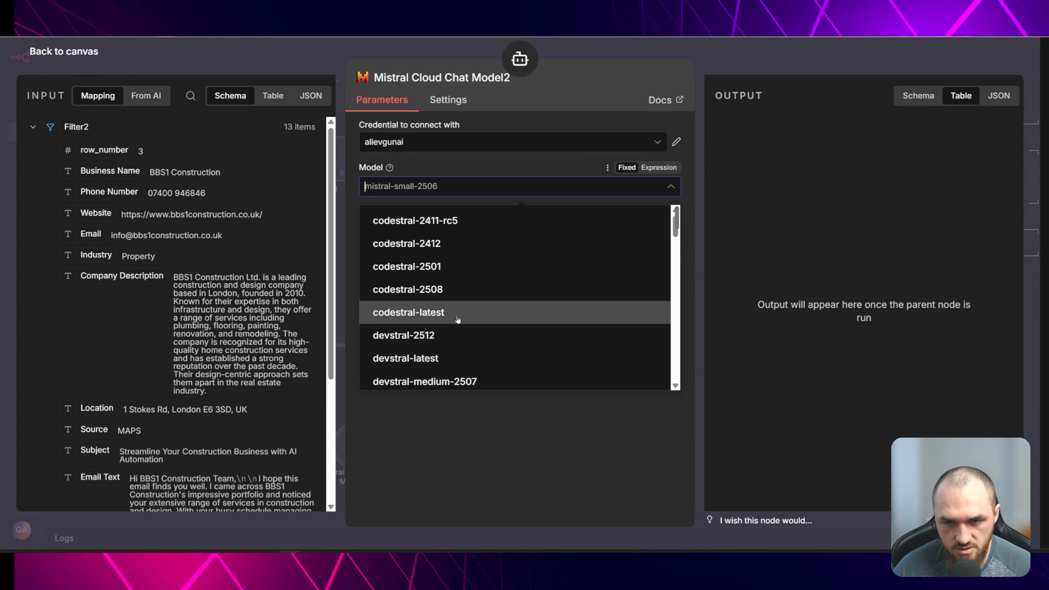
pyautogui.click(460, 291)
pyautogui.click(307, 71)
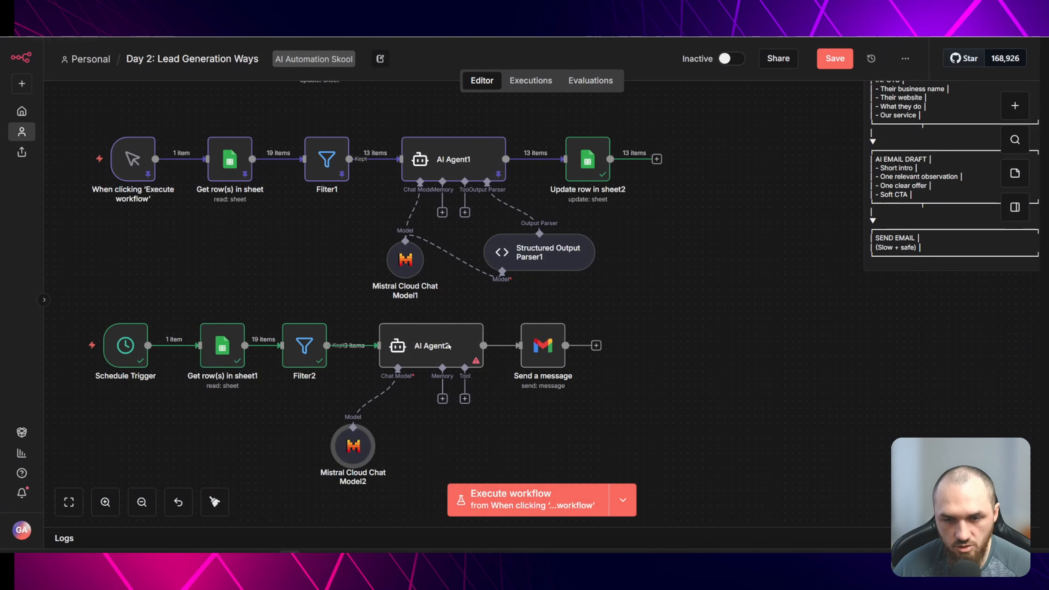
pyautogui.moveTo(361, 439); pyautogui.dragTo(382, 425)
pyautogui.click(450, 426)
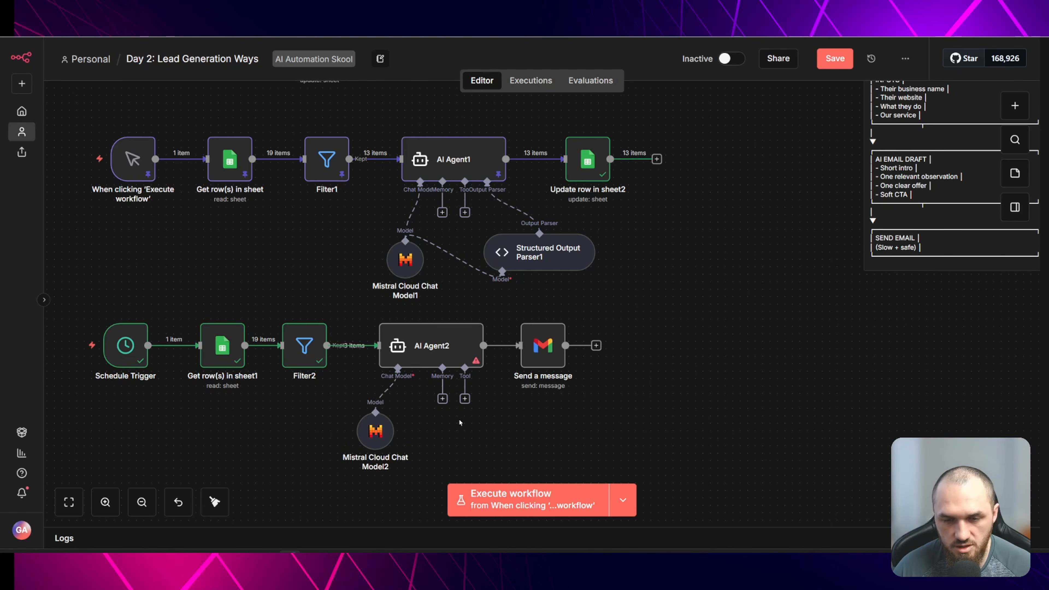
# - Add a System Message to AI Agent2 casting it as an expert HTML email designer with white background, black text and orange accent
pyautogui.doubleClick(445, 356)
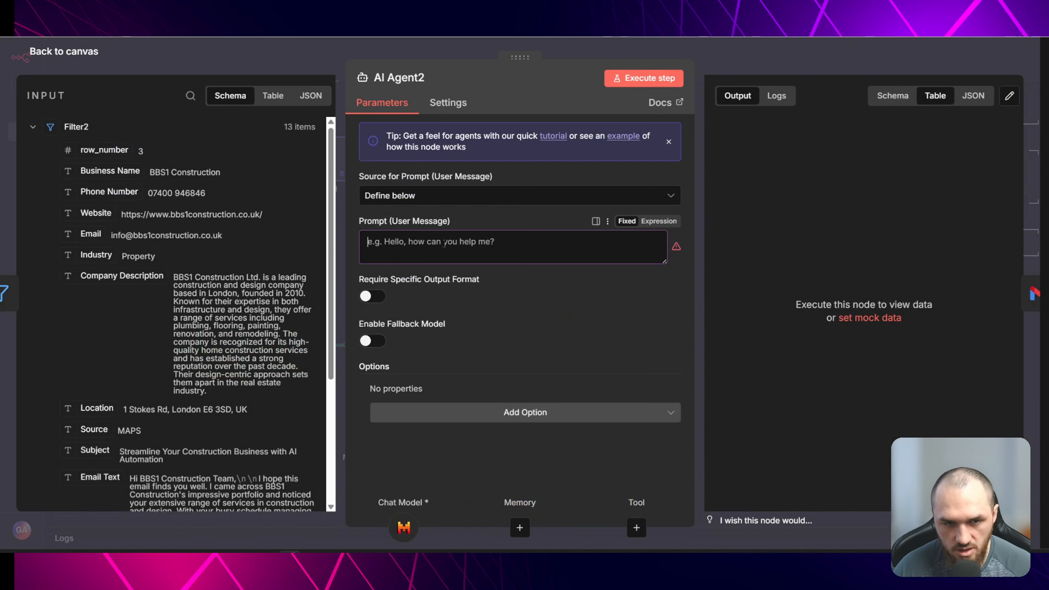
pyautogui.click(455, 418)
pyautogui.click(447, 263)
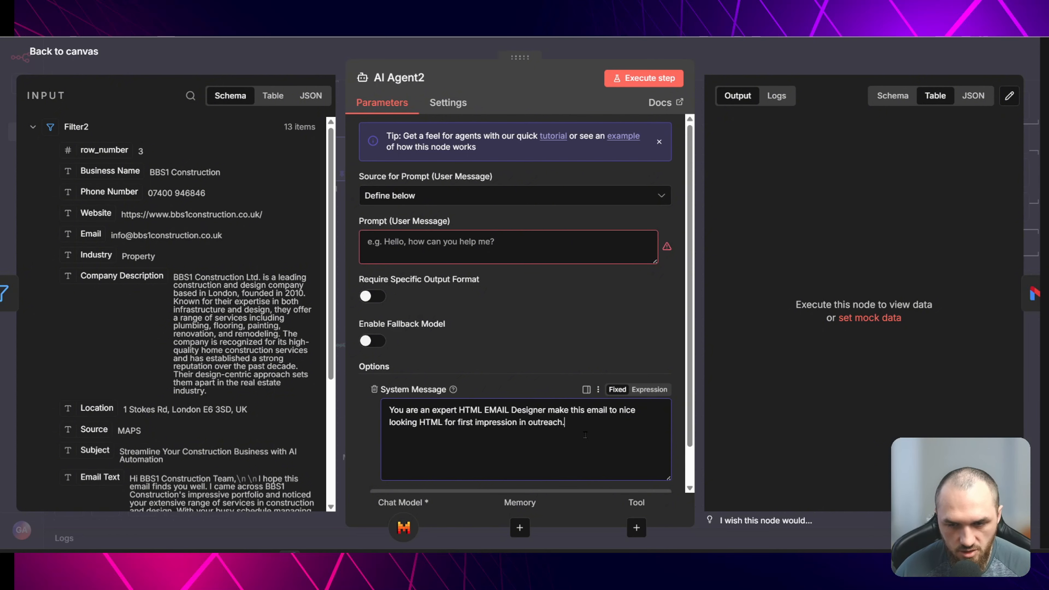
pyautogui.press('Return')
pyautogui.write('White background')
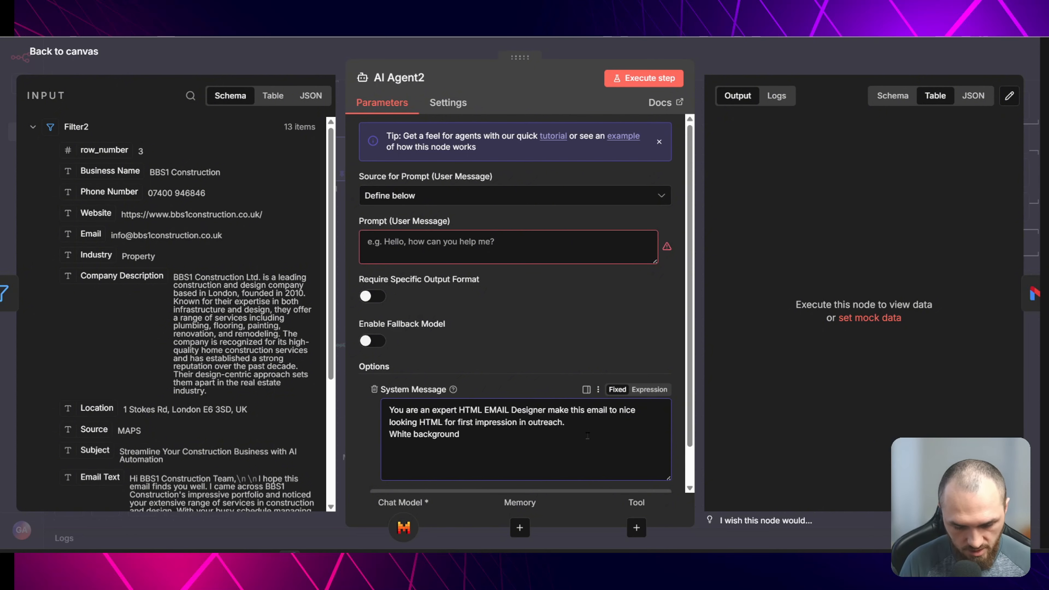
pyautogui.write(', black text a')
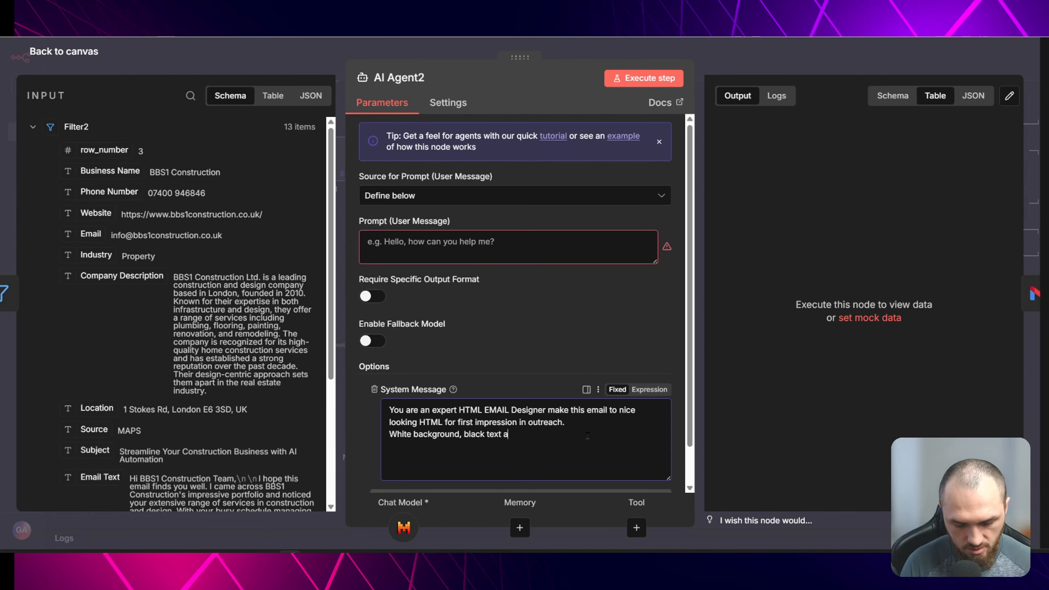
pyautogui.write('nd orange')
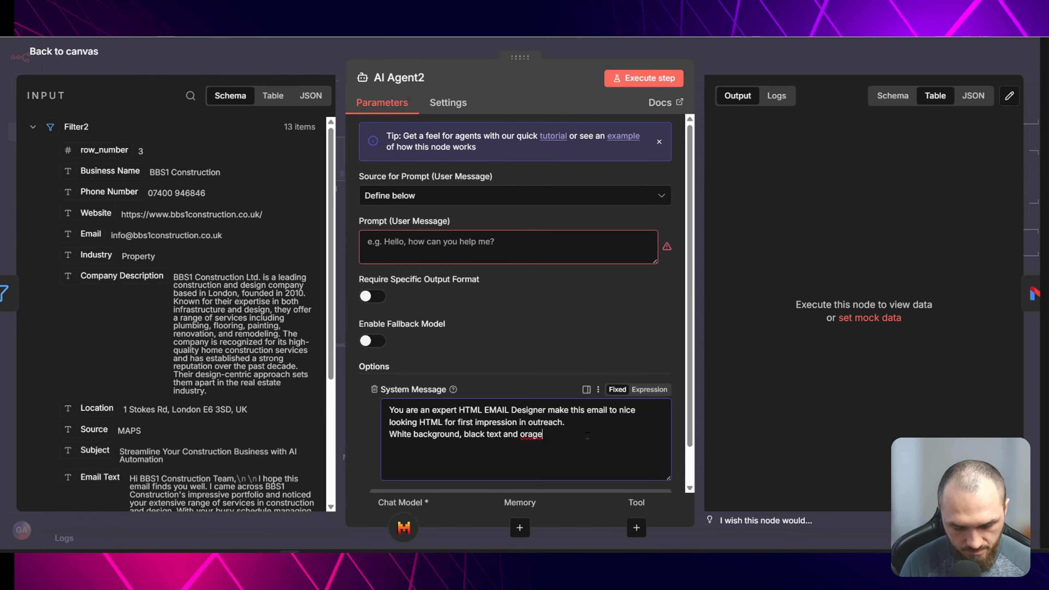
pyautogui.write(' for accent.')
# - Correct the word orange, paste the social links, and add a Profile Picture label to the system message
pyautogui.click(534, 434)
pyautogui.write('n')
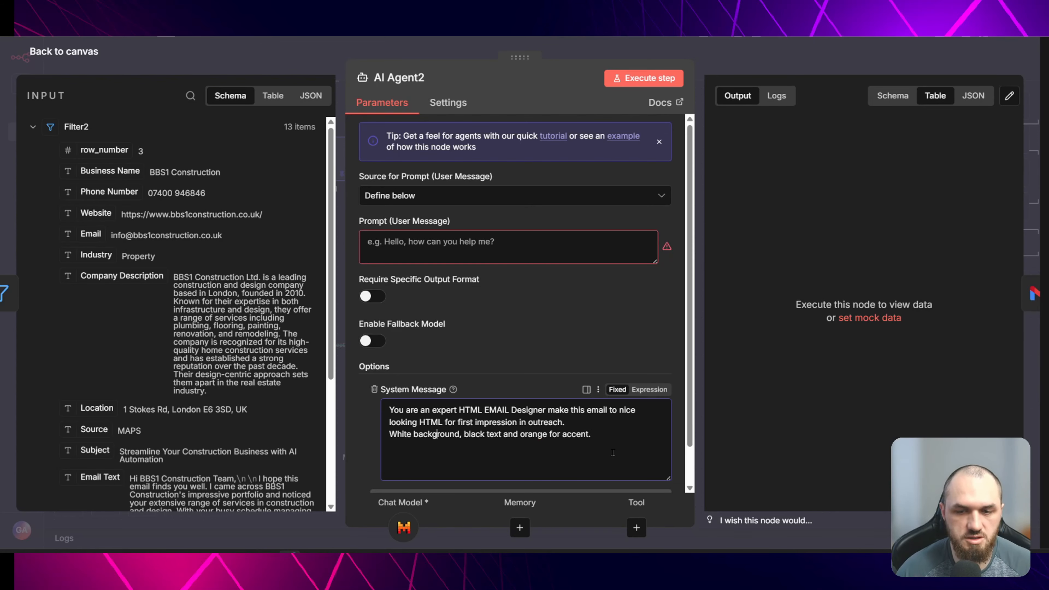
pyautogui.moveTo(613, 453)
pyautogui.mouseDown()
pyautogui.moveTo(464, 412)
pyautogui.moveTo(414, 423)
pyautogui.moveTo(614, 437)
pyautogui.mouseUp()
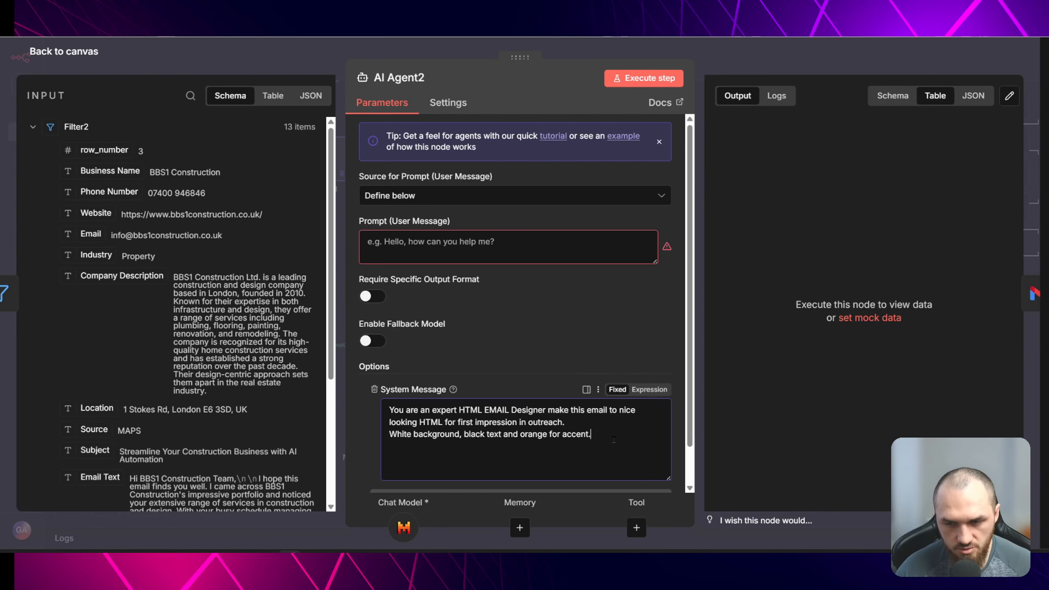
pyautogui.hotkey('ctrl', 'v')
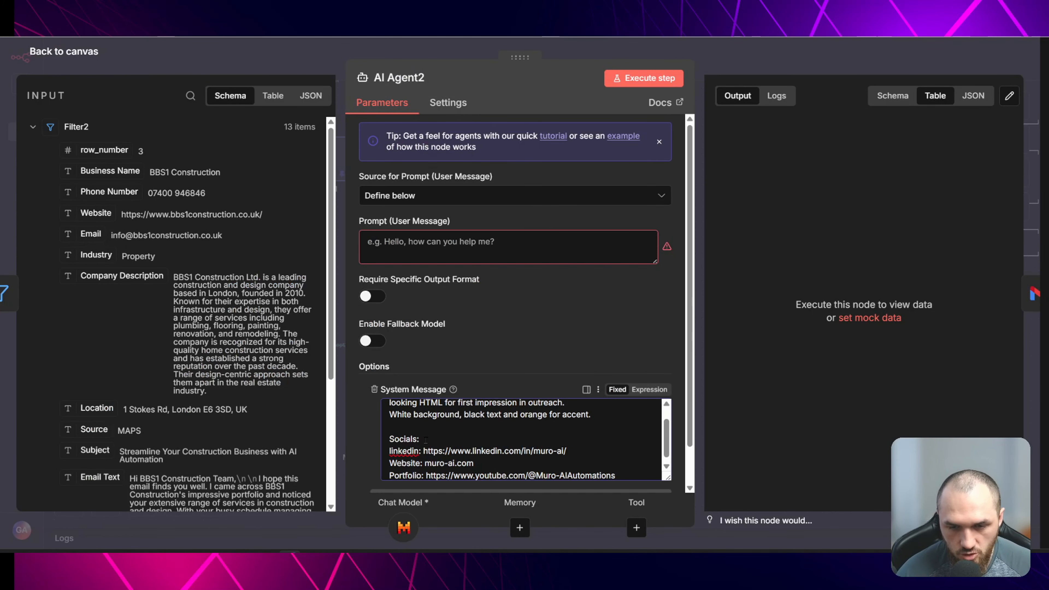
pyautogui.click(415, 463)
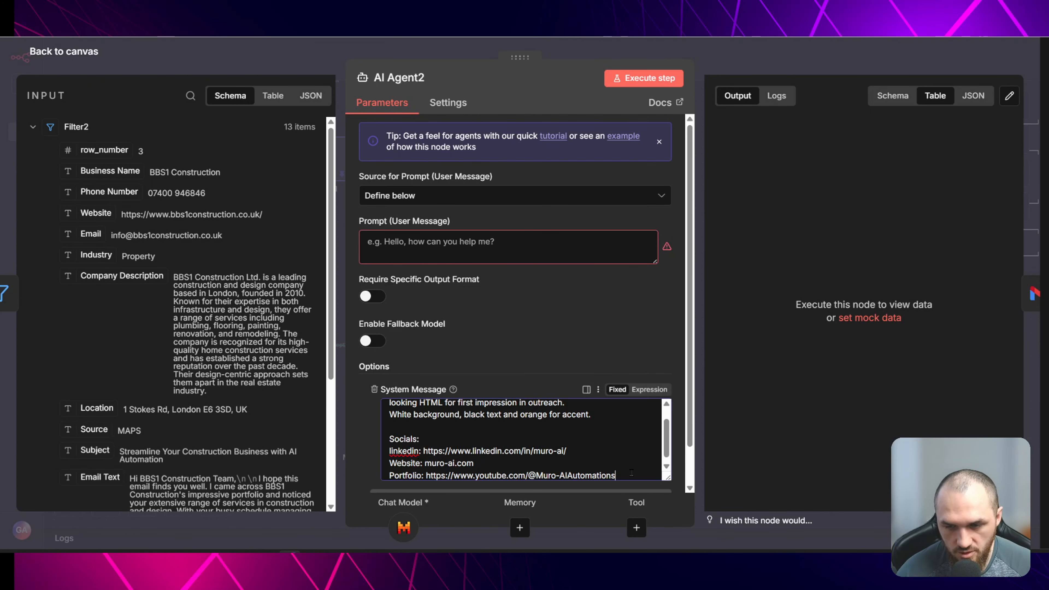
pyautogui.press('Return')
pyautogui.write('Prof')
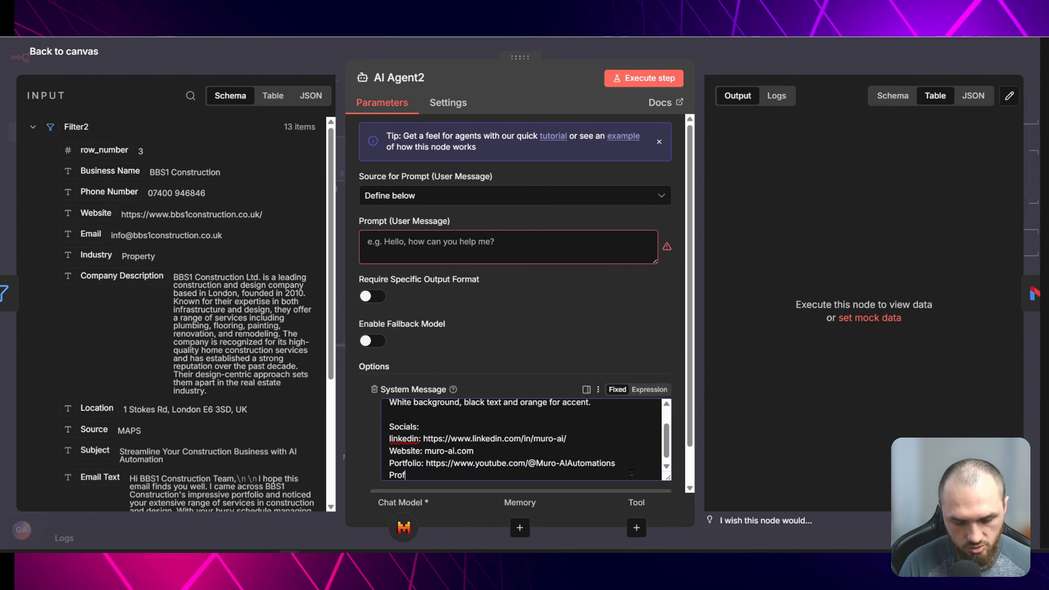
pyautogui.write('ile Picture:')
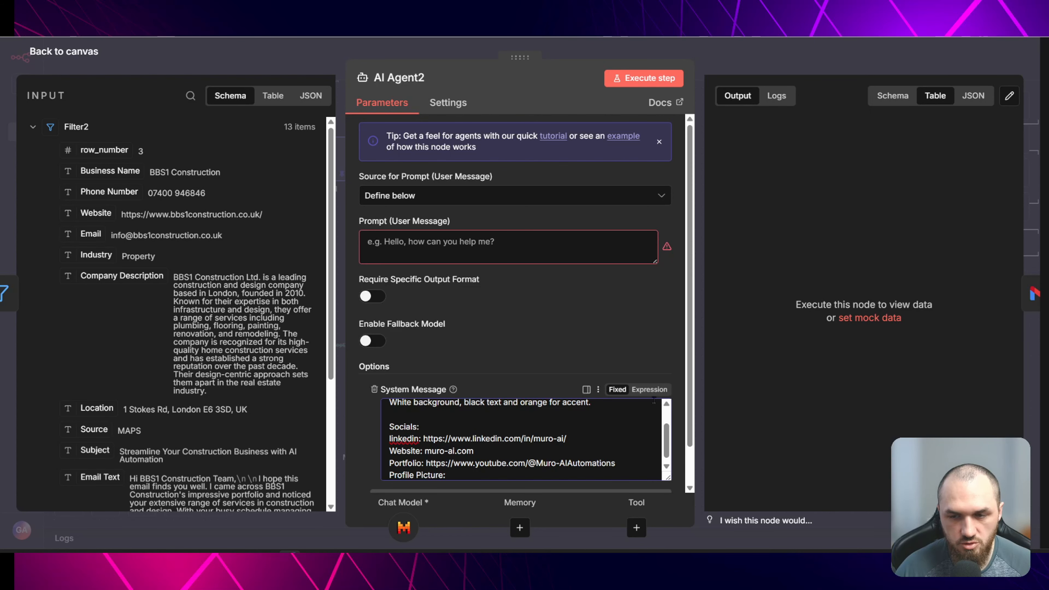
# - Switch the system message to an expression and paste the profile picture image URL after its label
pyautogui.click(650, 390)
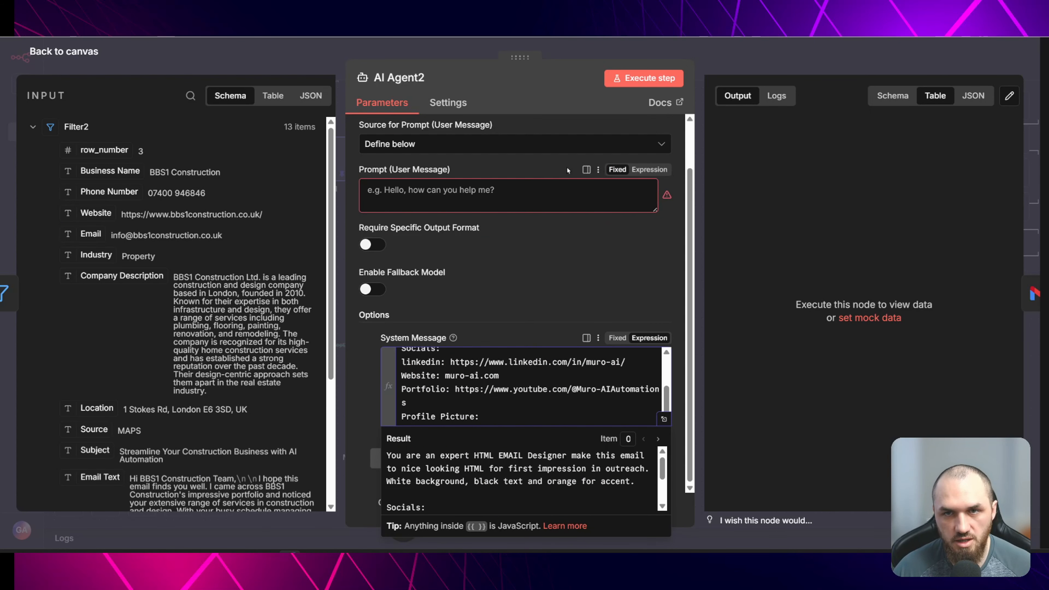
pyautogui.hotkey('ctrl', 'v')
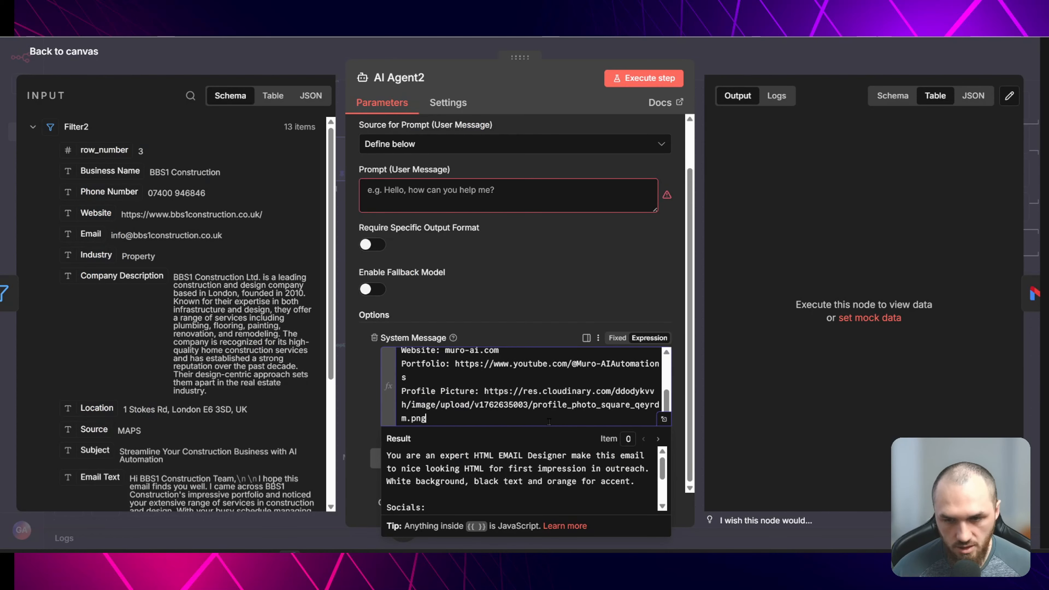
pyautogui.moveTo(481, 390); pyautogui.dragTo(494, 419)
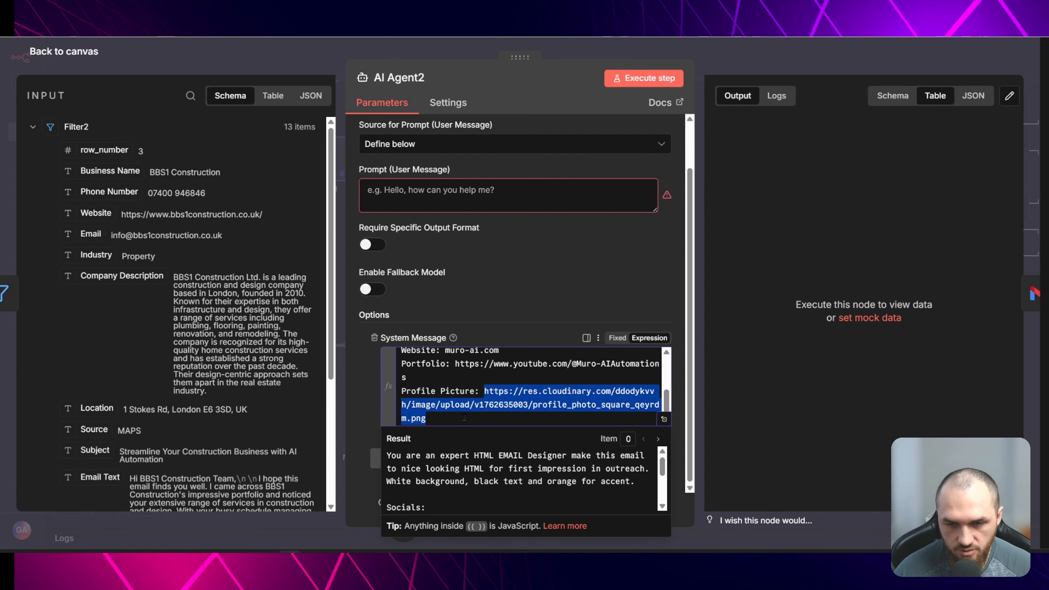
pyautogui.click(494, 419)
pyautogui.scroll(10, 511, 405)
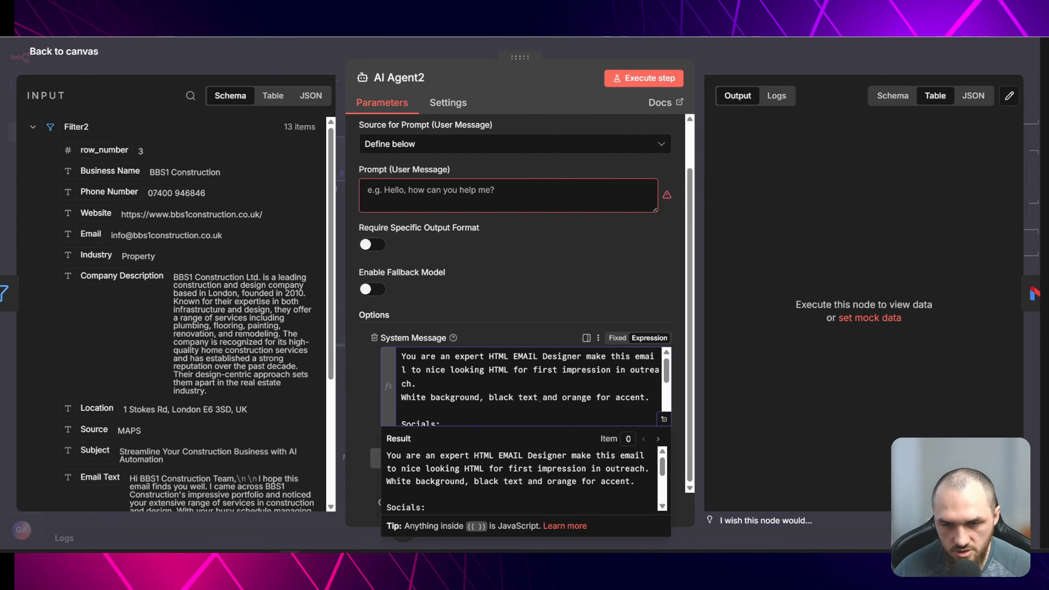
pyautogui.scroll(-3, 261, 315)
pyautogui.scroll(-2, 261, 316)
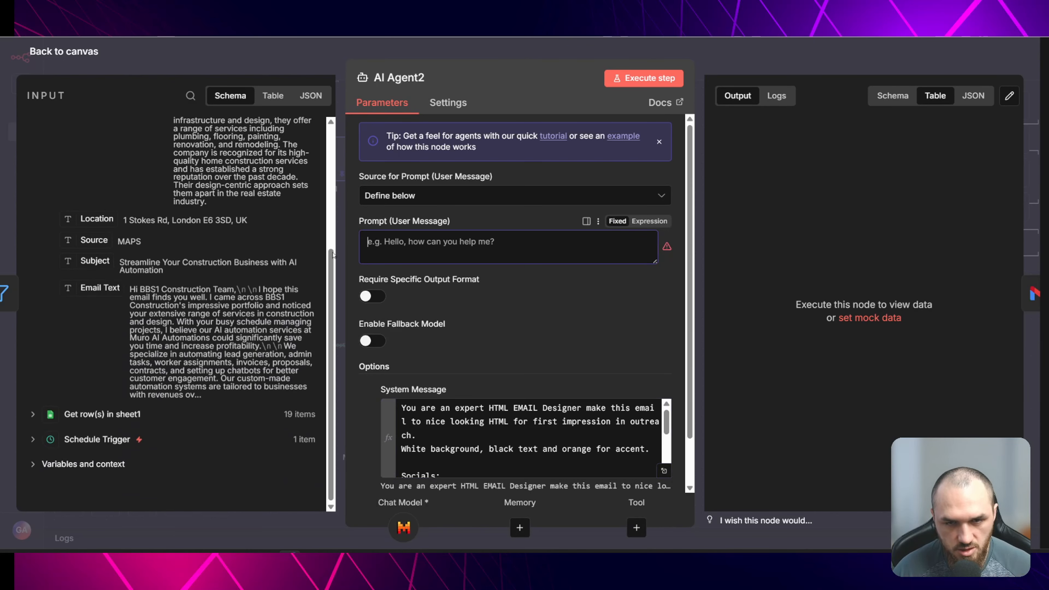
# - Fill the agent's prompt with the Subject and Email Text fields from Filter2 and return to the canvas
pyautogui.hotkey('ctrl', 'v')
pyautogui.moveTo(107, 290); pyautogui.dragTo(496, 253)
pyautogui.click(306, 67)
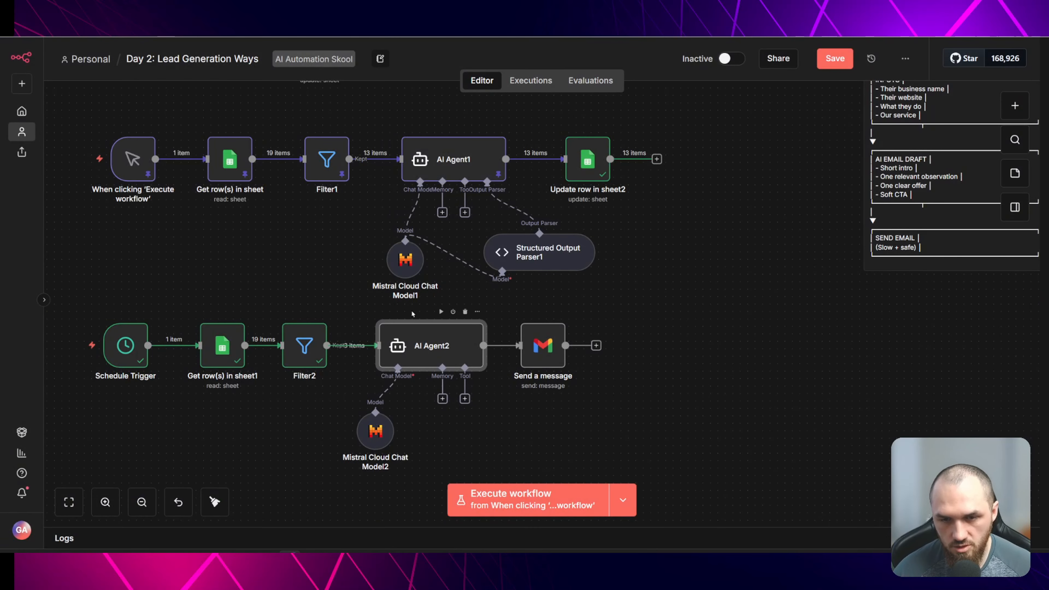
# - Enable Execute Once in AI Agent2's settings and run the workflow
pyautogui.doubleClick(430, 344)
pyautogui.click(447, 103)
pyautogui.click(370, 190)
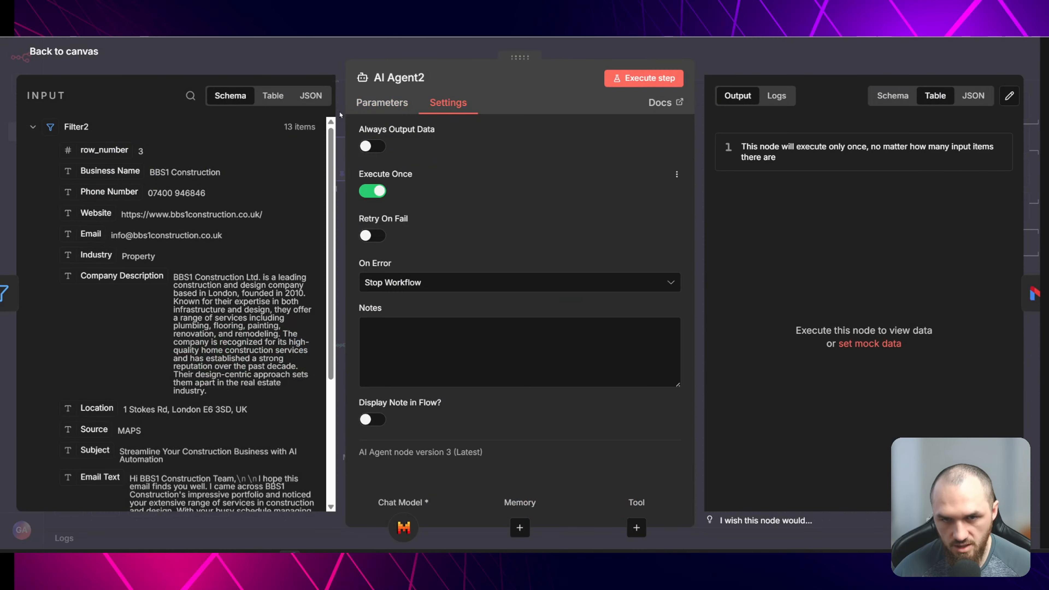
pyautogui.click(319, 67)
pyautogui.hotkey('ctrl', 'Return')
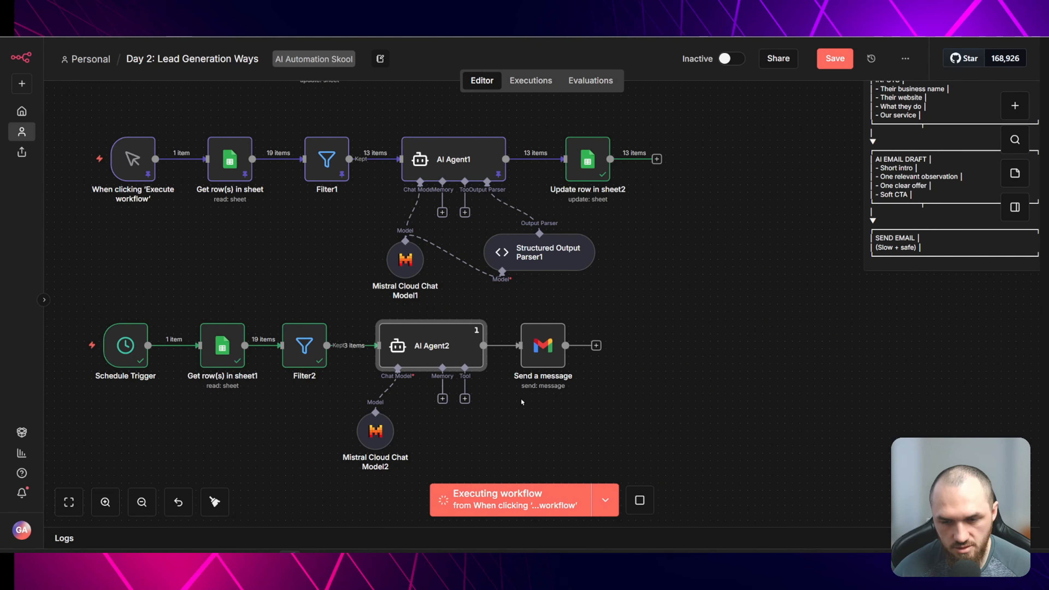
# - Try to replace the recipient in Send a message's To field with an e-mail address
pyautogui.doubleClick(543, 345)
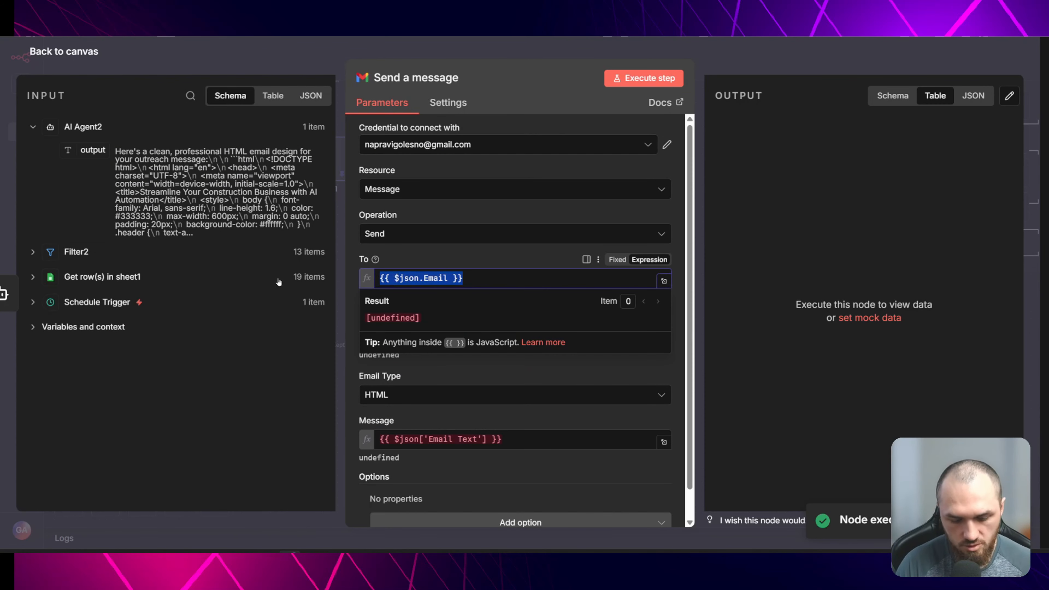
pyautogui.write('napravi')
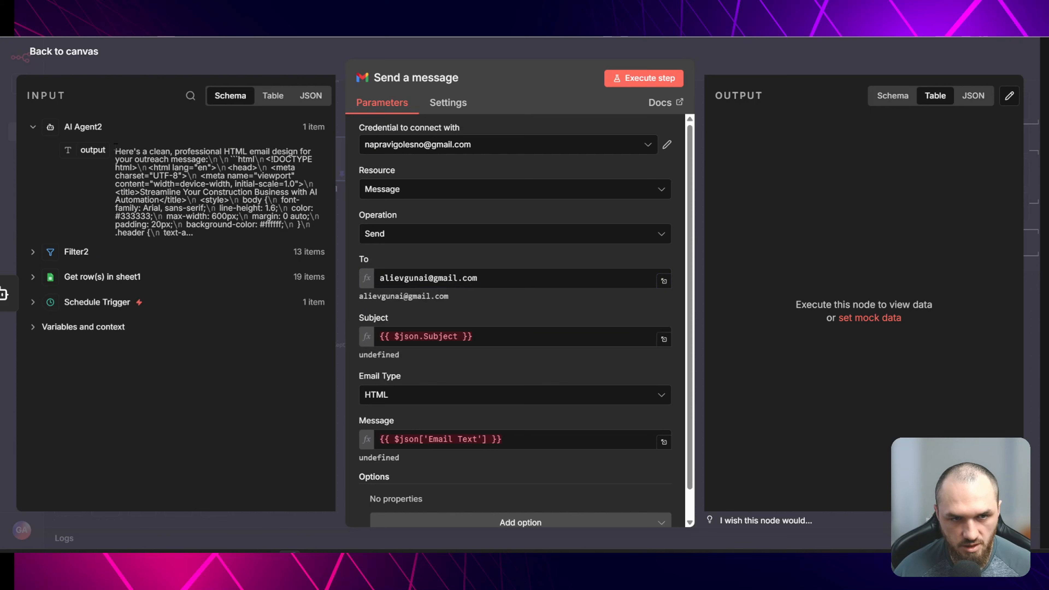
pyautogui.moveTo(115, 151); pyautogui.dragTo(206, 160)
pyautogui.press('Escape')
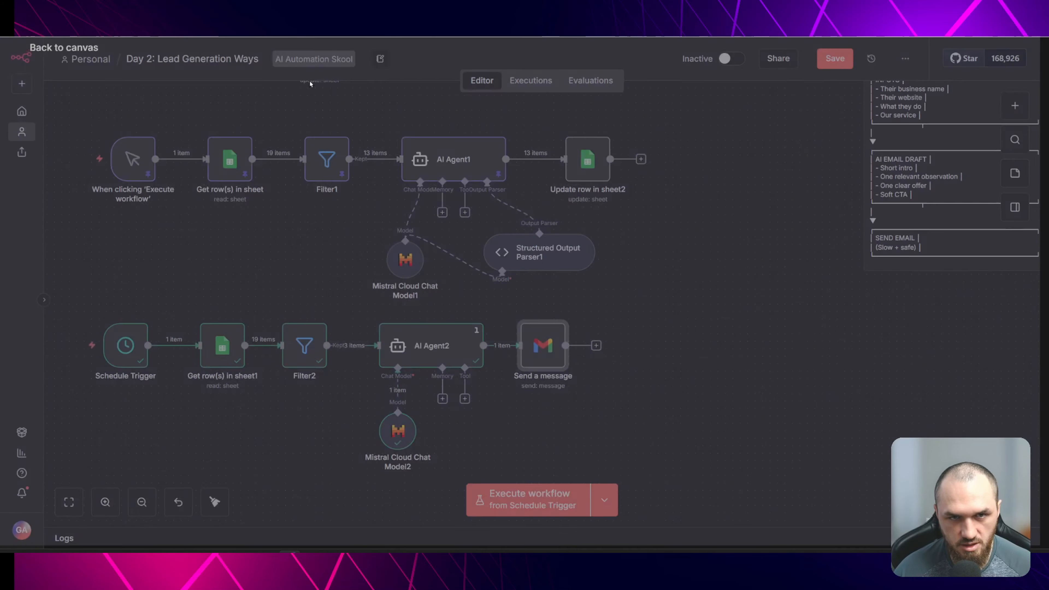
# - Enable Require Specific Output Format on AI Agent2 and append an OUTPUT section with a JSON object holding an HTML key to the system message
pyautogui.doubleClick(454, 346)
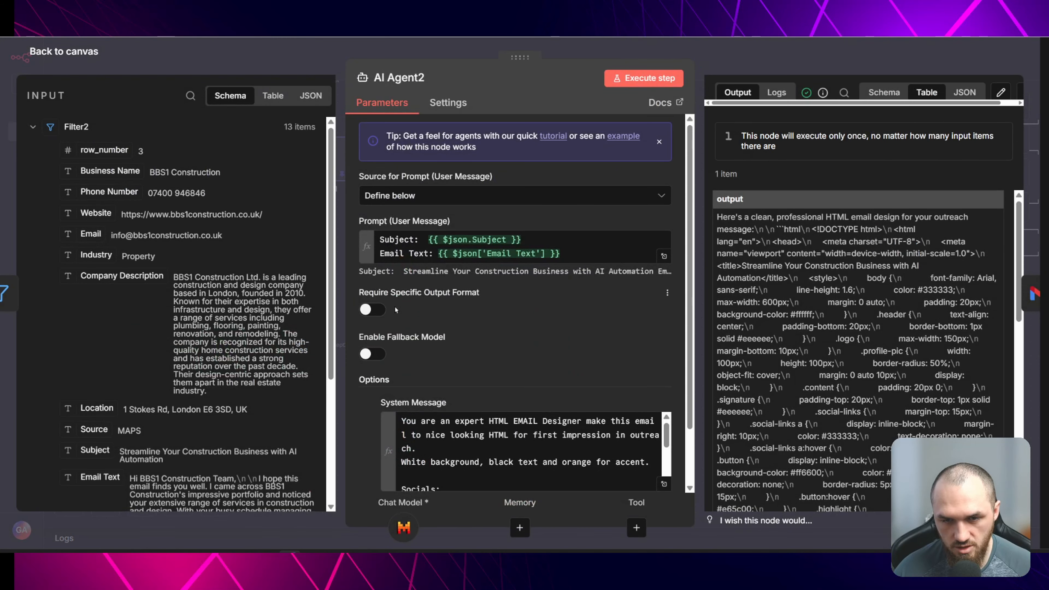
pyautogui.click(366, 311)
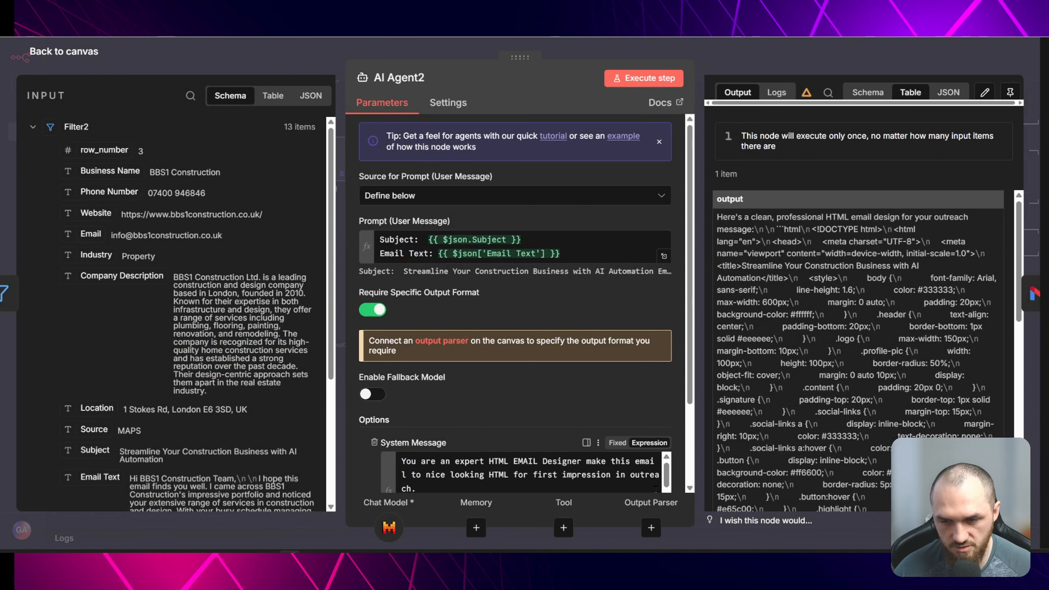
pyautogui.scroll(-3, 516, 370)
pyautogui.click(664, 417)
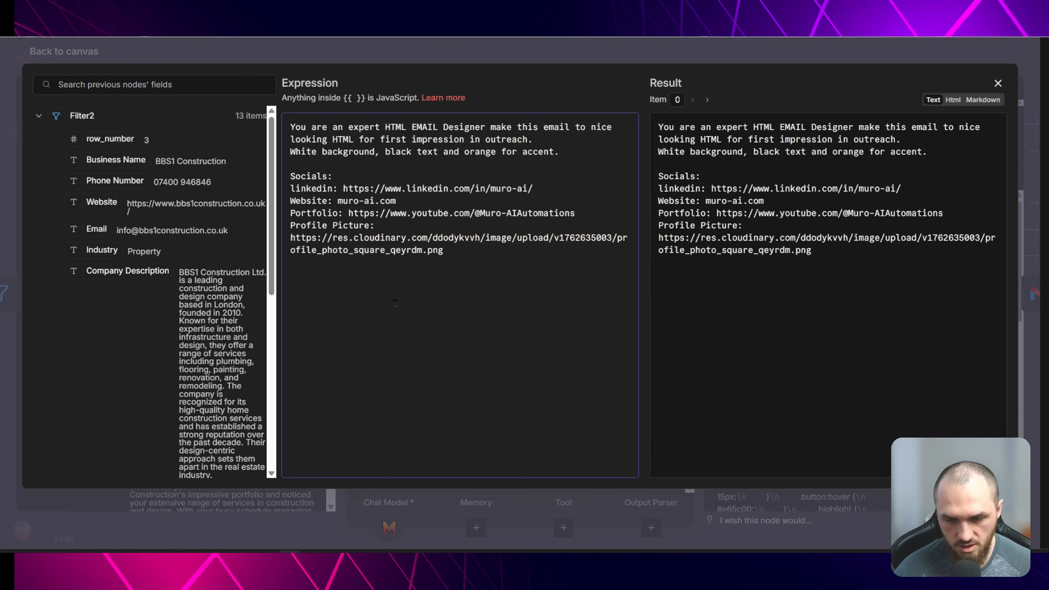
pyautogui.write('OUTPUT:')
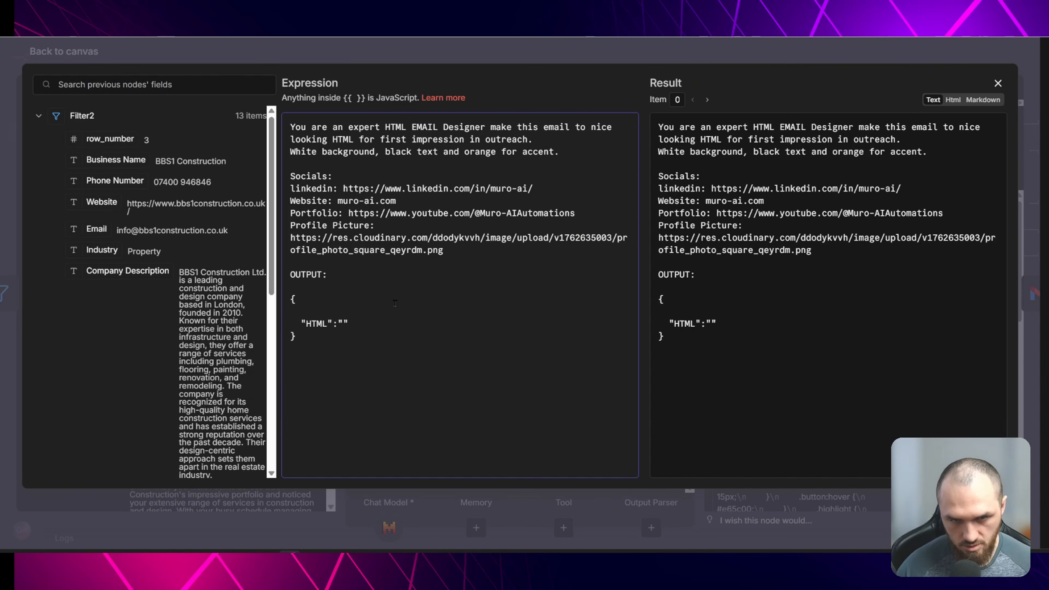
pyautogui.moveTo(289, 295); pyautogui.dragTo(296, 337)
pyautogui.hotkey('ctrl', 'c')
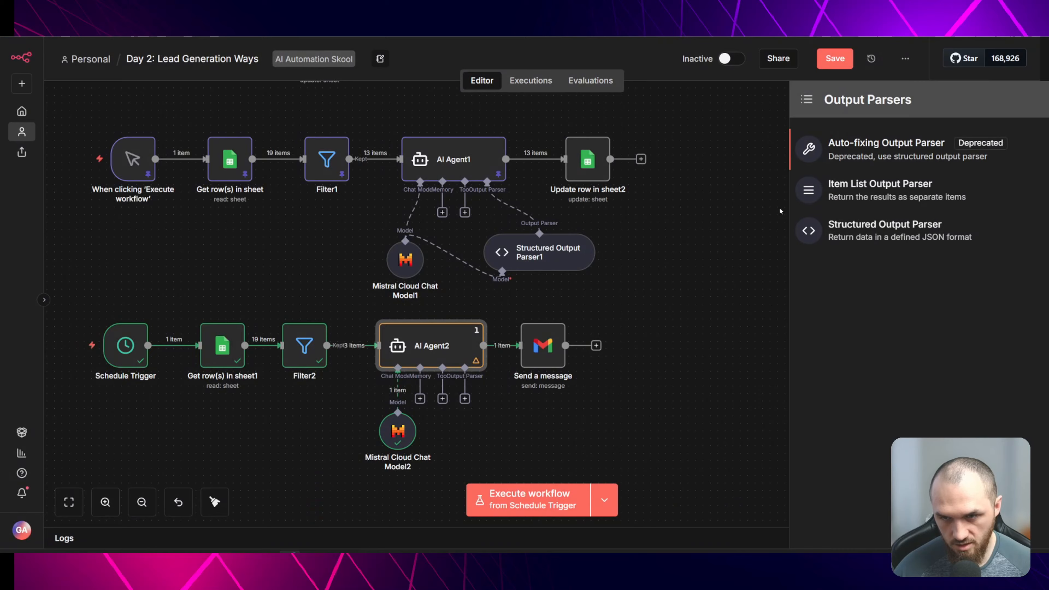
# - Add a Structured Output Parser with the JSON example containing an HTML key and enable Auto-Fix Format
pyautogui.click(889, 230)
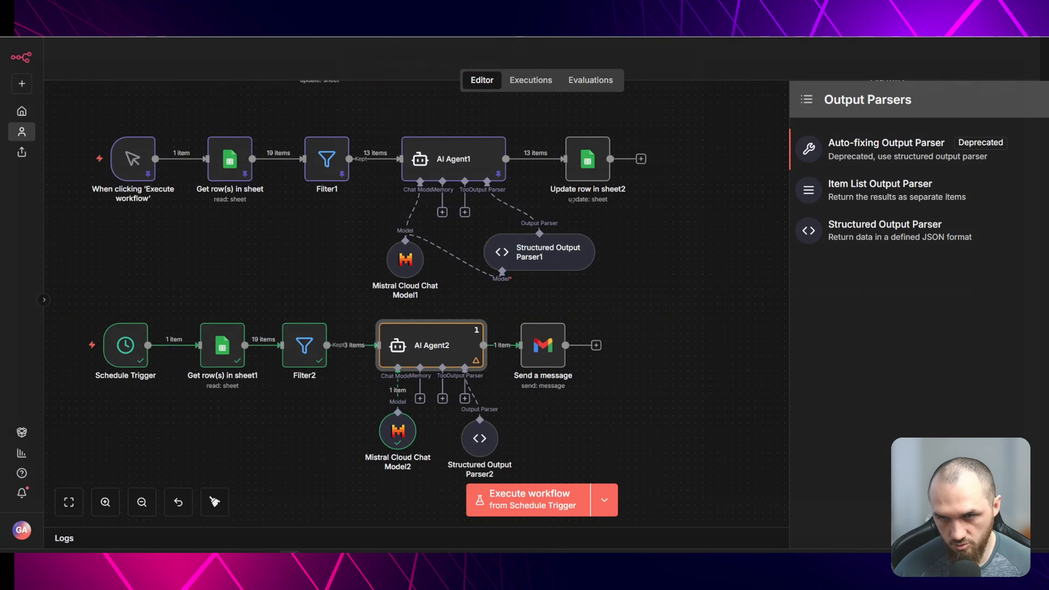
pyautogui.hotkey('ctrl', 'a')
pyautogui.hotkey('ctrl', 'v')
pyautogui.click(372, 377)
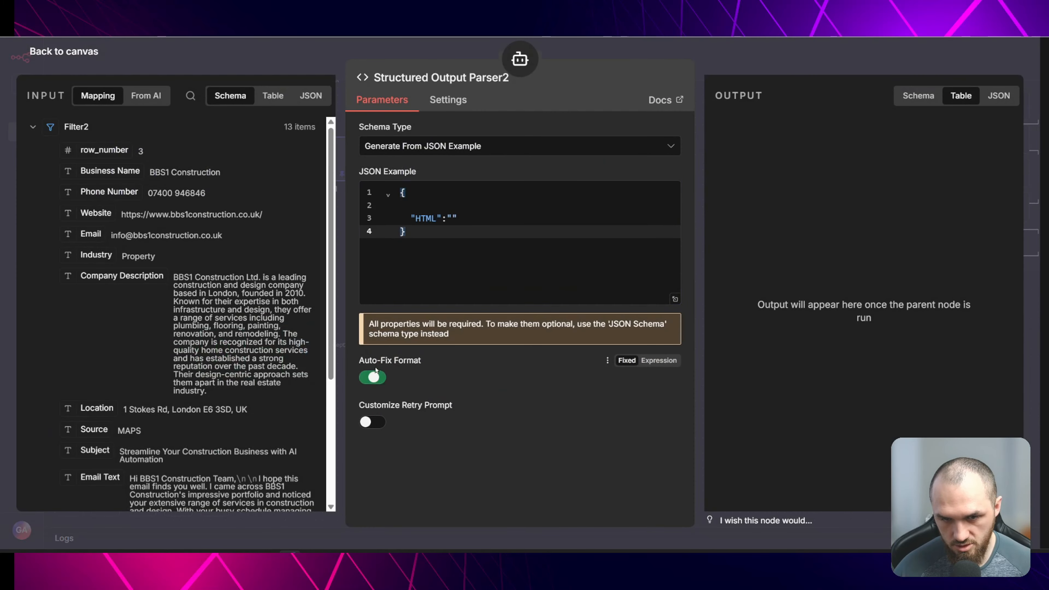
pyautogui.click(275, 46)
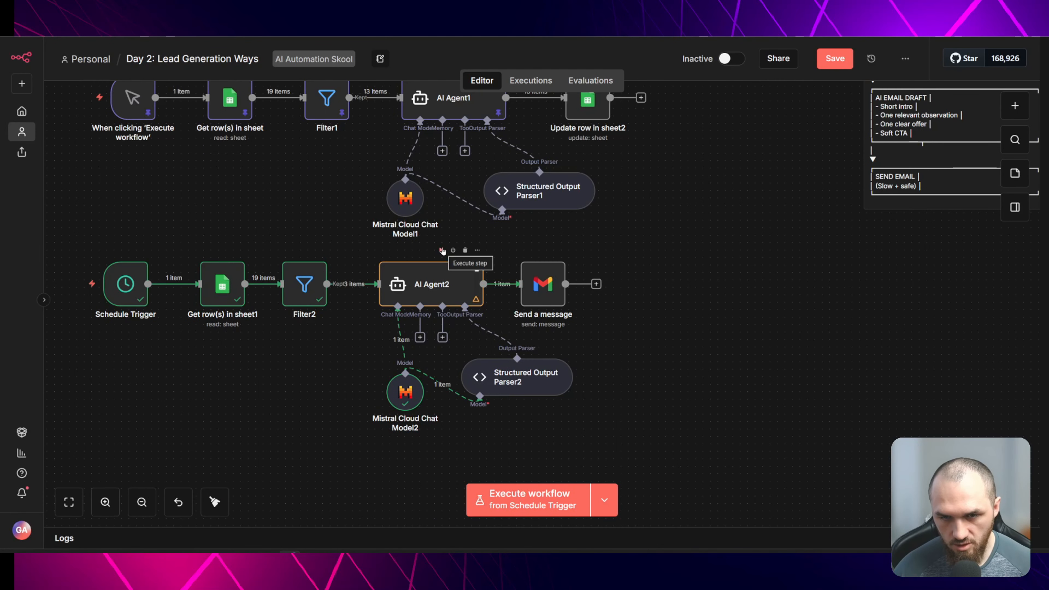
# - Execute the AI Agent2 step, then set Send a message's To field to the recipient's e-mail address
pyautogui.click(442, 249)
pyautogui.doubleClick(543, 285)
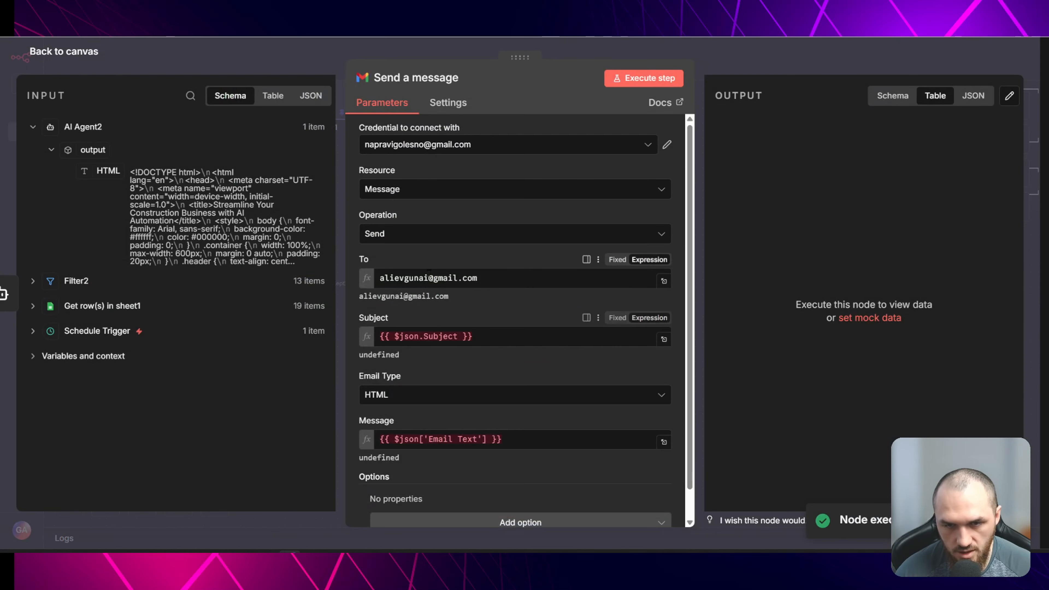
pyautogui.click(498, 278)
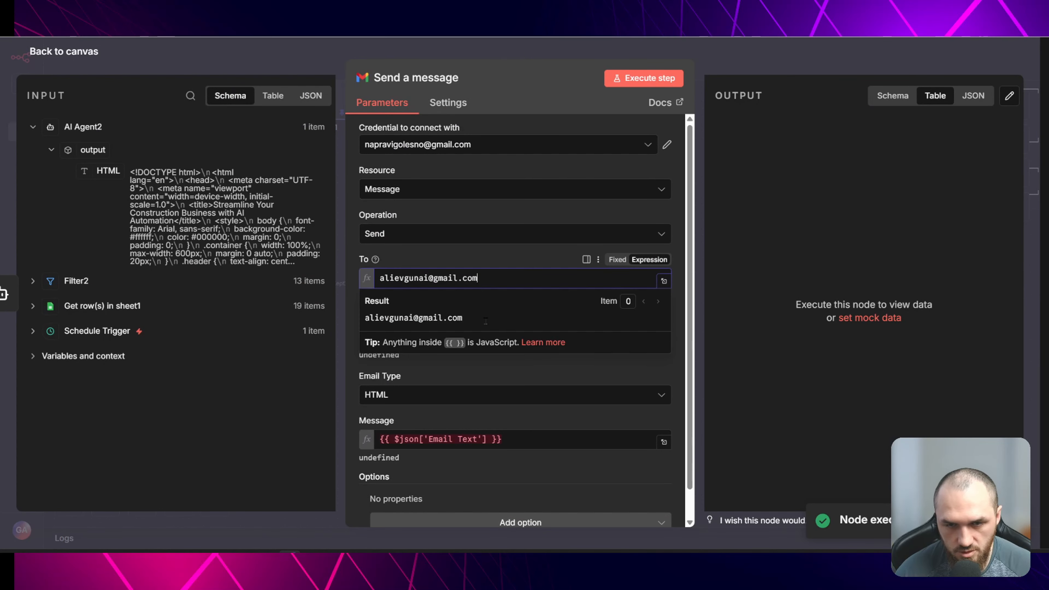
pyautogui.click(513, 264)
# - Replace Send a message's Subject with the Subject field from Filter2
pyautogui.click(506, 336)
pyautogui.hotkey('ctrl', 'a')
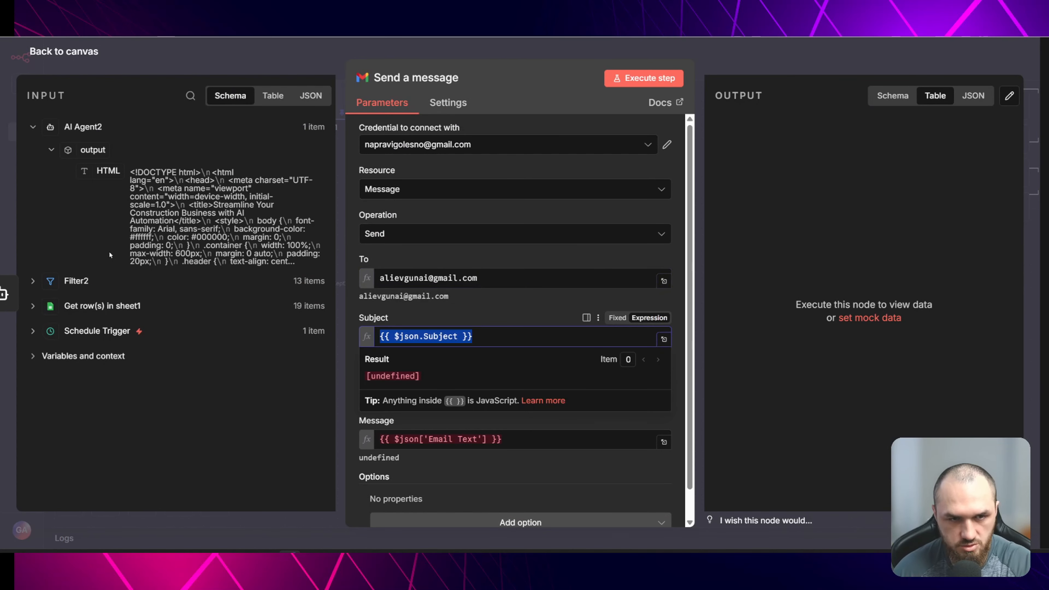
pyautogui.press('BackSpace')
pyautogui.click(76, 280)
pyautogui.scroll(-5, 174, 315)
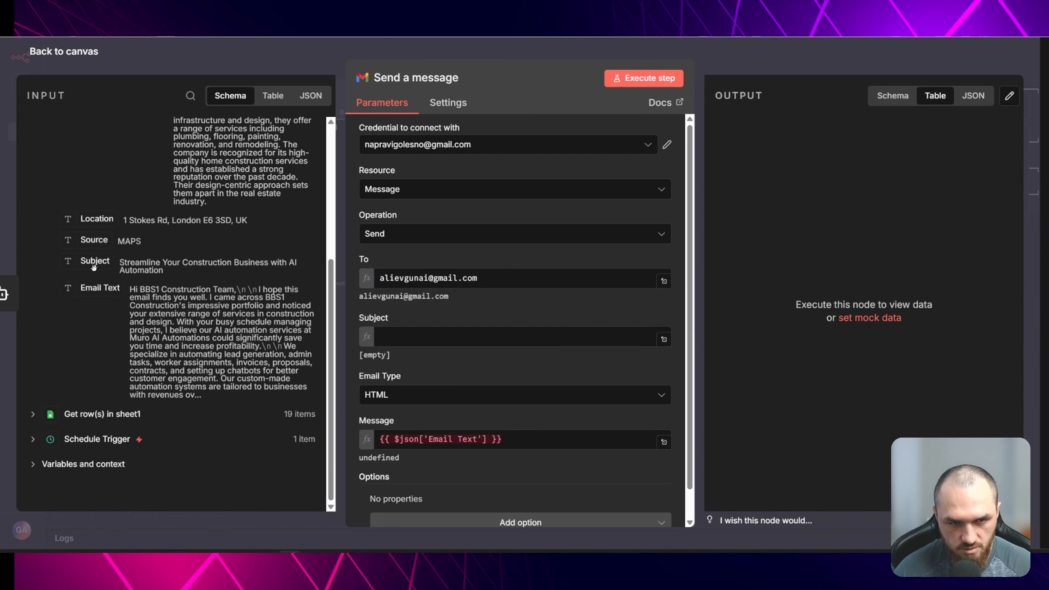
pyautogui.moveTo(95, 261); pyautogui.dragTo(467, 336)
# - Replace the Message content with AI Agent2's output HTML field
pyautogui.click(525, 436)
pyautogui.hotkey('ctrl', 'a')
pyautogui.press('BackSpace')
pyautogui.scroll(5, 228, 290)
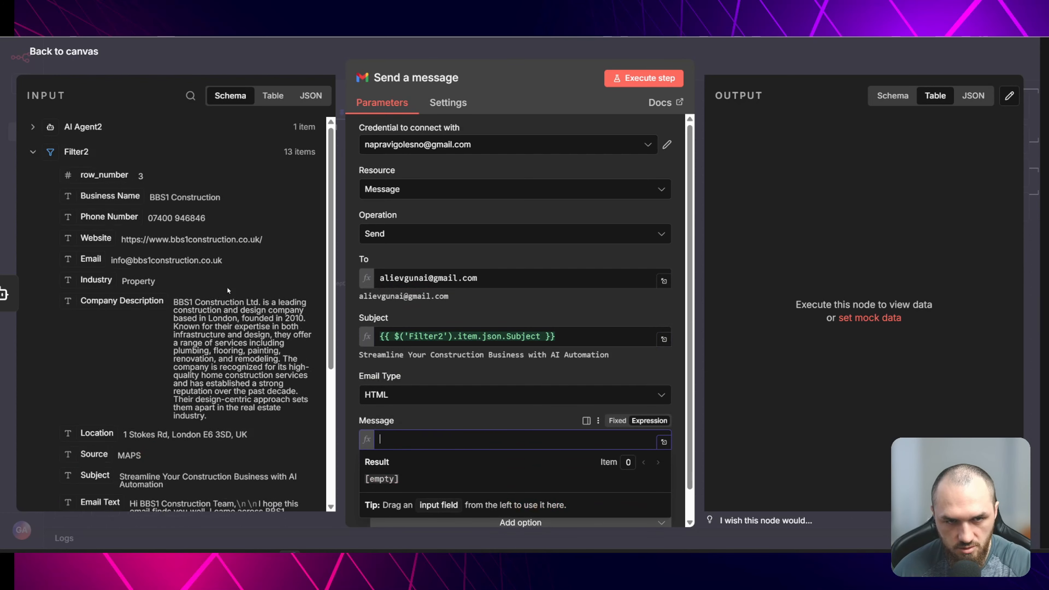
pyautogui.click(73, 128)
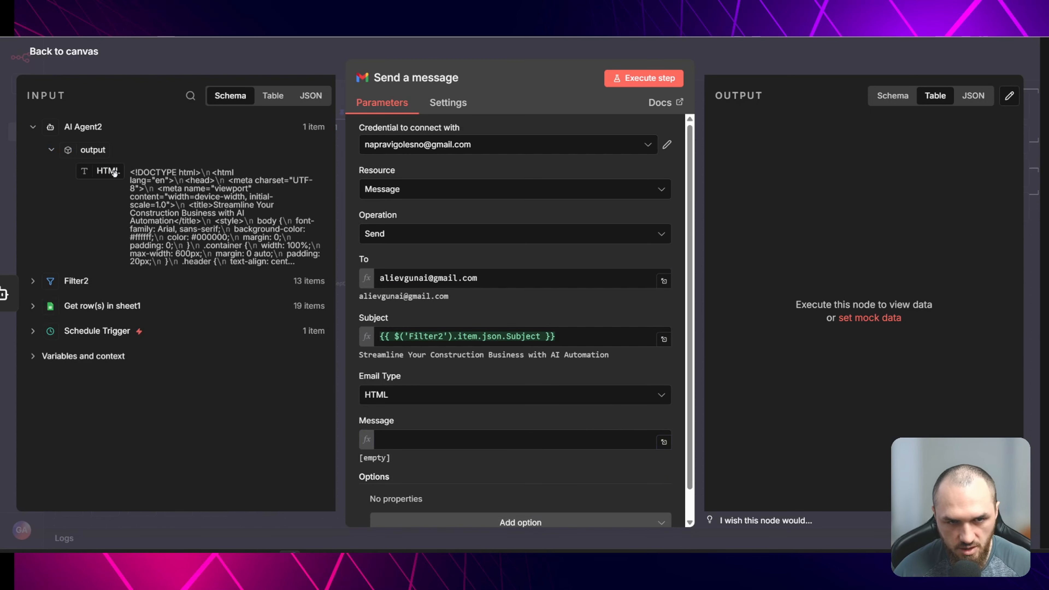
pyautogui.moveTo(112, 172); pyautogui.dragTo(417, 434)
# - Add the Append n8n Attribution option switched off and a Sender Name option
pyautogui.click(405, 488)
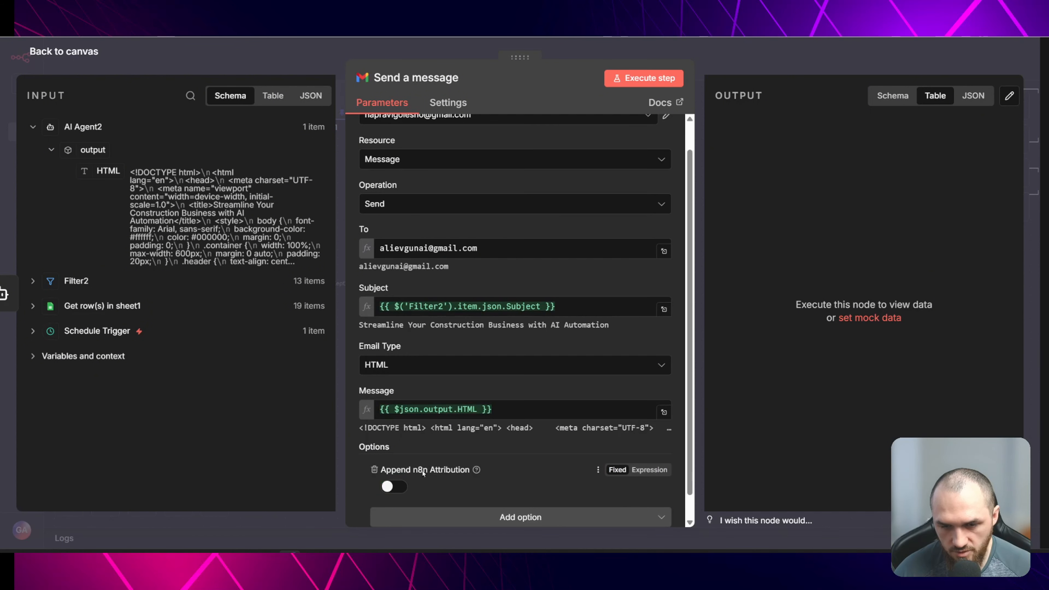
pyautogui.scroll(-1, 539, 488)
pyautogui.click(540, 492)
pyautogui.click(450, 412)
pyautogui.scroll(-1, 450, 459)
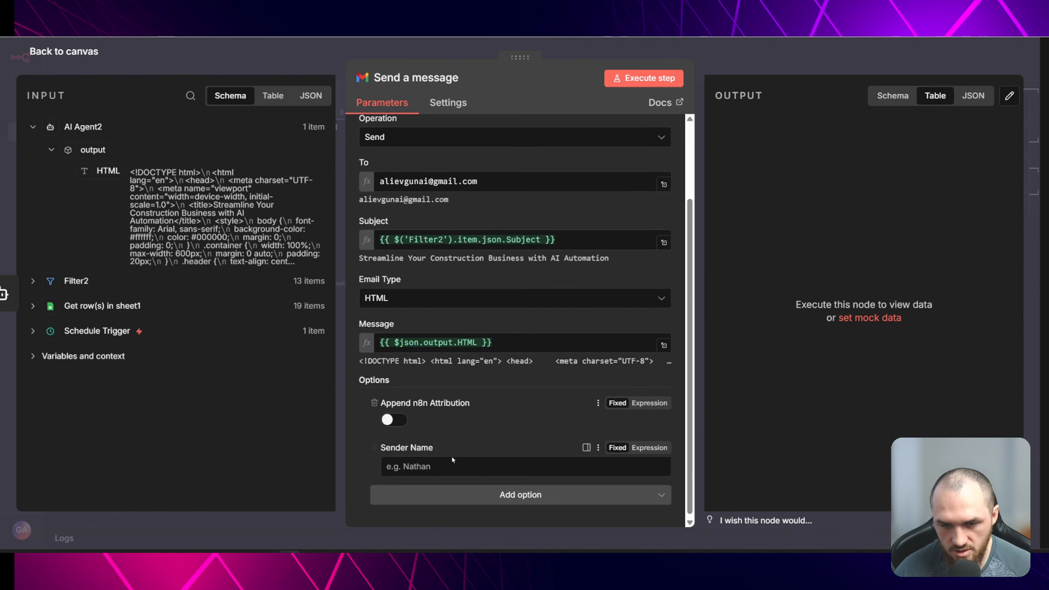
# - Set the Sender Name to the user's full name followed by ' | Muro AI Automations'
pyautogui.click(452, 459)
pyautogui.write('Gyunay Aliev')
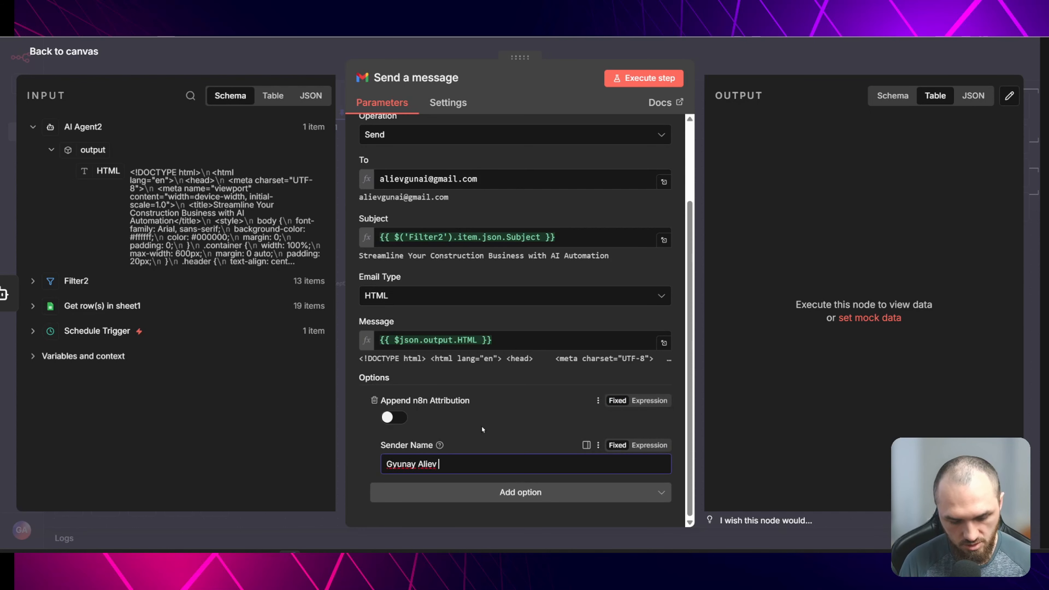
pyautogui.write(' | Muro AI Automations')
pyautogui.hotkey('ctrl', 'a')
pyautogui.click(508, 419)
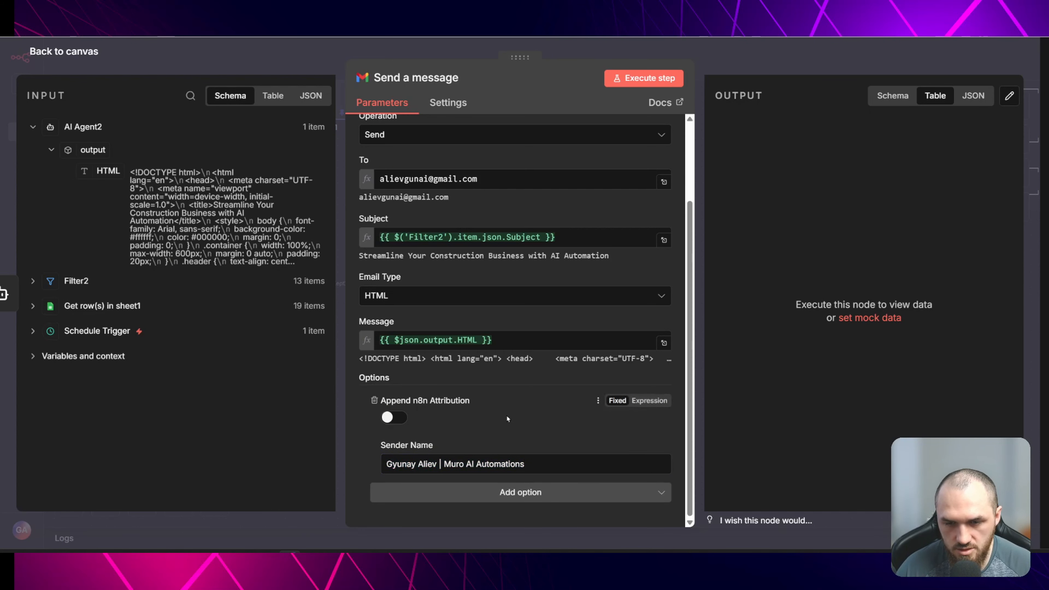
# - Return to the canvas and execute the Send a message step
pyautogui.scroll(3, 475, 290)
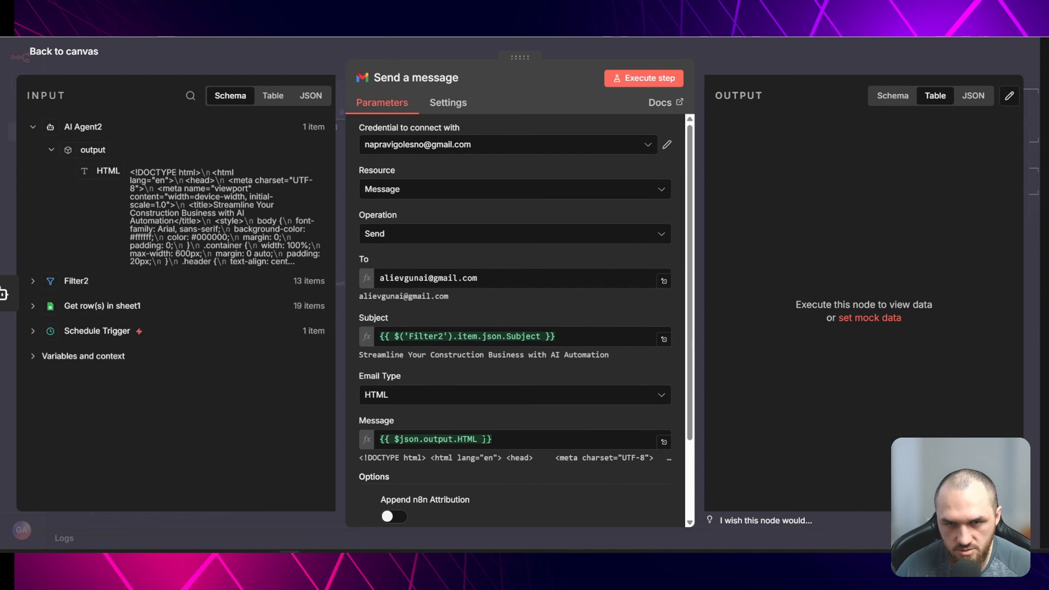
pyautogui.click(320, 71)
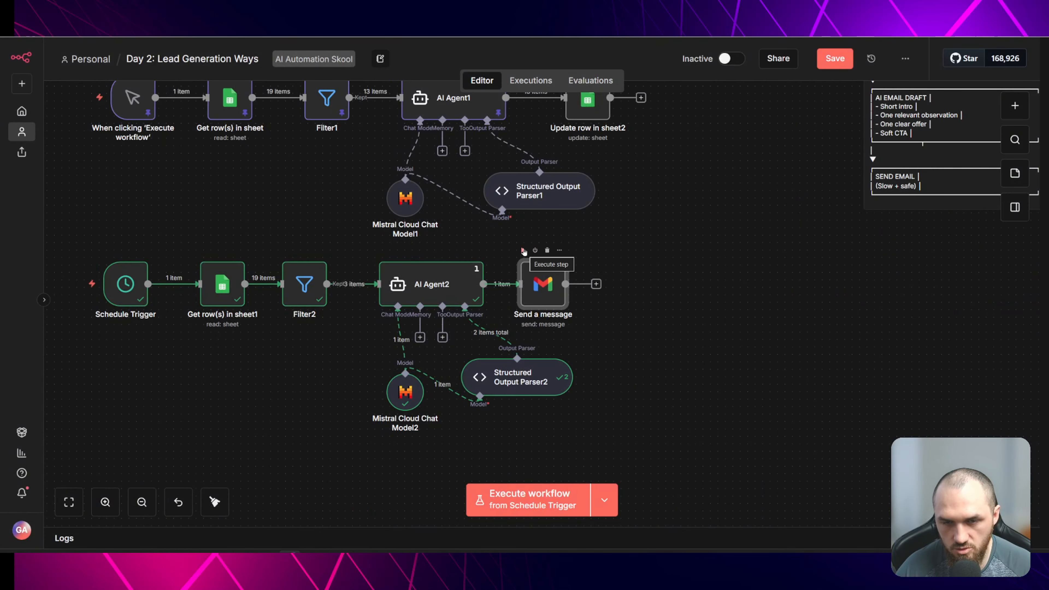
pyautogui.click(523, 250)
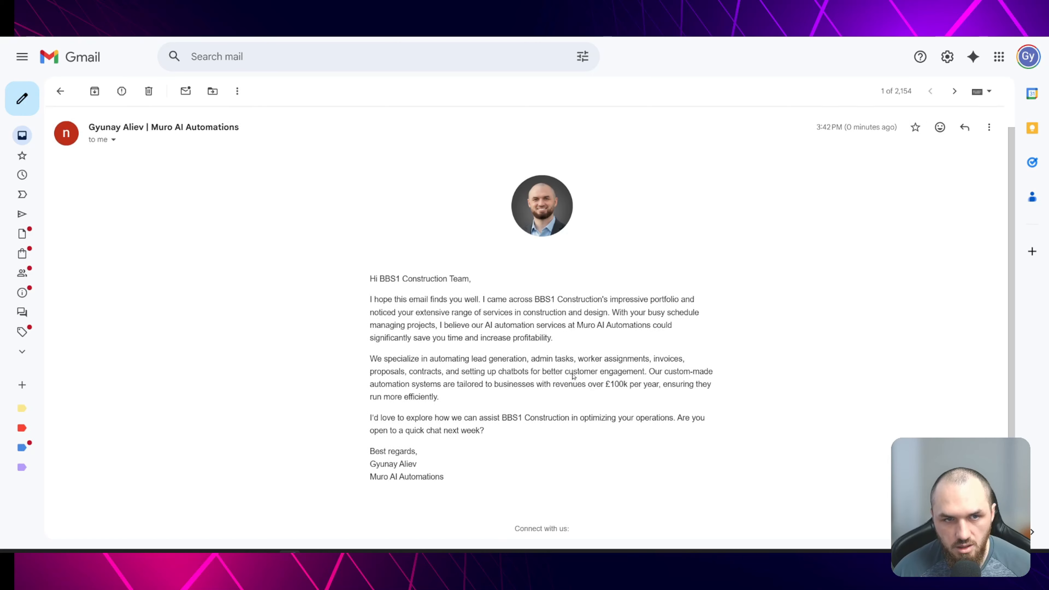
# - Review the received HTML outreach email in the Gmail inbox
pyautogui.scroll(1, 573, 375)
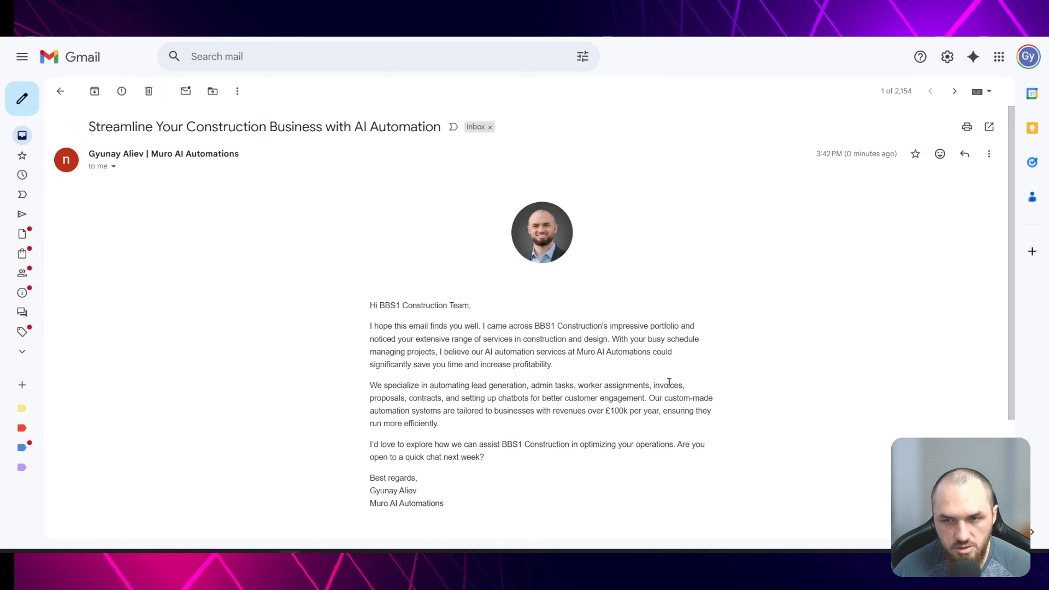
pyautogui.scroll(-2, 666, 374)
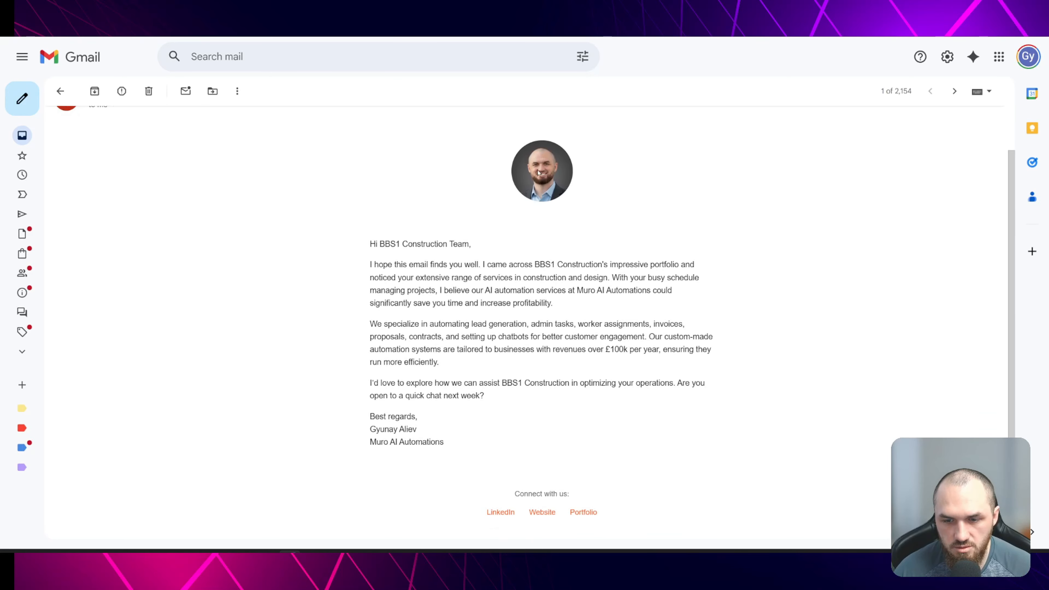
pyautogui.scroll(-2, 539, 173)
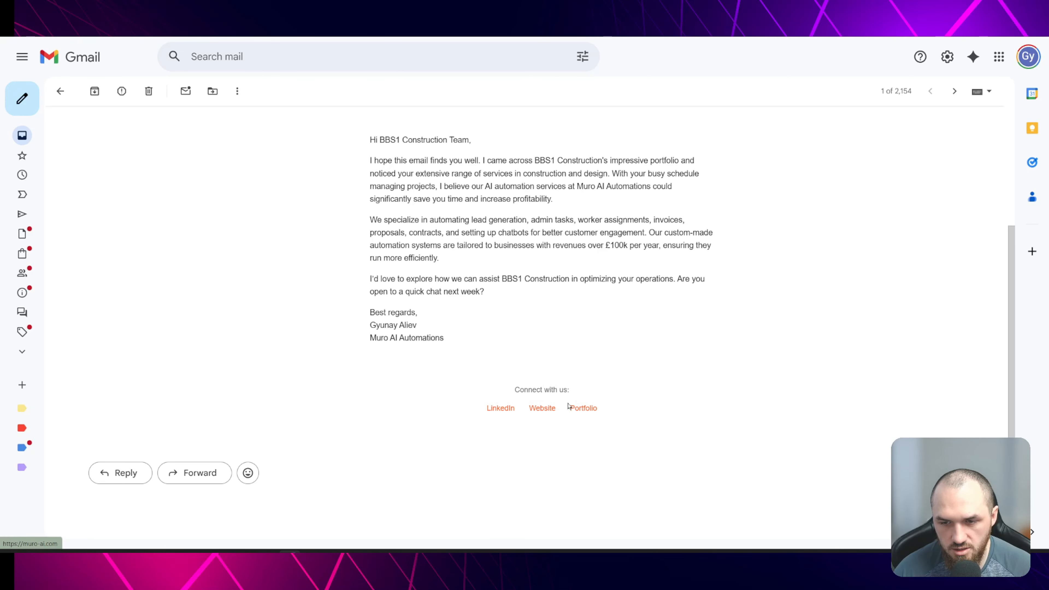
pyautogui.scroll(2, 516, 393)
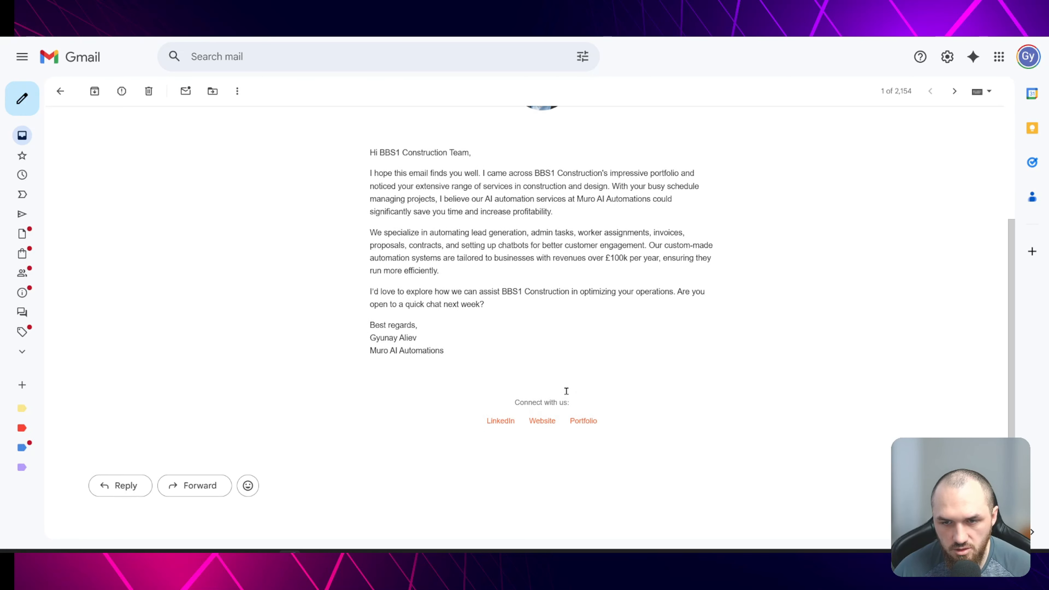
pyautogui.scroll(2, 521, 353)
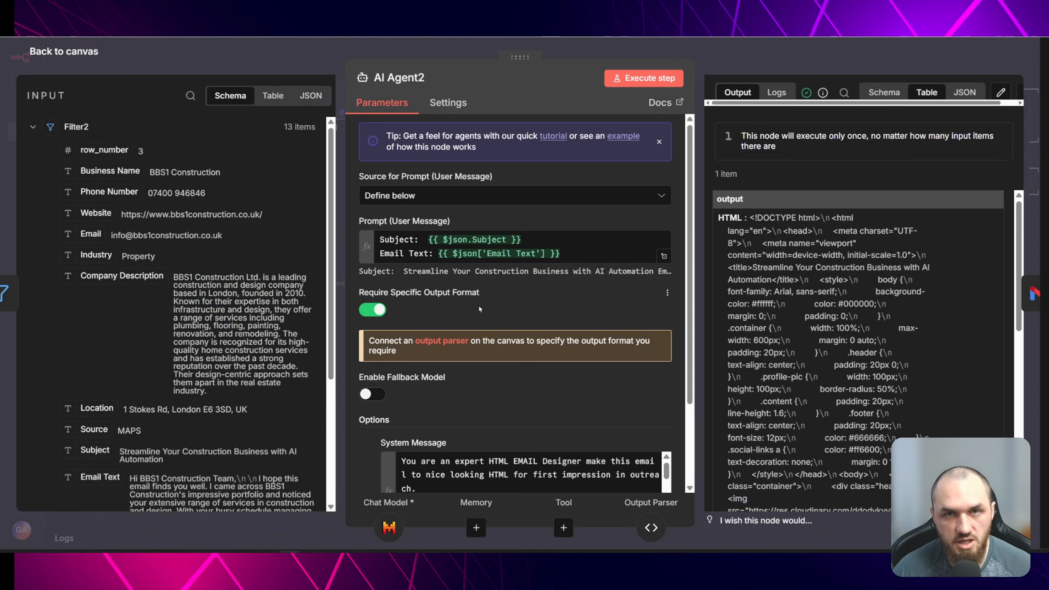
# - Open AI Agent2 and copy its output in JSON view
pyautogui.scroll(-3, 623, 380)
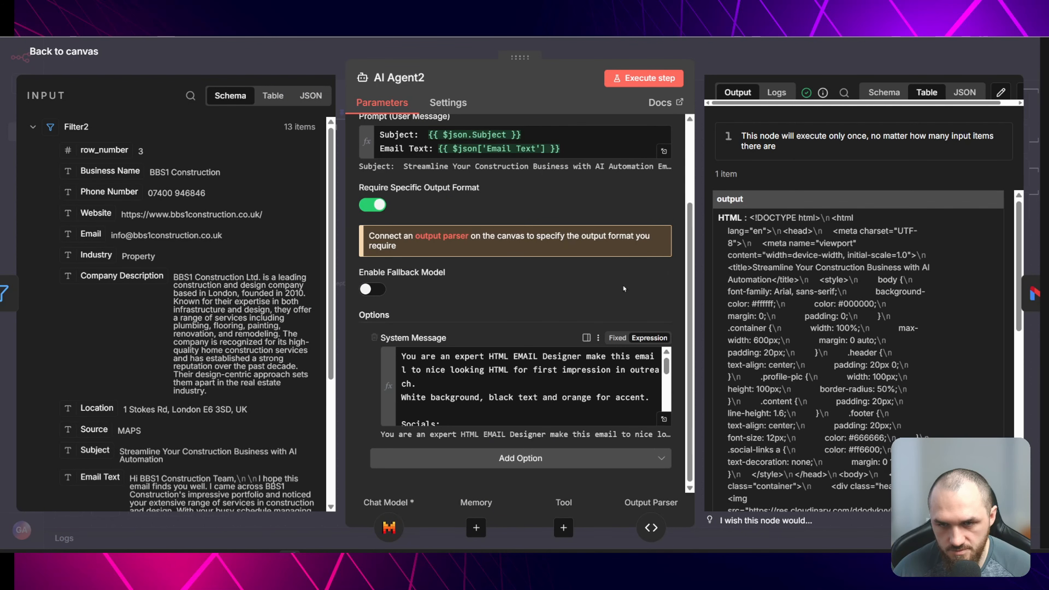
pyautogui.scroll(3, 653, 309)
pyautogui.click(884, 92)
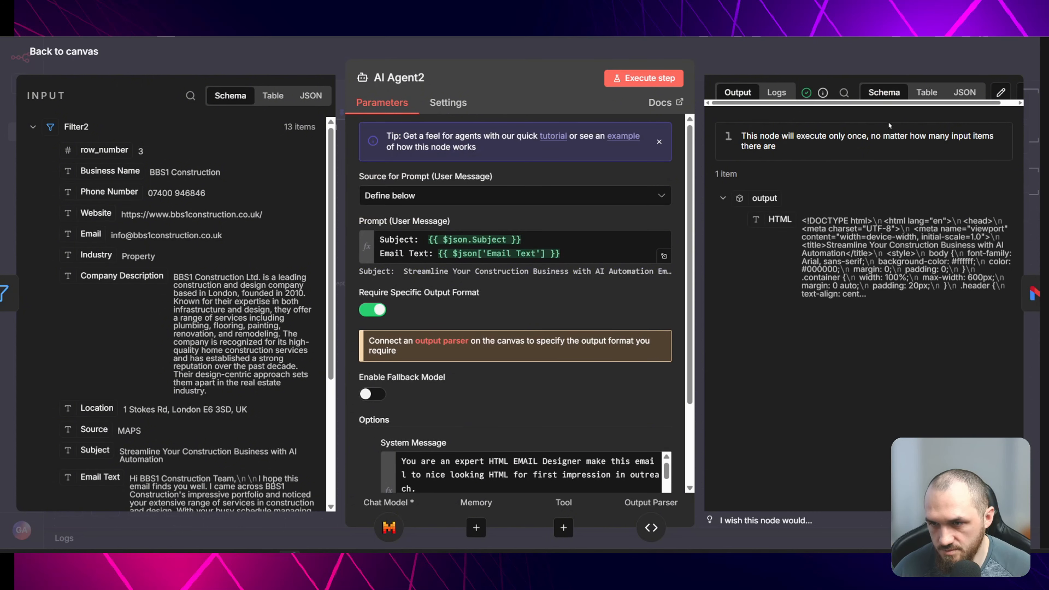
pyautogui.click(964, 92)
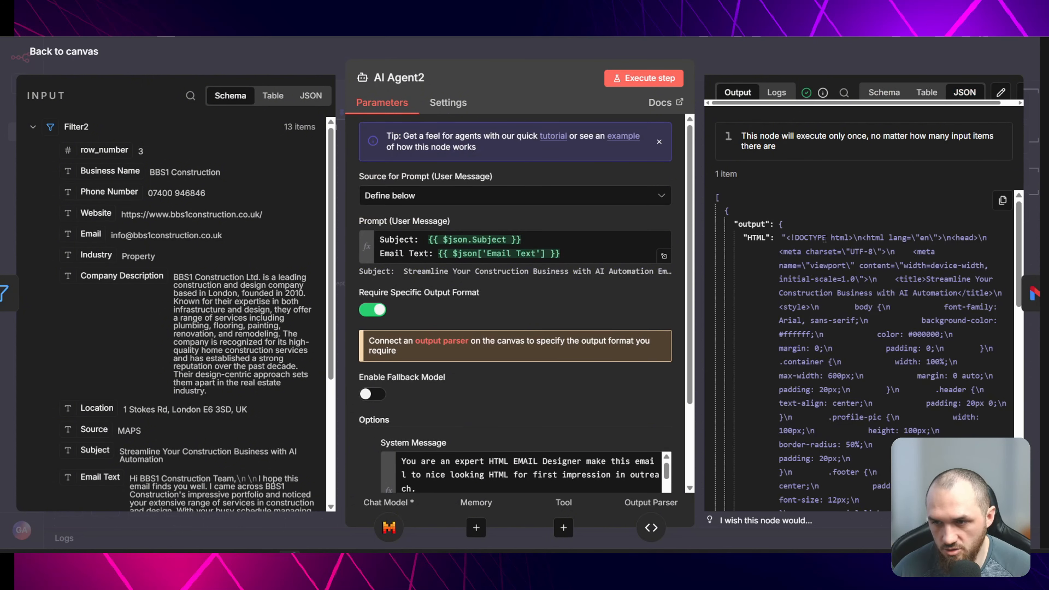
pyautogui.click(717, 197)
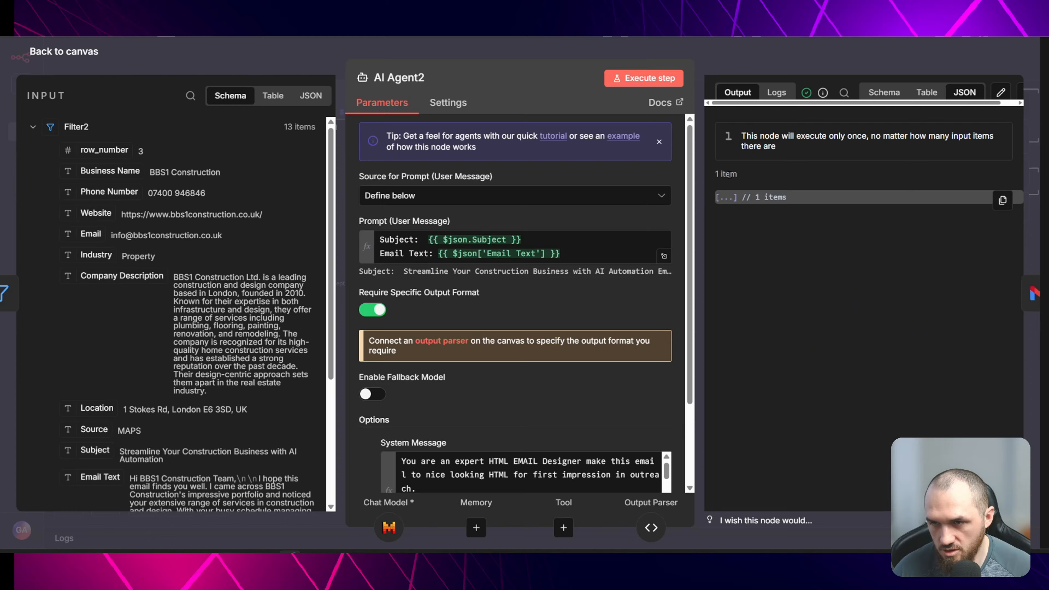
pyautogui.click(1001, 201)
pyautogui.click(962, 237)
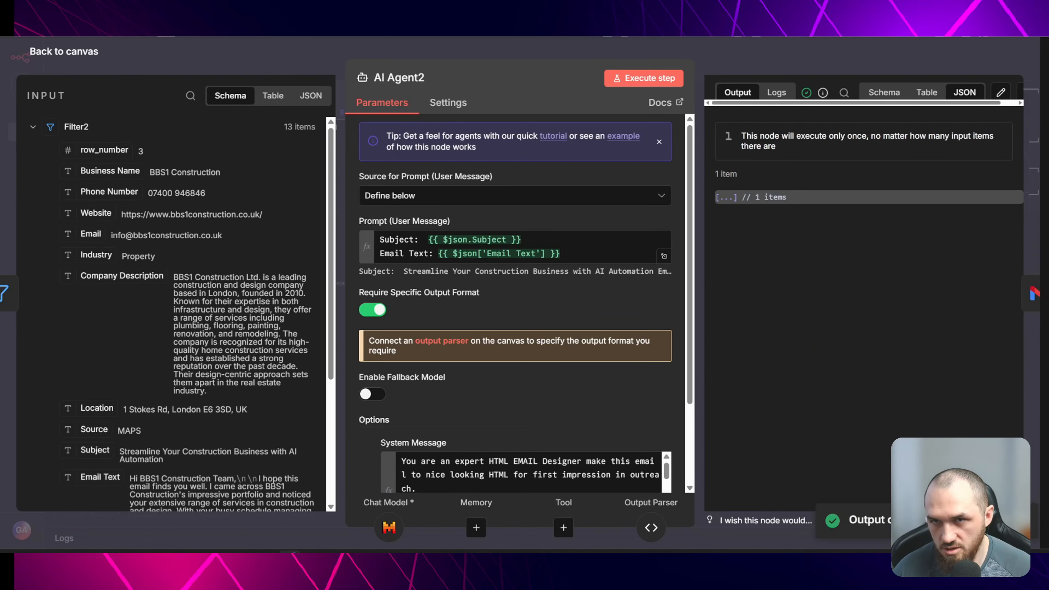
# - Switch to DeepSeek and draft a prompt asking for JS code that fills this HTML template with placeholders fed from the AI agent
pyautogui.hotkey('ctrl', 'Tab')
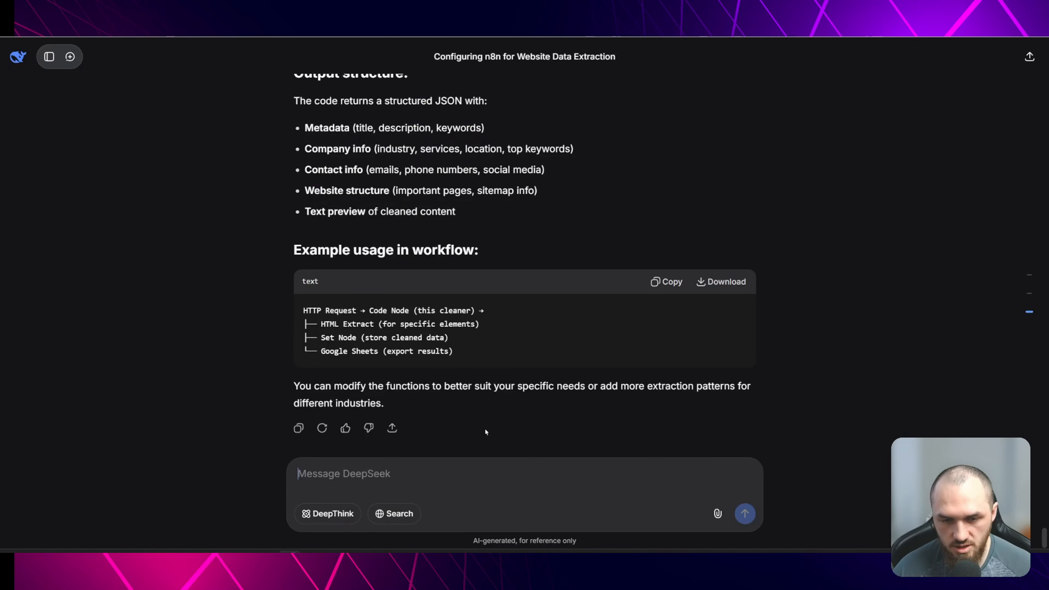
pyautogui.write('write a')
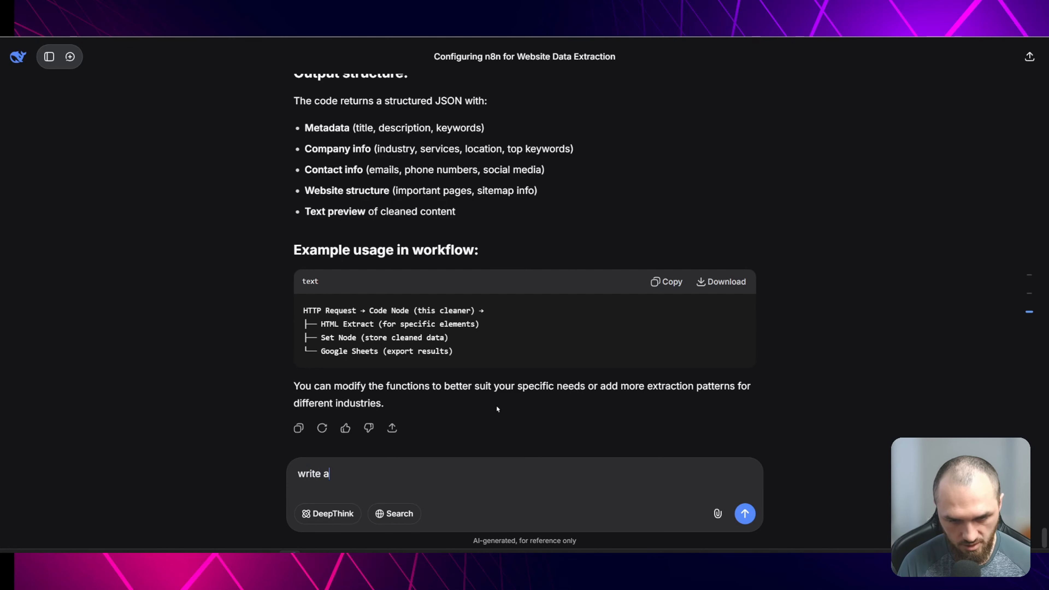
pyautogui.write('n JS code with this HTML ')
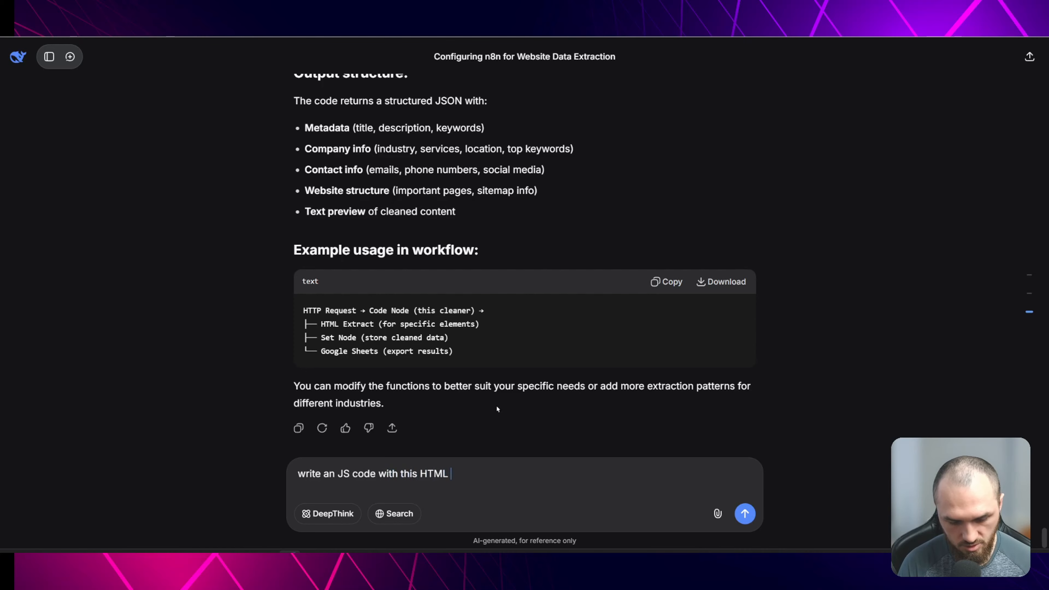
pyautogui.write('template and ')
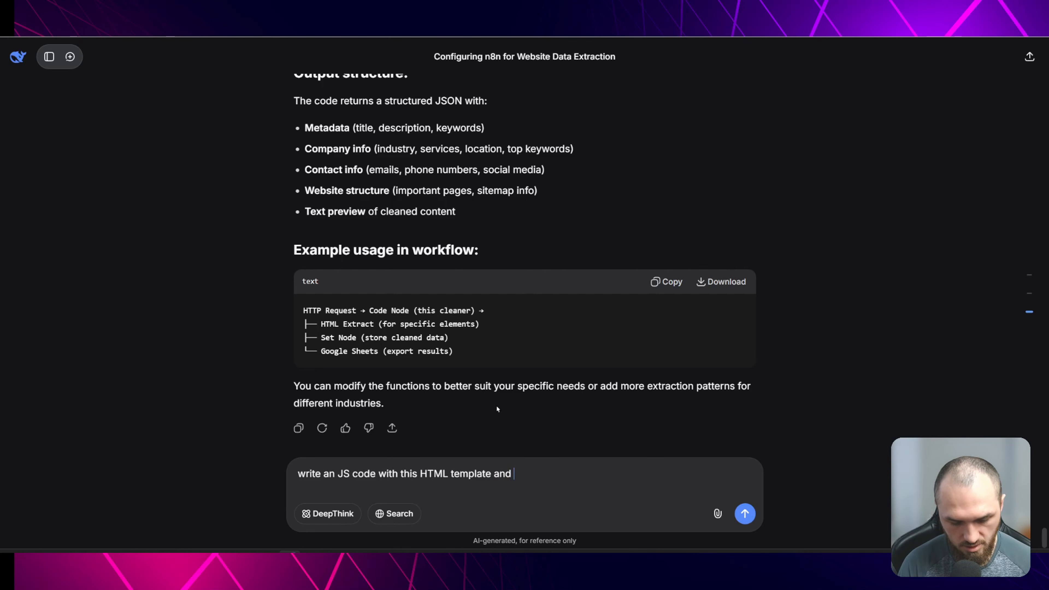
pyautogui.write('put the i')
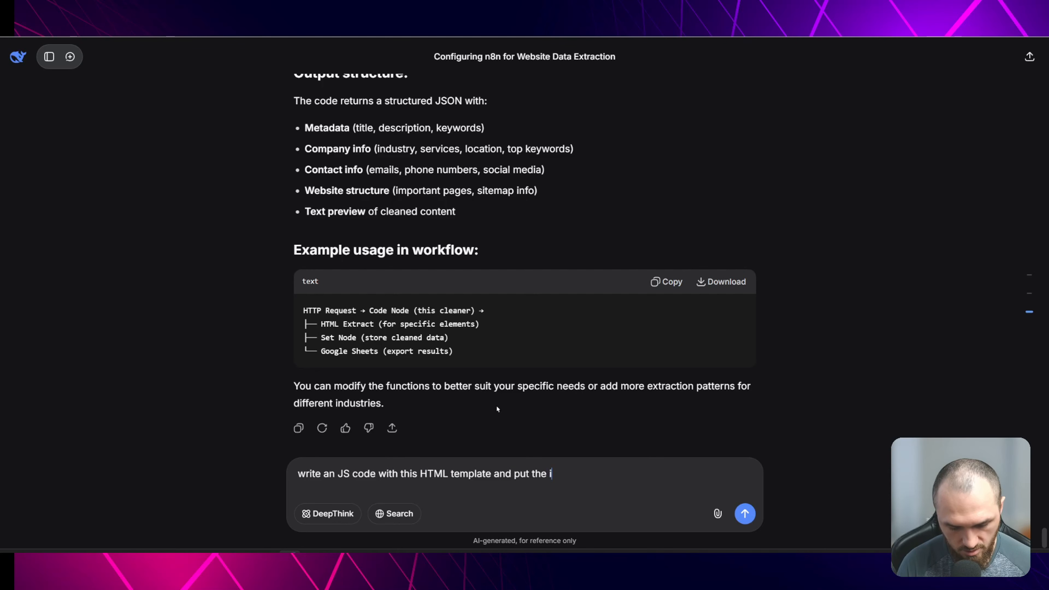
pyautogui.write('nformation it will ')
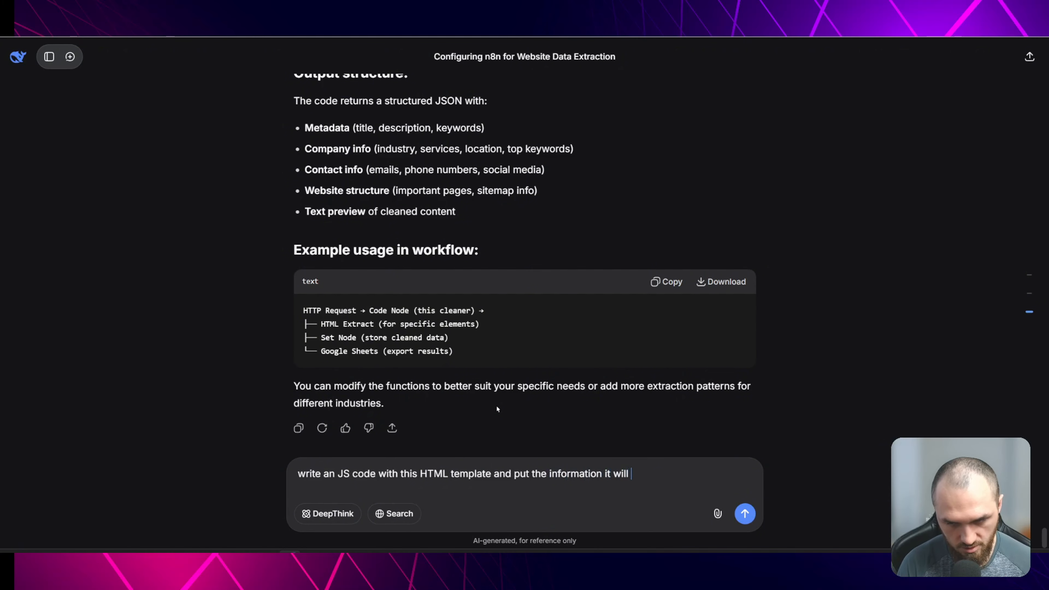
pyautogui.write('need with pl')
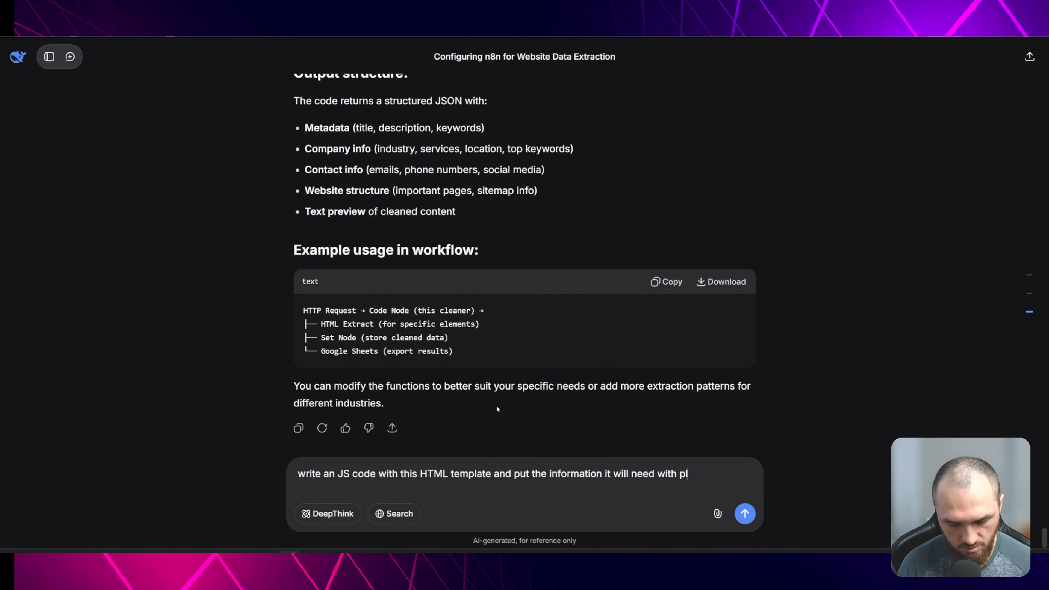
pyautogui.write('aceholders so I can ffe')
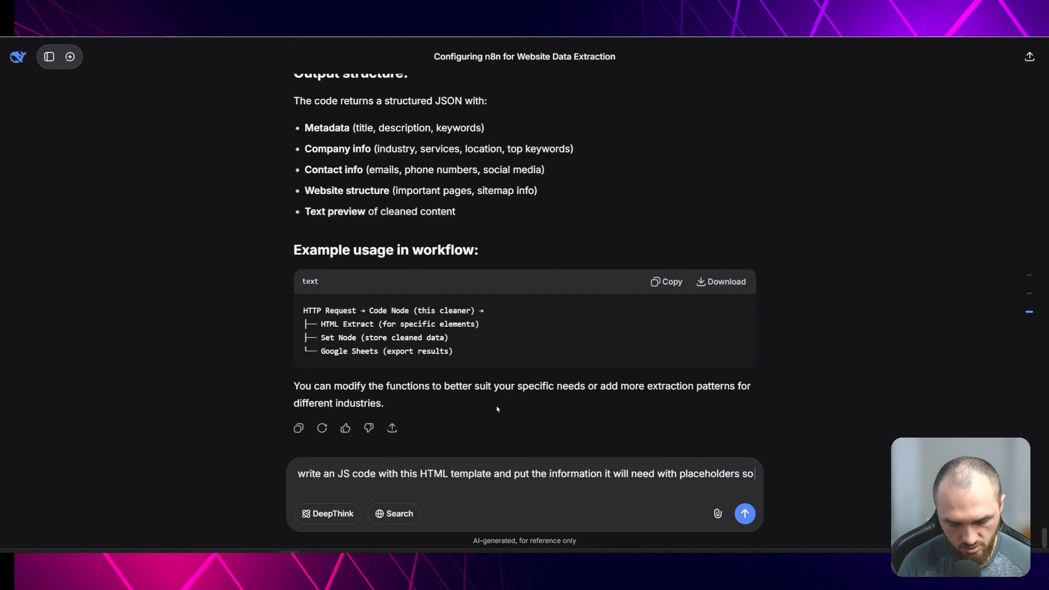
pyautogui.press('BackSpace')
pyautogui.press('BackSpace')
pyautogui.write('eed it f')
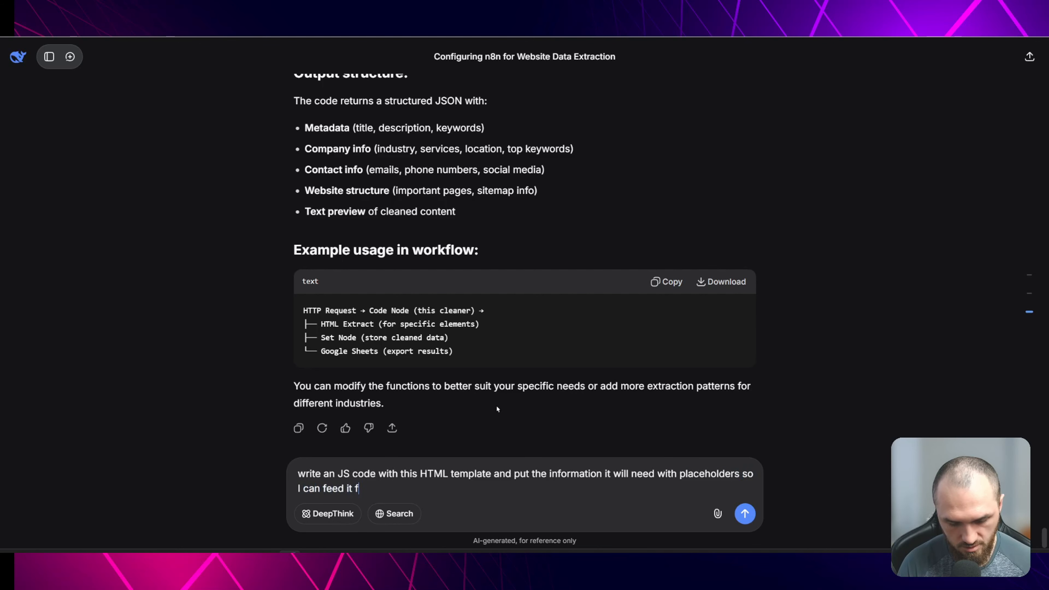
pyautogui.write('rom the ai ')
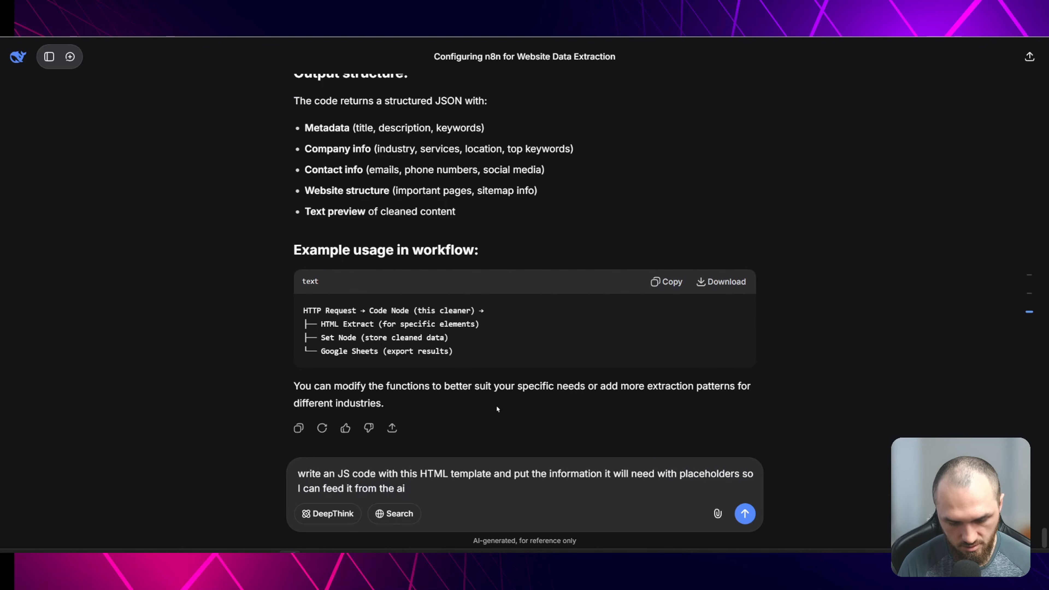
pyautogui.write('AGENT')
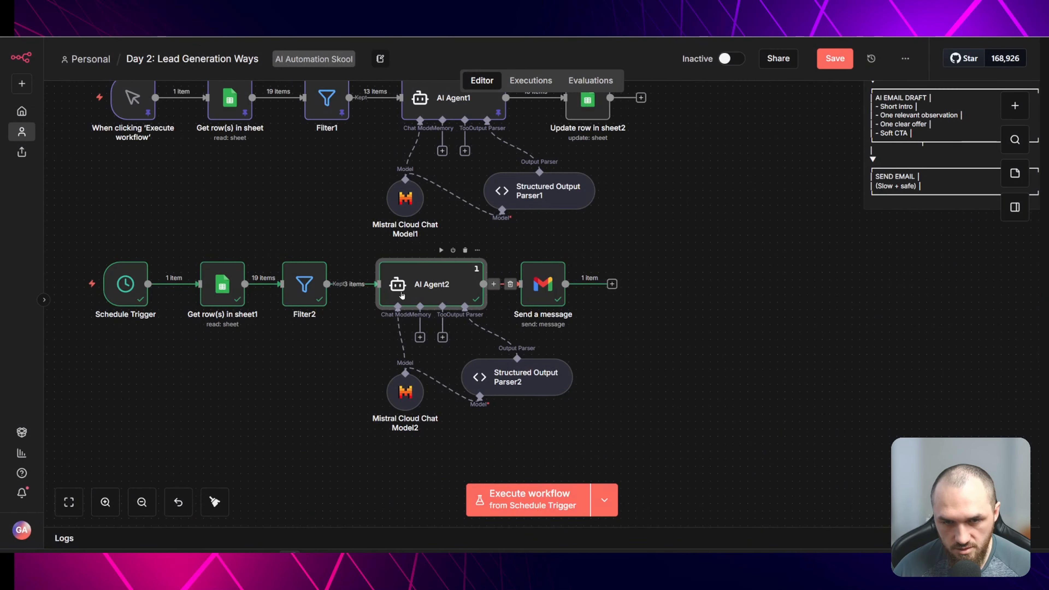
# - Open Filter2 and inspect its kept output items in JSON view
pyautogui.doubleClick(311, 290)
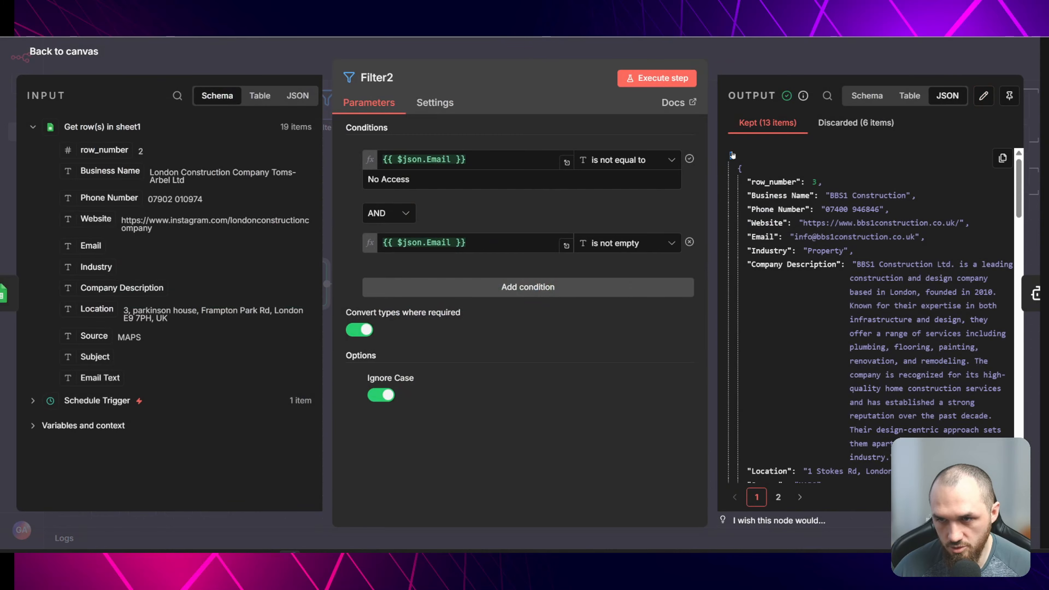
pyautogui.click(732, 155)
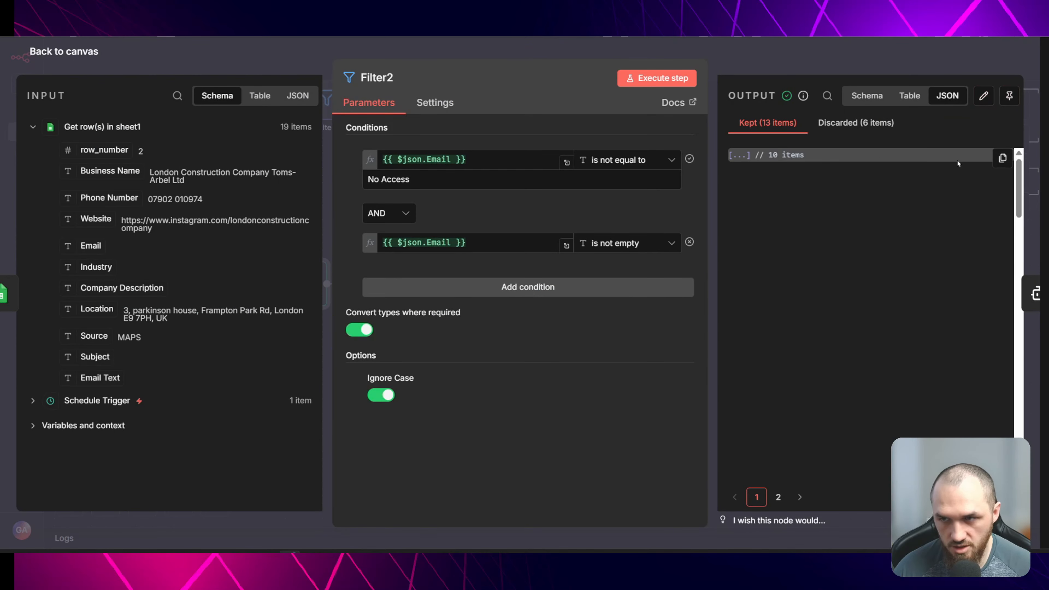
pyautogui.click(735, 155)
pyautogui.click(781, 168)
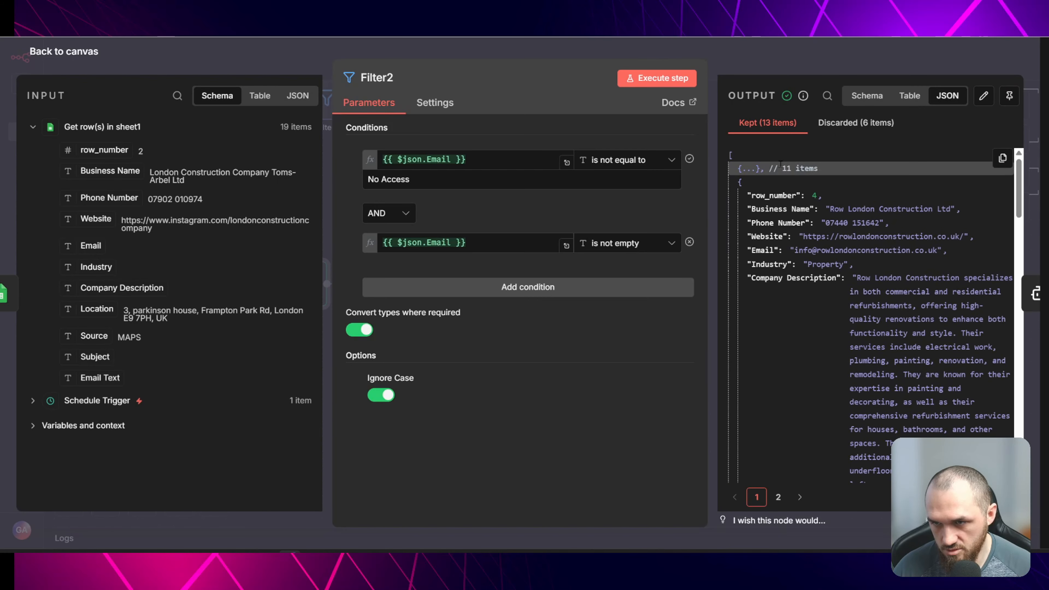
# - Copy Filter2's output JSON and paste it into the DeepSeek prompt, followed by the note "this is the HTML"
pyautogui.click(1003, 158)
pyautogui.click(972, 194)
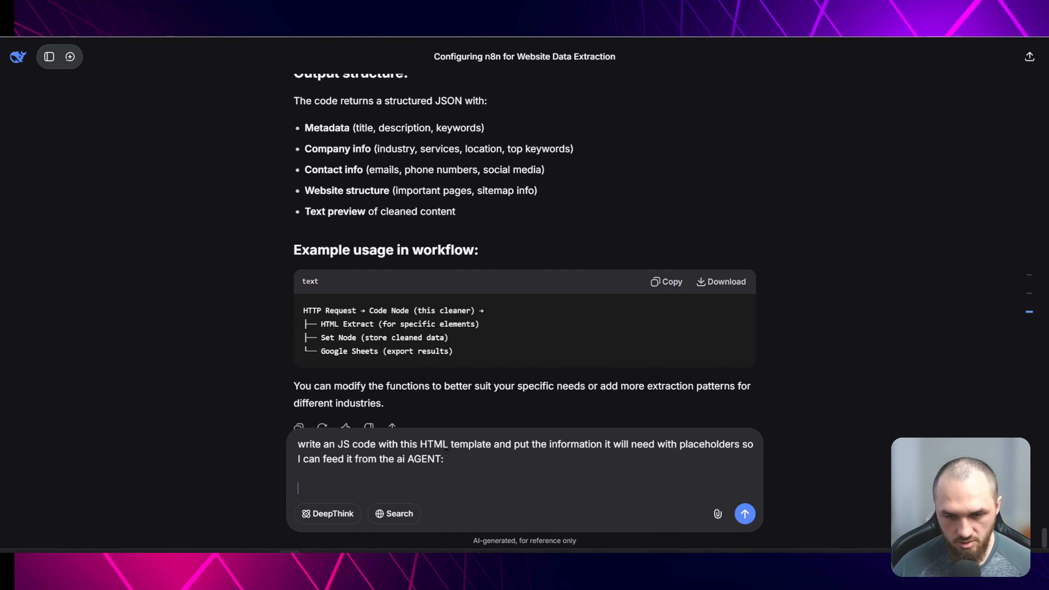
pyautogui.hotkey('ctrl', 'v')
pyautogui.hotkey('shift', 'Return')
pyautogui.hotkey('shift', 'Return')
pyautogui.write('this is the HTML')
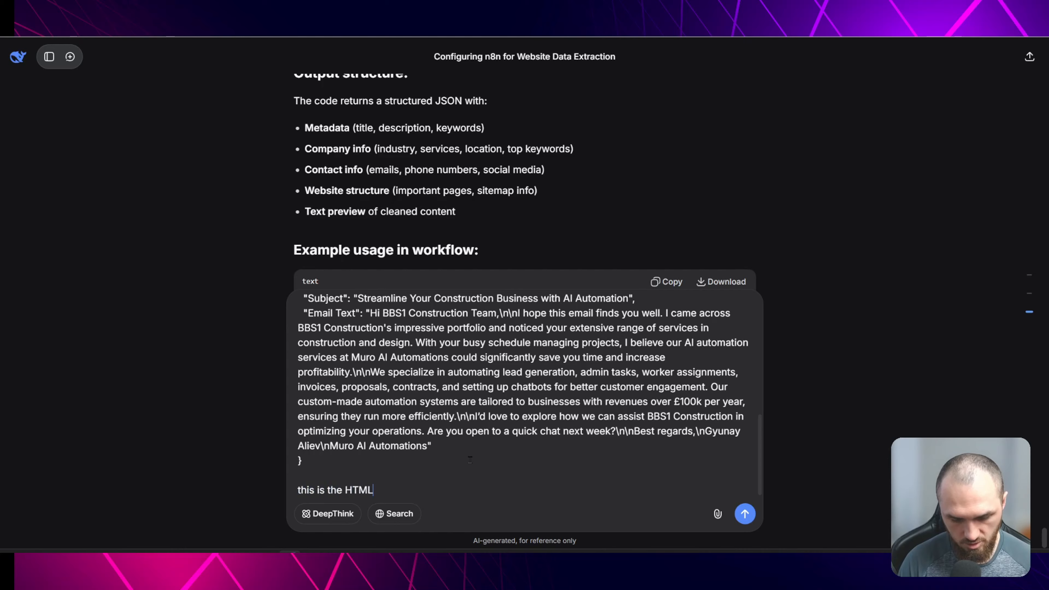
# - Add a Code in JavaScript node connected to Filter2's kept output
pyautogui.press('super+Tab')
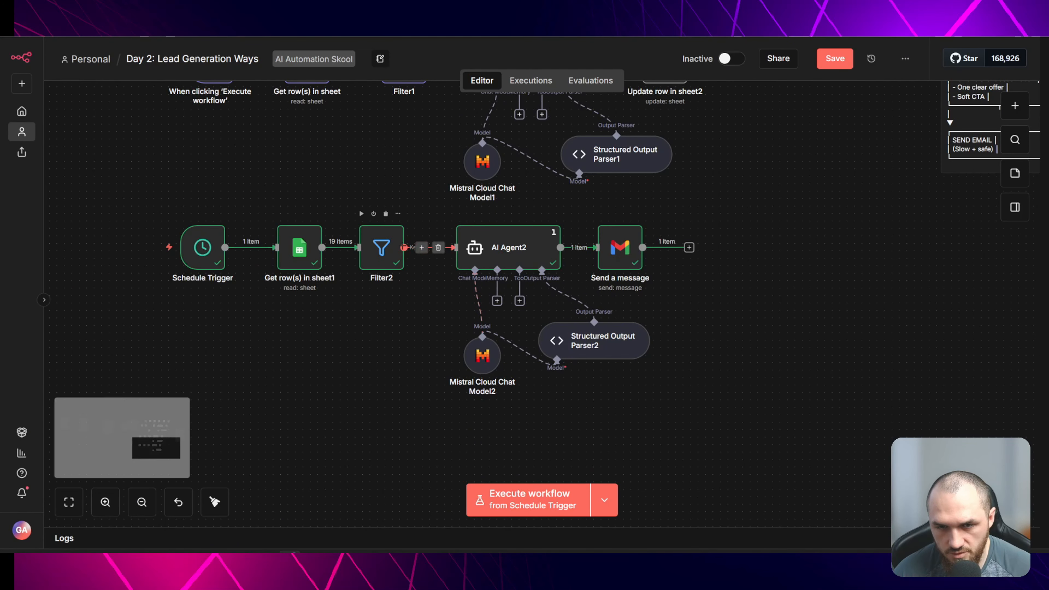
pyautogui.press('Tab')
pyautogui.write('code')
pyautogui.press('Return')
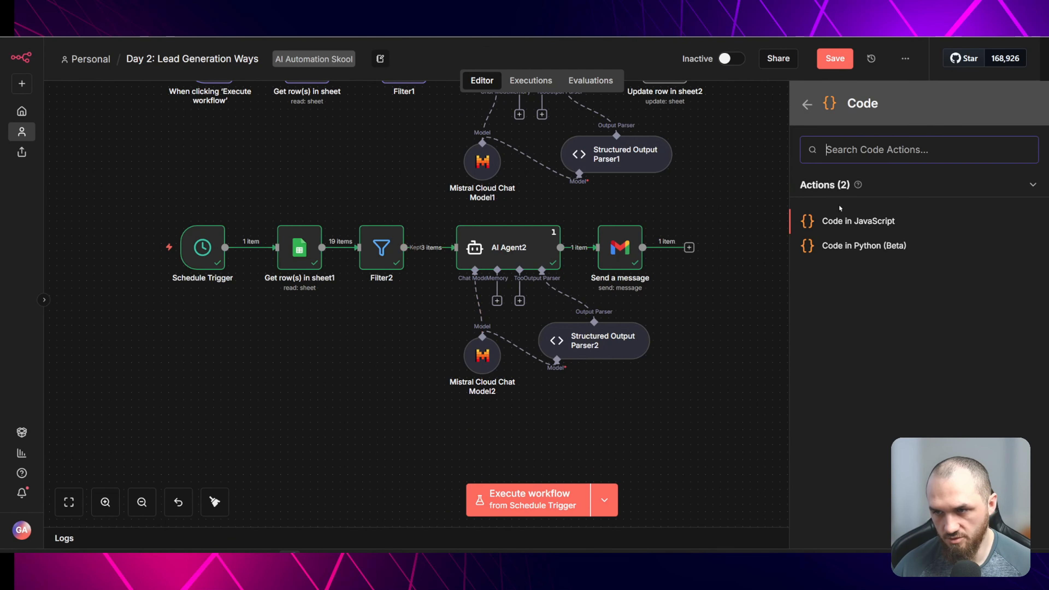
pyautogui.click(859, 229)
# - Replace the node's code with the generated JavaScript and execute the step
pyautogui.hotkey('ctrl', 'a')
pyautogui.hotkey('ctrl', 'v')
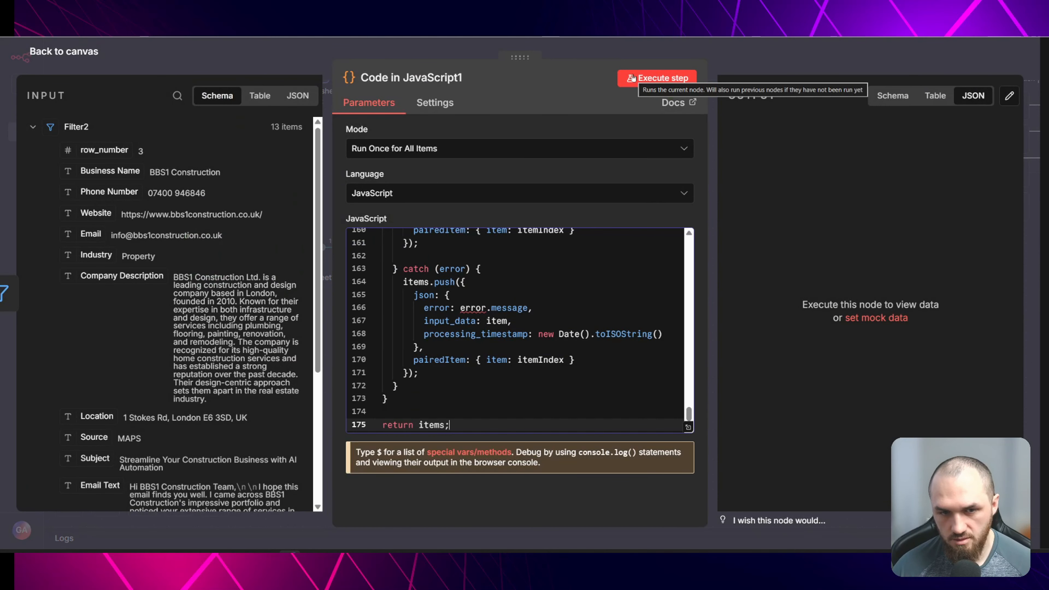
pyautogui.click(653, 78)
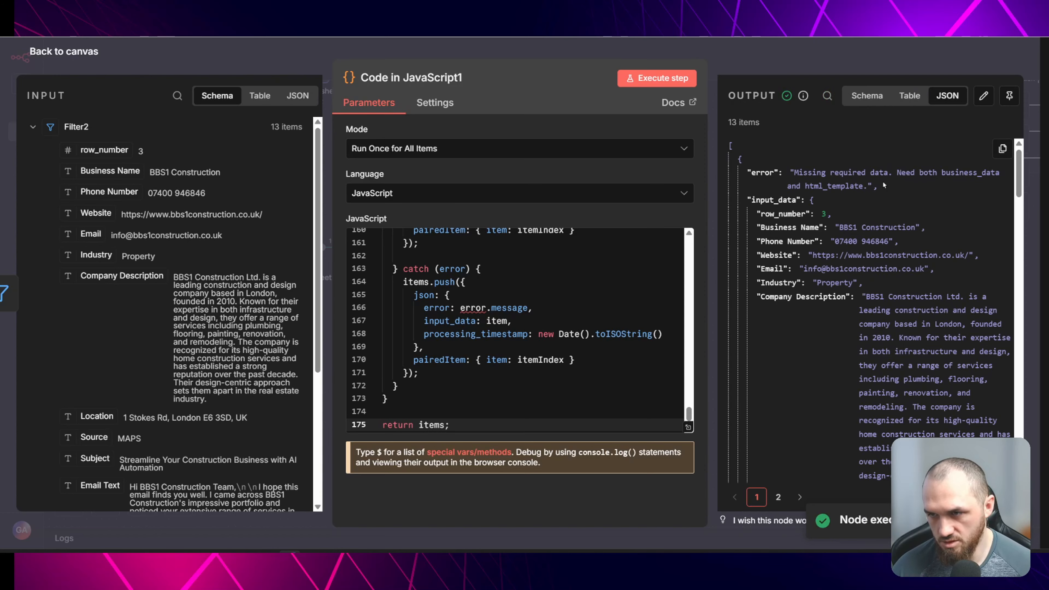
pyautogui.press('Escape')
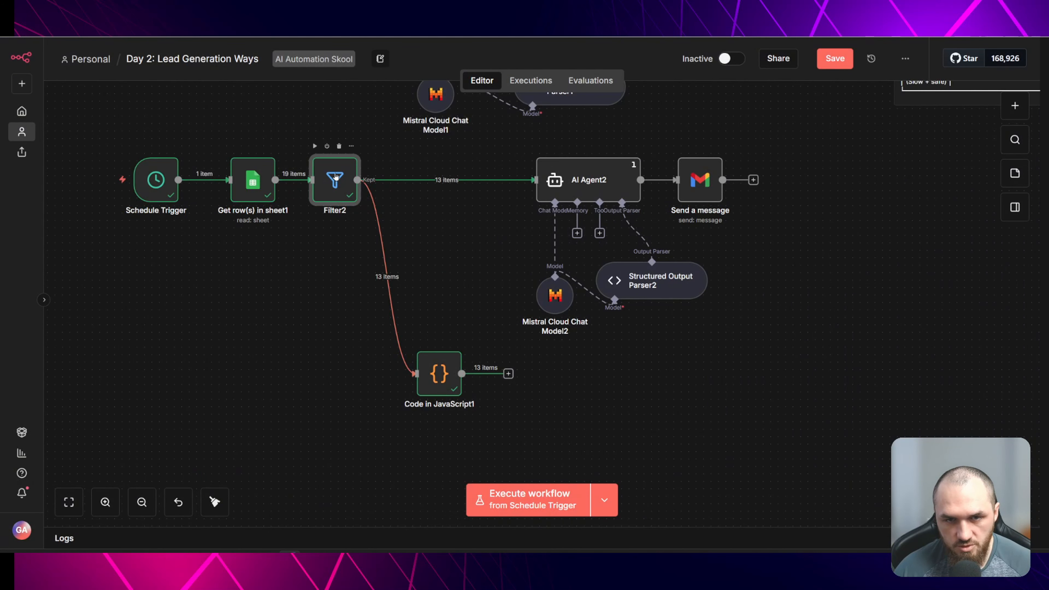
# - Open Filter2 and copy its kept output in JSON view
pyautogui.doubleClick(336, 177)
pyautogui.click(742, 155)
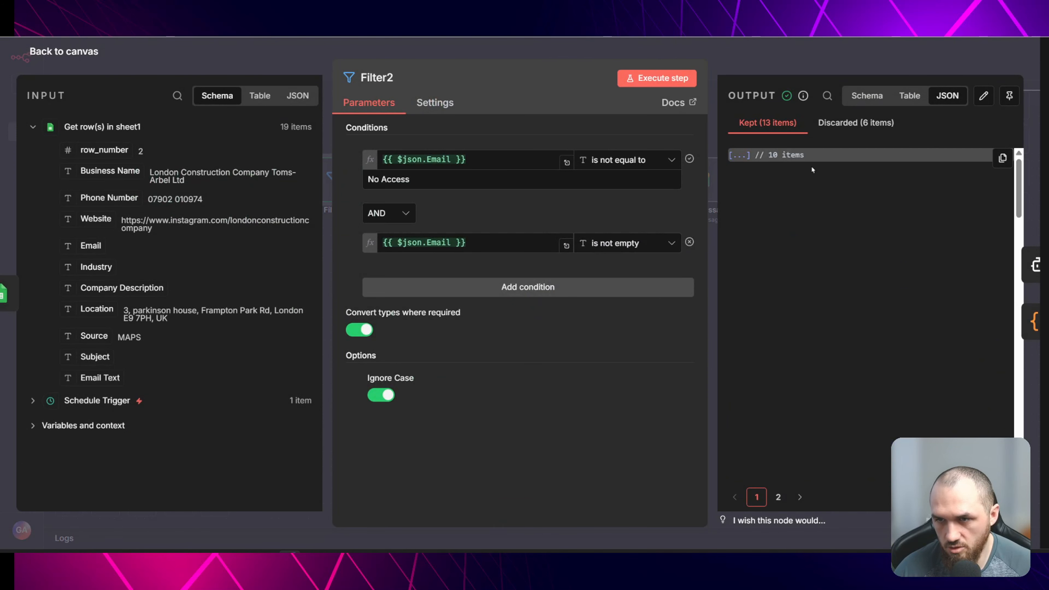
pyautogui.click(1003, 157)
pyautogui.click(987, 194)
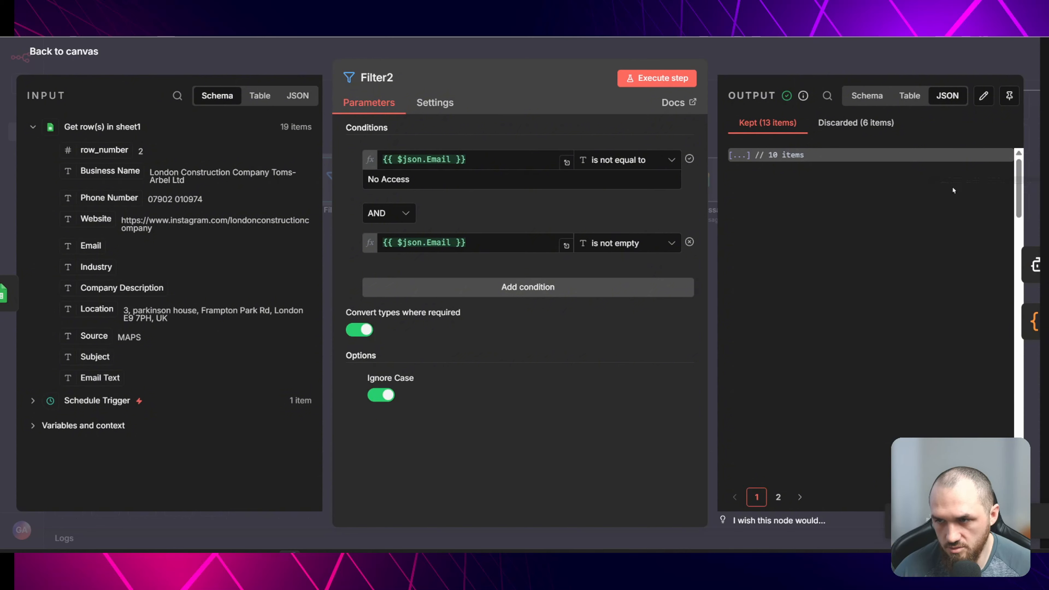
# - In DeepSeek, write a follow-up saying this is the JS code node's input and it must output the HTML email directly
pyautogui.hotkey('alt', 'Tab')
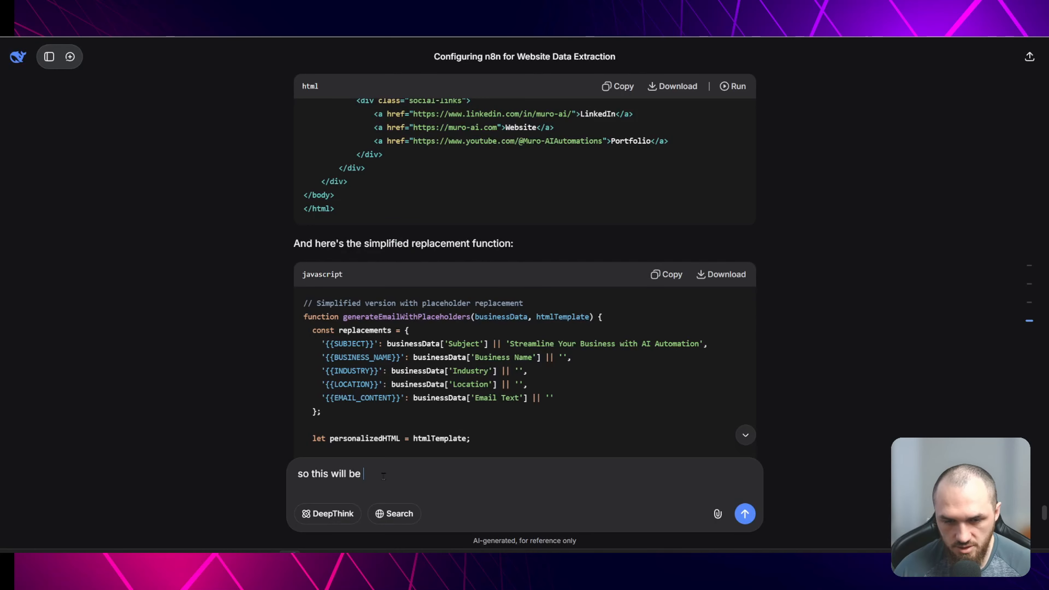
pyautogui.write('e in')
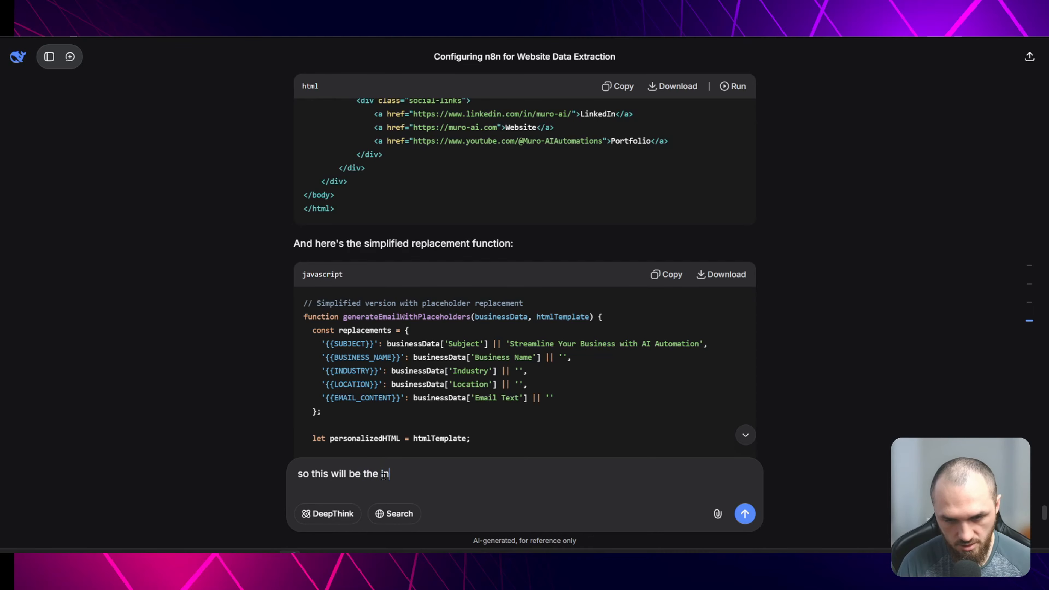
pyautogui.write('put of the ')
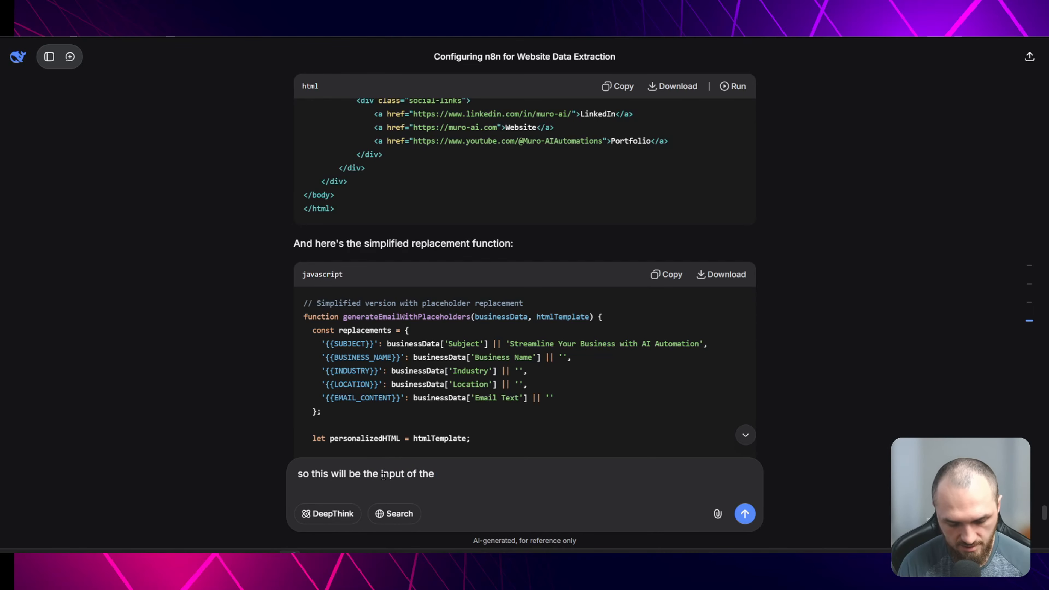
pyautogui.write('JS code node')
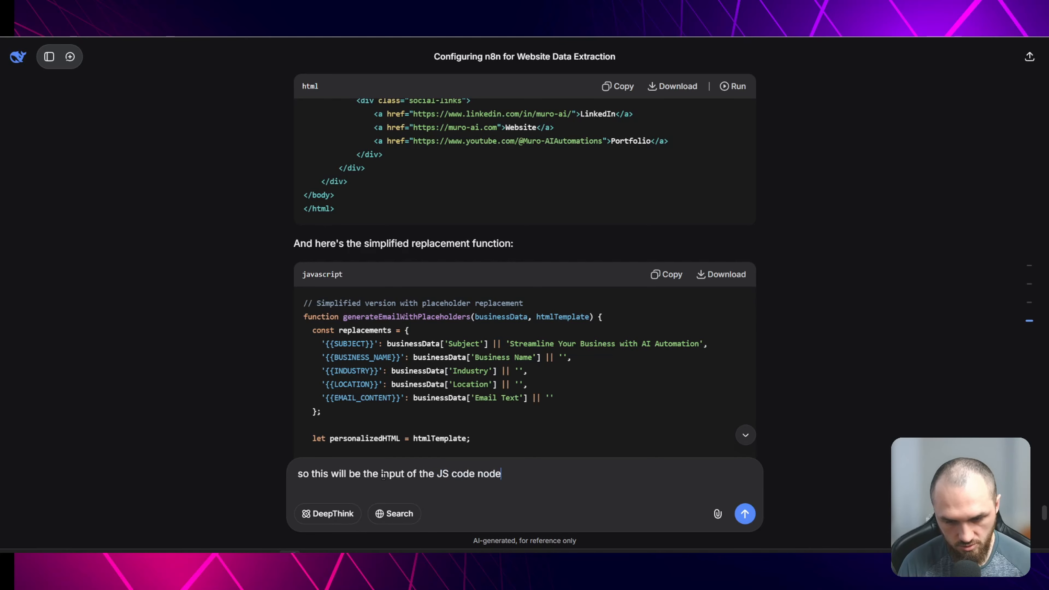
pyautogui.write(' and it has to ')
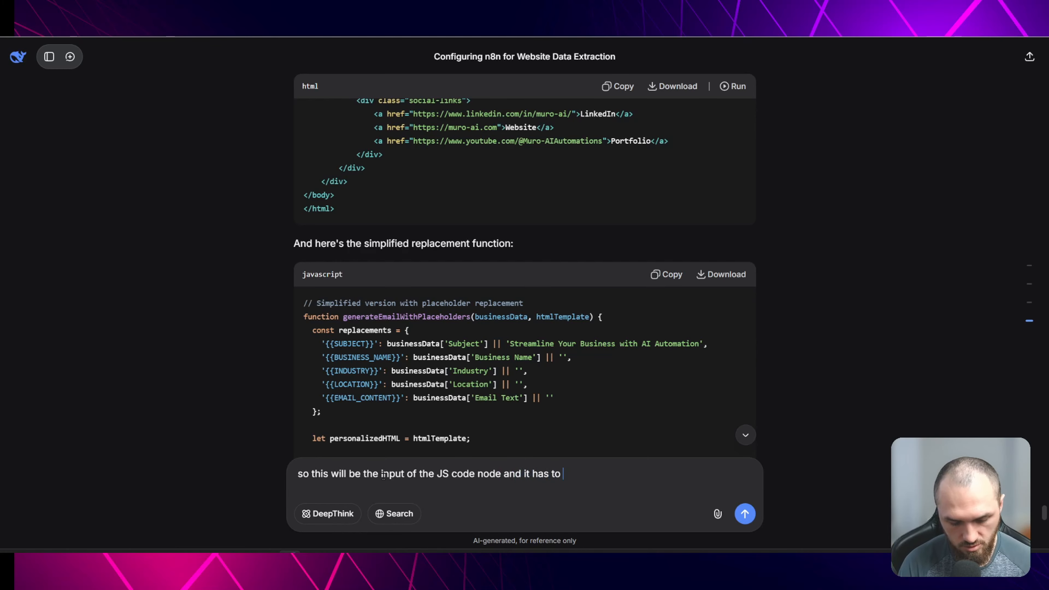
pyautogui.write('output the H')
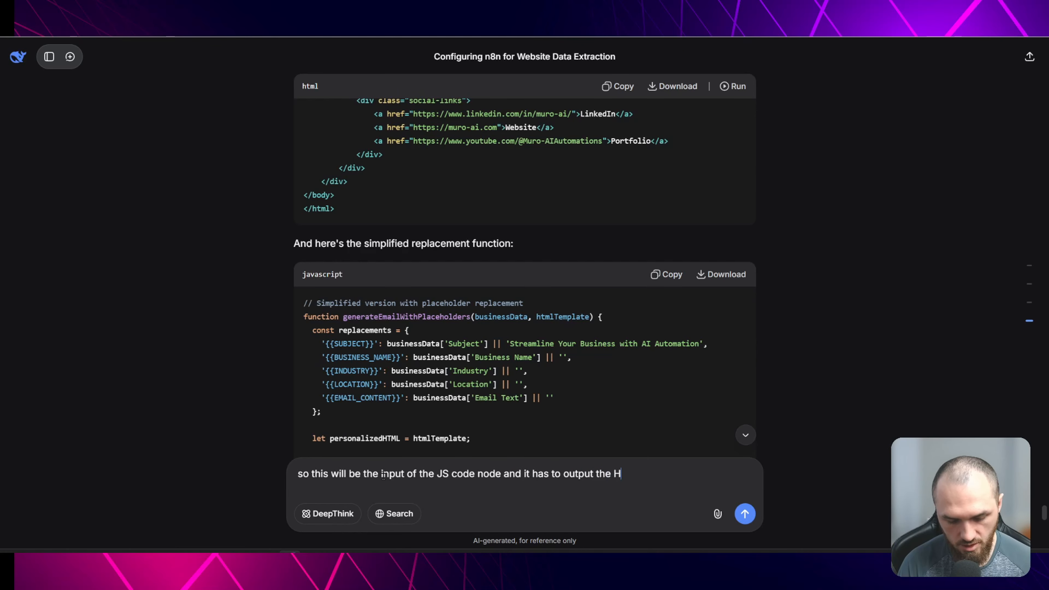
pyautogui.write('TML EMAIL DIRECTLY.')
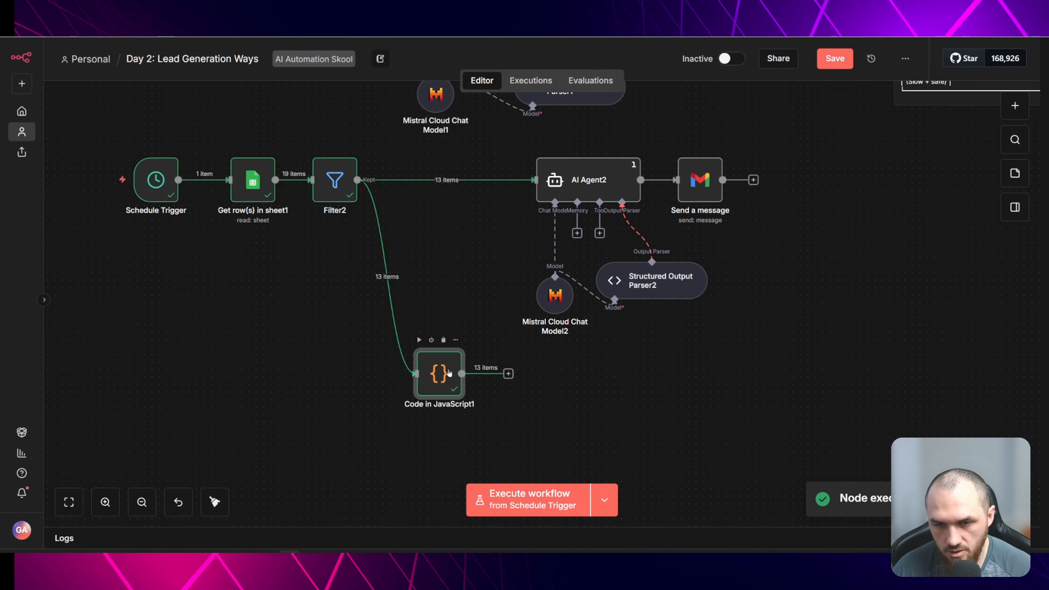
# - Add a Gmail Send a message node after the Code node and set its Message expression to the Code node's html field
pyautogui.doubleClick(450, 374)
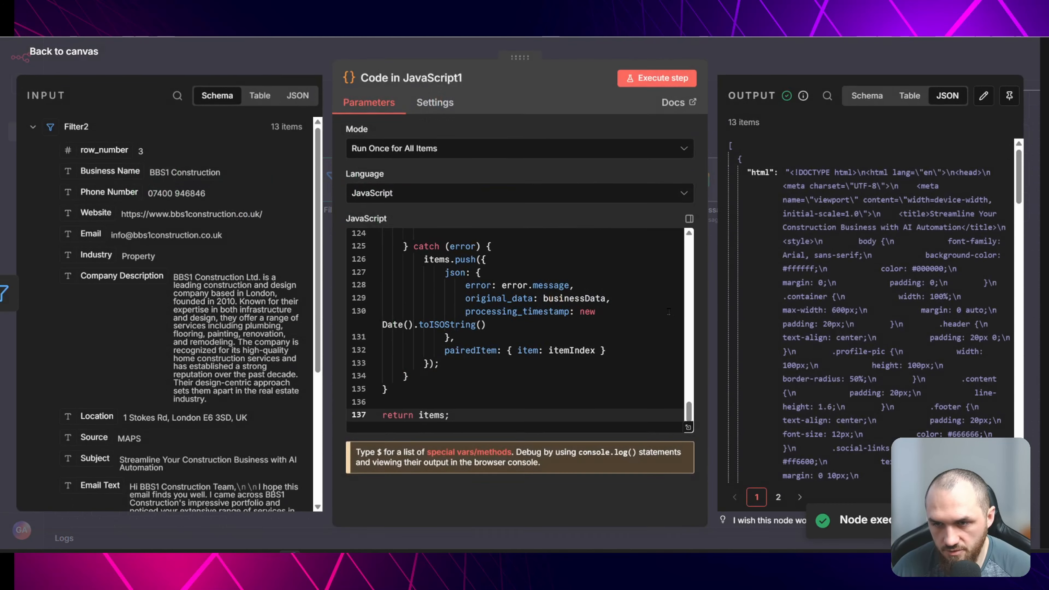
pyautogui.click(800, 61)
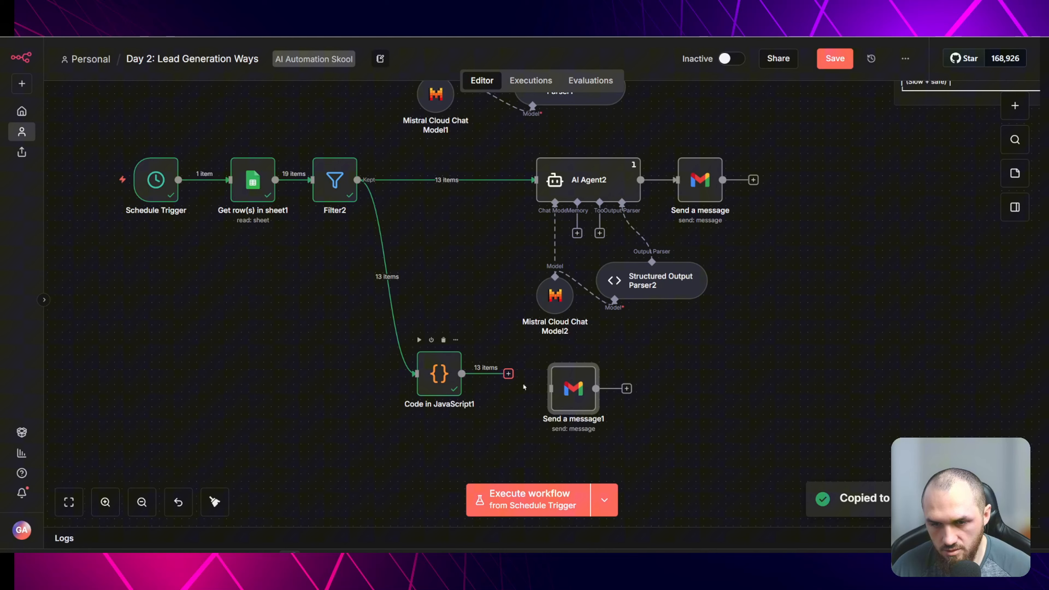
pyautogui.moveTo(509, 374); pyautogui.dragTo(551, 388)
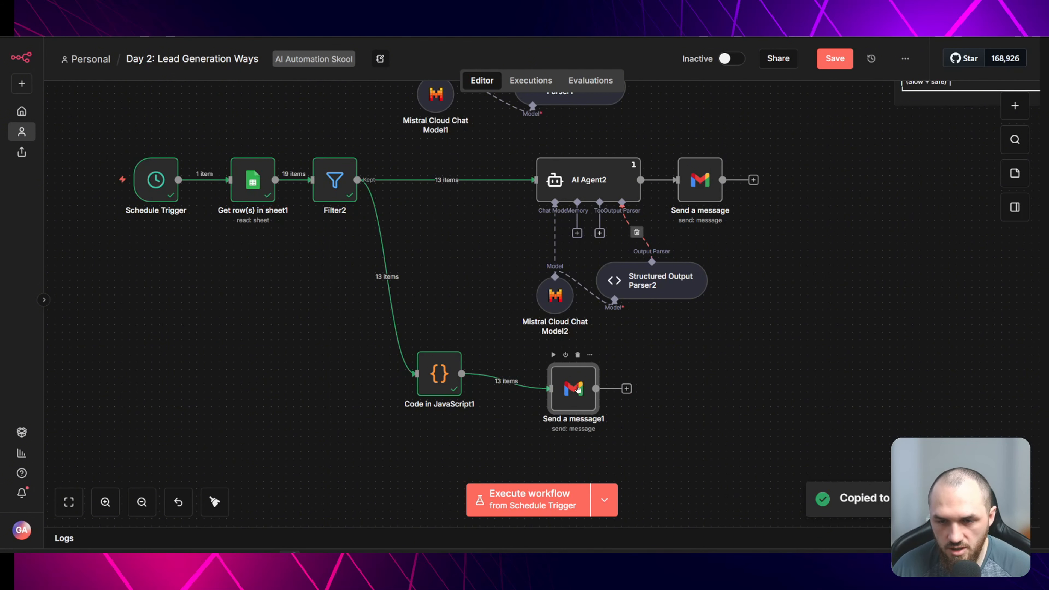
pyautogui.doubleClick(577, 389)
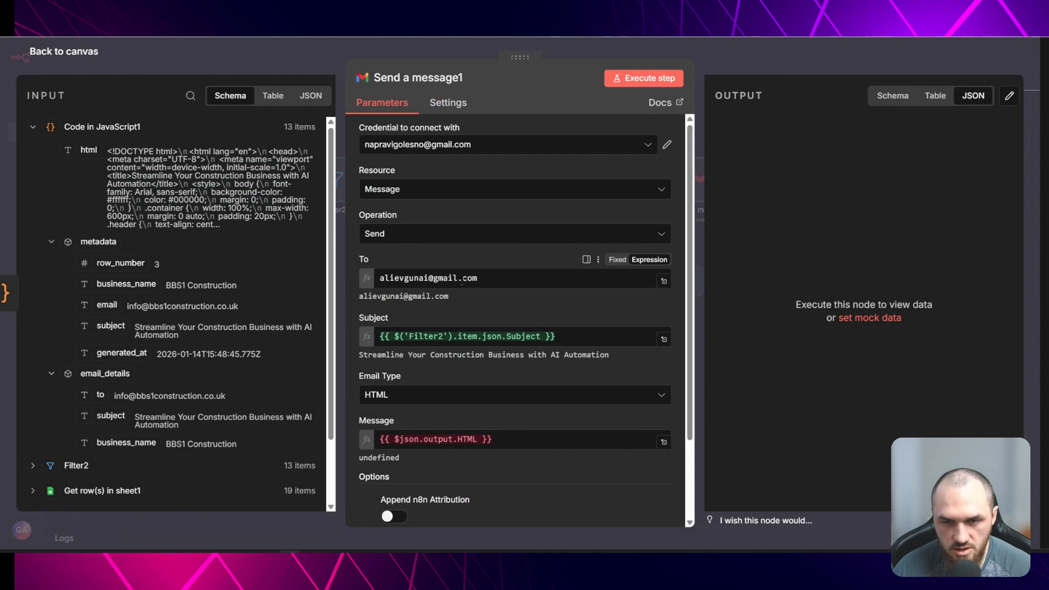
pyautogui.scroll(-2, 479, 359)
pyautogui.click(492, 378)
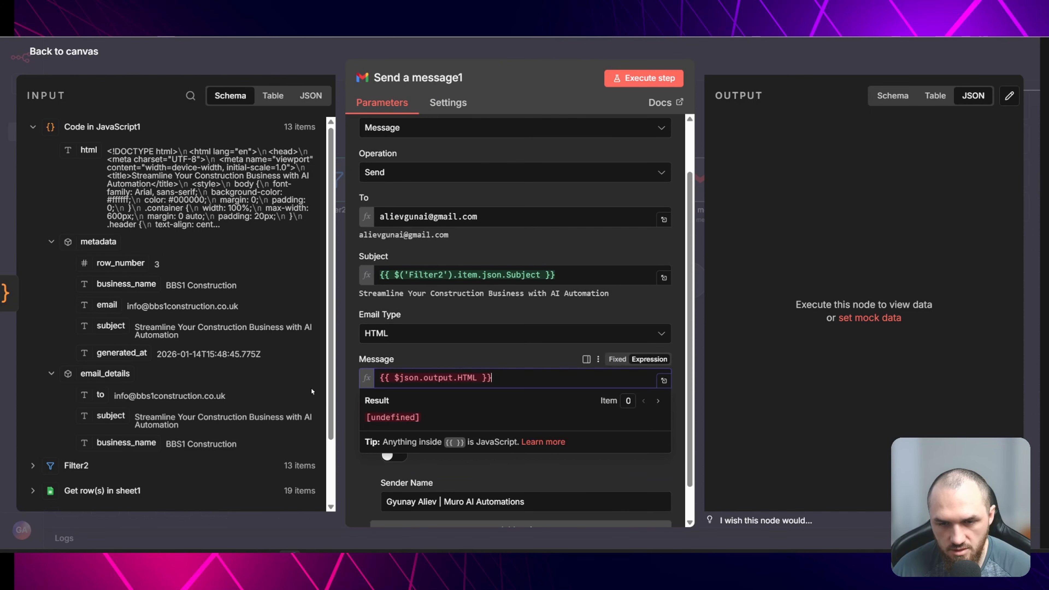
pyautogui.hotkey('ctrl', 'a')
pyautogui.press('BackSpace')
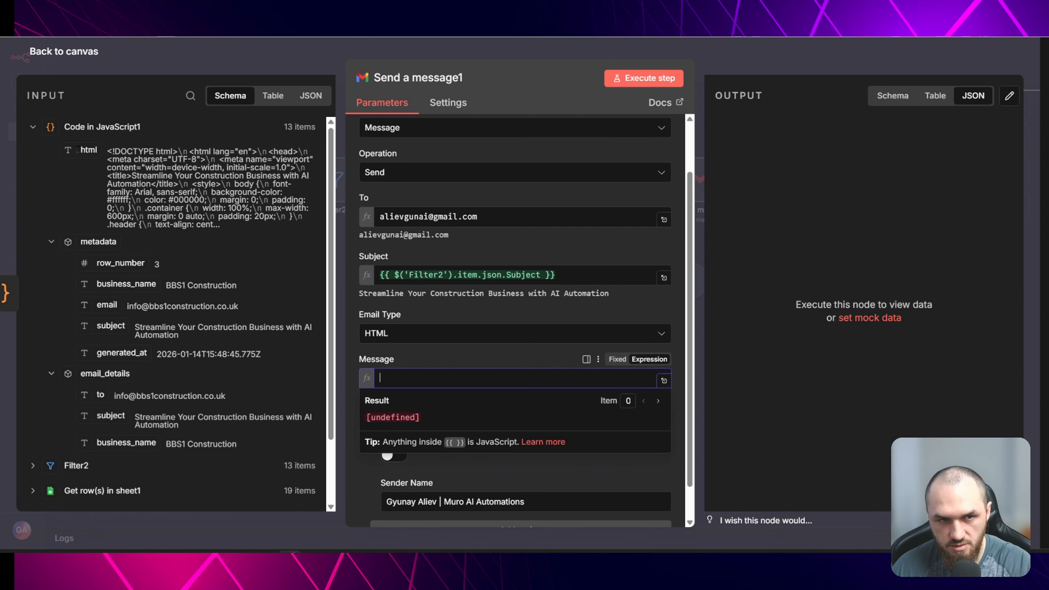
pyautogui.moveTo(89, 150); pyautogui.dragTo(399, 378)
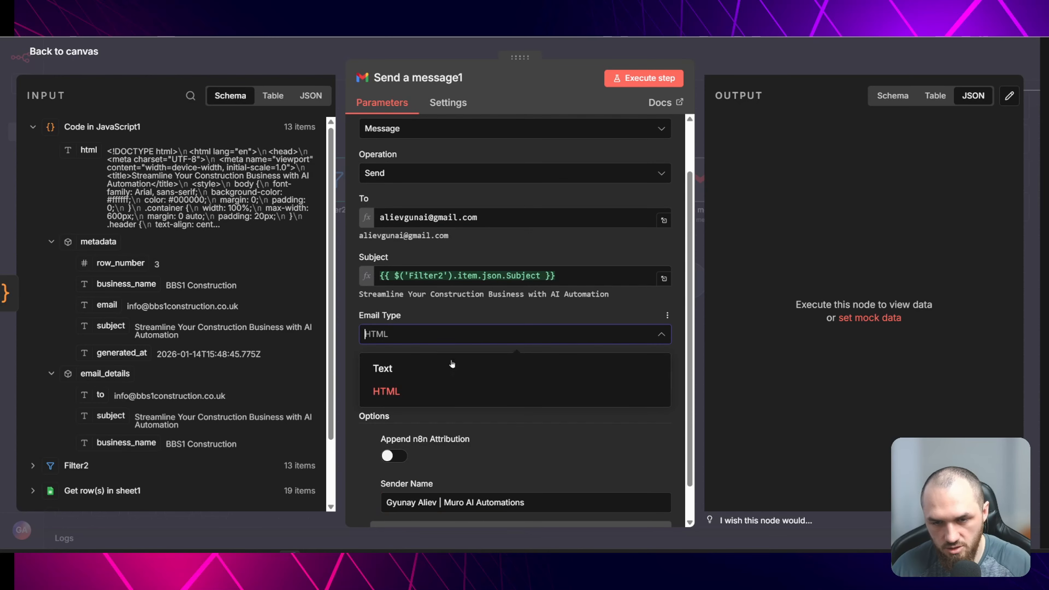
pyautogui.scroll(-1, 556, 440)
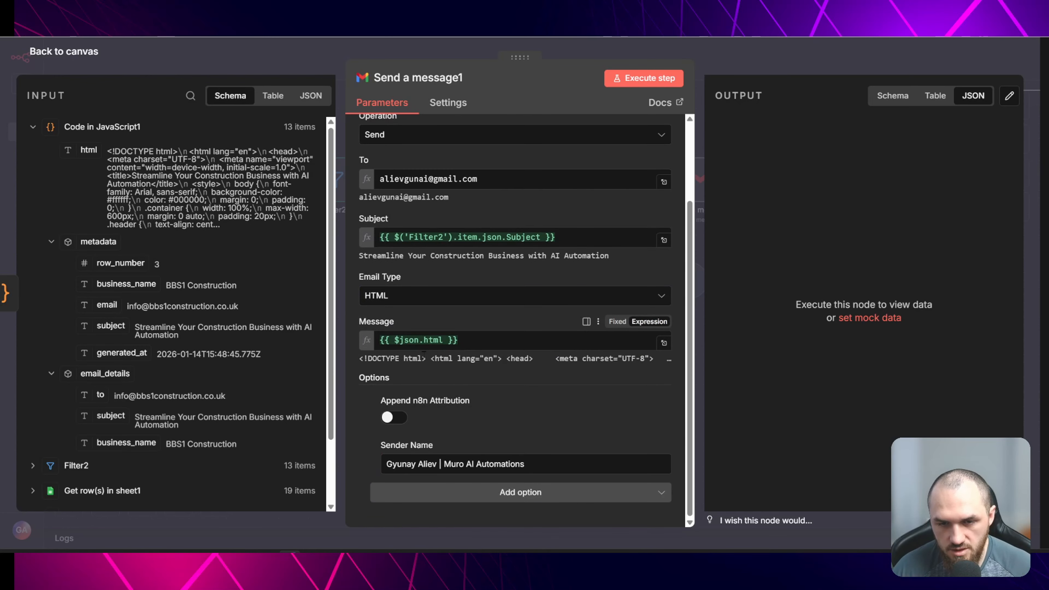
pyautogui.click(255, 65)
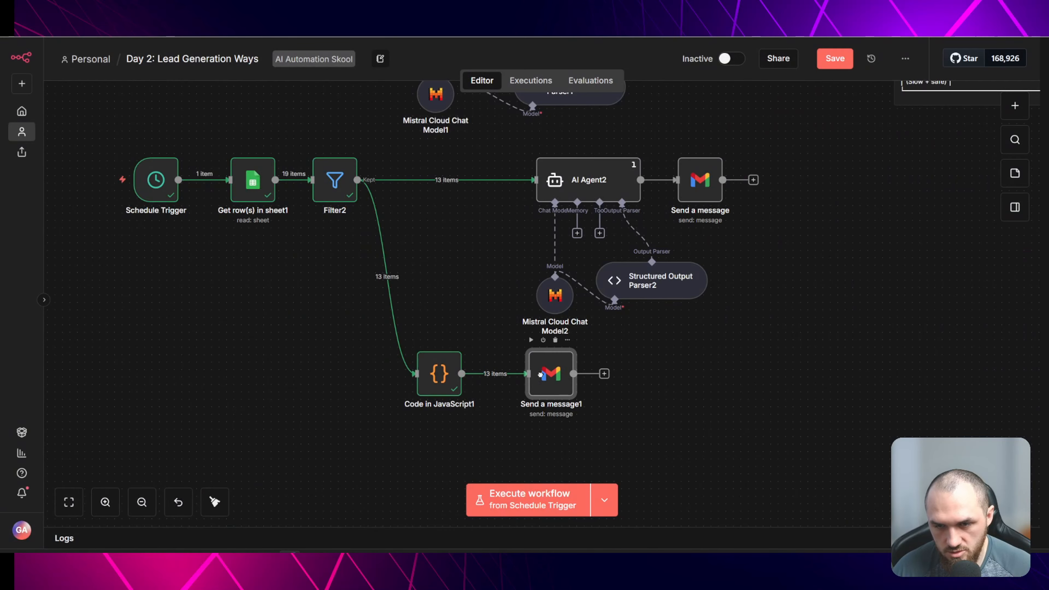
# - Execute the new Send a message1 node and review the resulting HTML outreach emails in the Gmail inbox
pyautogui.click(531, 340)
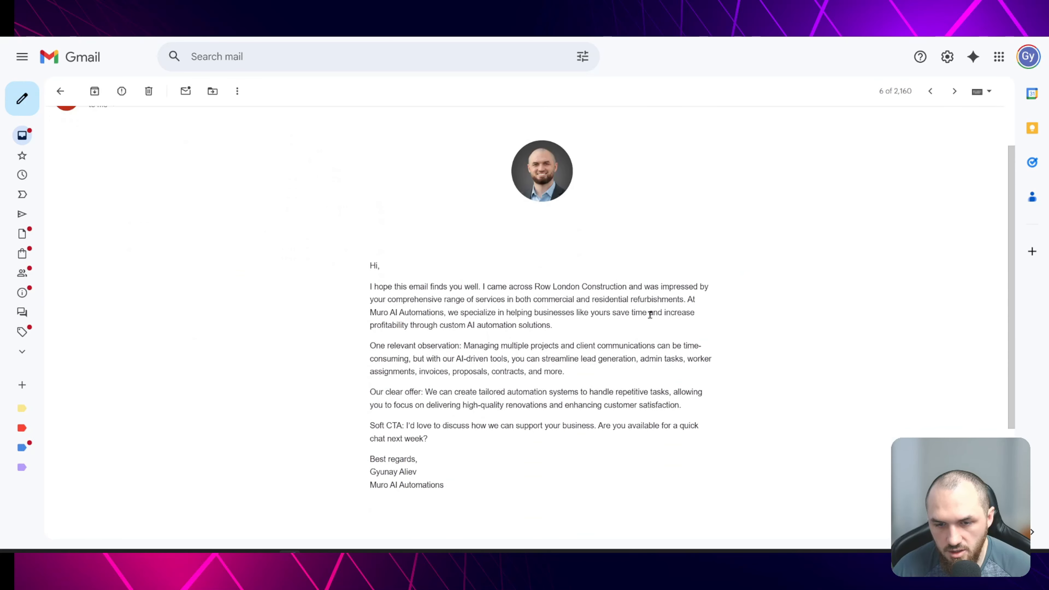
pyautogui.scroll(3, 695, 282)
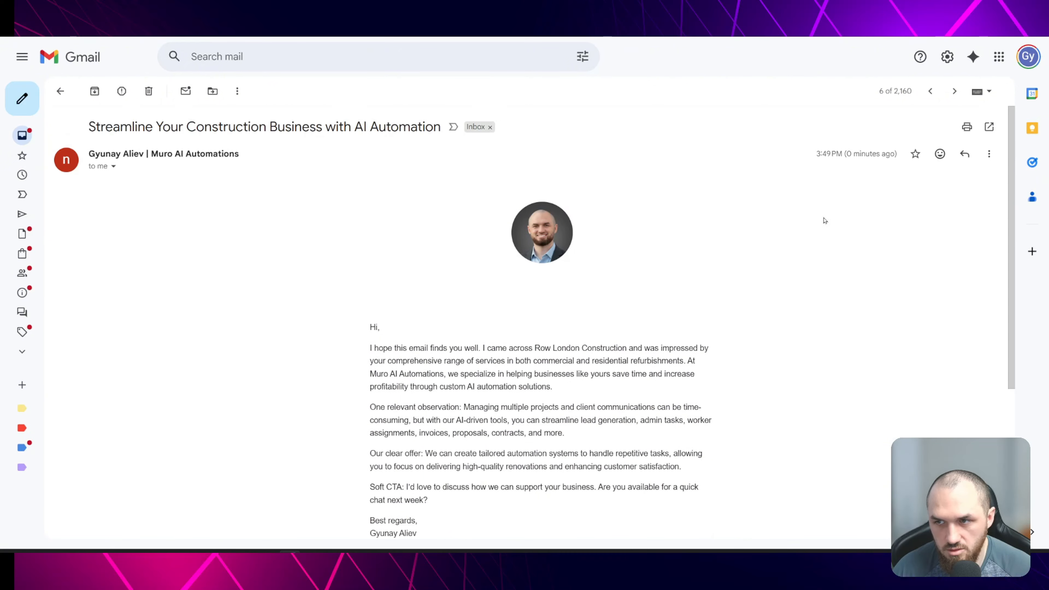
pyautogui.click(931, 91)
pyautogui.click(931, 91)
pyautogui.click(932, 91)
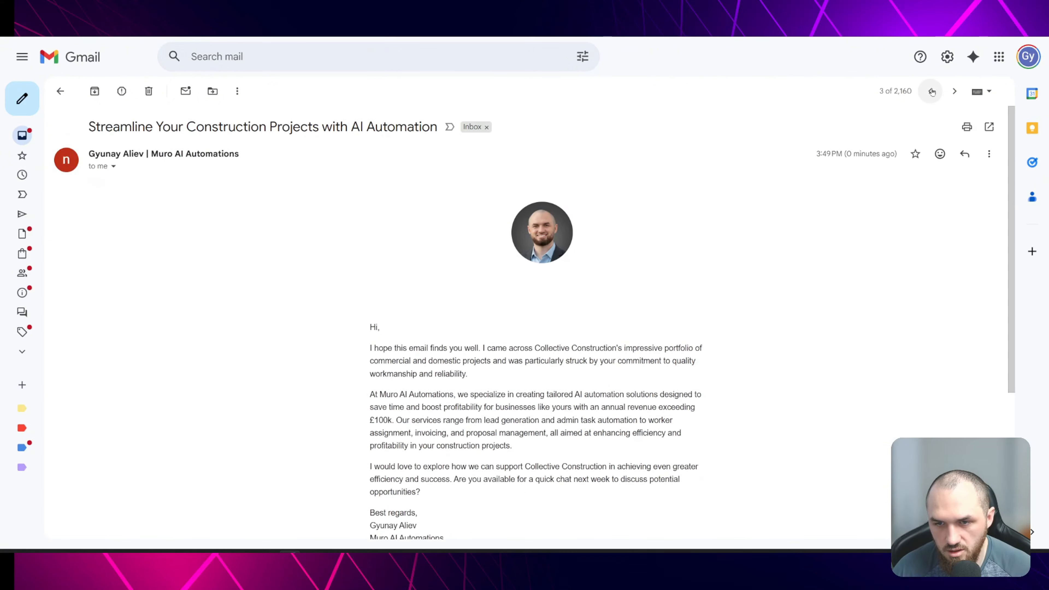
pyautogui.scroll(-2, 620, 276)
pyautogui.scroll(-3, 651, 281)
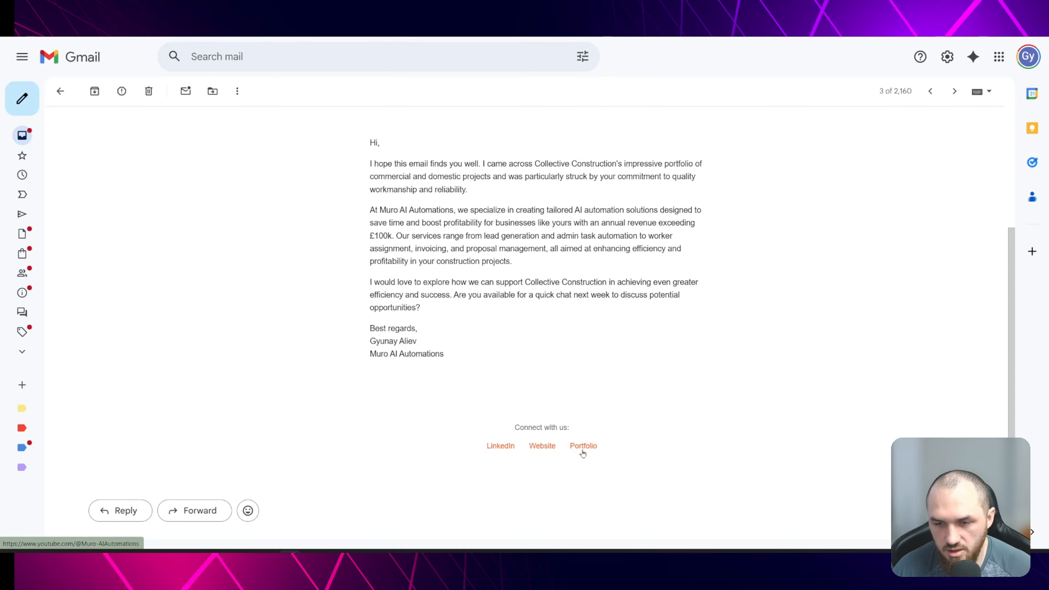
pyautogui.scroll(3, 616, 392)
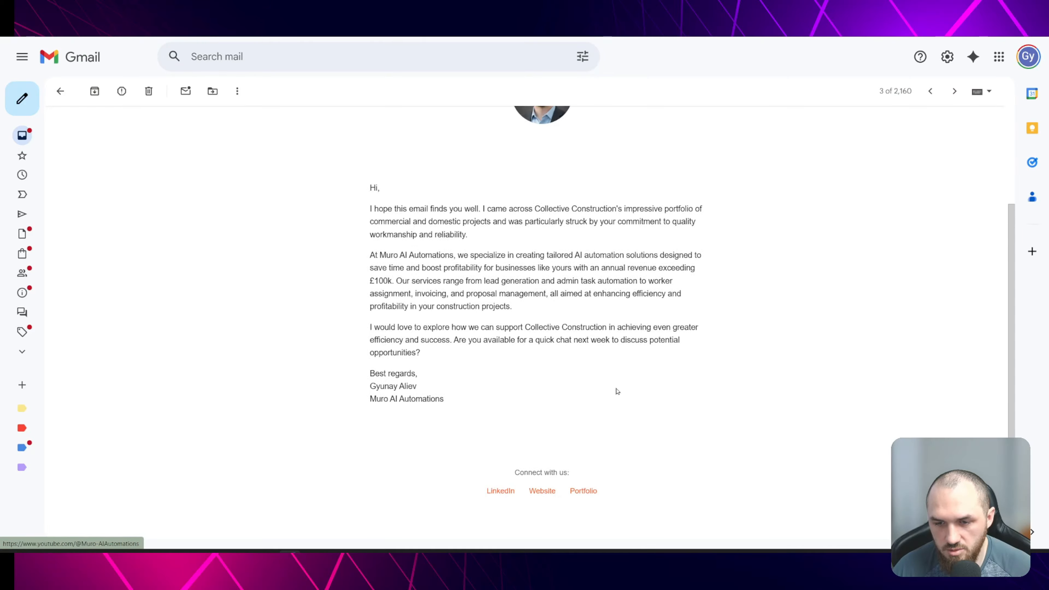
pyautogui.click(931, 91)
pyautogui.click(955, 91)
pyautogui.scroll(-3, 781, 216)
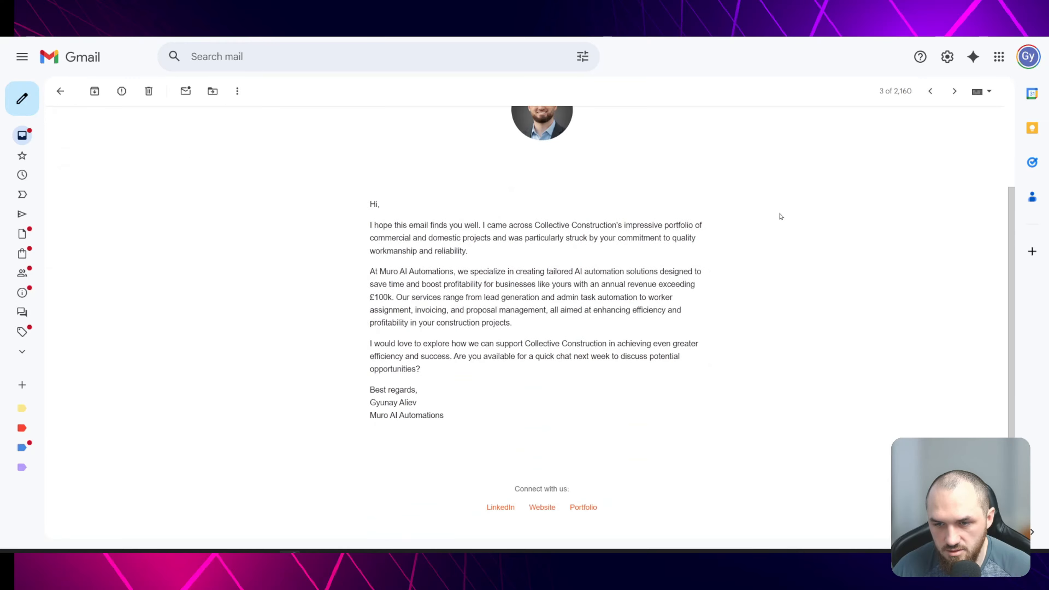
pyautogui.click(955, 92)
pyautogui.click(931, 91)
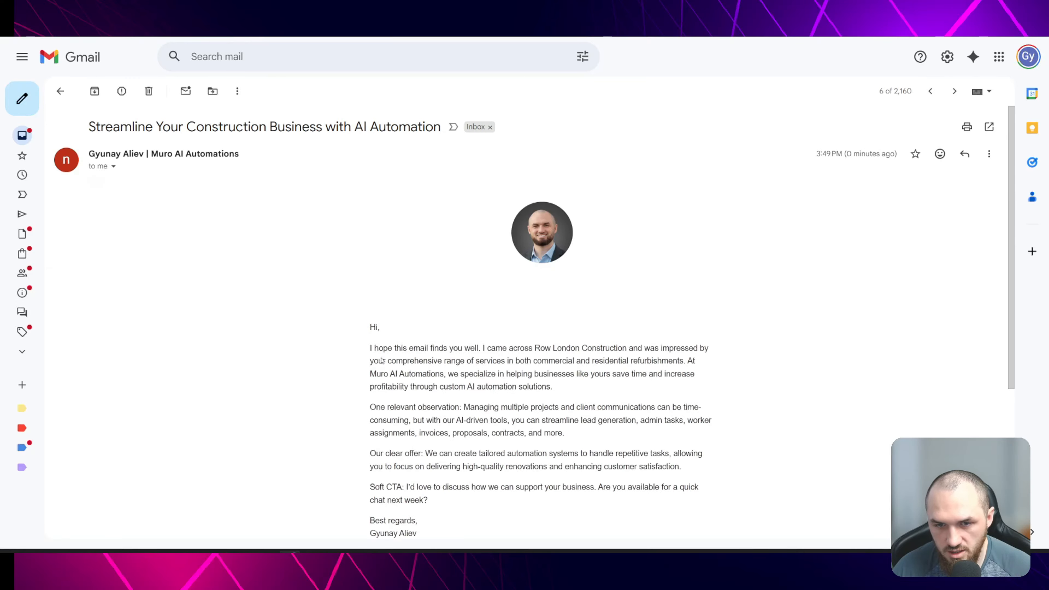
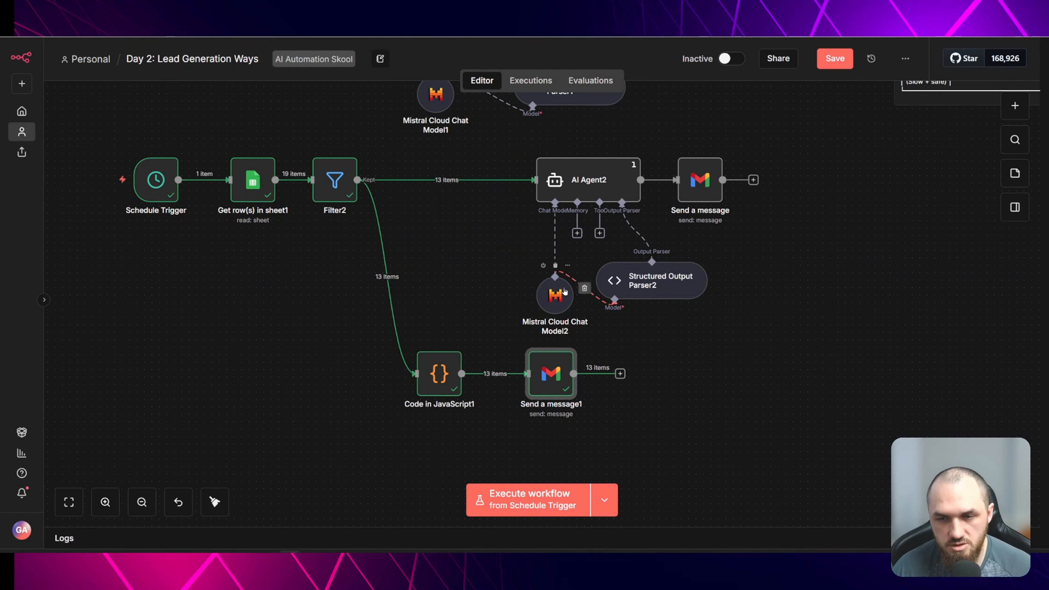
pyautogui.scroll(1, 546, 279)
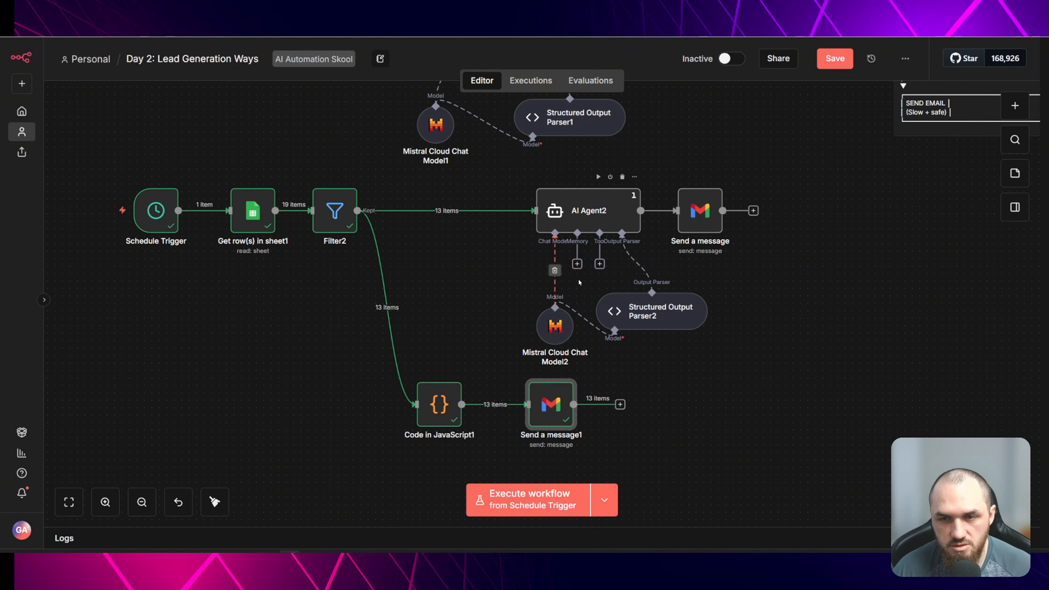
pyautogui.moveTo(560, 332); pyautogui.dragTo(552, 310)
pyautogui.moveTo(643, 319); pyautogui.dragTo(643, 311)
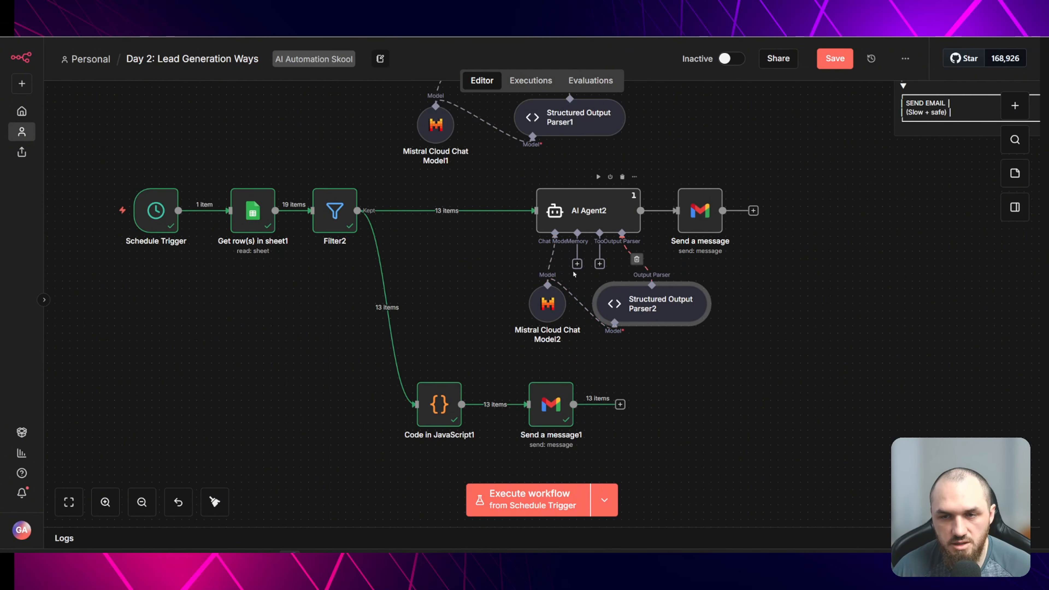
pyautogui.click(436, 407)
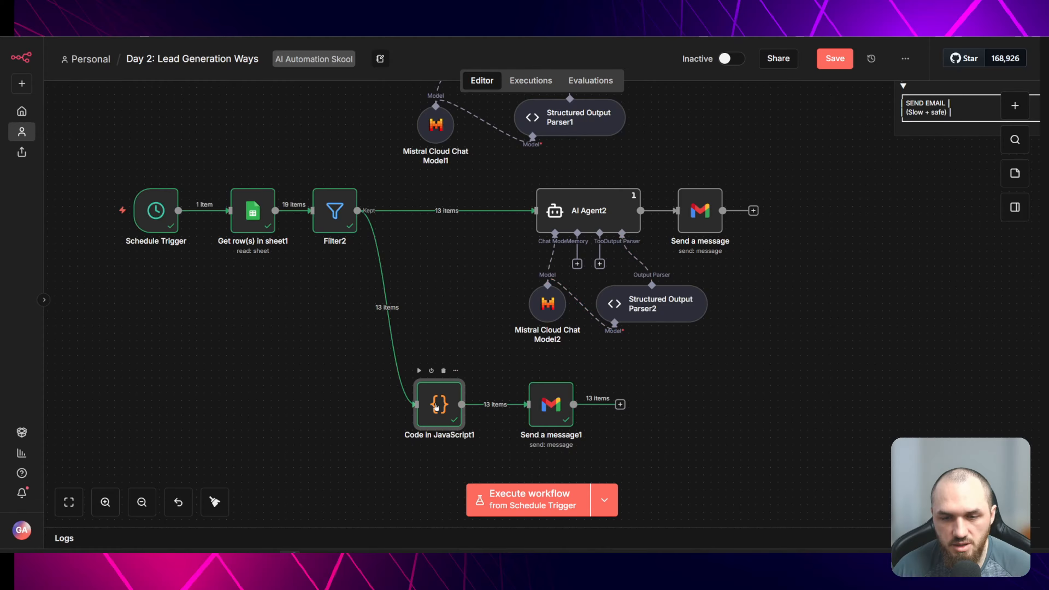
pyautogui.click(462, 8)
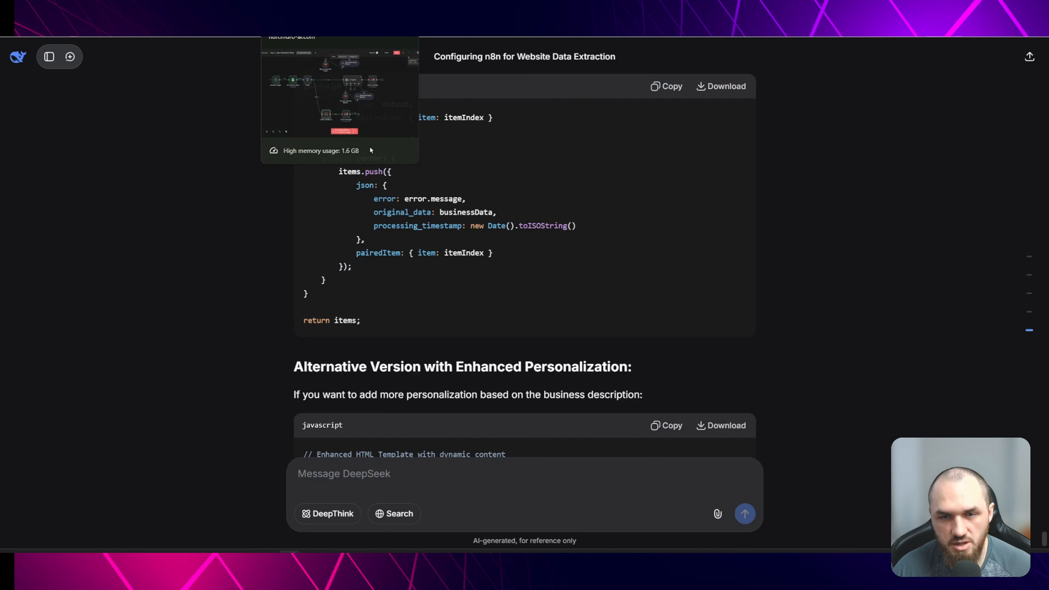
pyautogui.click(165, 16)
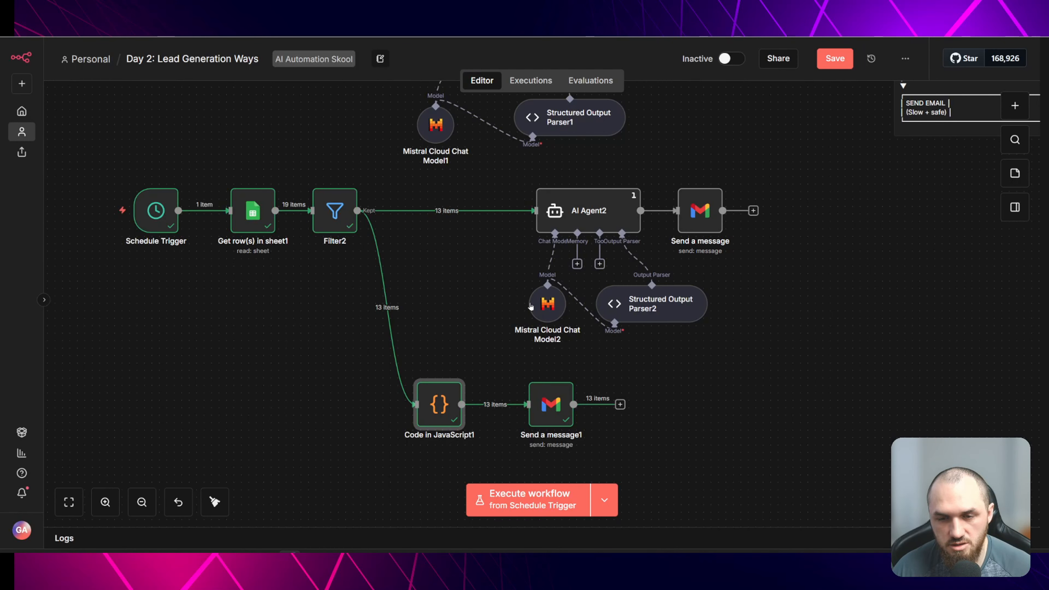
pyautogui.doubleClick(441, 407)
pyautogui.click(439, 407)
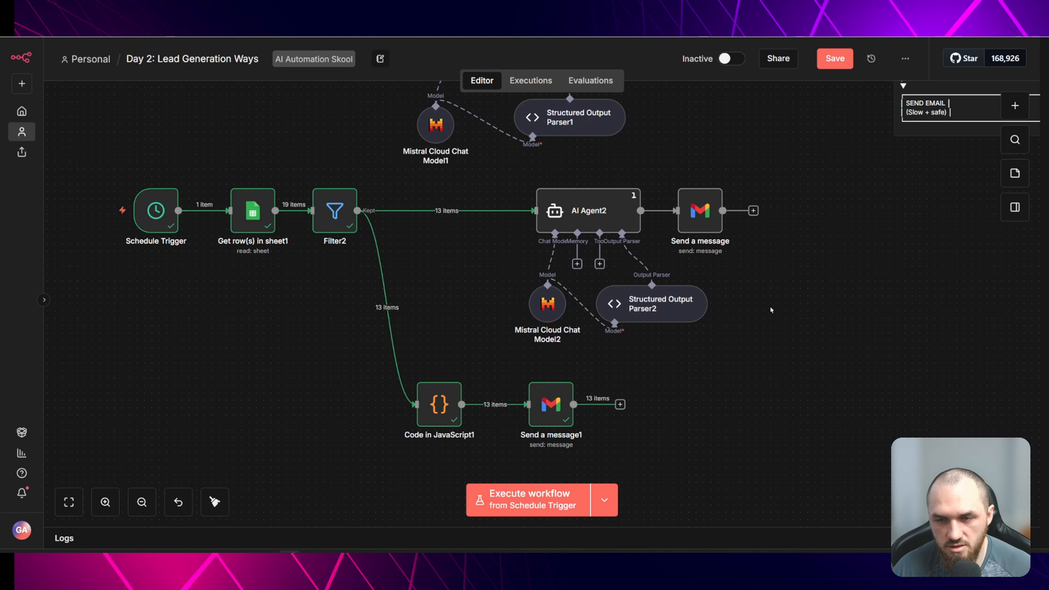
# - Remove the AI Agent2 branch so Filter2 feeds Code in JavaScript1 and Send a message1 directly in one row
pyautogui.click(588, 206)
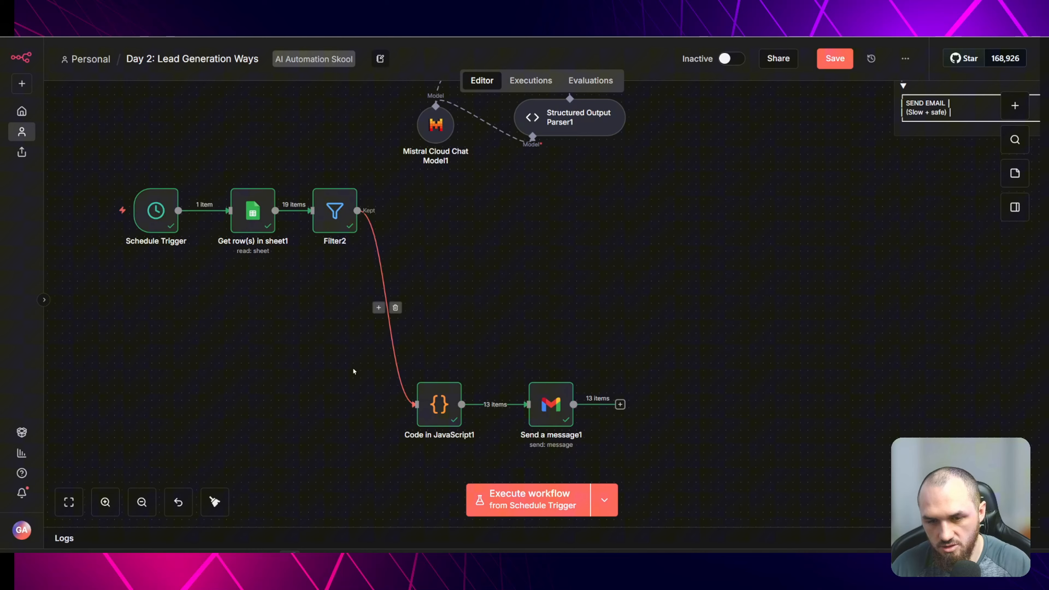
pyautogui.moveTo(356, 368); pyautogui.dragTo(598, 225)
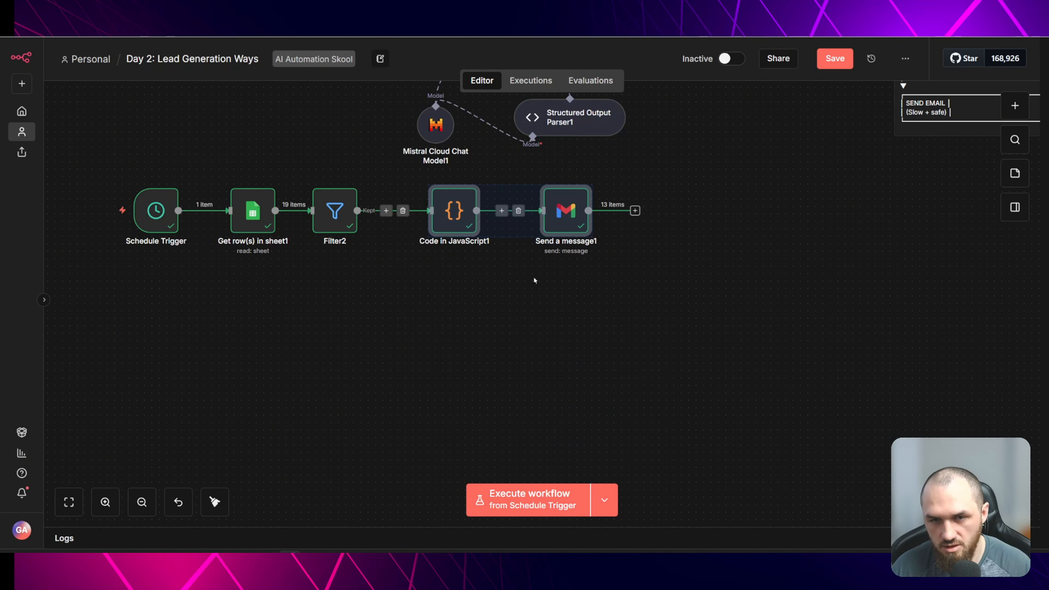
# - Open the Code in JavaScript1 node and review its HTML email template in the expanded JavaScript editor
pyautogui.doubleClick(454, 210)
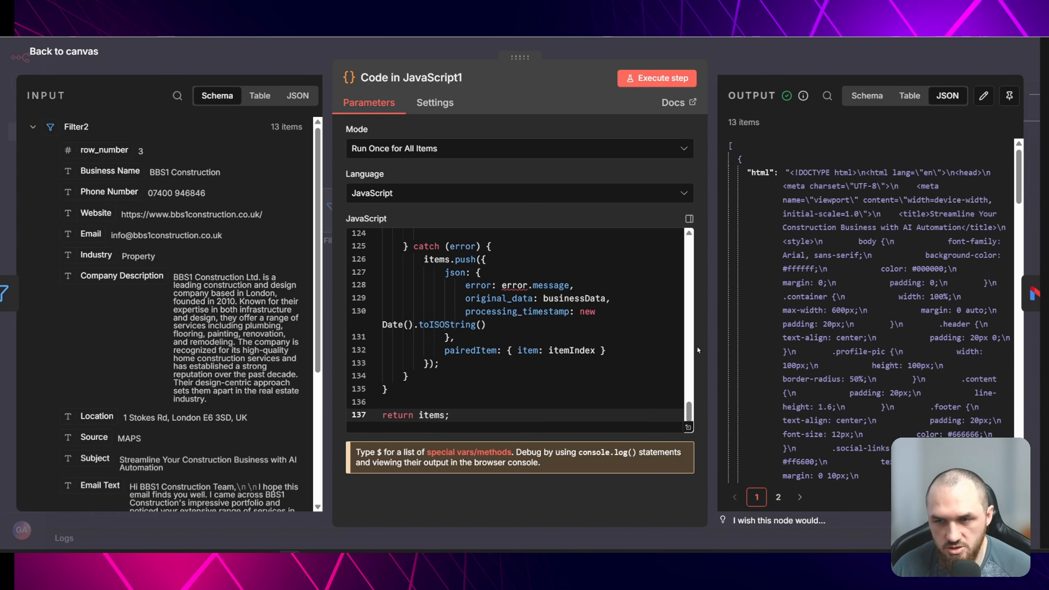
pyautogui.click(689, 427)
pyautogui.scroll(20, 436, 342)
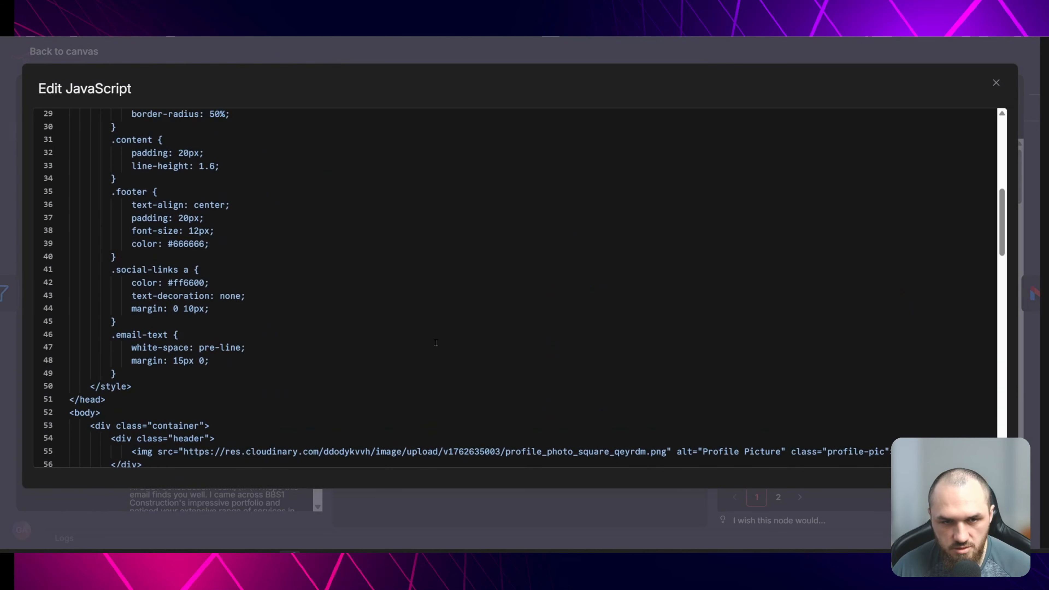
pyautogui.scroll(7, 435, 343)
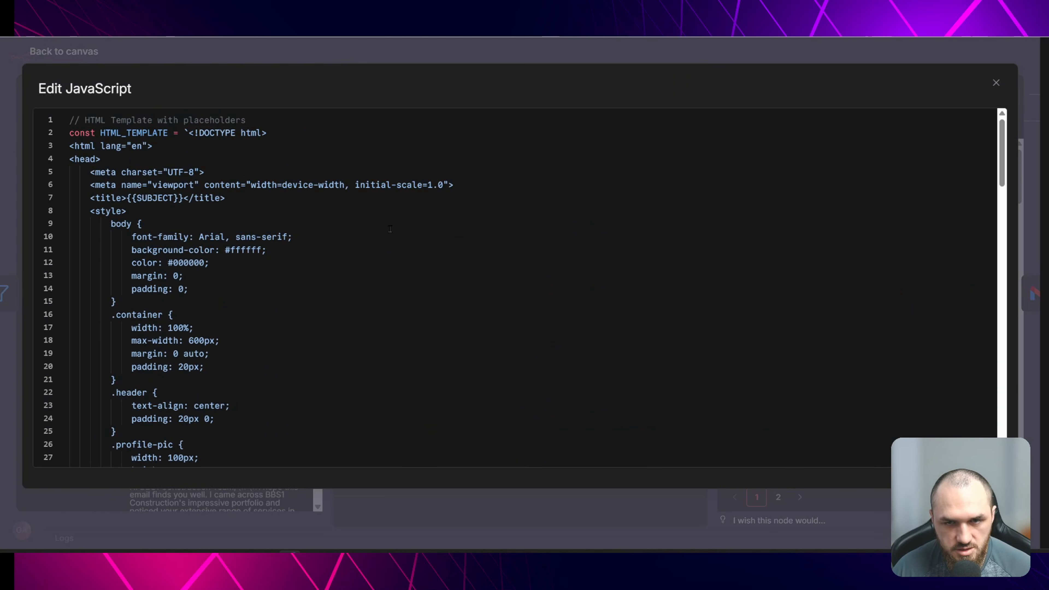
pyautogui.scroll(-12, 320, 294)
pyautogui.moveTo(184, 207); pyautogui.dragTo(663, 206)
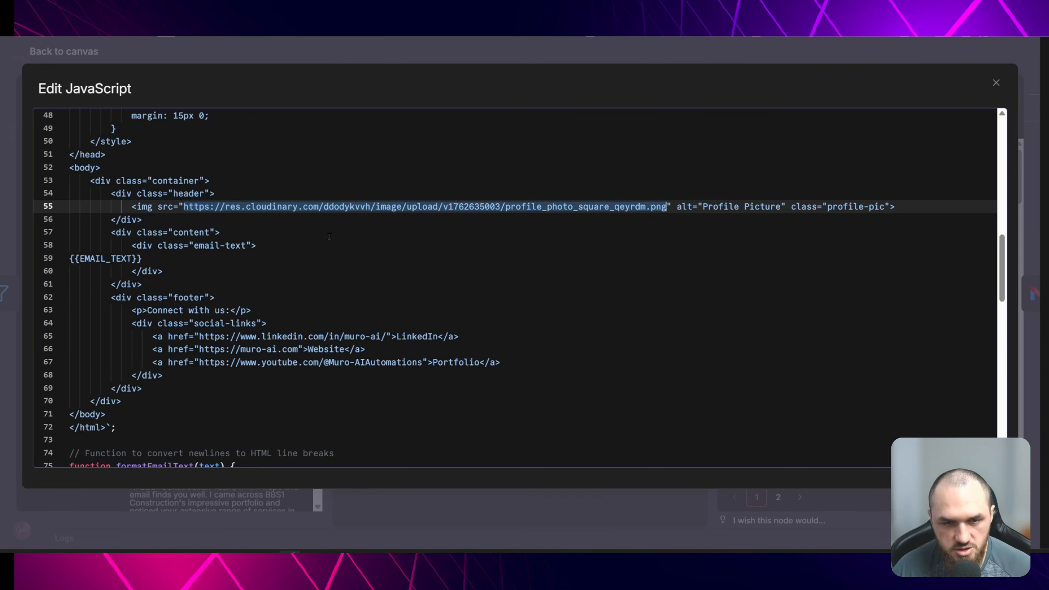
pyautogui.click(327, 245)
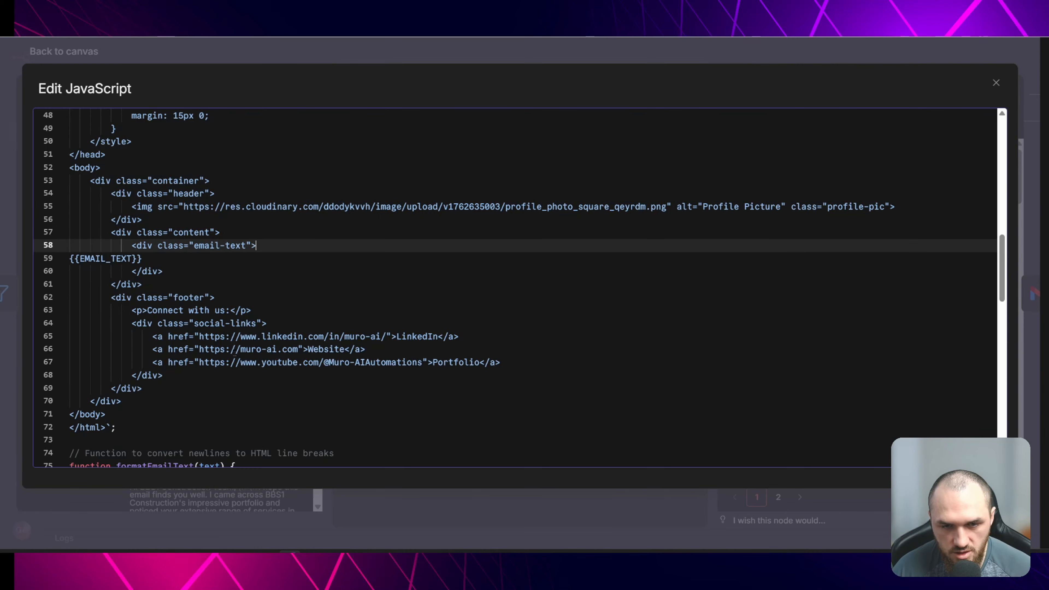
pyautogui.click(400, 306)
pyautogui.click(345, 58)
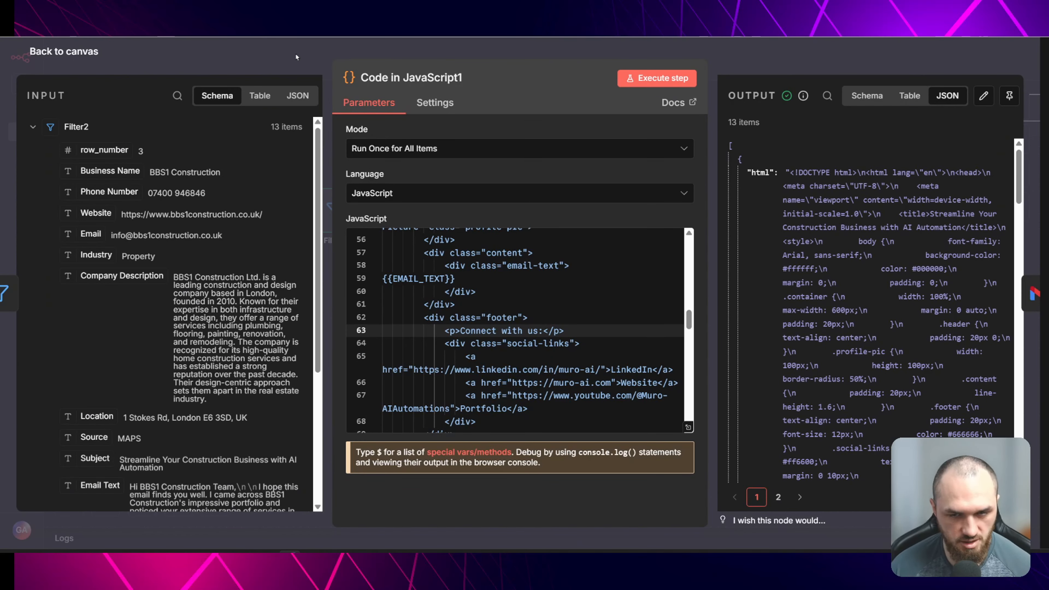
pyautogui.click(295, 57)
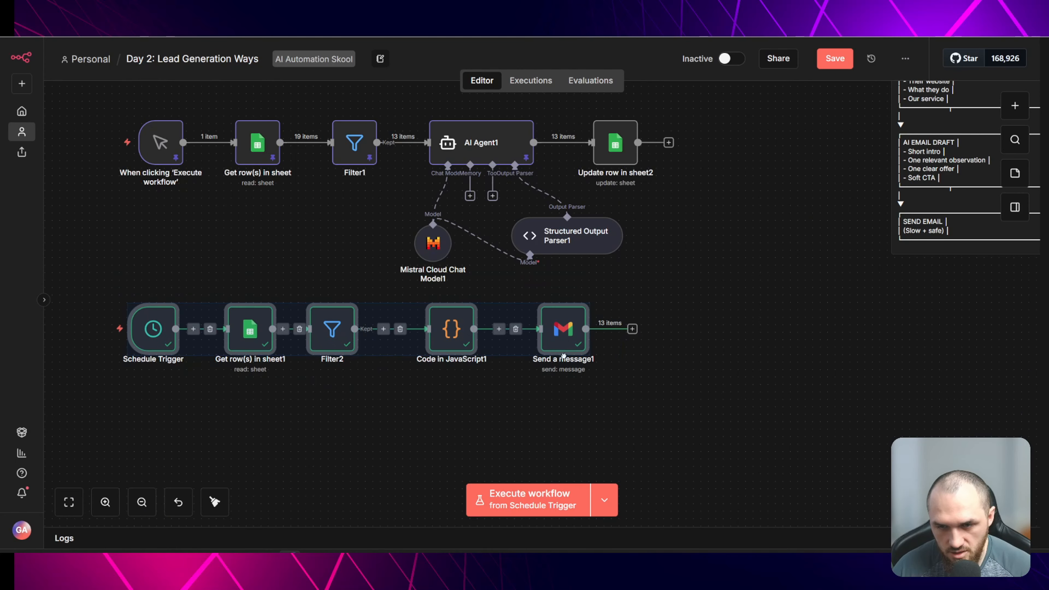
# - Reposition the workflow rows on the canvas and save the workflow
pyautogui.moveTo(563, 356); pyautogui.dragTo(556, 401)
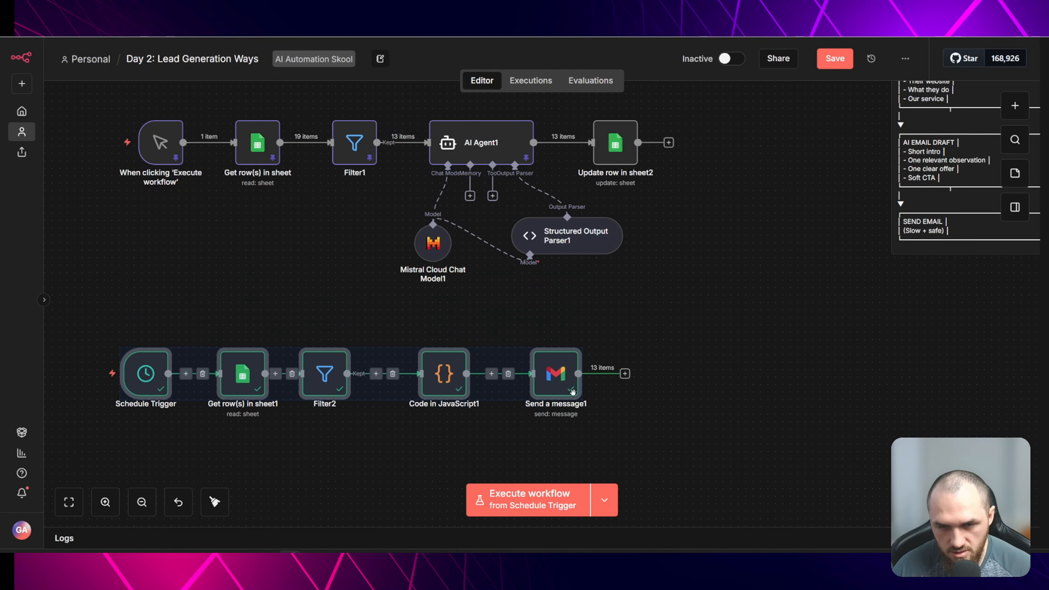
pyautogui.click(707, 330)
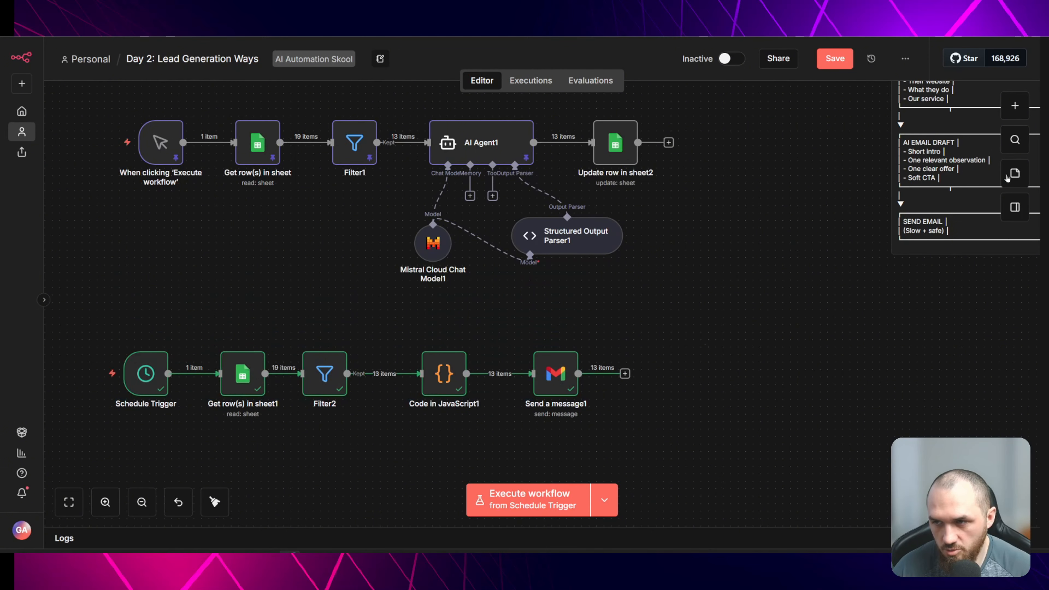
pyautogui.moveTo(95, 316); pyautogui.dragTo(719, 446)
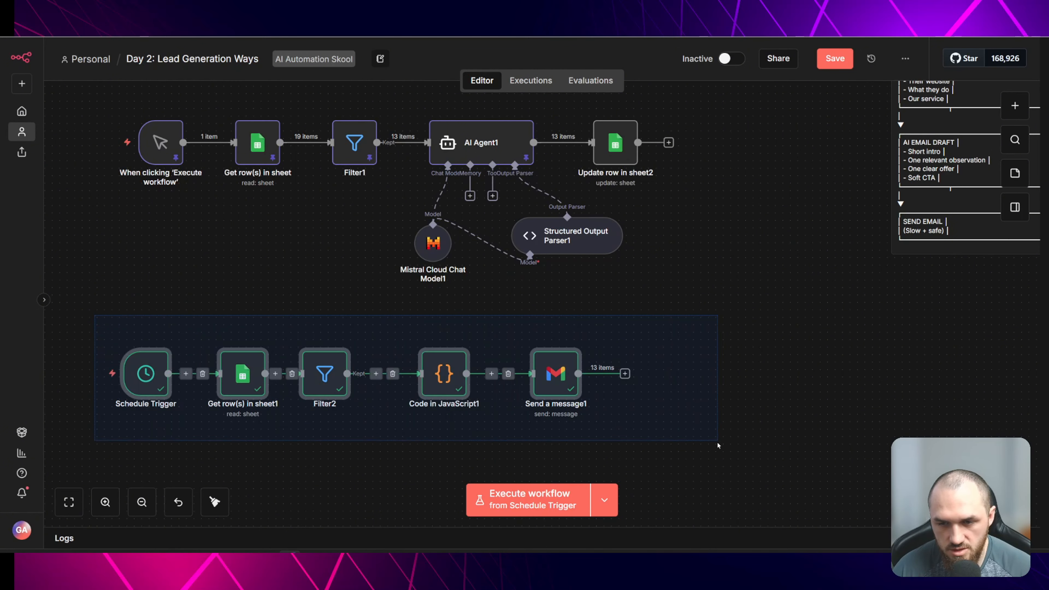
pyautogui.click(766, 375)
pyautogui.scroll(3, 769, 369)
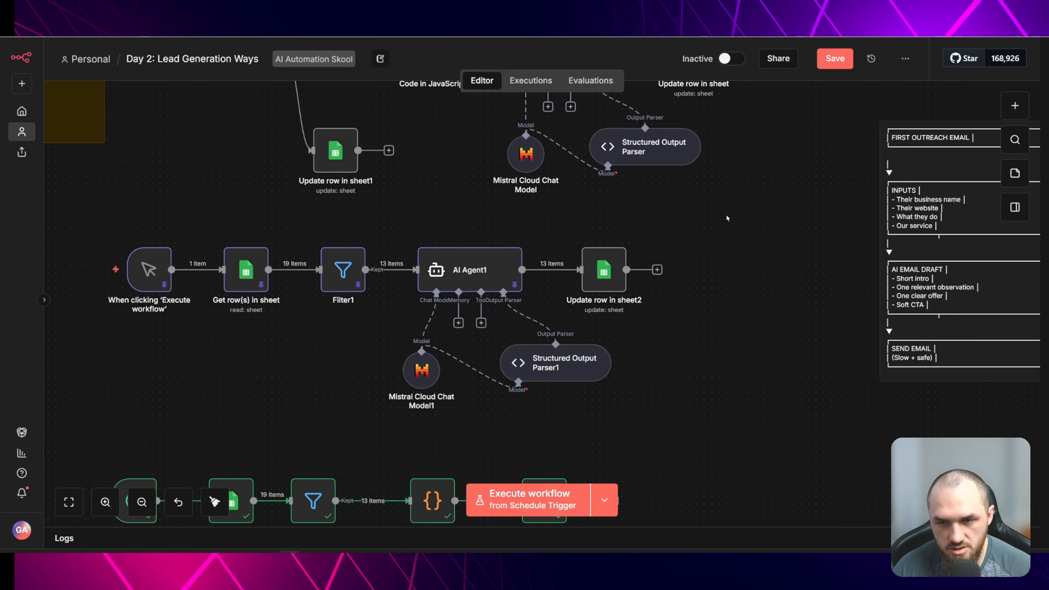
pyautogui.scroll(1, 154, 267)
pyautogui.moveTo(100, 244); pyautogui.dragTo(734, 453)
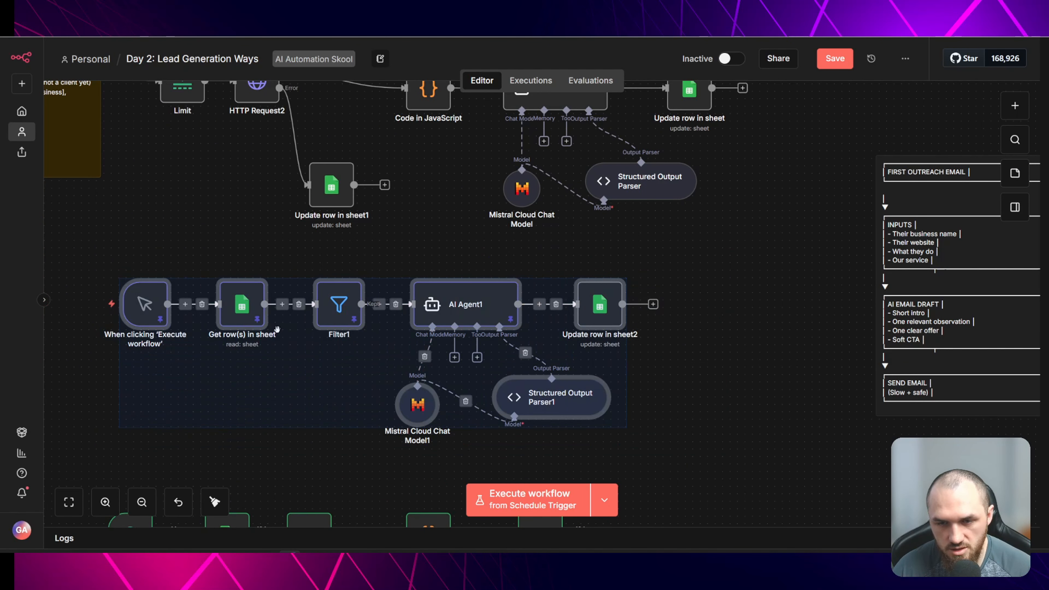
pyautogui.scroll(4, 463, 348)
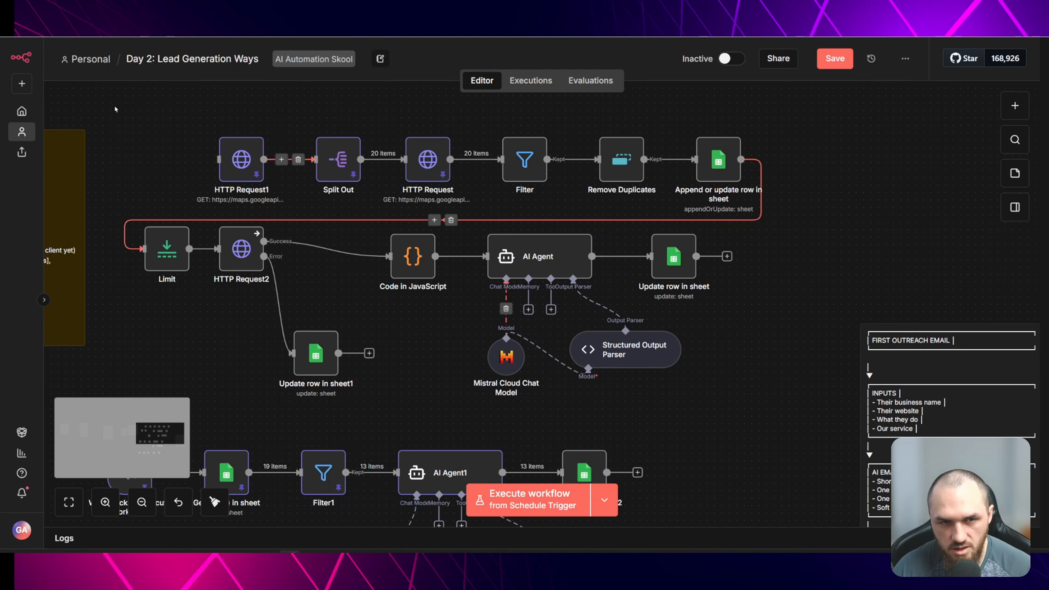
pyautogui.moveTo(463, 348); pyautogui.dragTo(791, 384)
pyautogui.click(717, 338)
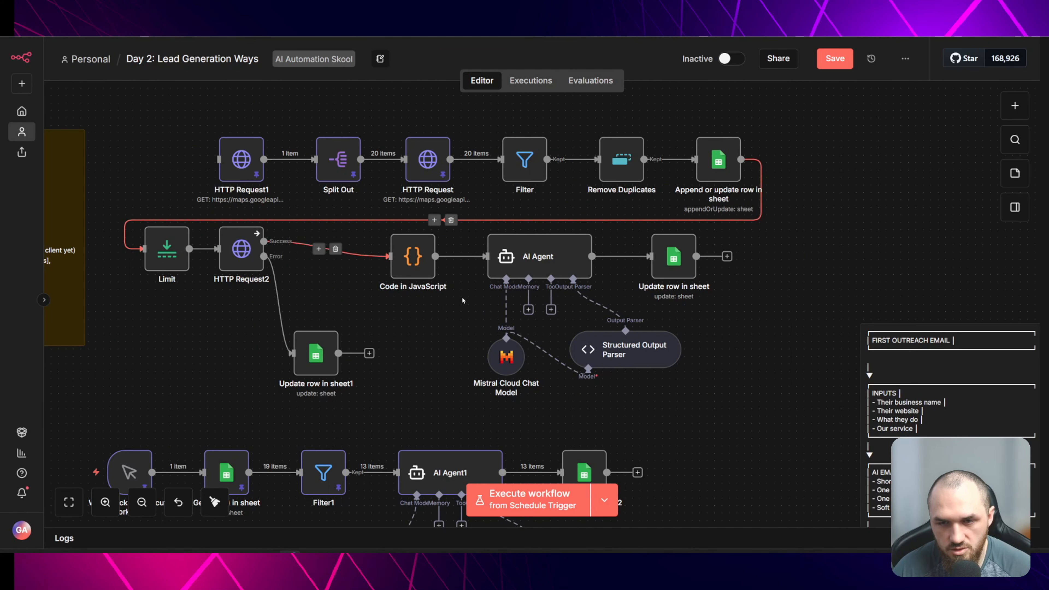
pyautogui.scroll(-5, 463, 301)
pyautogui.scroll(-3, 448, 282)
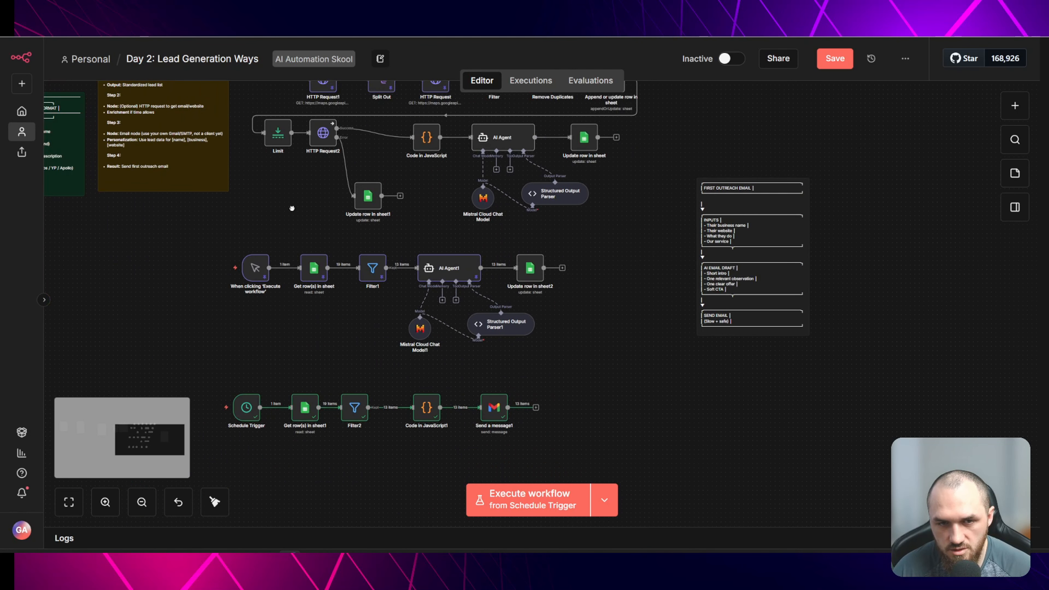
pyautogui.moveTo(292, 208); pyautogui.dragTo(341, 274)
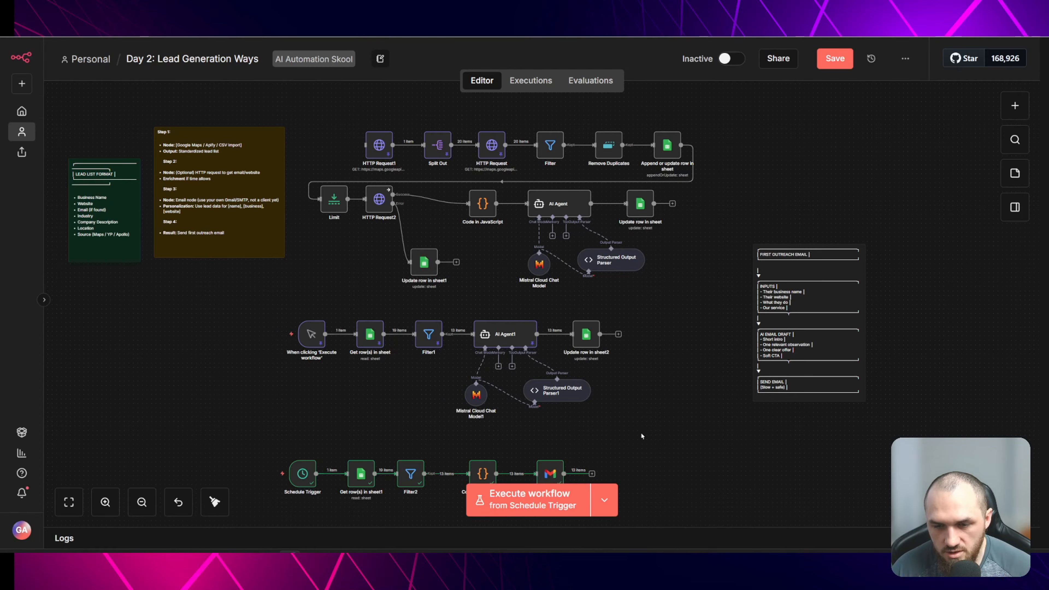
pyautogui.hotkey('ctrl', 's')
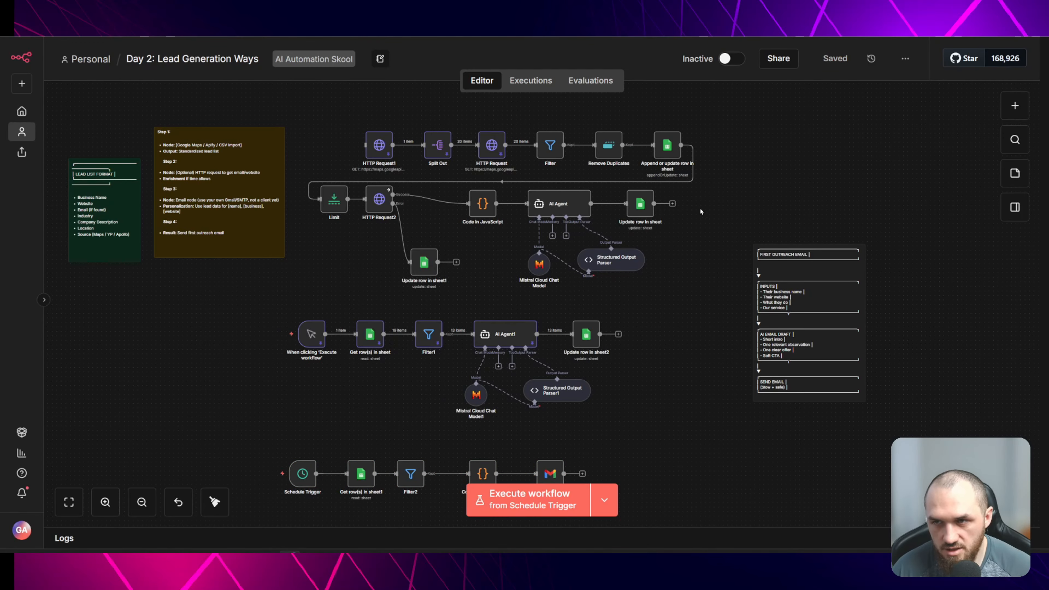
# - Move HTTP Request1, Split Out and HTTP Request upward and paste a manual Execute workflow trigger before HTTP Request1
pyautogui.scroll(5, 238, 146)
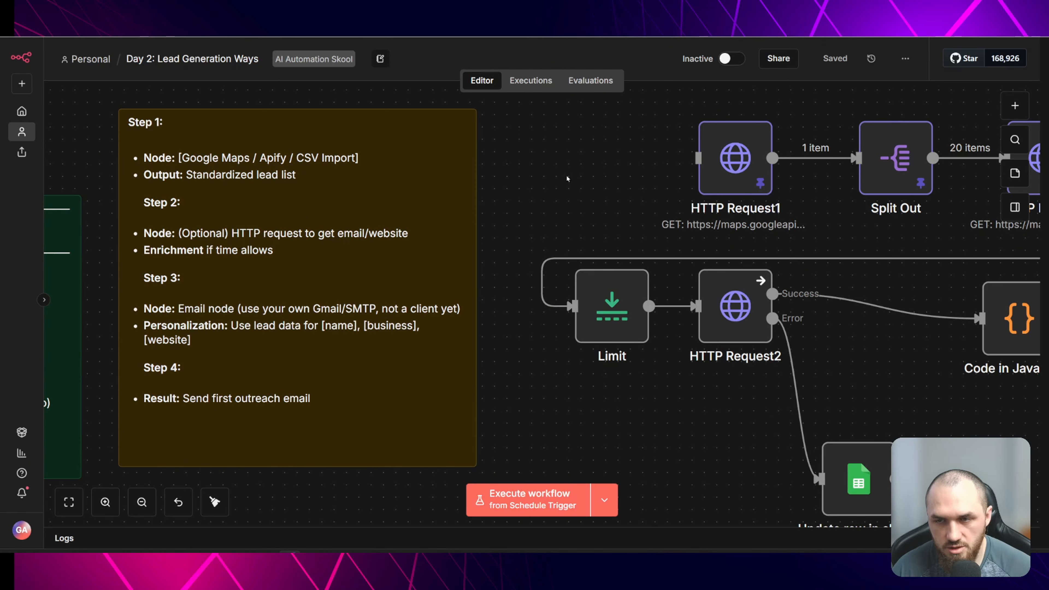
pyautogui.scroll(-5, 604, 172)
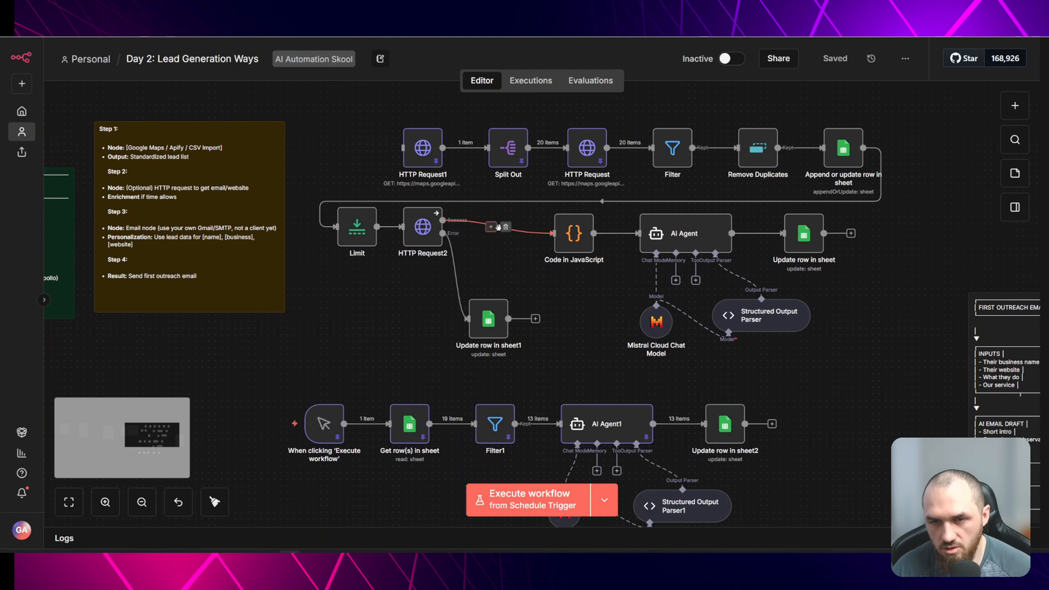
pyautogui.scroll(3, 516, 269)
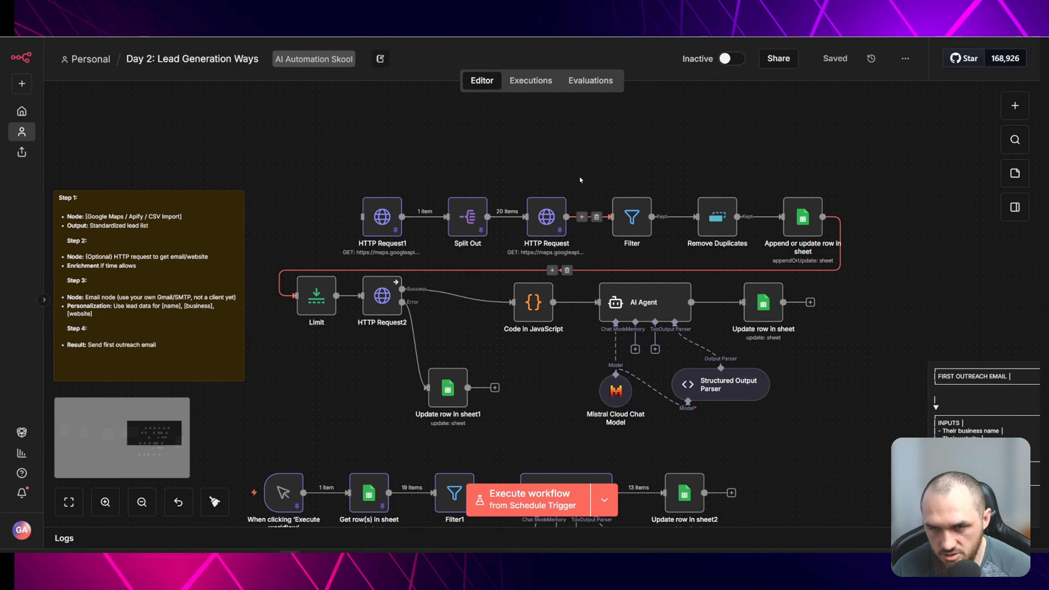
pyautogui.moveTo(566, 217); pyautogui.dragTo(347, 232)
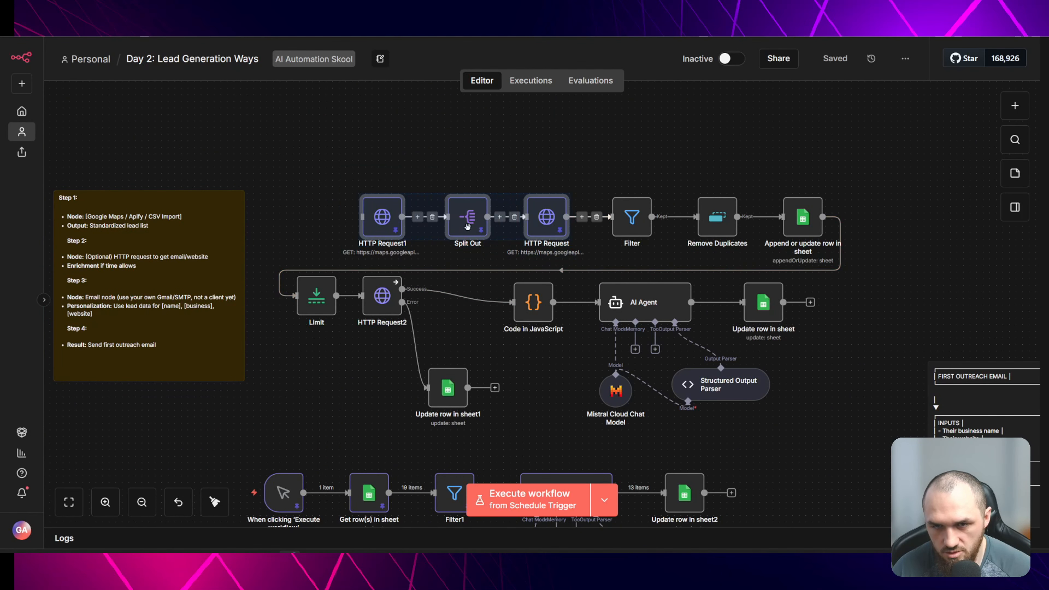
pyautogui.moveTo(467, 217); pyautogui.dragTo(421, 157)
pyautogui.scroll(5, 421, 165)
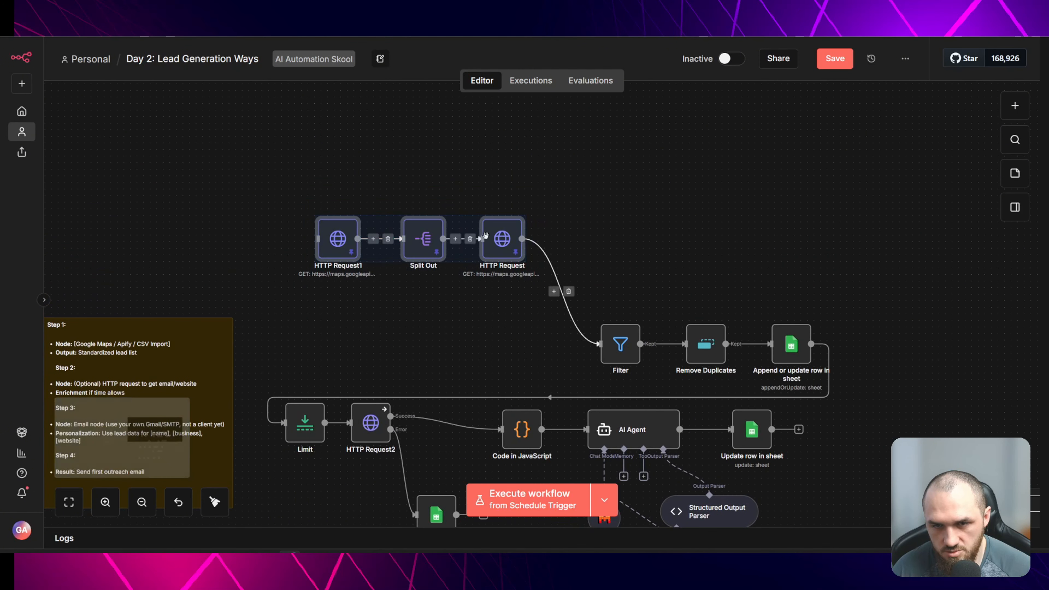
pyautogui.moveTo(486, 237); pyautogui.dragTo(487, 162)
pyautogui.click(488, 162)
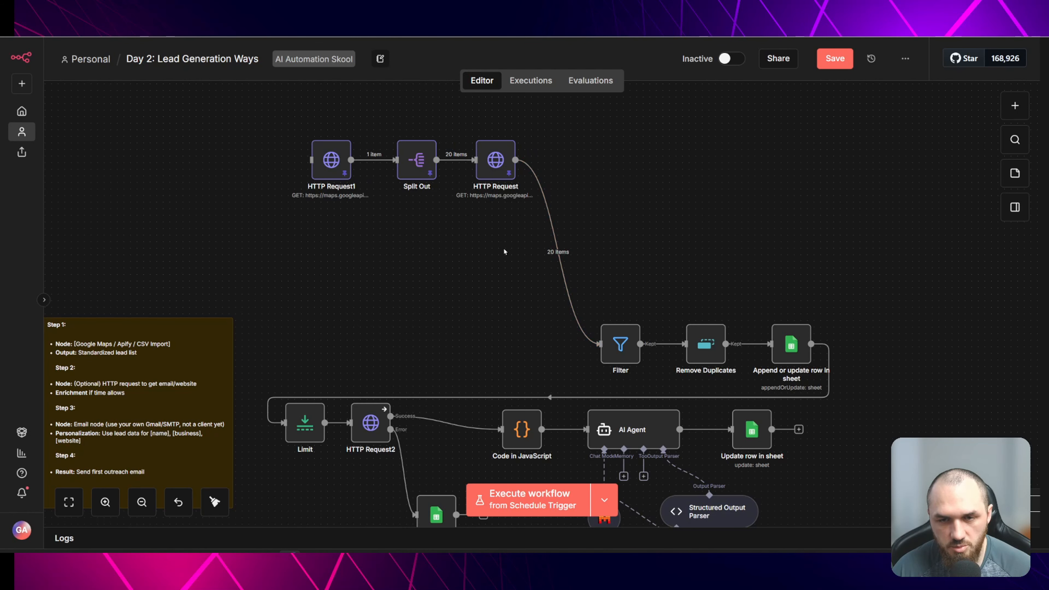
pyautogui.hotkey('ctrl', 'v')
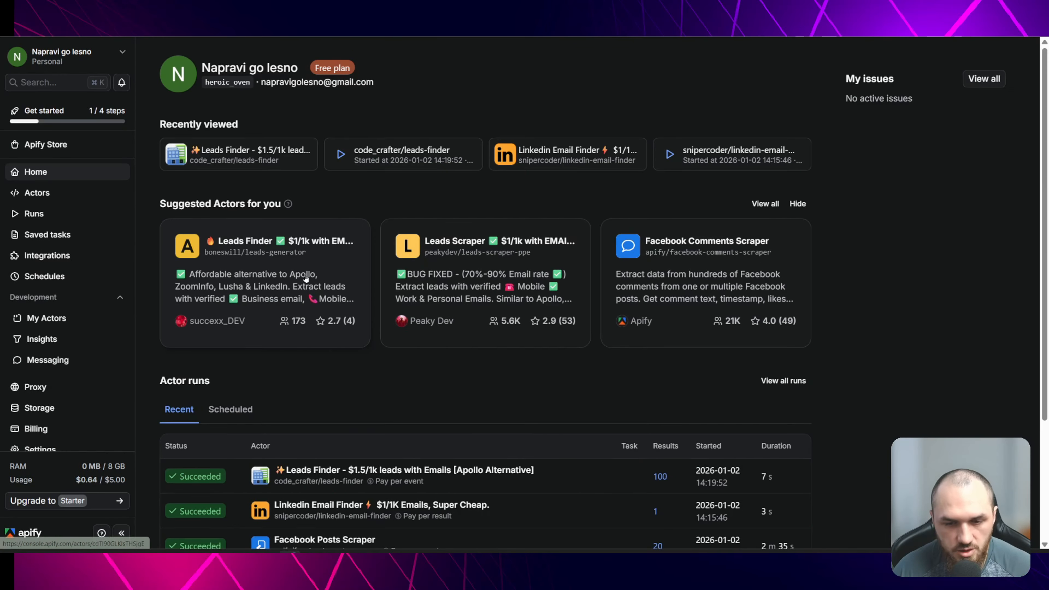
# - Switch to Apify, open the Leads Finder actor and review its input form settings
pyautogui.scroll(-3, 319, 243)
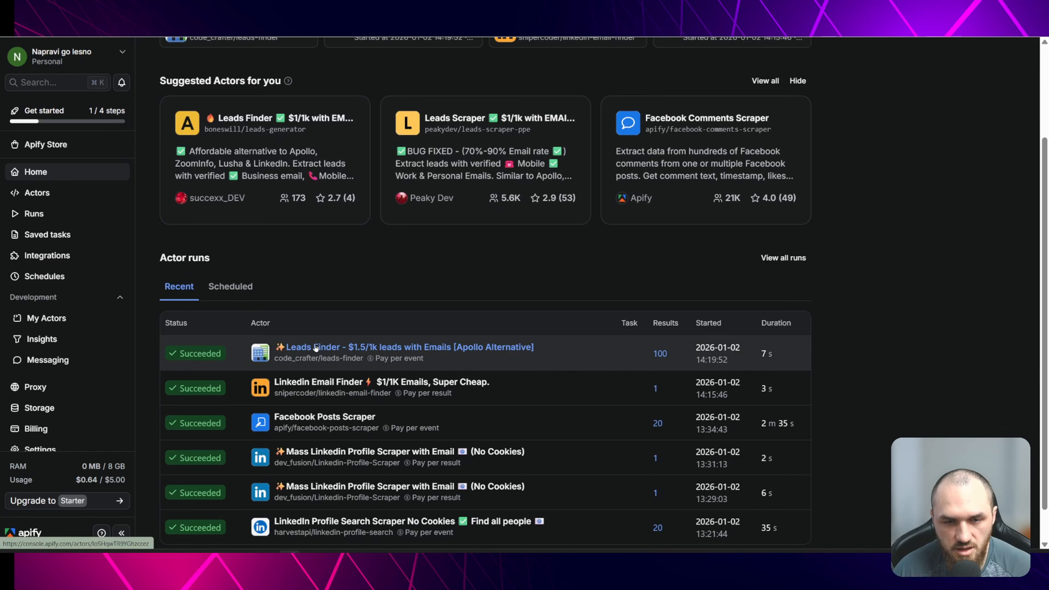
pyautogui.click(324, 347)
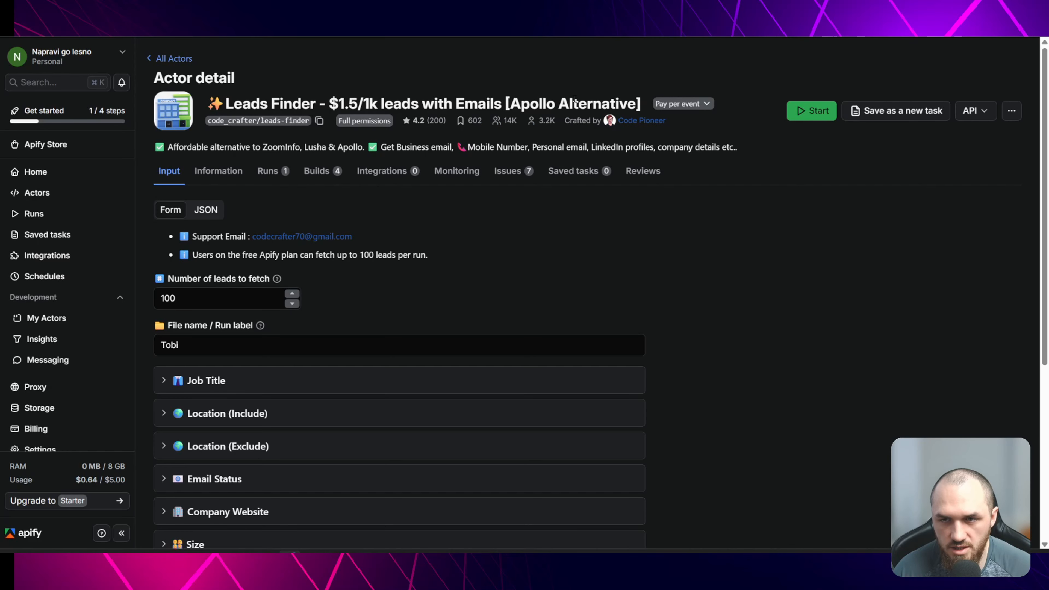
pyautogui.scroll(-2, 380, 195)
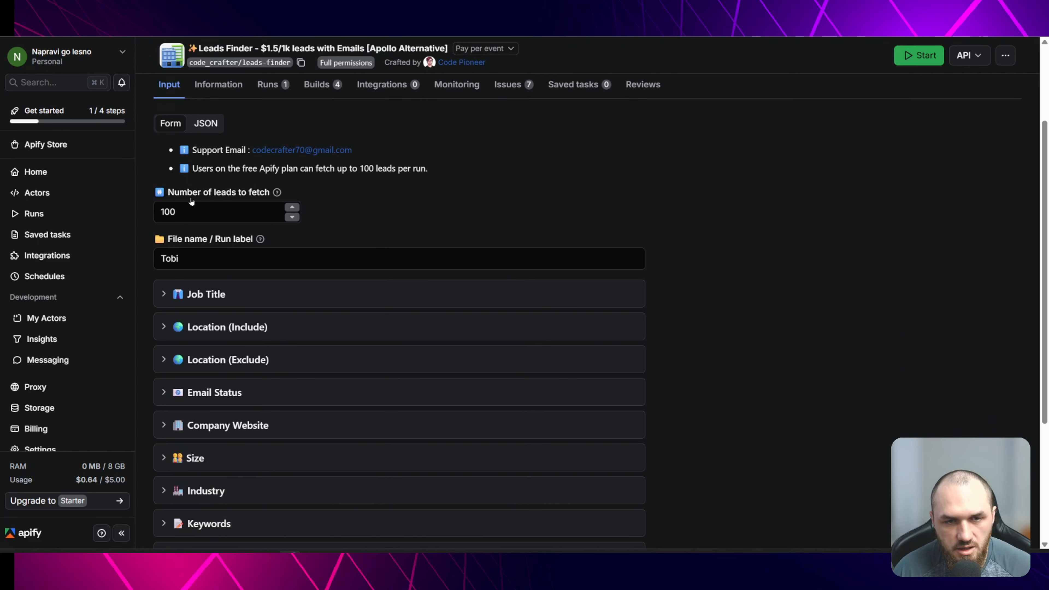
pyautogui.scroll(2, 221, 197)
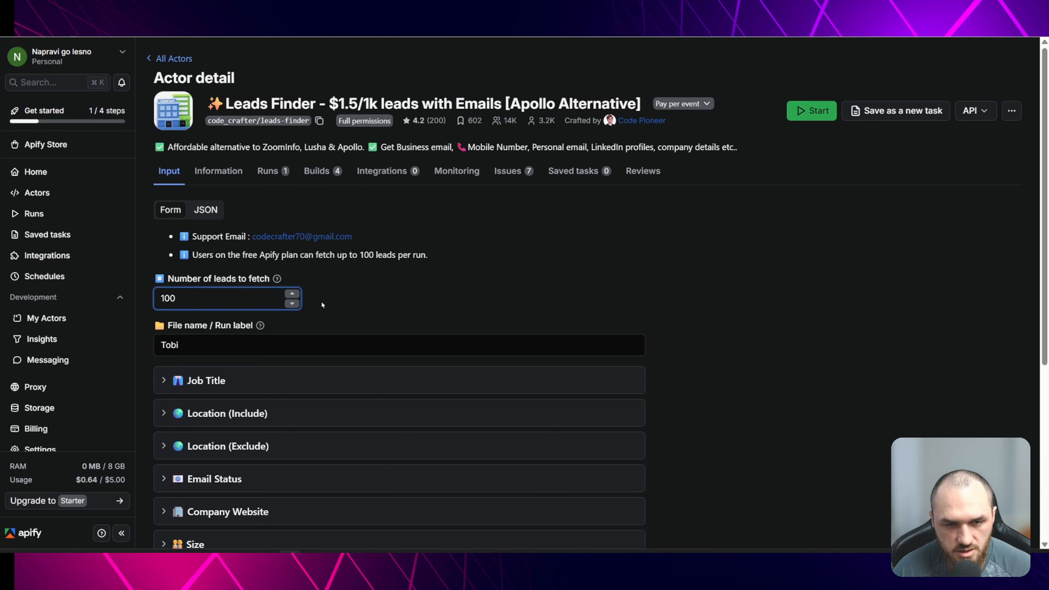
# - Set the Leads Finder run label to Muro
pyautogui.press('Tab')
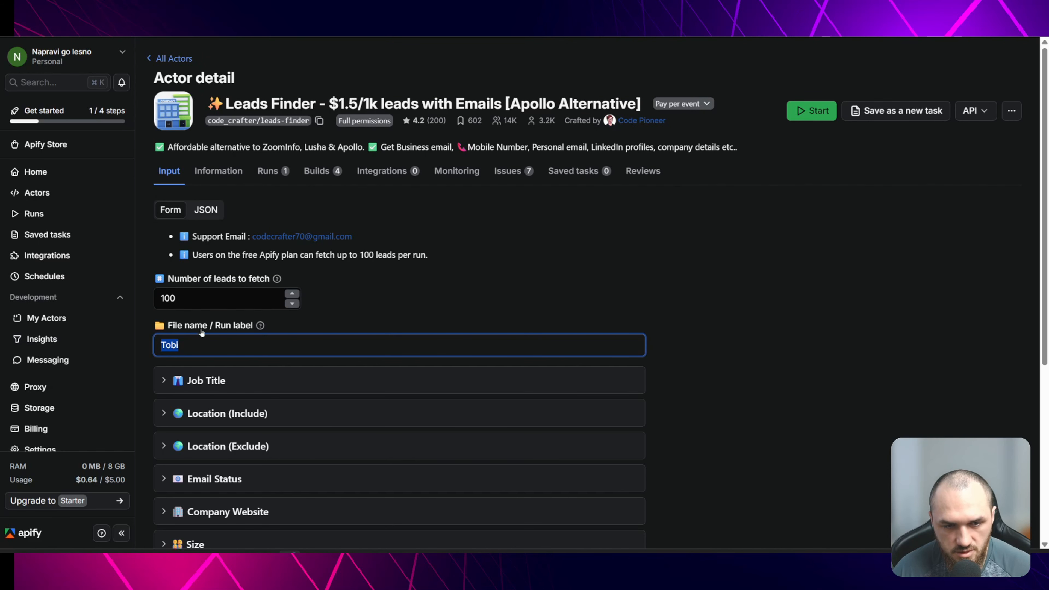
pyautogui.write('Muro')
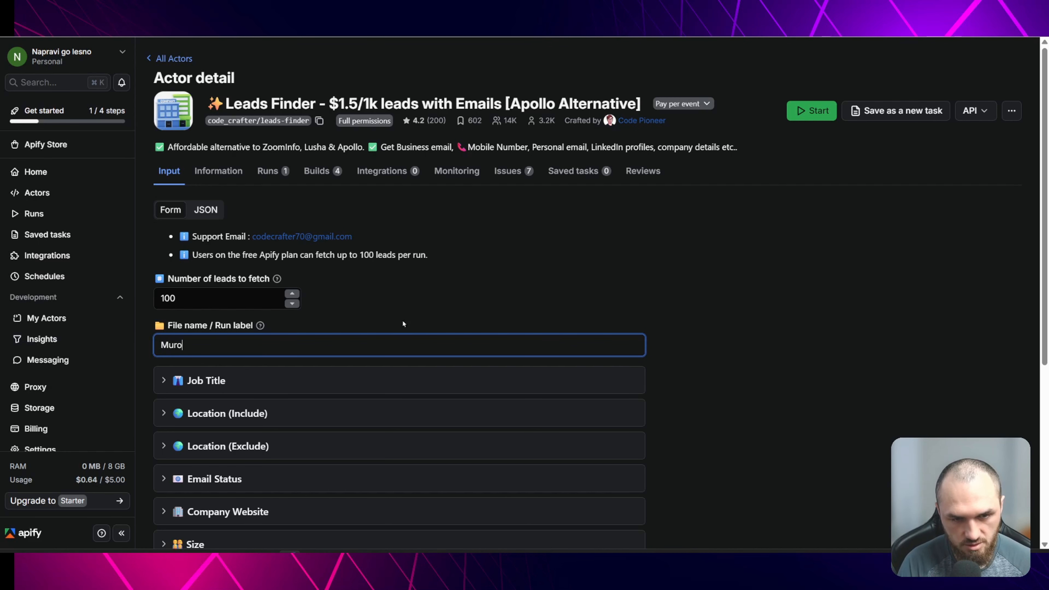
# - Expand the Job Title section and review its included titles, seniority and functional level settings
pyautogui.scroll(-2, 403, 324)
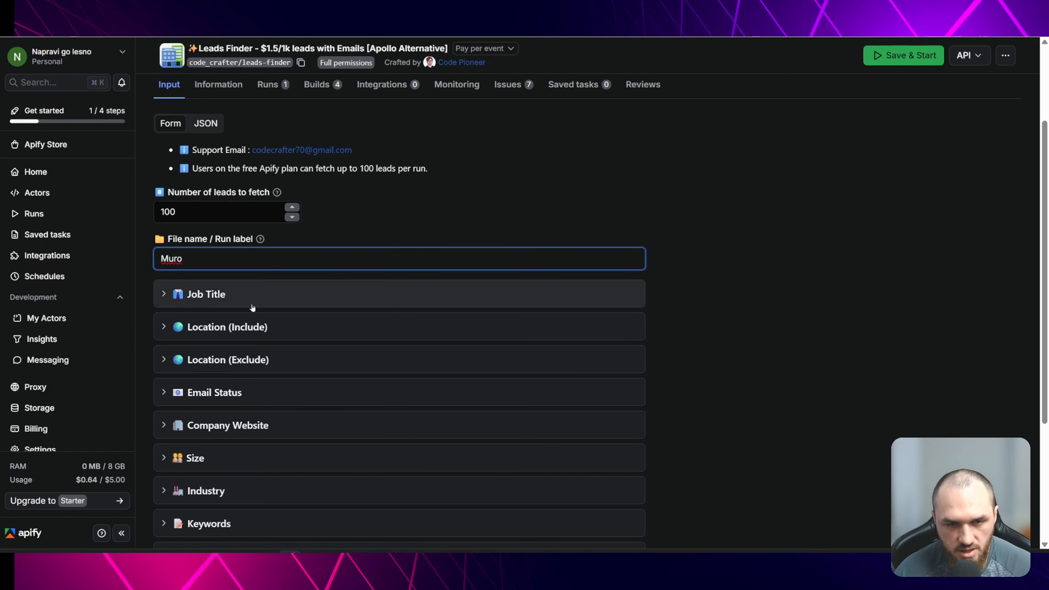
pyautogui.click(249, 295)
pyautogui.scroll(-3, 309, 329)
pyautogui.press('Tab')
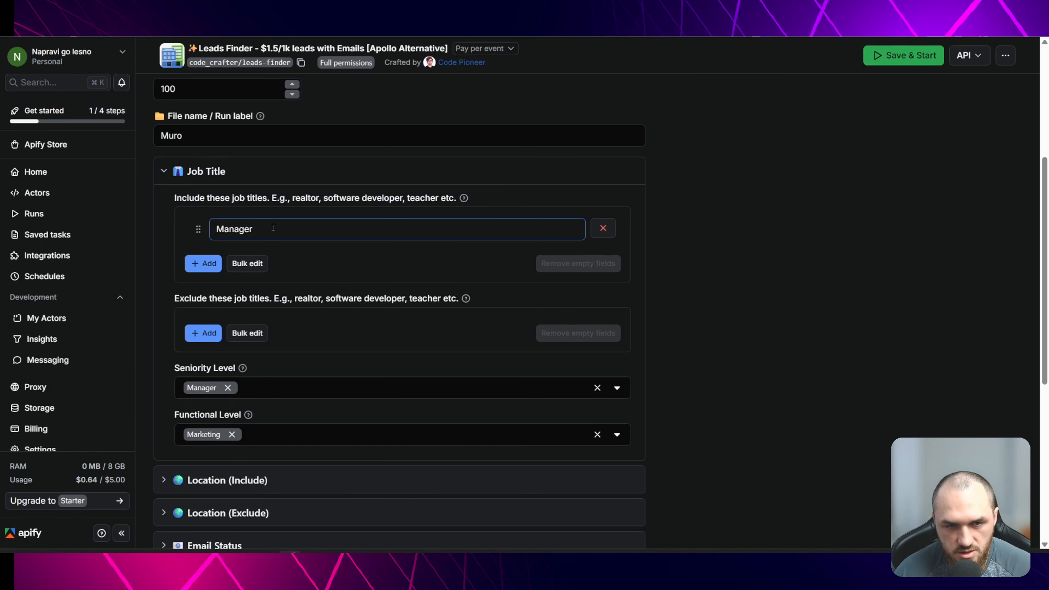
pyautogui.click(265, 226)
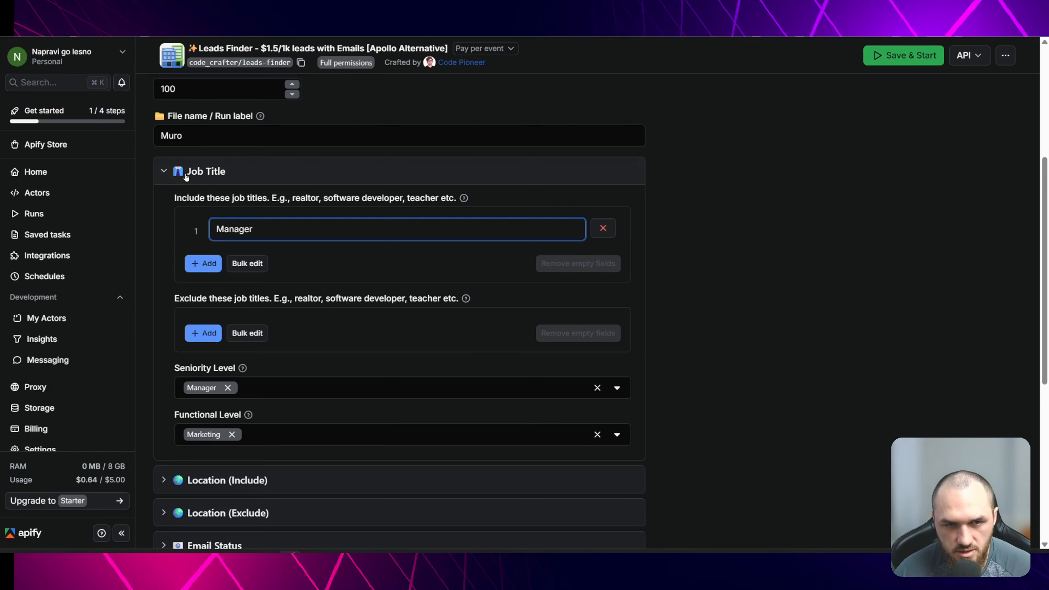
pyautogui.click(173, 171)
# - Expand Location (Include) and delete the London entry from the City list
pyautogui.click(227, 206)
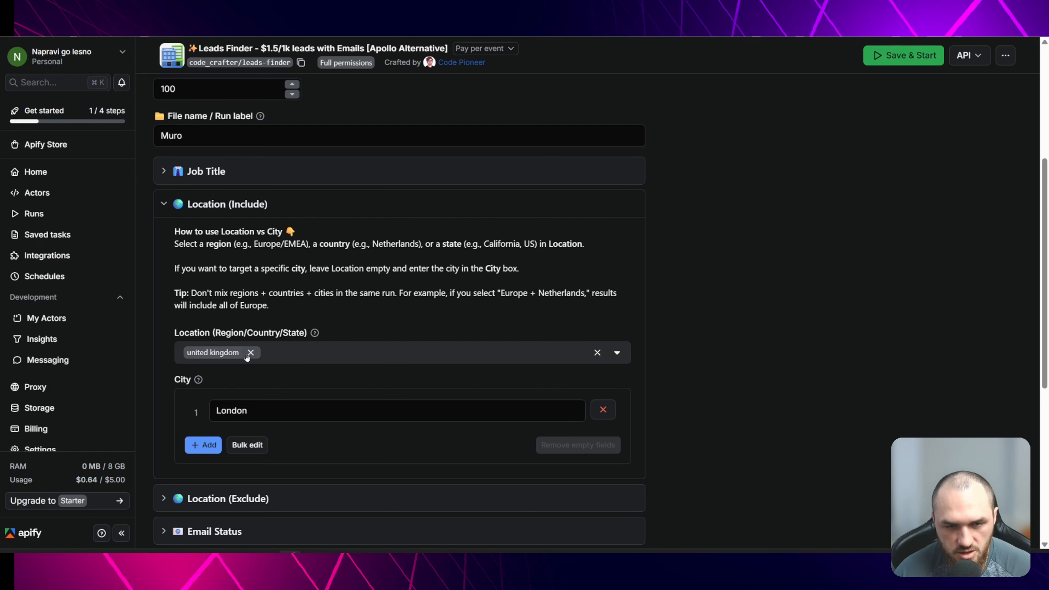
pyautogui.click(268, 413)
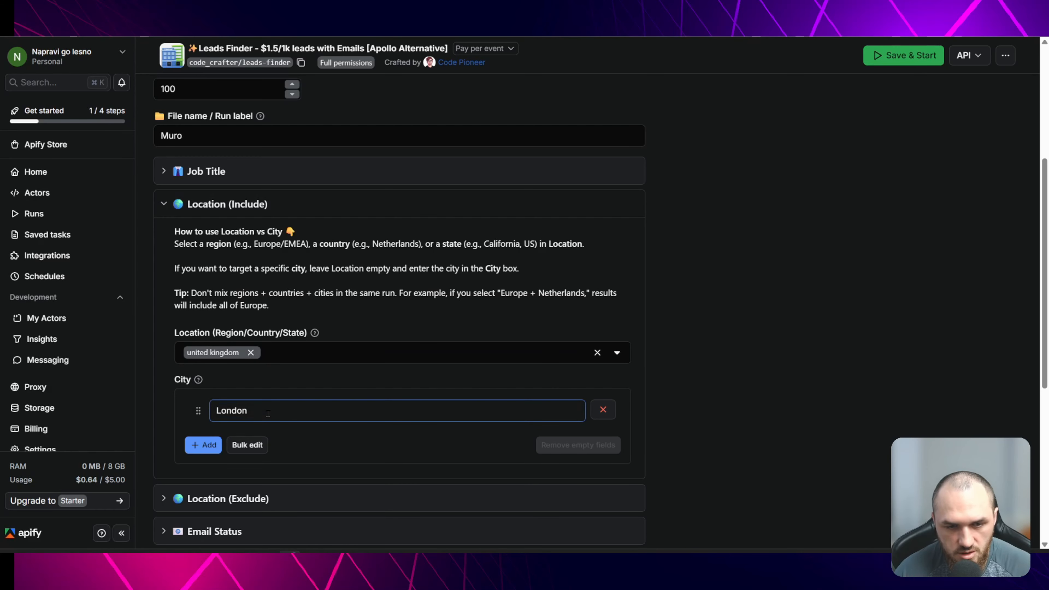
pyautogui.moveTo(268, 413); pyautogui.dragTo(165, 408)
pyautogui.press('BackSpace')
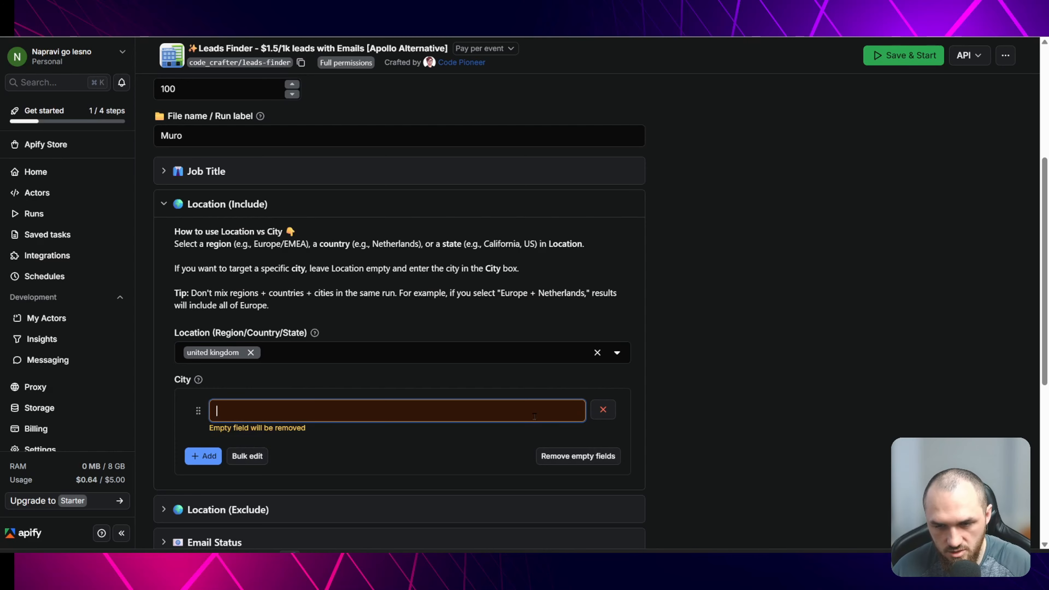
# - Review the Location (Exclude) section and its region selector
pyautogui.click(201, 204)
pyautogui.click(201, 237)
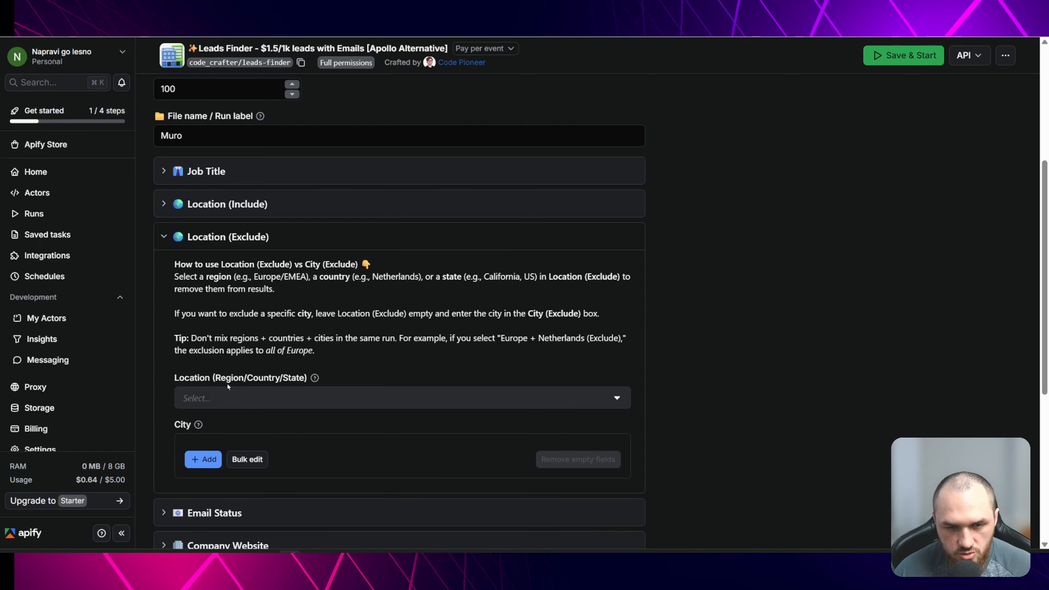
pyautogui.click(231, 396)
pyautogui.click(240, 277)
pyautogui.click(223, 182)
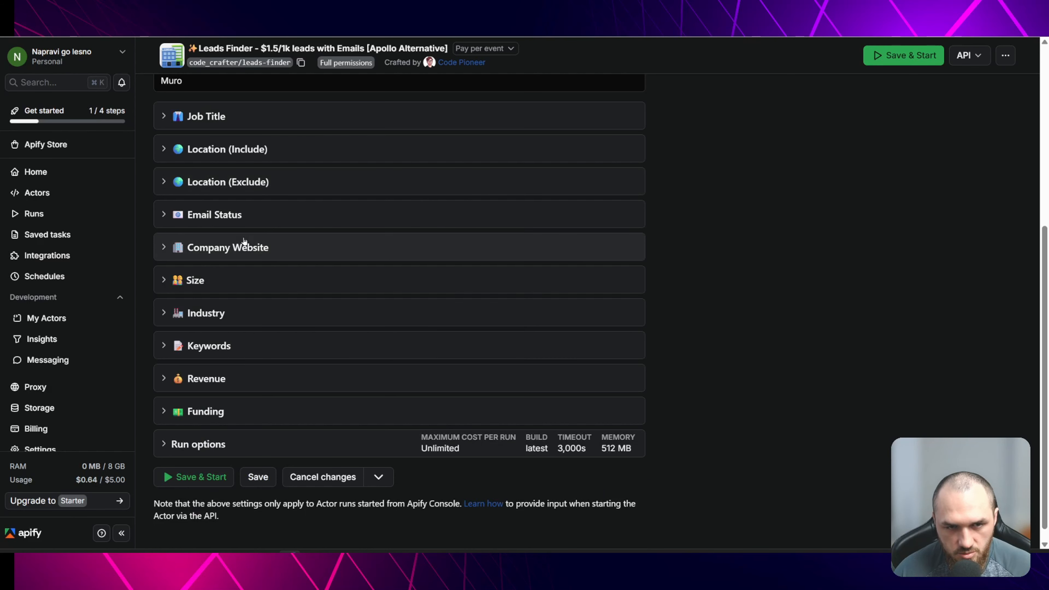
# - Review the Email Status and Company Website sections of the actor input
pyautogui.click(211, 217)
pyautogui.click(253, 259)
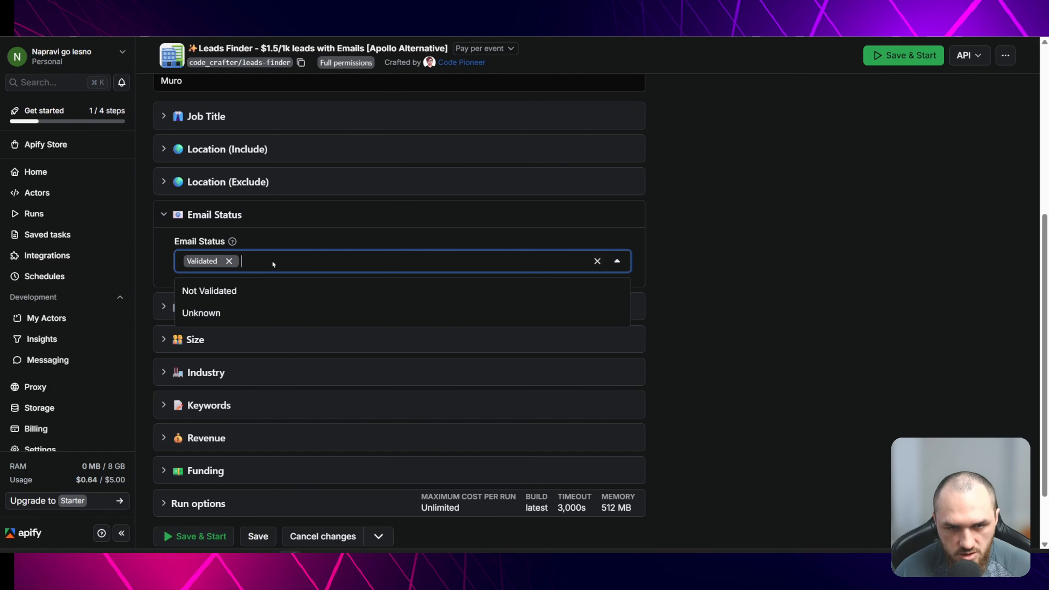
pyautogui.click(270, 240)
pyautogui.click(289, 307)
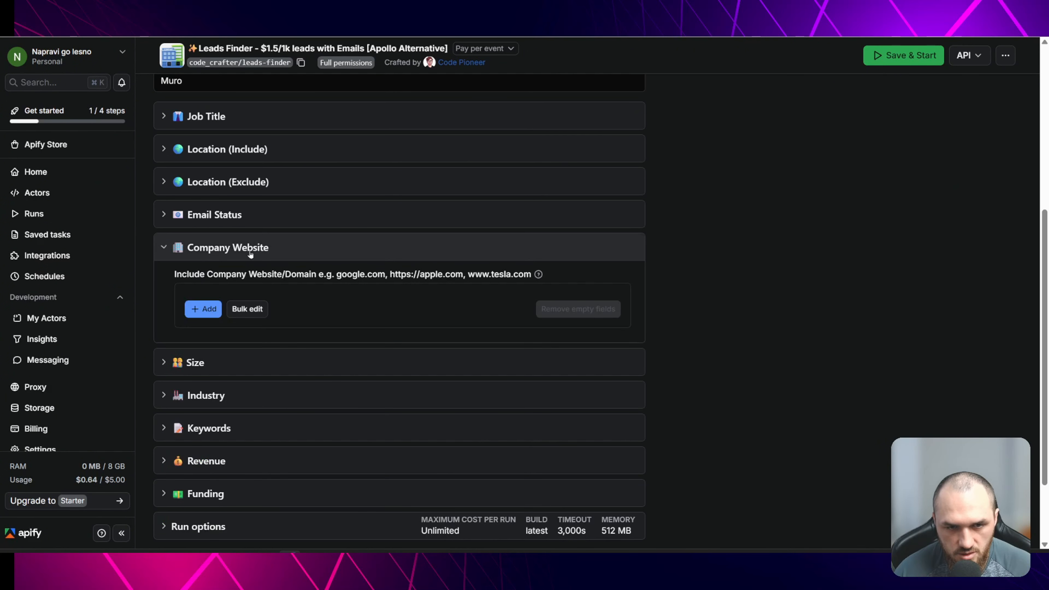
pyautogui.click(169, 250)
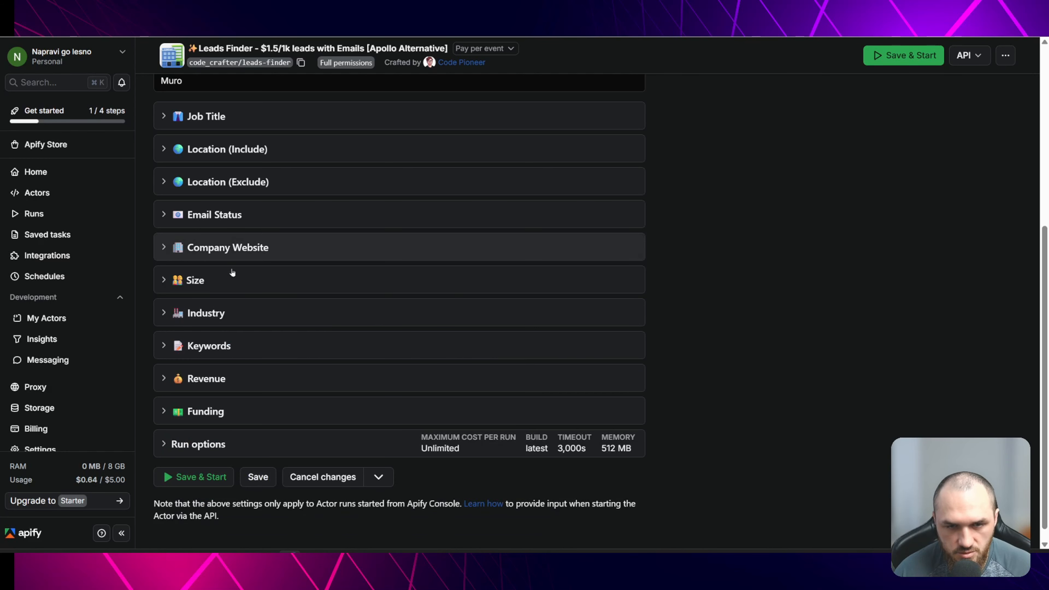
# - Review the company Size options and the Industry include and exclude filters
pyautogui.click(221, 279)
pyautogui.click(214, 326)
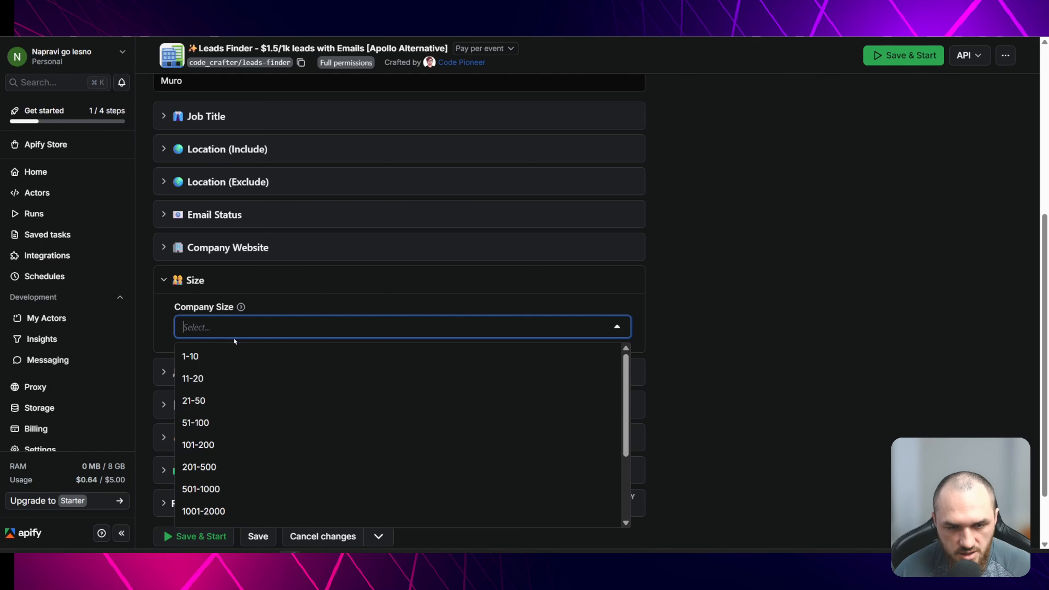
pyautogui.click(169, 279)
pyautogui.click(220, 311)
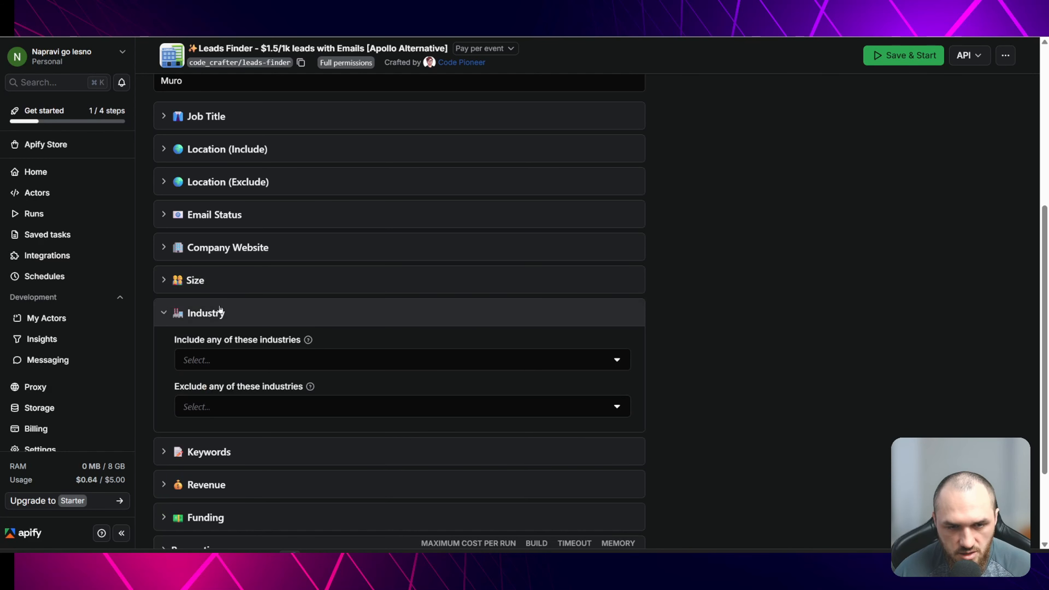
pyautogui.click(197, 314)
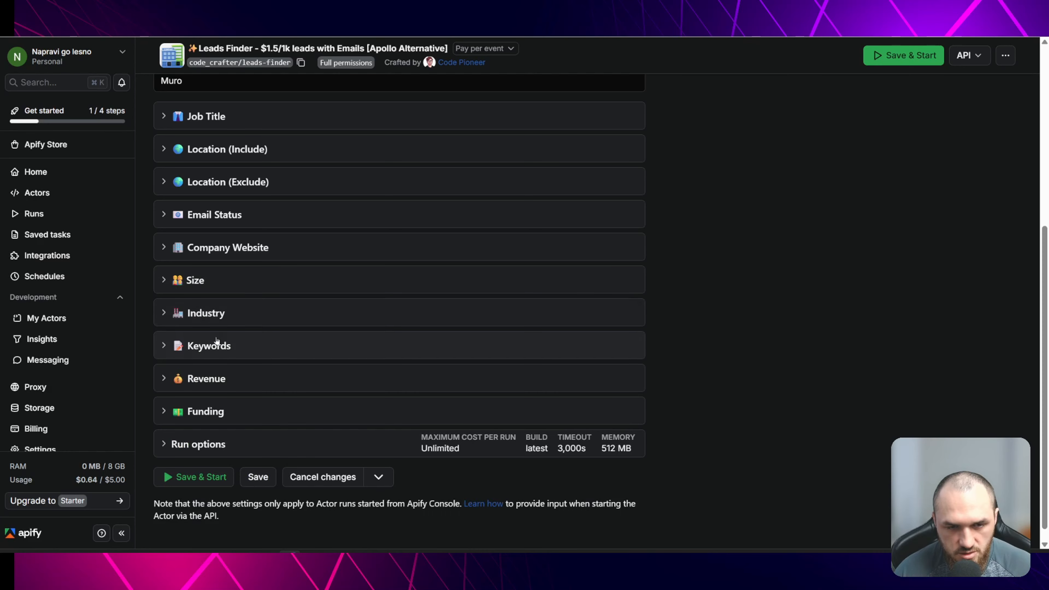
# - Expand the Revenue section and set the minimum revenue to 100K
pyautogui.click(207, 378)
pyautogui.click(219, 424)
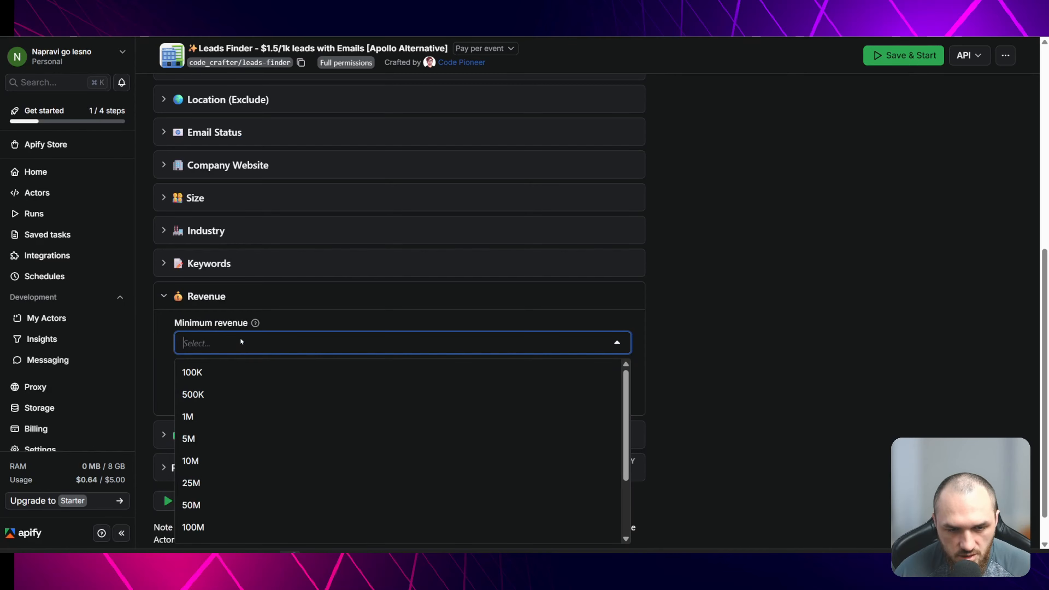
pyautogui.click(215, 373)
pyautogui.click(217, 298)
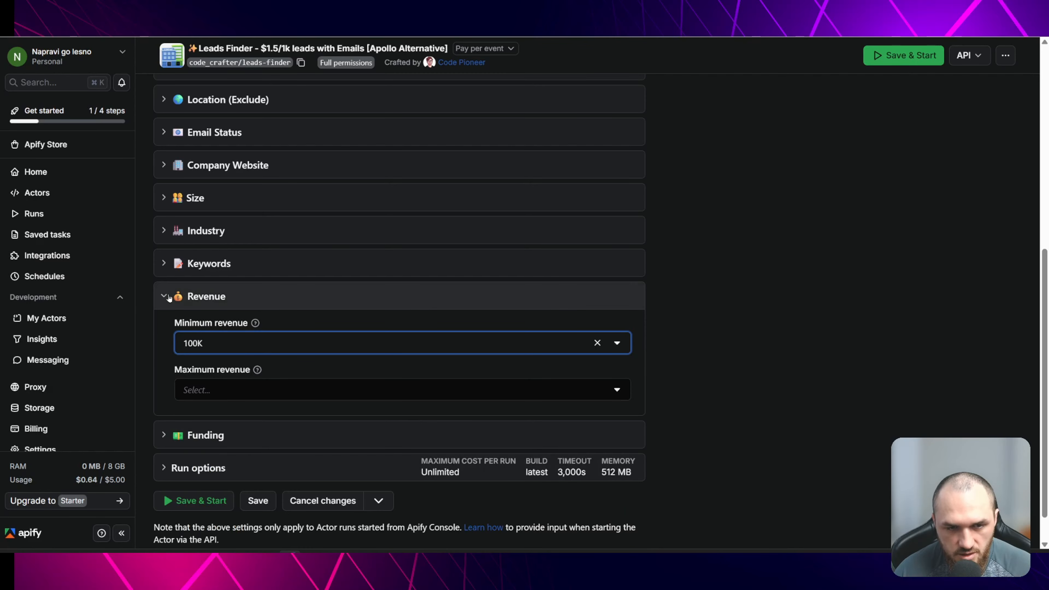
pyautogui.click(217, 397)
pyautogui.click(218, 397)
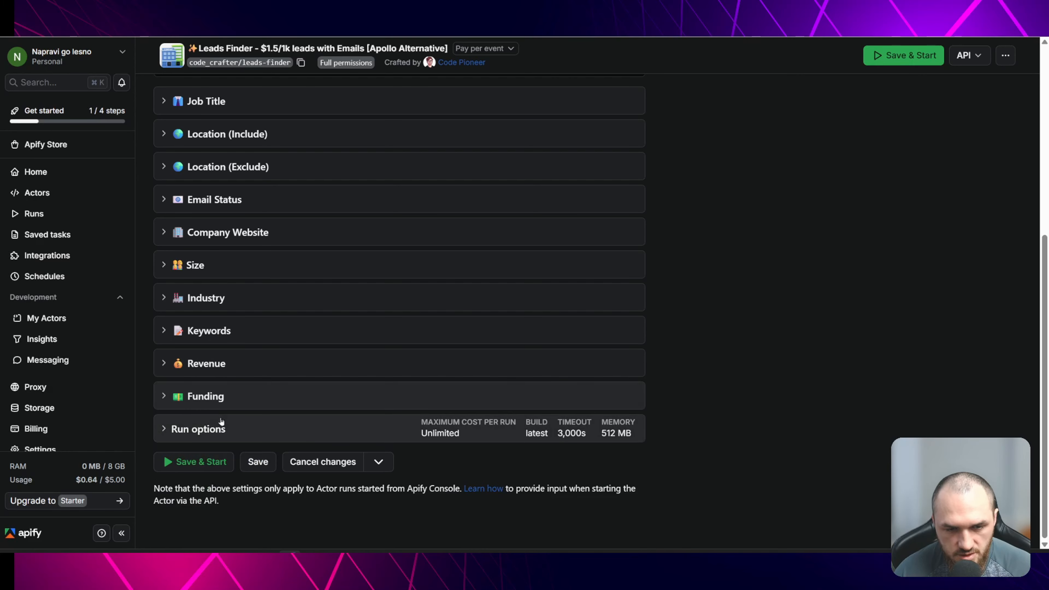
# - Review the actor's run options for build, timeout, memory and maximum cost
pyautogui.click(218, 424)
pyautogui.scroll(-5, 274, 422)
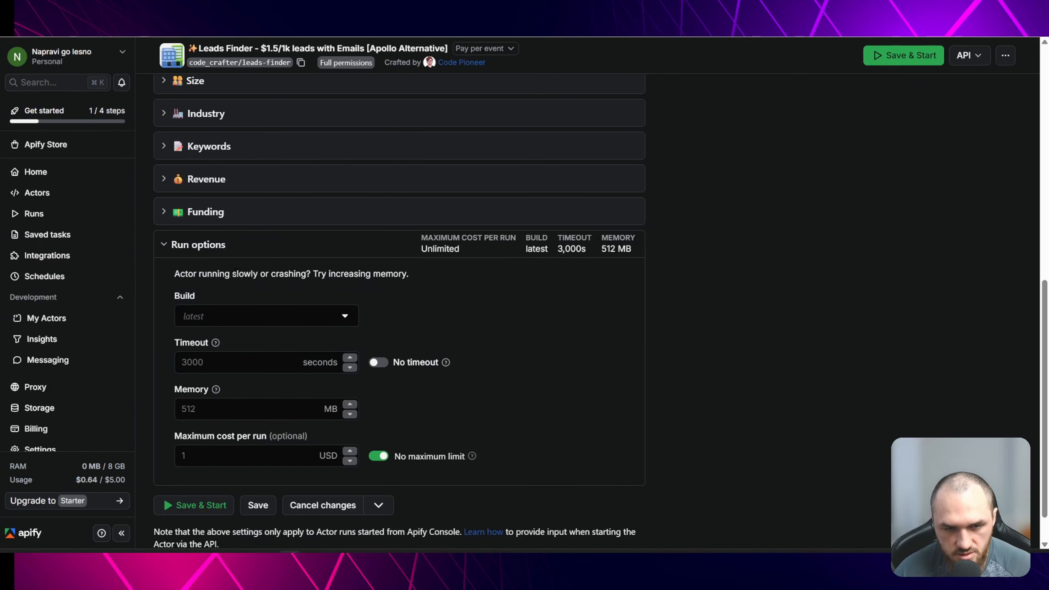
pyautogui.click(298, 243)
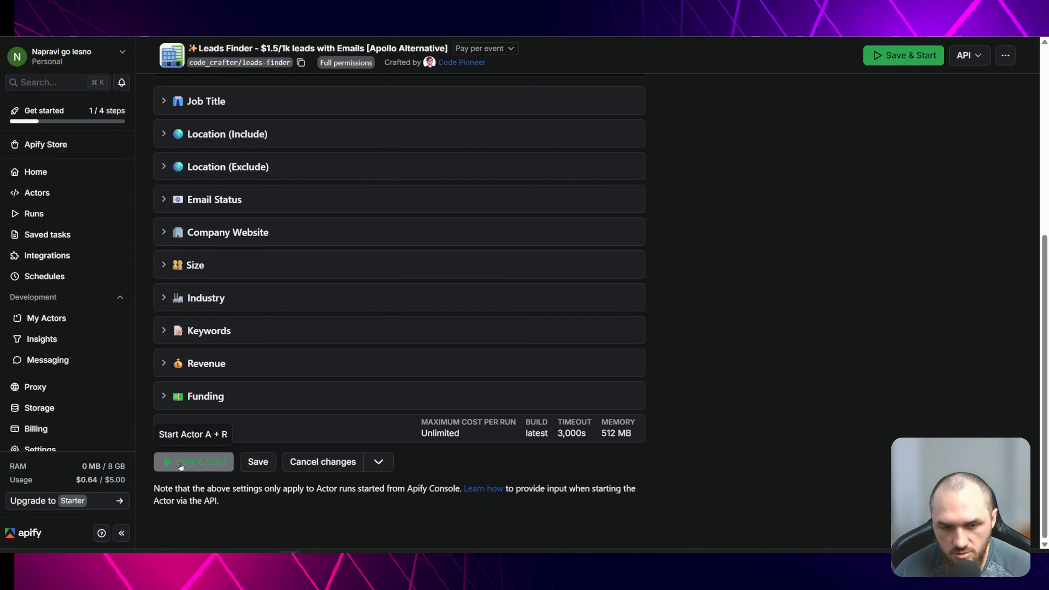
# - Save the input and start the Leads Finder actor run
pyautogui.click(208, 465)
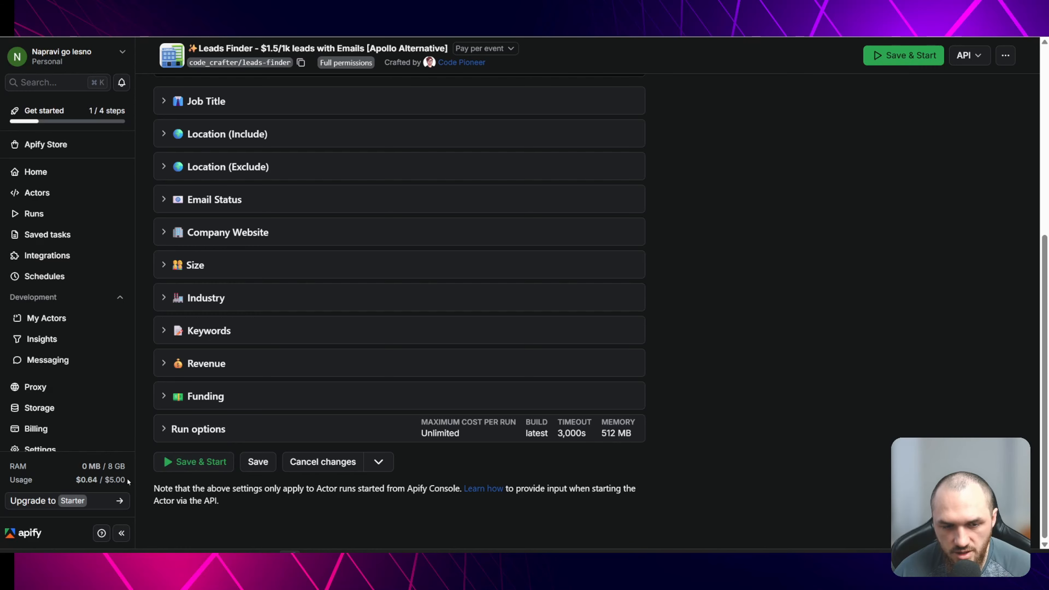
pyautogui.moveTo(112, 478); pyautogui.dragTo(104, 479)
pyautogui.click(222, 508)
pyautogui.scroll(8, 237, 488)
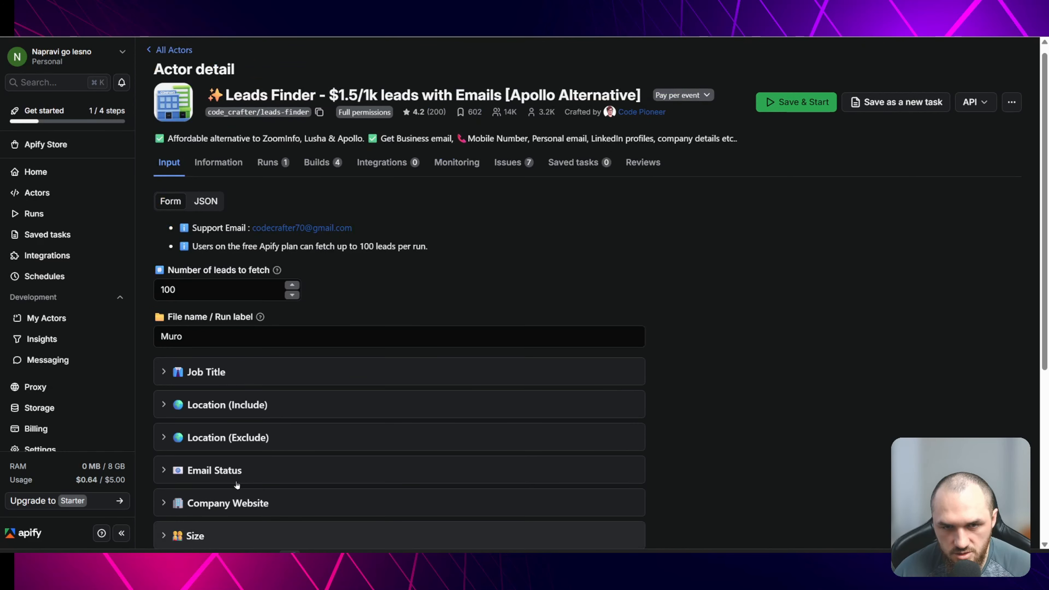
pyautogui.scroll(-7, 306, 251)
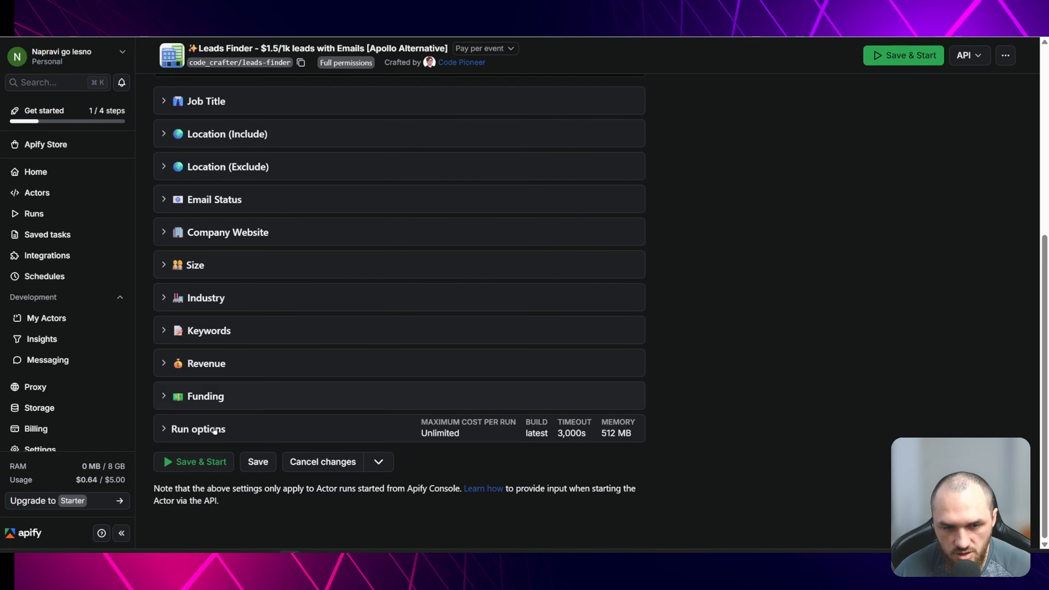
pyautogui.click(202, 460)
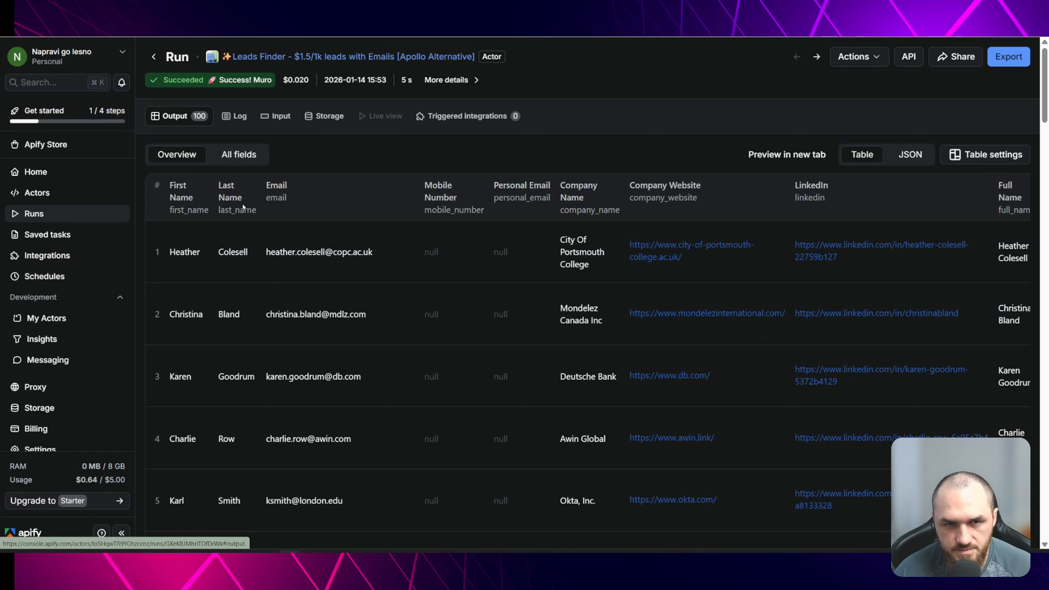
# - Scroll through the run's output table of leads
pyautogui.scroll(-20, 925, 342)
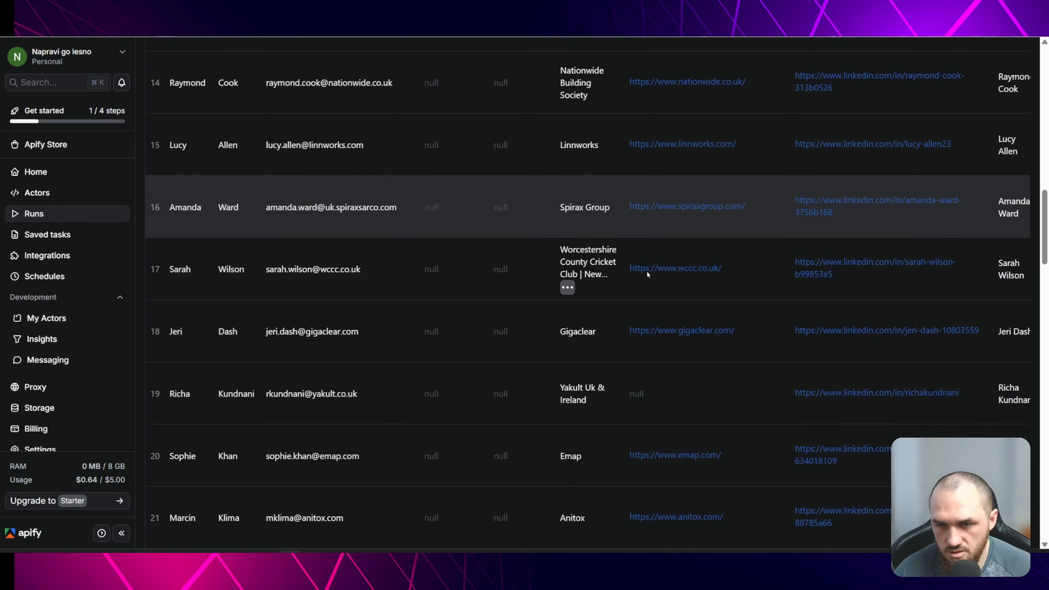
pyautogui.scroll(18, 646, 270)
pyautogui.scroll(3, 678, 347)
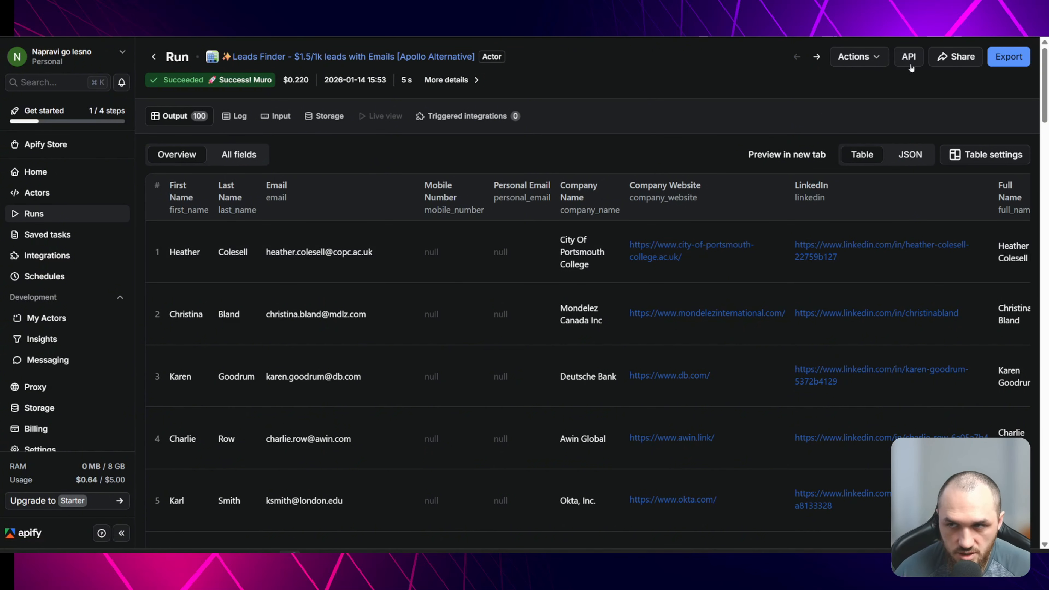
# - Open the run's API endpoints and select the dataset ID in the Get dataset items URL
pyautogui.click(908, 60)
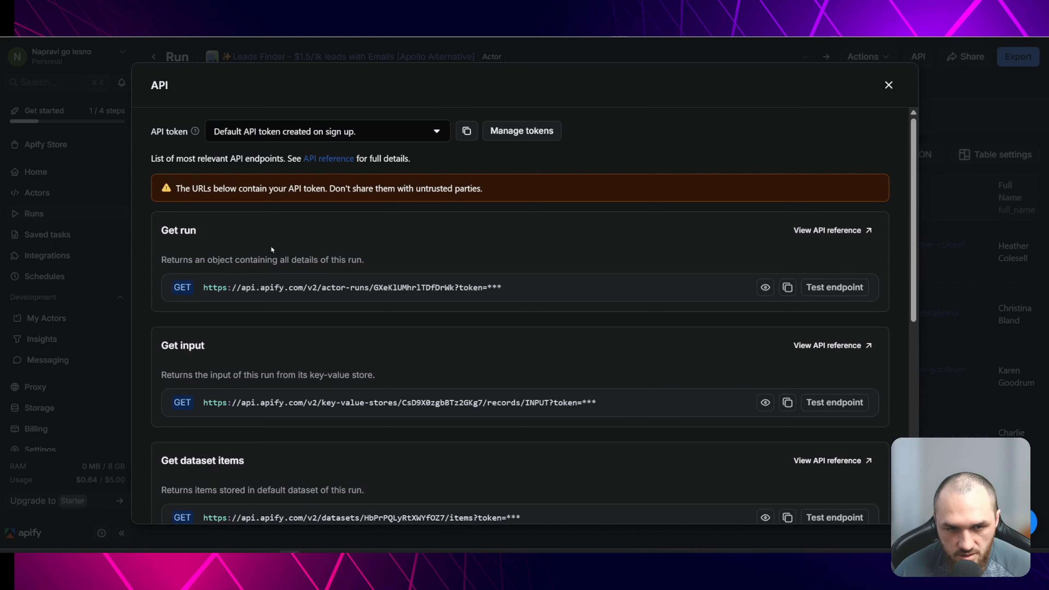
pyautogui.scroll(-5, 271, 248)
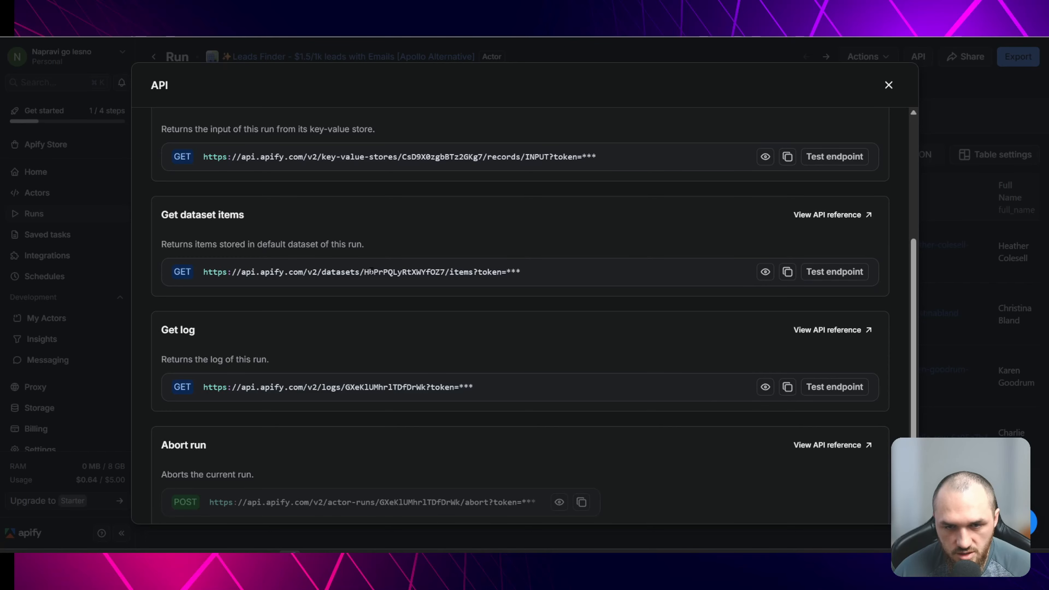
pyautogui.moveTo(364, 273); pyautogui.dragTo(444, 272)
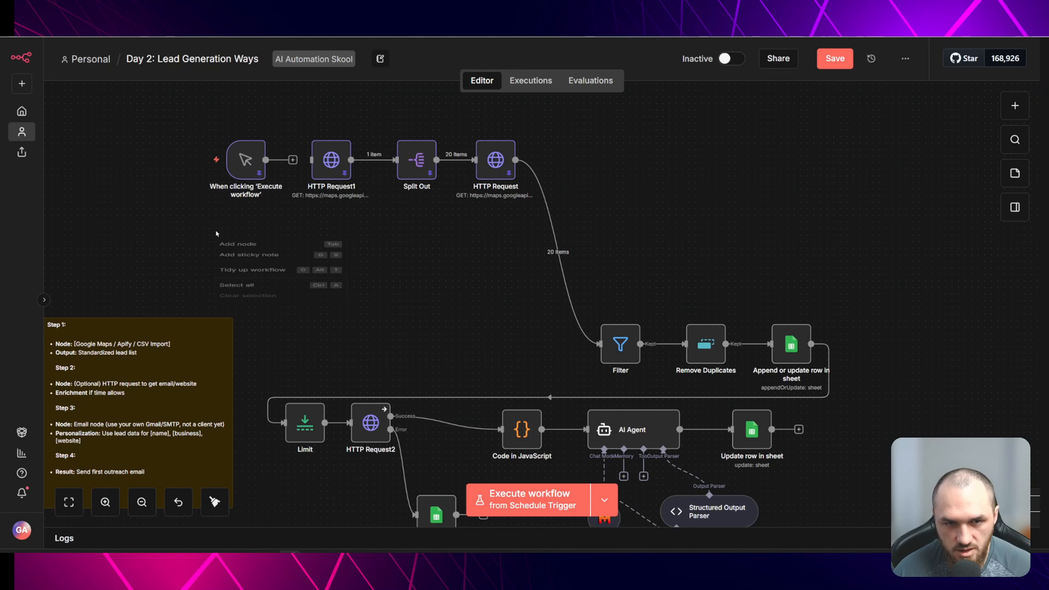
# - Add an Apify node with the Get dataset items action to the canvas
pyautogui.rightClick(216, 242)
pyautogui.click(238, 250)
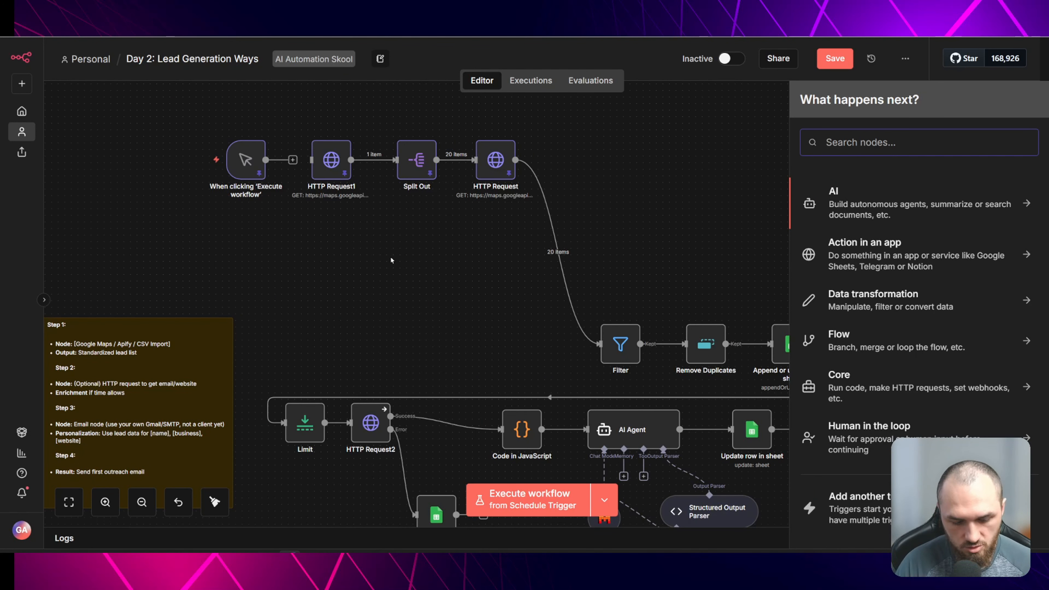
pyautogui.write('apif')
pyautogui.click(819, 211)
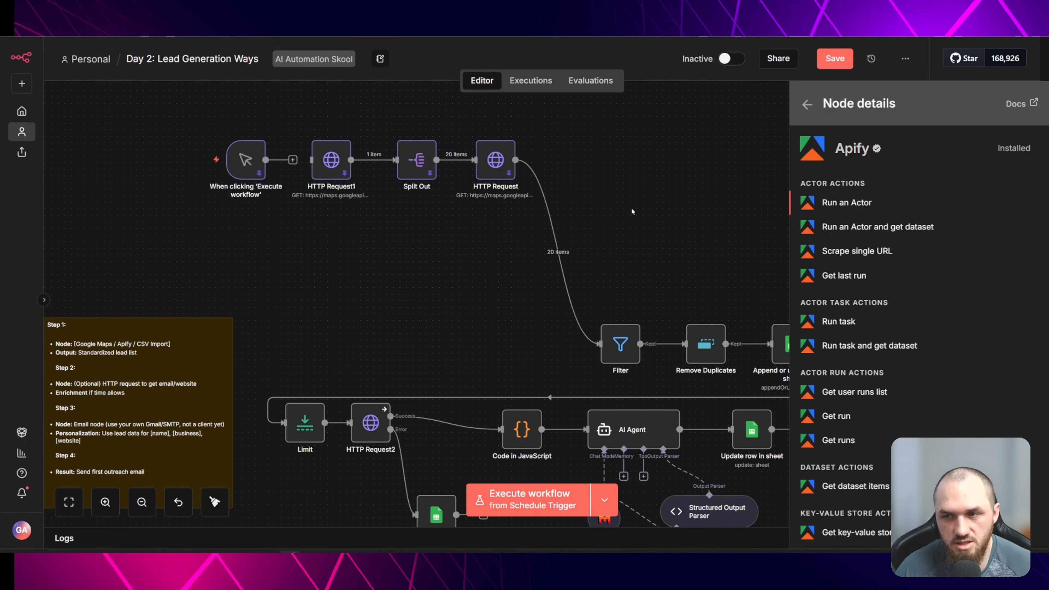
pyautogui.scroll(-2, 855, 215)
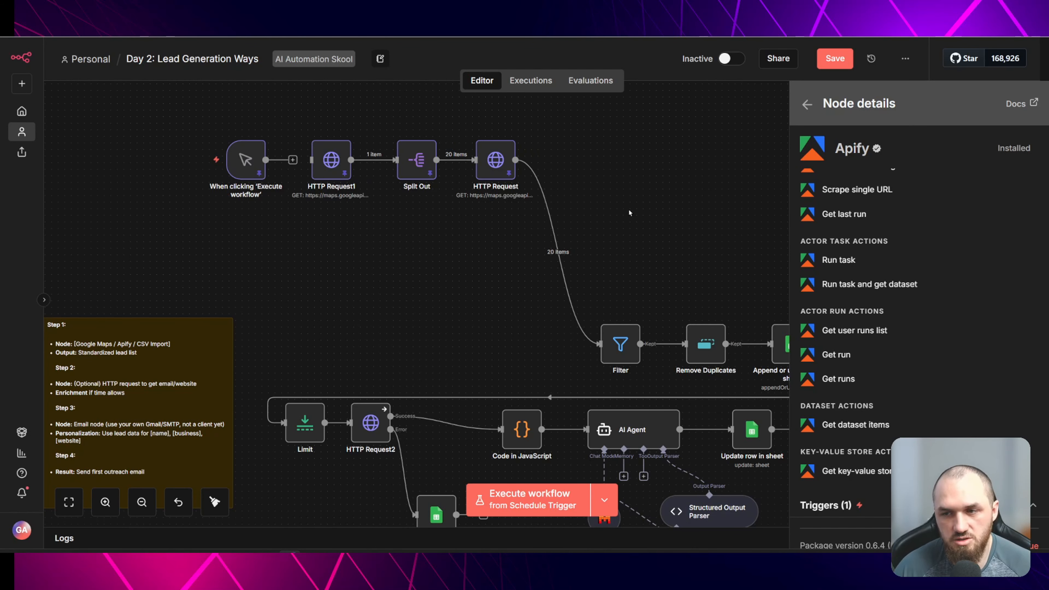
pyautogui.scroll(-1, 826, 310)
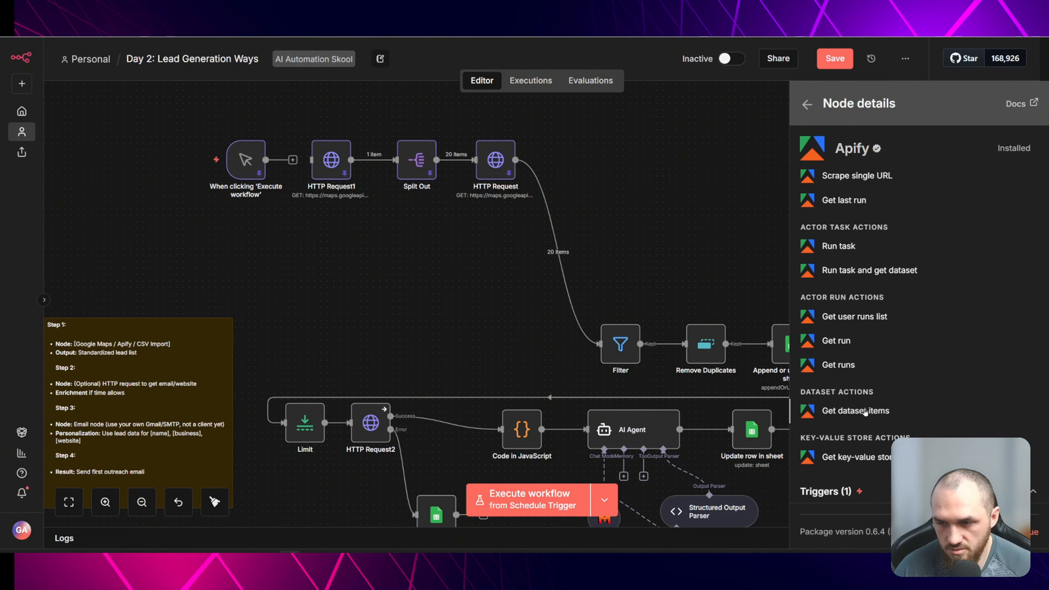
pyautogui.click(870, 413)
# - Copy the dataset ID from the run's Get dataset items URL and paste it into the node's Dataset ID field
pyautogui.click(434, 177)
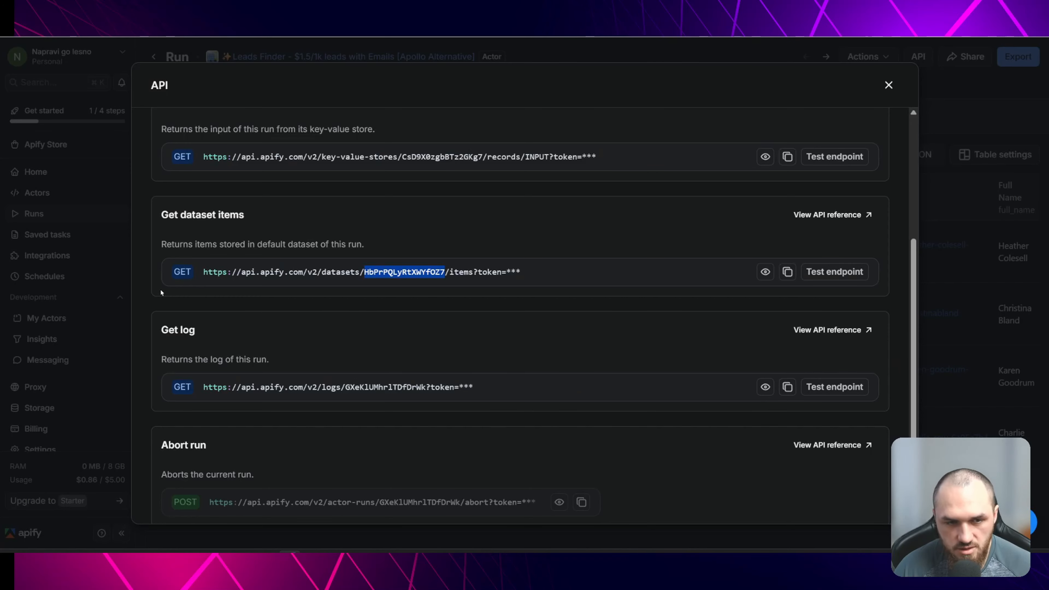
pyautogui.rightClick(403, 272)
pyautogui.click(439, 283)
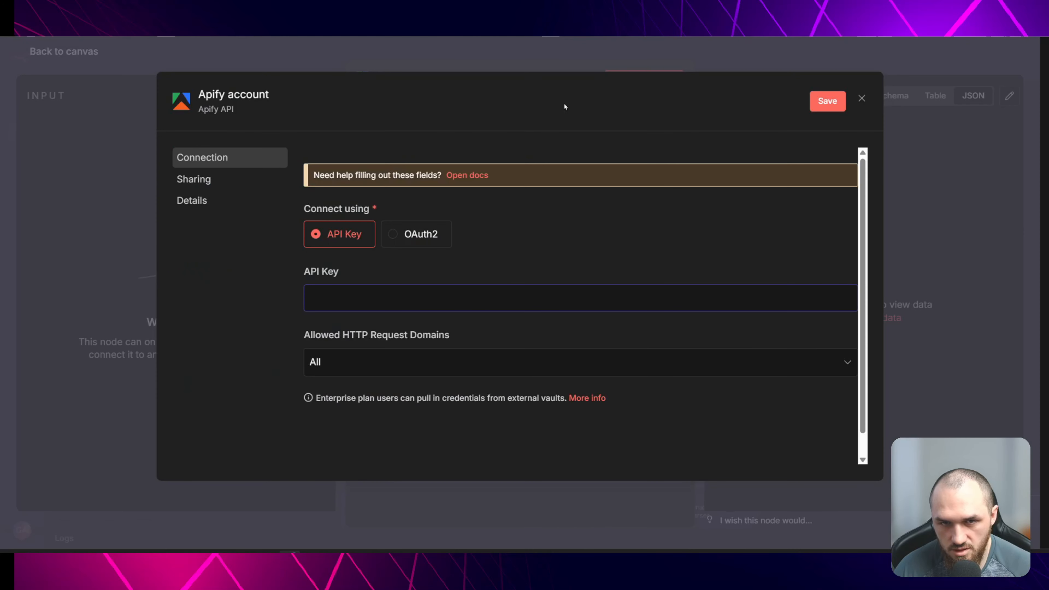
pyautogui.press('Escape')
pyautogui.click(398, 277)
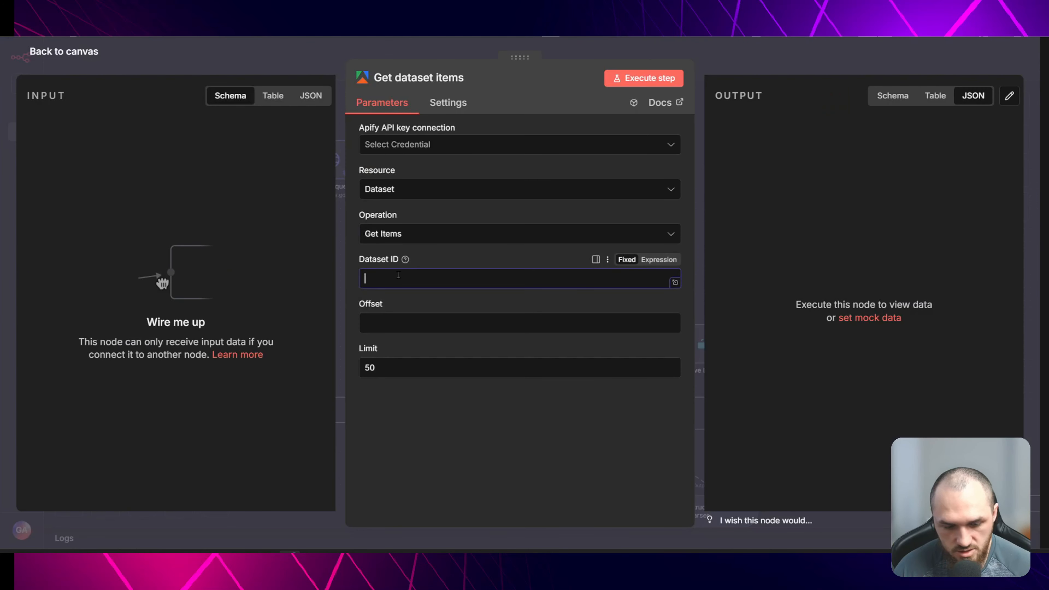
pyautogui.hotkey('ctrl', 'v')
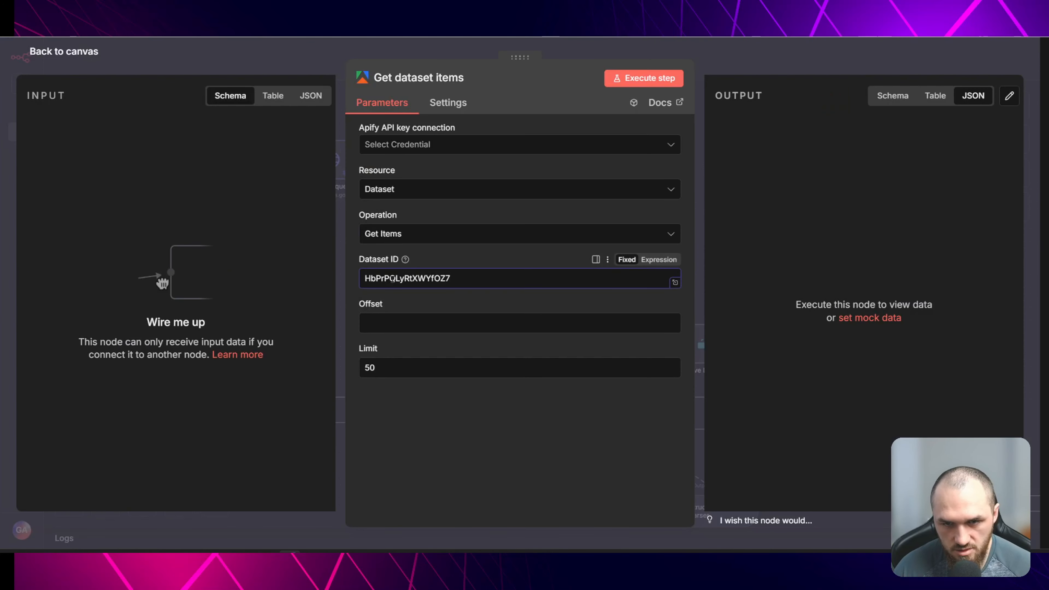
# - Create a new Apify API key credential using the account's personal API token from Apify settings
pyautogui.click(473, 144)
pyautogui.click(471, 179)
pyautogui.click(363, 306)
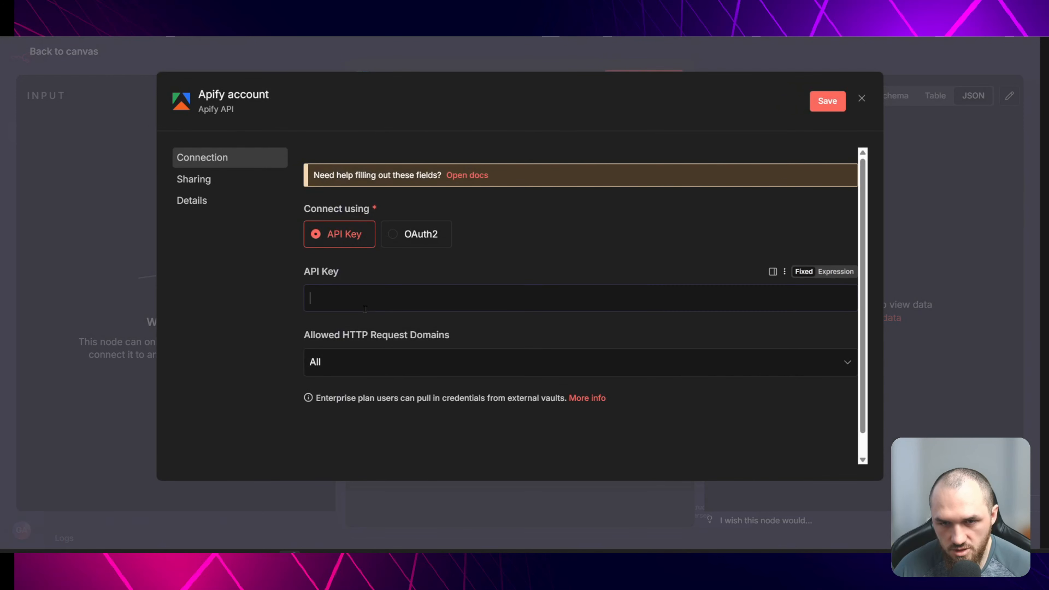
pyautogui.hotkey('ctrl', 'Tab')
pyautogui.click(40, 453)
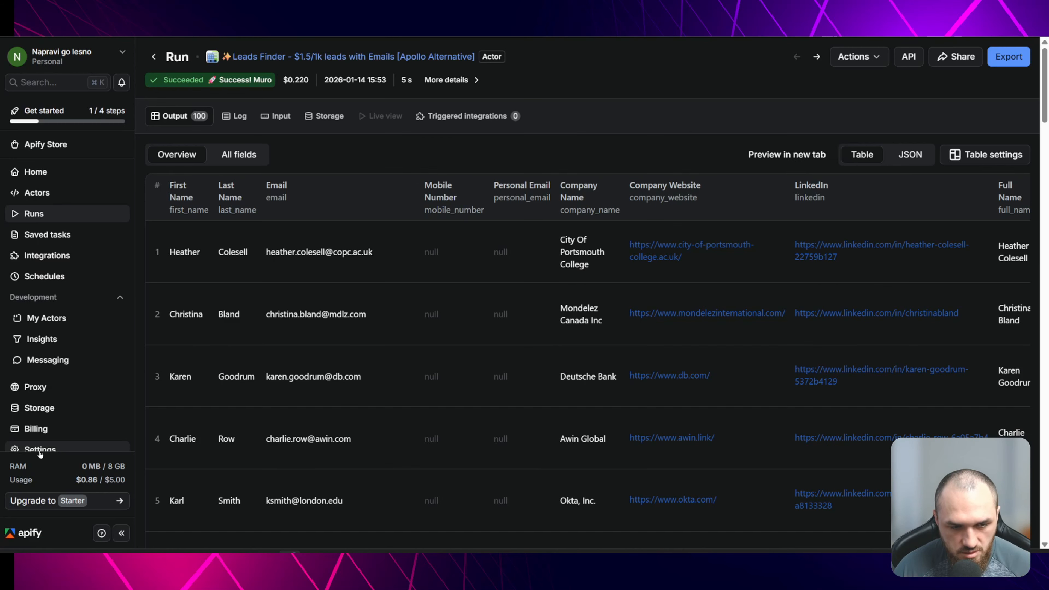
pyautogui.click(56, 450)
pyautogui.click(324, 90)
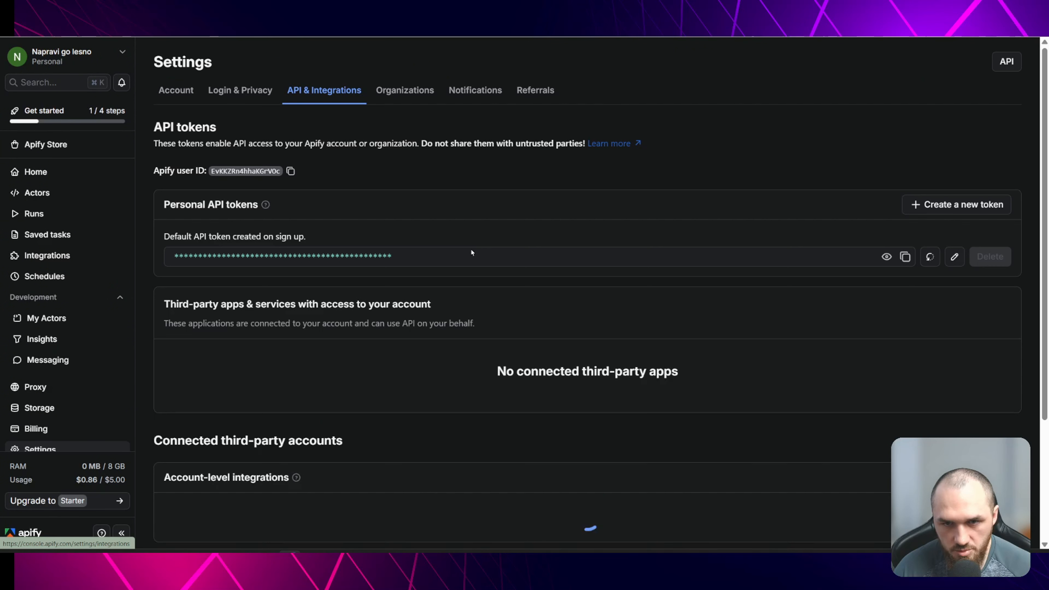
pyautogui.click(906, 257)
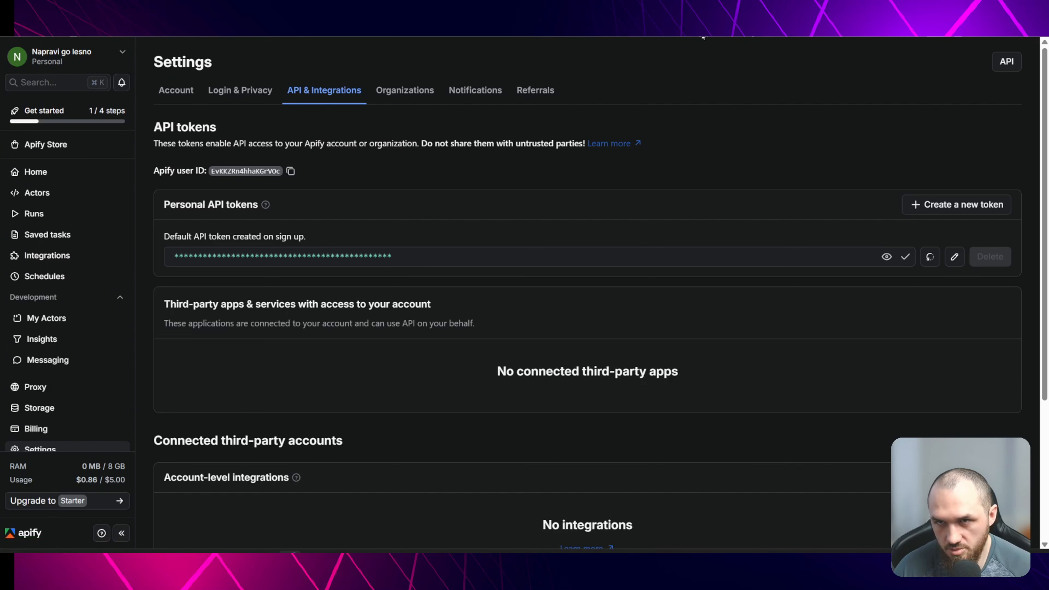
pyautogui.click(826, 101)
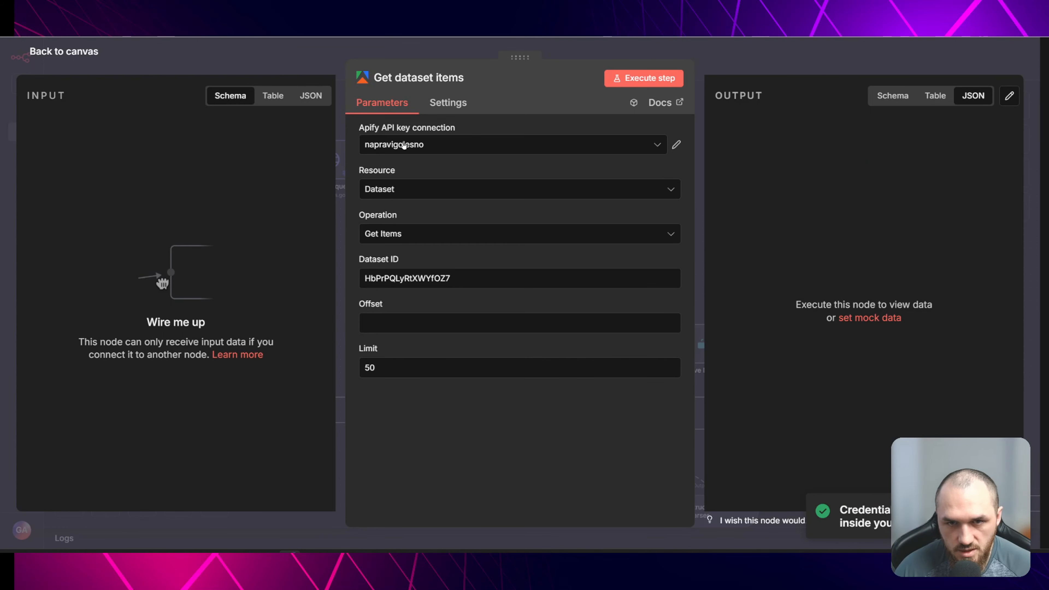
# - Set the node's Limit to 200 and return to the canvas
pyautogui.click(440, 280)
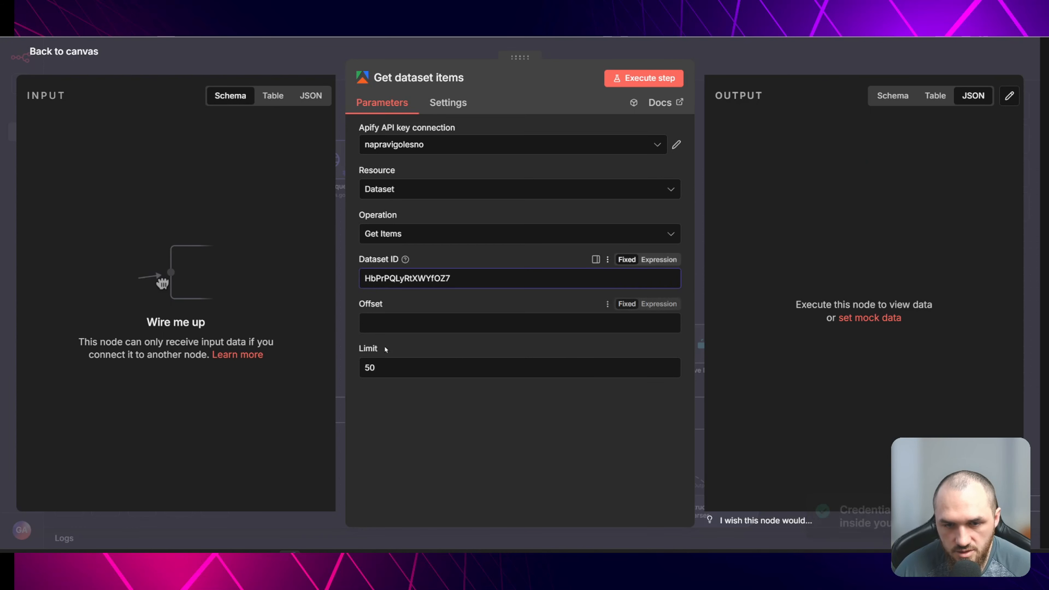
pyautogui.moveTo(377, 367); pyautogui.dragTo(334, 375)
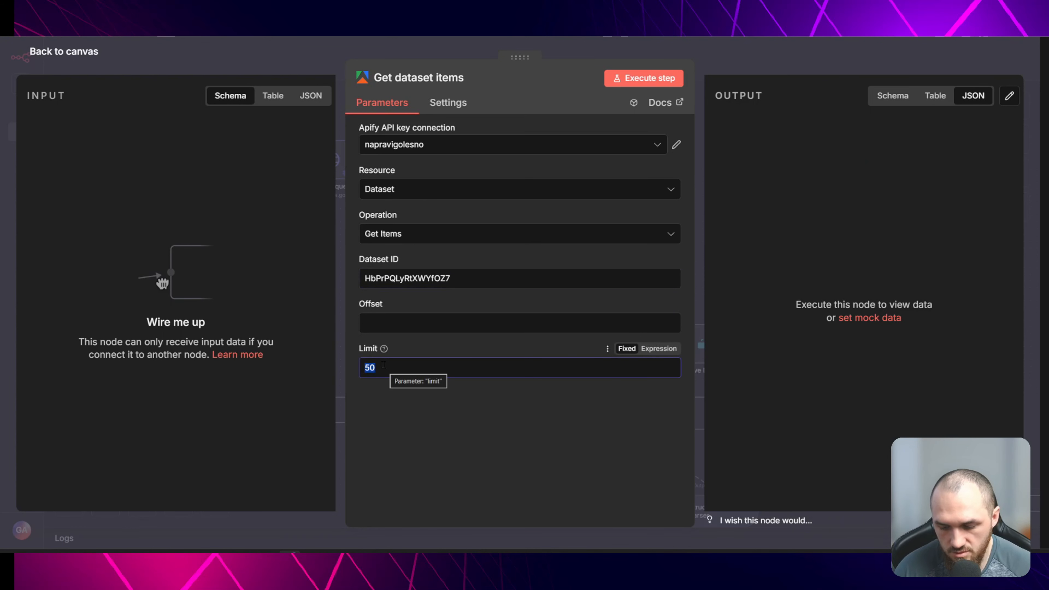
pyautogui.write('200')
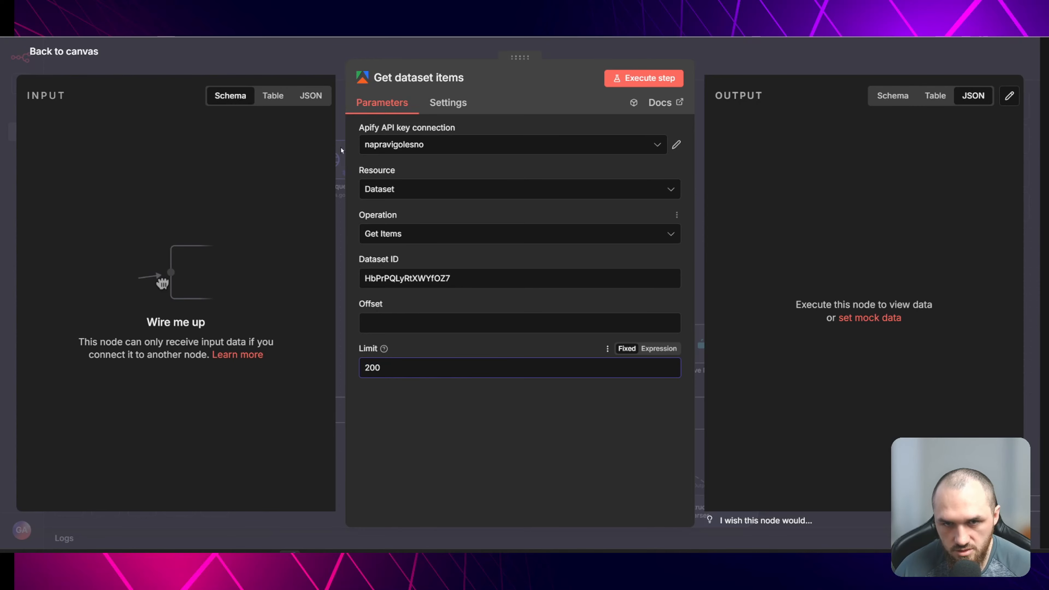
pyautogui.click(301, 53)
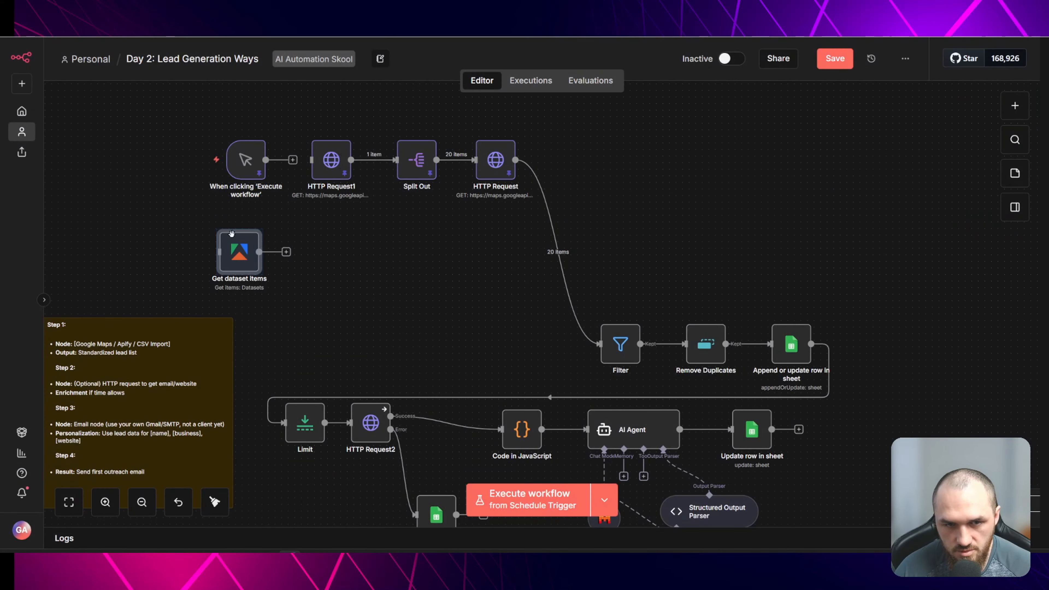
# - Connect the manual trigger to Get dataset items and execute the node
pyautogui.moveTo(237, 242); pyautogui.dragTo(277, 241)
pyautogui.click(356, 234)
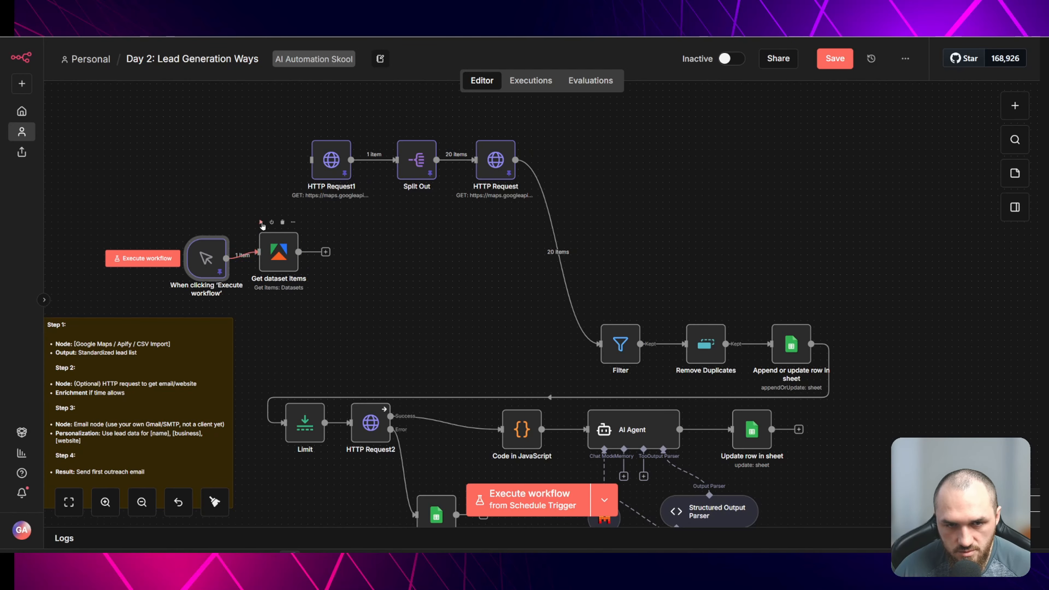
pyautogui.click(261, 222)
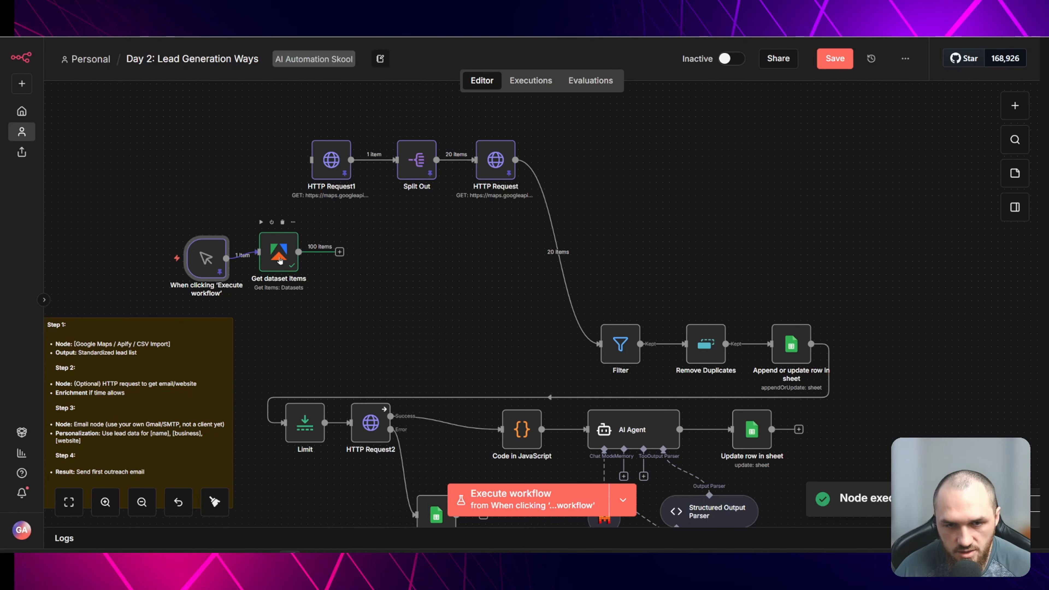
# - Open the Get dataset items node and inspect its JSON output of leads
pyautogui.moveTo(282, 261); pyautogui.dragTo(288, 268)
pyautogui.doubleClick(292, 260)
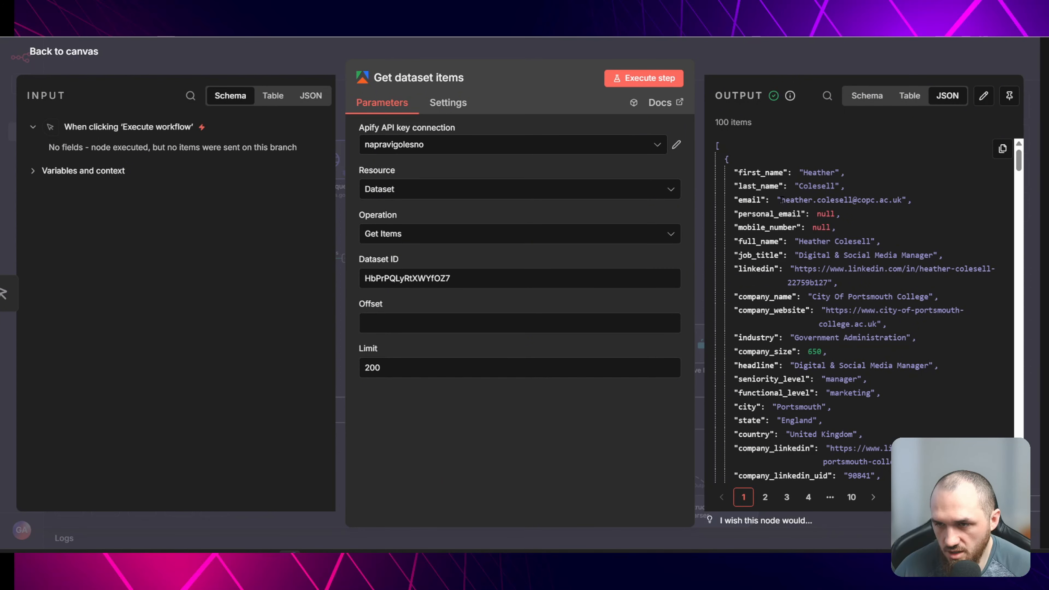
pyautogui.moveTo(781, 200); pyautogui.dragTo(862, 202)
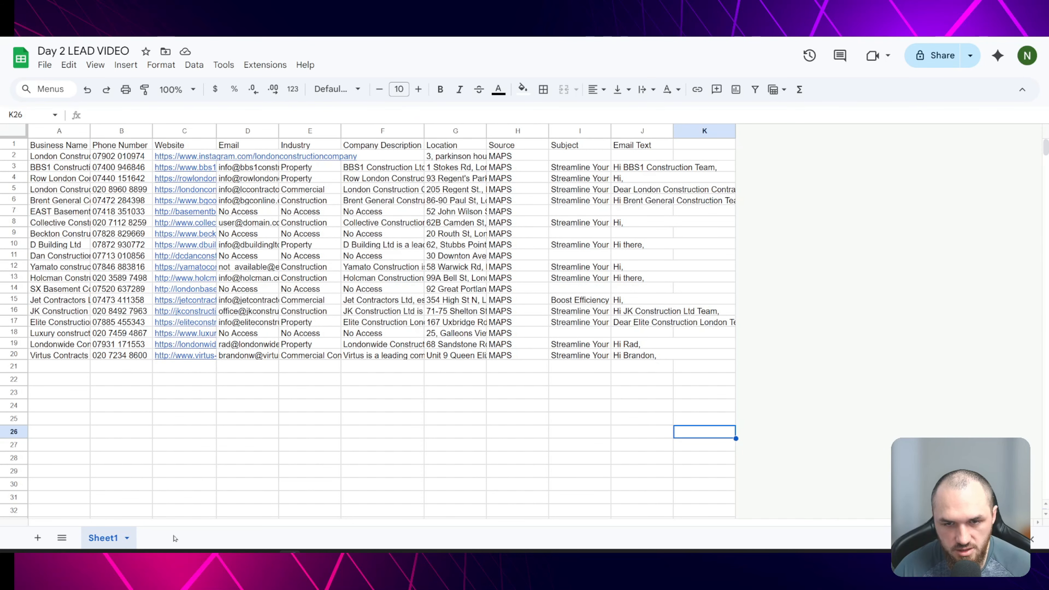
# - Add a new blank sheet to the Day 2 LEAD VIDEO spreadsheet
pyautogui.click(38, 538)
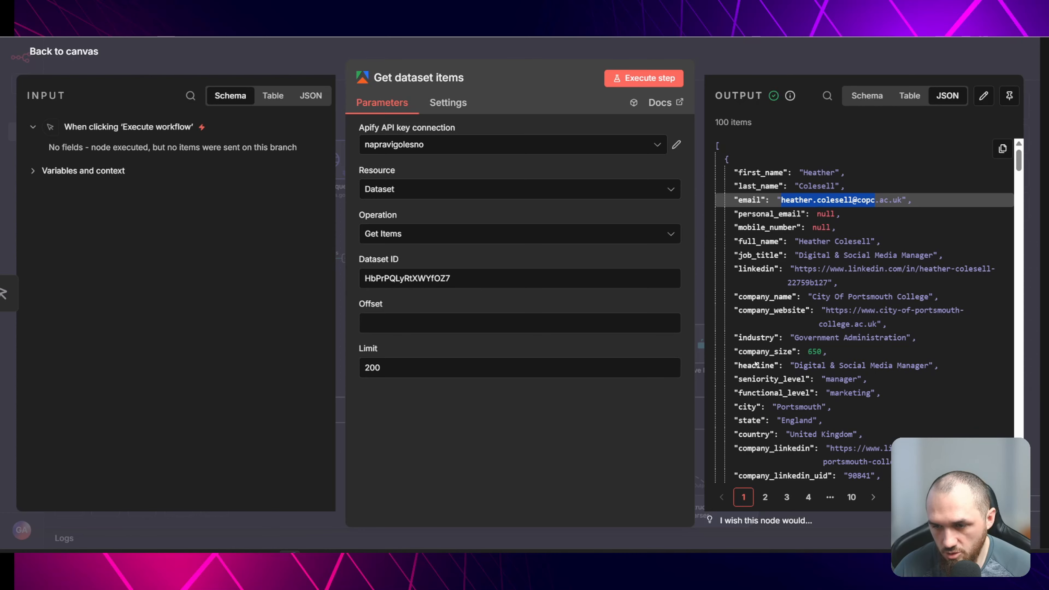
pyautogui.scroll(-20, 757, 364)
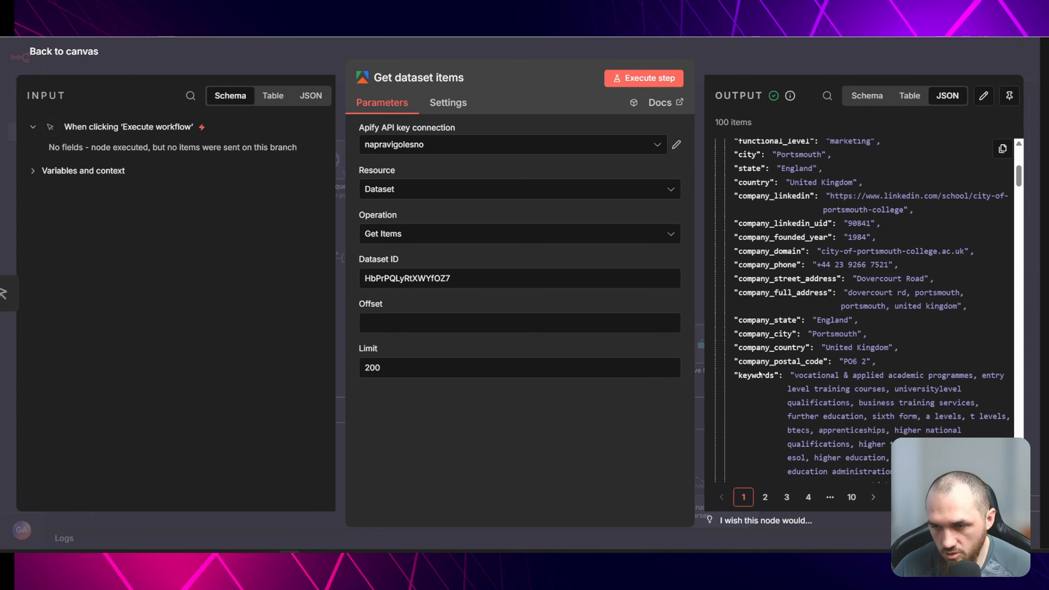
pyautogui.scroll(-1, 806, 295)
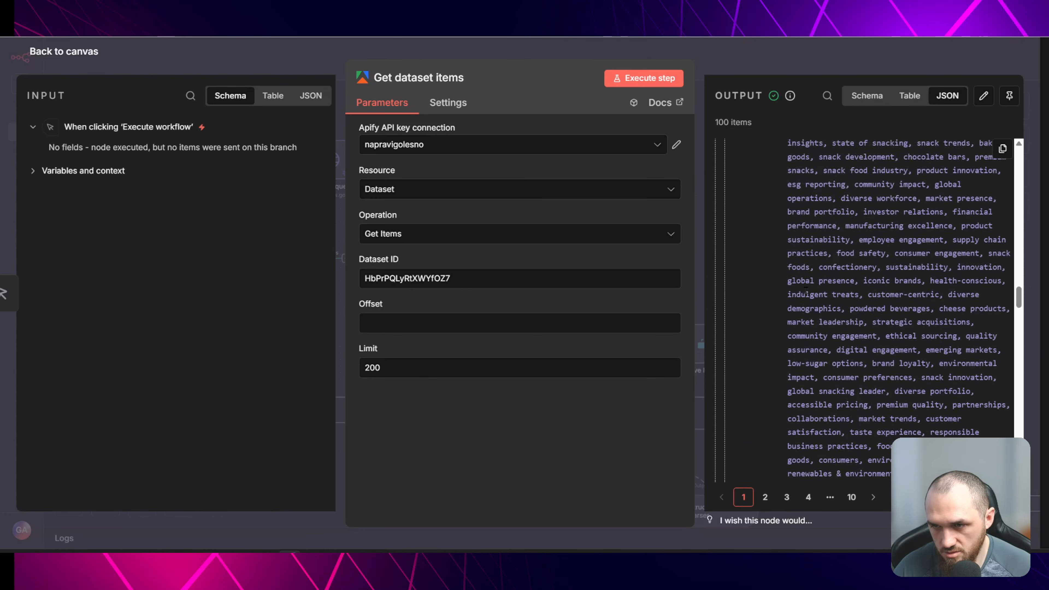
pyautogui.press('Escape')
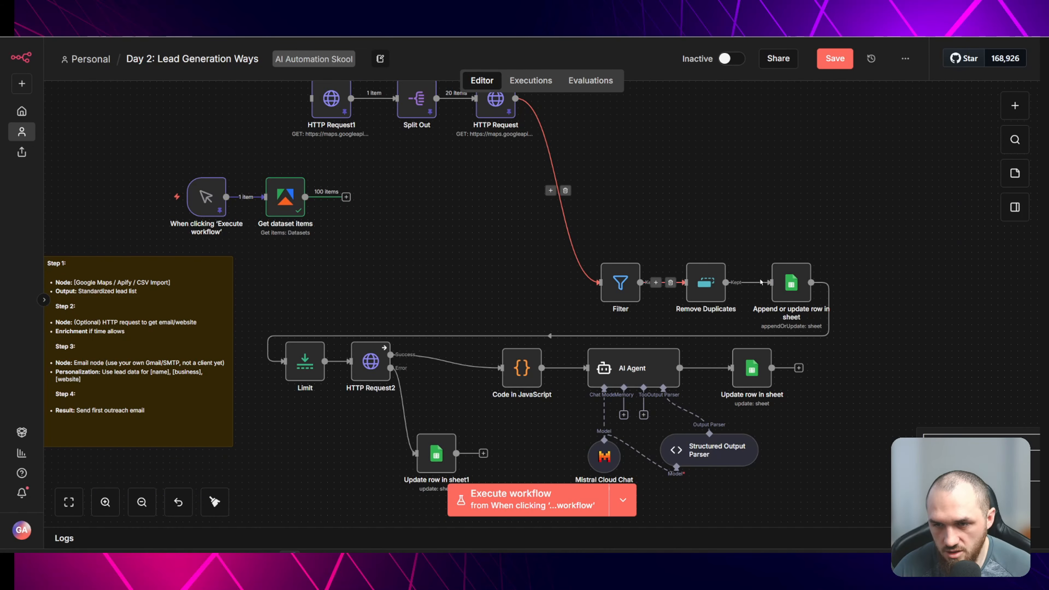
# - Add a Google Sheets Append row in sheet node after Get dataset items
pyautogui.scroll(-3, 691, 290)
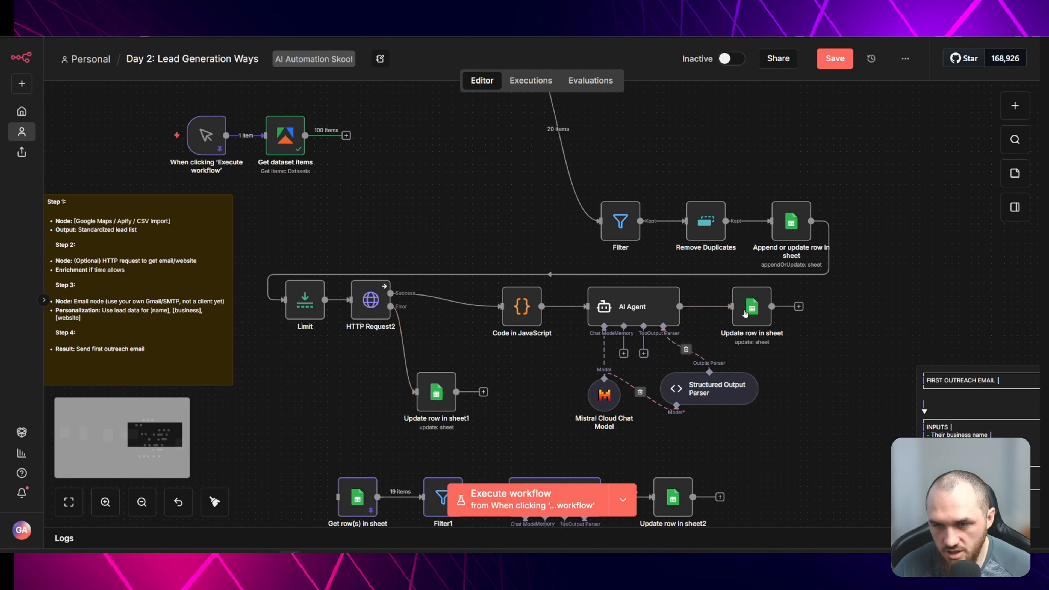
pyautogui.scroll(3, 511, 263)
pyautogui.scroll(6, 511, 263)
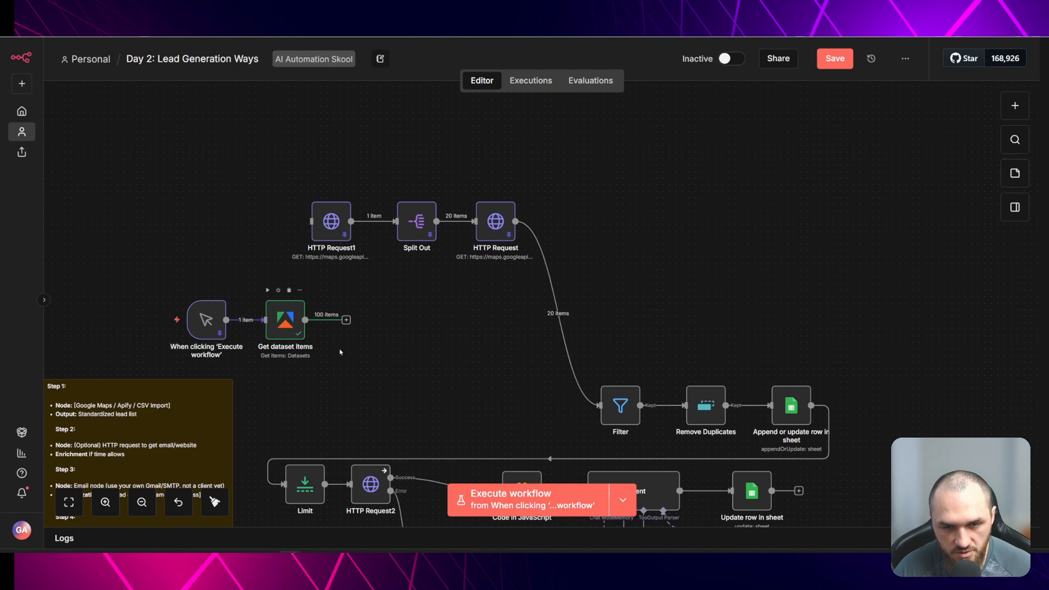
pyautogui.scroll(2, 342, 330)
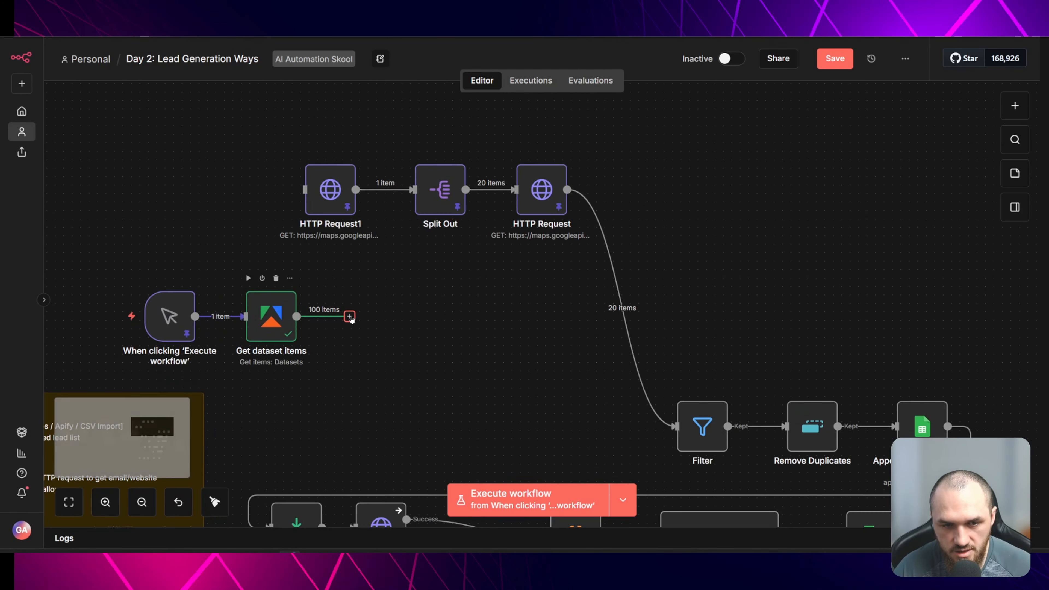
pyautogui.scroll(-4, 539, 242)
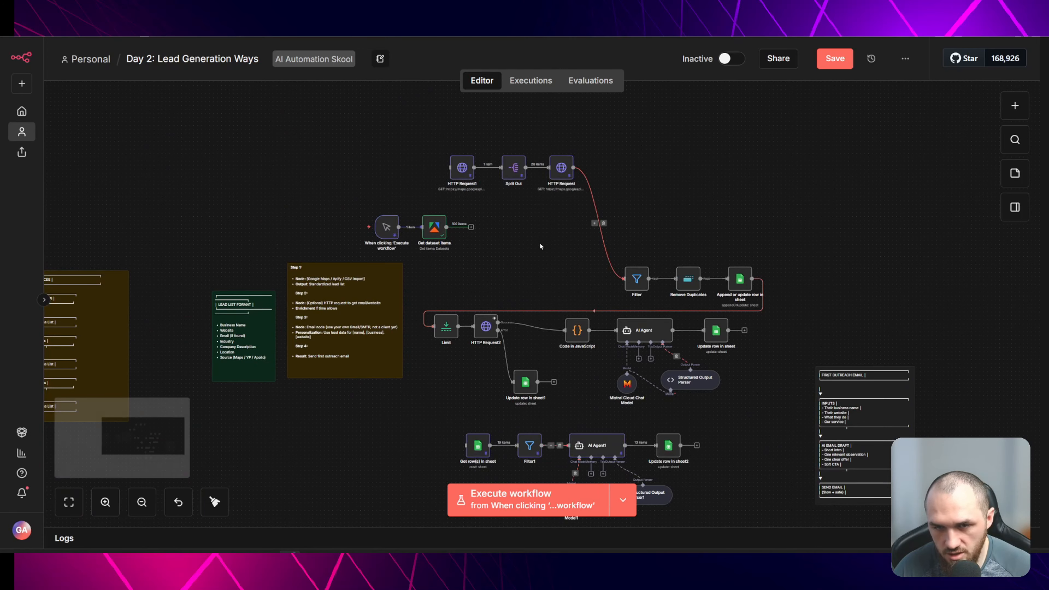
pyautogui.scroll(2, 495, 234)
pyautogui.scroll(2, 495, 234)
pyautogui.press('Tab')
pyautogui.write('s')
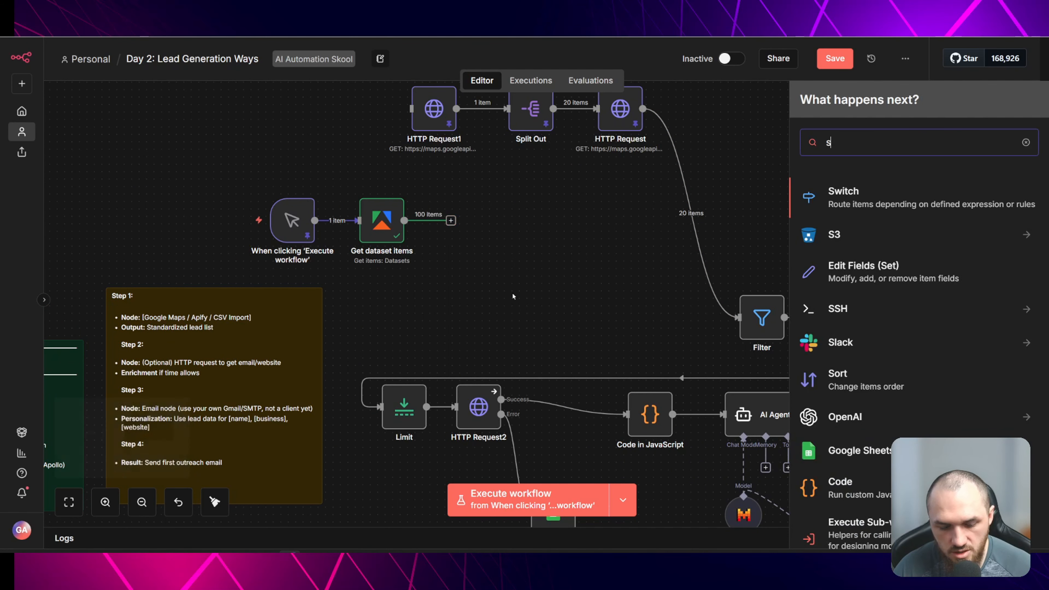
pyautogui.write('heet')
pyautogui.click(861, 194)
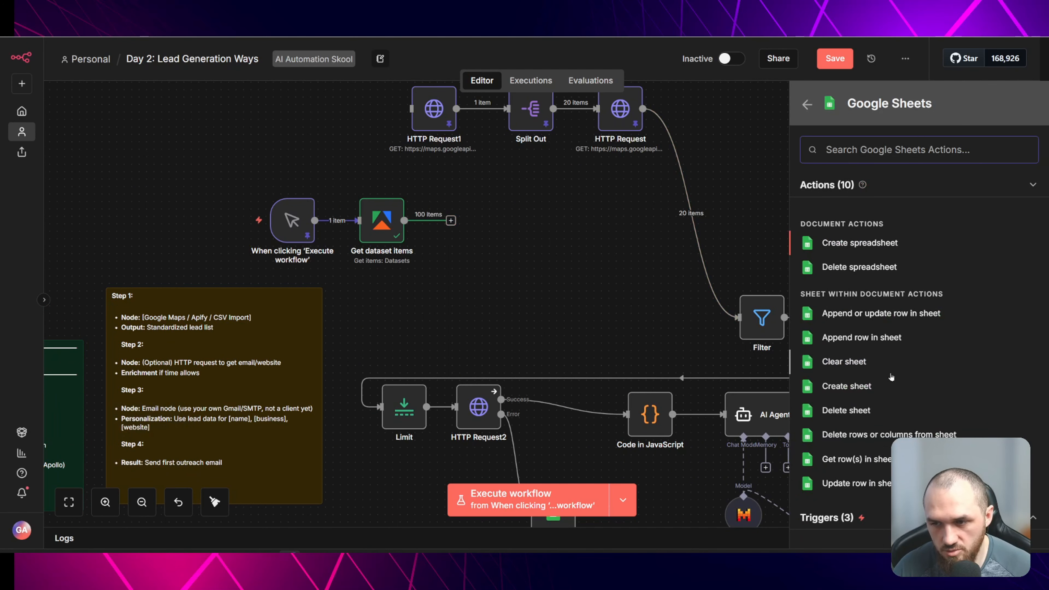
pyautogui.click(892, 338)
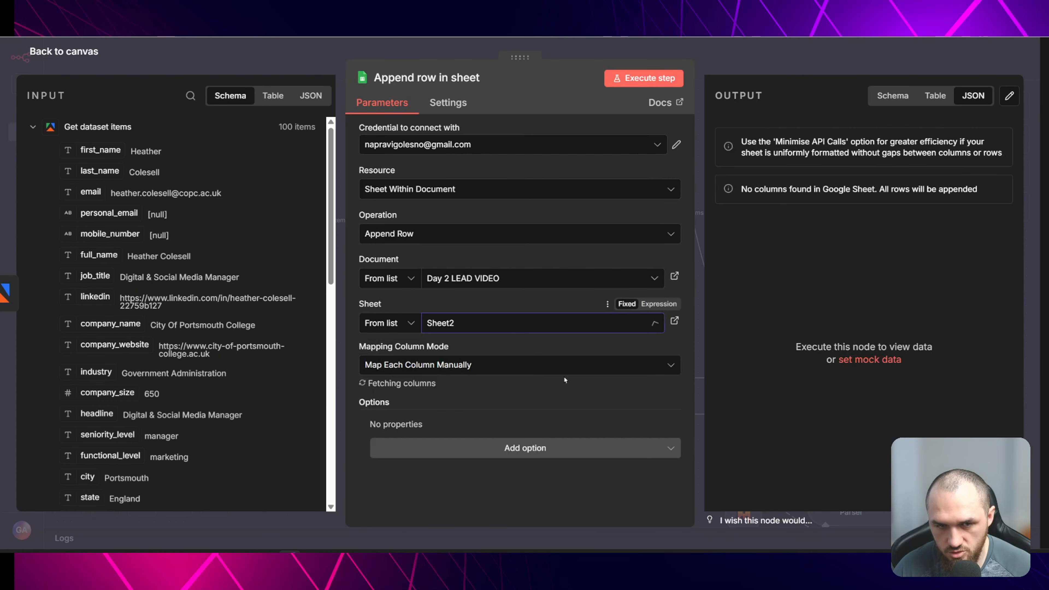
# - Set the Append row node's column mapping mode to Map Automatically
pyautogui.click(501, 366)
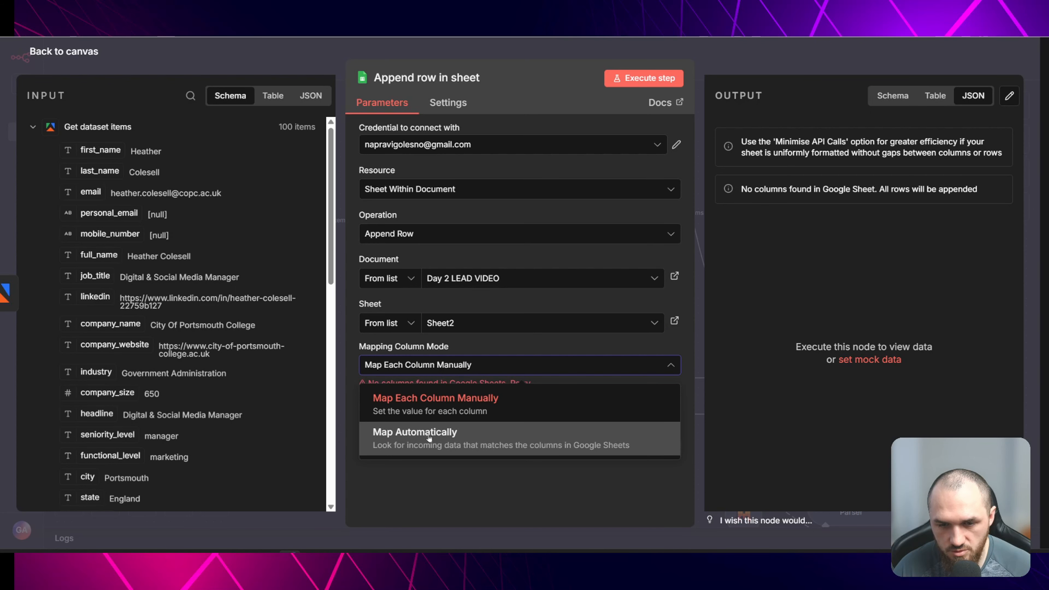
pyautogui.click(429, 438)
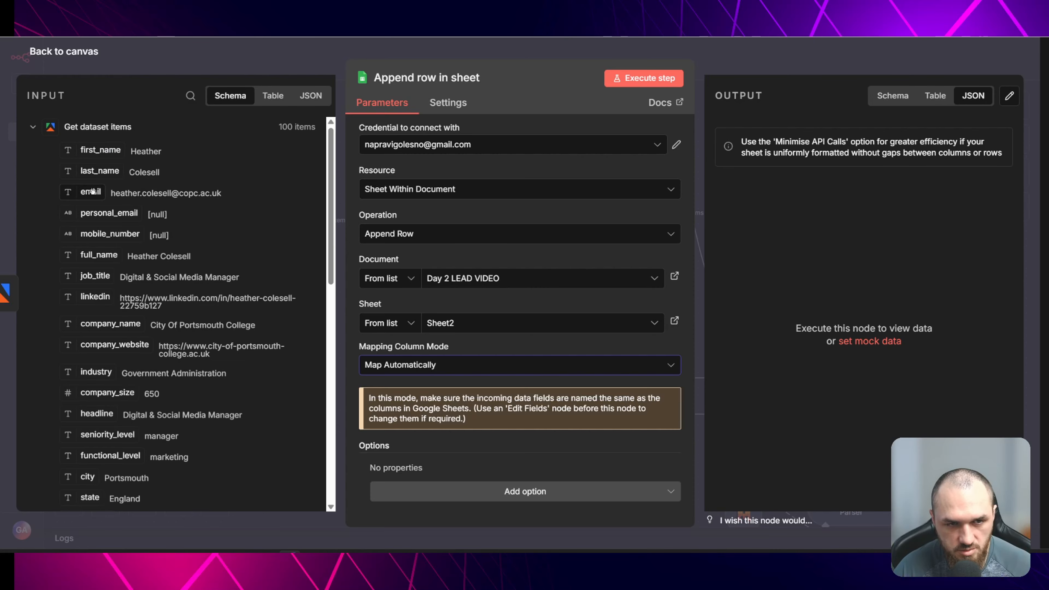
pyautogui.scroll(-9, 133, 268)
pyautogui.scroll(-10, 133, 268)
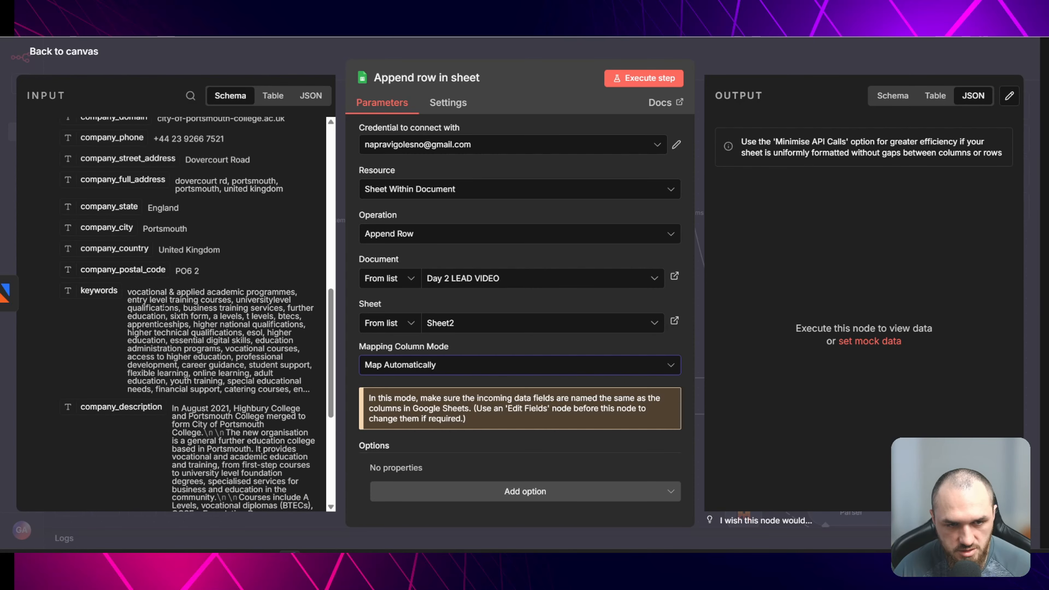
# - Switch to the Day 2 LEAD VIDEO spreadsheet and add a Subject column after company_technologies in Sheet2
pyautogui.scroll(2, 153, 274)
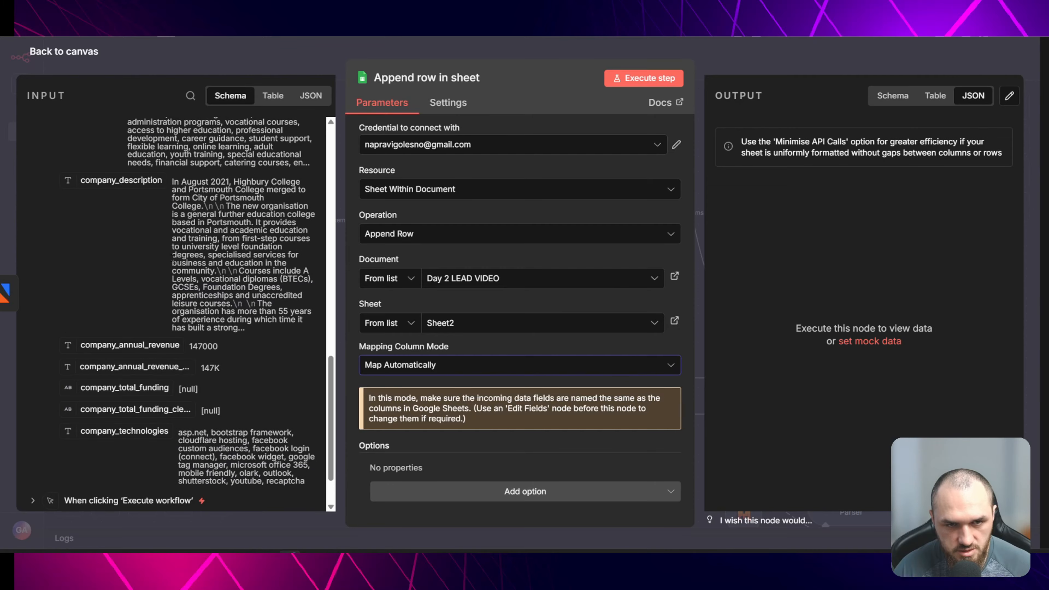
pyautogui.scroll(-2, 172, 303)
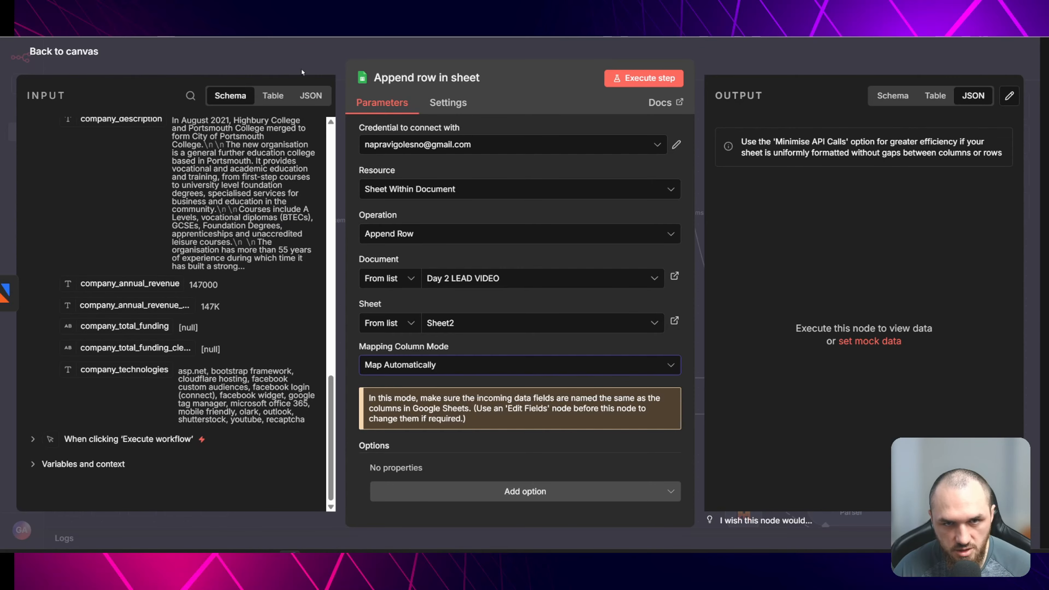
pyautogui.hotkey('ctrl', 'Tab')
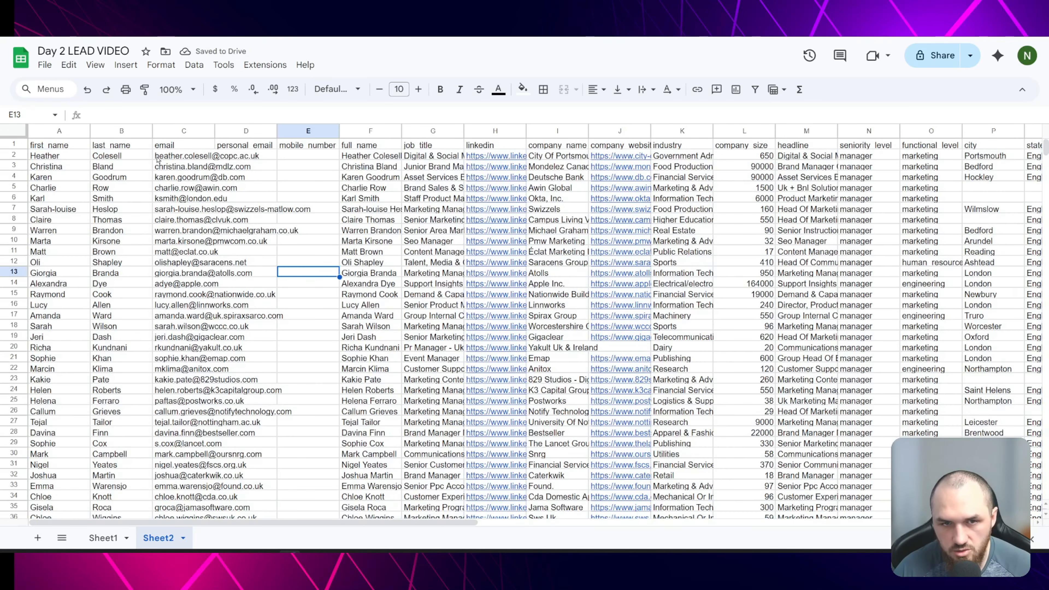
pyautogui.click(188, 148)
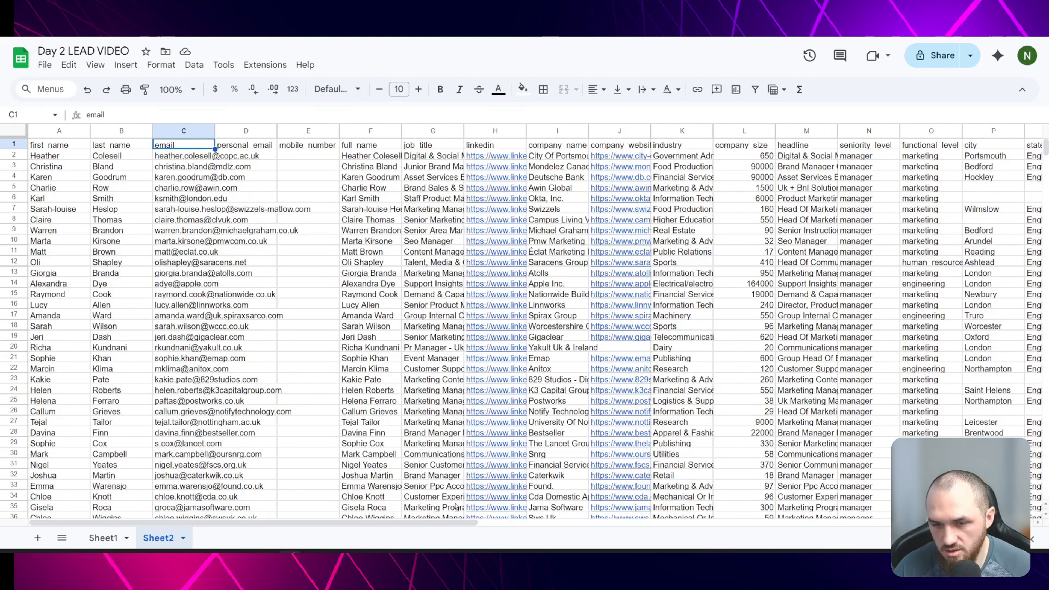
pyautogui.moveTo(452, 523); pyautogui.dragTo(584, 533)
pyautogui.hscroll(10, 715, 528)
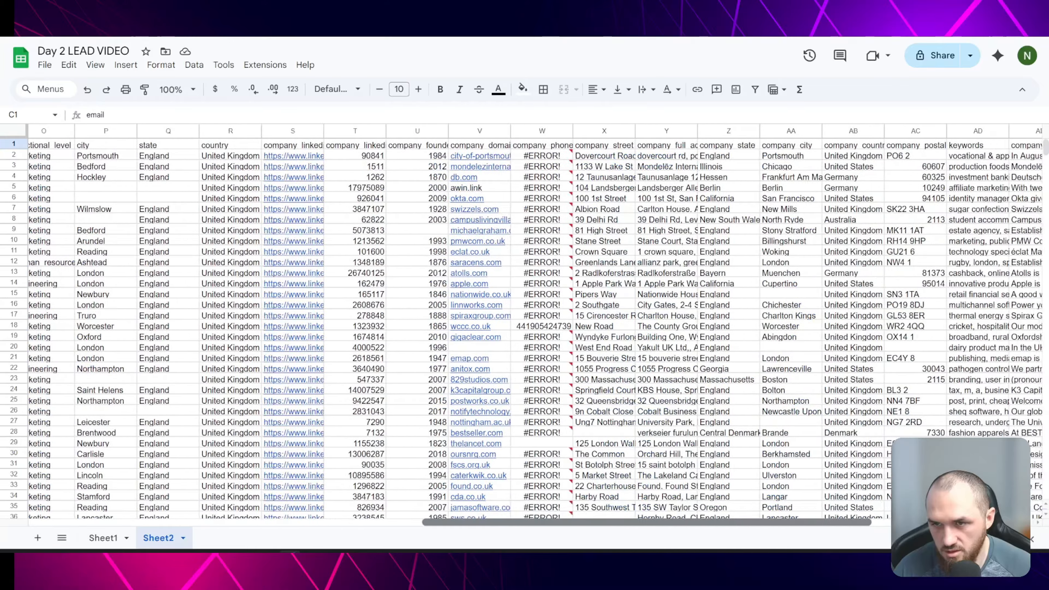
pyautogui.click(714, 146)
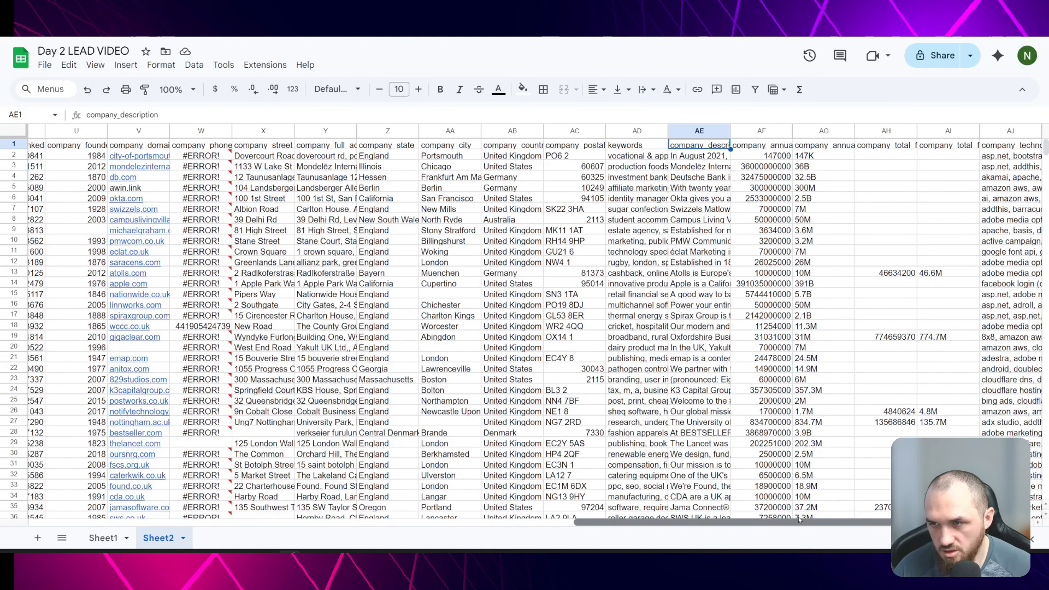
pyautogui.click(1008, 134)
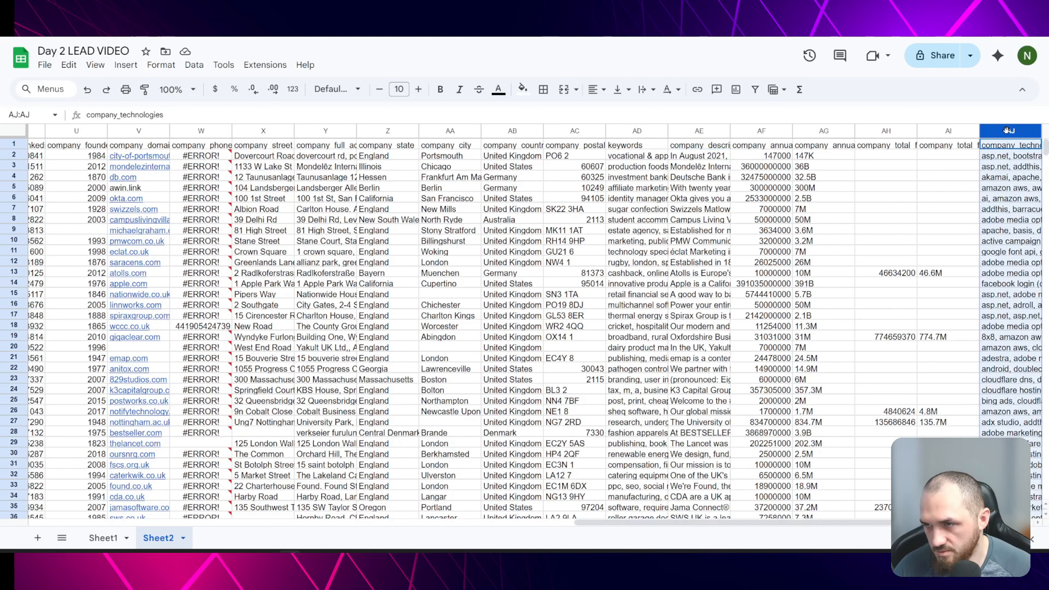
pyautogui.rightClick(1008, 134)
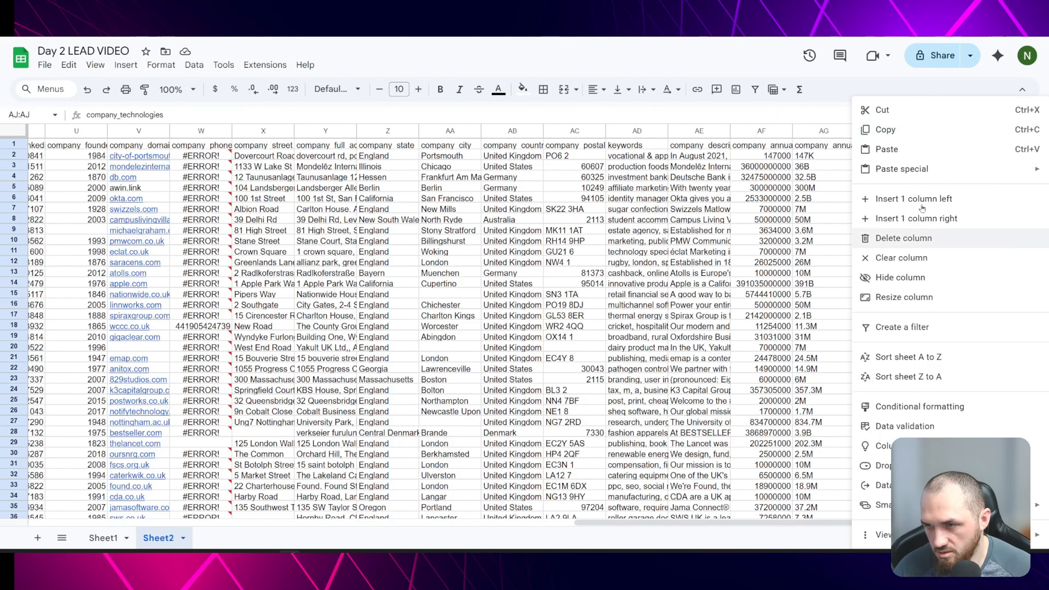
pyautogui.click(945, 220)
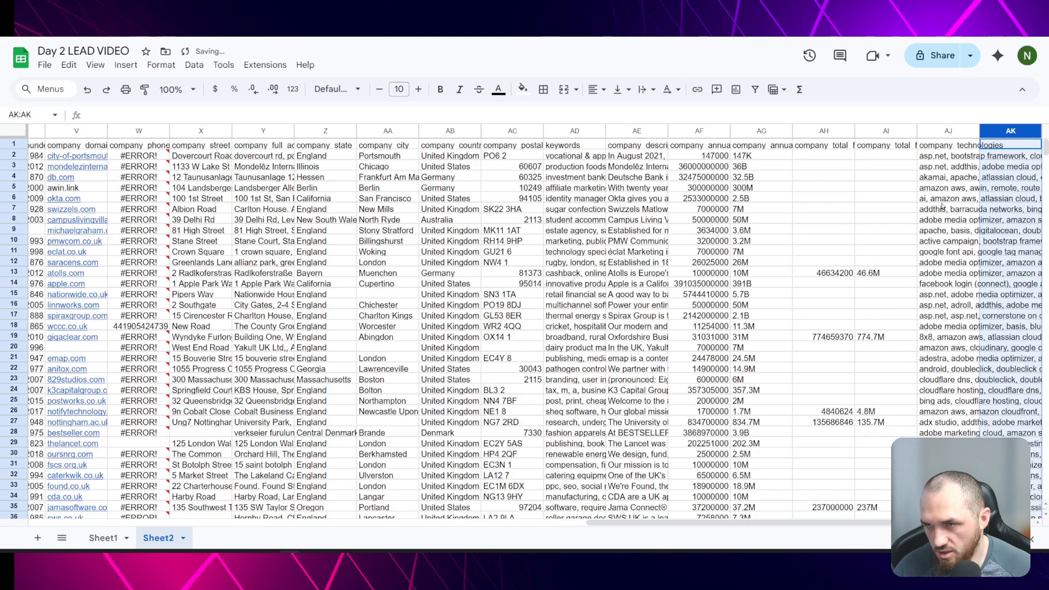
pyautogui.doubleClick(1001, 143)
pyautogui.write('SUbject')
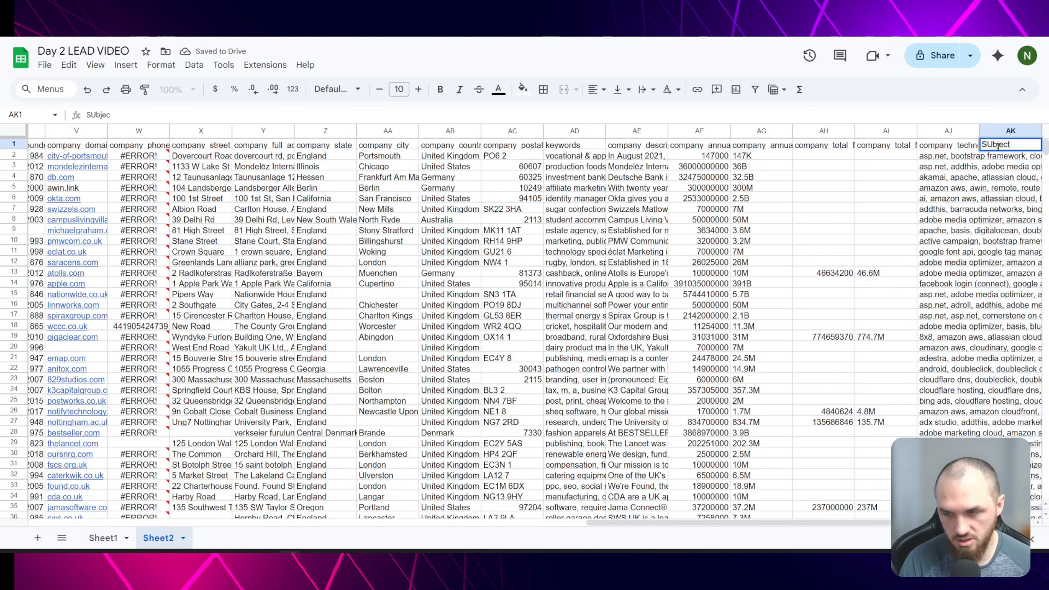
# - Add an Email TEXT column after the Subject column
pyautogui.click(1004, 131)
pyautogui.rightClick(1004, 131)
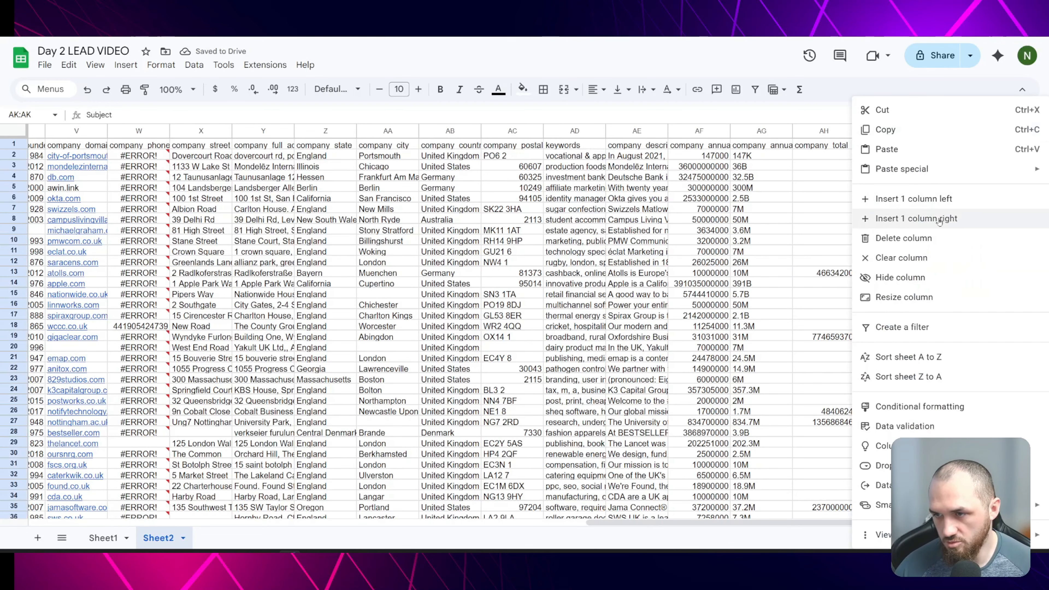
pyautogui.click(950, 220)
pyautogui.click(992, 144)
pyautogui.write('Email TEXT')
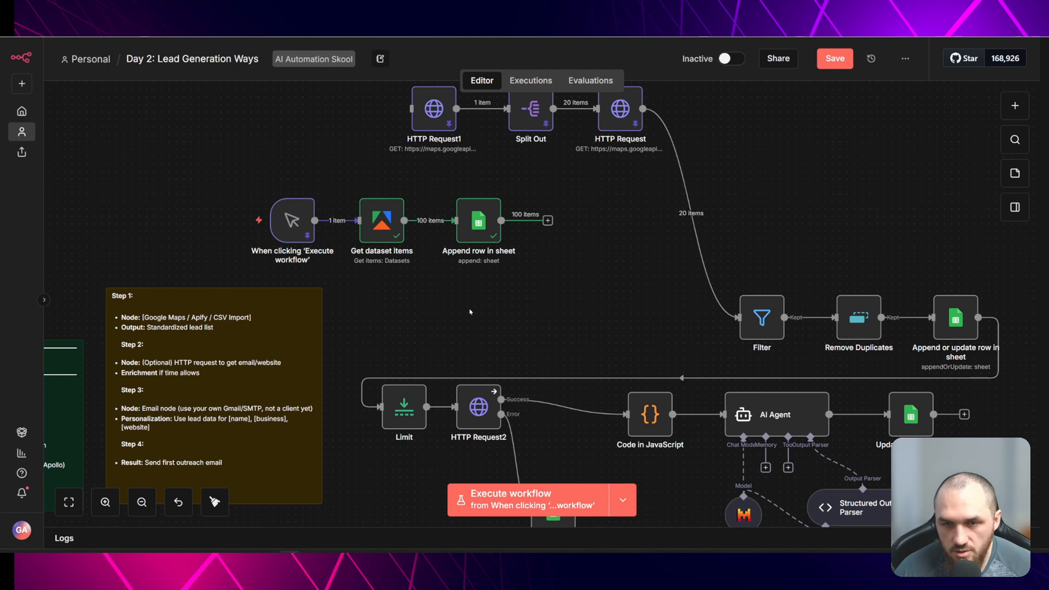
# - Open the Get row(s) in sheet node on the canvas to check its document and sheet settings
pyautogui.scroll(-5, 470, 312)
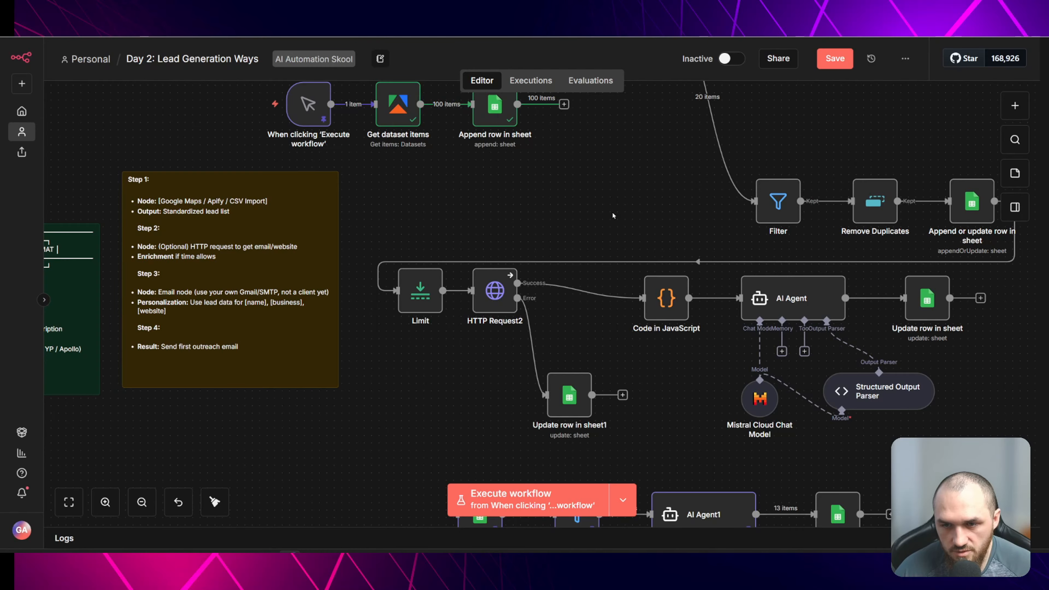
pyautogui.scroll(-10, 613, 215)
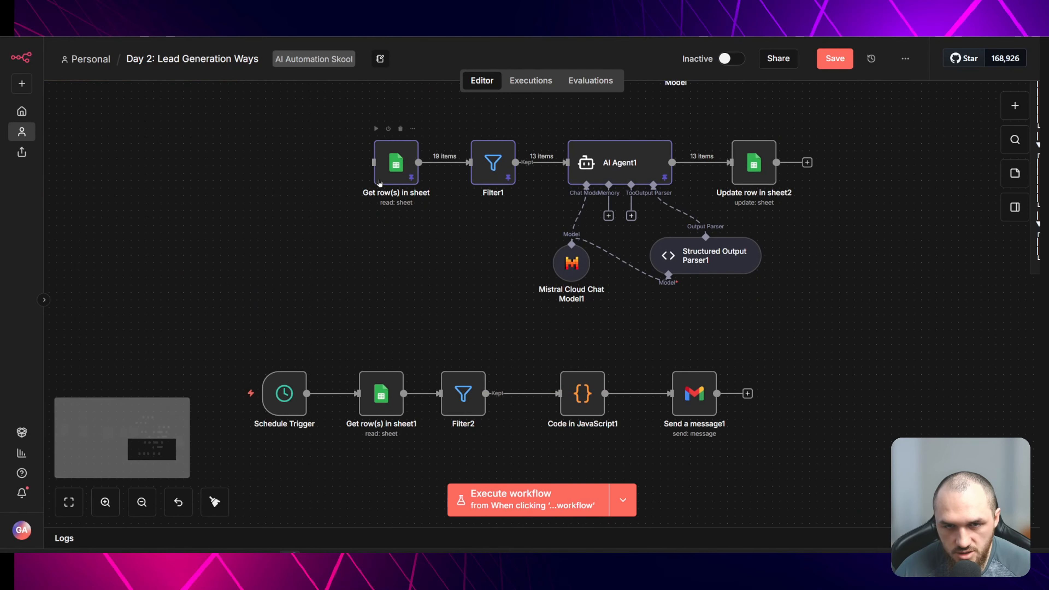
pyautogui.scroll(12, 379, 183)
pyautogui.scroll(-4, 401, 354)
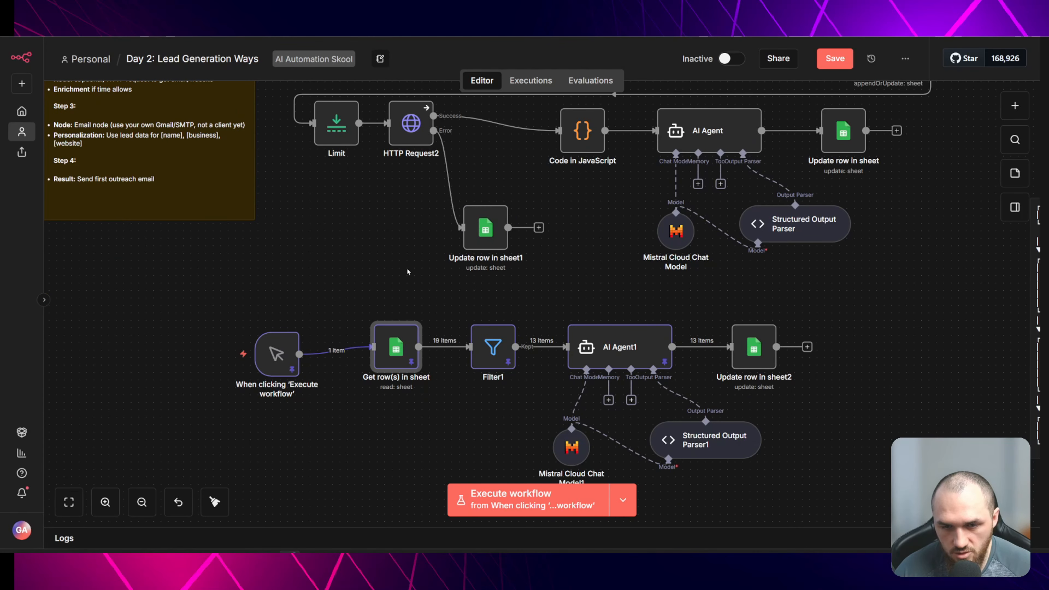
pyautogui.doubleClick(391, 350)
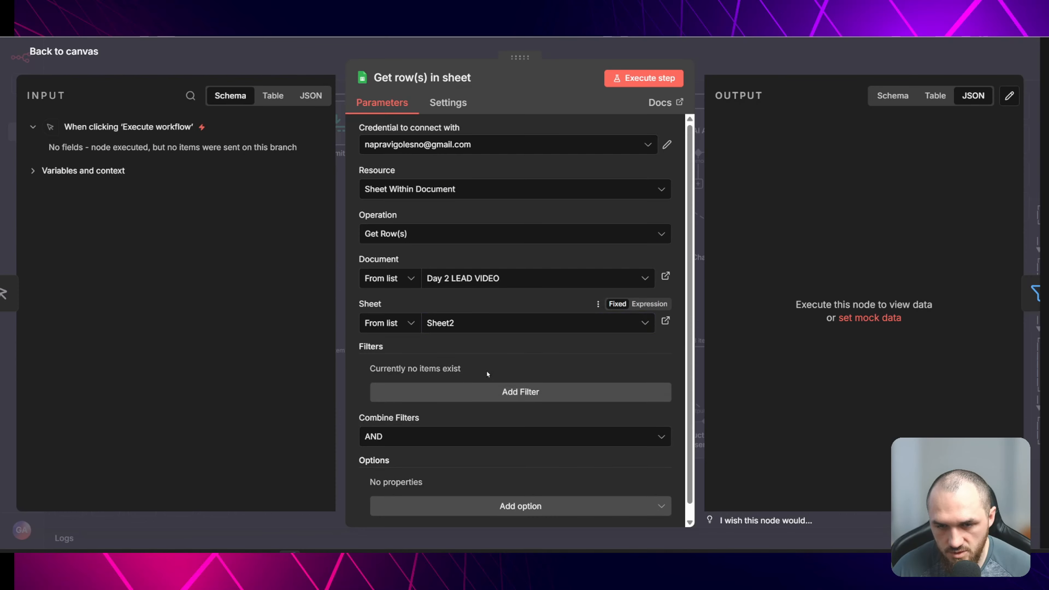
pyautogui.click(295, 59)
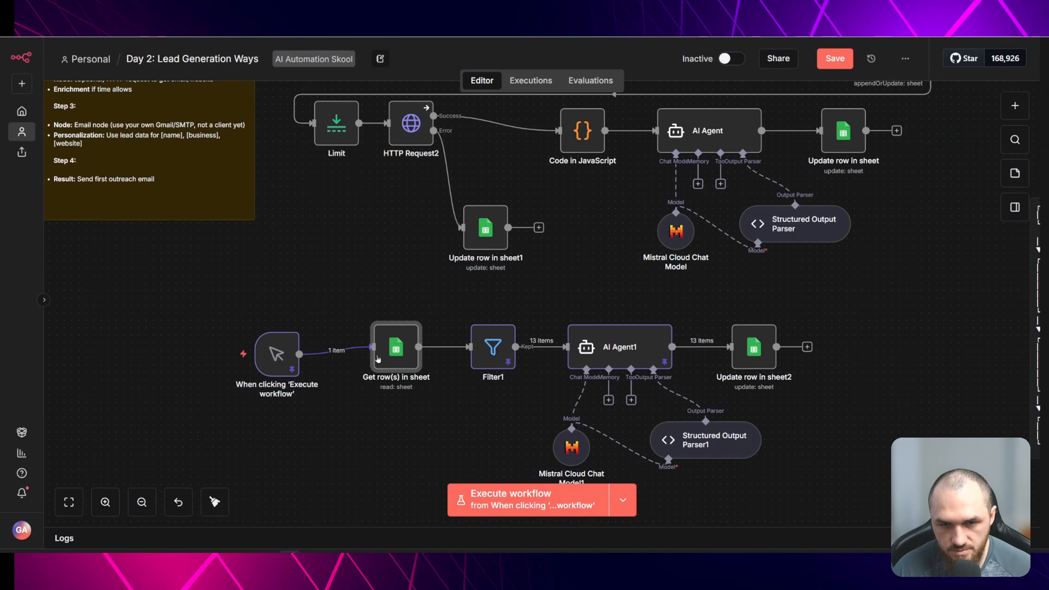
pyautogui.click(376, 313)
# - Set both Filter1 conditions to use {{ $json.email }} and execute the Filter1 node
pyautogui.doubleClick(493, 346)
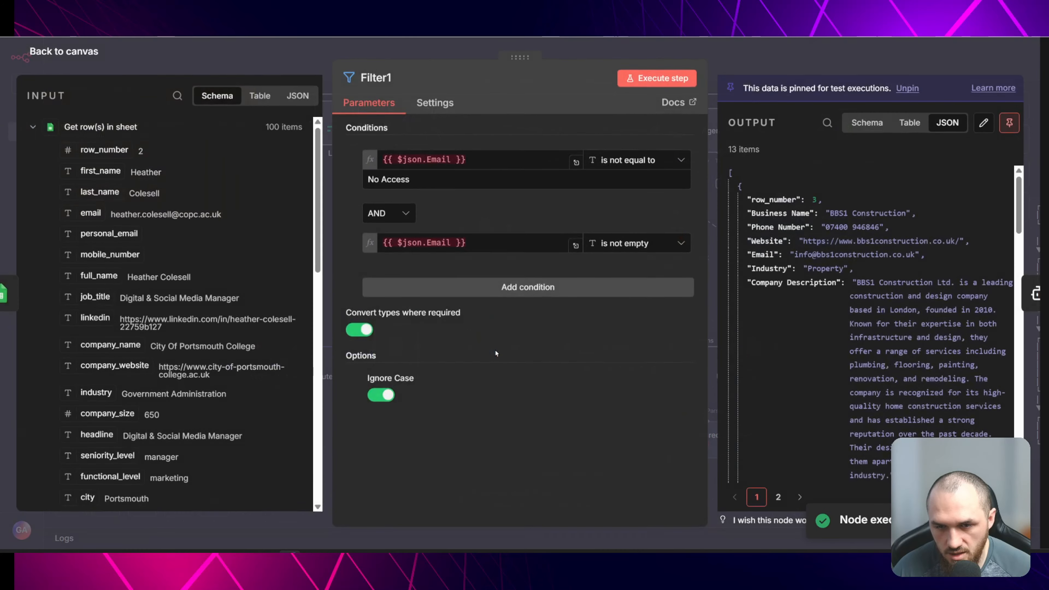
pyautogui.click(438, 160)
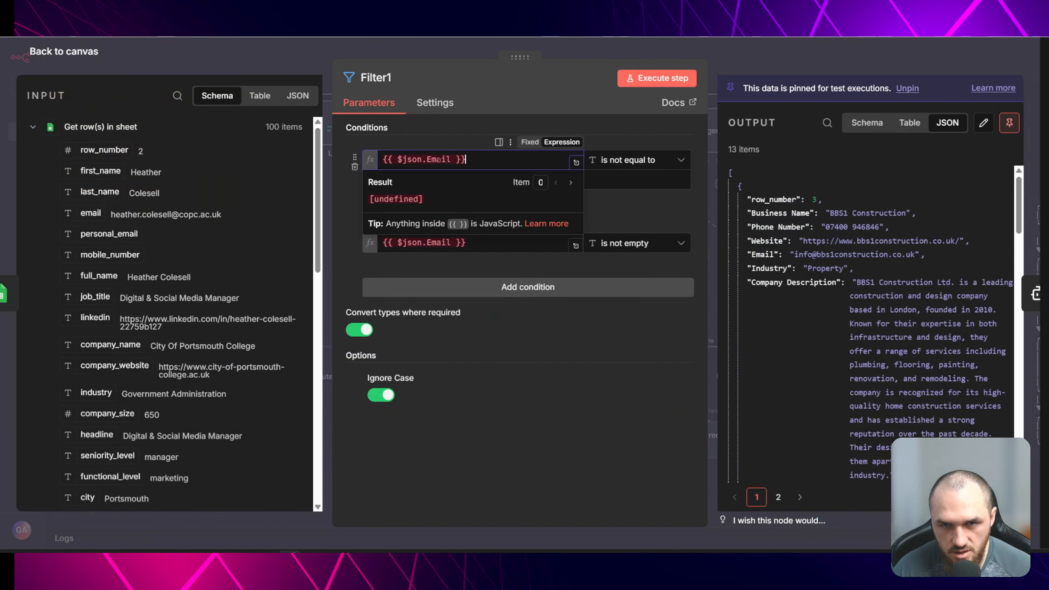
pyautogui.click(431, 159)
pyautogui.press('BackSpace')
pyautogui.write('e')
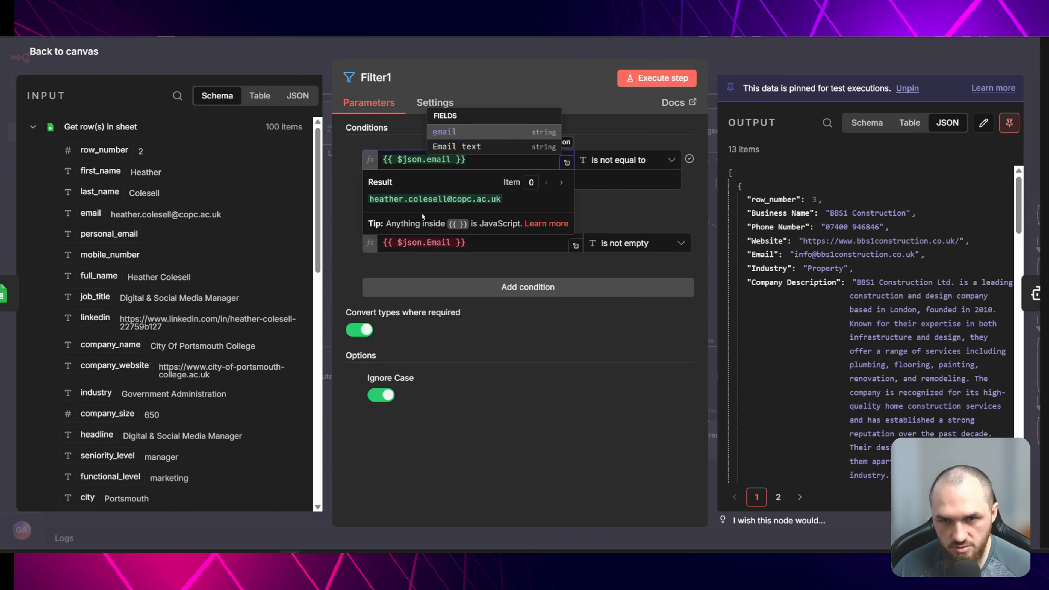
pyautogui.click(401, 143)
pyautogui.click(431, 242)
pyautogui.press('BackSpace')
pyautogui.write('e')
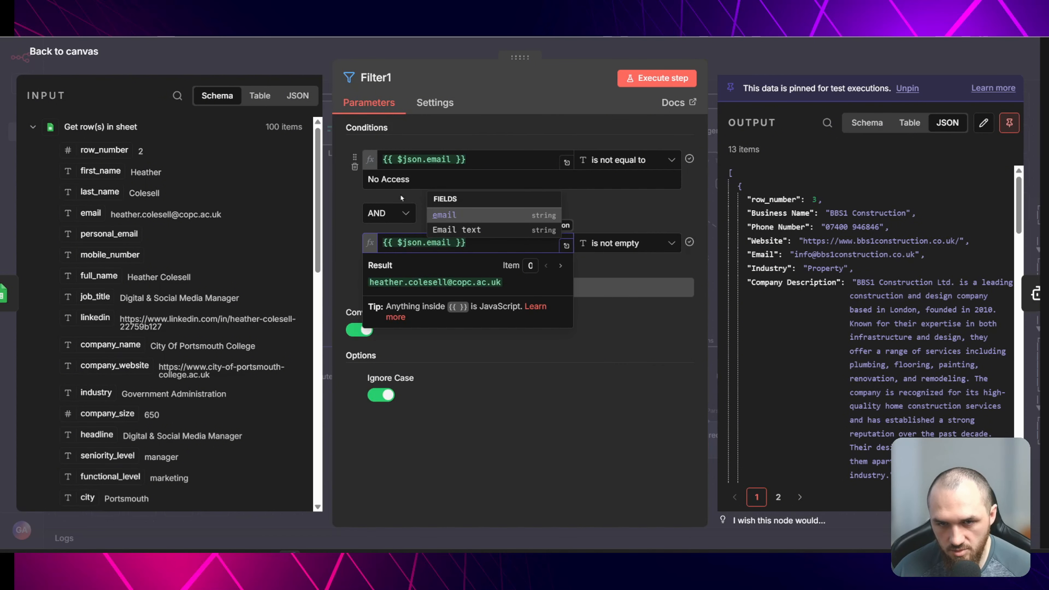
pyautogui.click(356, 201)
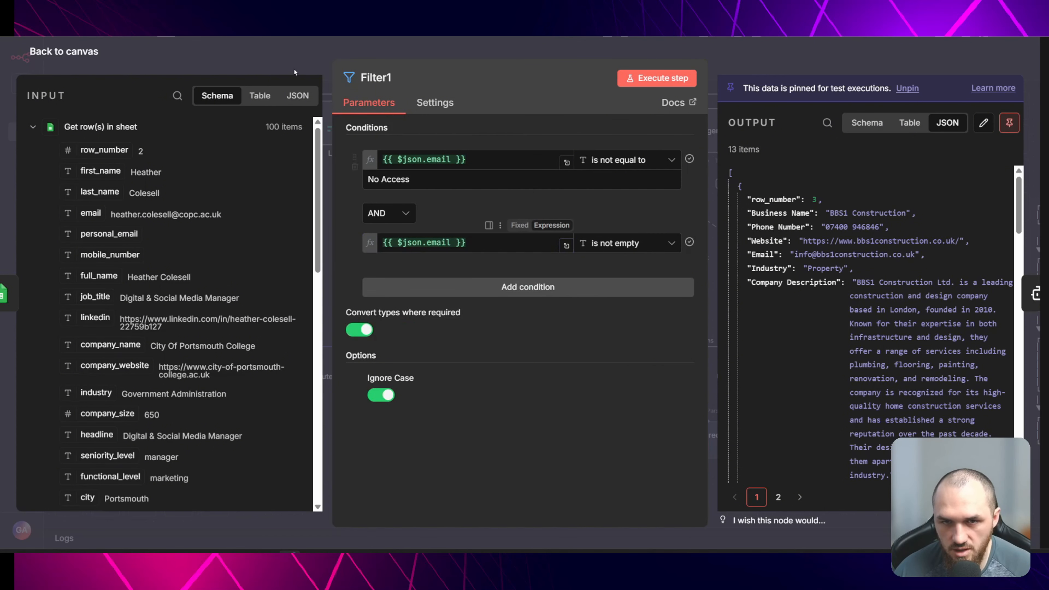
pyautogui.press('Escape')
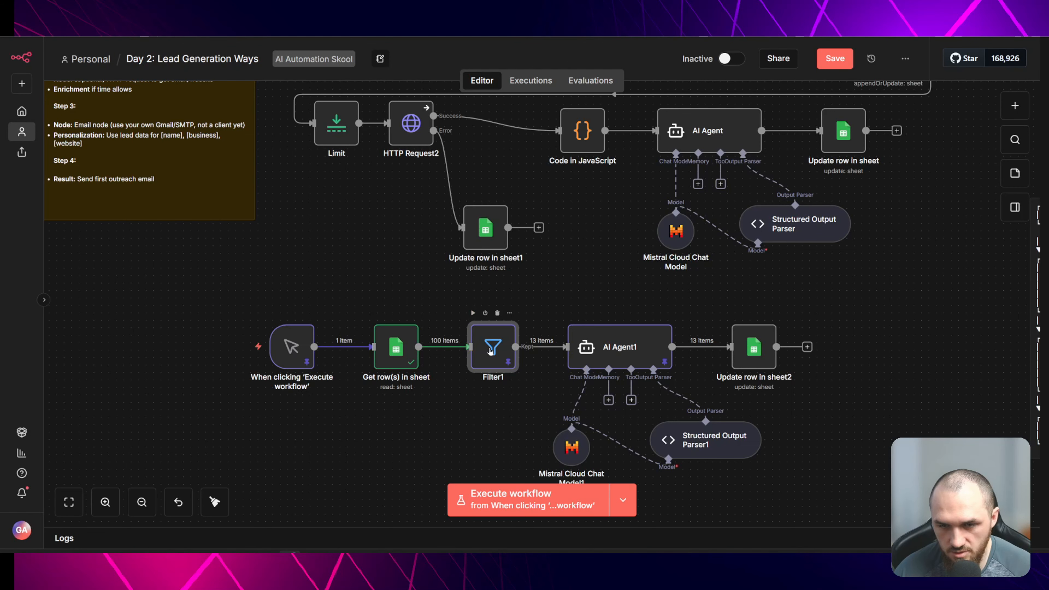
pyautogui.click(473, 313)
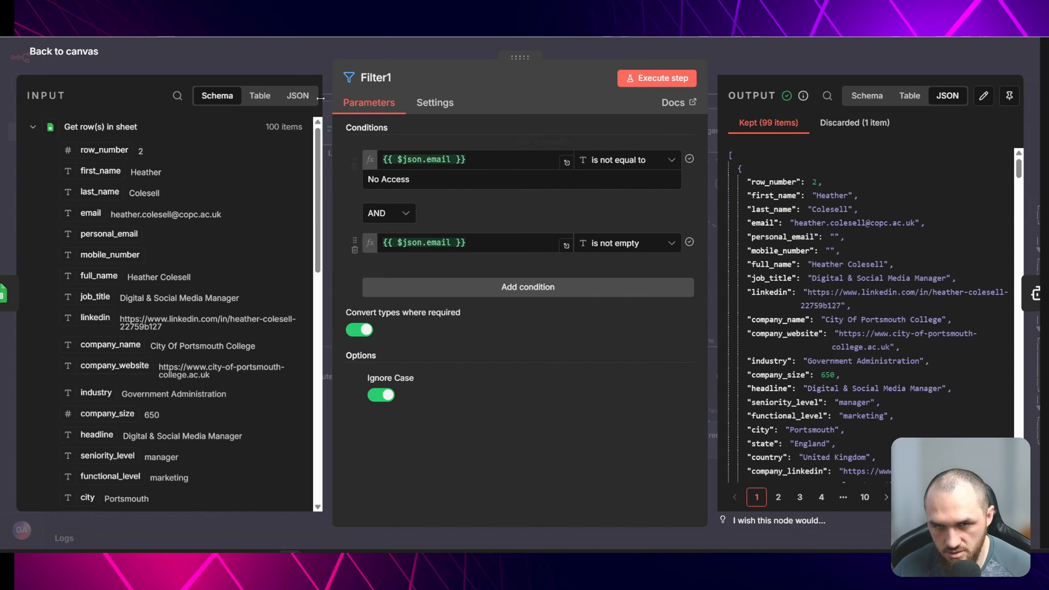
pyautogui.click(273, 60)
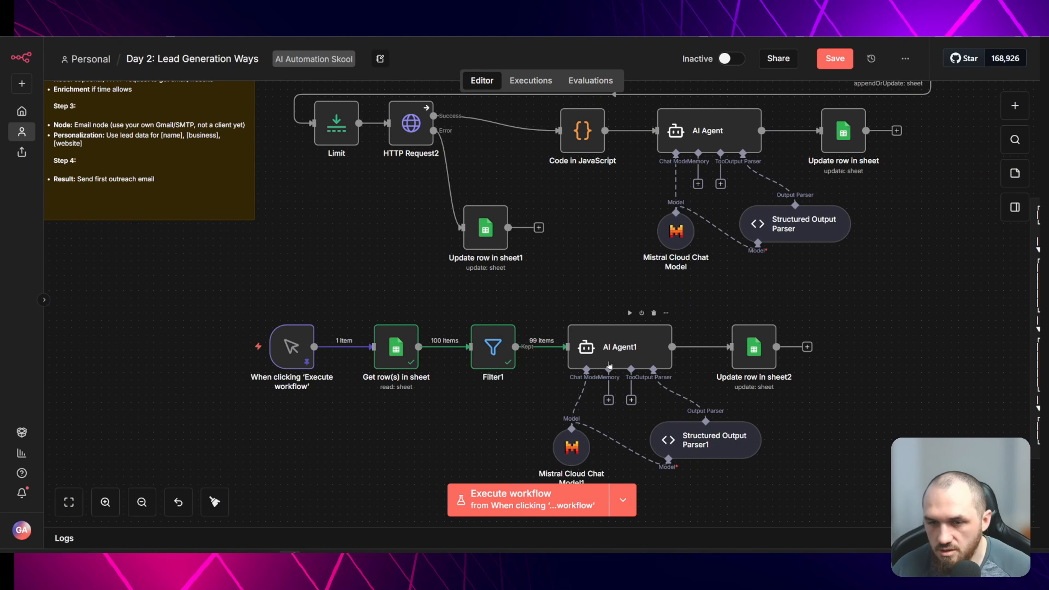
# - Open the AI Agent1 node and review its prompt expression and the incoming lead fields
pyautogui.doubleClick(590, 334)
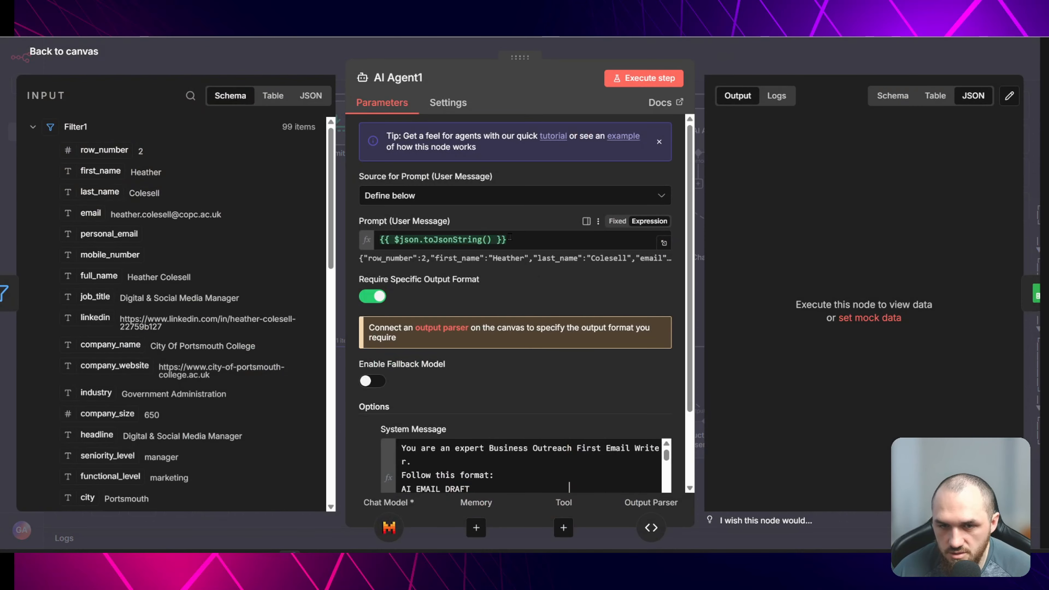
pyautogui.click(510, 237)
pyautogui.scroll(-10, 165, 263)
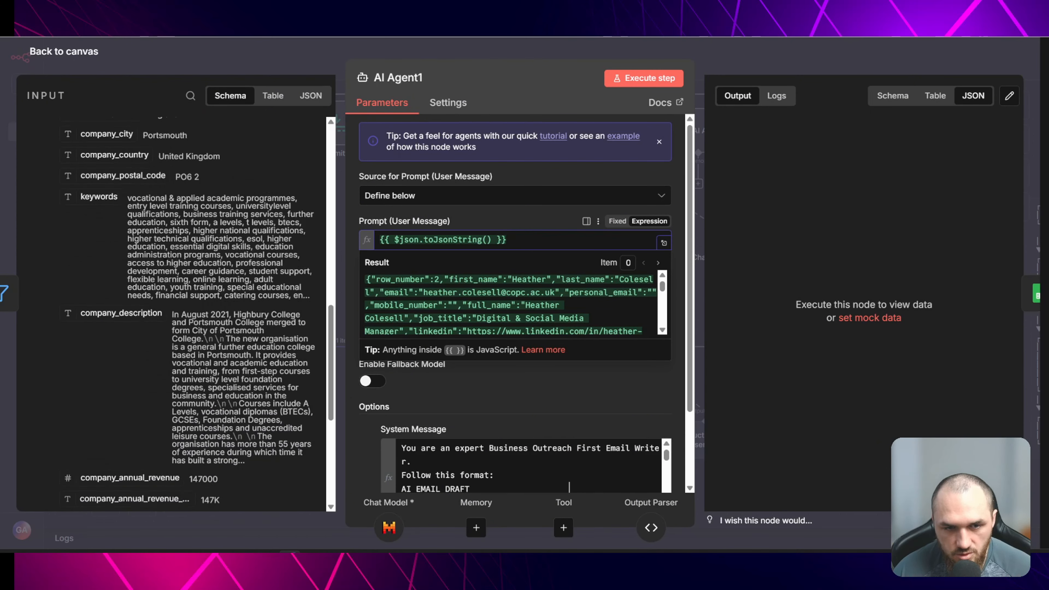
pyautogui.scroll(-6, 166, 262)
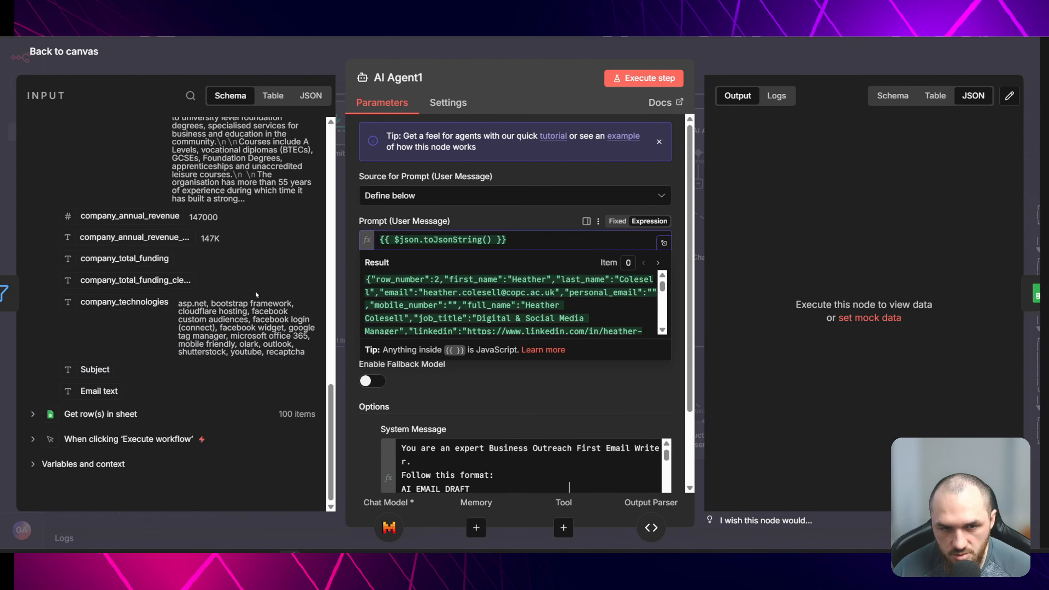
pyautogui.scroll(10, 142, 192)
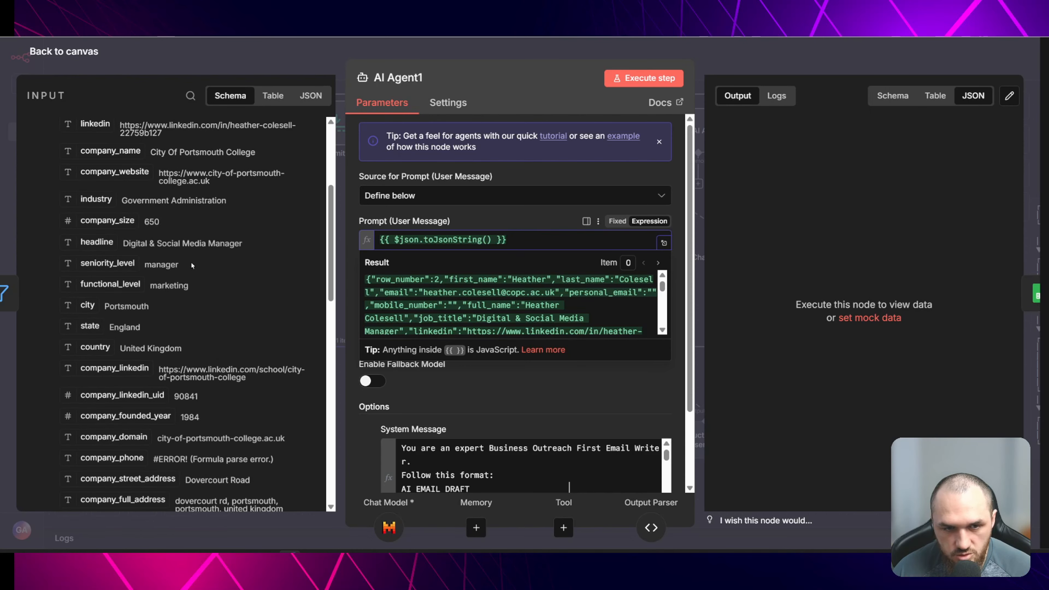
pyautogui.scroll(5, 148, 263)
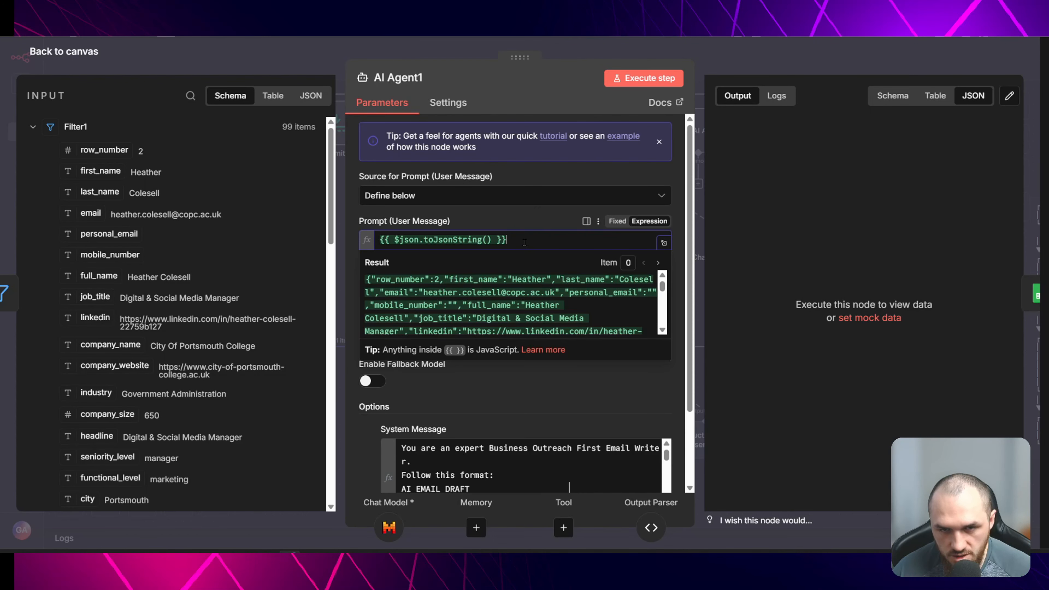
pyautogui.moveTo(525, 243); pyautogui.dragTo(387, 232)
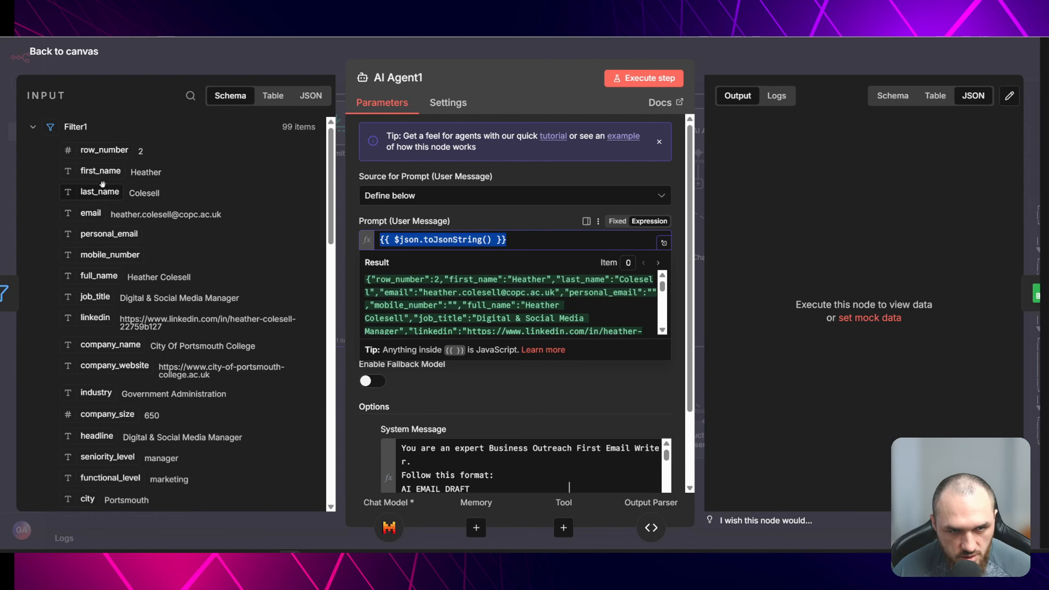
pyautogui.scroll(-5, 111, 281)
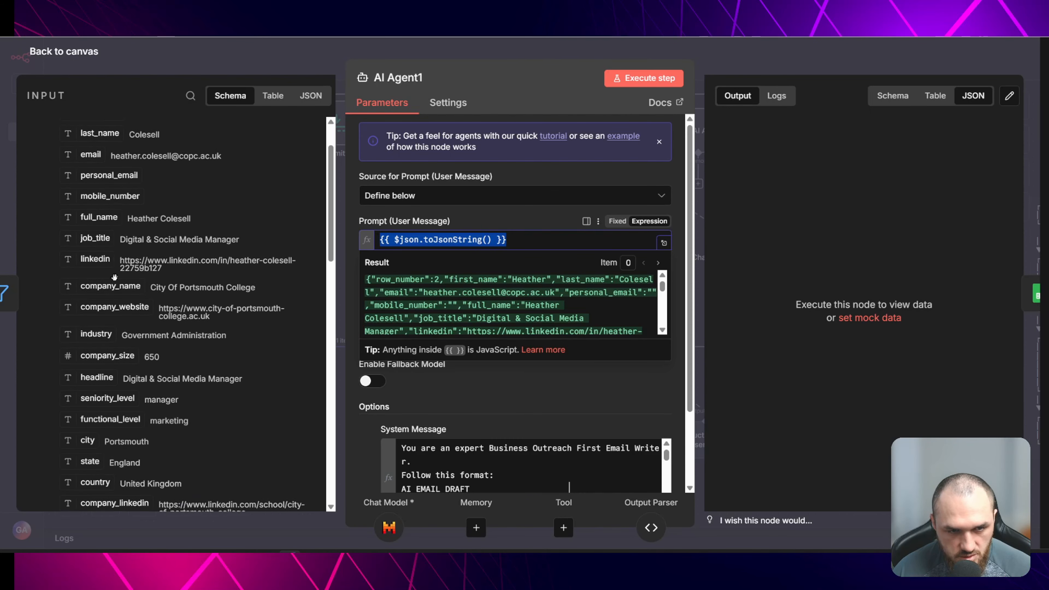
pyautogui.scroll(-5, 116, 265)
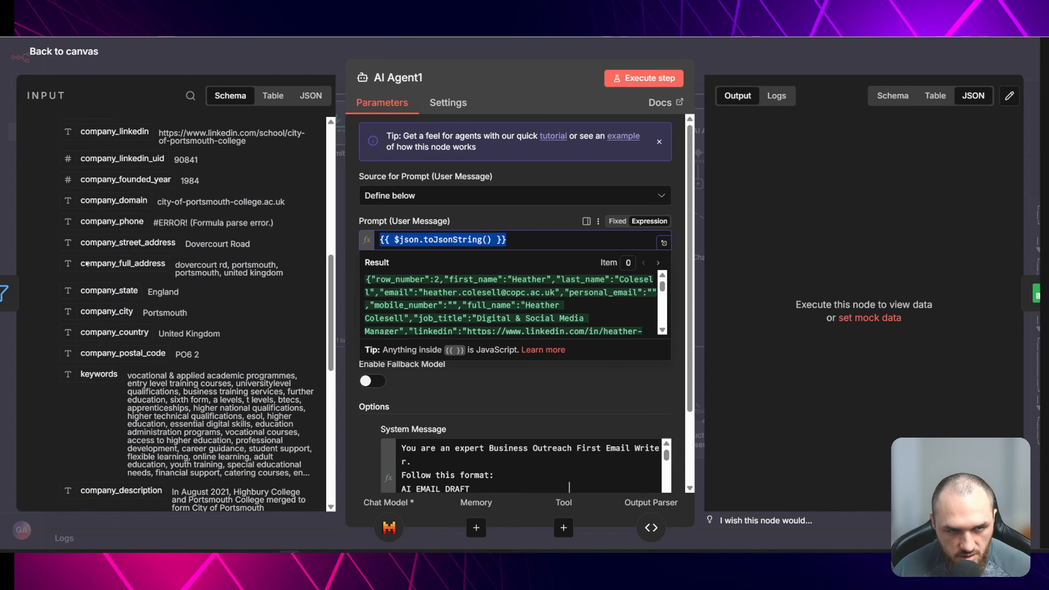
pyautogui.scroll(12, 195, 385)
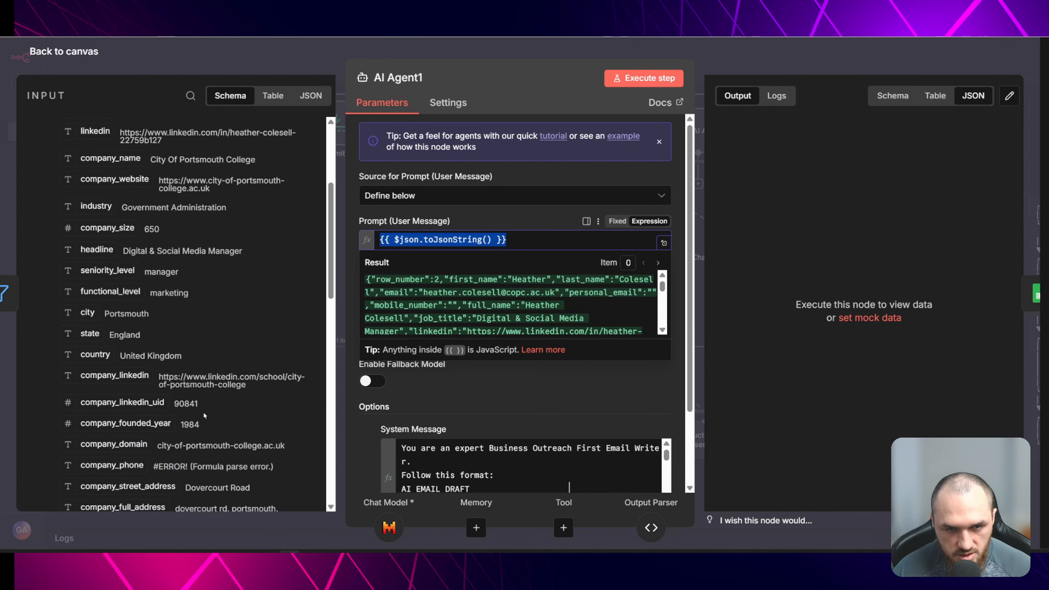
pyautogui.click(484, 227)
pyautogui.scroll(-15, 153, 288)
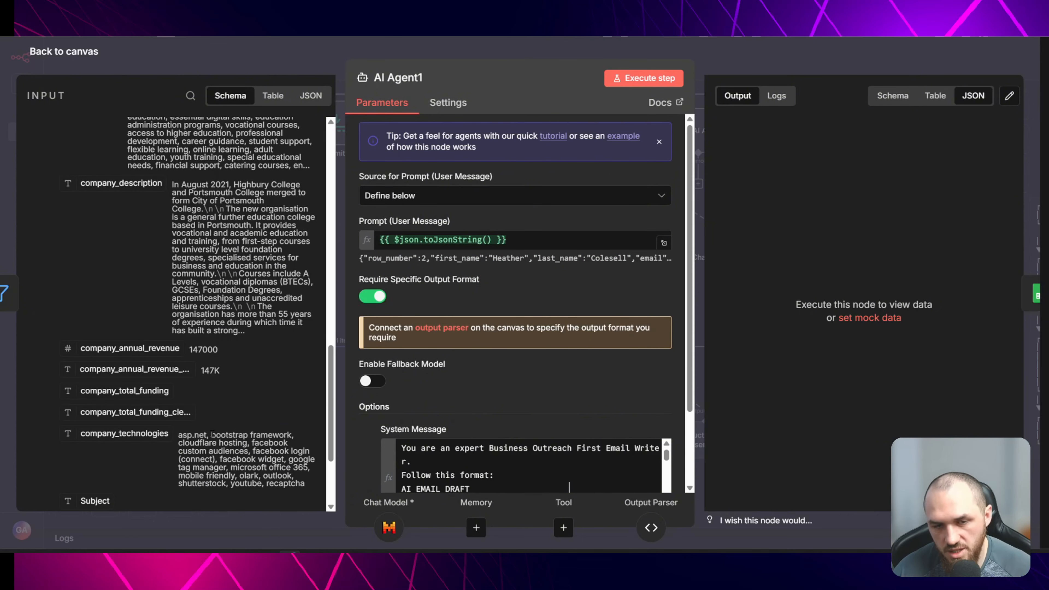
# - Review the remaining lead fields in the AI Agent1 input and close the node
pyautogui.scroll(5, 211, 433)
pyautogui.scroll(-3, 217, 436)
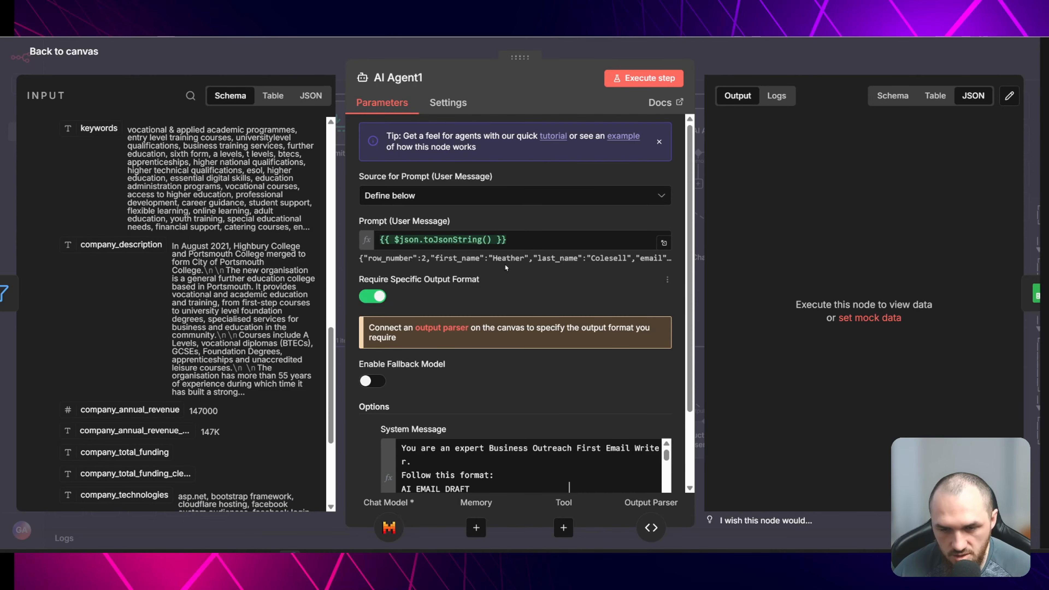
pyautogui.scroll(-2, 514, 322)
pyautogui.press('Escape')
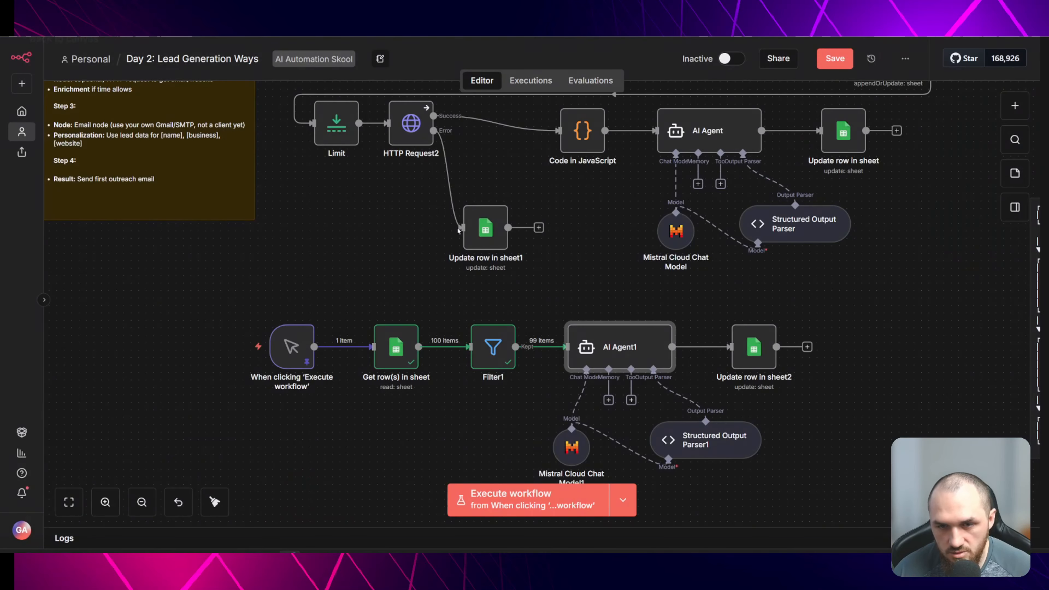
# - Set the Update row in sheet2 node's sheet to Sheet2 in the Day 2 LEAD VIDEO document
pyautogui.moveTo(612, 276); pyautogui.dragTo(471, 258)
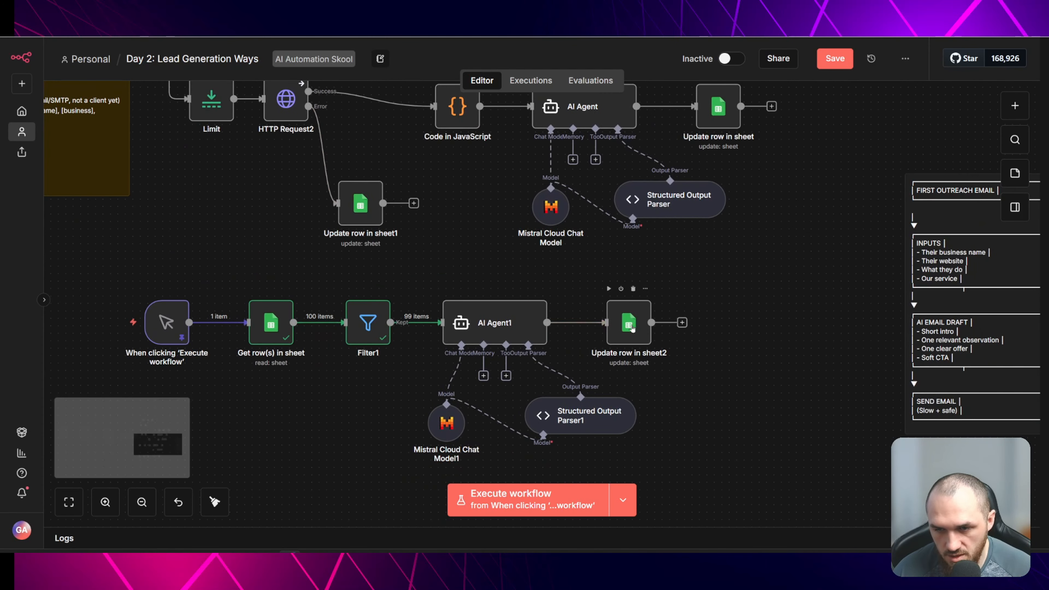
pyautogui.doubleClick(625, 324)
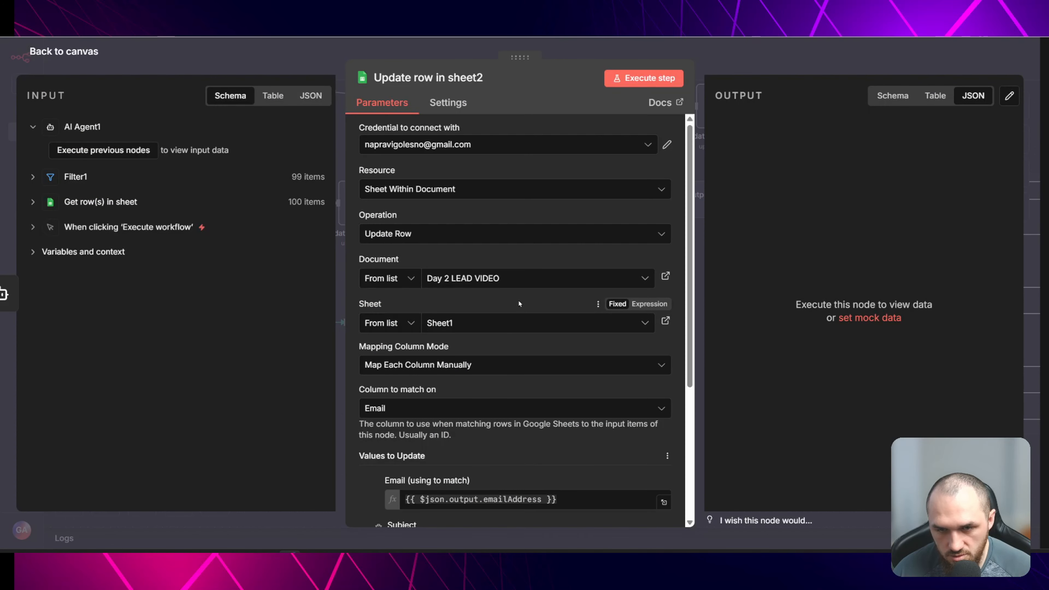
pyautogui.click(554, 327)
pyautogui.click(527, 371)
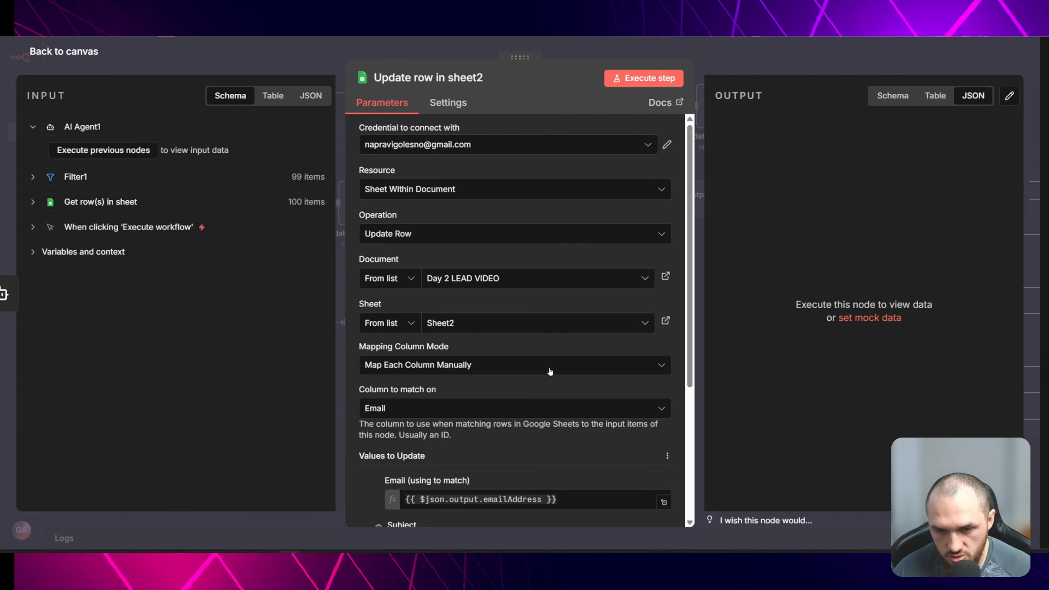
pyautogui.scroll(-3, 527, 208)
pyautogui.scroll(-2, 444, 289)
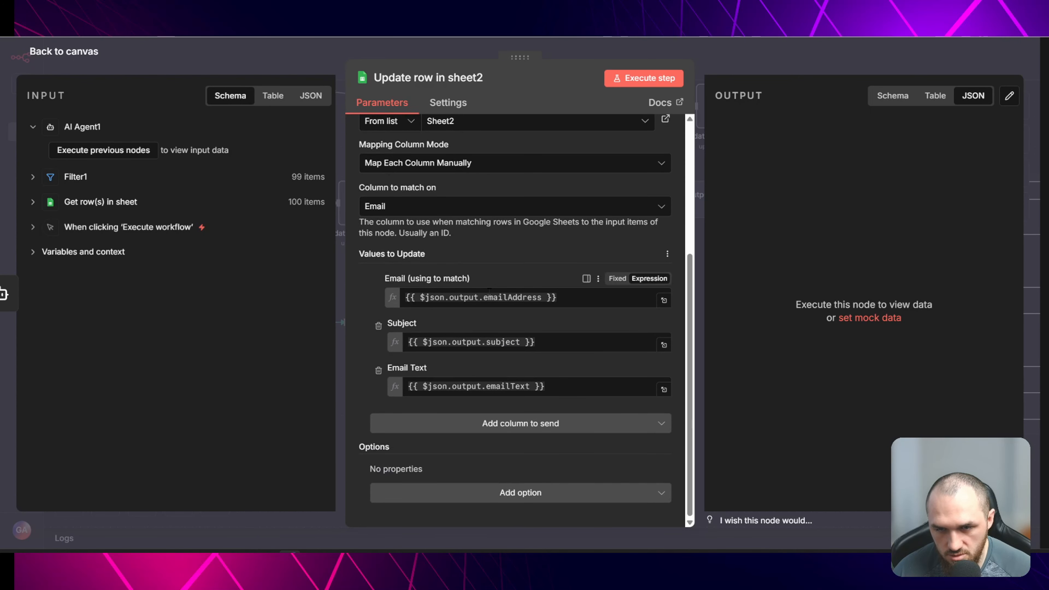
pyautogui.press('Escape')
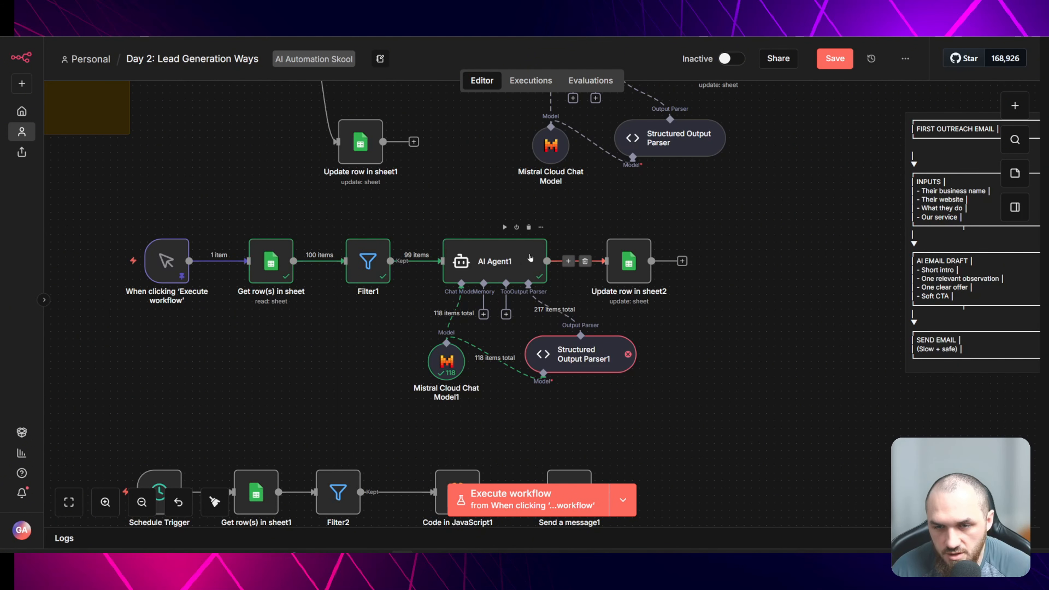
# - Refresh the Update row in sheet2 column list and set the column to match on to email
pyautogui.doubleClick(633, 265)
pyautogui.scroll(-2, 551, 342)
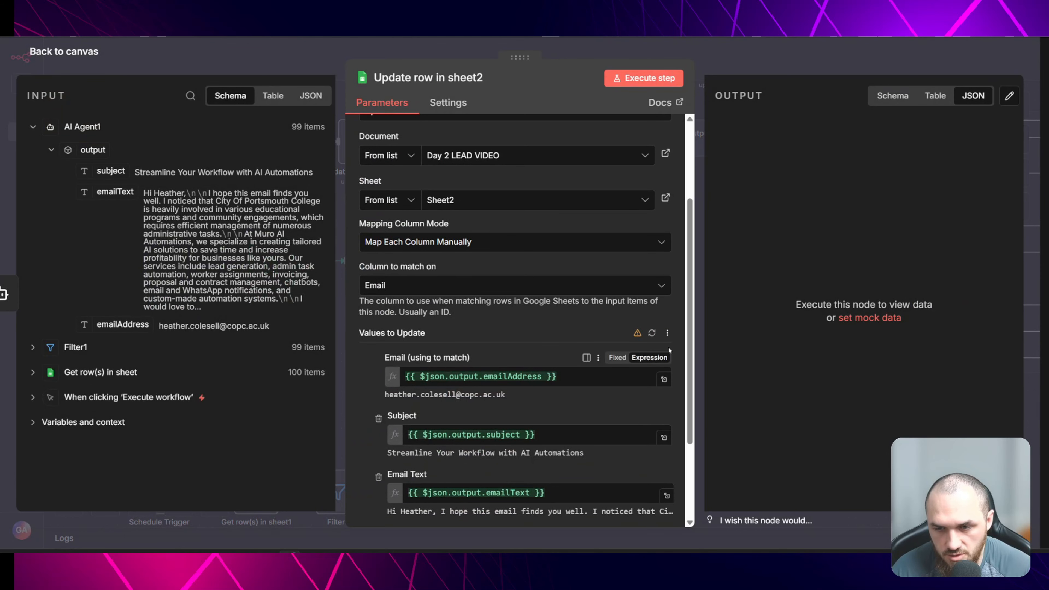
pyautogui.click(652, 334)
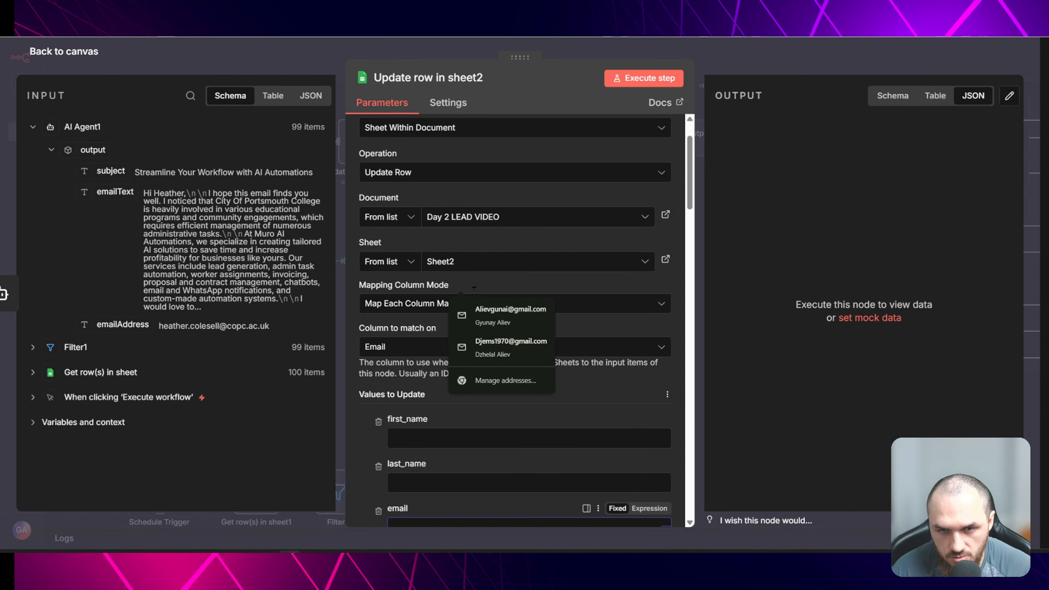
pyautogui.click(404, 342)
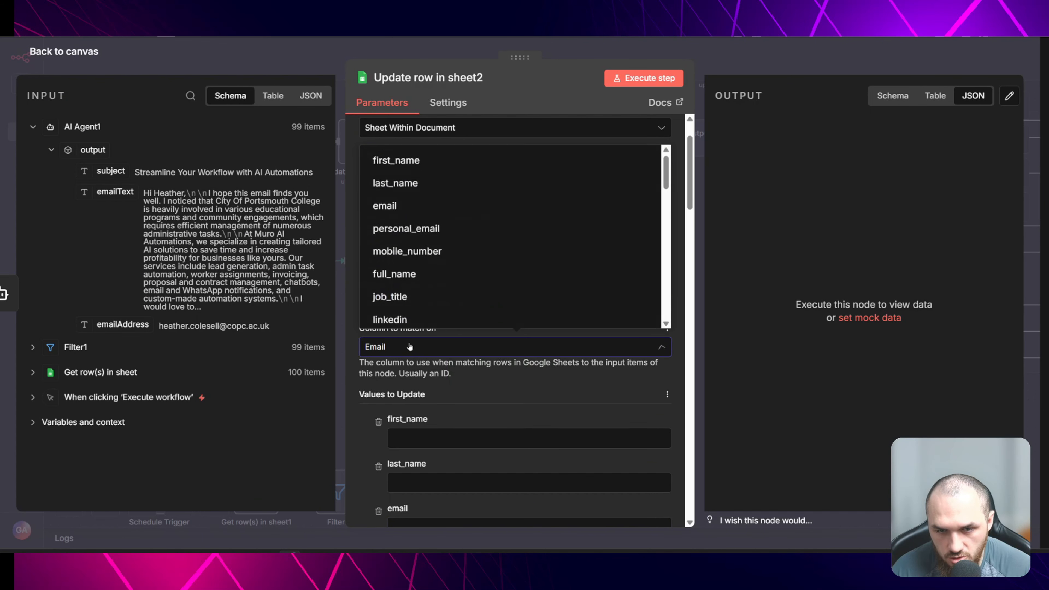
pyautogui.click(421, 205)
# - Map the AI output emailAddress into the email field and remove all unused columns except Subject and Email text
pyautogui.moveTo(123, 324); pyautogui.dragTo(454, 438)
pyautogui.scroll(-3, 455, 373)
pyautogui.scroll(-2, 455, 372)
pyautogui.click(379, 296)
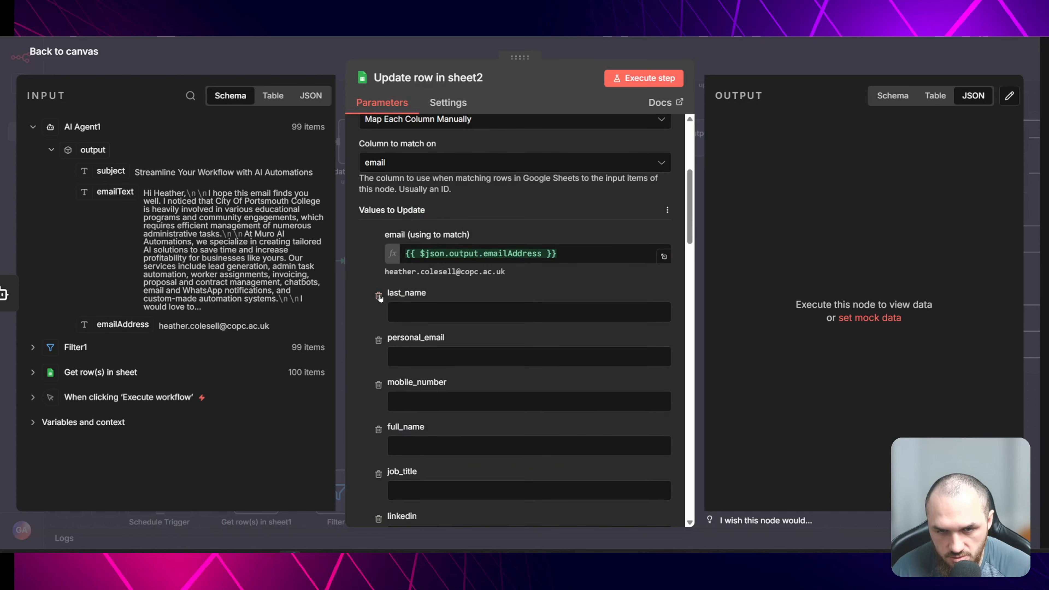
pyautogui.click(378, 296)
pyautogui.click(378, 296)
pyautogui.click(378, 296)
pyautogui.click(379, 295)
pyautogui.click(379, 295)
pyautogui.doubleClick(378, 296)
pyautogui.click(378, 296)
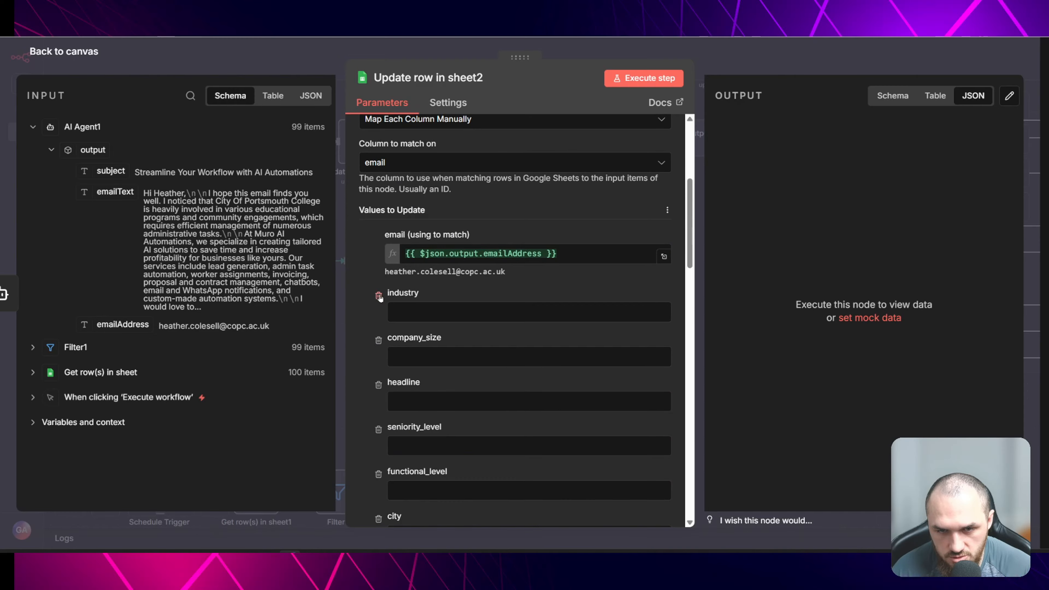
pyautogui.doubleClick(378, 295)
pyautogui.doubleClick(379, 295)
pyautogui.doubleClick(379, 296)
pyautogui.click(379, 296)
pyautogui.doubleClick(379, 296)
pyautogui.click(378, 296)
pyautogui.doubleClick(378, 296)
pyautogui.click(379, 295)
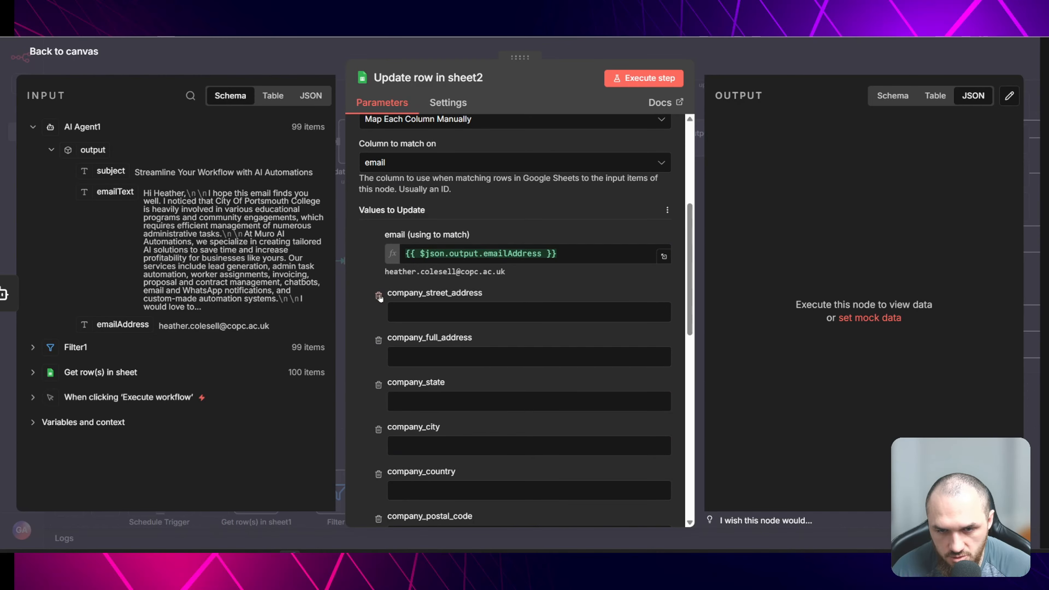
pyautogui.doubleClick(378, 295)
pyautogui.click(379, 296)
pyautogui.doubleClick(378, 296)
pyautogui.doubleClick(379, 296)
# - Map the AI output emailText into the Email text field and close the node
pyautogui.click(487, 328)
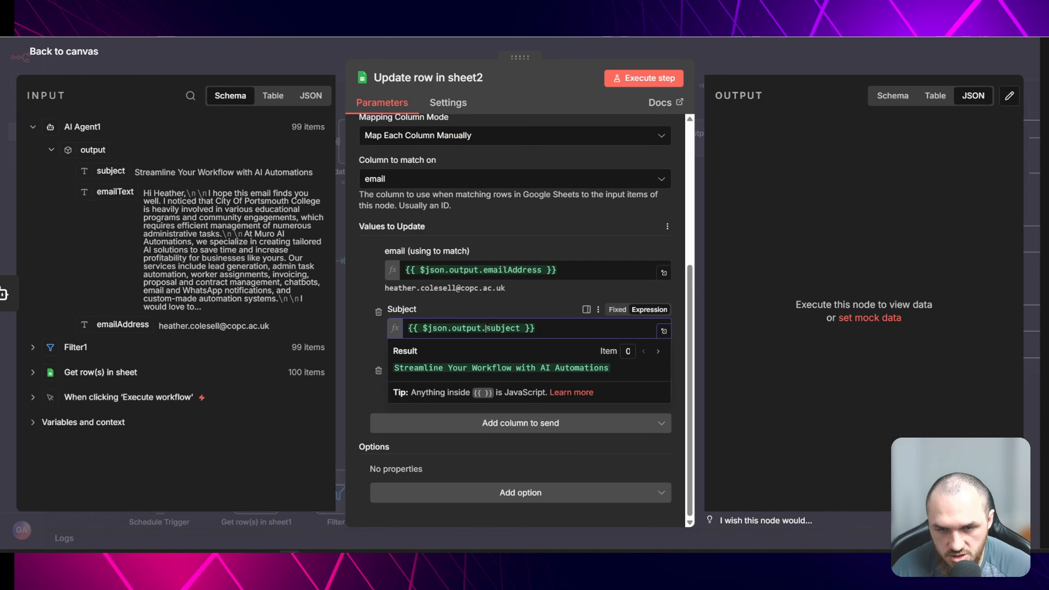
pyautogui.click(221, 251)
pyautogui.moveTo(115, 192); pyautogui.dragTo(439, 386)
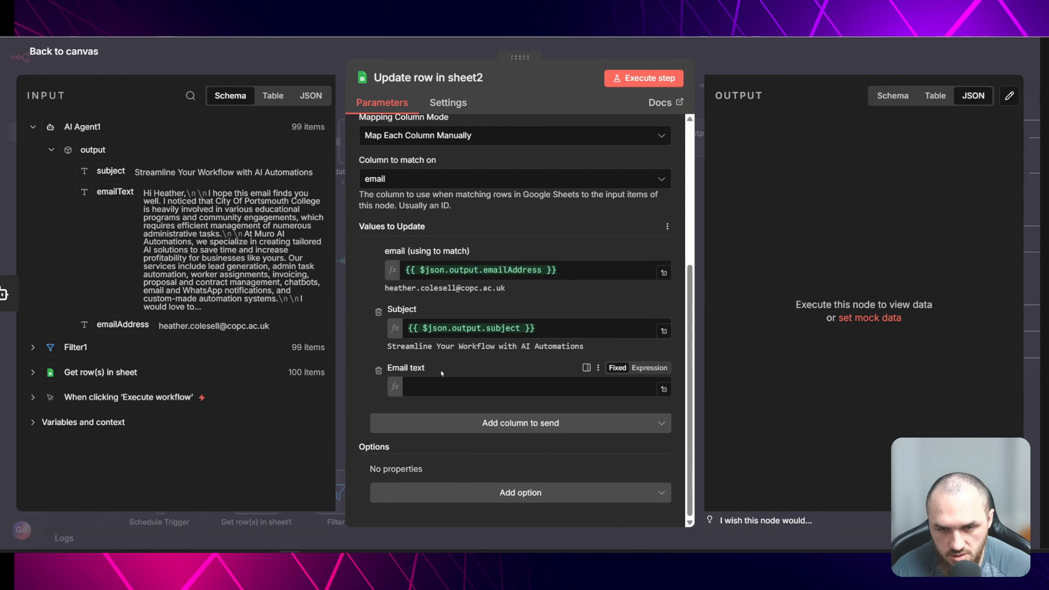
pyautogui.scroll(6, 566, 228)
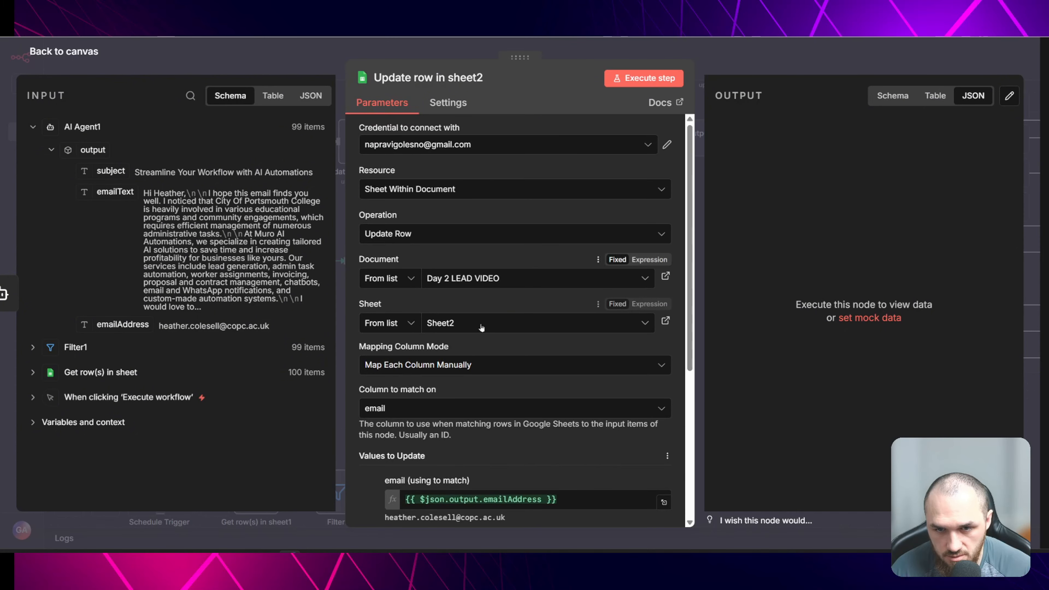
pyautogui.press('Escape')
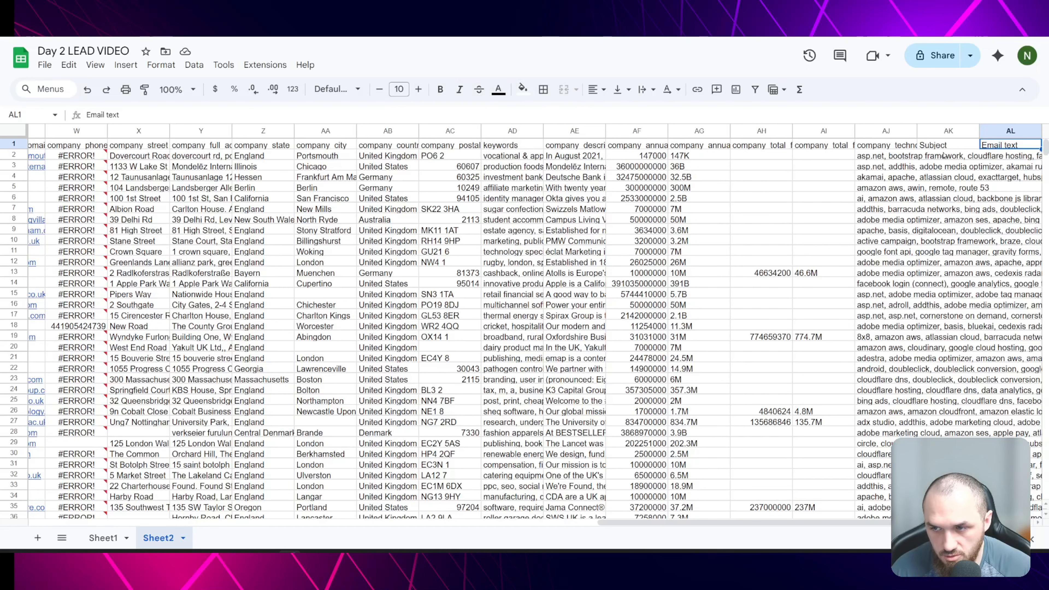
# - Check the Email text column of Sheet2 in the Google Sheets spreadsheet
pyautogui.click(989, 160)
pyautogui.scroll(-20, 967, 428)
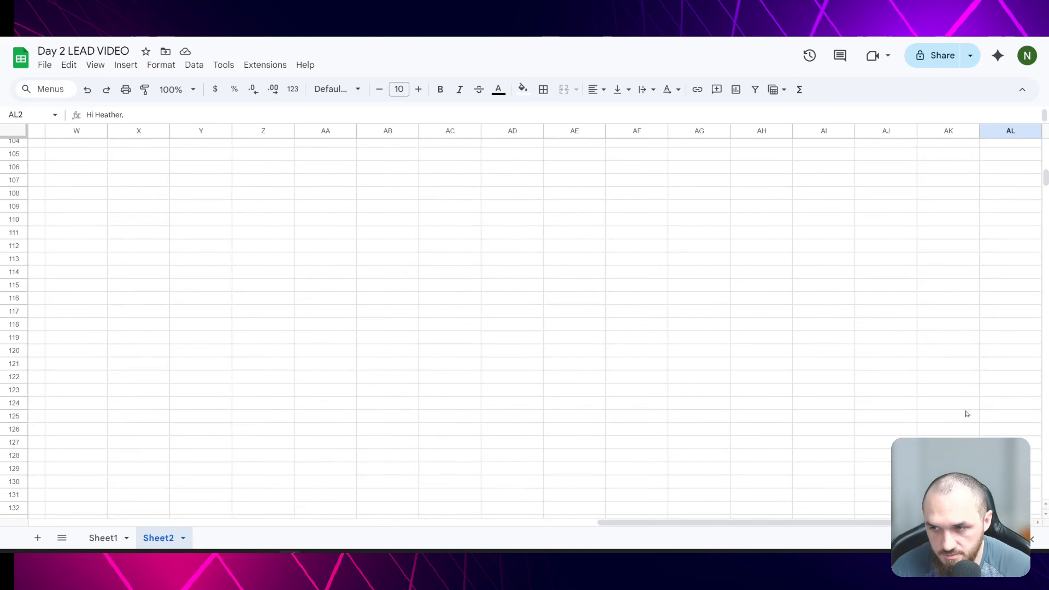
pyautogui.scroll(20, 967, 401)
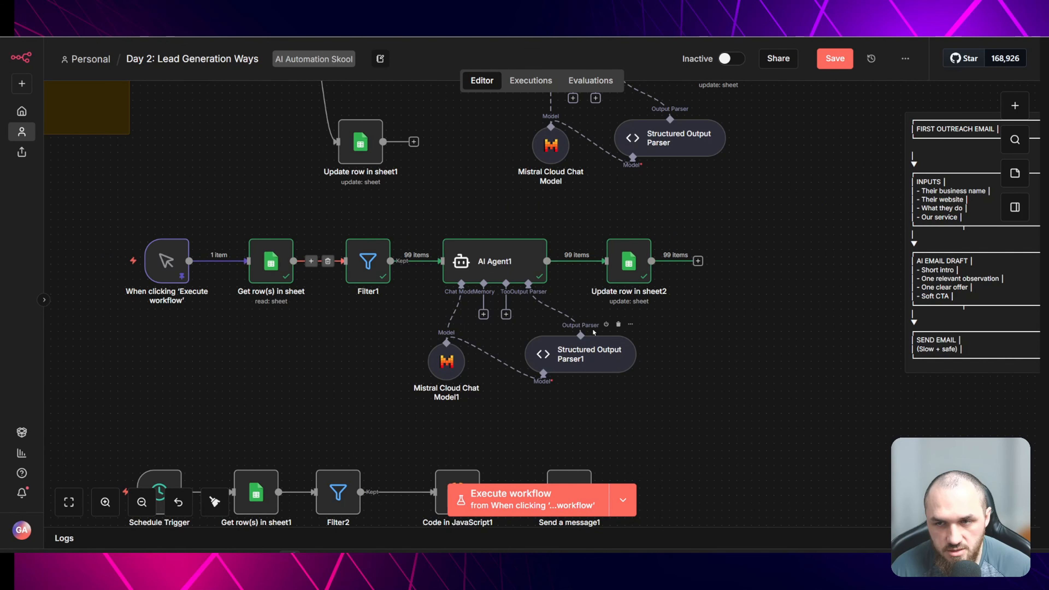
# - Point the Get row(s) in sheet1 node to Sheet2 and run the workflow up to Filter2
pyautogui.scroll(-3, 764, 367)
pyautogui.scroll(-3, 763, 367)
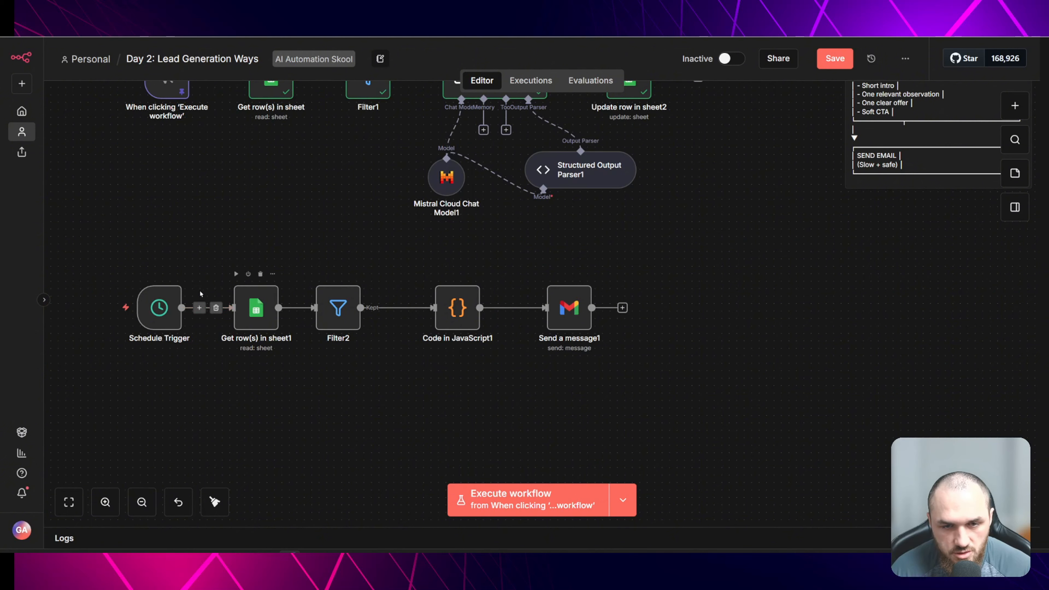
pyautogui.doubleClick(244, 315)
pyautogui.click(508, 325)
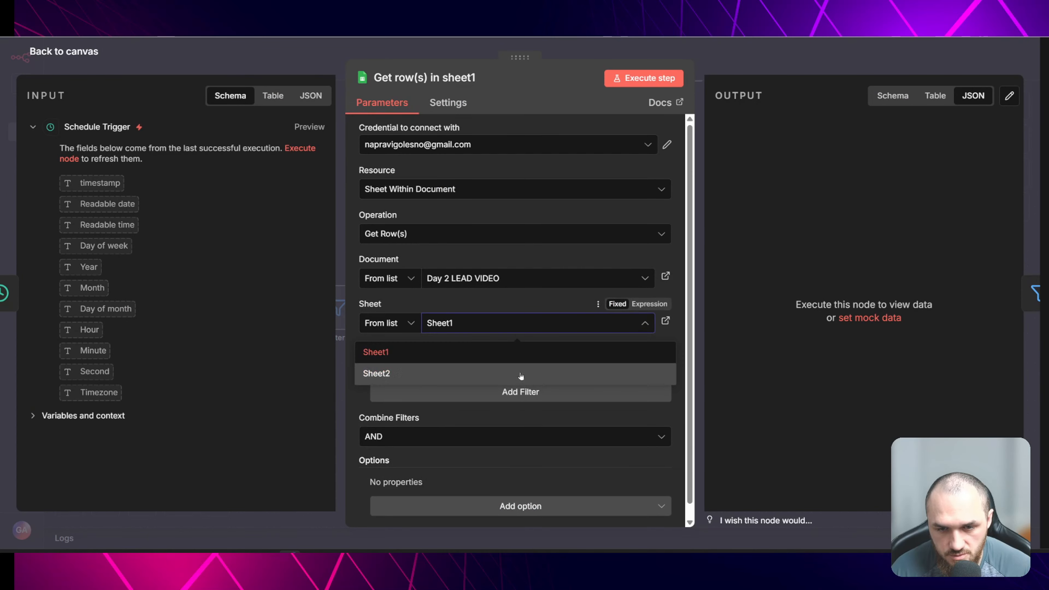
pyautogui.click(537, 374)
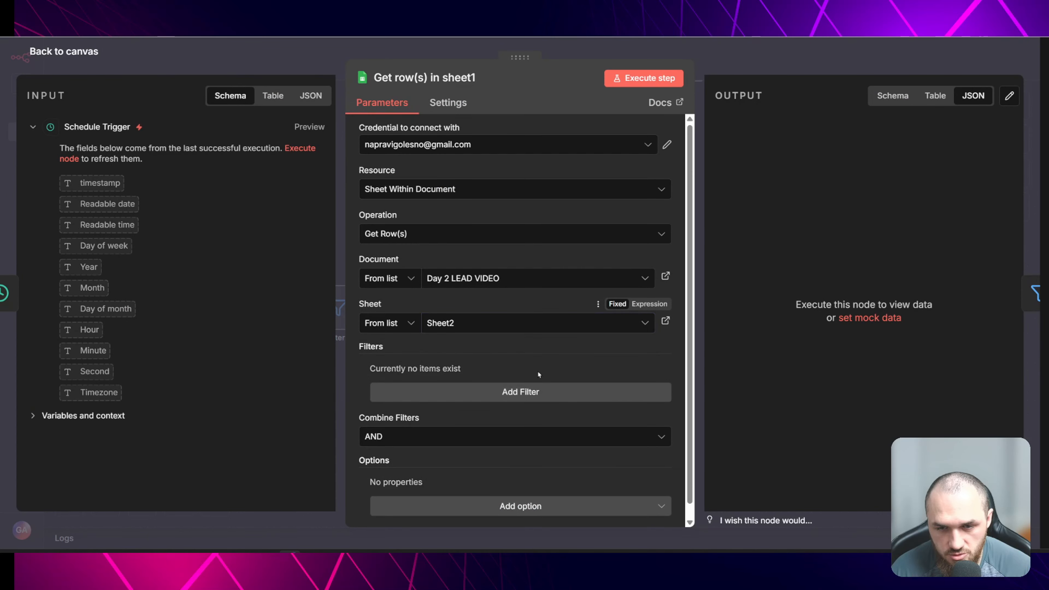
pyautogui.click(273, 67)
pyautogui.click(318, 273)
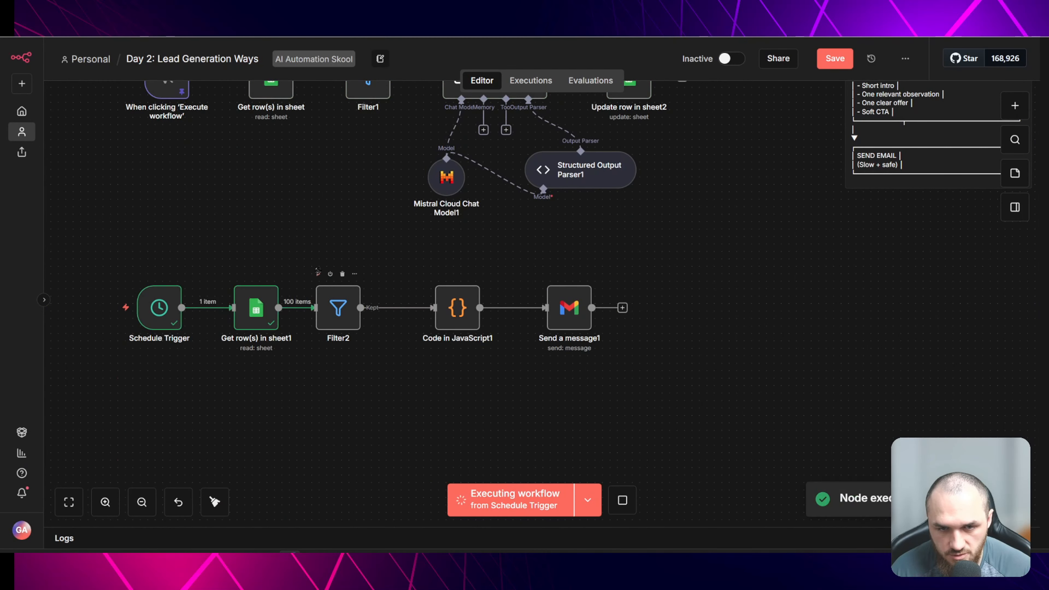
# - Change both Filter2 conditions to {{ $json.email }} and execute Filter2
pyautogui.doubleClick(330, 307)
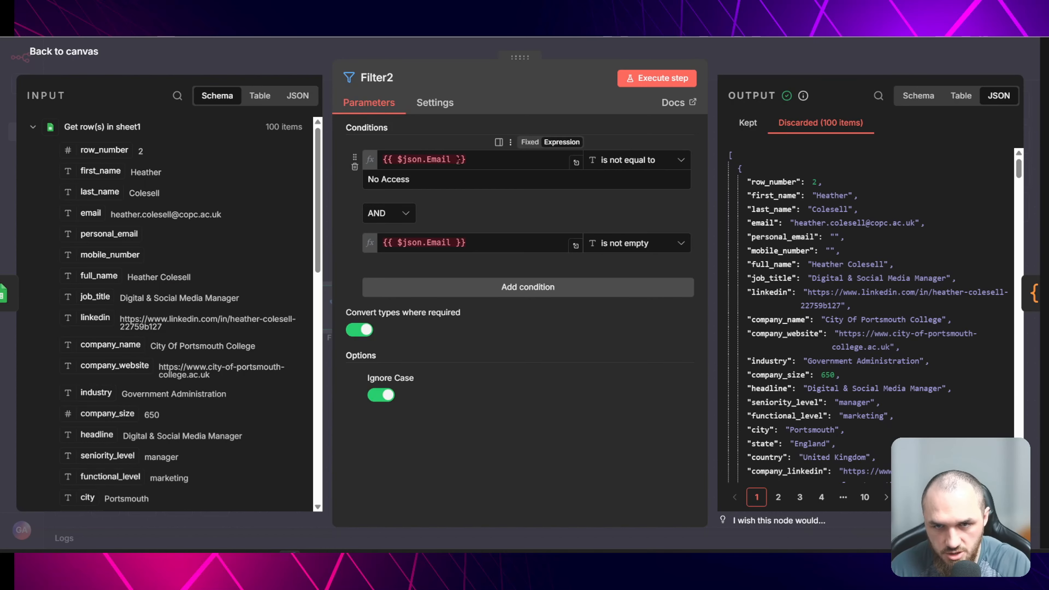
pyautogui.doubleClick(438, 159)
pyautogui.write('email')
pyautogui.click(444, 235)
pyautogui.click(432, 242)
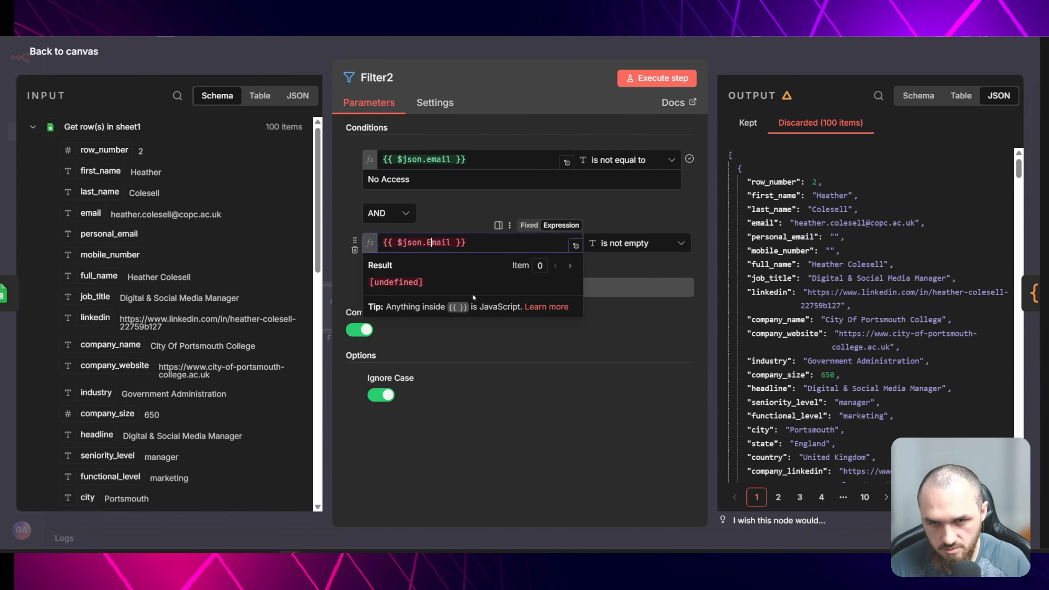
pyautogui.press('BackSpace')
pyautogui.write('e')
pyautogui.click(318, 274)
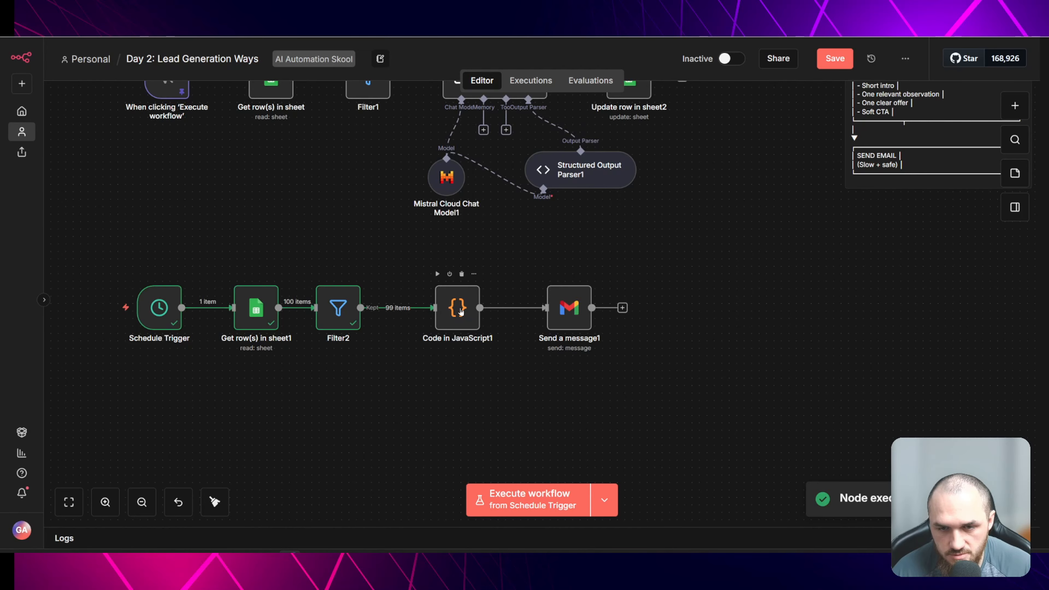
# - Execute the Code in JavaScript1 node
pyautogui.doubleClick(461, 311)
pyautogui.press('Escape')
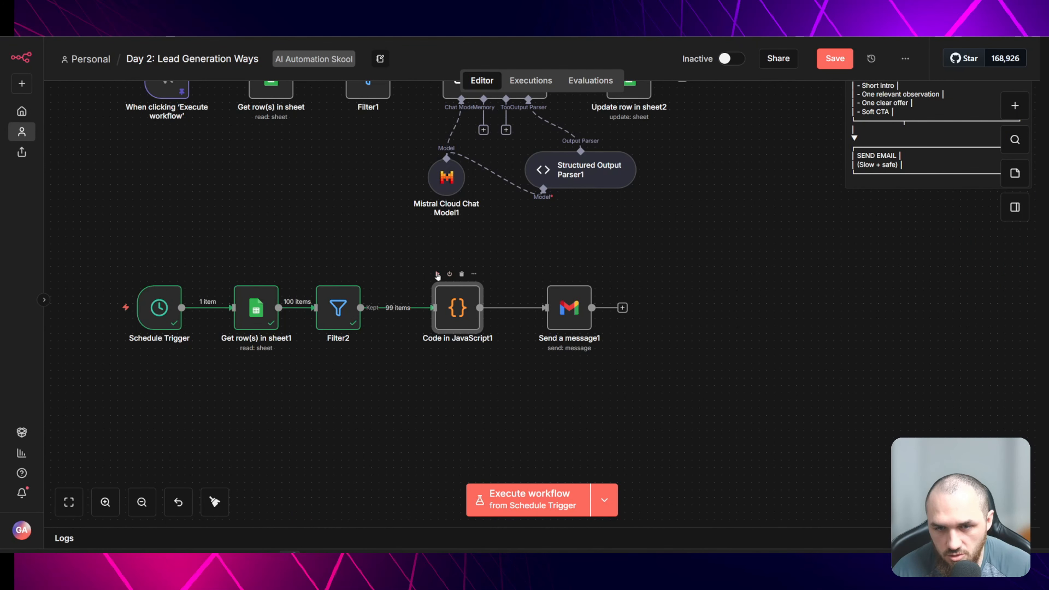
pyautogui.click(437, 275)
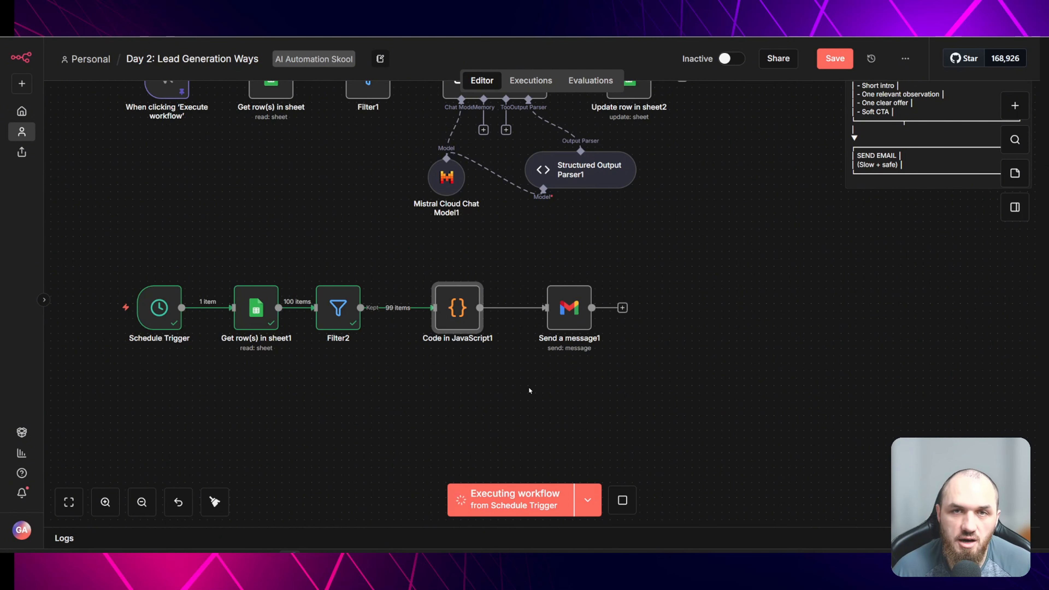
pyautogui.scroll(2, 529, 390)
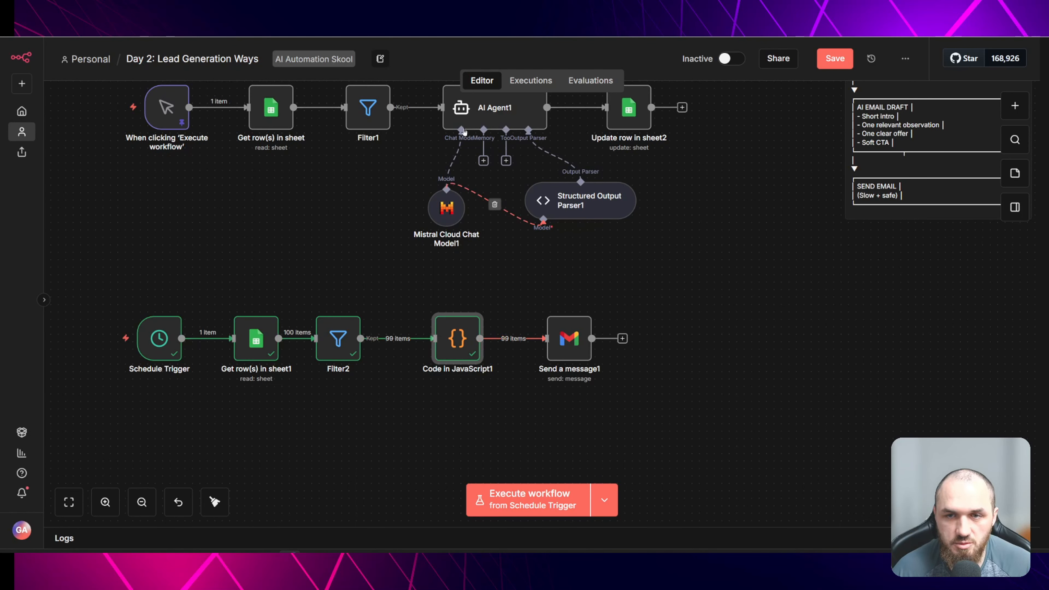
pyautogui.scroll(-1, 452, 271)
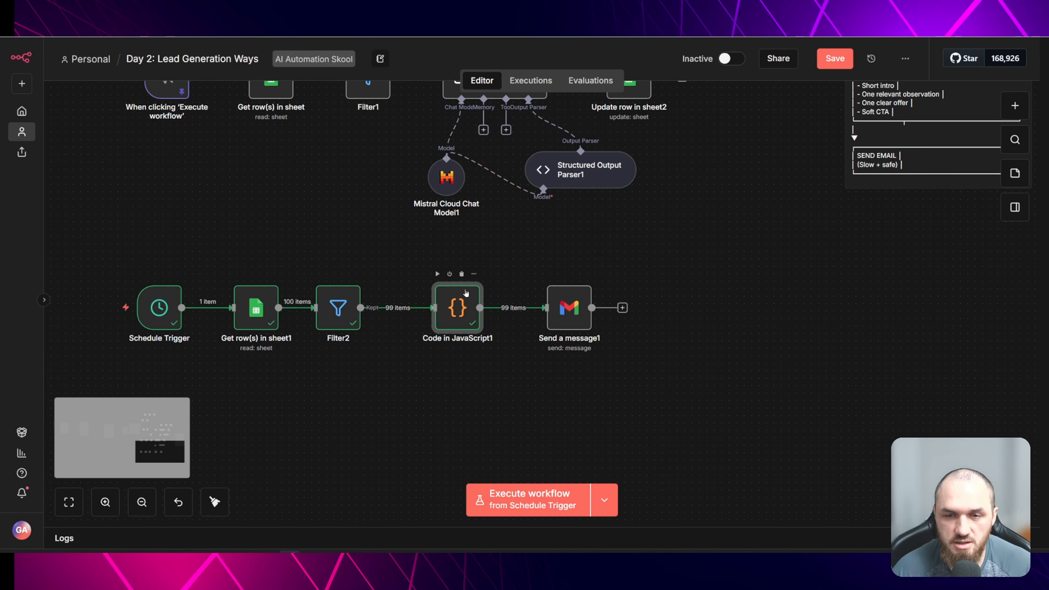
pyautogui.click(491, 374)
pyautogui.click(458, 307)
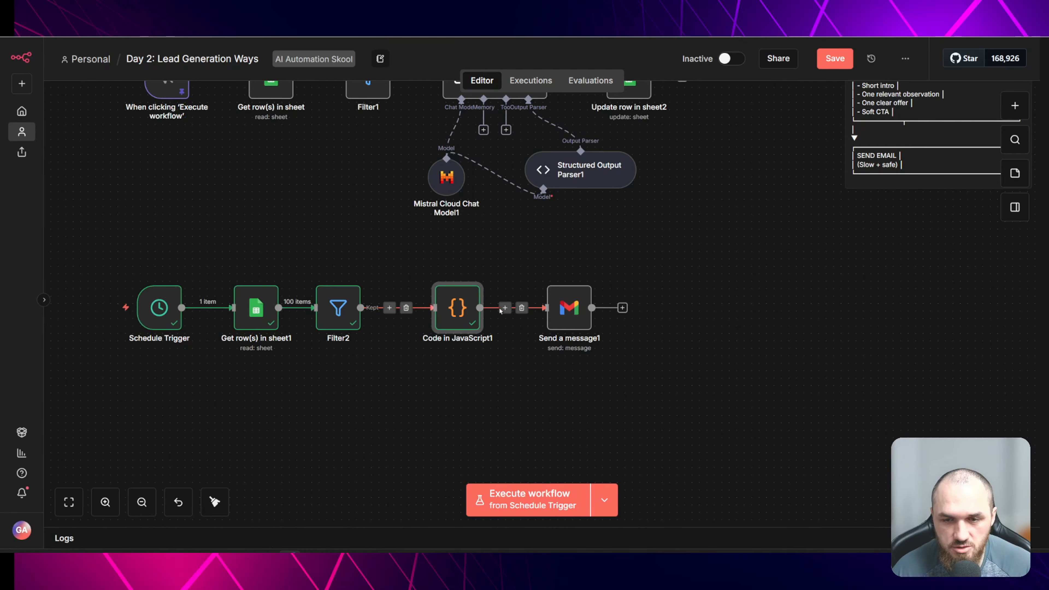
pyautogui.click(499, 335)
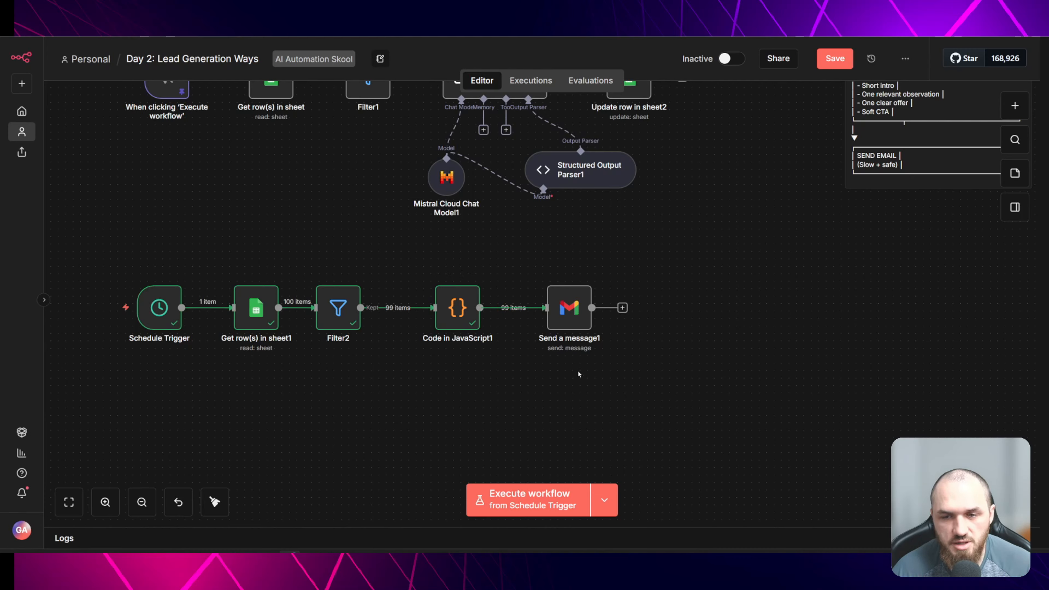
# - Enable Execute Once in the Send a message1 node's settings
pyautogui.click(573, 309)
pyautogui.doubleClick(578, 312)
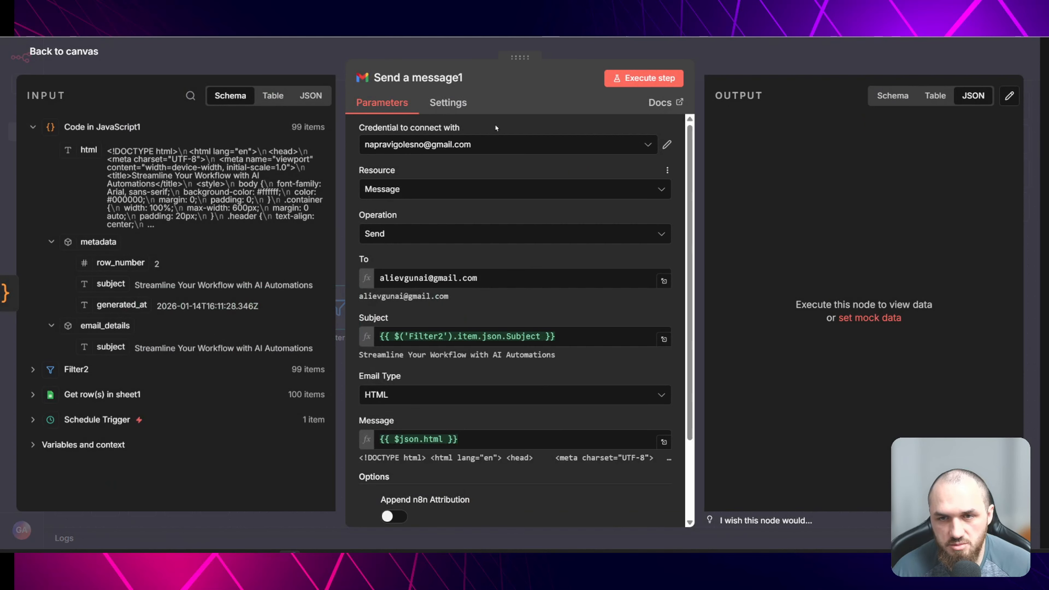
pyautogui.click(454, 104)
pyautogui.click(371, 191)
pyautogui.press('Escape')
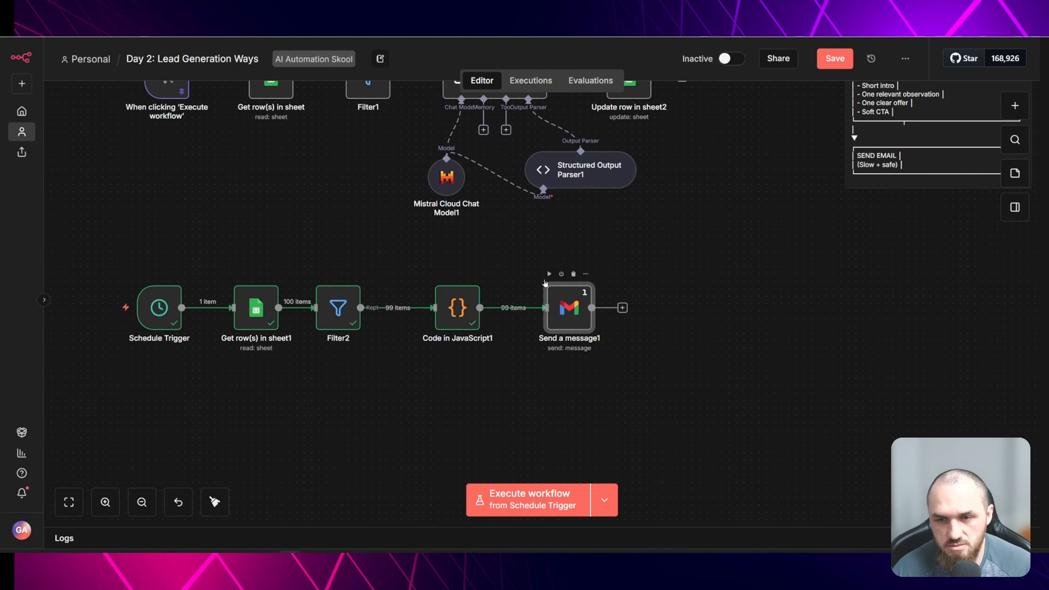
pyautogui.doubleClick(563, 304)
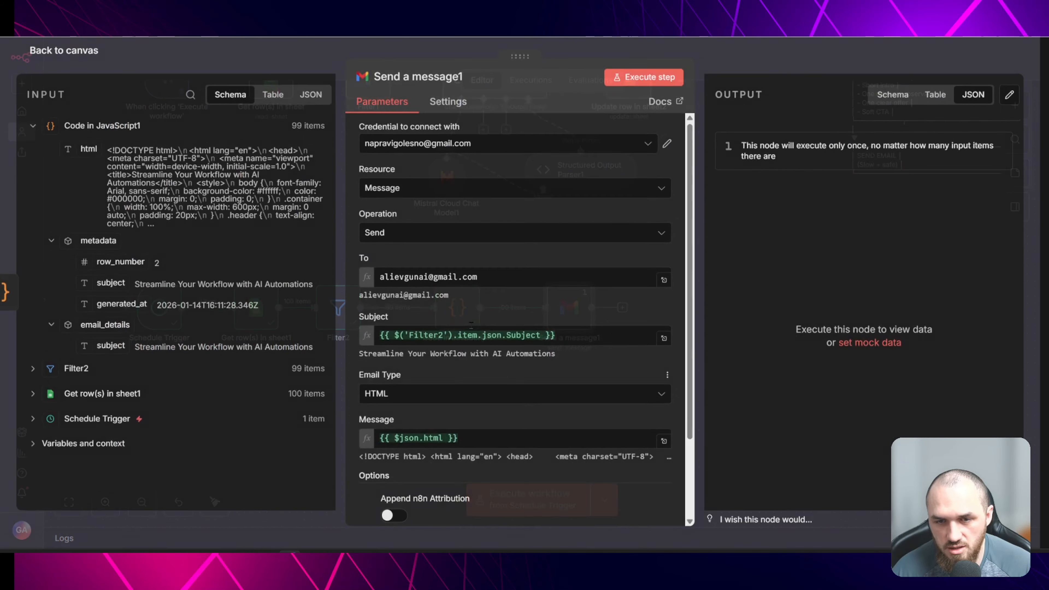
# - Inspect the Send a message1 node's input fields from Code in JavaScript1 and Filter2, then return to the canvas
pyautogui.moveTo(479, 277); pyautogui.dragTo(348, 278)
pyautogui.click(414, 254)
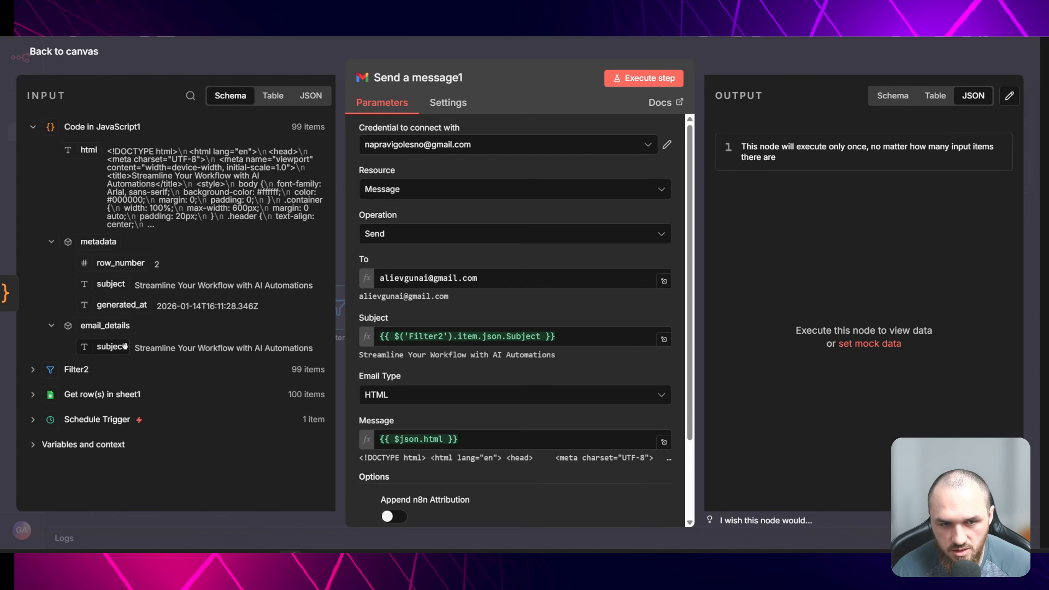
pyautogui.click(74, 369)
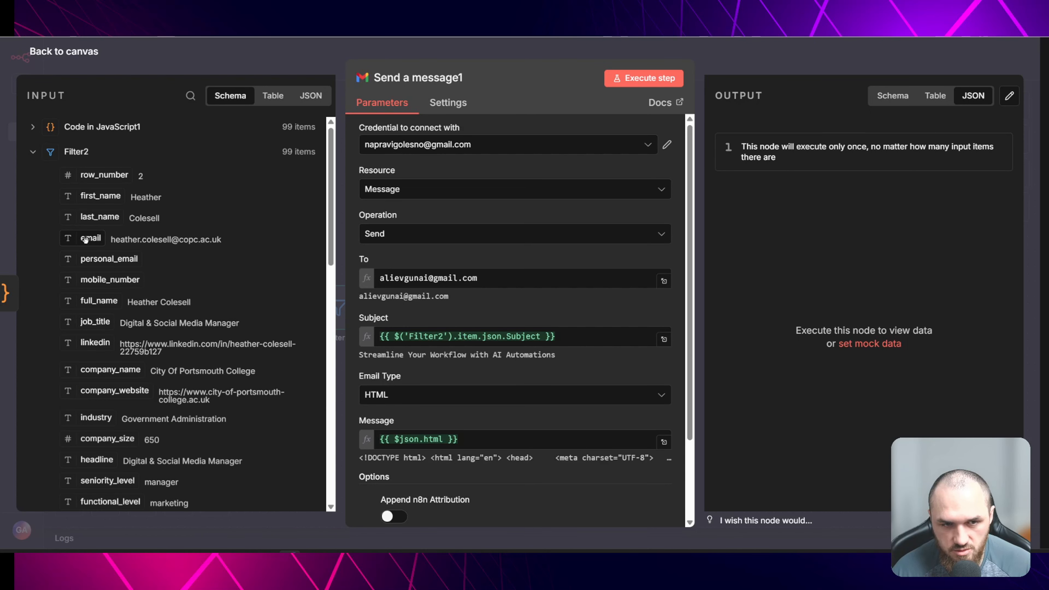
pyautogui.click(75, 152)
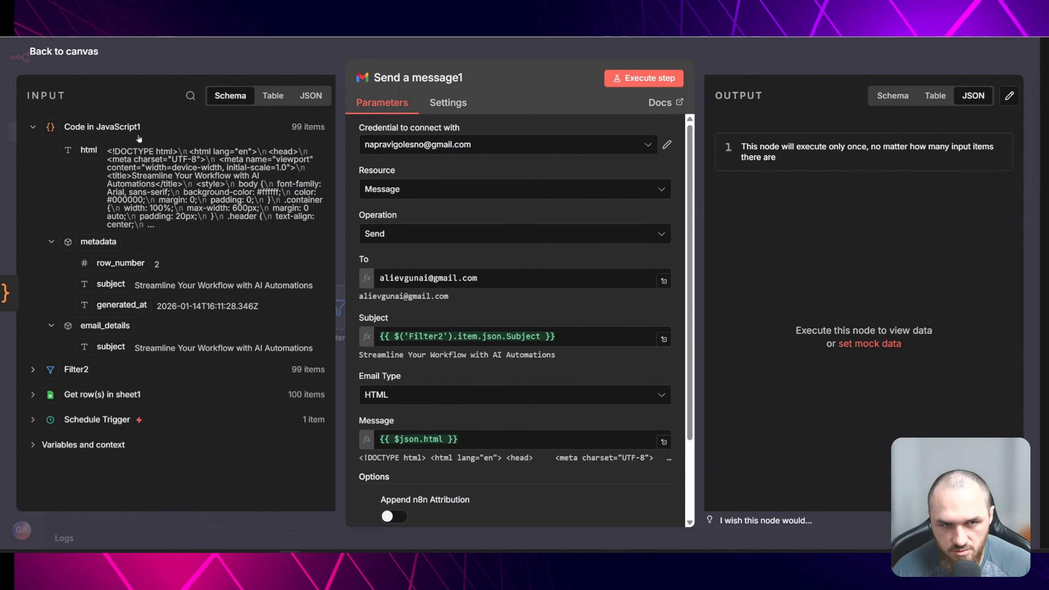
pyautogui.click(198, 52)
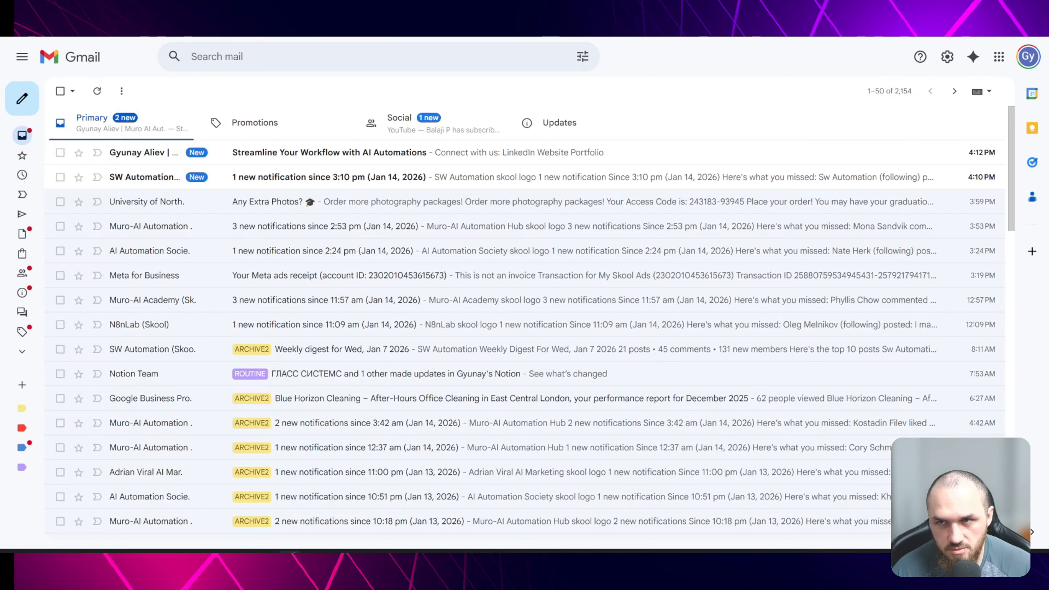
# - Switch to the Google Sheet and retype the Sheet2 column AL header as Email Text
pyautogui.click(520, 147)
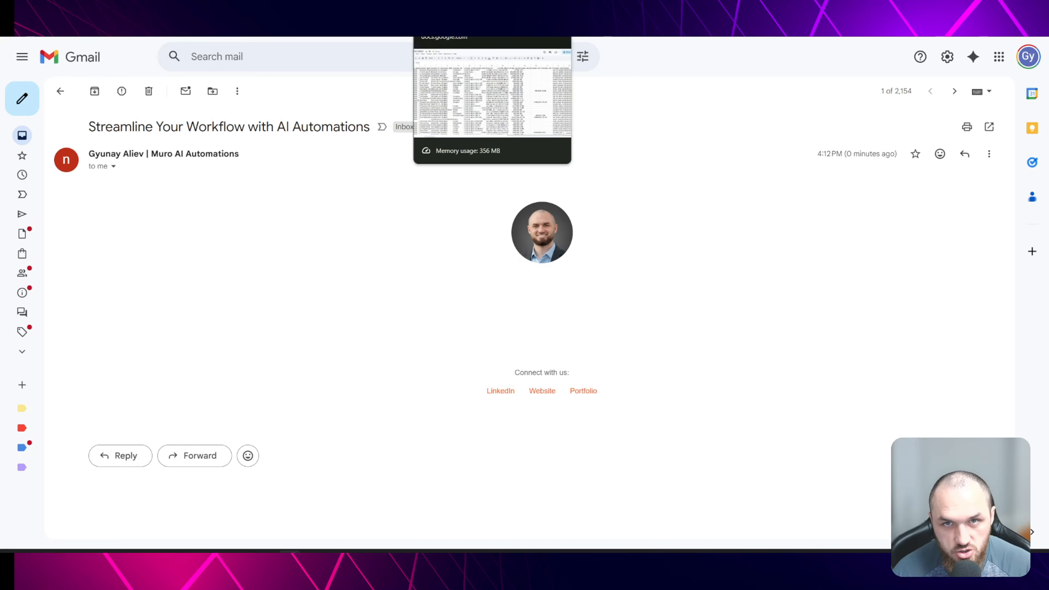
pyautogui.click(442, 8)
pyautogui.doubleClick(1018, 145)
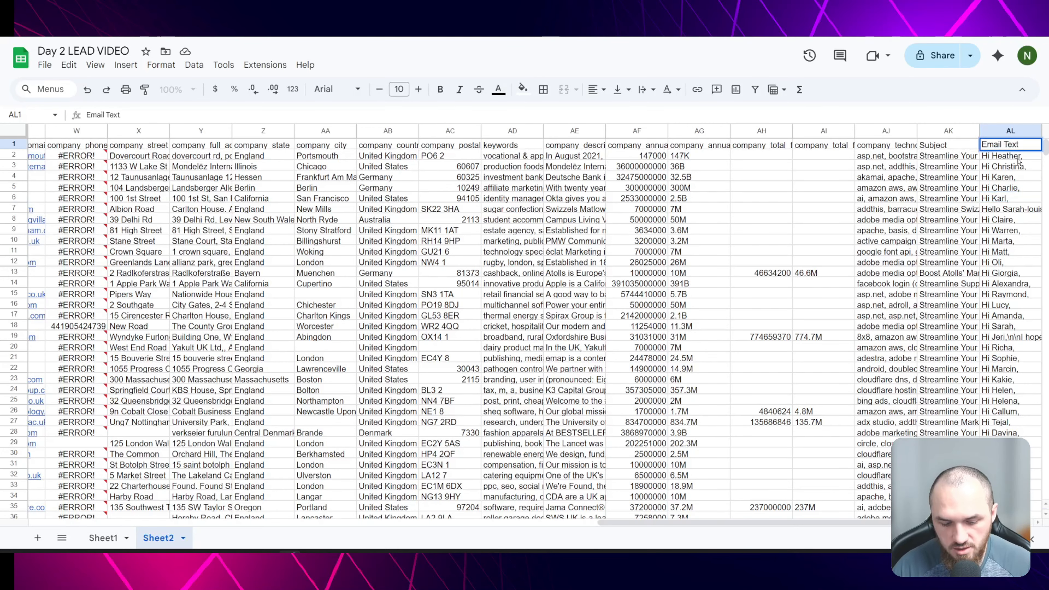
pyautogui.press('BackSpace')
pyautogui.write('t')
pyautogui.press('BackSpace')
pyautogui.write('T')
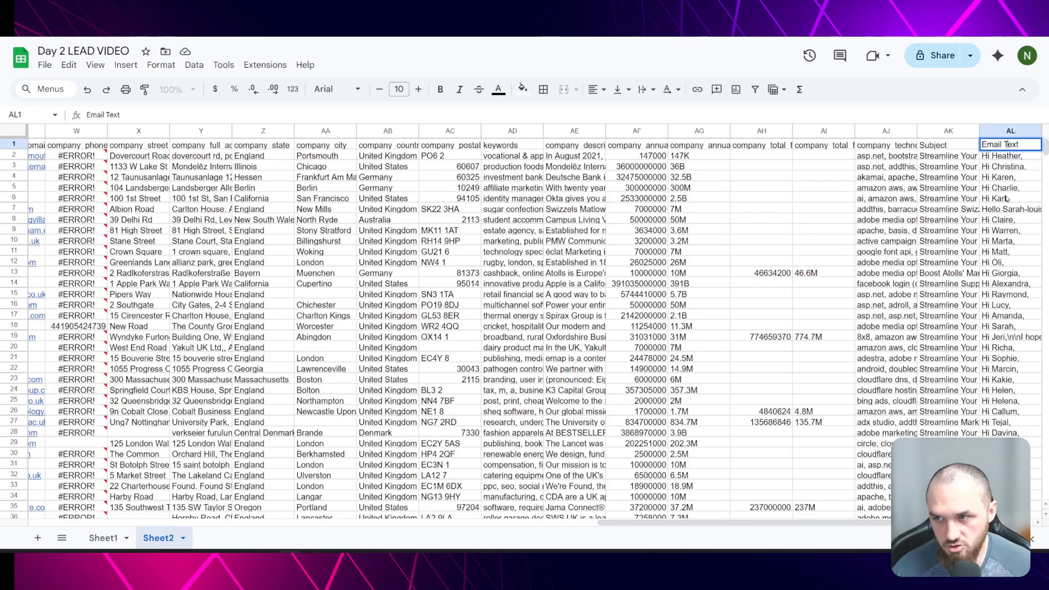
pyautogui.click(1006, 199)
pyautogui.click(104, 538)
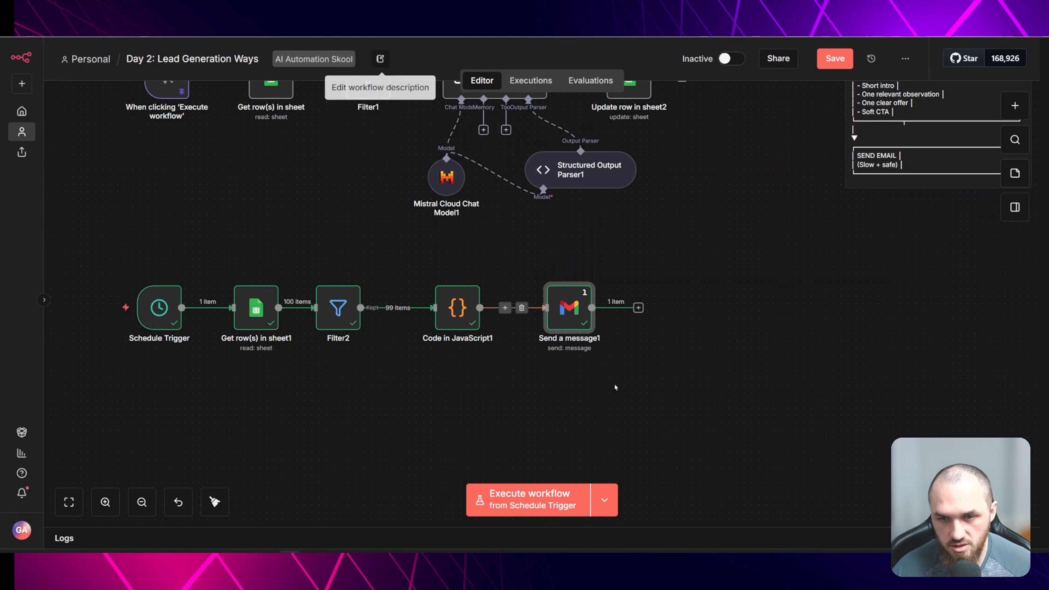
# - Run the workflow again from the Get row(s) in sheet1 node
pyautogui.click(470, 397)
pyautogui.moveTo(243, 282)
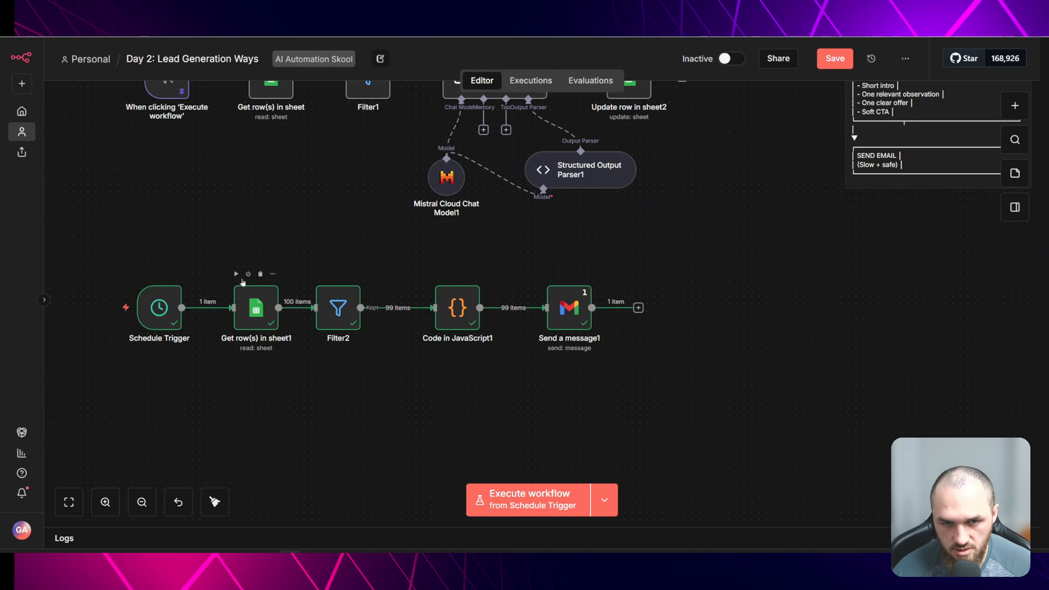
pyautogui.click(236, 274)
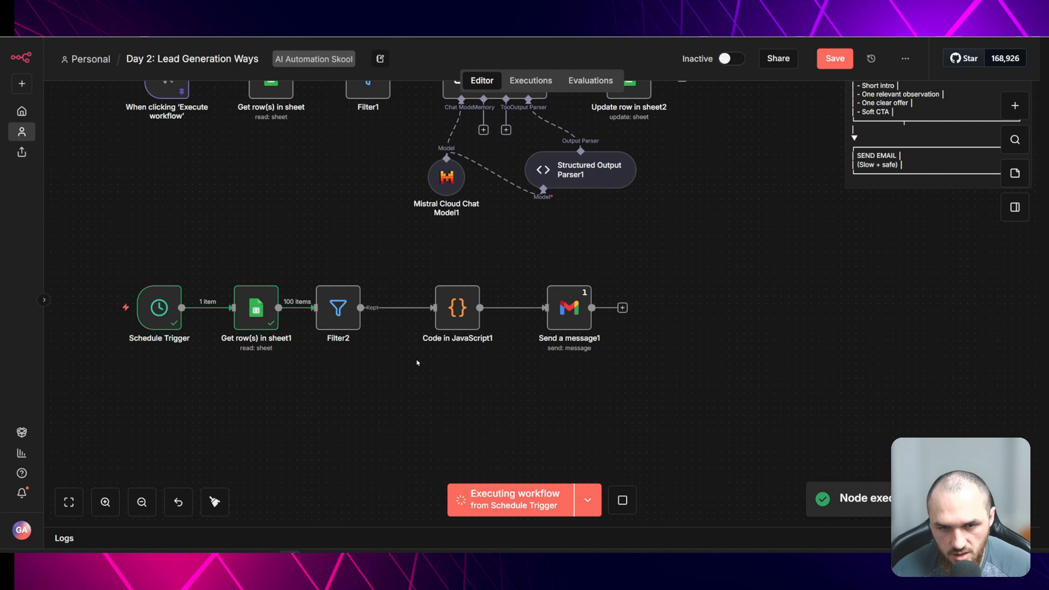
# - Open the Send a message1 node and review the rendered HTML result of its Message expression
pyautogui.moveTo(437, 275)
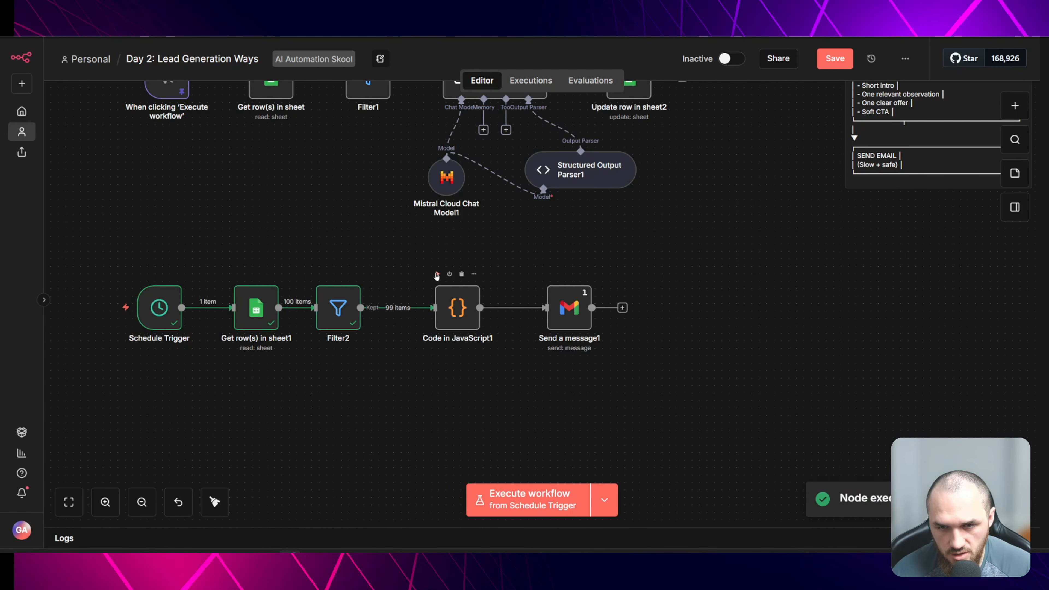
pyautogui.doubleClick(570, 308)
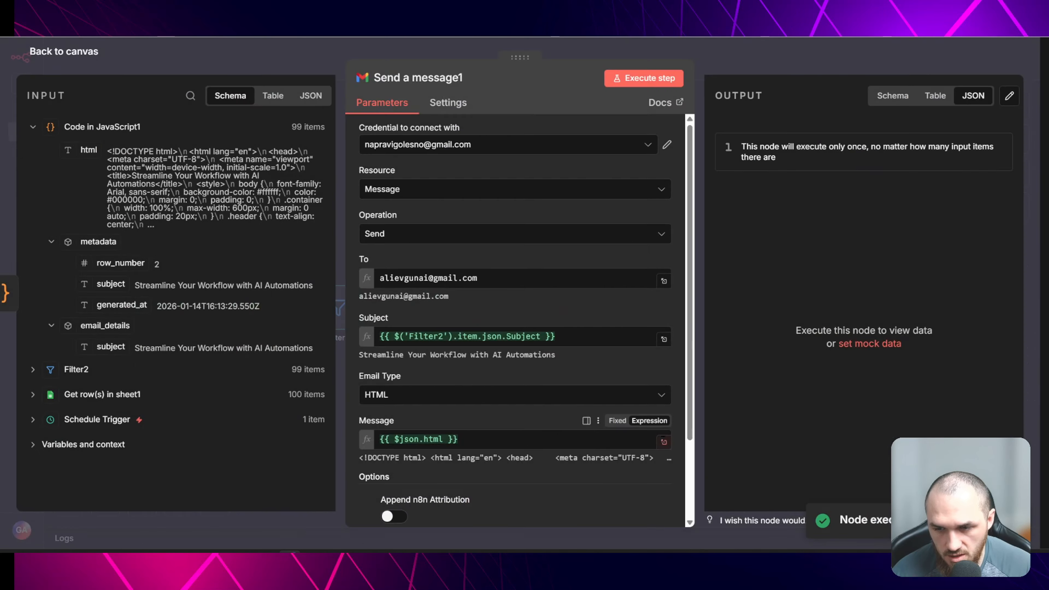
pyautogui.click(663, 440)
pyautogui.scroll(-10, 914, 254)
pyautogui.scroll(-2, 913, 254)
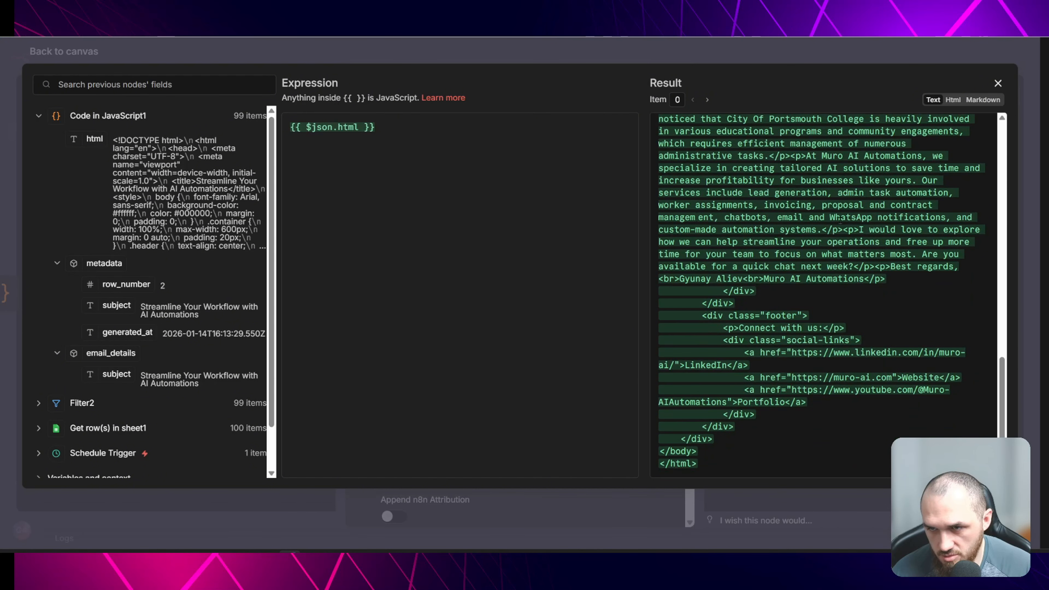
pyautogui.scroll(1, 760, 223)
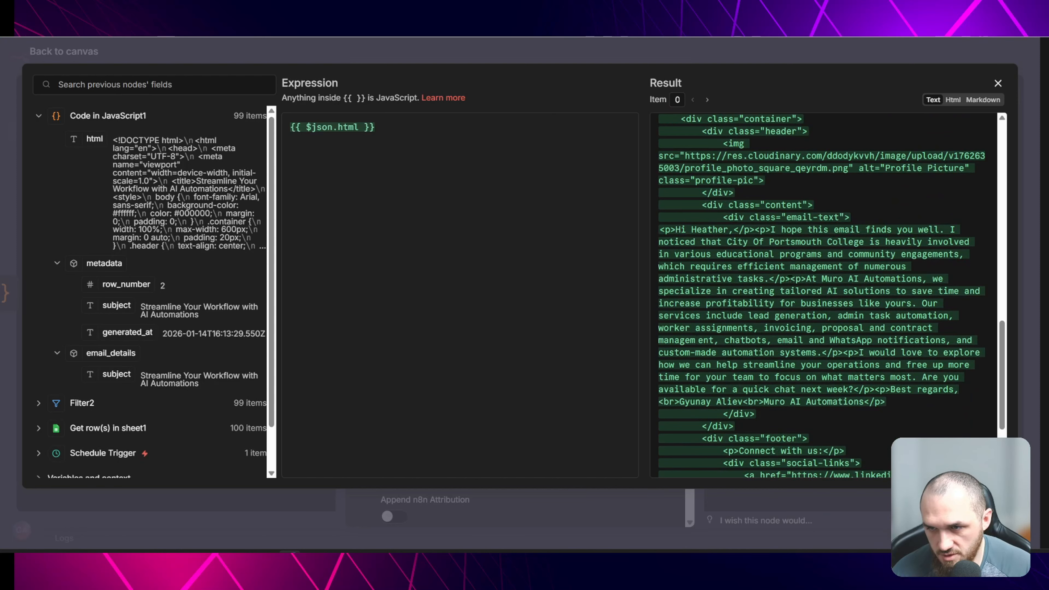
pyautogui.press('Escape')
pyautogui.press('Escape')
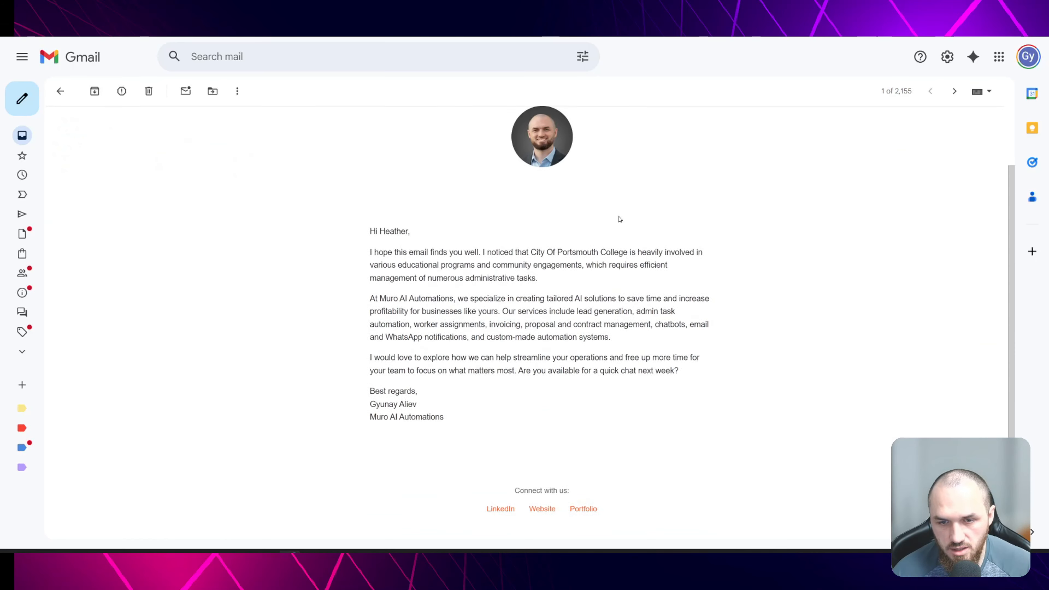
# - Review the received outreach email in the Gmail inbox
pyautogui.scroll(-1, 620, 218)
pyautogui.scroll(2, 541, 285)
pyautogui.scroll(2, 541, 285)
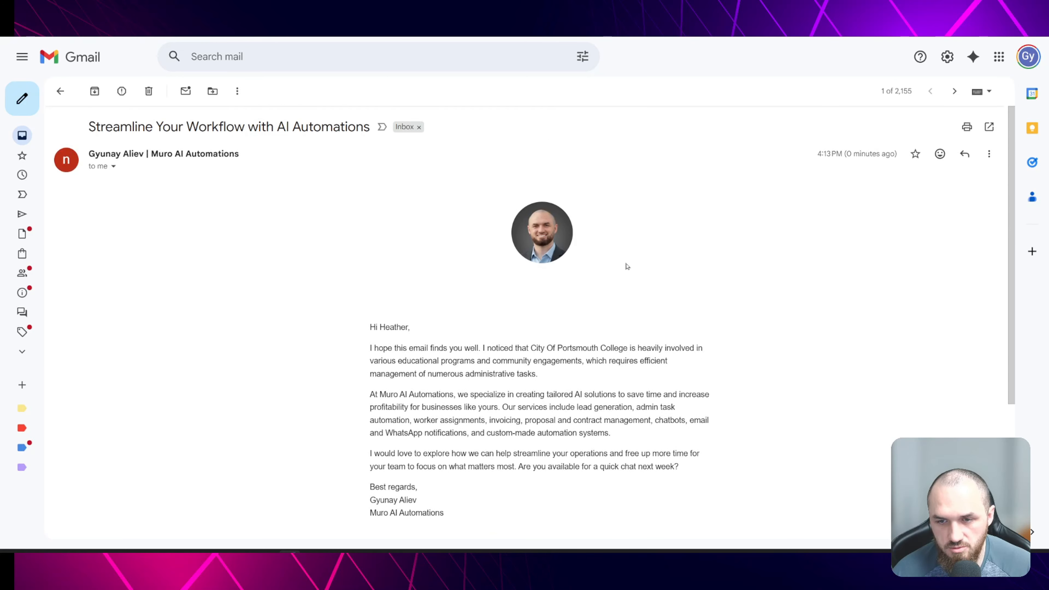
pyautogui.scroll(-2, 649, 350)
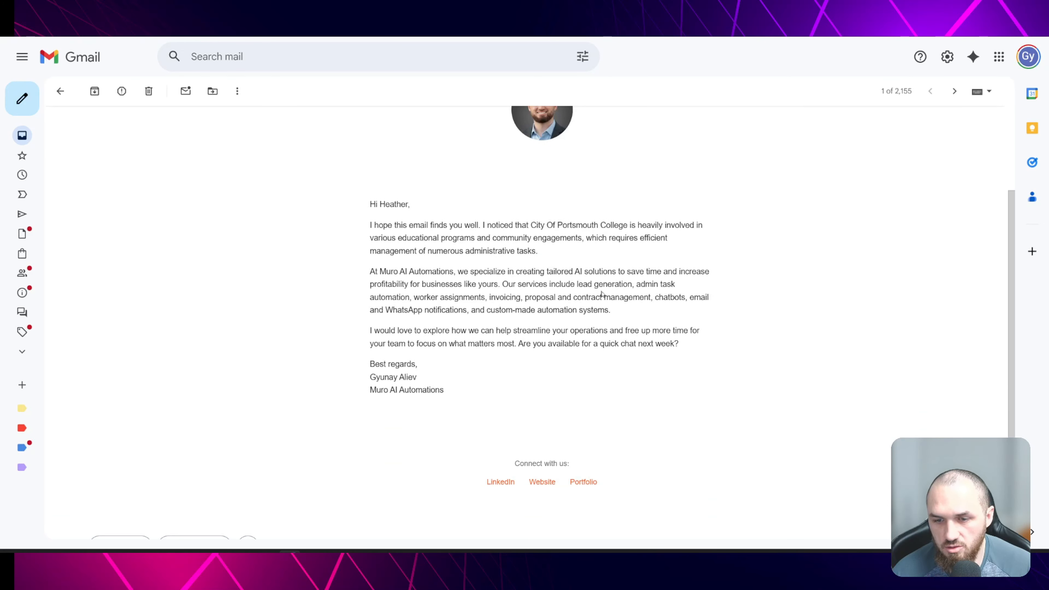
pyautogui.scroll(1, 603, 334)
pyautogui.scroll(-1, 580, 419)
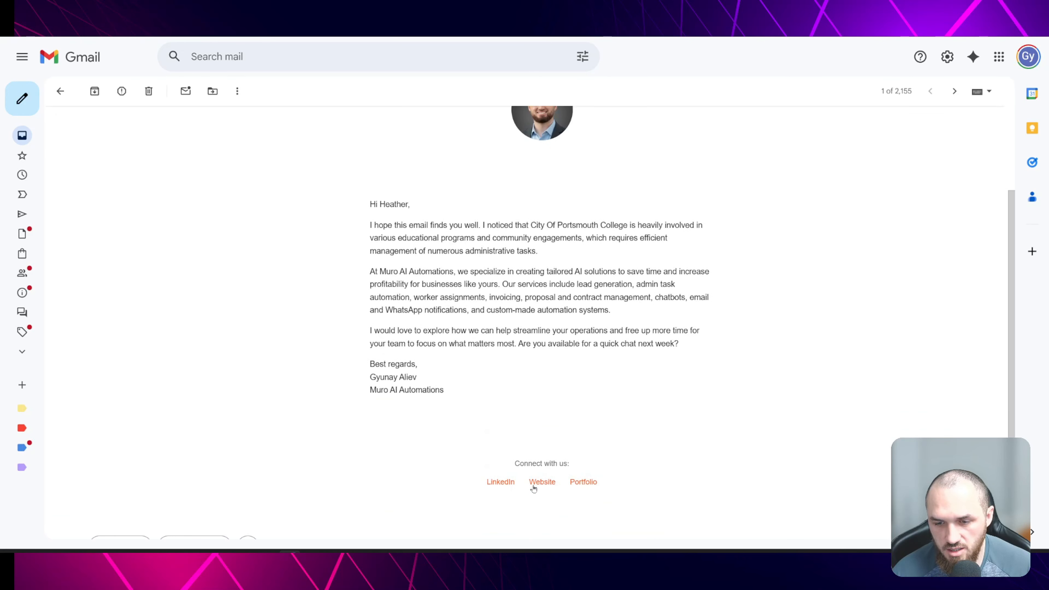
pyautogui.scroll(2, 617, 458)
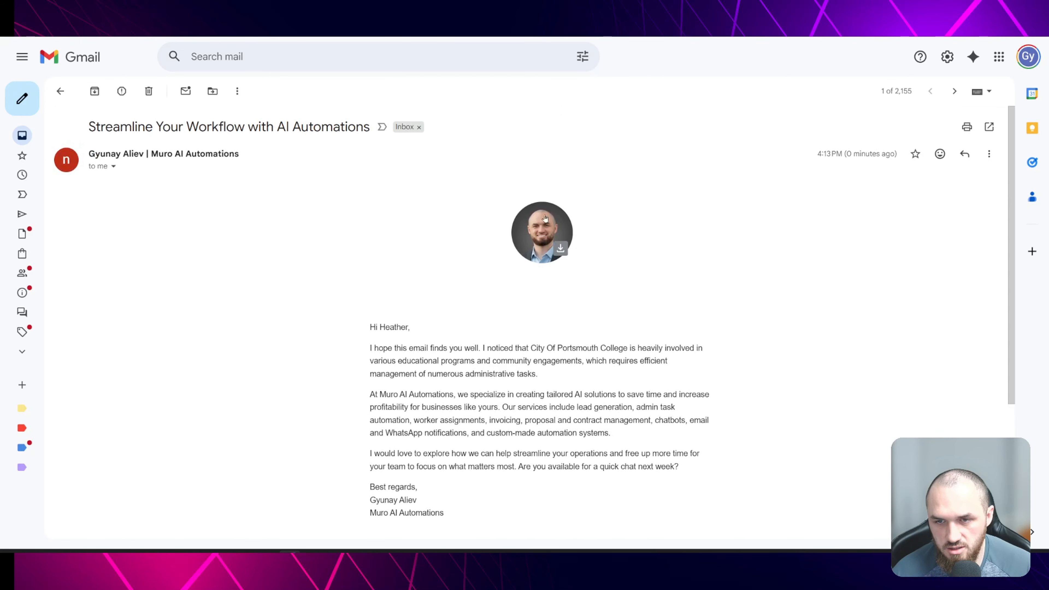
pyautogui.scroll(-2, 635, 323)
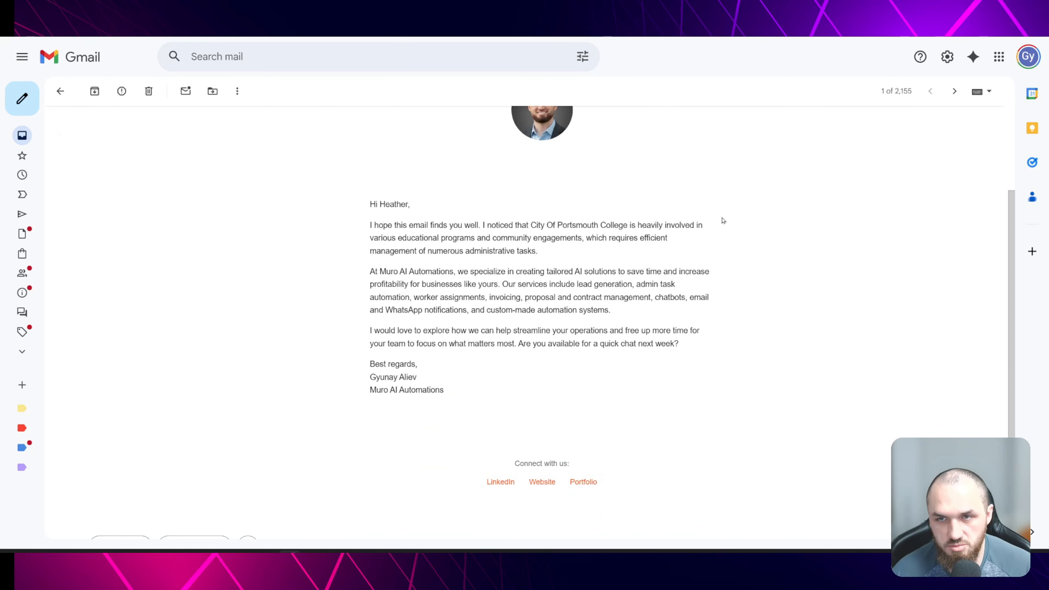
pyautogui.scroll(2, 726, 207)
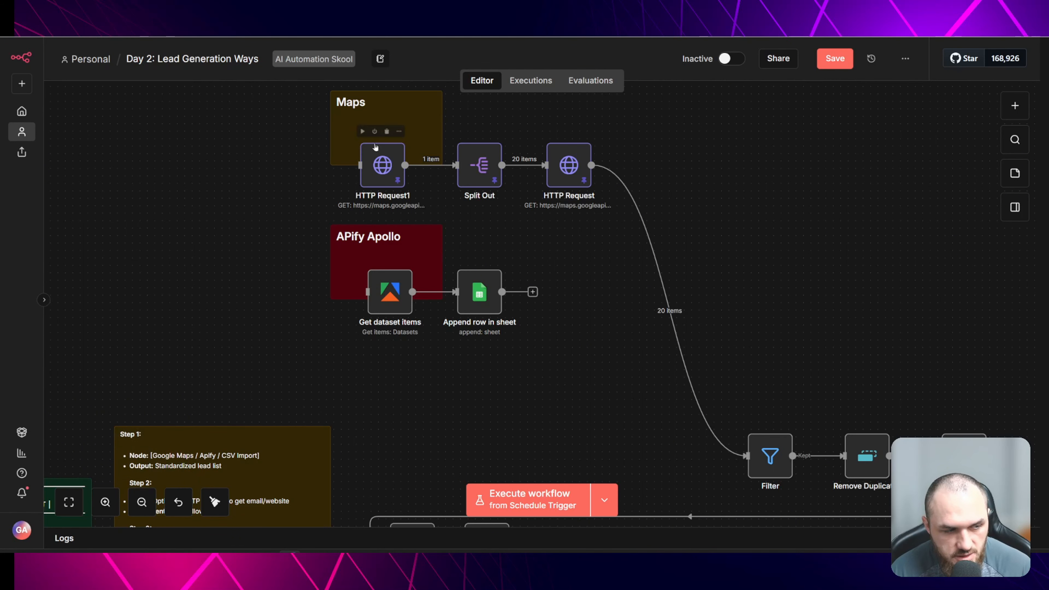
# - Search Yell for Construction companies in the United Kingdom
pyautogui.scroll(-1, 382, 210)
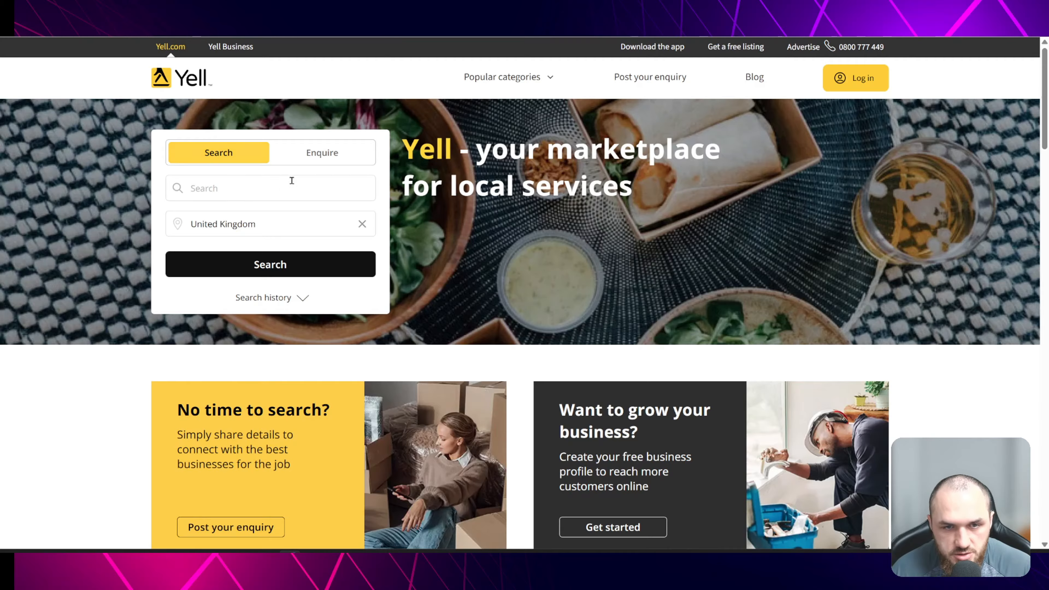
pyautogui.click(238, 183)
pyautogui.click(229, 232)
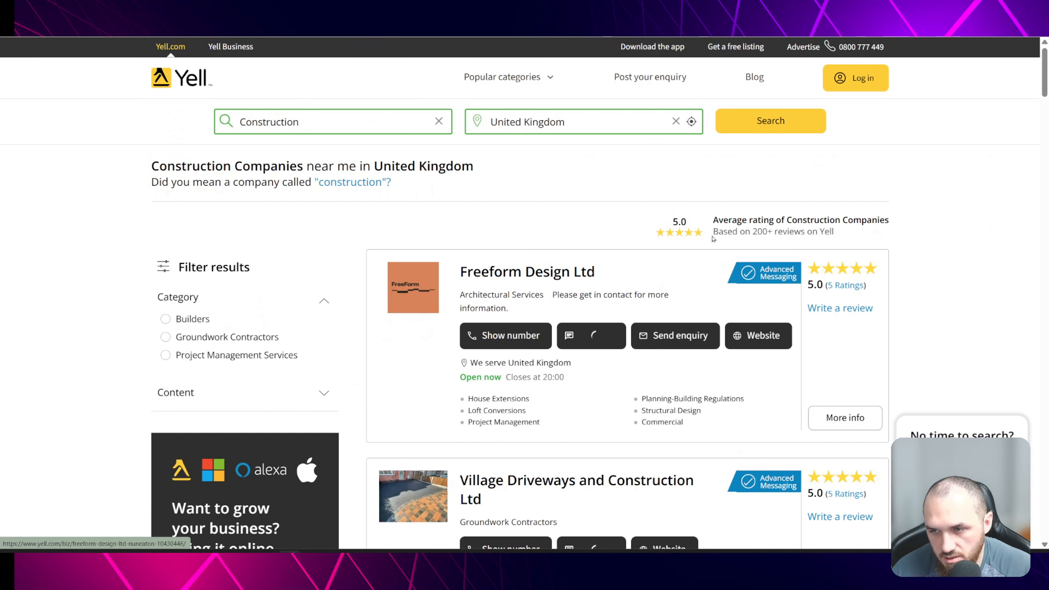
pyautogui.scroll(-3, 714, 239)
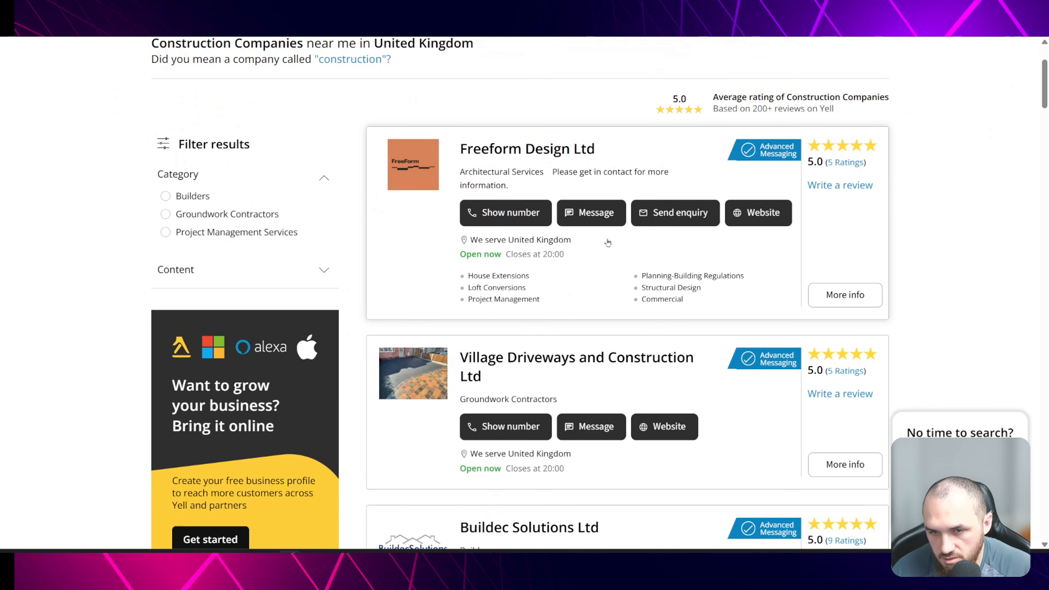
# - Open the Freeform Design Ltd listing on Yell and visit its website, then return to n8n
pyautogui.click(592, 170)
pyautogui.scroll(-2, 409, 253)
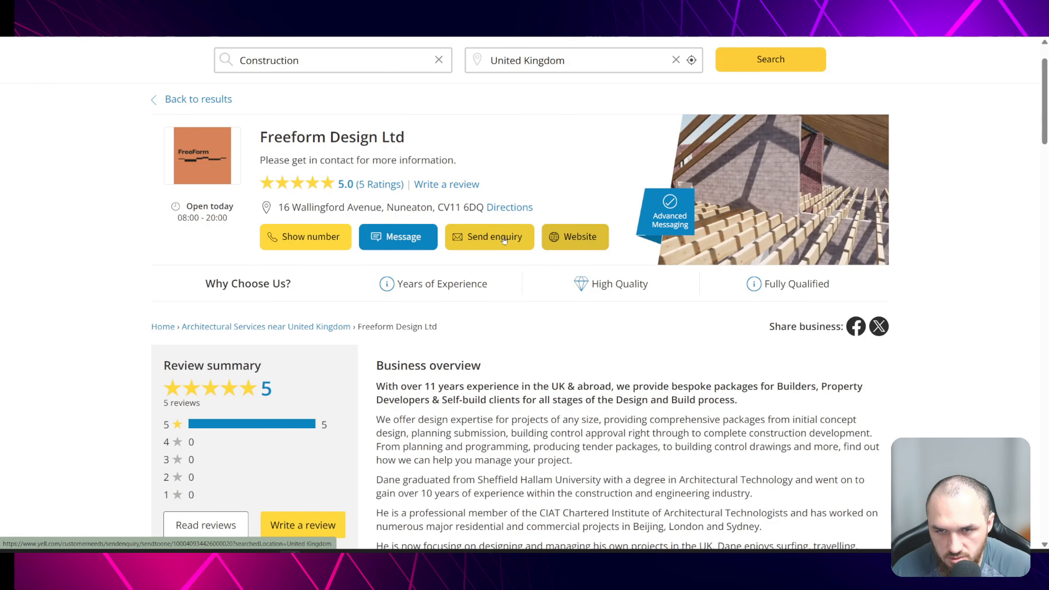
pyautogui.click(578, 237)
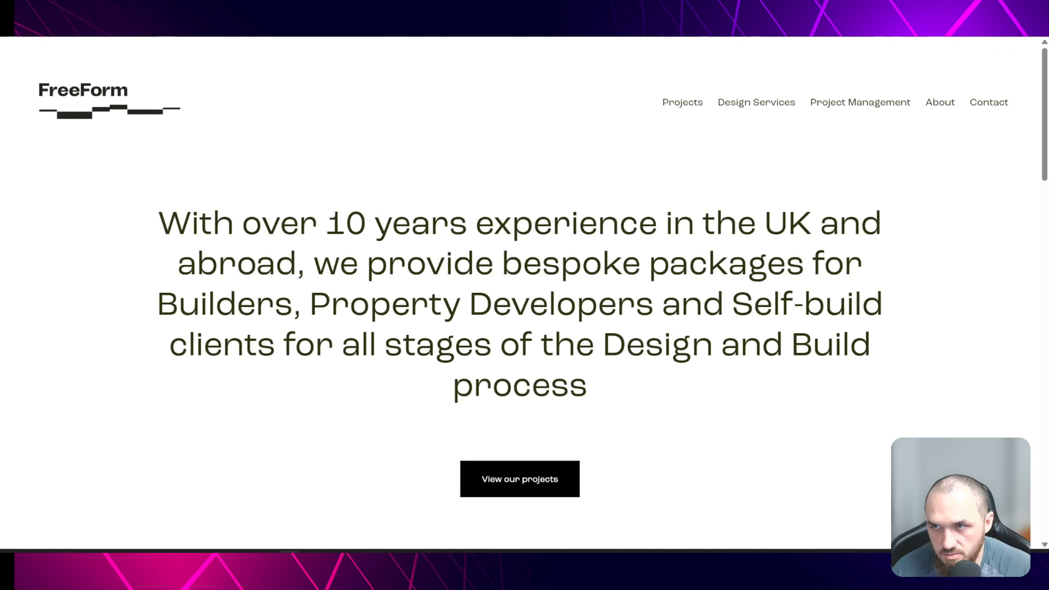
pyautogui.click(802, 13)
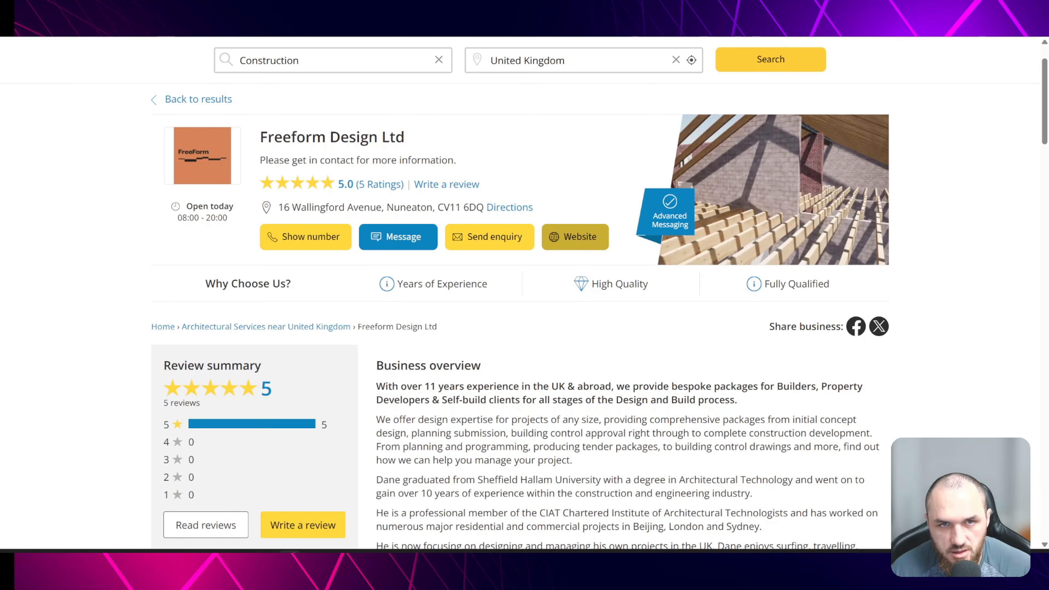
pyautogui.click(244, 26)
pyautogui.click(244, 8)
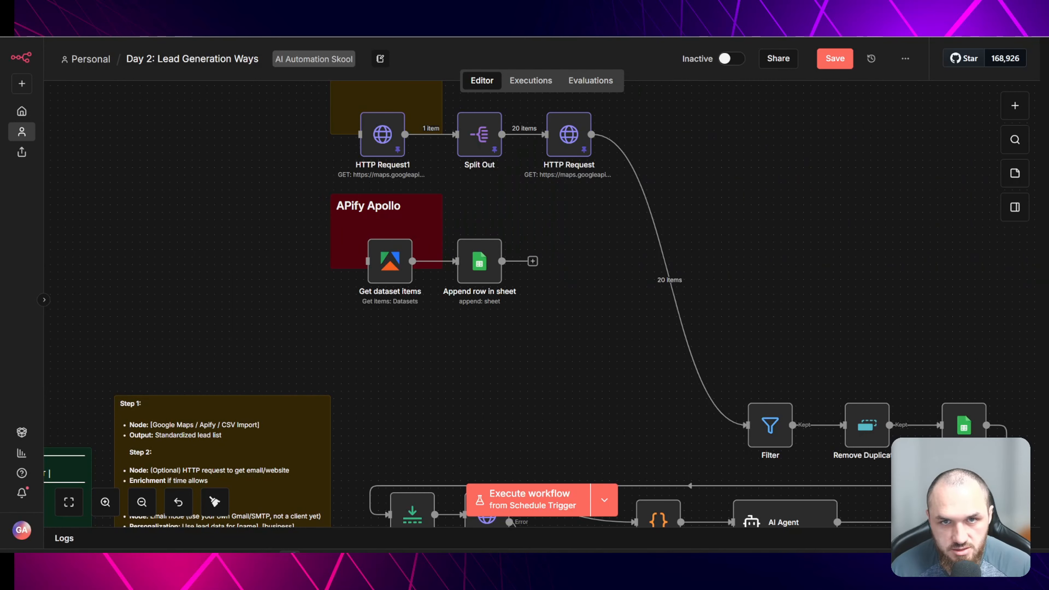
pyautogui.press('Tab')
pyautogui.write('h')
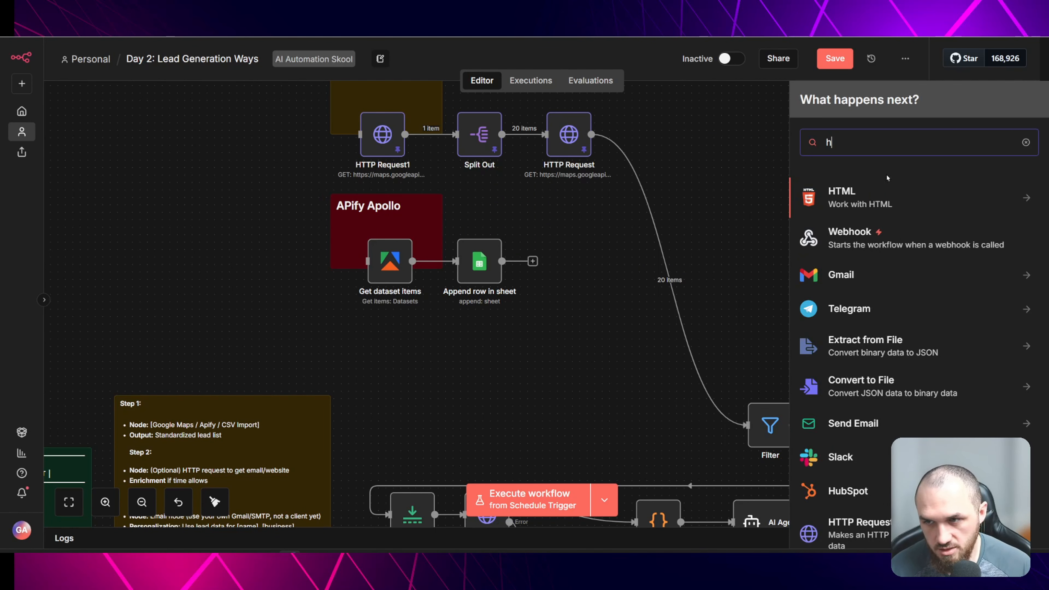
pyautogui.click(644, 80)
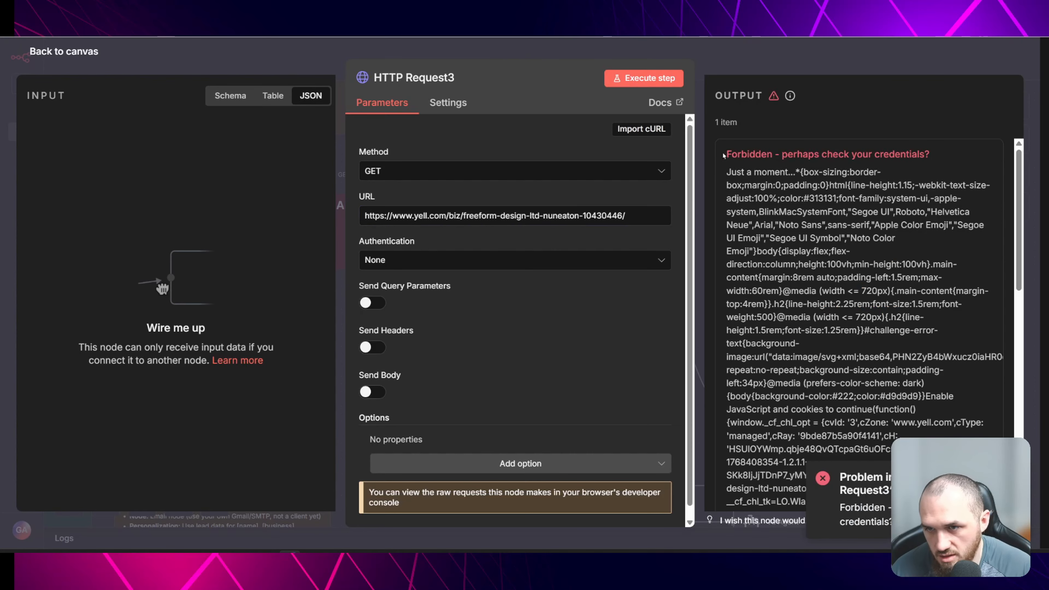
pyautogui.moveTo(724, 156); pyautogui.dragTo(950, 157)
pyautogui.click(953, 157)
pyautogui.click(804, 63)
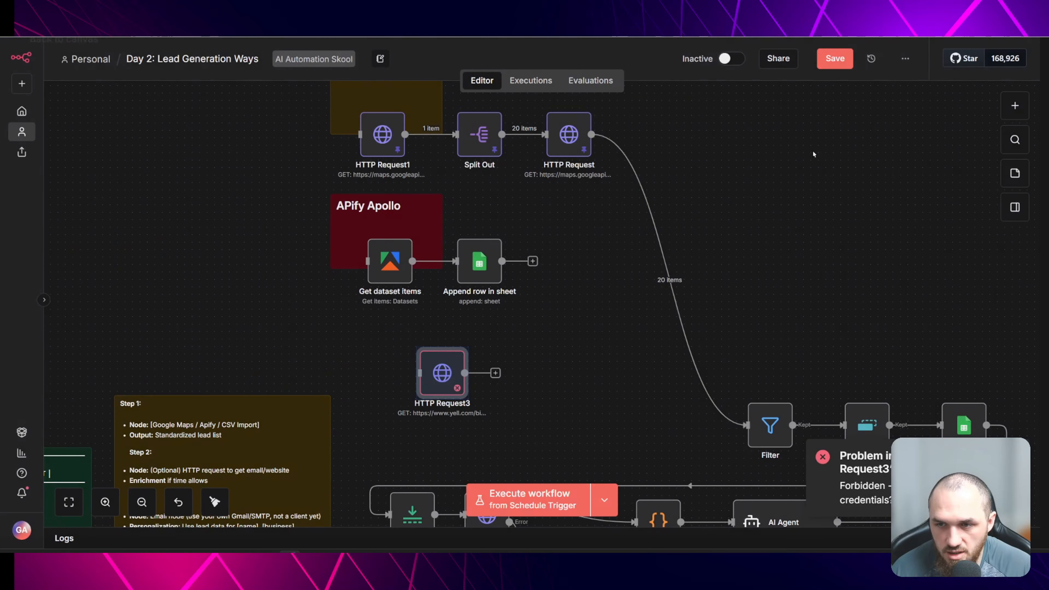
pyautogui.moveTo(440, 372); pyautogui.dragTo(388, 369)
pyautogui.click(538, 356)
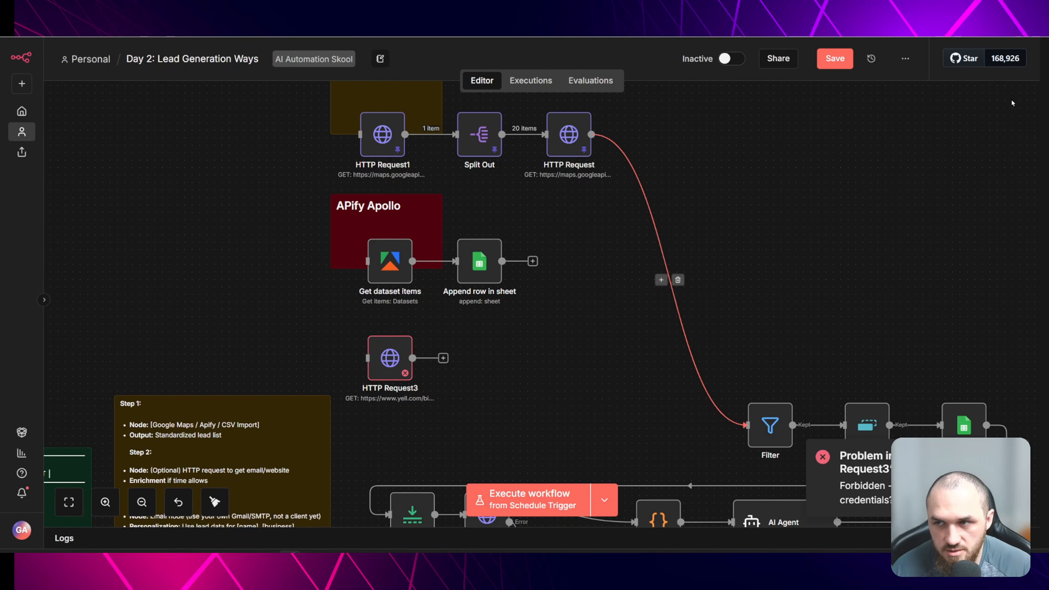
# - Search the node panel for Puppeteer and open its node details
pyautogui.click(1015, 139)
pyautogui.write('nodes')
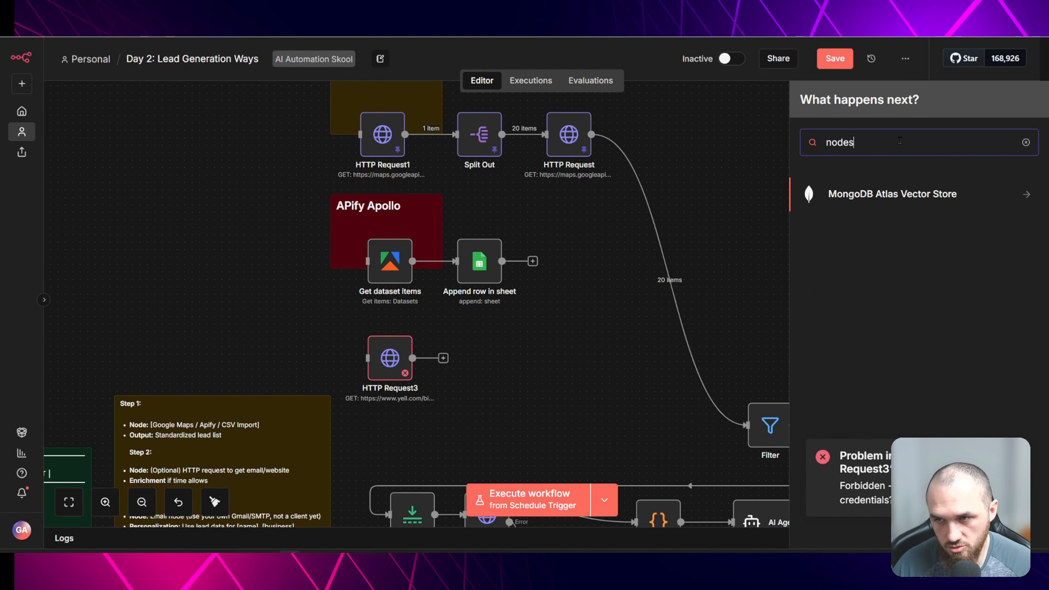
pyautogui.press('BackSpace')
pyautogui.press('BackSpace')
pyautogui.press('BackSpace')
pyautogui.press('BackSpace')
pyautogui.press('BackSpace')
pyautogui.write('pup')
pyautogui.click(864, 199)
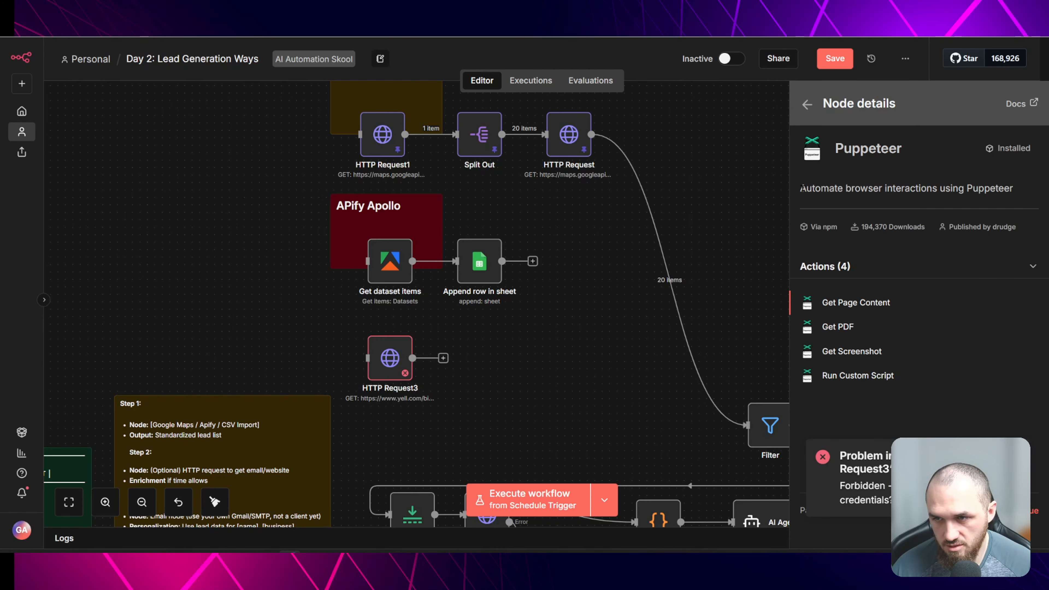
pyautogui.moveTo(800, 188); pyautogui.dragTo(1015, 189)
pyautogui.click(988, 182)
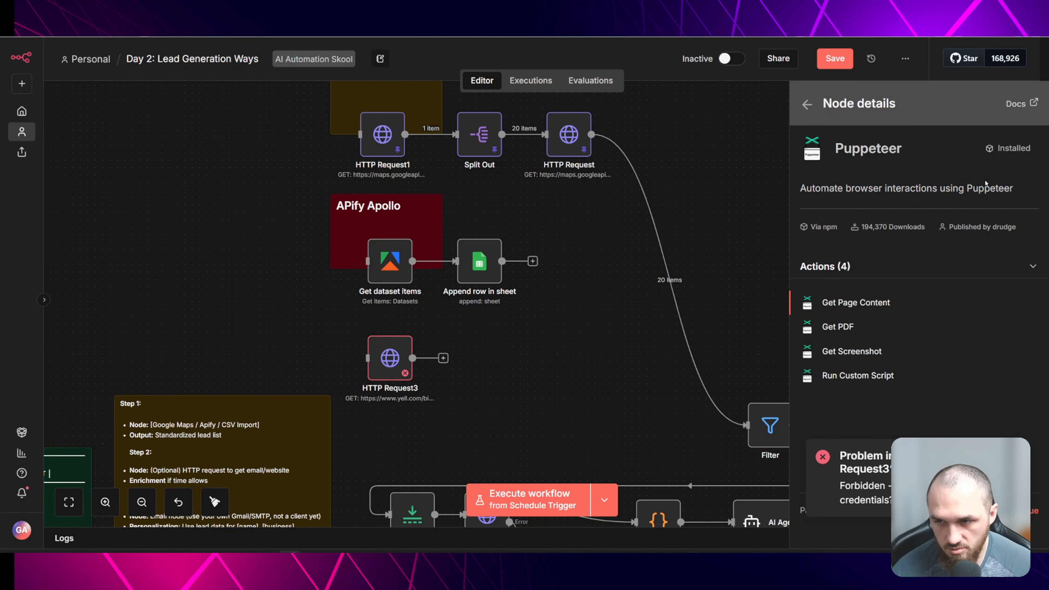
# - Add a Puppeteer node with the Get Page Content operation
pyautogui.click(877, 299)
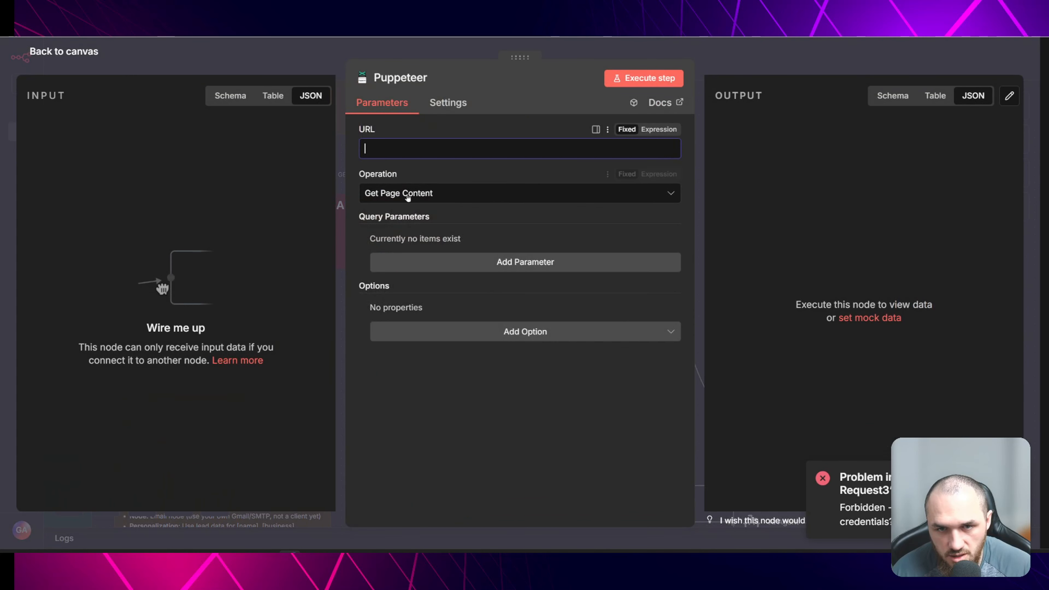
pyautogui.click(433, 193)
pyautogui.click(434, 149)
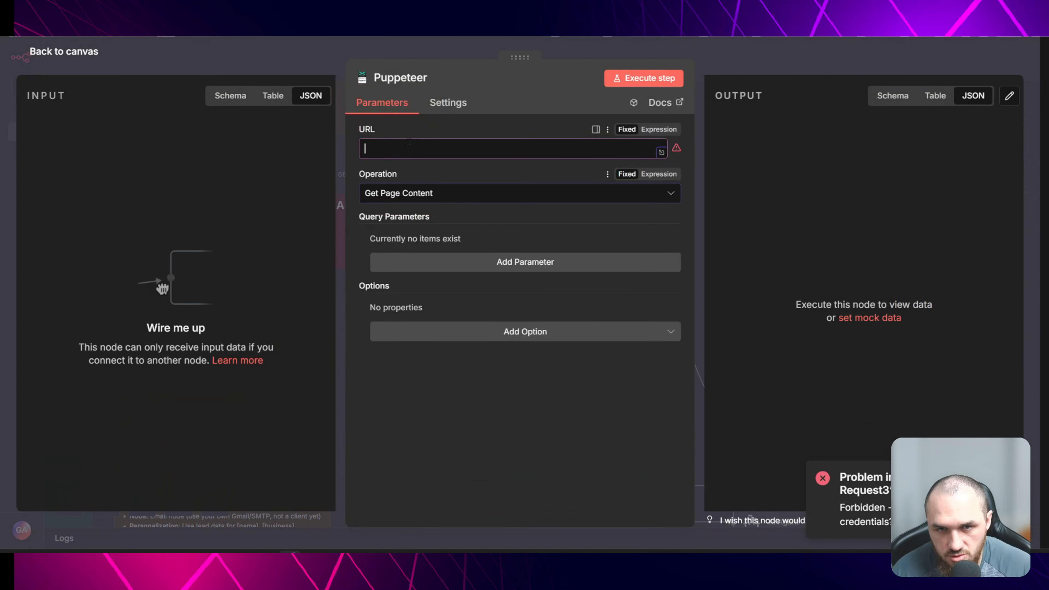
# - Copy the Yell listing URL from the HTTP Request3 node and paste it as the Puppeteer node's URL
pyautogui.click(281, 56)
pyautogui.click(400, 363)
pyautogui.doubleClick(390, 357)
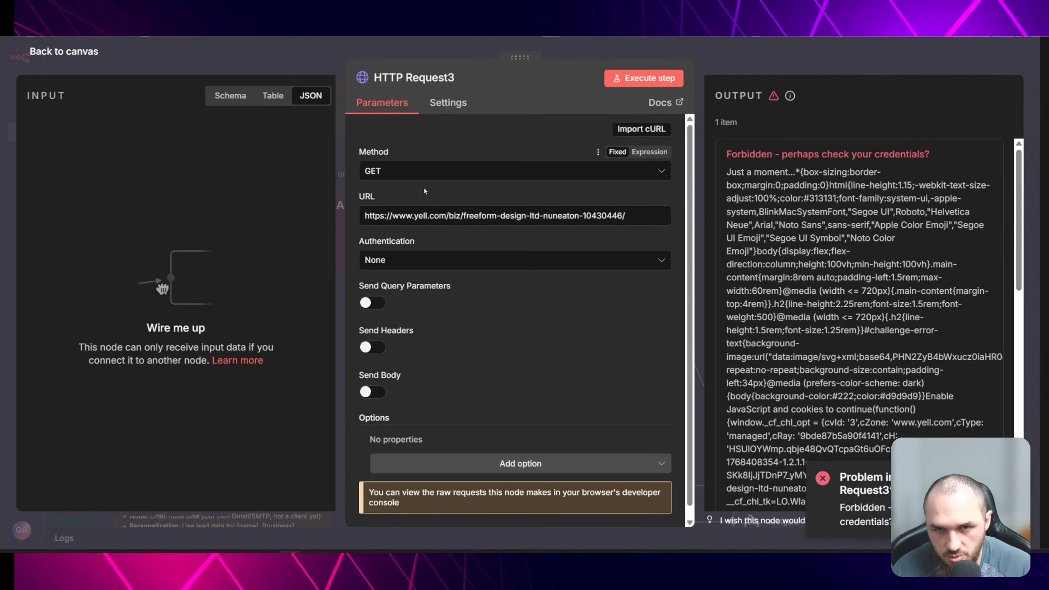
pyautogui.press('Escape')
pyautogui.click(574, 409)
pyautogui.doubleClick(575, 409)
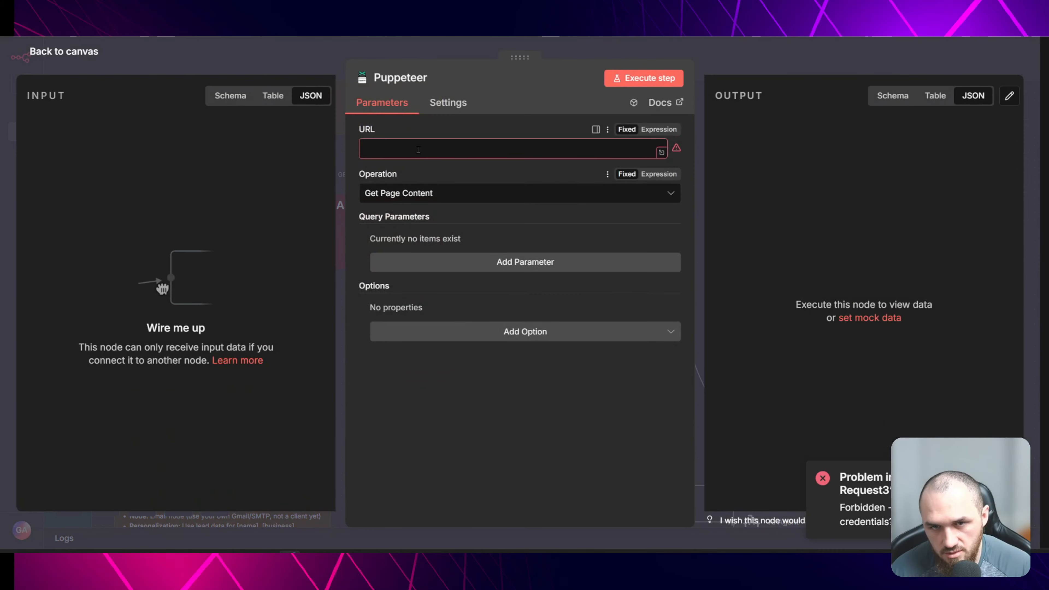
pyautogui.click(494, 149)
pyautogui.write('https://www.yell.com/biz/freeform-design-ltd-nuneaton-10430446/')
pyautogui.click(492, 263)
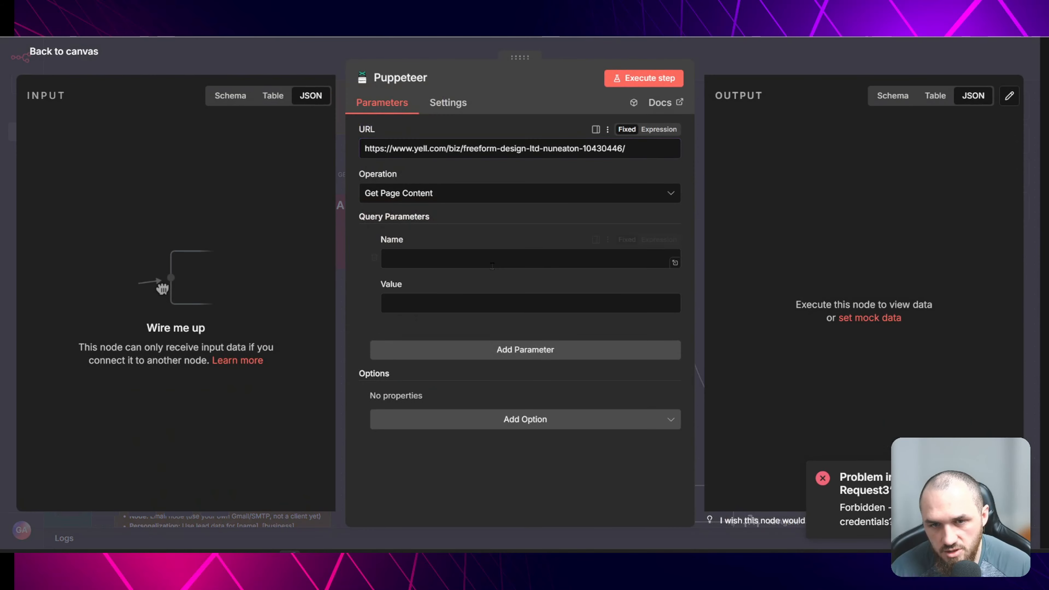
pyautogui.click(375, 259)
pyautogui.click(421, 327)
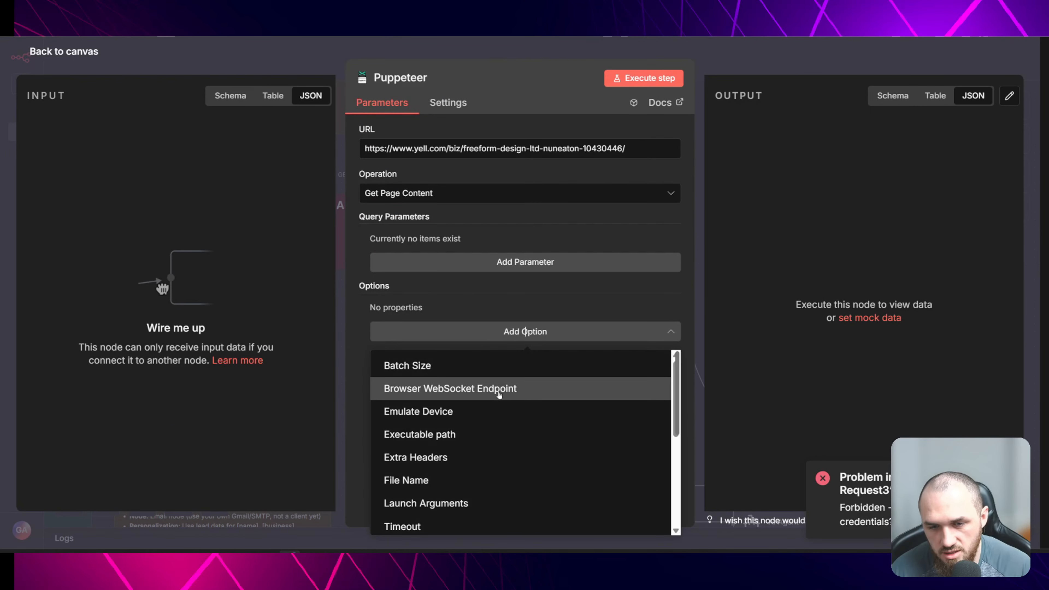
pyautogui.scroll(-3, 433, 386)
pyautogui.press('Escape')
# - Place the Puppeteer node below the APify Apollo group, reopen it and inspect its execution output
pyautogui.moveTo(580, 411); pyautogui.dragTo(389, 358)
pyautogui.click(395, 326)
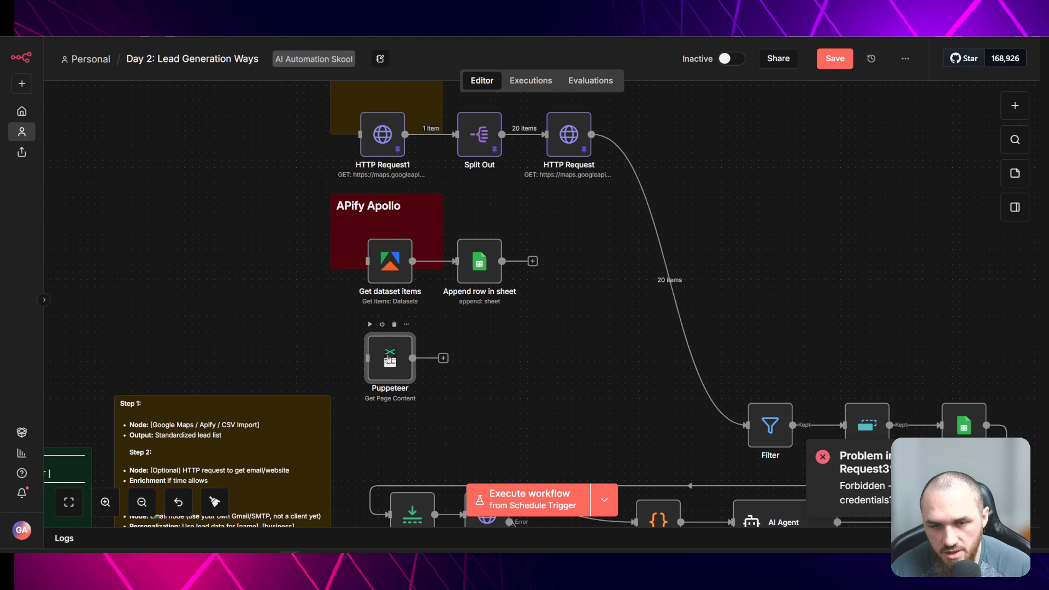
pyautogui.doubleClick(388, 358)
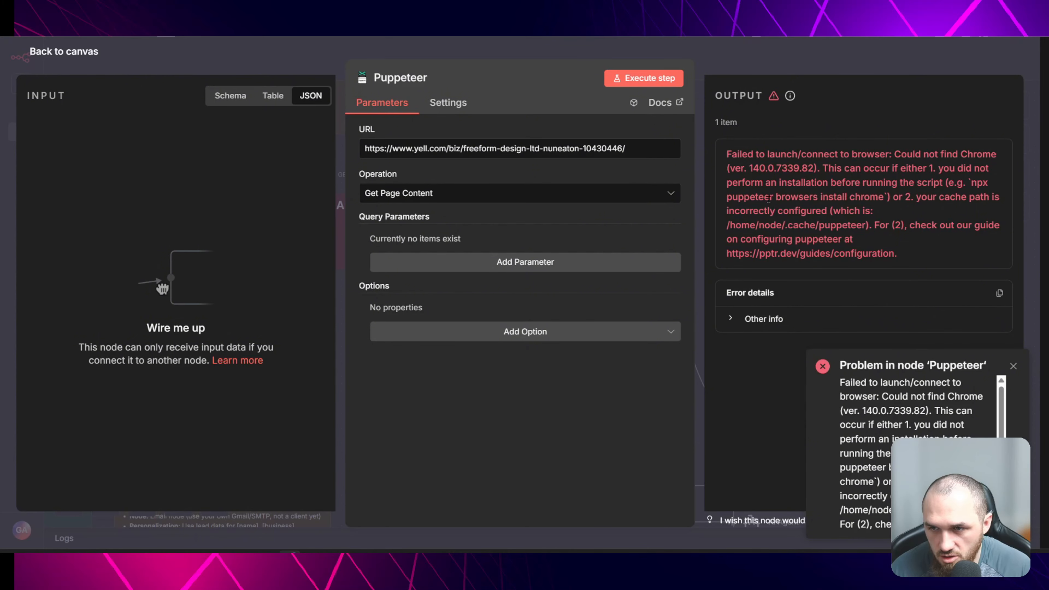
pyautogui.moveTo(774, 197); pyautogui.dragTo(887, 194)
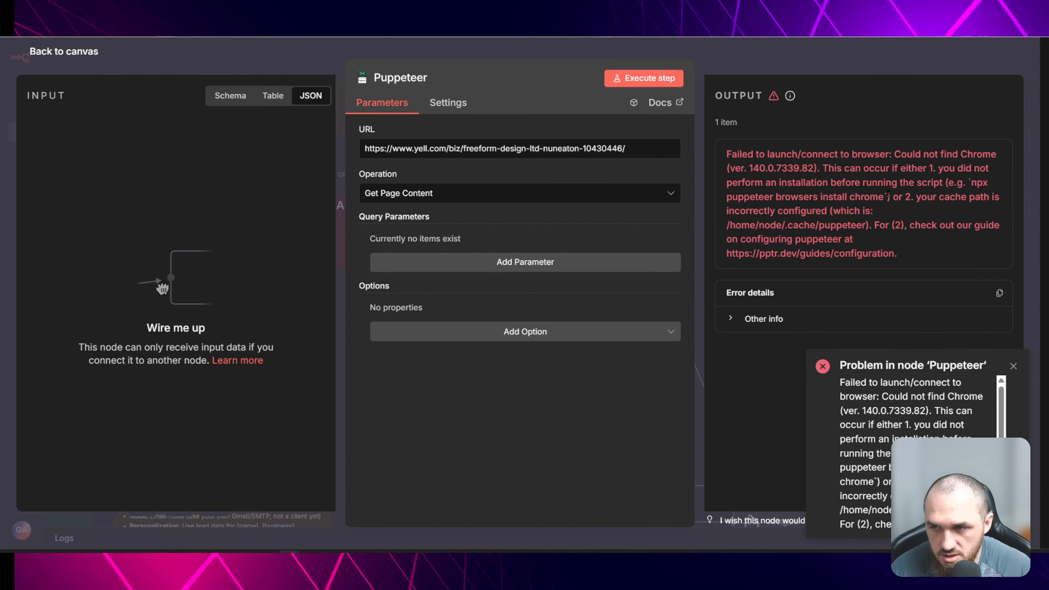
pyautogui.click(774, 59)
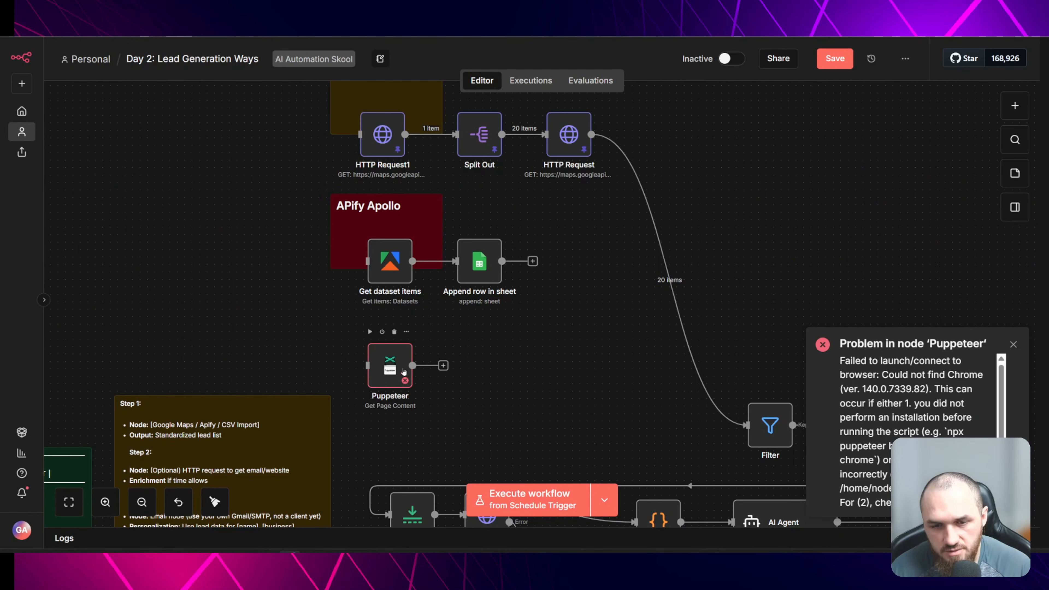
# - Search the node panel for Airtop after the Puppeteer node and browse the Airtop actions
pyautogui.click(443, 365)
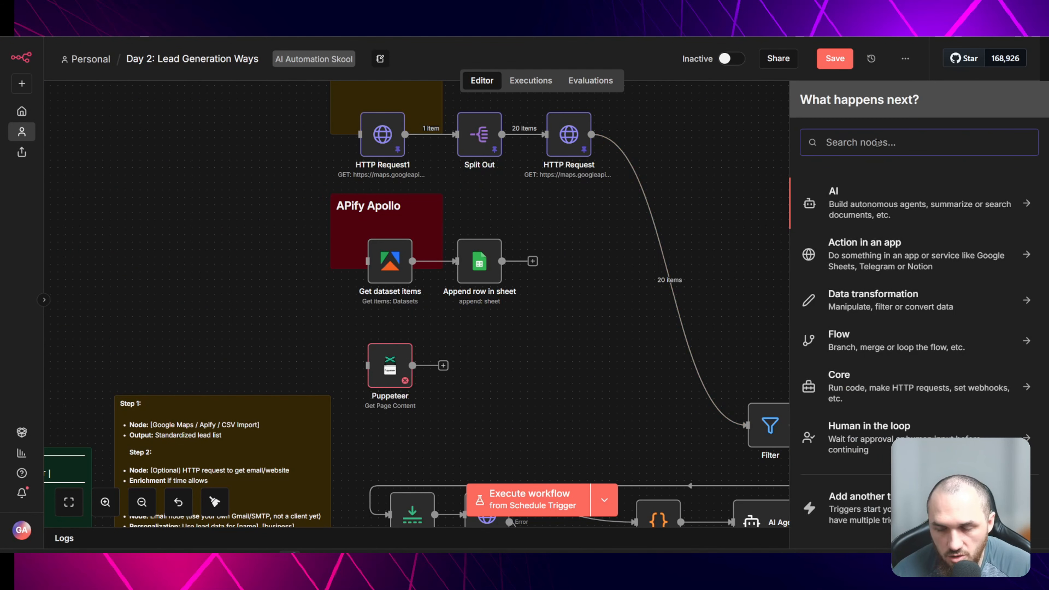
pyautogui.write('air')
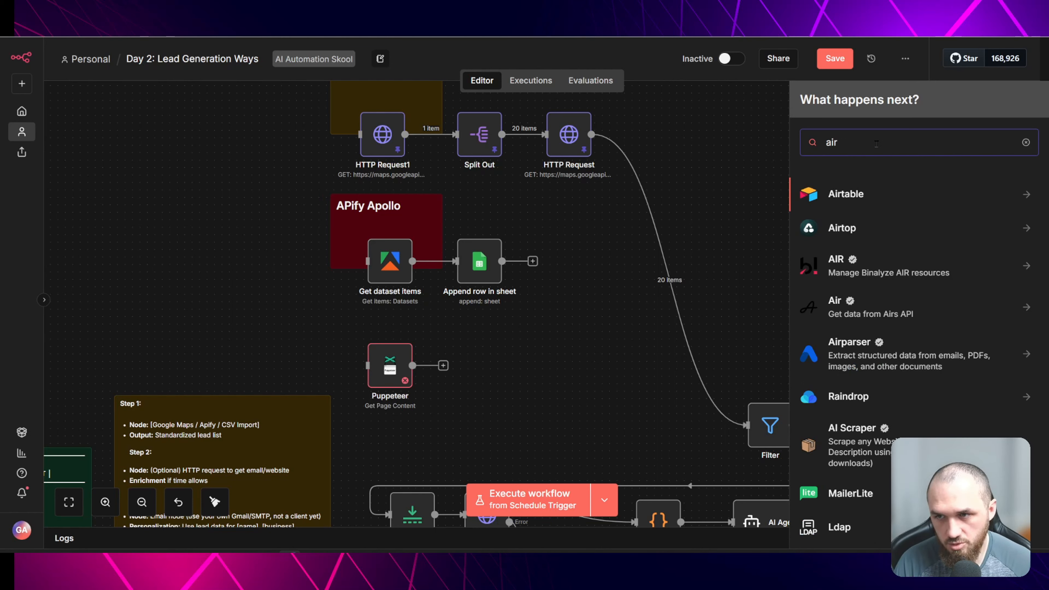
pyautogui.click(842, 228)
pyautogui.scroll(-2, 904, 264)
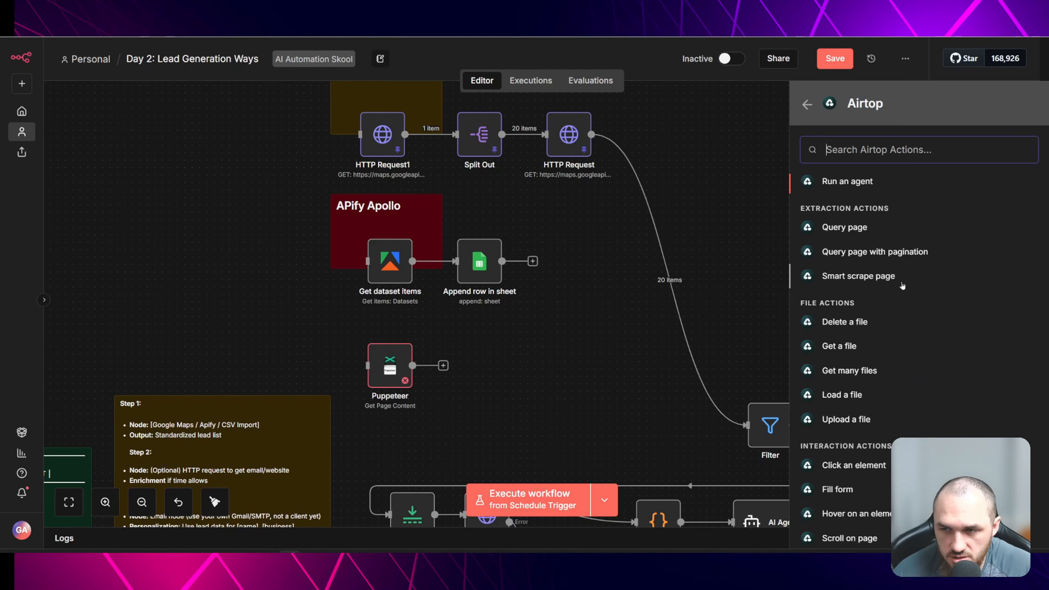
pyautogui.scroll(-2, 903, 286)
pyautogui.scroll(-8, 918, 347)
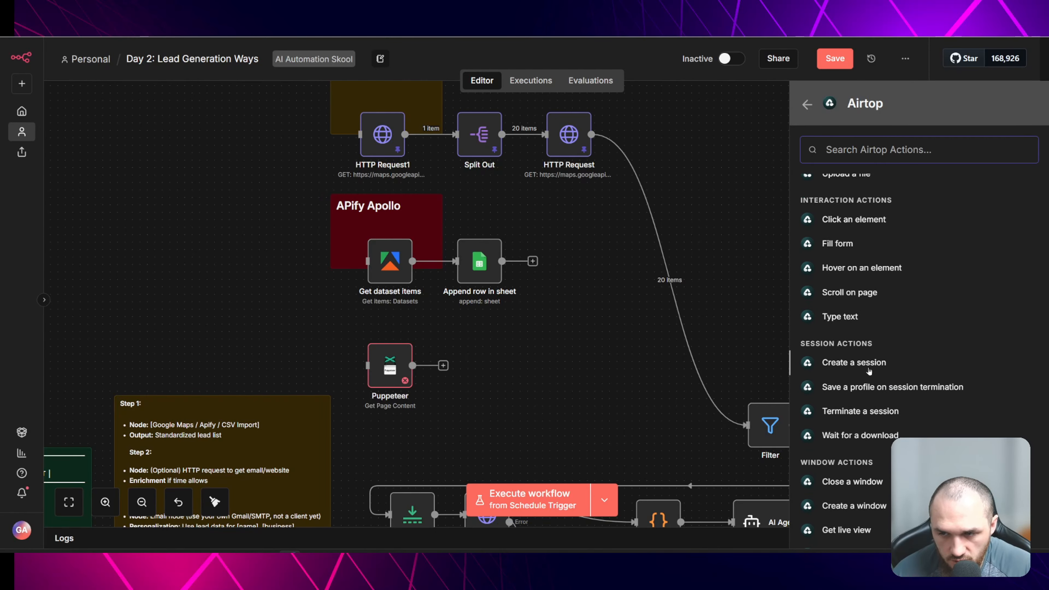
pyautogui.scroll(10, 860, 393)
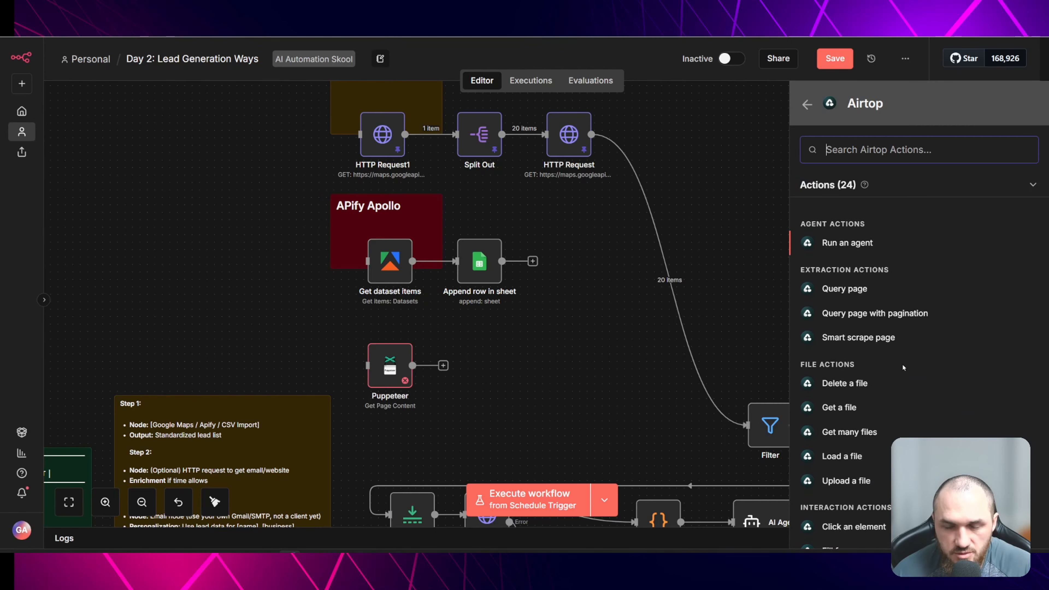
pyautogui.scroll(-10, 904, 372)
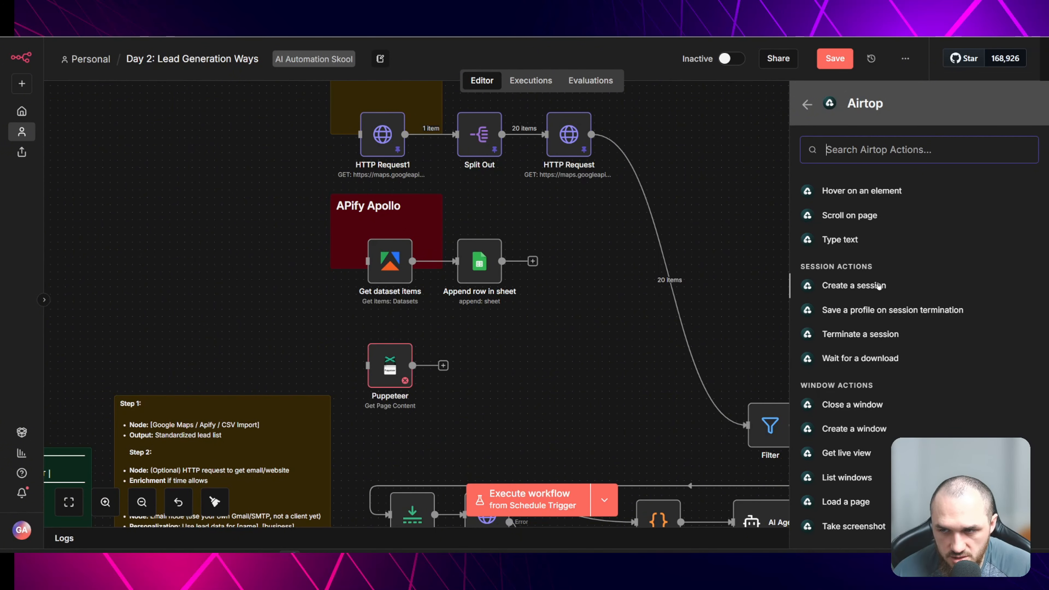
pyautogui.scroll(7, 903, 336)
pyautogui.scroll(1, 903, 336)
pyautogui.click(577, 358)
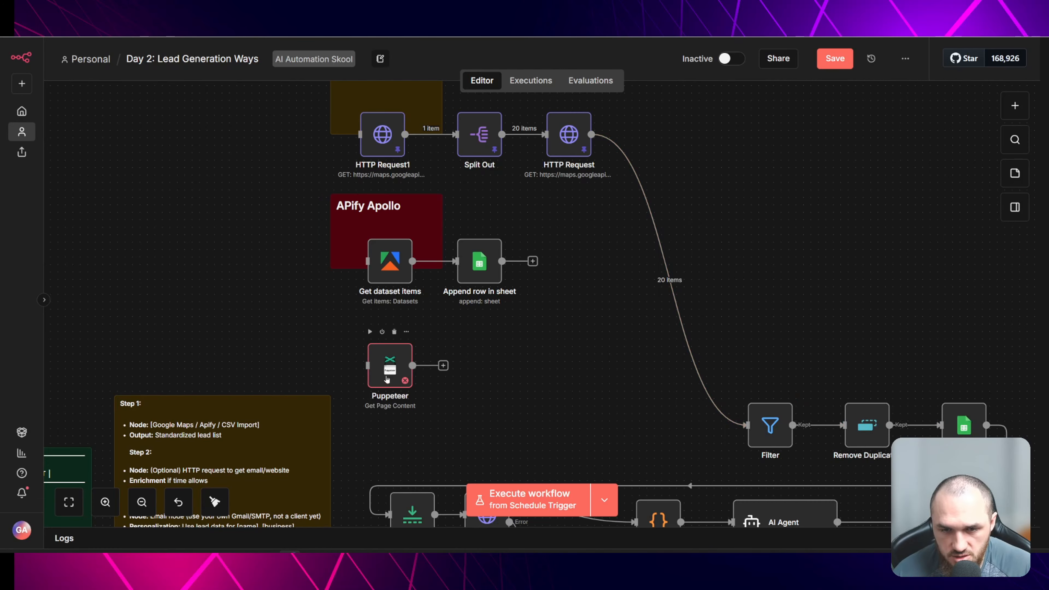
# - Delete the Puppeteer node from the canvas
pyautogui.click(387, 371)
pyautogui.click(394, 334)
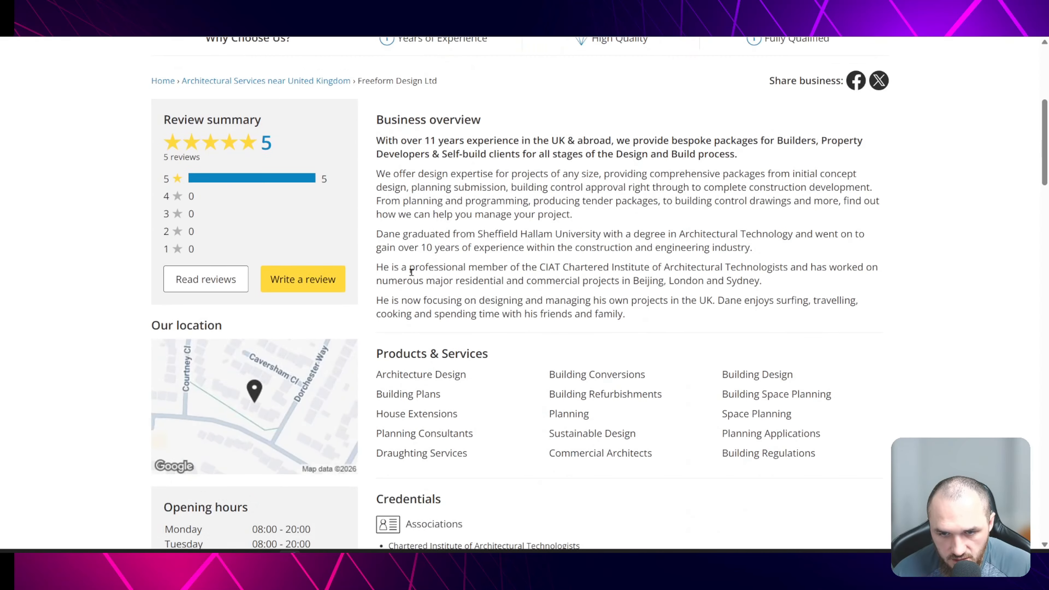
pyautogui.scroll(-4, 410, 274)
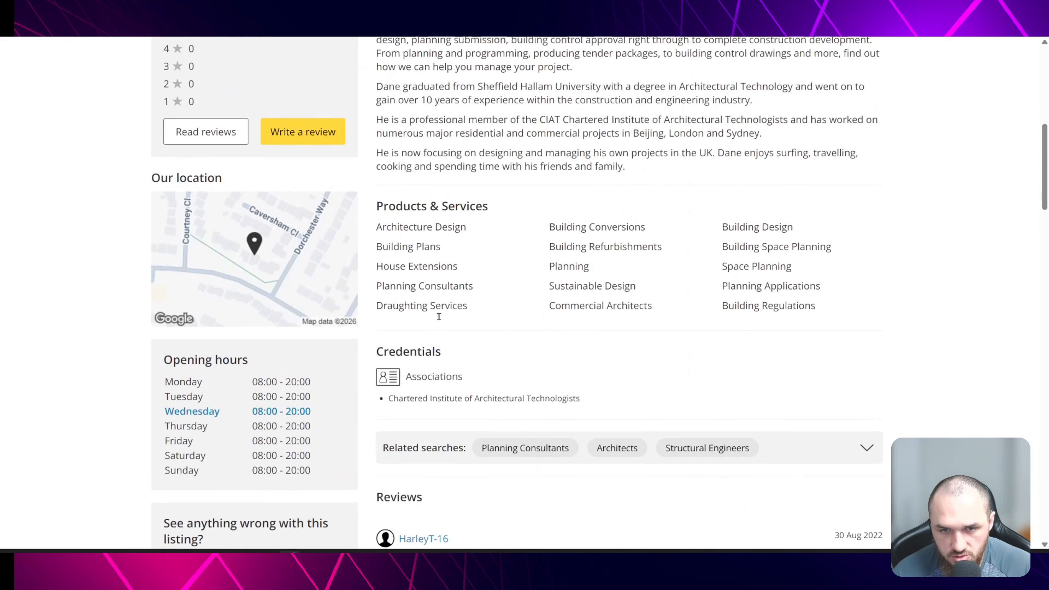
pyautogui.scroll(10, 438, 312)
pyautogui.scroll(-8, 442, 326)
pyautogui.scroll(9, 613, 398)
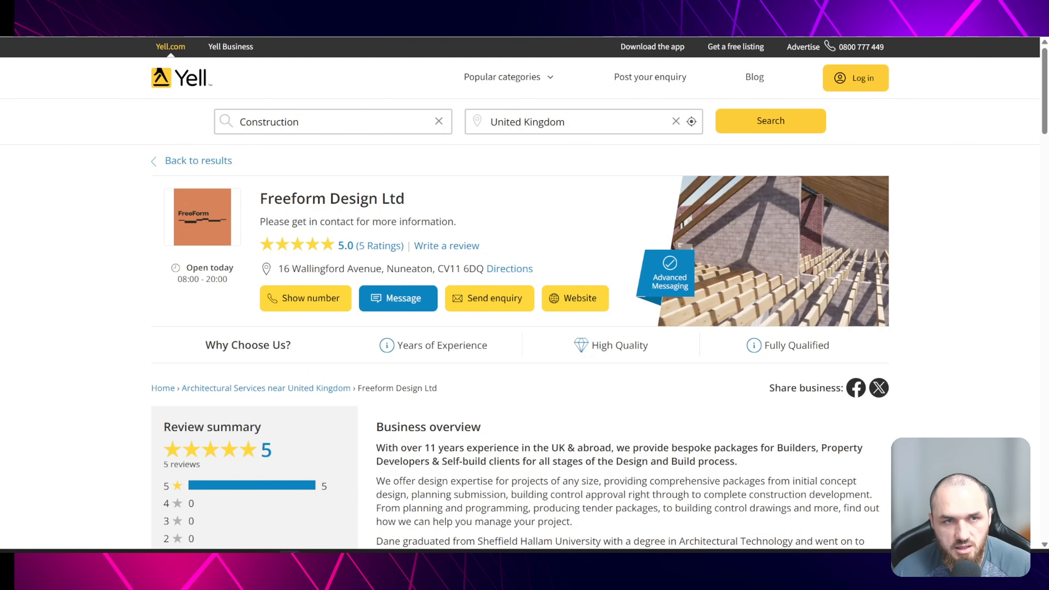
pyautogui.hotkey('alt', 'Left')
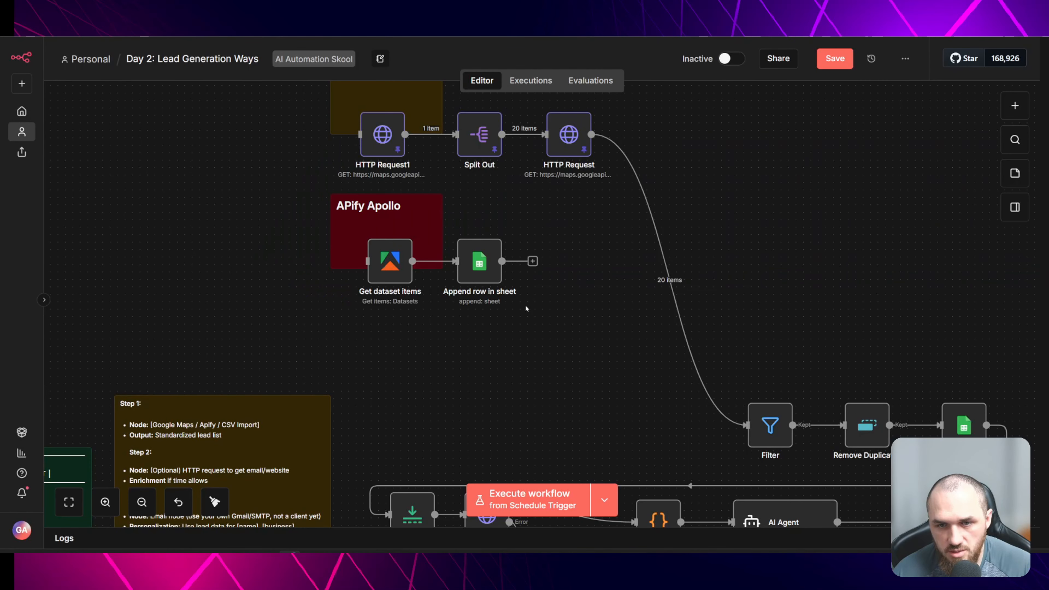
# - Review the workflow's node chains from the Maps group down to the Gmail sending branch
pyautogui.scroll(-5, 582, 340)
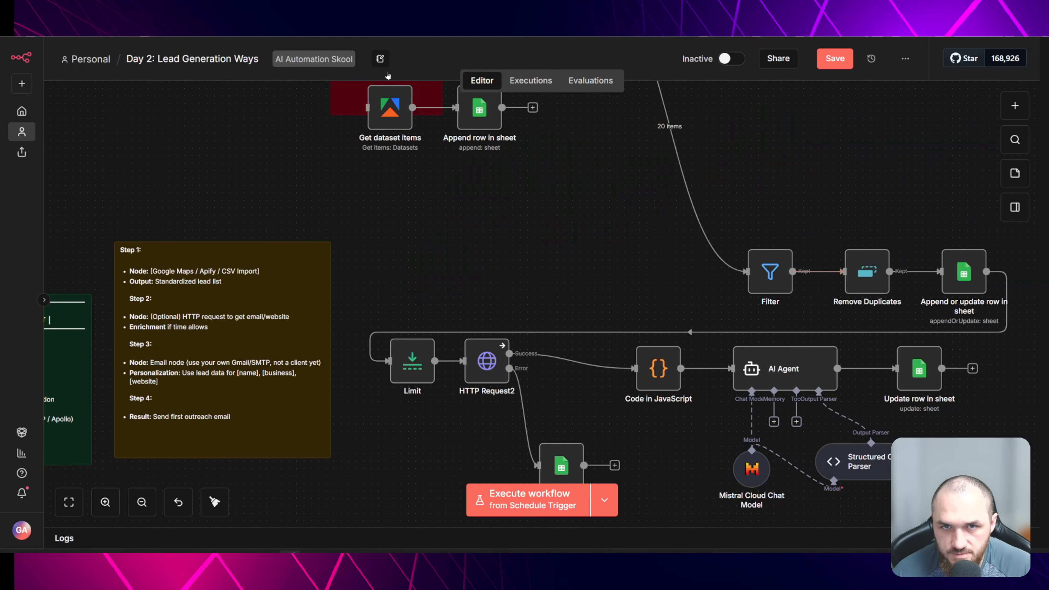
pyautogui.scroll(-3, 740, 294)
pyautogui.scroll(-3, 740, 293)
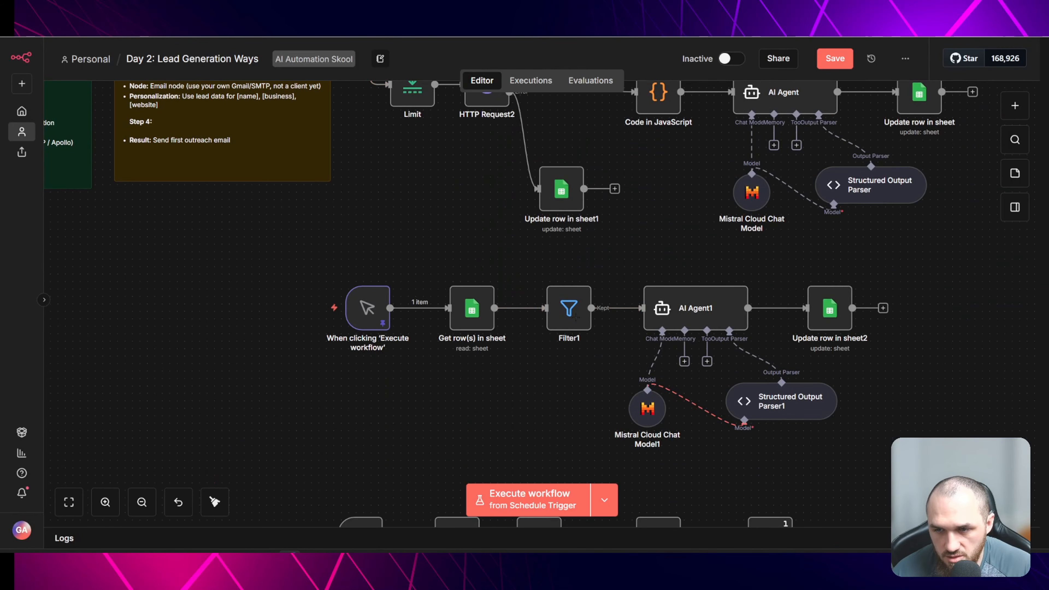
pyautogui.scroll(-6, 422, 234)
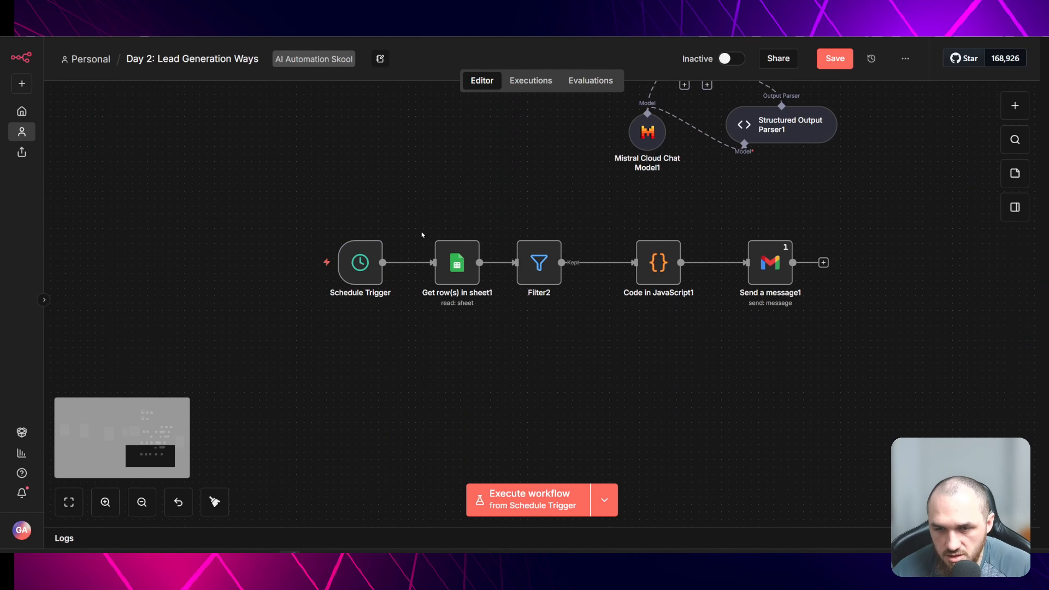
pyautogui.scroll(8, 639, 373)
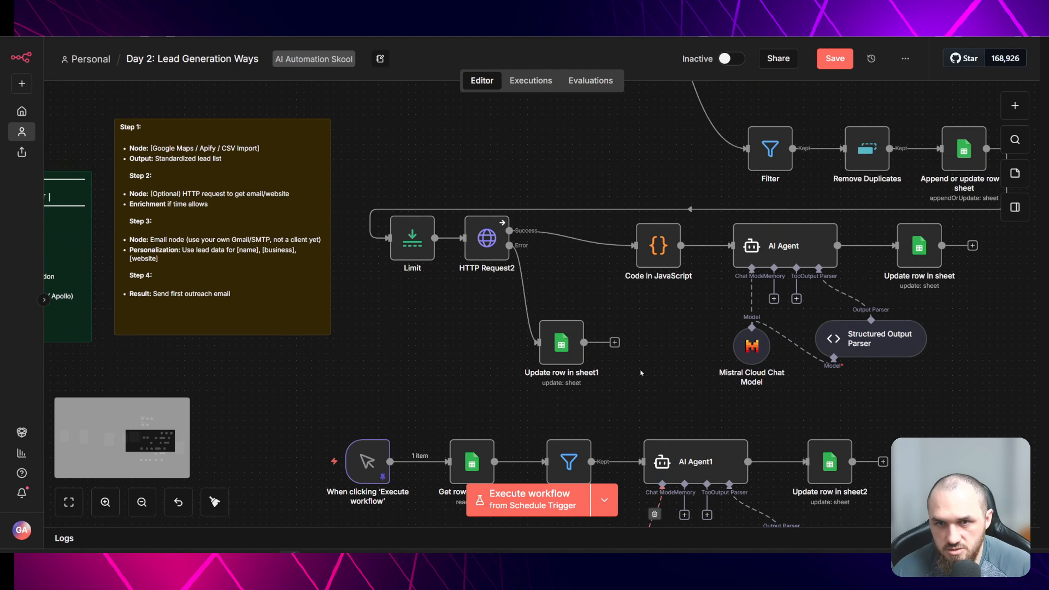
pyautogui.scroll(8, 639, 370)
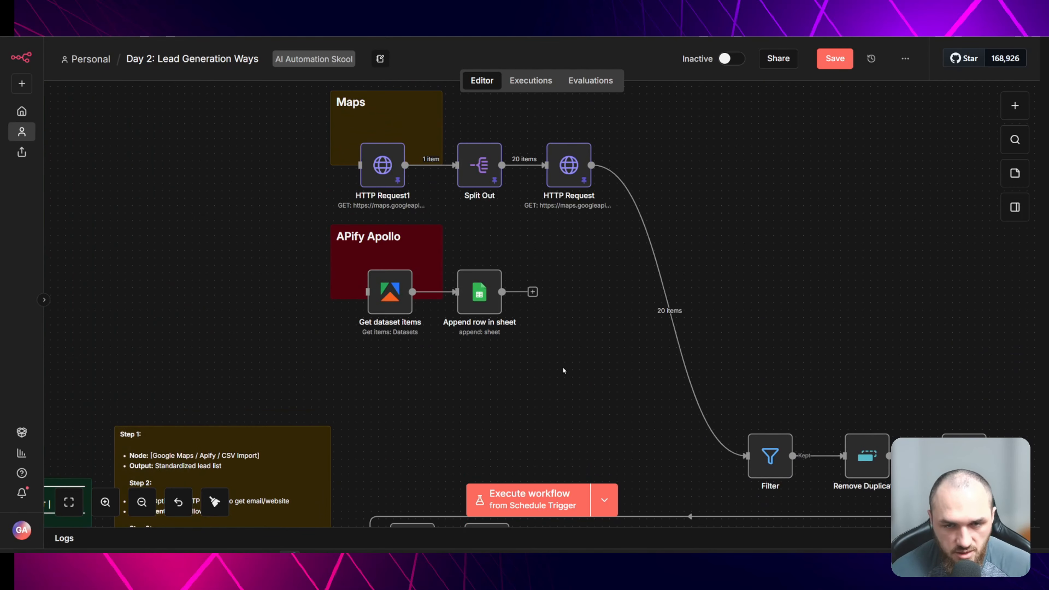
pyautogui.scroll(-2, 557, 367)
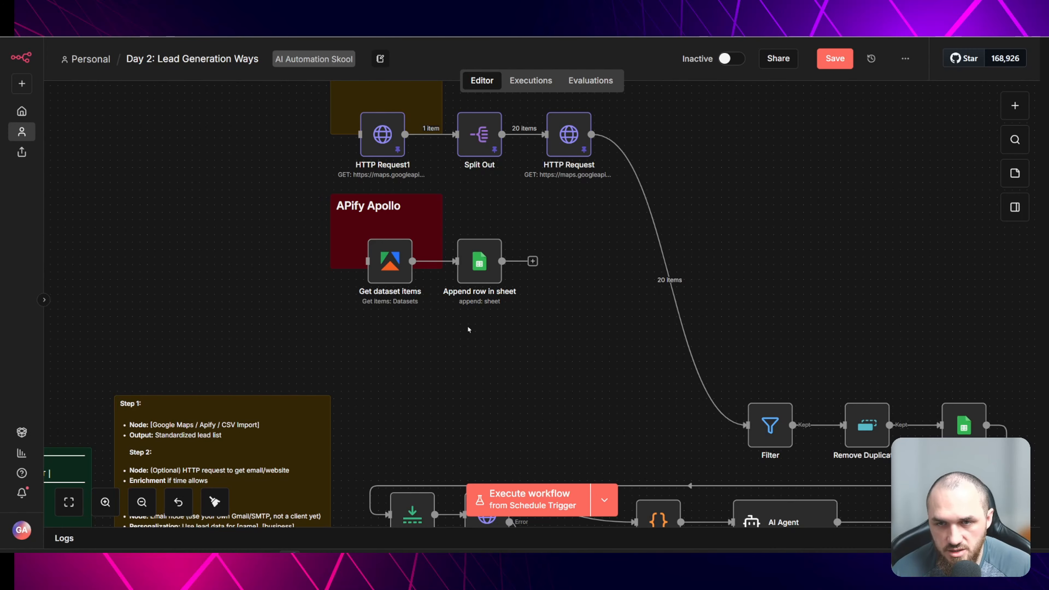
pyautogui.scroll(-1, 557, 338)
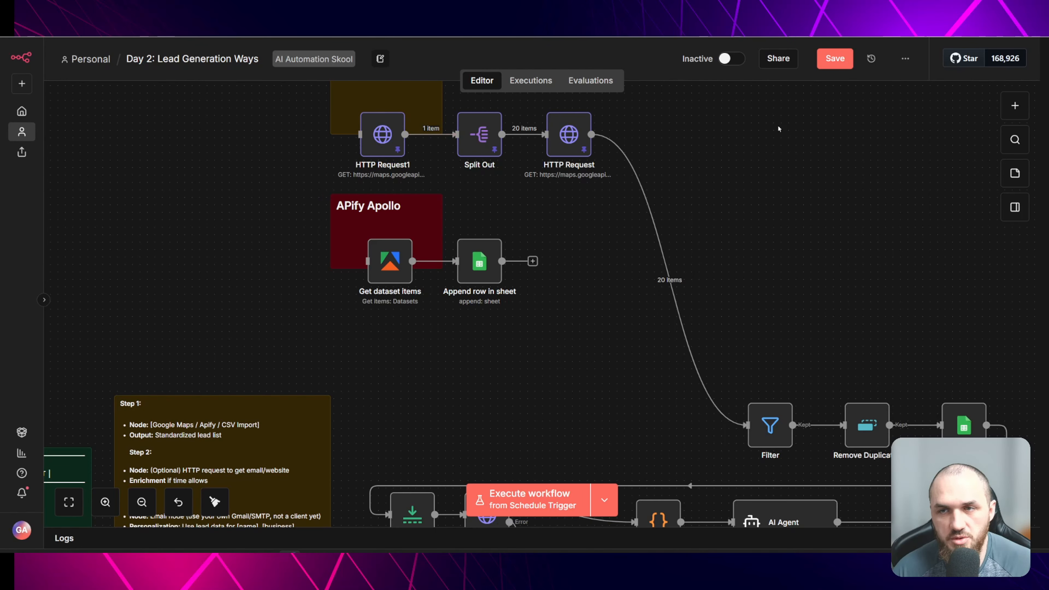
pyautogui.scroll(-3, 610, 298)
pyautogui.scroll(-3, 610, 298)
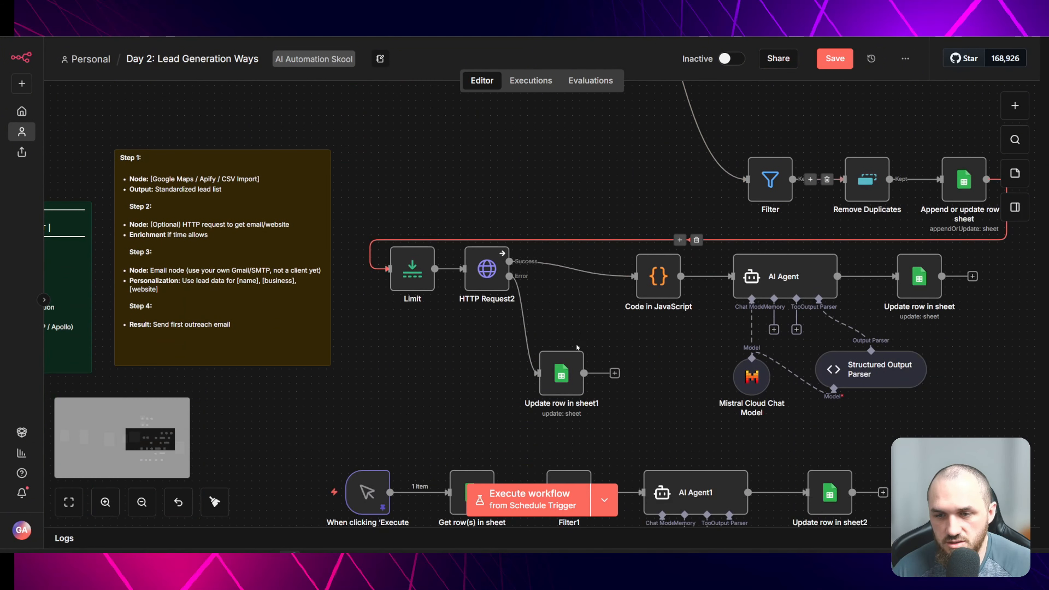
pyautogui.scroll(-7, 670, 276)
pyautogui.scroll(-2, 671, 277)
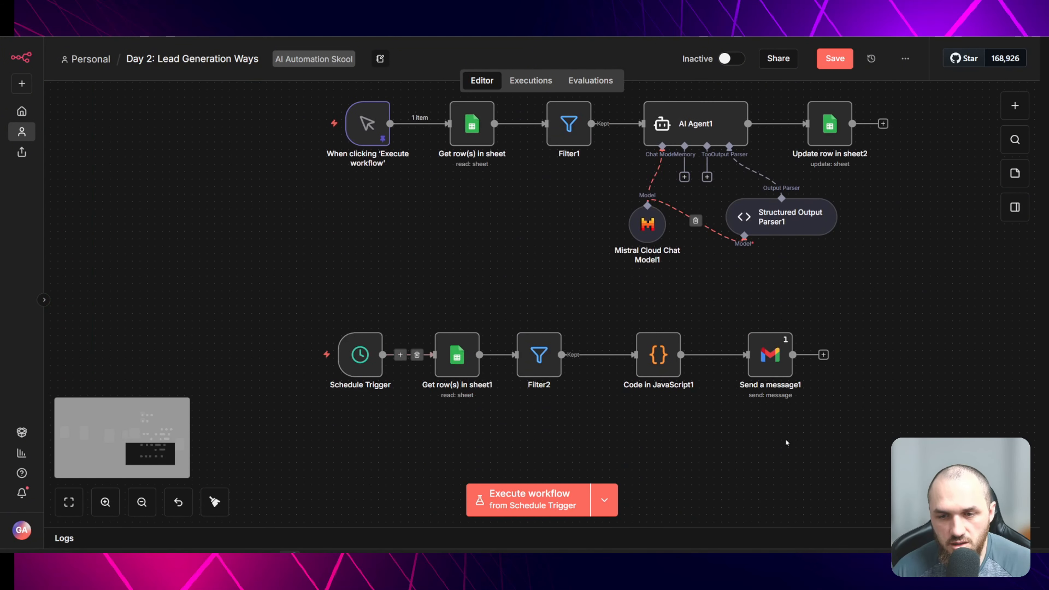
pyautogui.scroll(10, 586, 391)
pyautogui.scroll(4, 587, 391)
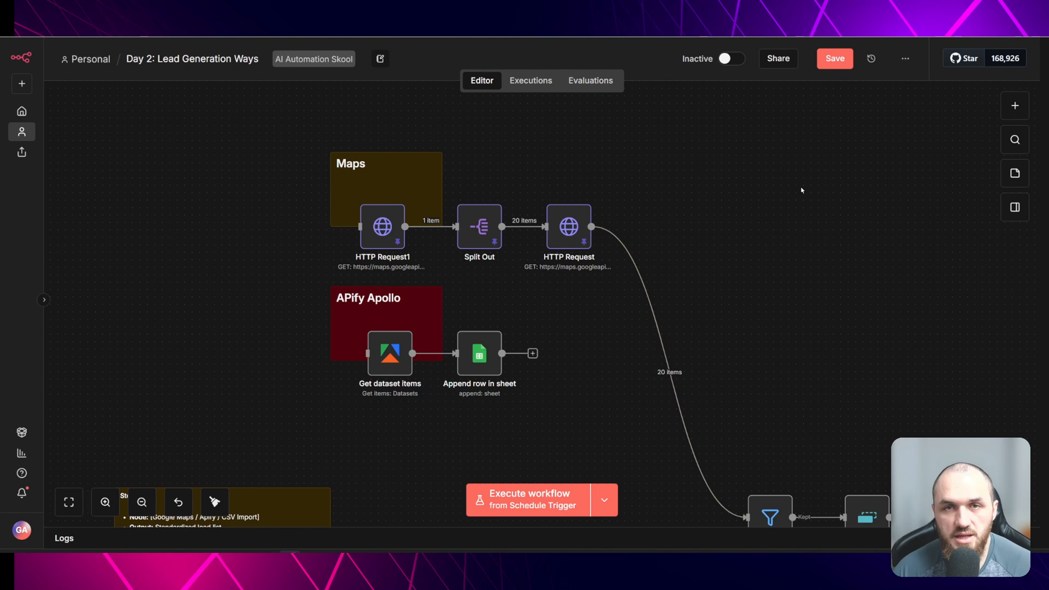
# - Examine the planning note panels on the far left of the canvas
pyautogui.scroll(-3, 761, 225)
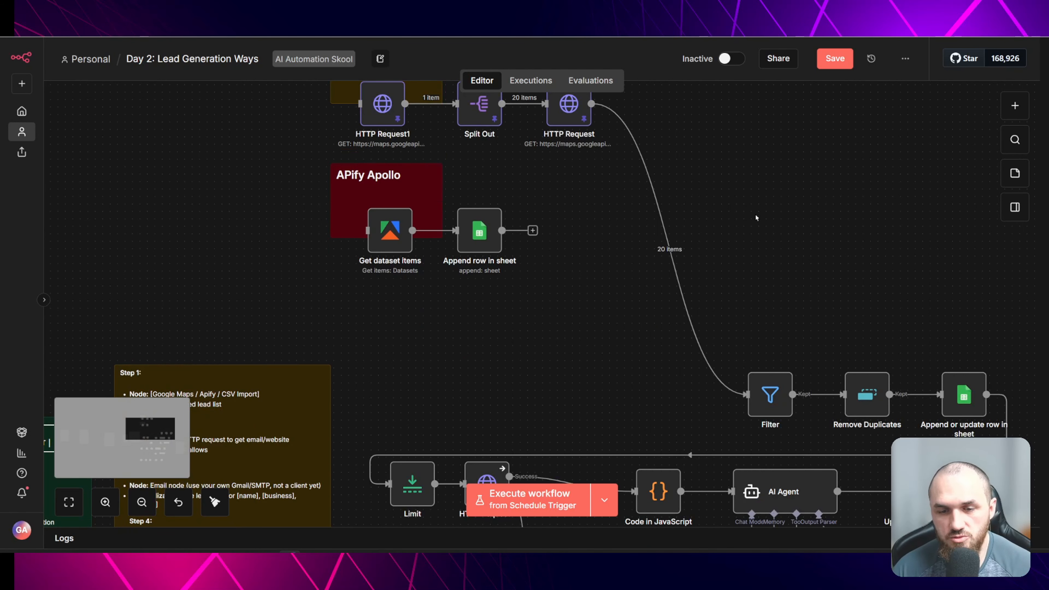
pyautogui.keyDown('ctrl'); pyautogui.scroll(-5, 758, 236); pyautogui.keyUp('ctrl')
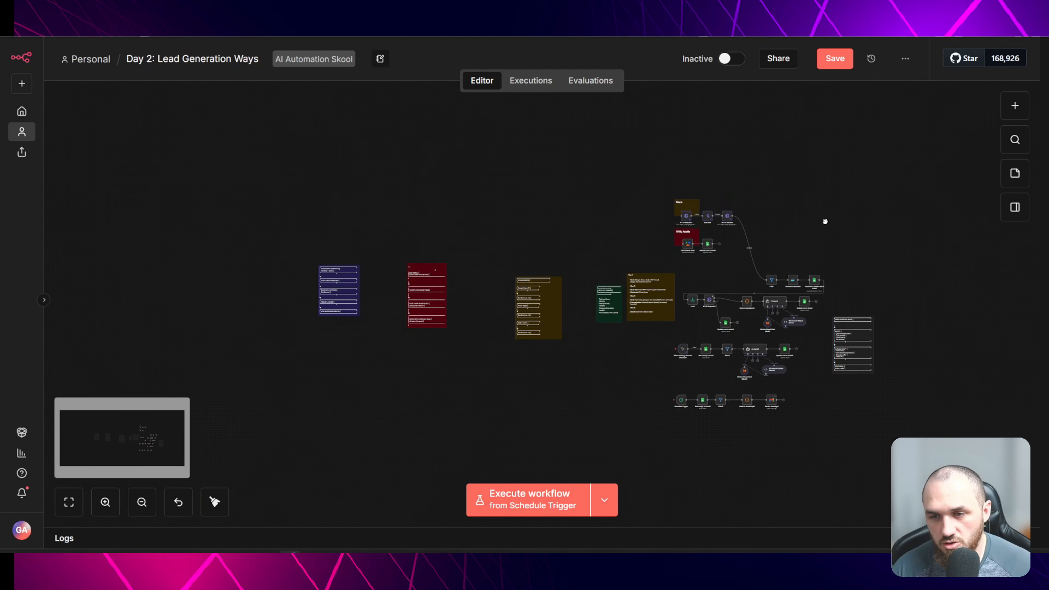
pyautogui.moveTo(825, 221); pyautogui.dragTo(644, 216)
pyautogui.keyDown('ctrl'); pyautogui.scroll(2, 616, 220); pyautogui.keyUp('ctrl')
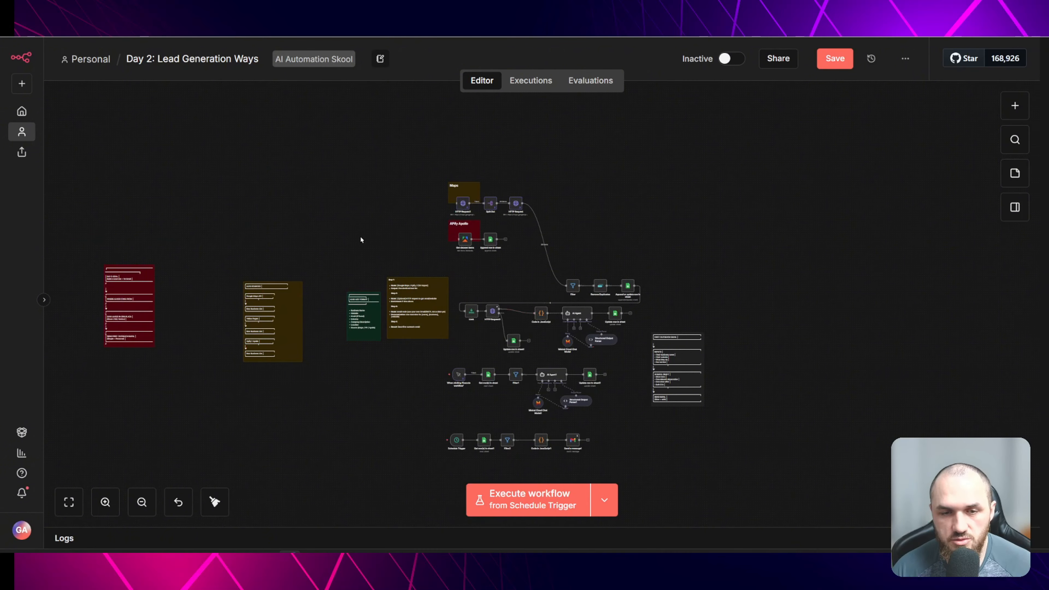
pyautogui.keyDown('ctrl'); pyautogui.scroll(4, 300, 227); pyautogui.keyUp('ctrl')
pyautogui.moveTo(372, 220); pyautogui.dragTo(681, 145)
pyautogui.moveTo(389, 188); pyautogui.dragTo(611, 182)
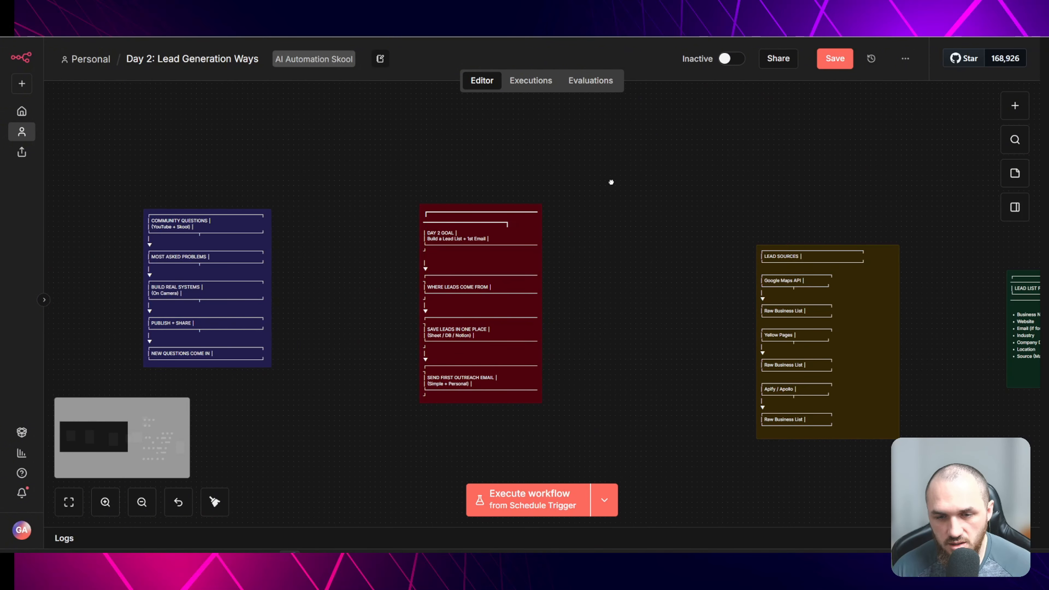
pyautogui.scroll(2, 585, 290)
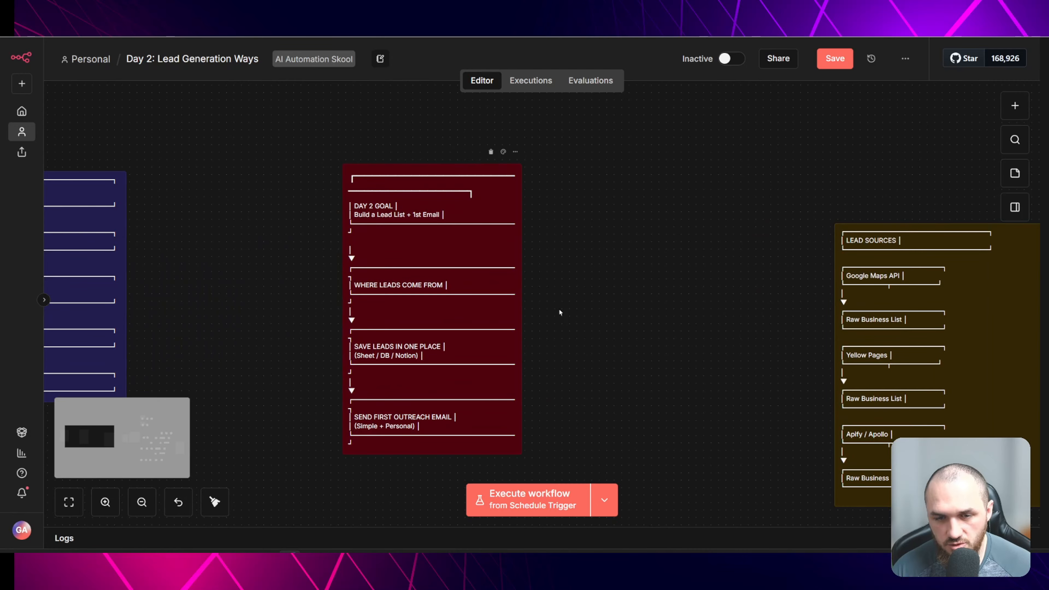
pyautogui.hscroll(-2, 661, 297)
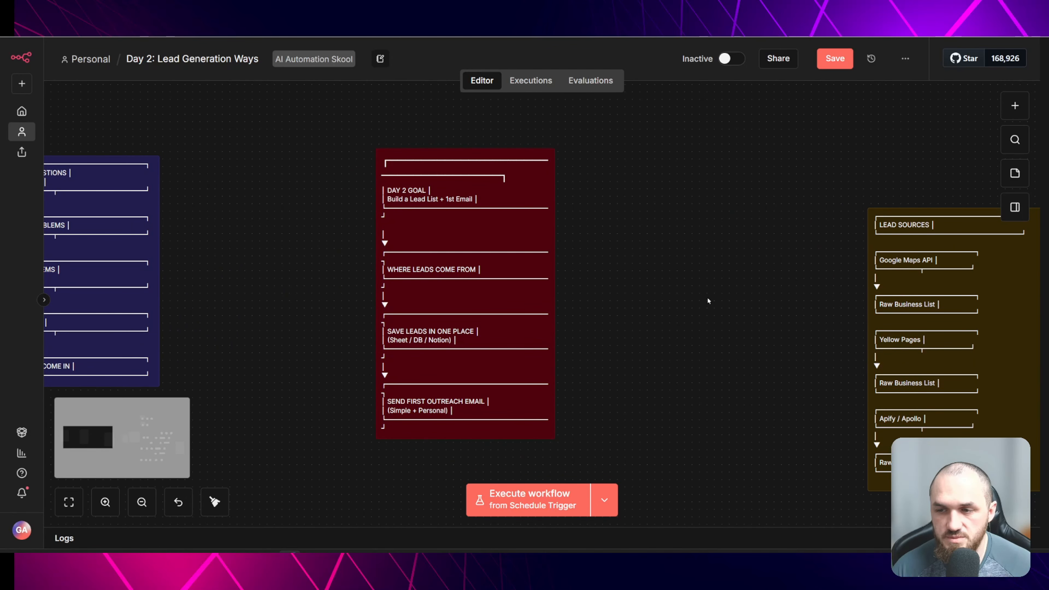